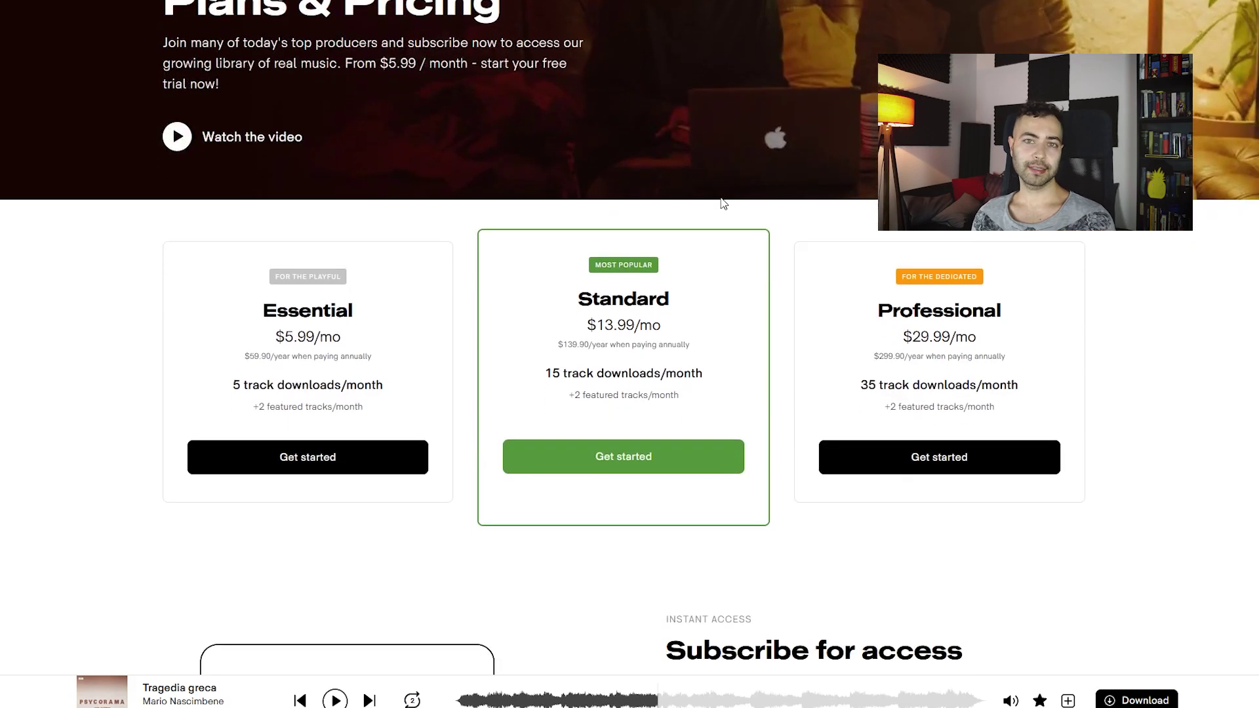
# - Review the subscription plans and the subscription and licensing explanations on the Plans & Pricing page
pyautogui.scroll(-3, 1070, 272)
pyautogui.scroll(-1, 1071, 275)
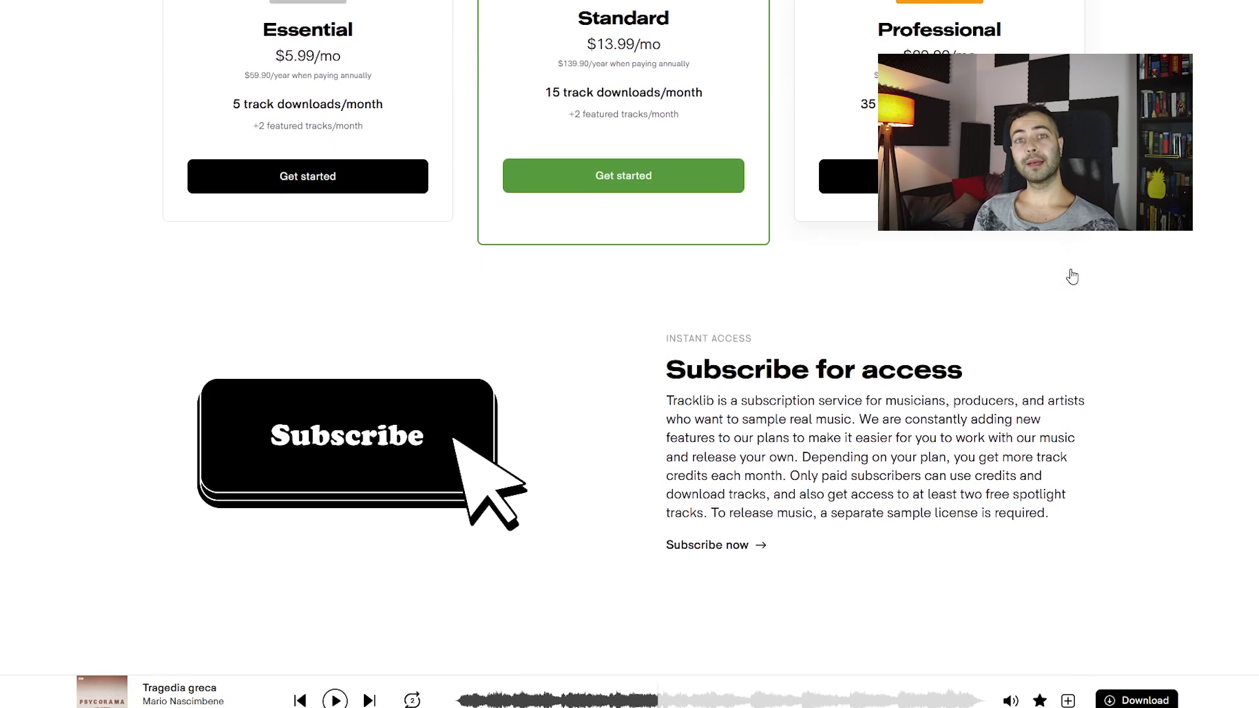
pyautogui.scroll(-3, 1072, 275)
pyautogui.scroll(-5, 1071, 276)
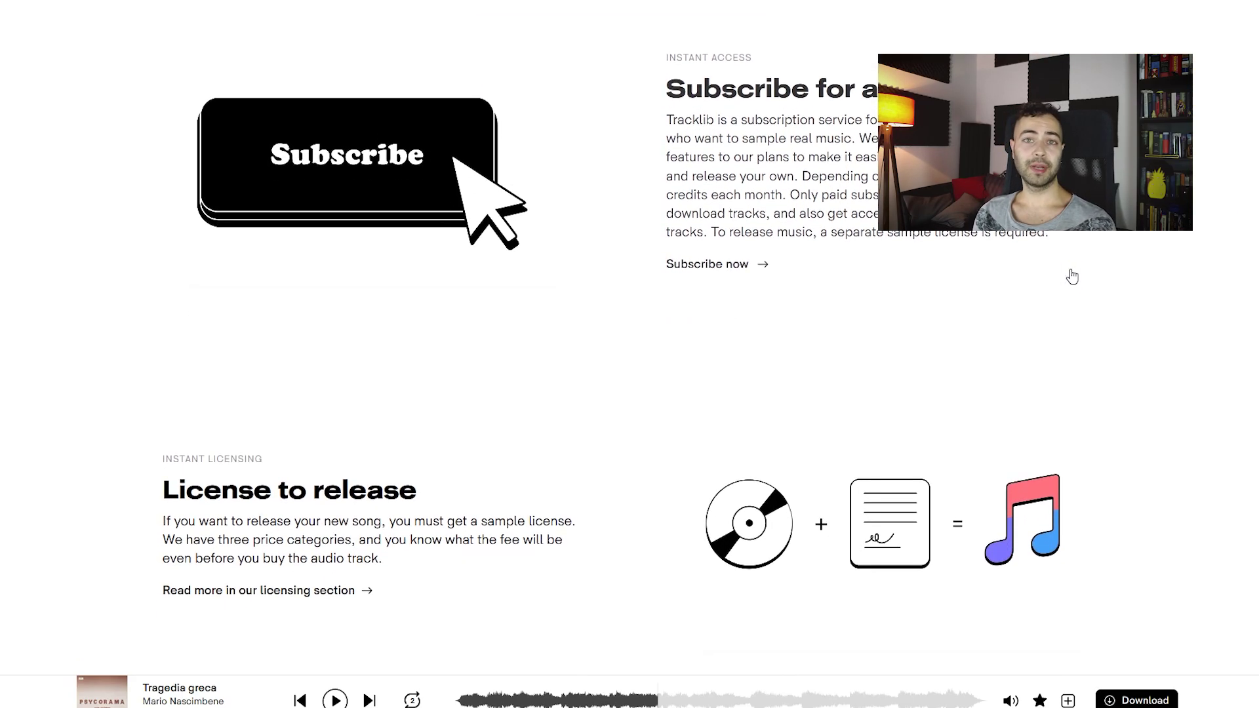
pyautogui.scroll(-5, 1072, 275)
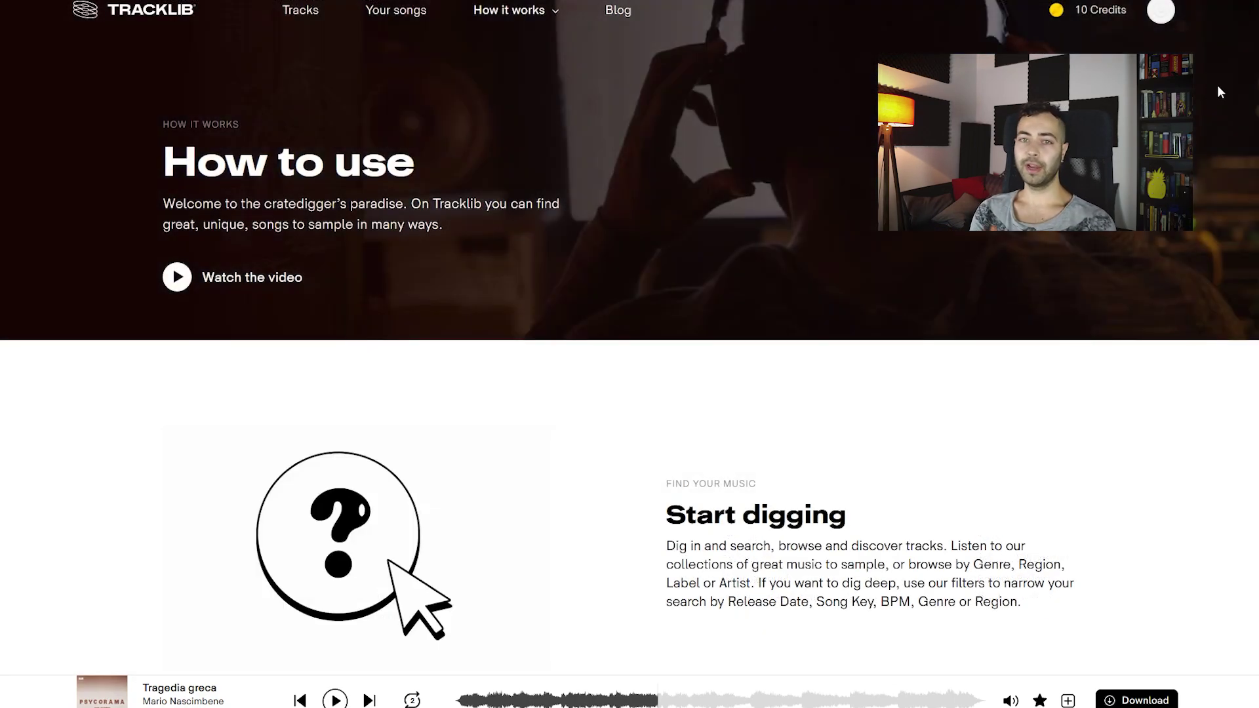
# - Read the How to use page's sections on finding music, building a library and Tracklib Loops
pyautogui.scroll(-2, 629, 328)
pyautogui.scroll(-3, 629, 328)
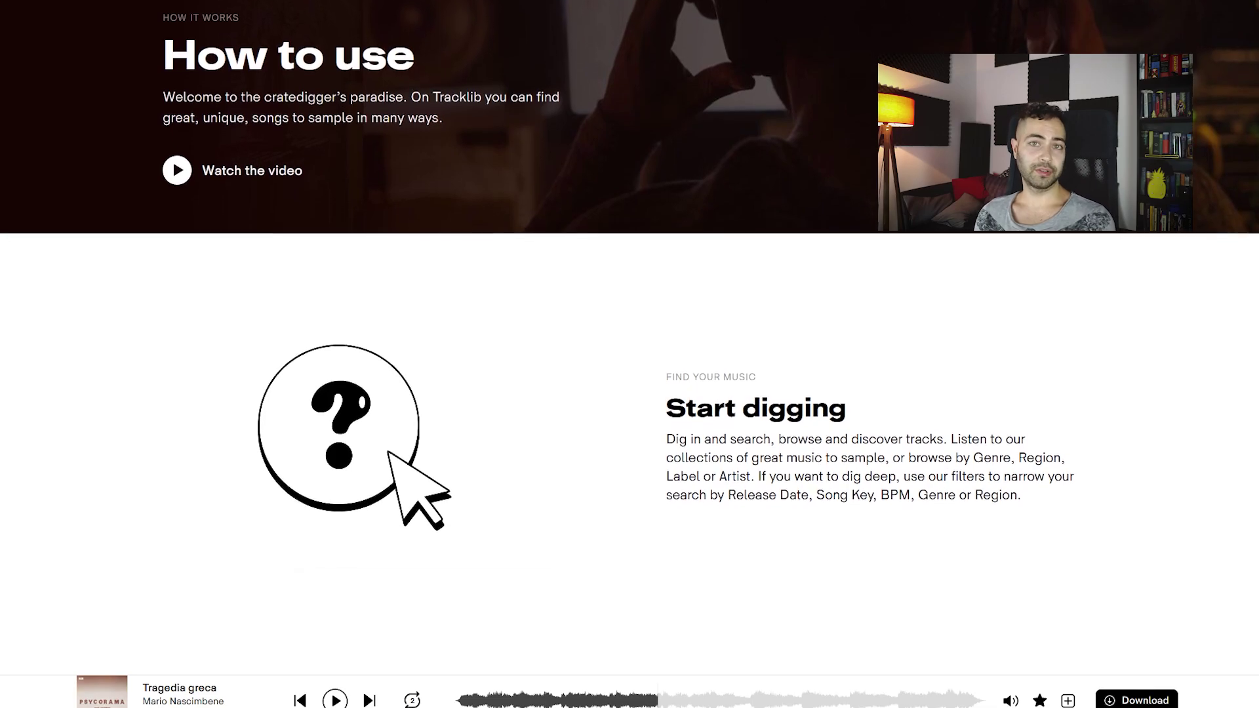
pyautogui.scroll(-3, 630, 328)
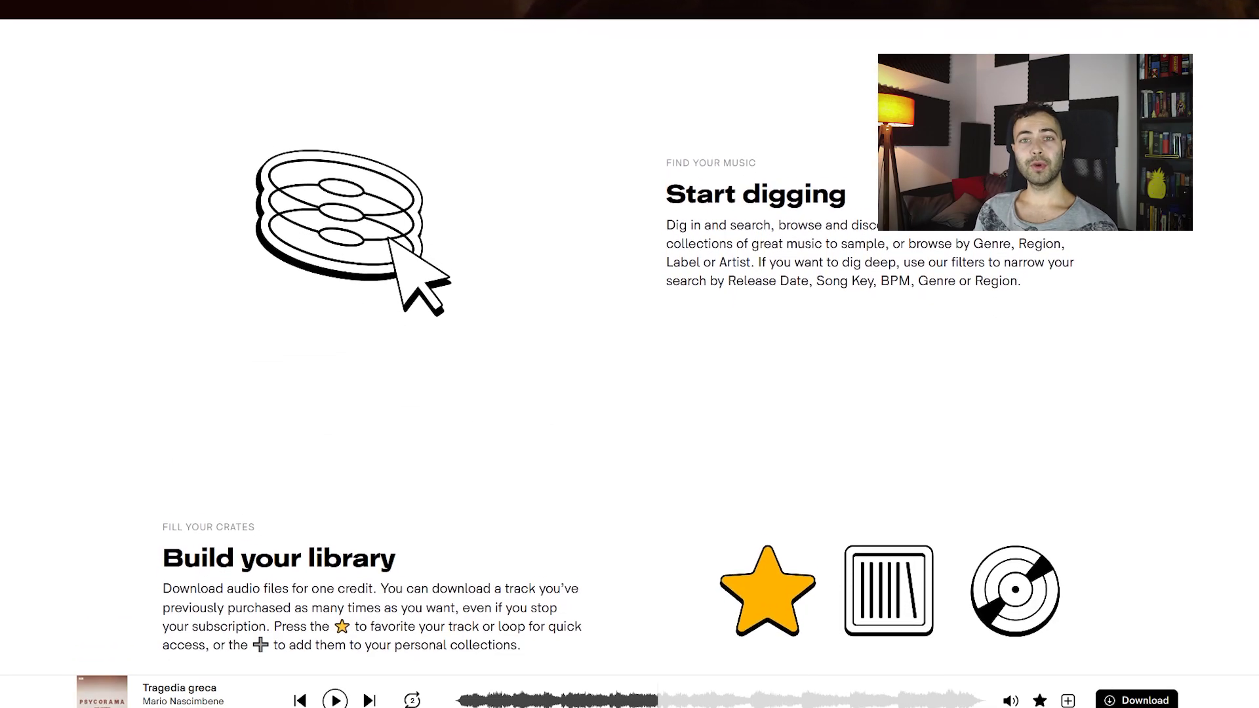
pyautogui.scroll(-4, 630, 327)
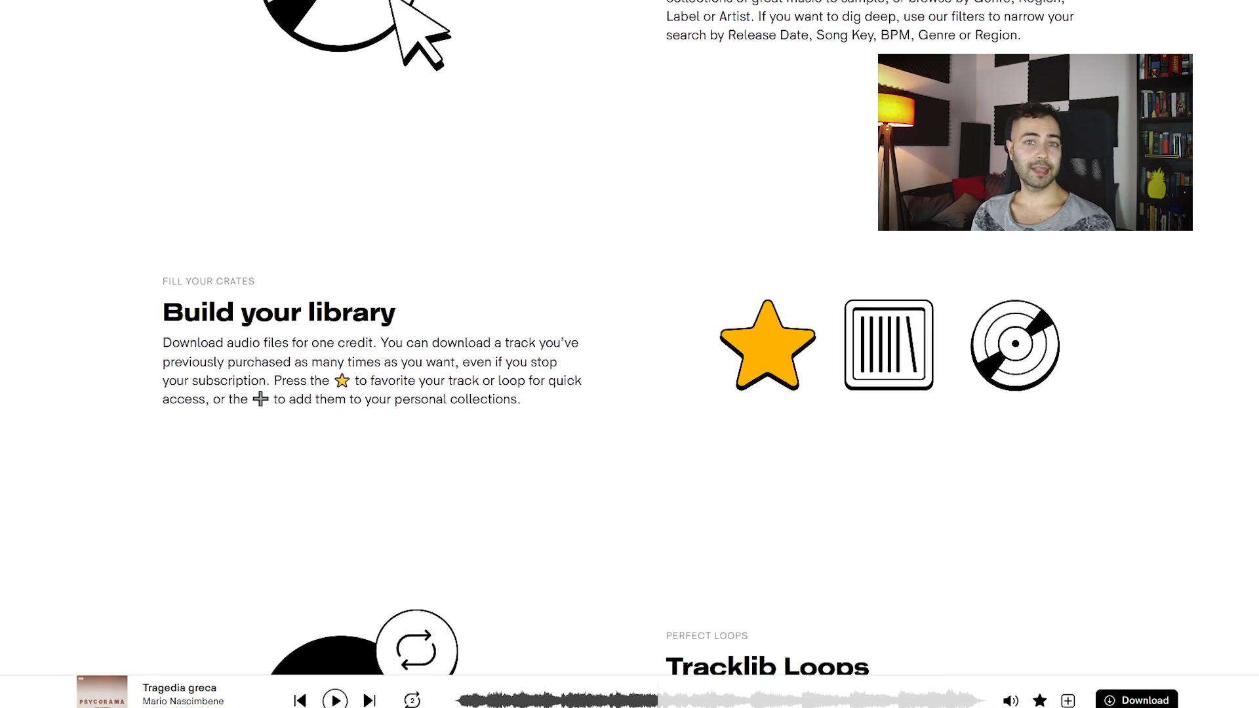
pyautogui.scroll(-3, 630, 328)
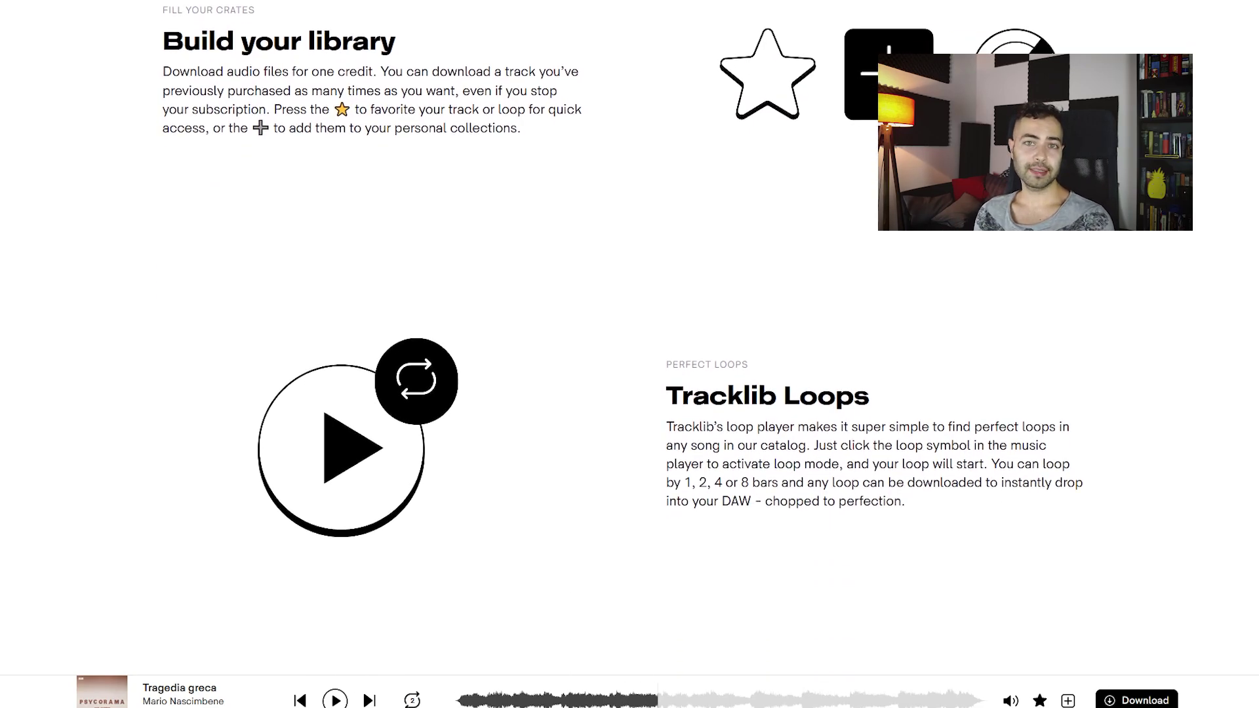
pyautogui.scroll(6, 629, 328)
pyautogui.scroll(8, 629, 354)
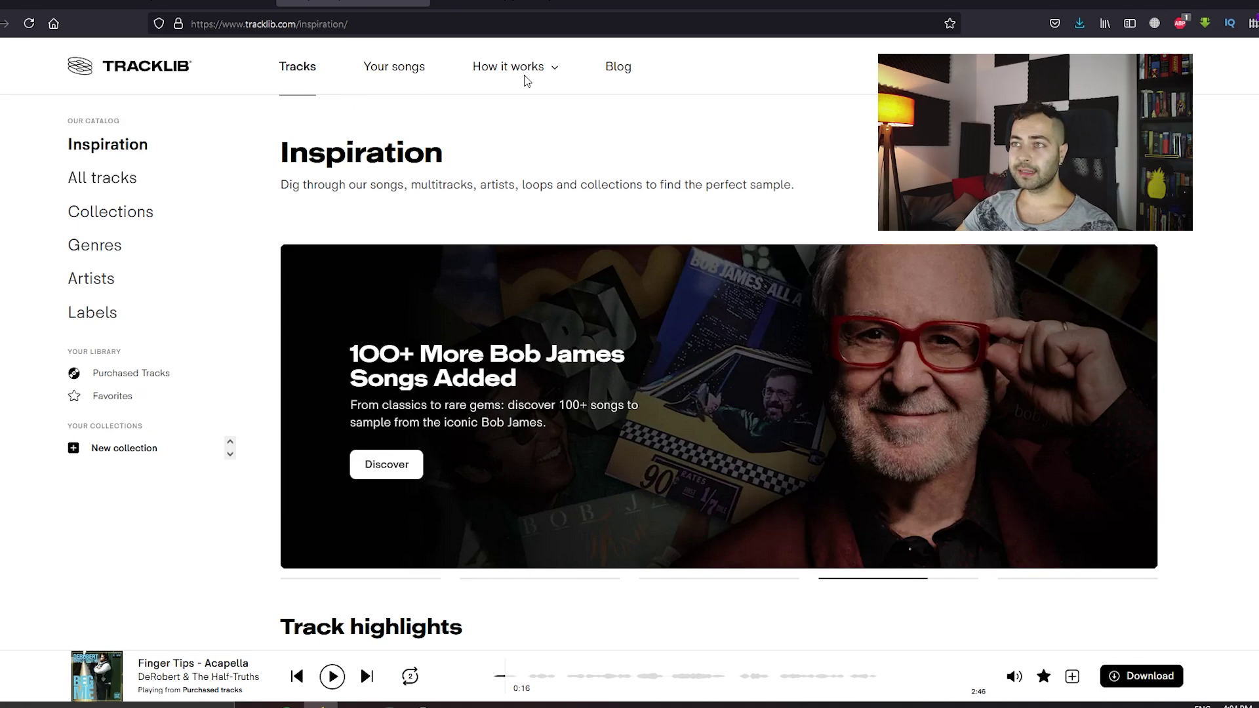
# - Open the Licensing page and review the sample license price categories
pyautogui.moveTo(510, 77)
pyautogui.click(514, 154)
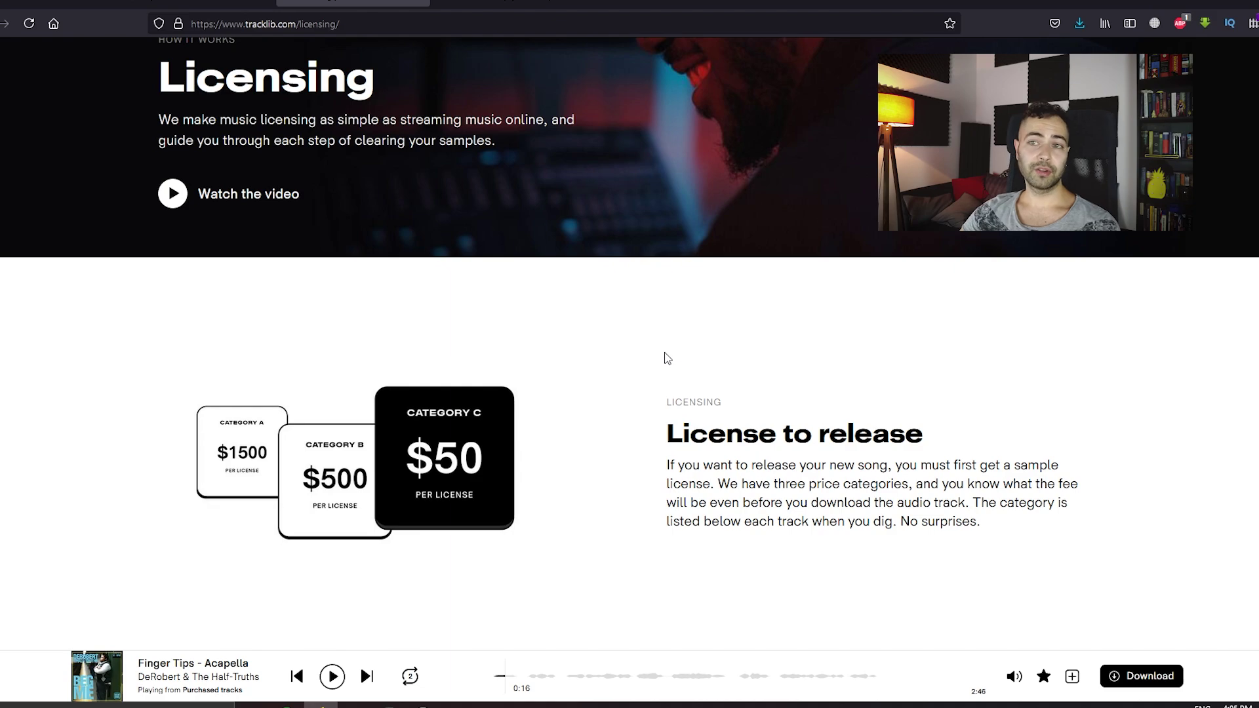
pyautogui.scroll(3, 667, 358)
# - Open the full track catalog and filter it to the Country genre
pyautogui.click(297, 66)
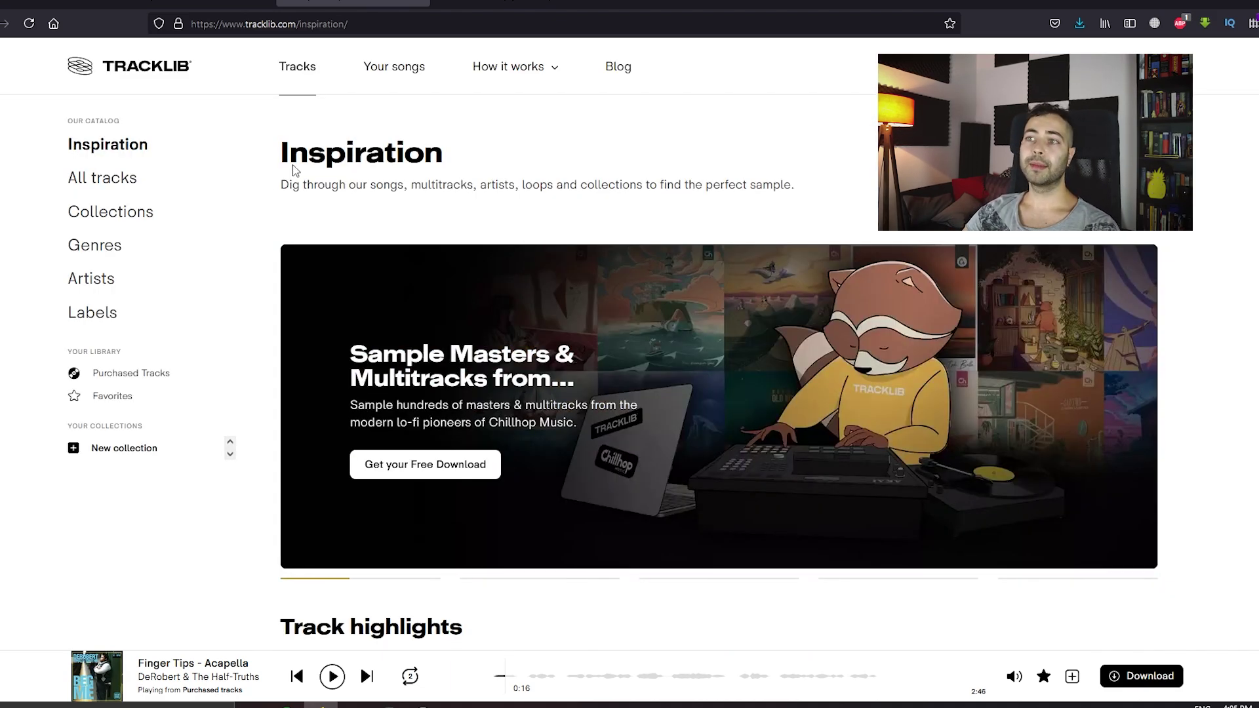
pyautogui.click(120, 178)
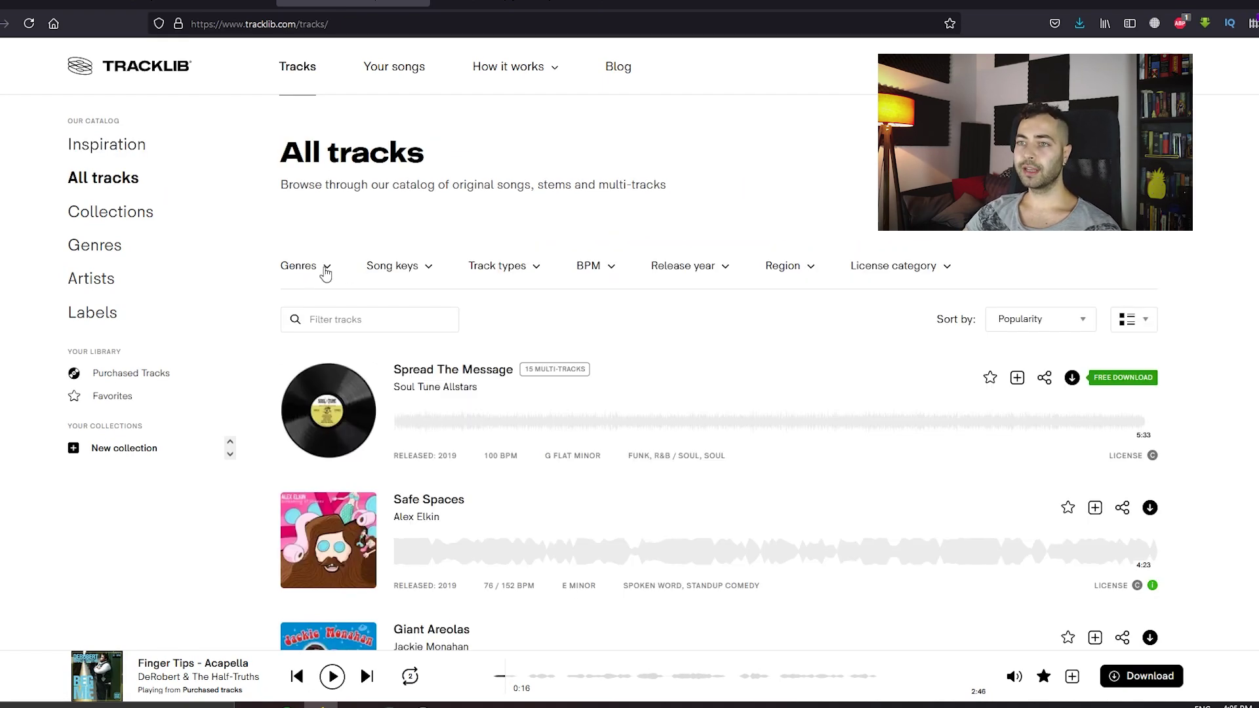
pyautogui.click(326, 273)
pyautogui.scroll(-5, 321, 426)
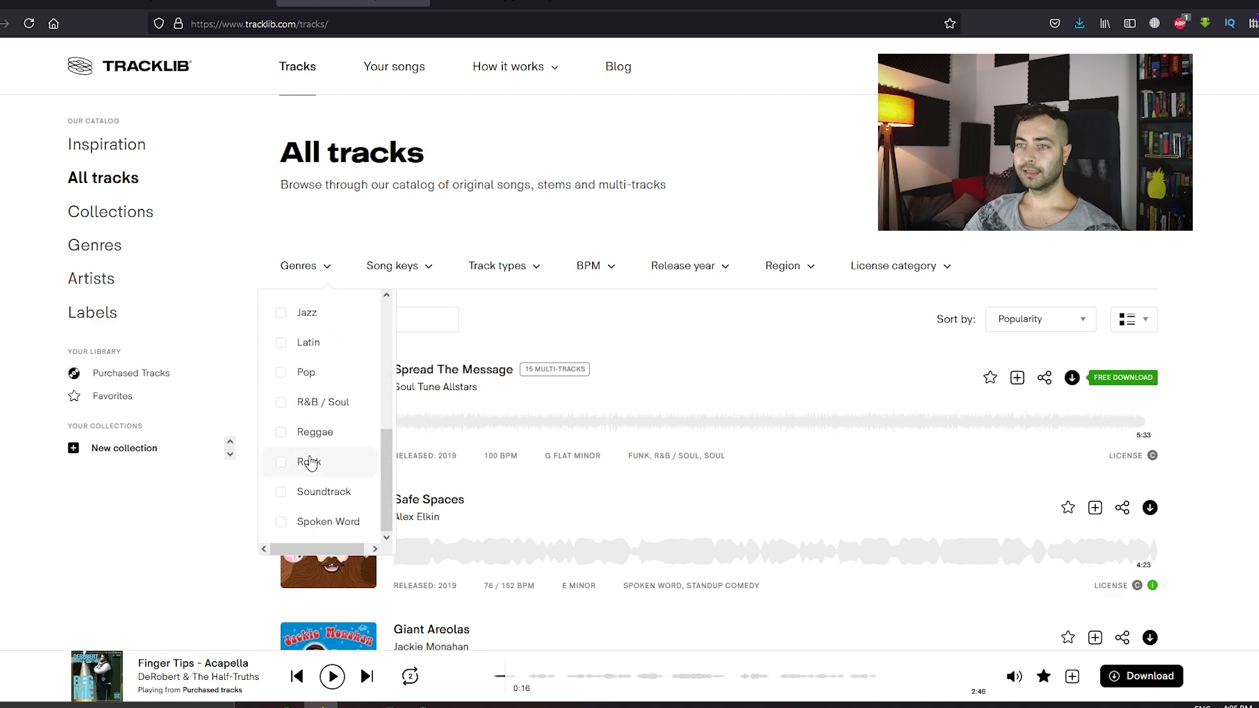
pyautogui.scroll(2, 310, 462)
pyautogui.scroll(2, 308, 334)
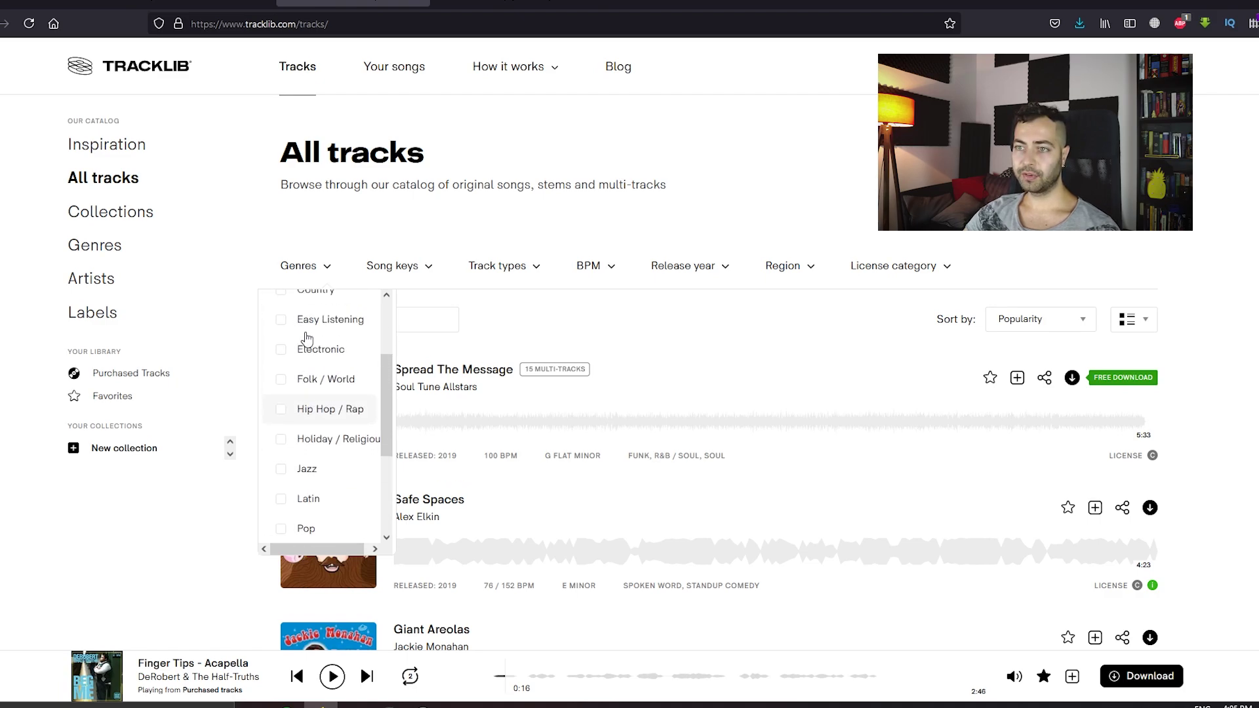
pyautogui.scroll(2, 305, 360)
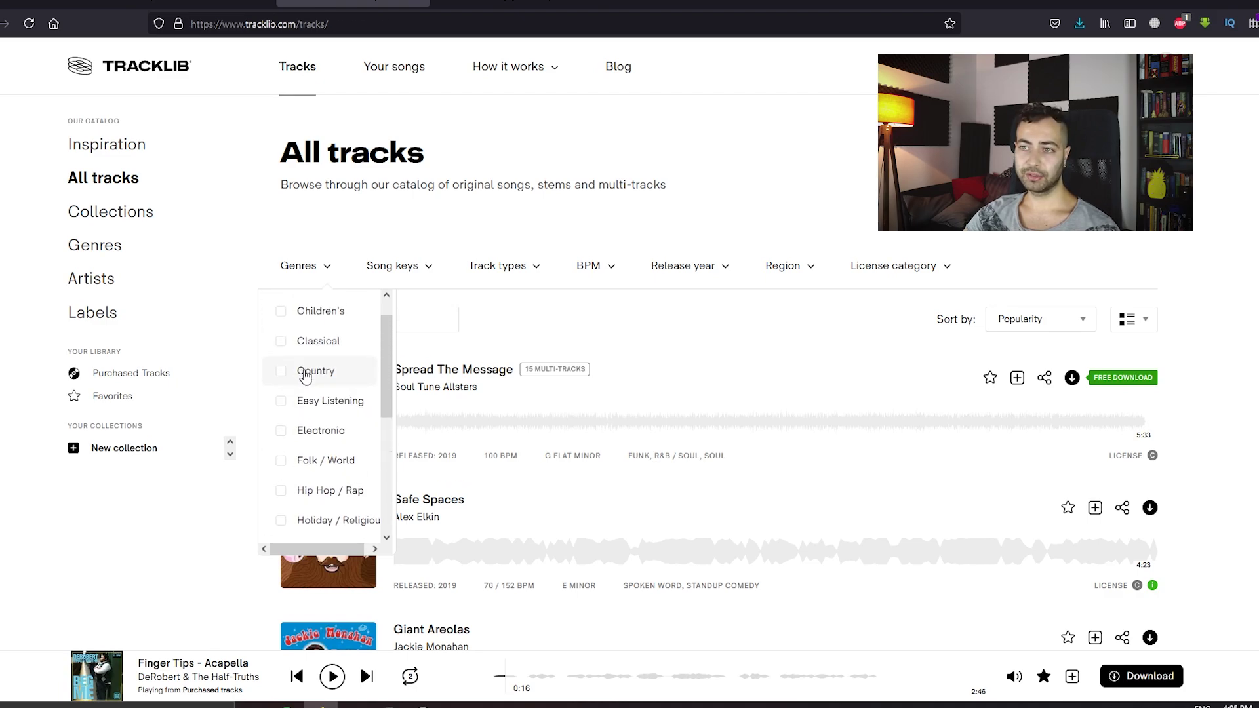
pyautogui.click(305, 366)
# - Look through the available track type options and the BPM range filter
pyautogui.click(509, 270)
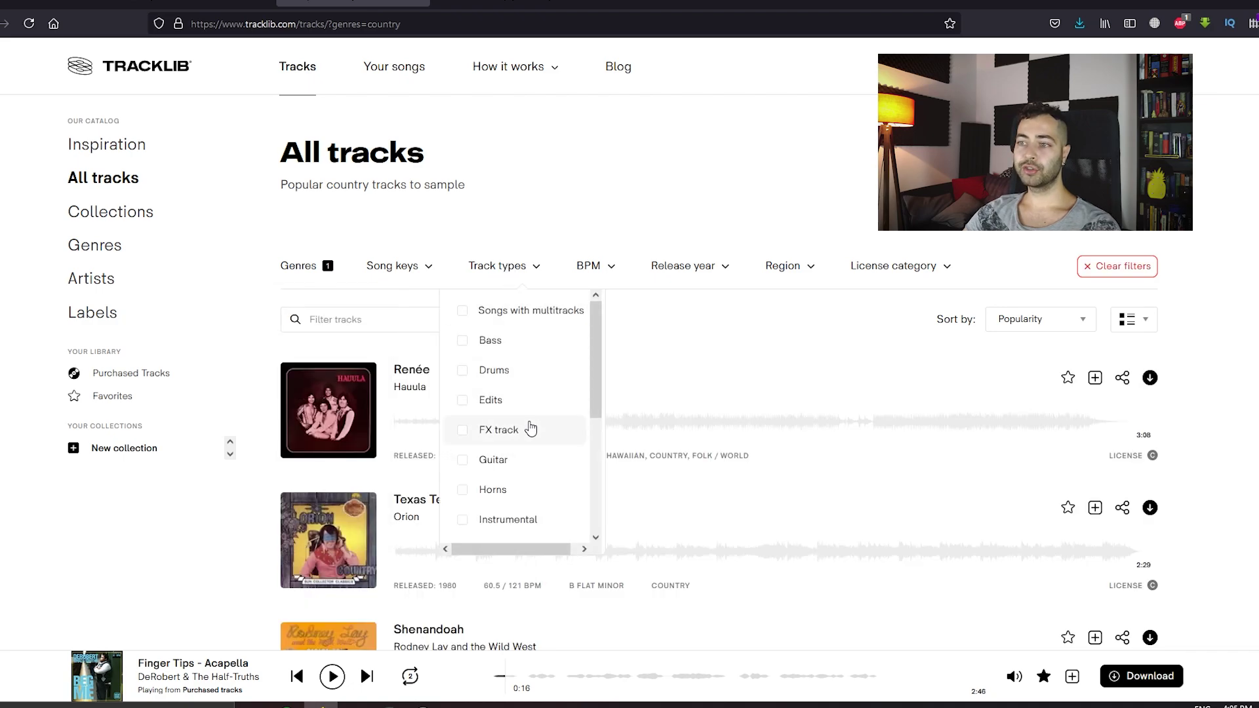
pyautogui.scroll(-3, 551, 426)
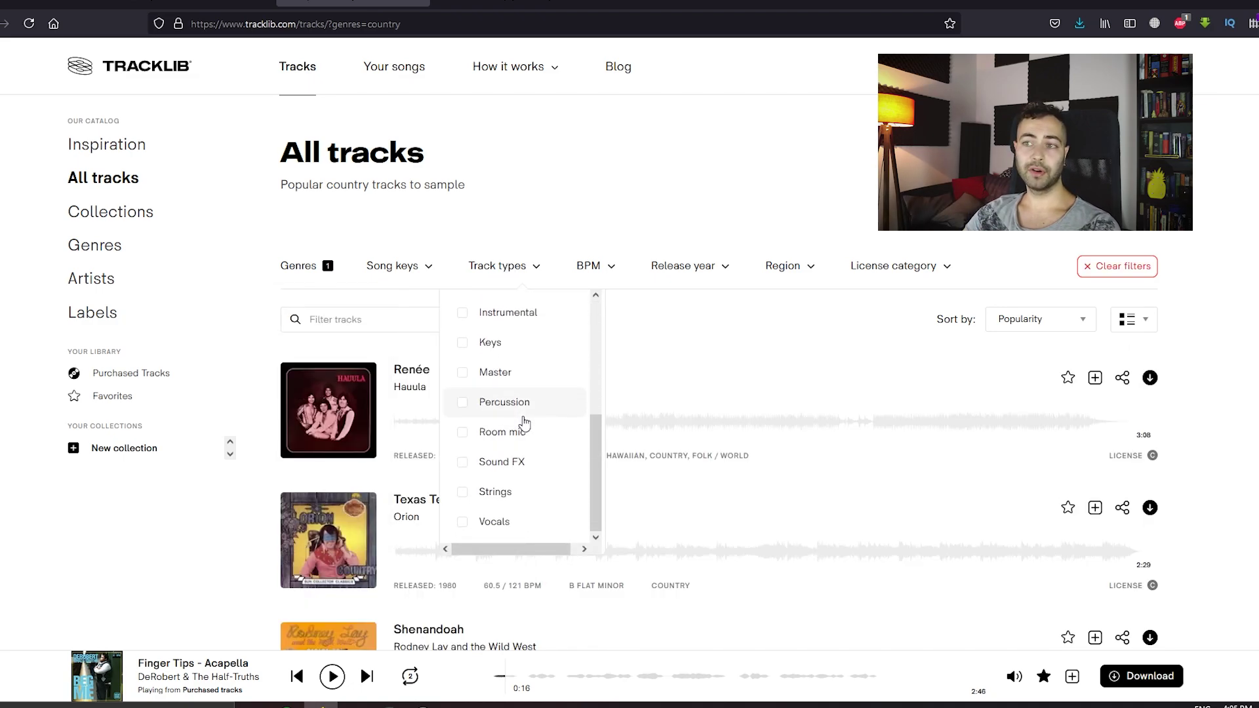
pyautogui.scroll(4, 524, 423)
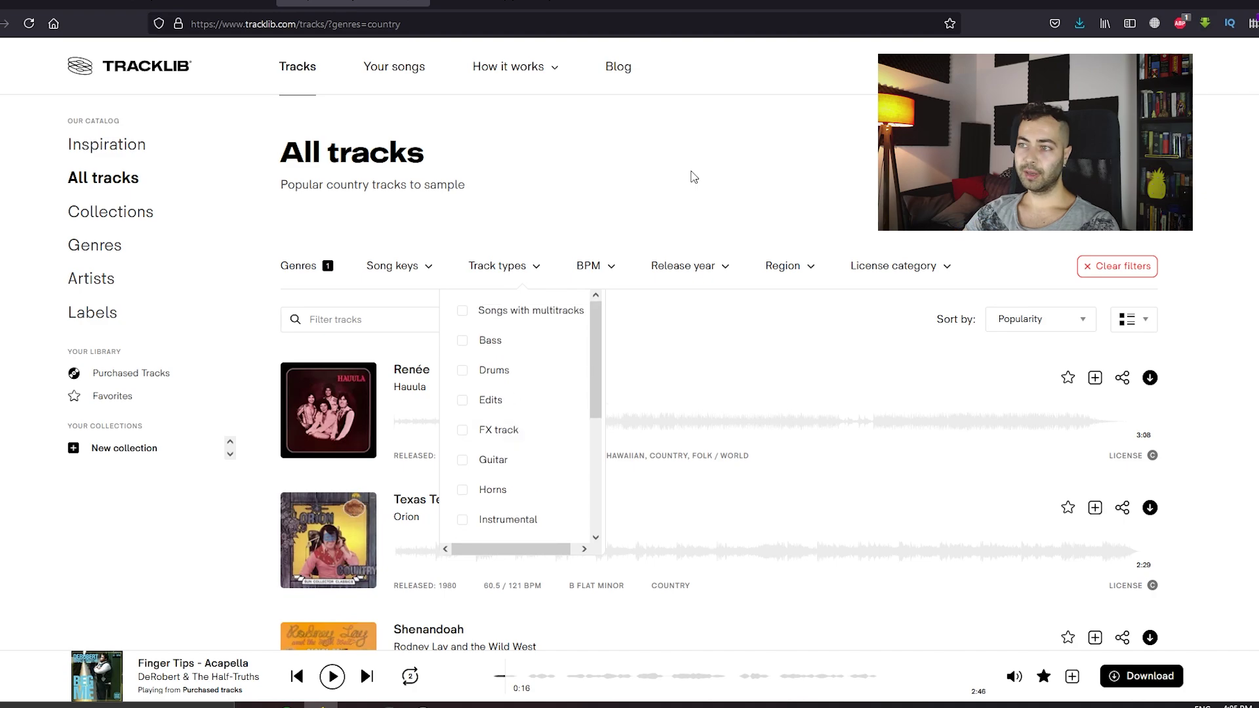
pyautogui.click(598, 266)
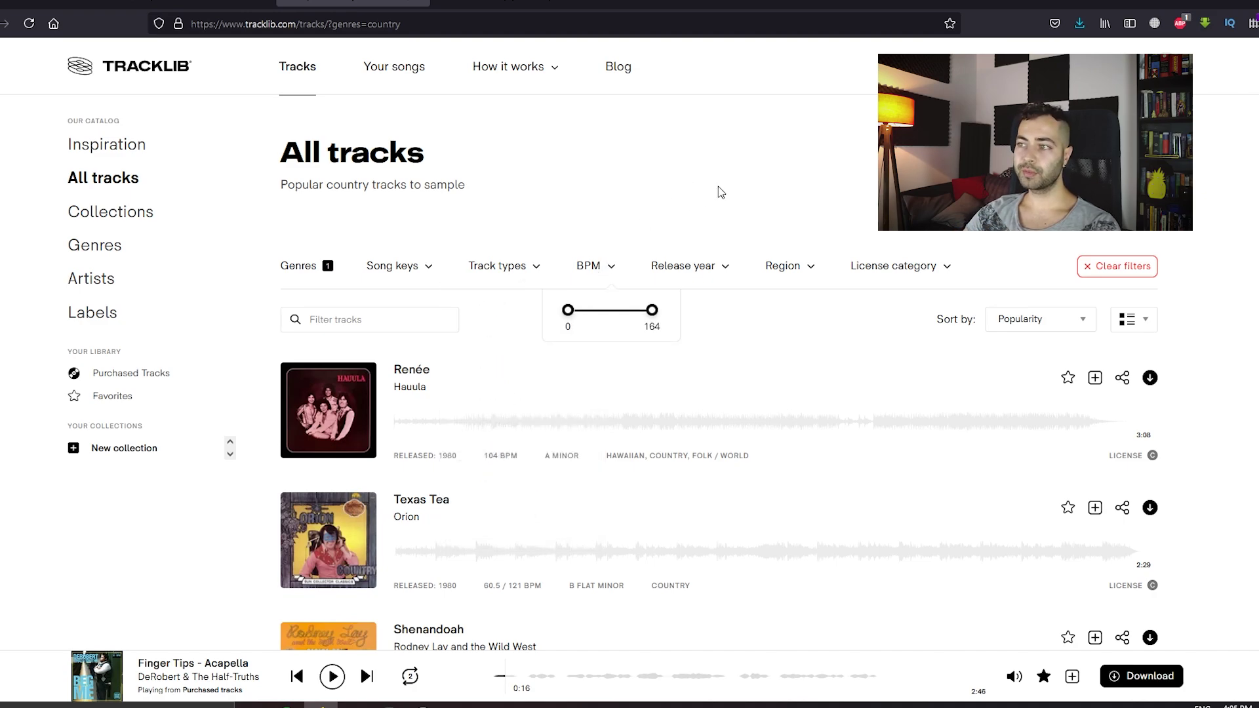
# - Limit the country tracks to release years from 1960 to 1969
pyautogui.click(667, 265)
pyautogui.moveTo(678, 310); pyautogui.dragTo(707, 312)
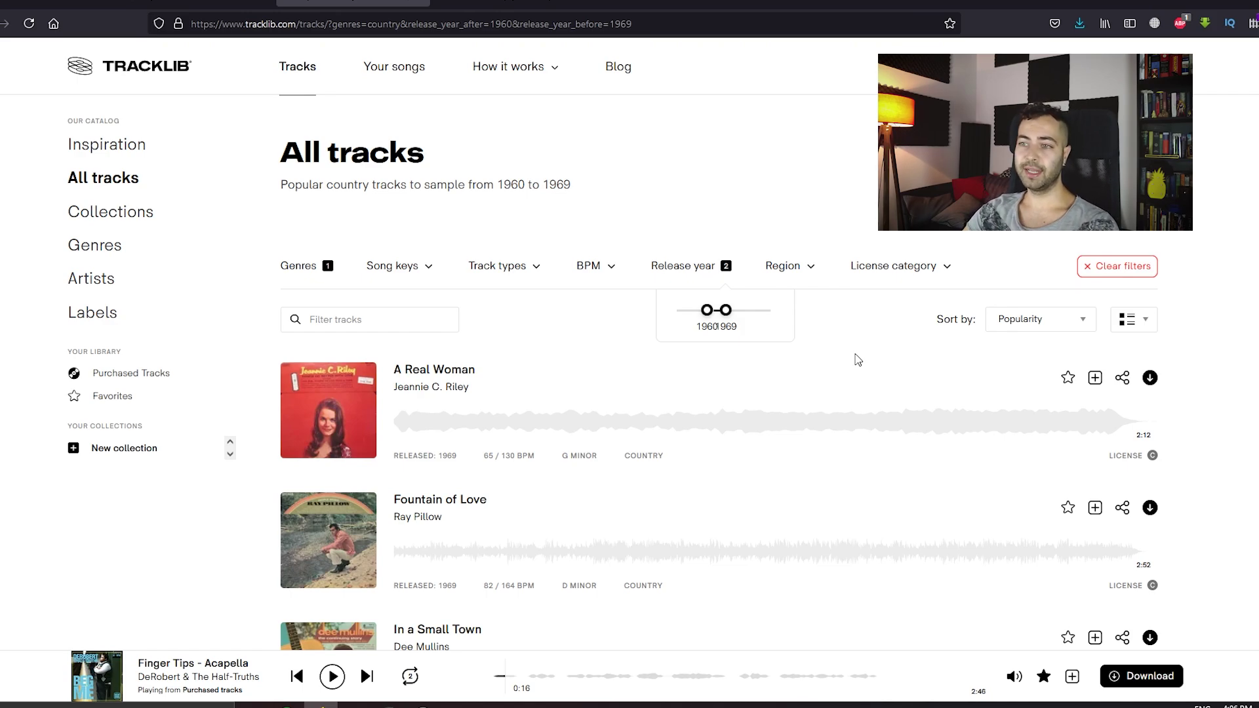
# - Preview "A Real Woman" from 0:24, followed by a passage of "Fountain of Love"
pyautogui.click(328, 410)
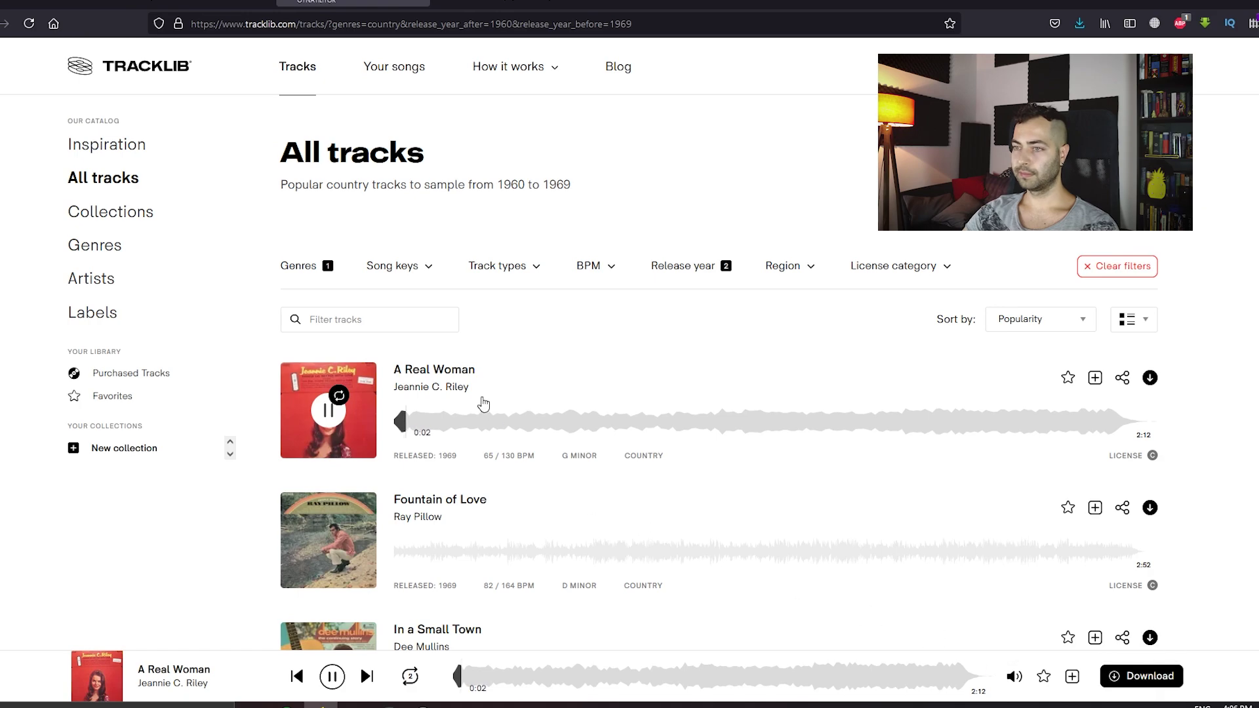
pyautogui.click(533, 422)
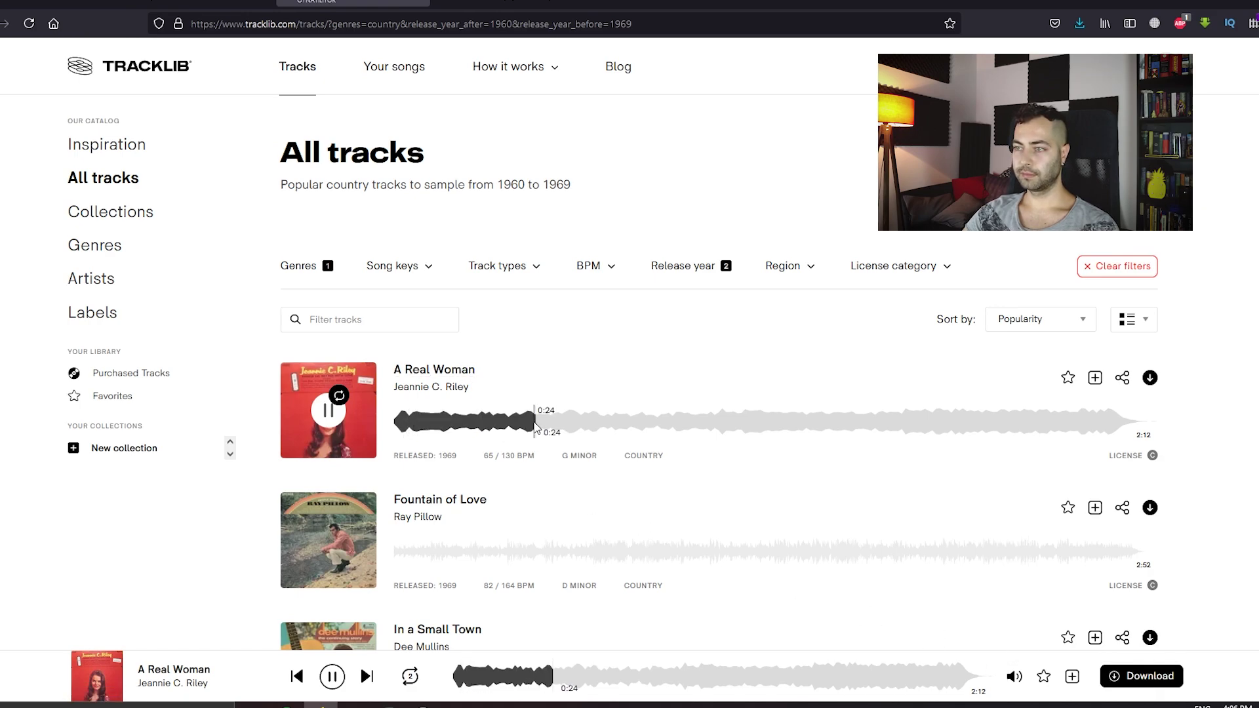
pyautogui.scroll(-2, 534, 422)
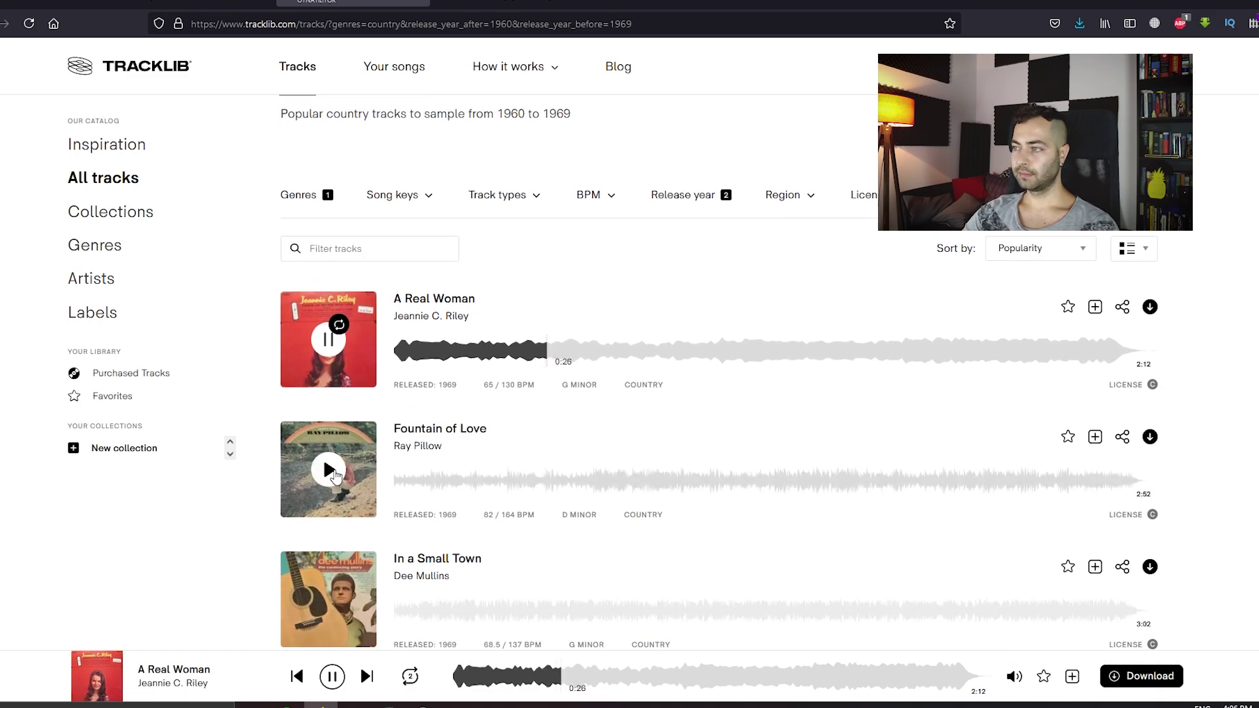
pyautogui.click(514, 480)
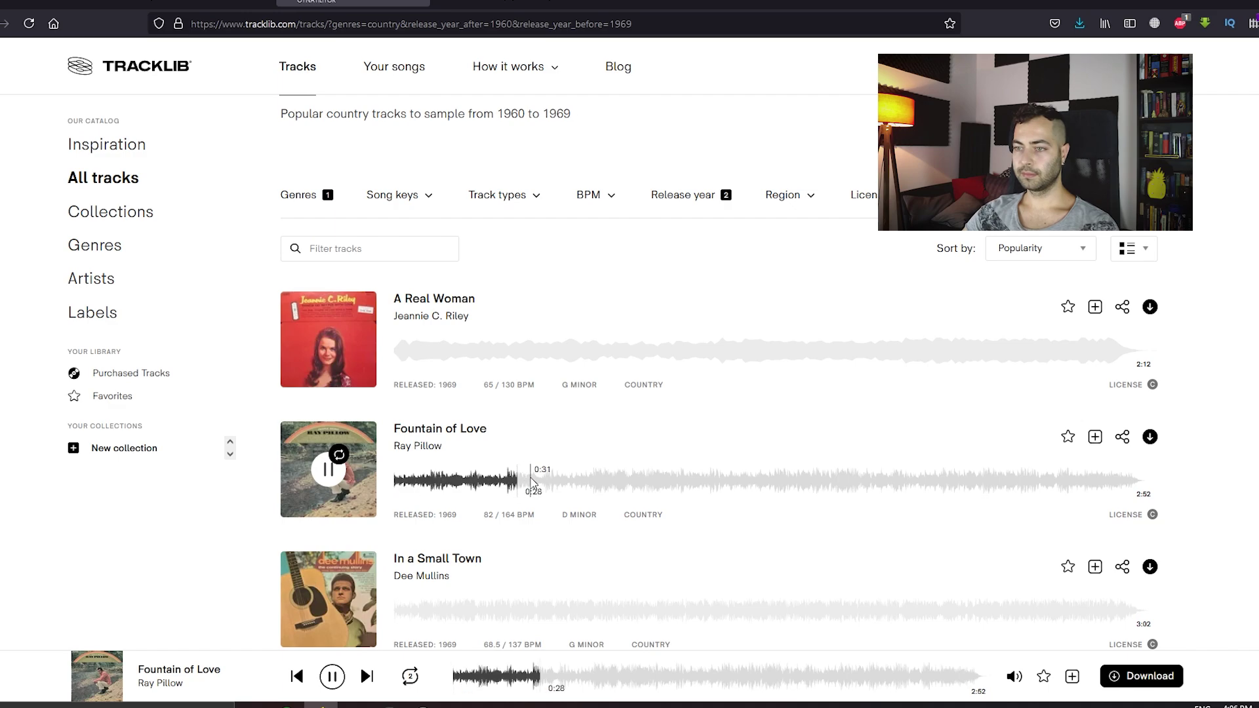
# - Preview the opening seconds of "In a Small Town" and pause it
pyautogui.scroll(-3, 521, 469)
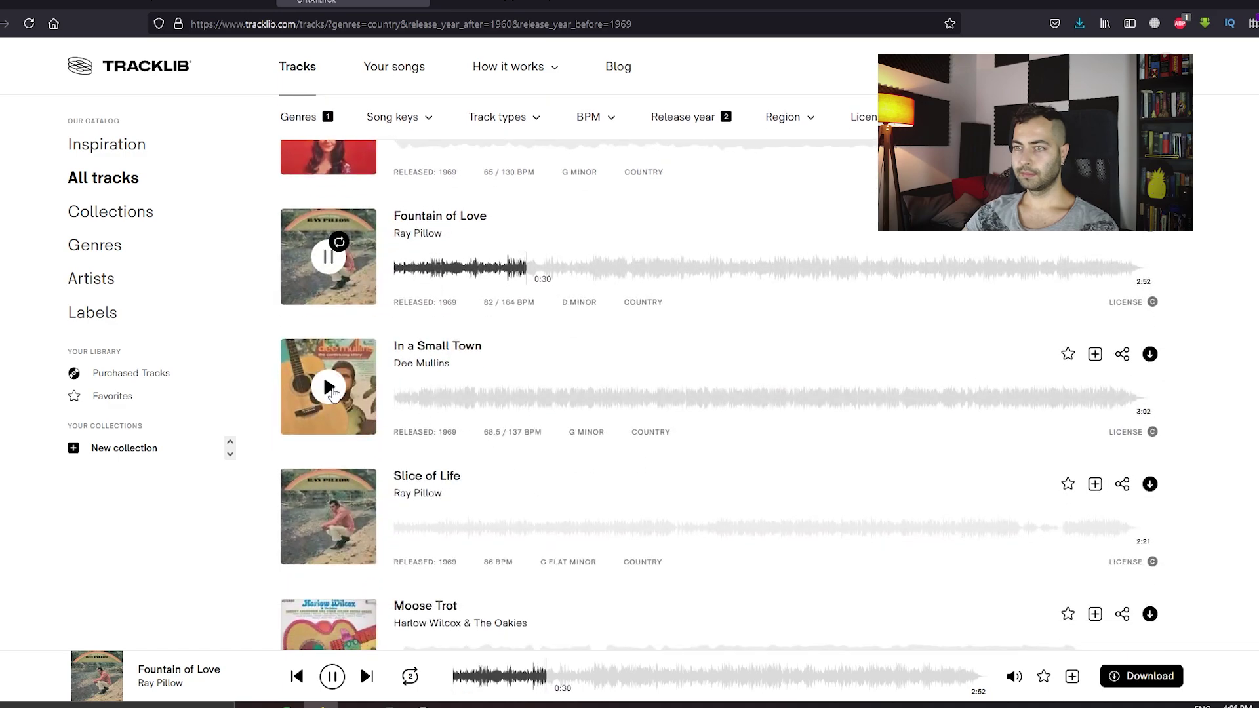
pyautogui.click(331, 389)
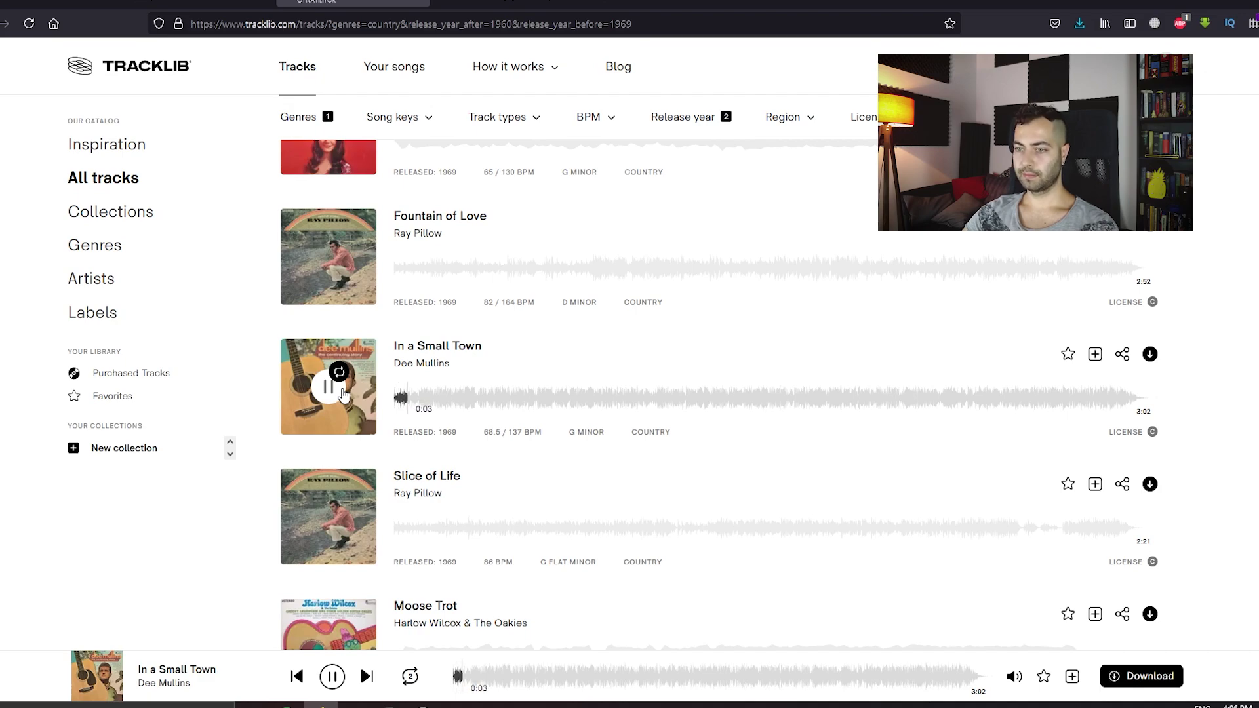
pyautogui.click(341, 392)
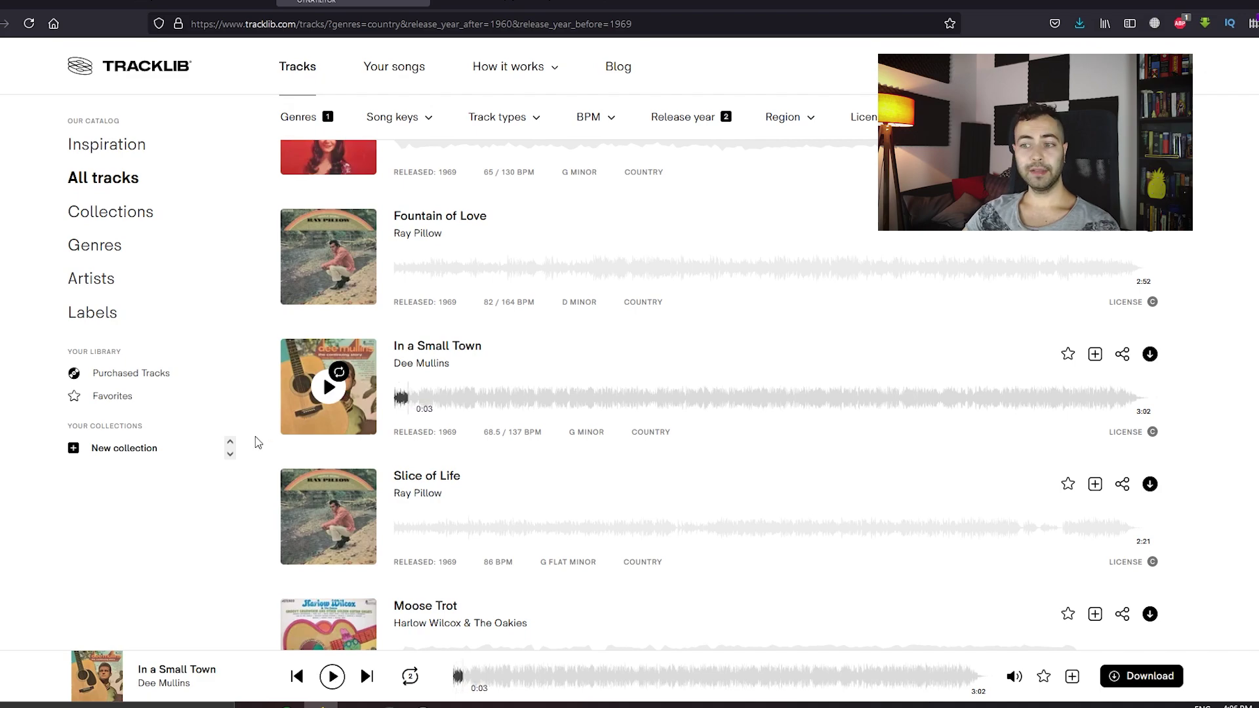
# - Turn on loop mode for "In a Small Town", audition two-bar loops starting near 0:20 and 0:36, and stop playback
pyautogui.click(411, 679)
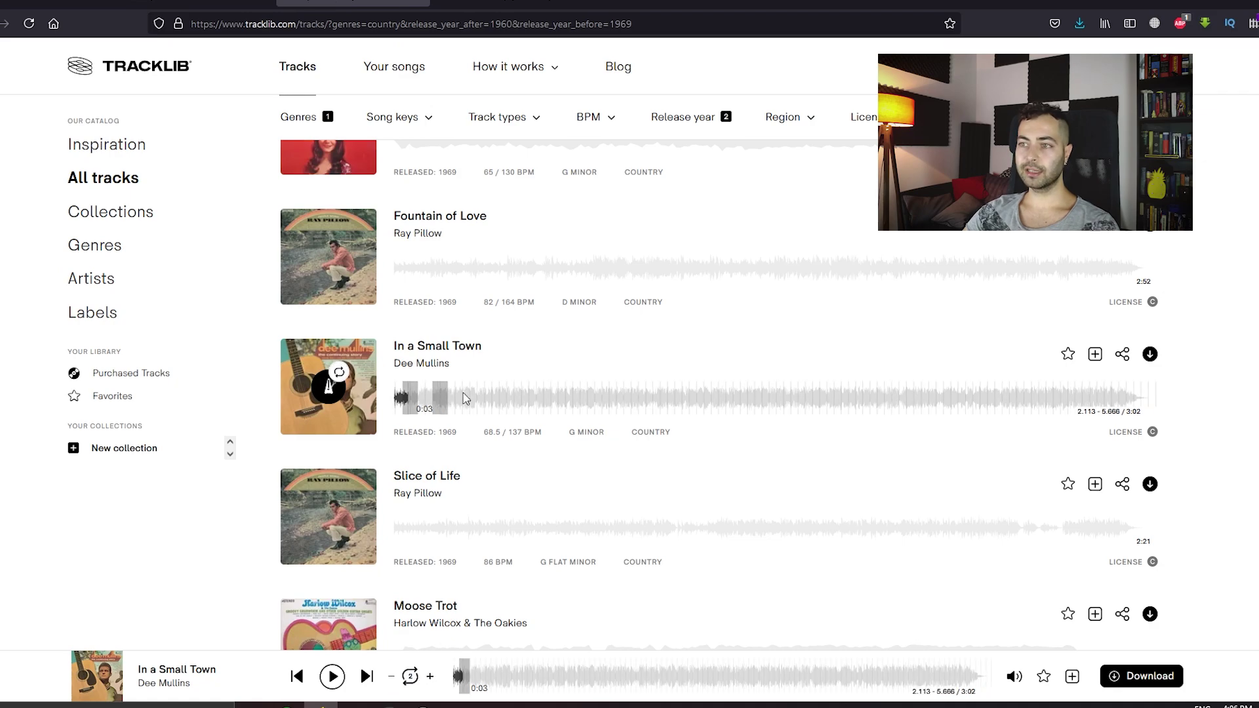
pyautogui.click(331, 389)
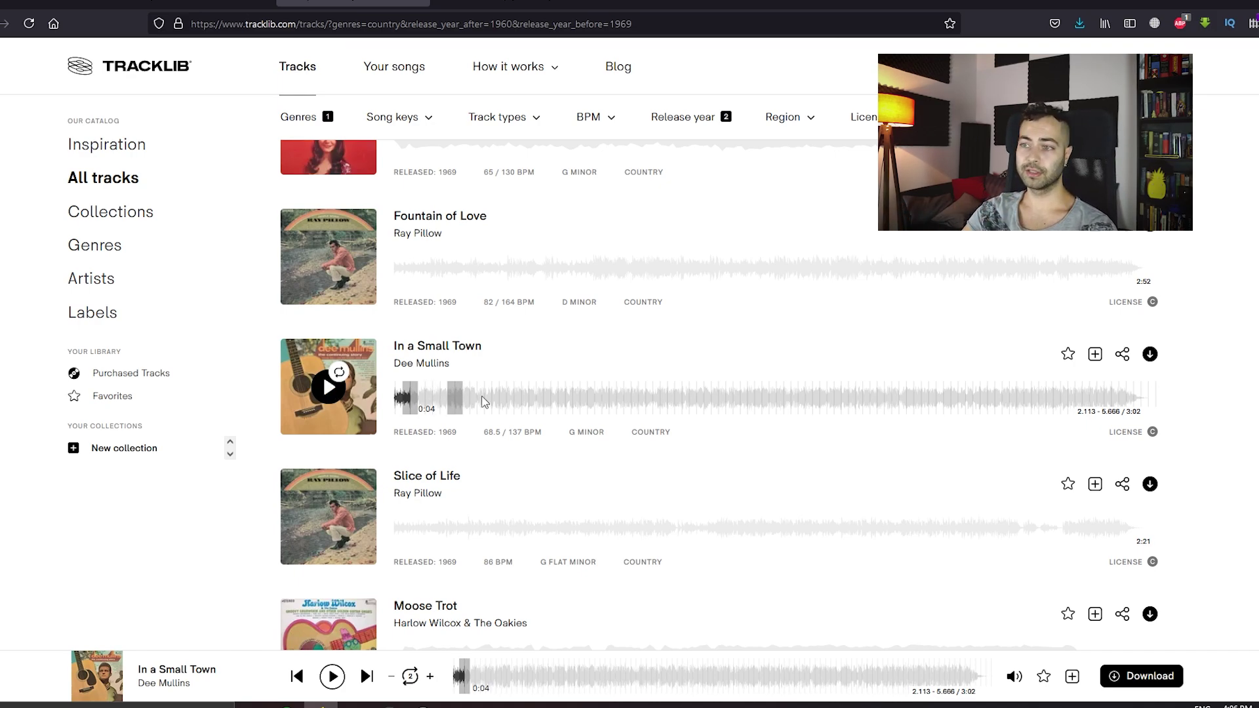
pyautogui.click(484, 398)
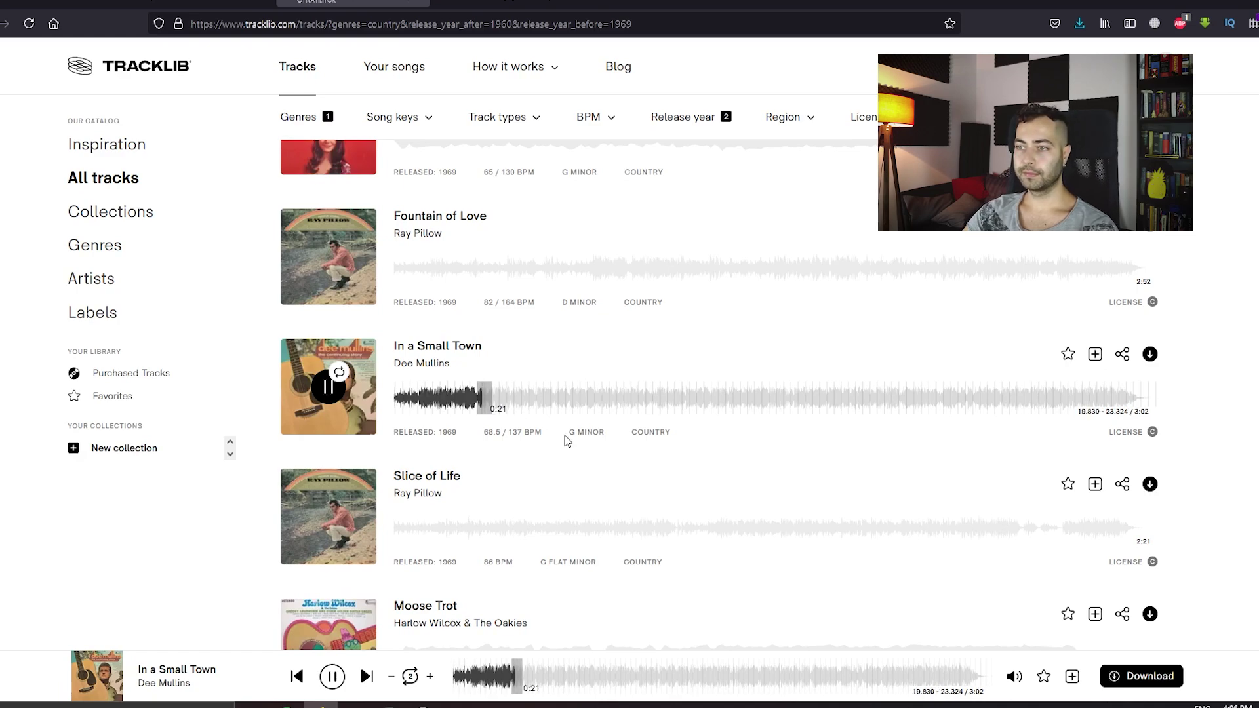
pyautogui.click(548, 400)
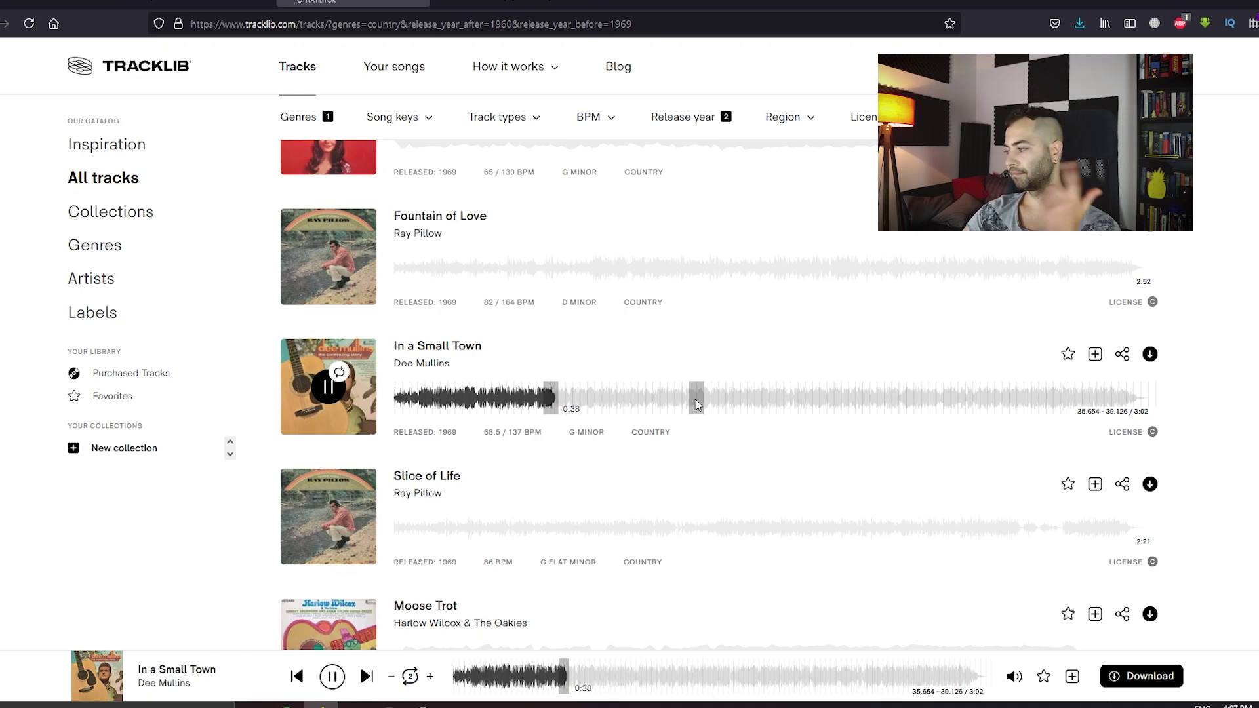
pyautogui.click(327, 393)
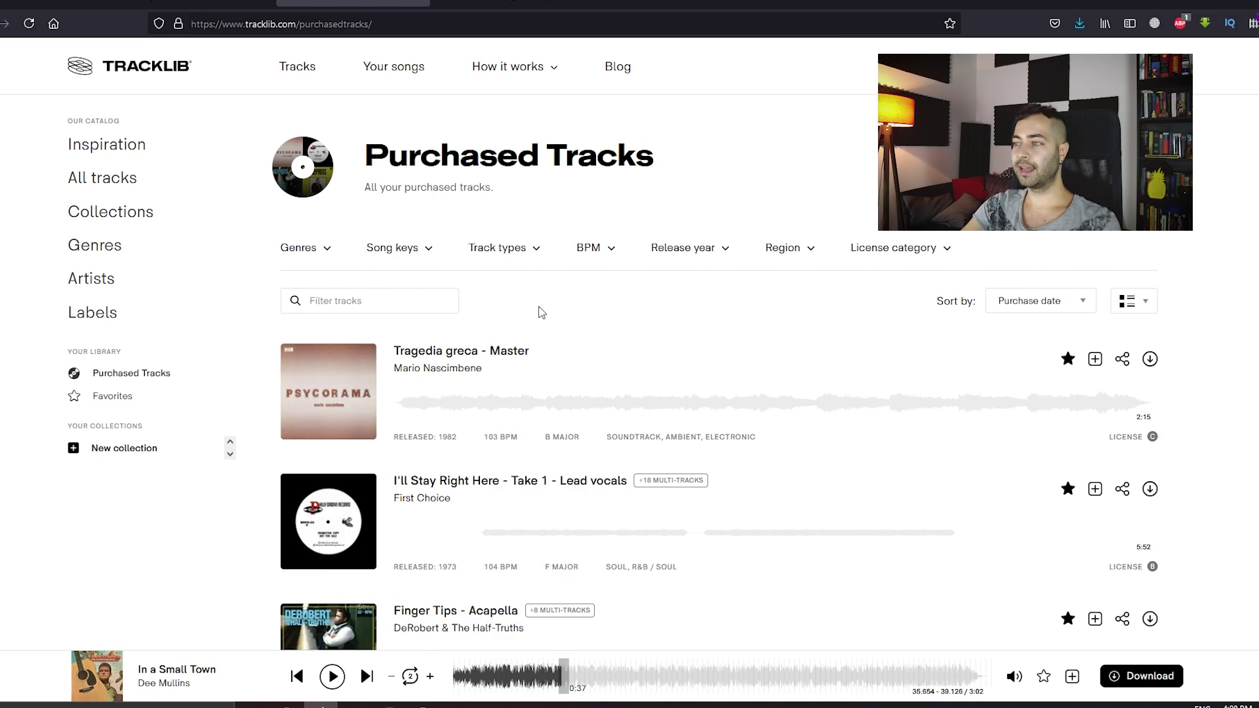
# - Browse the purchased tracks and play "Finger Tips - Acapella" from where its vocals begin
pyautogui.scroll(-6, 557, 306)
pyautogui.scroll(3, 558, 306)
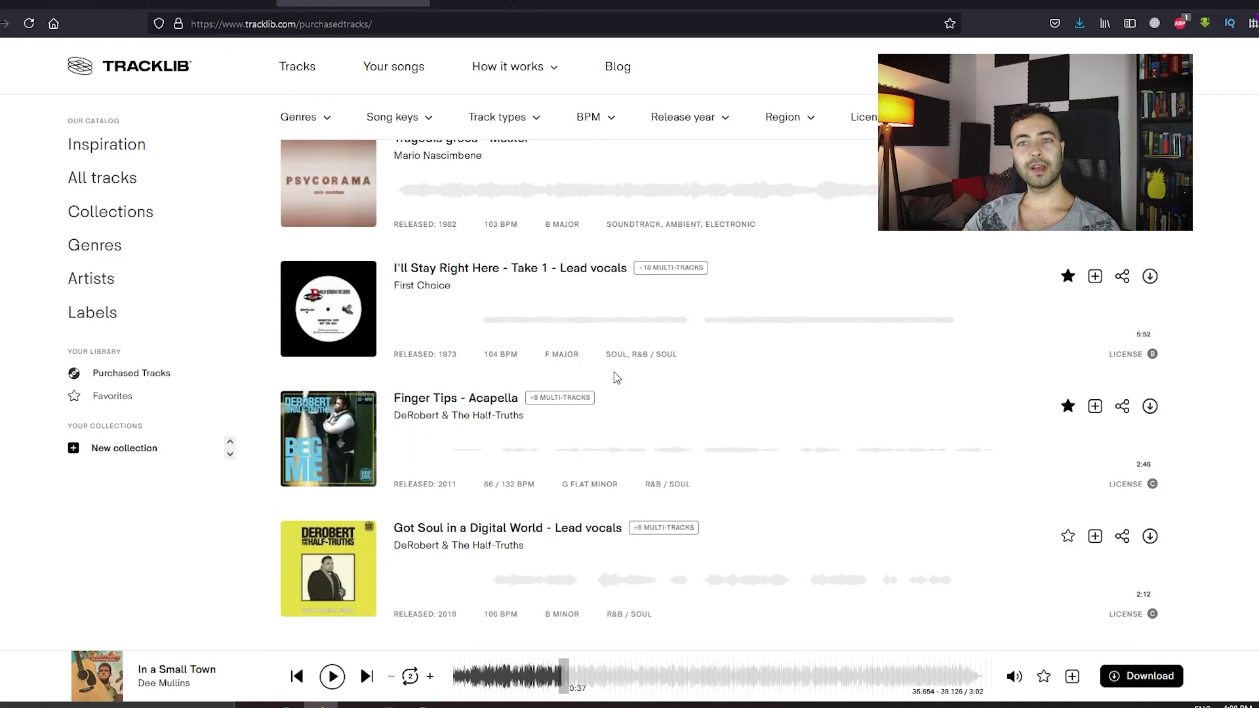
pyautogui.scroll(-1, 614, 377)
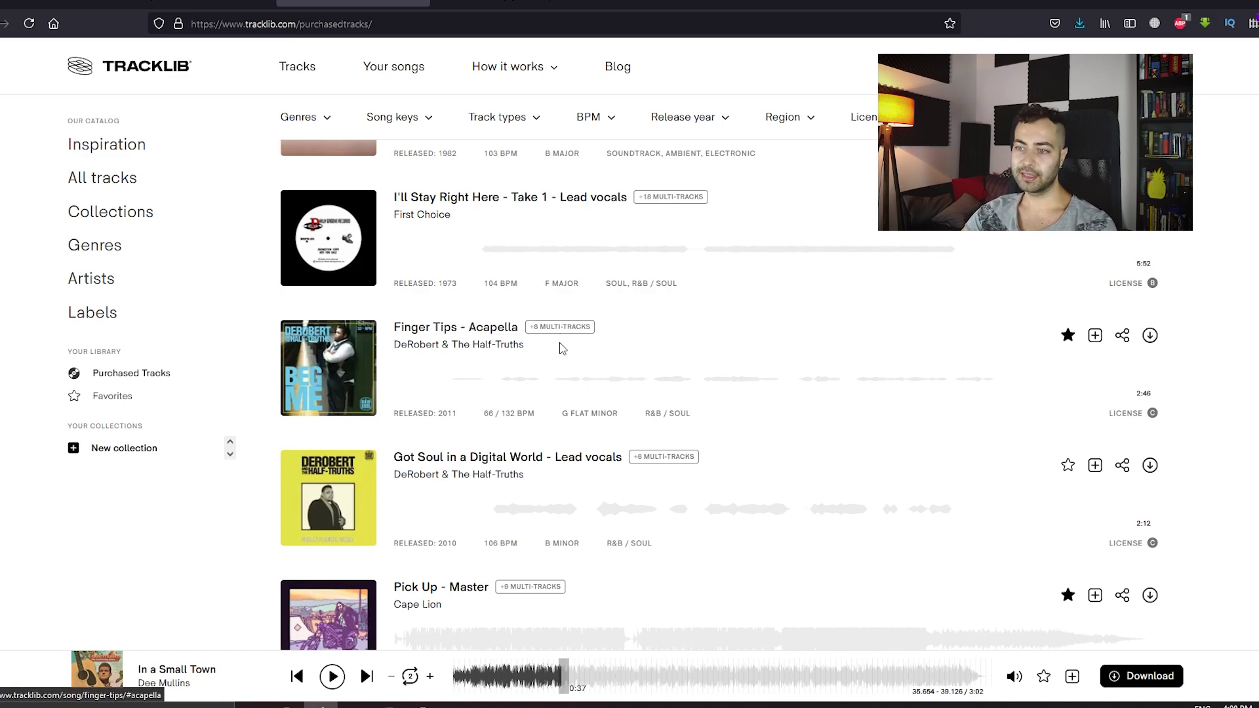
pyautogui.scroll(1, 498, 333)
pyautogui.moveTo(331, 441)
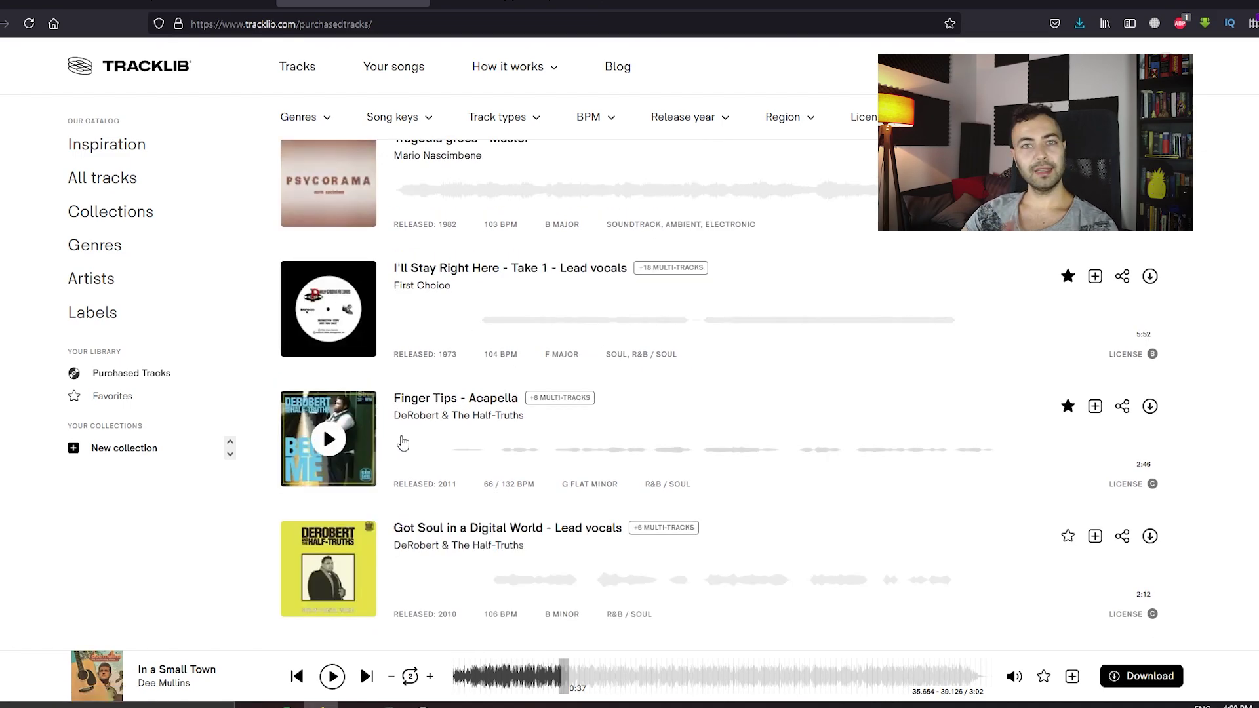
pyautogui.click(457, 458)
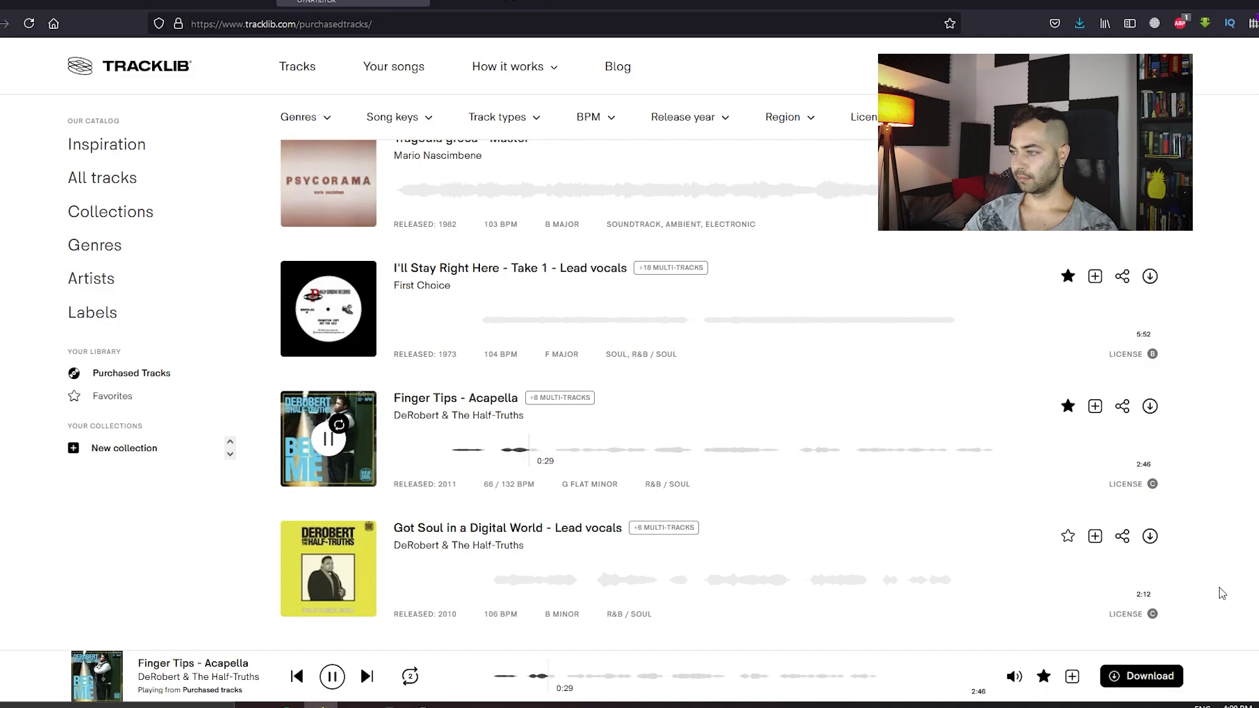
# - Audition a later passage of "Finger Tips - Acapella", pause it, and download the track as a WAV file
pyautogui.click(614, 451)
pyautogui.click(328, 451)
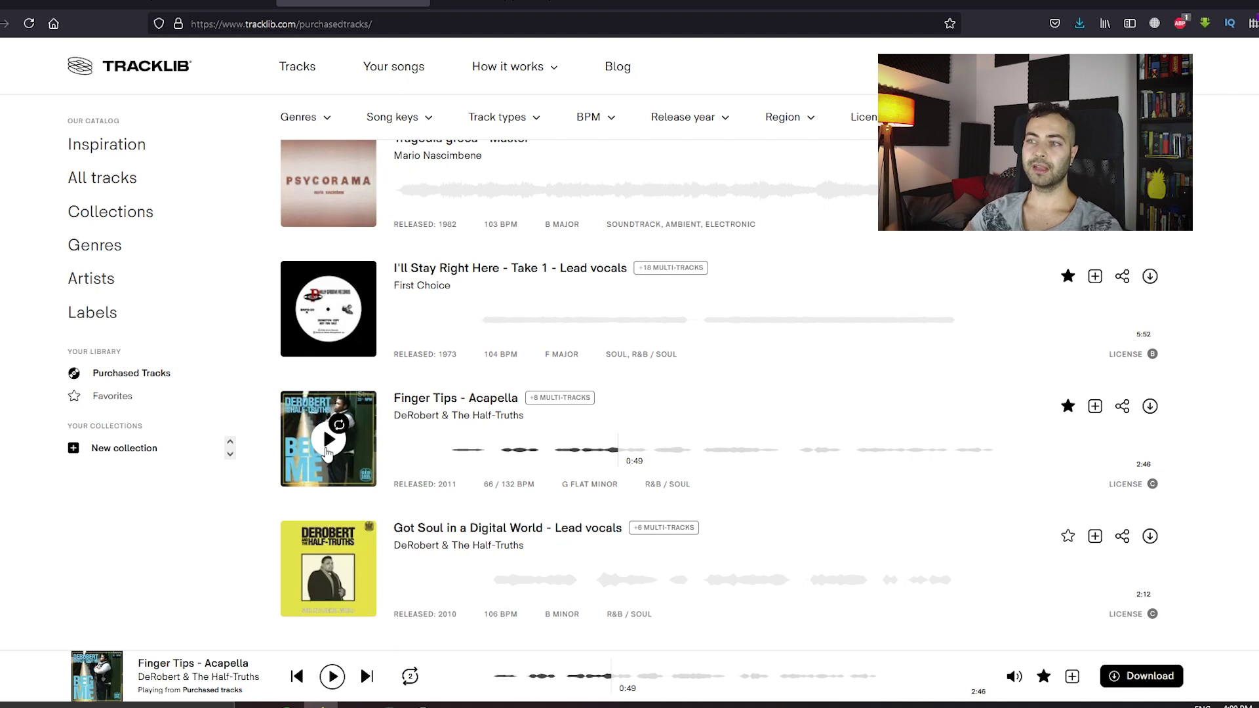
pyautogui.click(1150, 406)
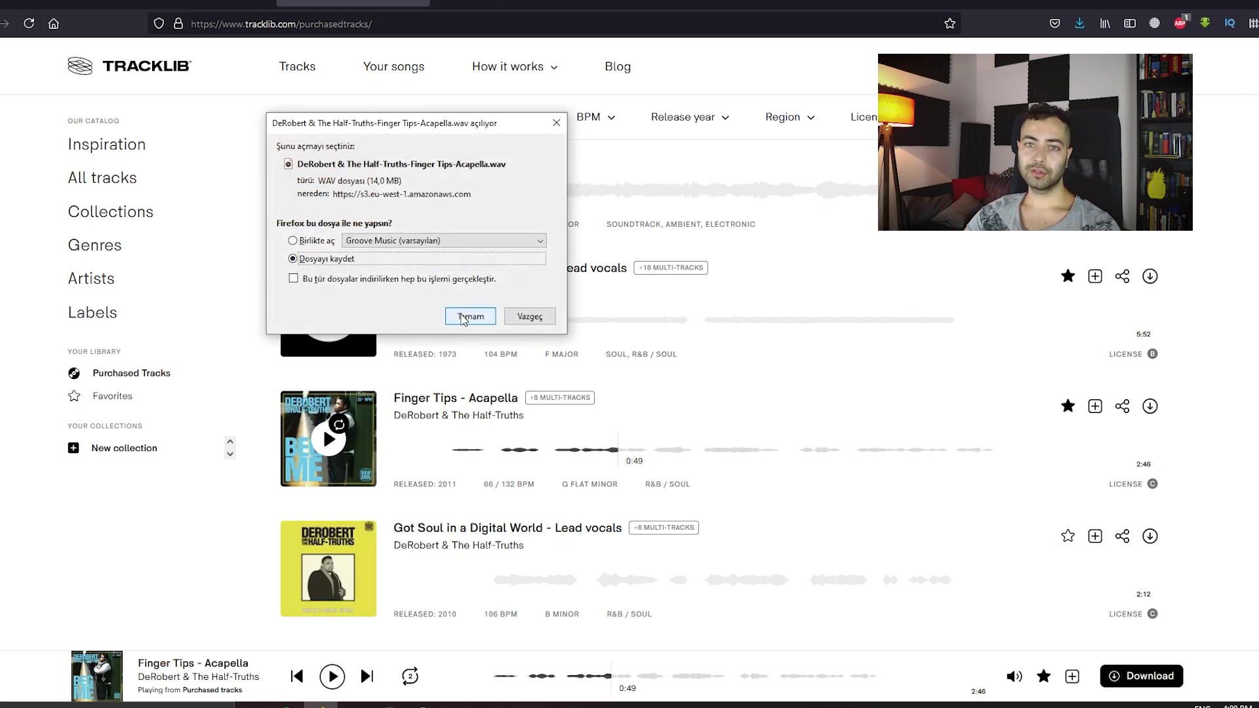
pyautogui.click(464, 318)
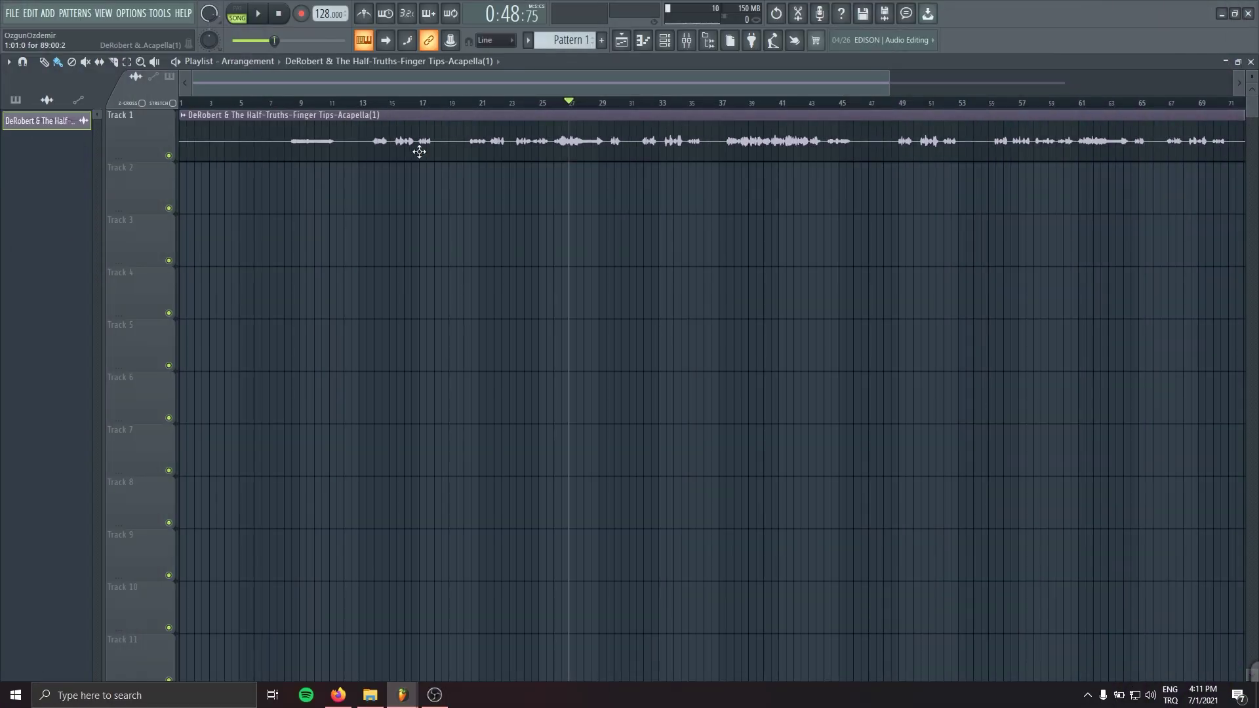
# - Switch to FL Studio and set the time-stretching tempo of the "Finger Tips - Acapella" clip to 132 BPM
pyautogui.click(371, 107)
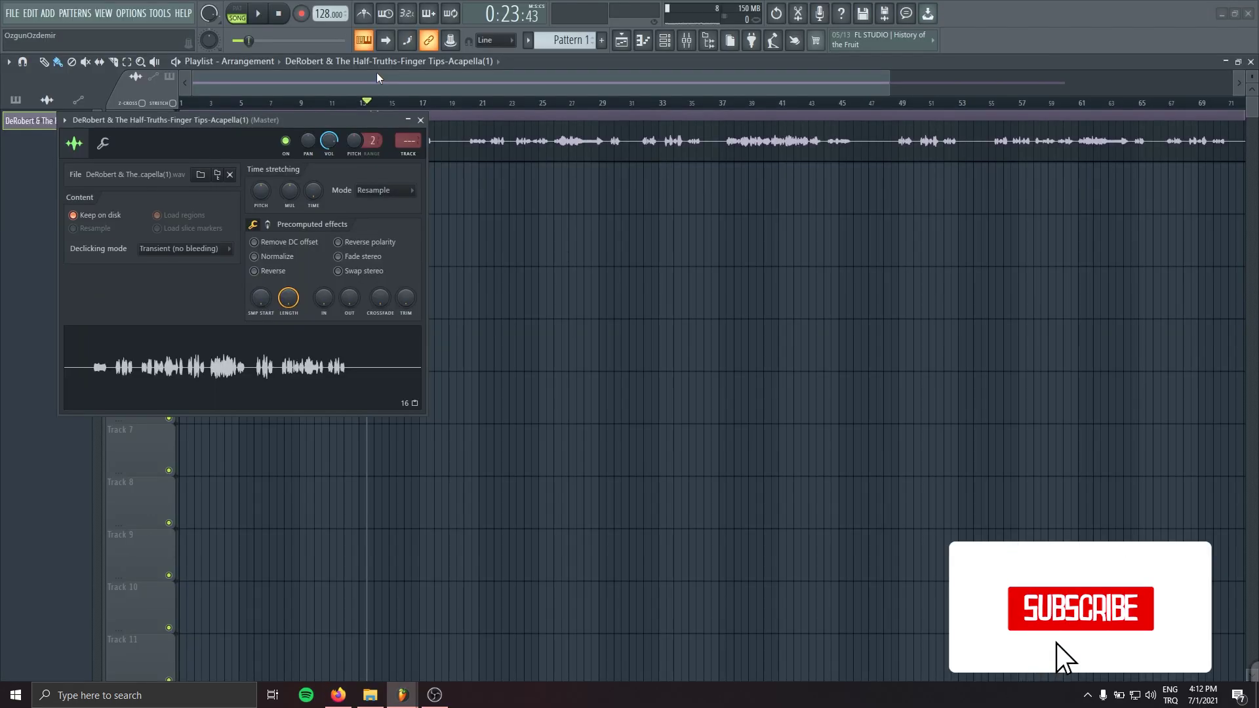
pyautogui.moveTo(269, 169); pyautogui.dragTo(344, 261)
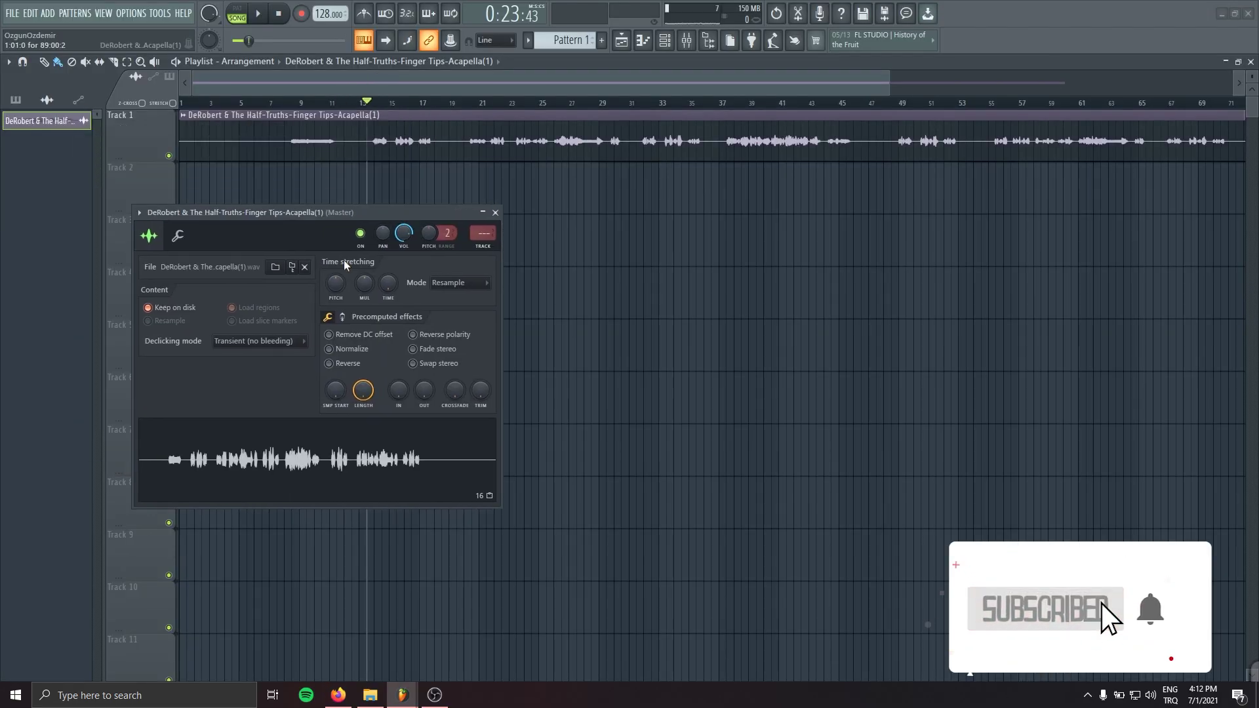
pyautogui.rightClick(388, 283)
pyautogui.click(414, 306)
pyautogui.click(642, 475)
pyautogui.write('132')
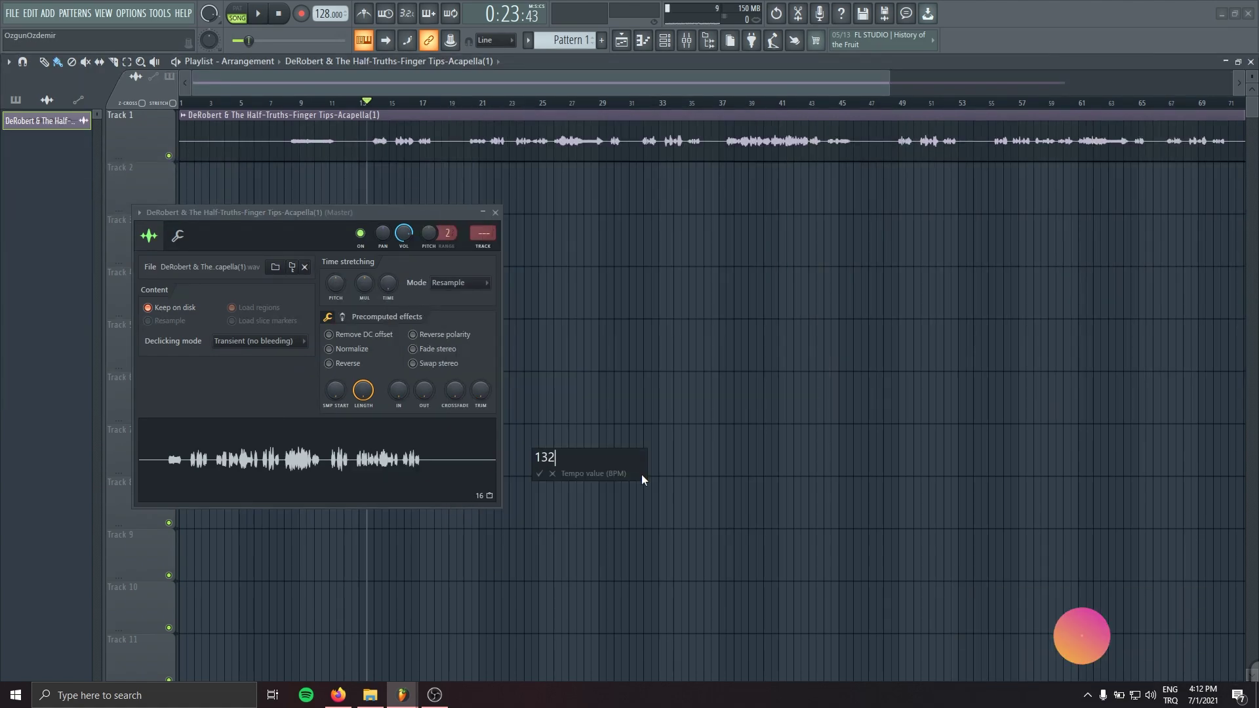
pyautogui.press('Return')
pyautogui.click(495, 212)
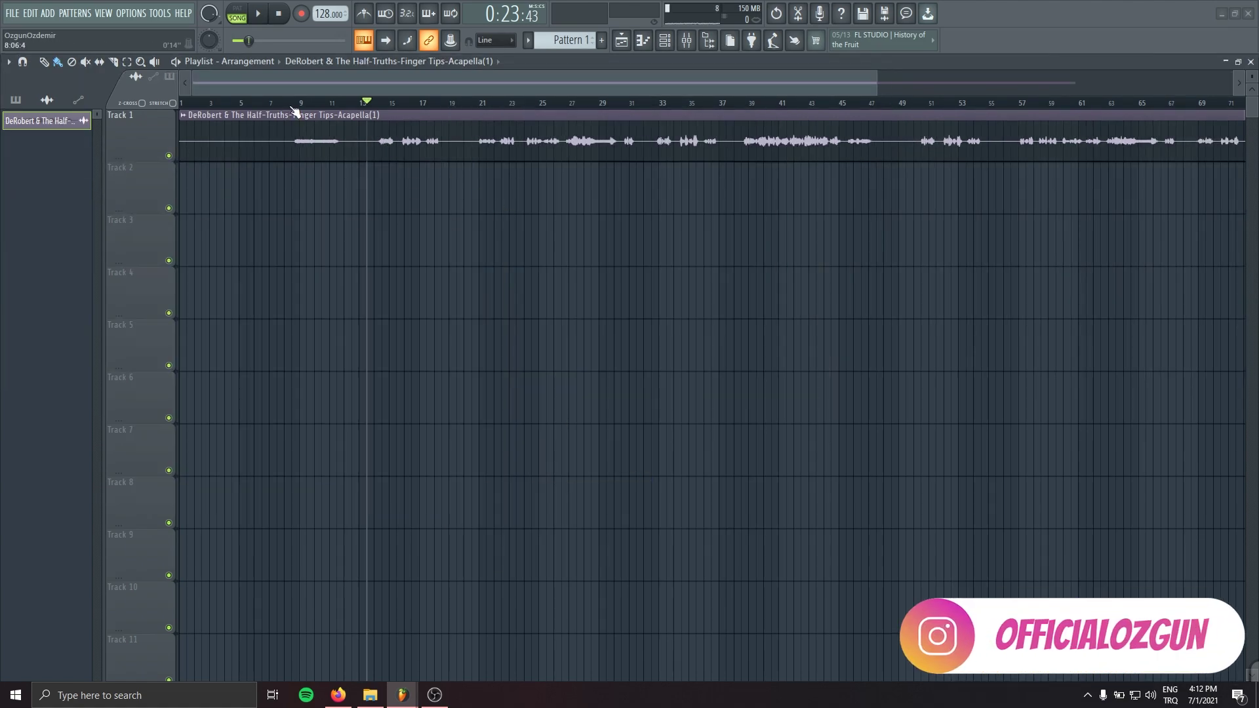
# - Normalize the acapella clip in its sample settings
pyautogui.doubleClick(308, 151)
pyautogui.click(340, 354)
pyautogui.click(494, 211)
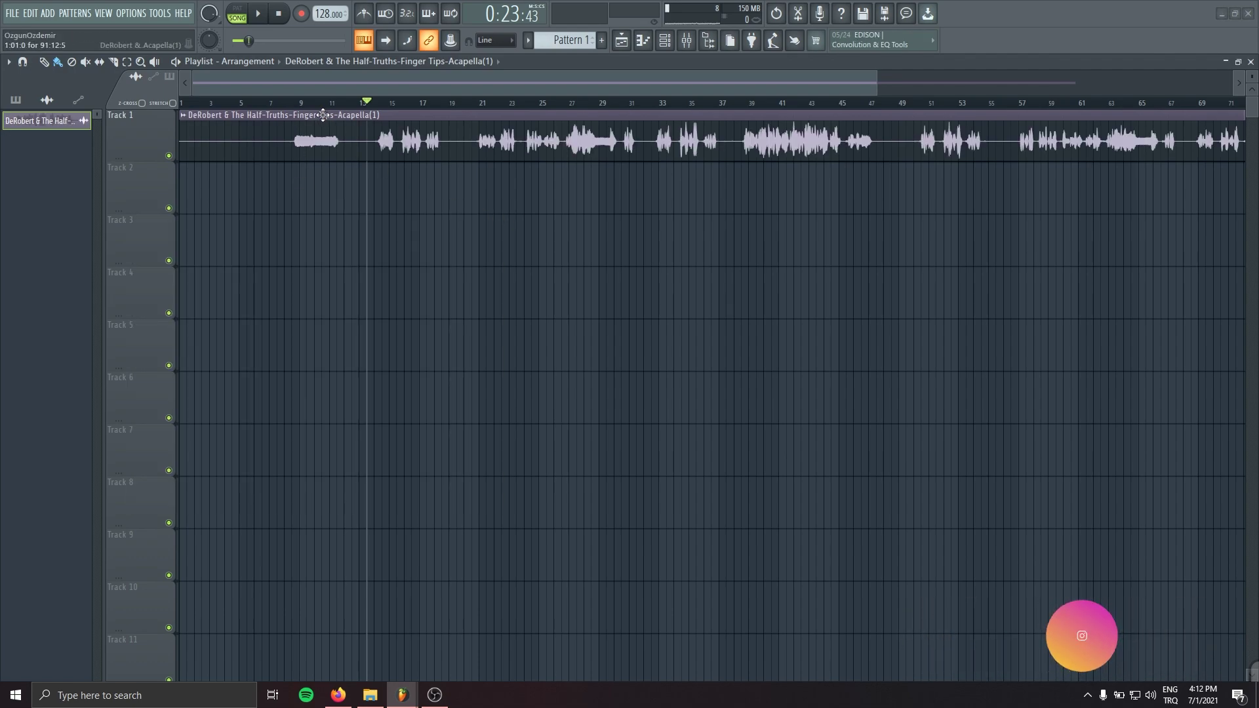
# - Slice the acapella at bar 14 while it plays with the metronome, and delete the section before the cut
pyautogui.scroll(5, 902, 326)
pyautogui.press('space')
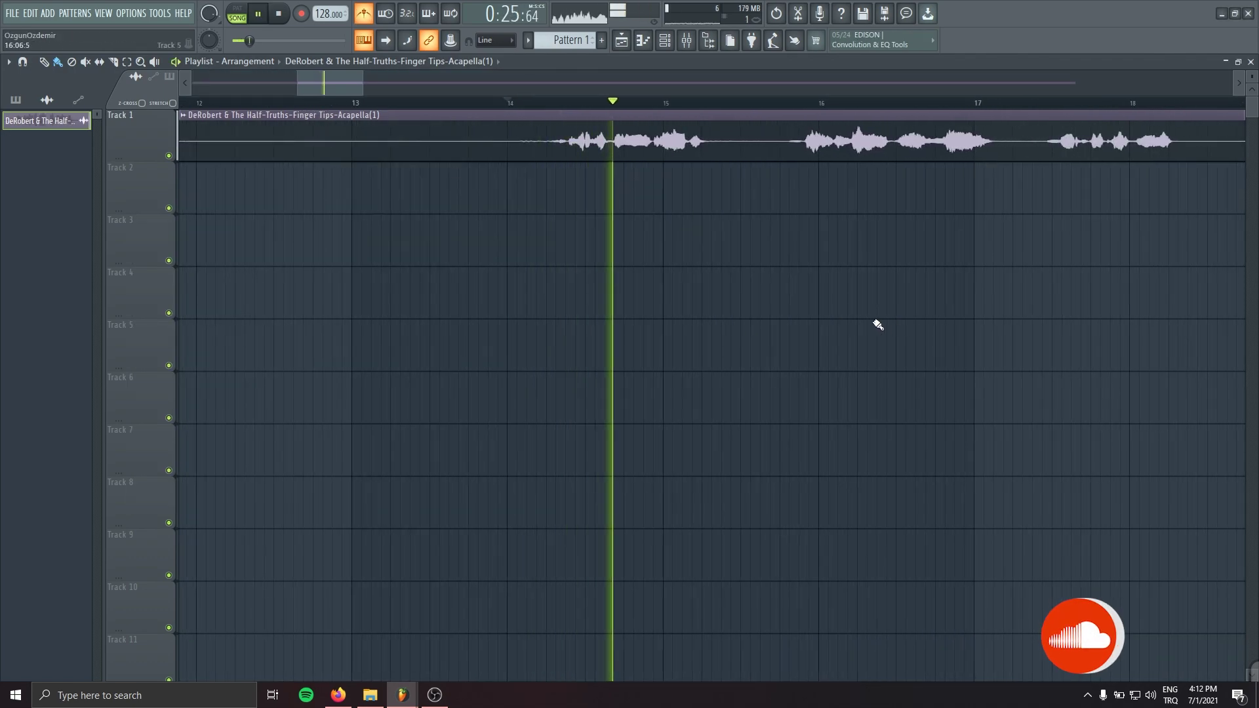
pyautogui.click(114, 61)
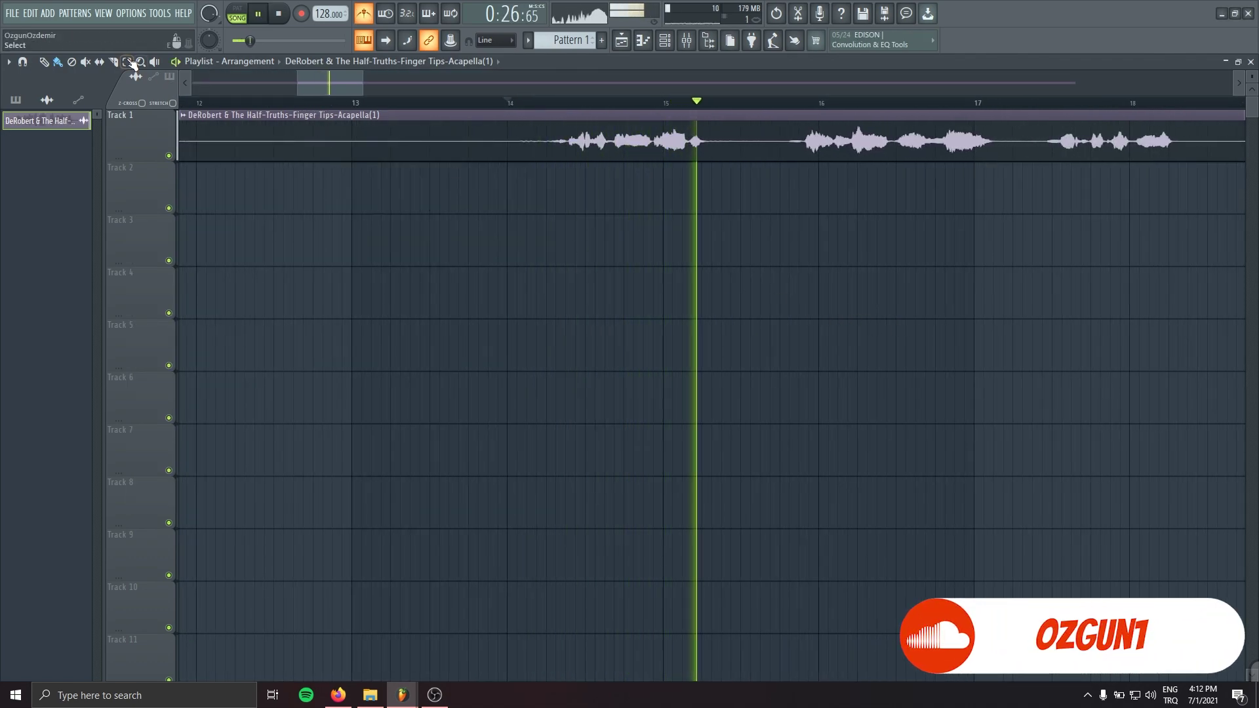
pyautogui.click(508, 138)
pyautogui.scroll(-4, 510, 262)
pyautogui.press('p')
pyautogui.rightClick(315, 152)
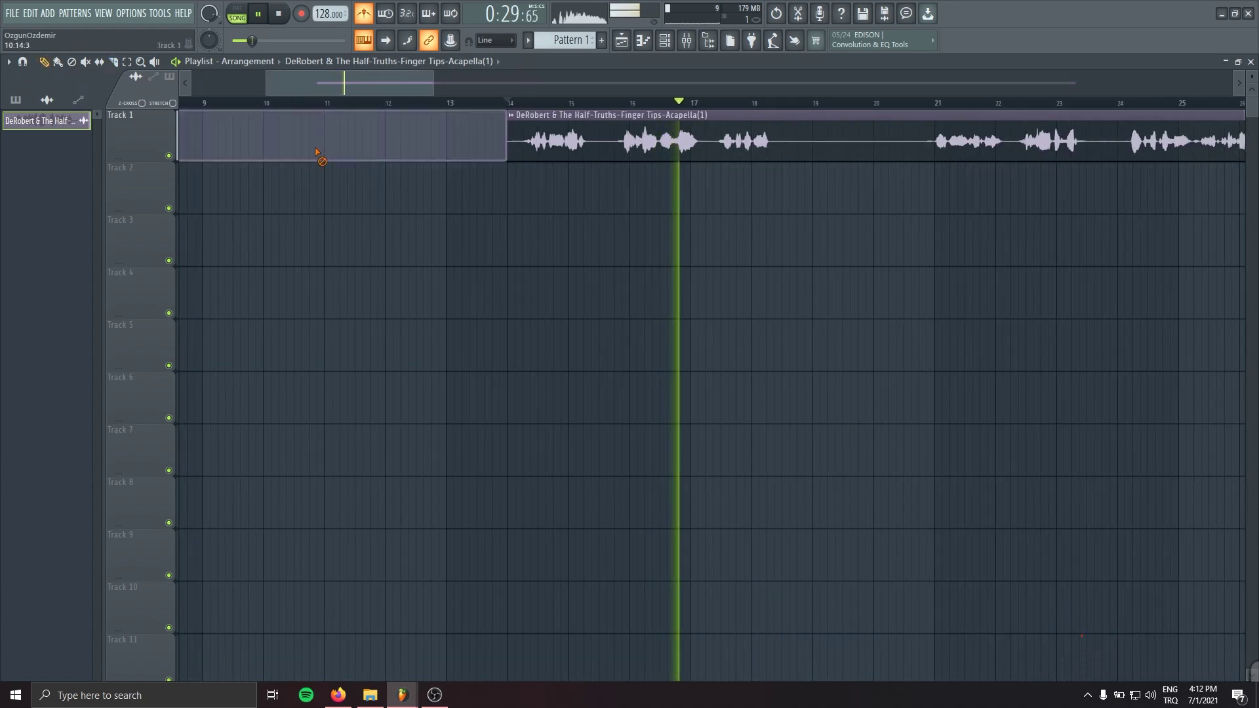
# - Move the vocal clip to start around the middle of bar 14, check it against the metronome, and nudge it slightly earlier
pyautogui.scroll(4, 525, 236)
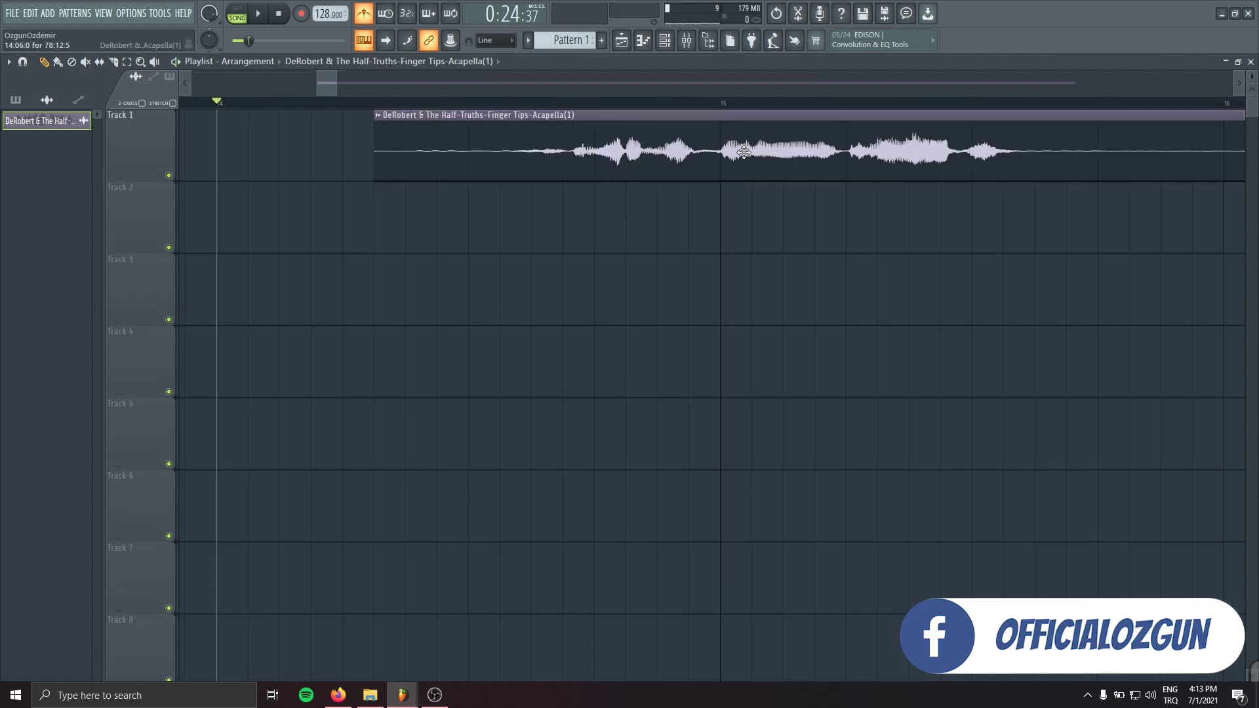
pyautogui.moveTo(742, 152); pyautogui.dragTo(839, 152)
pyautogui.hscroll(3, 455, 270)
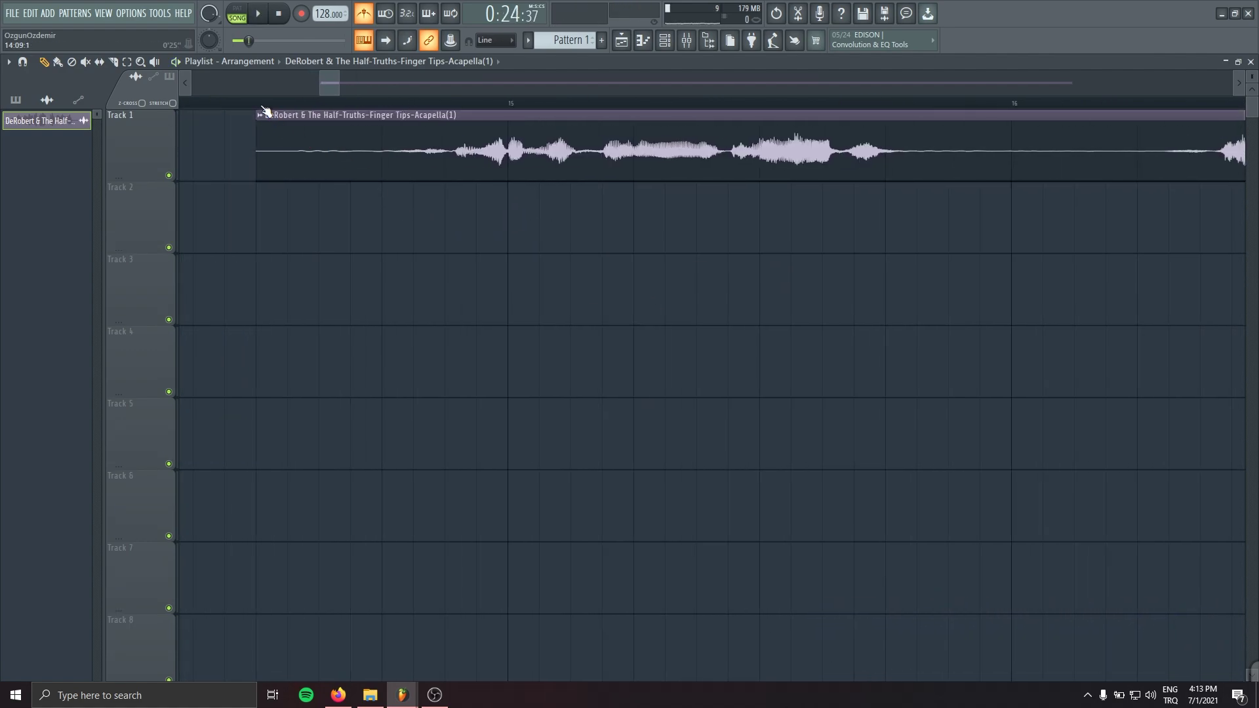
pyautogui.press('space')
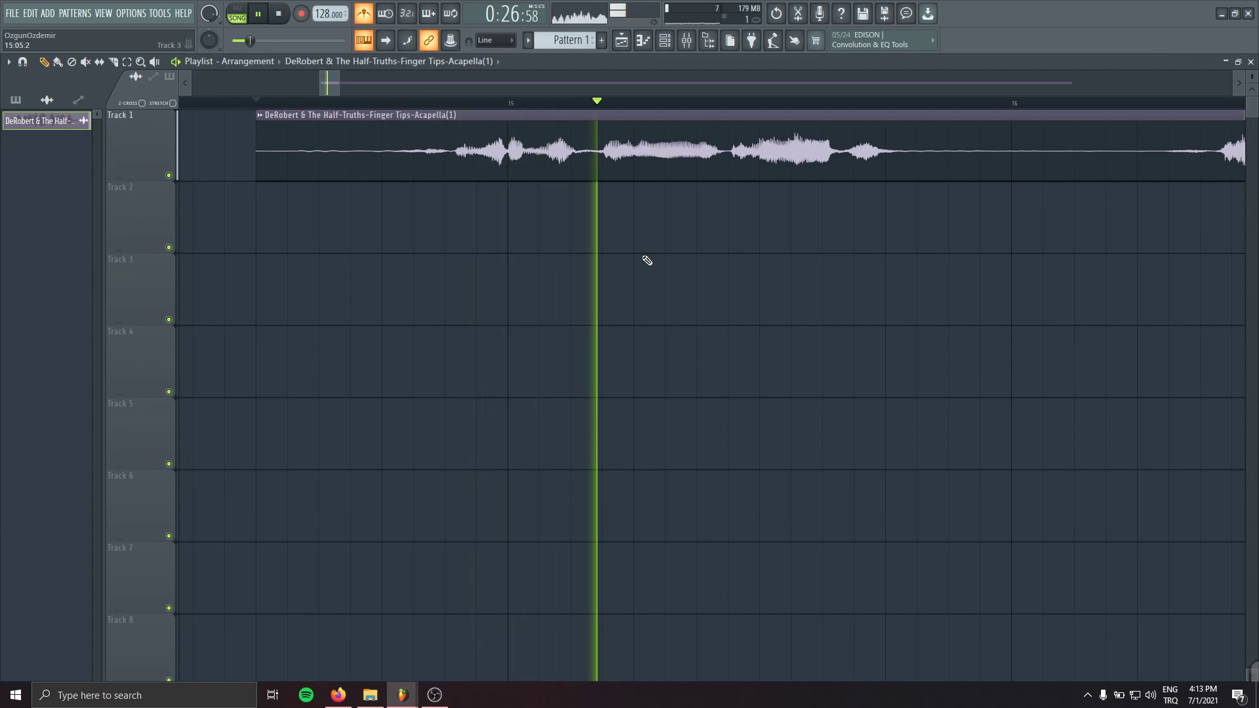
pyautogui.keyDown('ctrl'); pyautogui.scroll(-2, 573, 281); pyautogui.keyUp('ctrl')
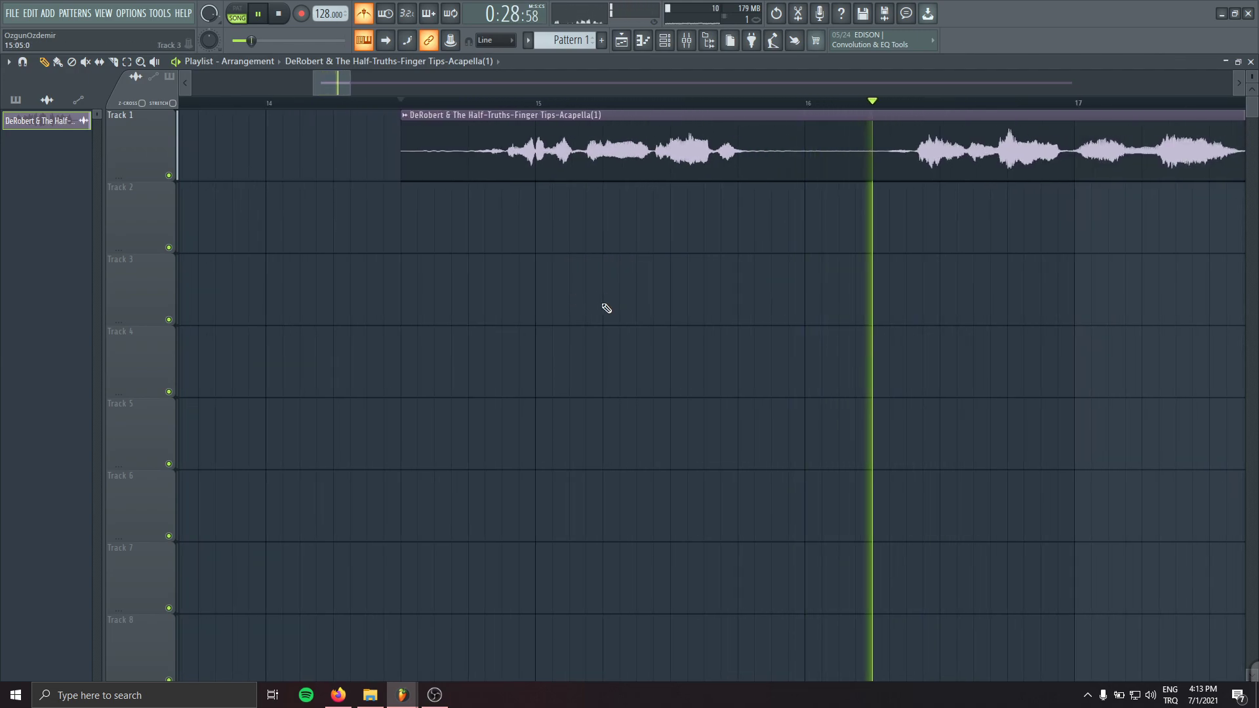
pyautogui.scroll(2, 571, 262)
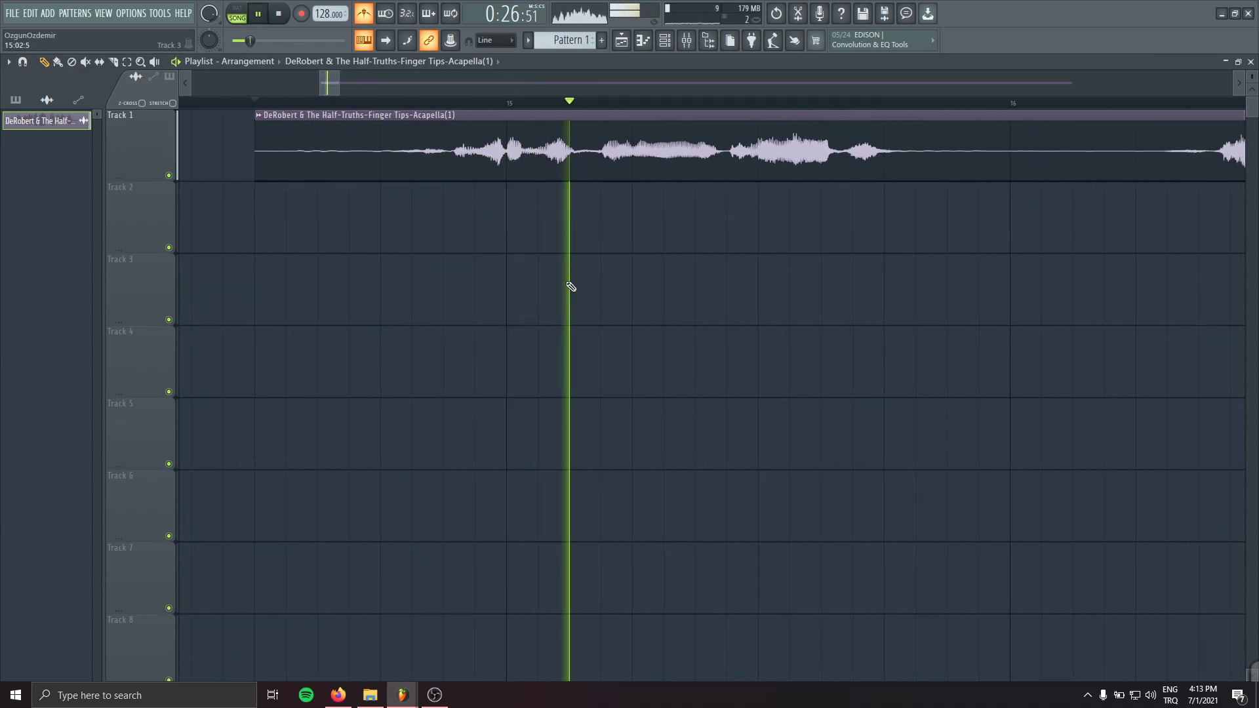
pyautogui.moveTo(551, 154); pyautogui.dragTo(546, 154)
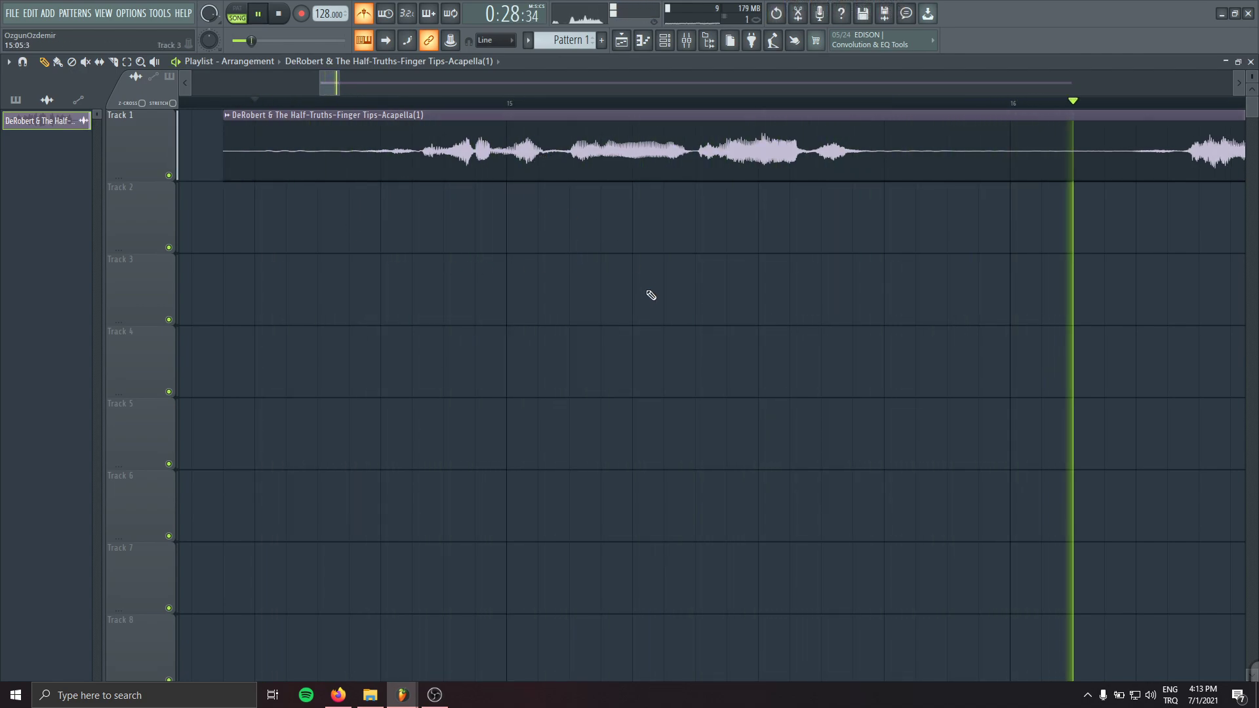
# - Play the following vocal phrases against the metronome and examine how the waveform lines up around bar 18
pyautogui.keyDown('ctrl'); pyautogui.scroll(-2, 630, 334); pyautogui.keyUp('ctrl')
pyautogui.keyDown('ctrl'); pyautogui.scroll(-4, 682, 270); pyautogui.keyUp('ctrl')
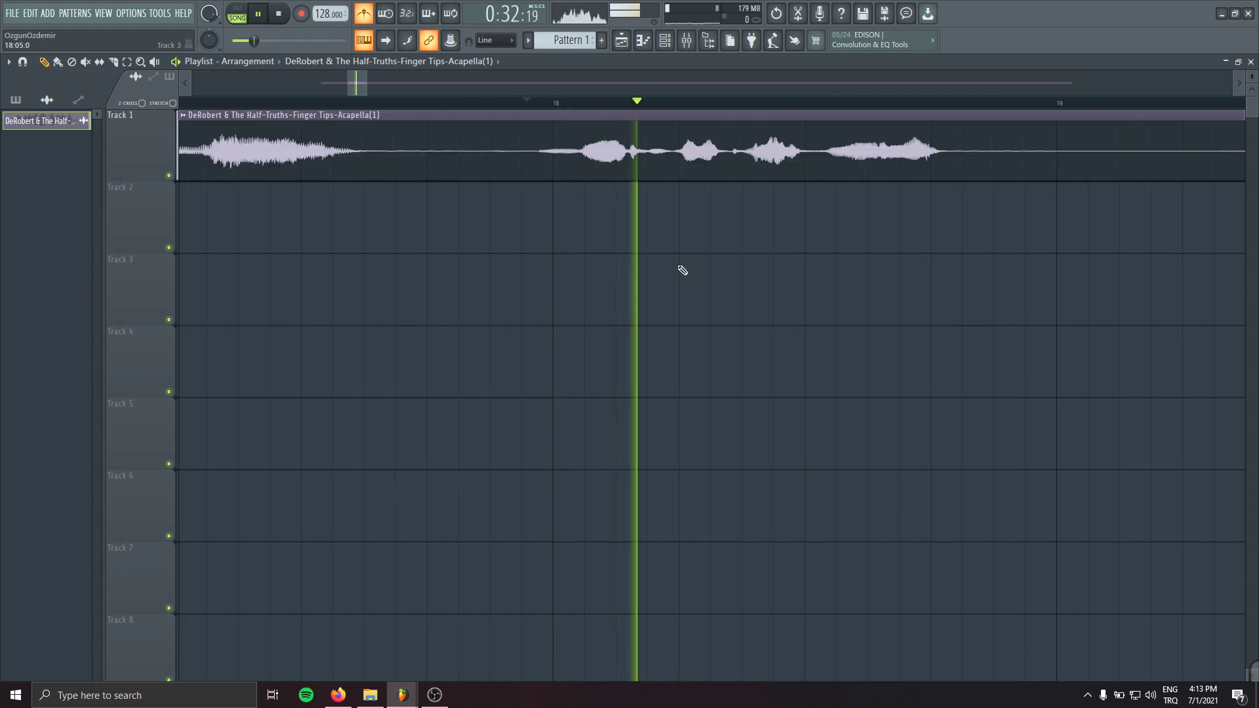
pyautogui.keyDown('ctrl'); pyautogui.scroll(-2, 730, 360); pyautogui.keyUp('ctrl')
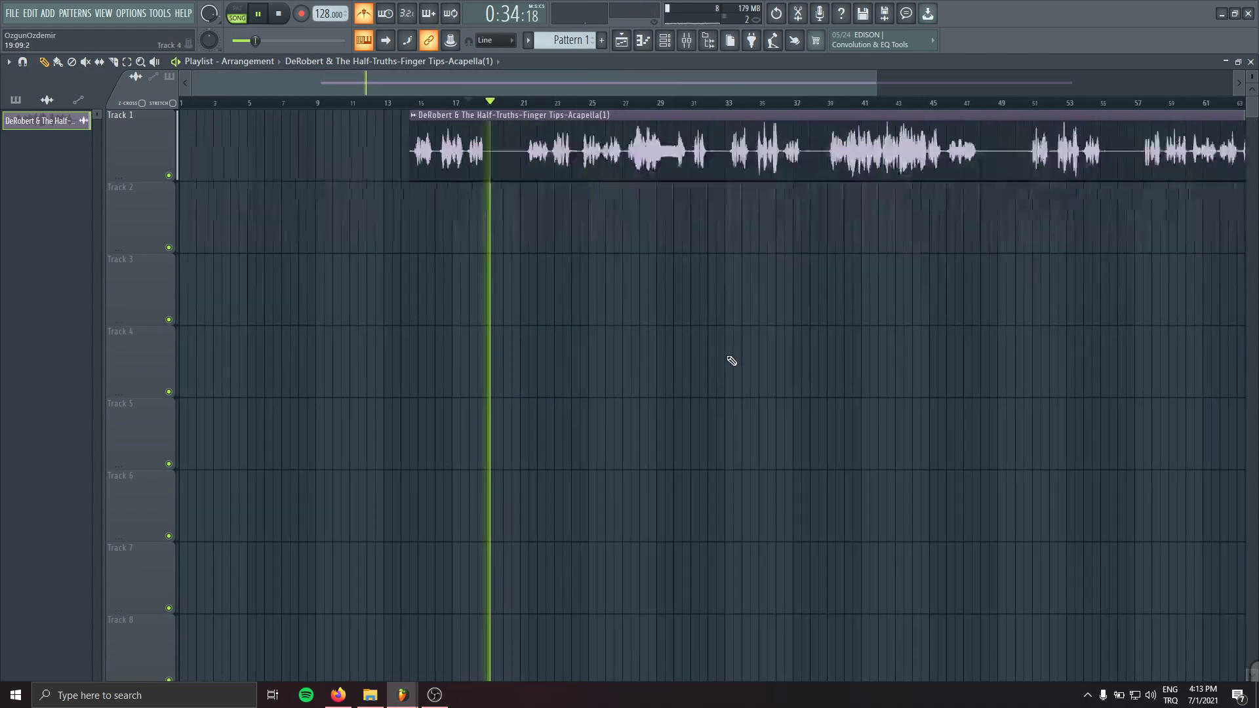
pyautogui.press('space')
pyautogui.keyDown('ctrl'); pyautogui.scroll(6, 630, 146); pyautogui.keyUp('ctrl')
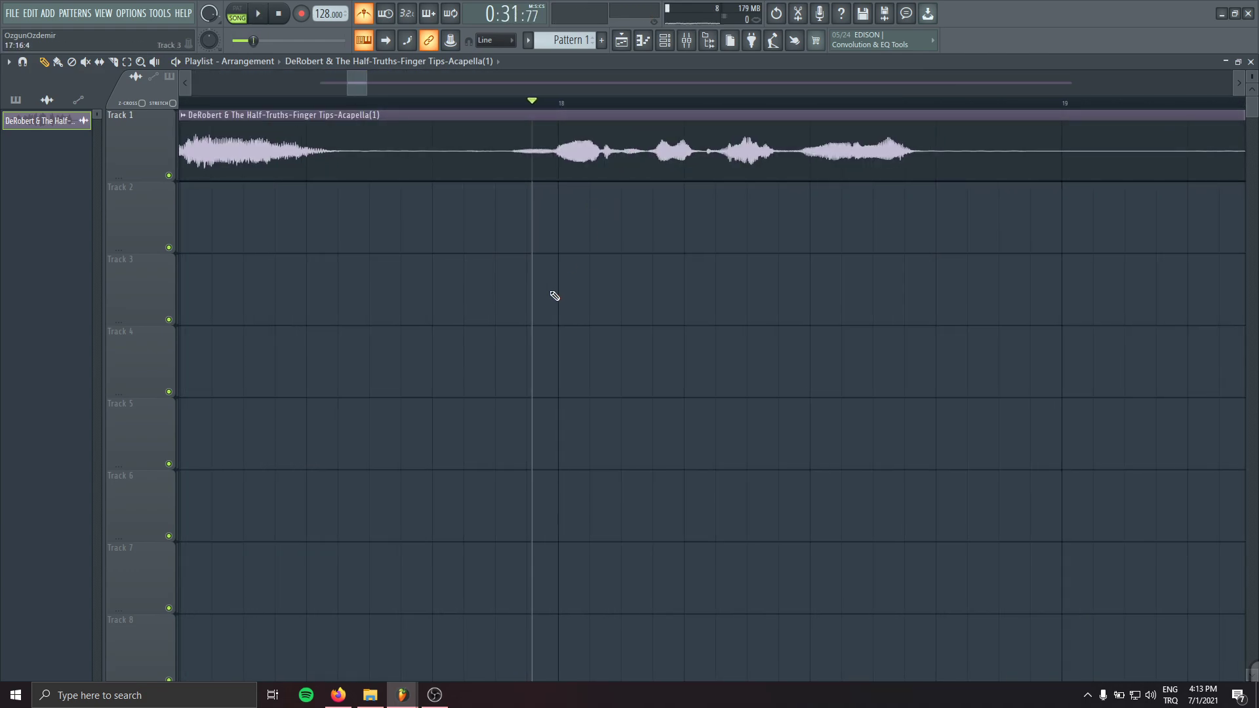
pyautogui.keyDown('ctrl'); pyautogui.scroll(-3, 583, 249); pyautogui.keyUp('ctrl')
pyautogui.keyDown('ctrl'); pyautogui.scroll(3, 600, 305); pyautogui.keyUp('ctrl')
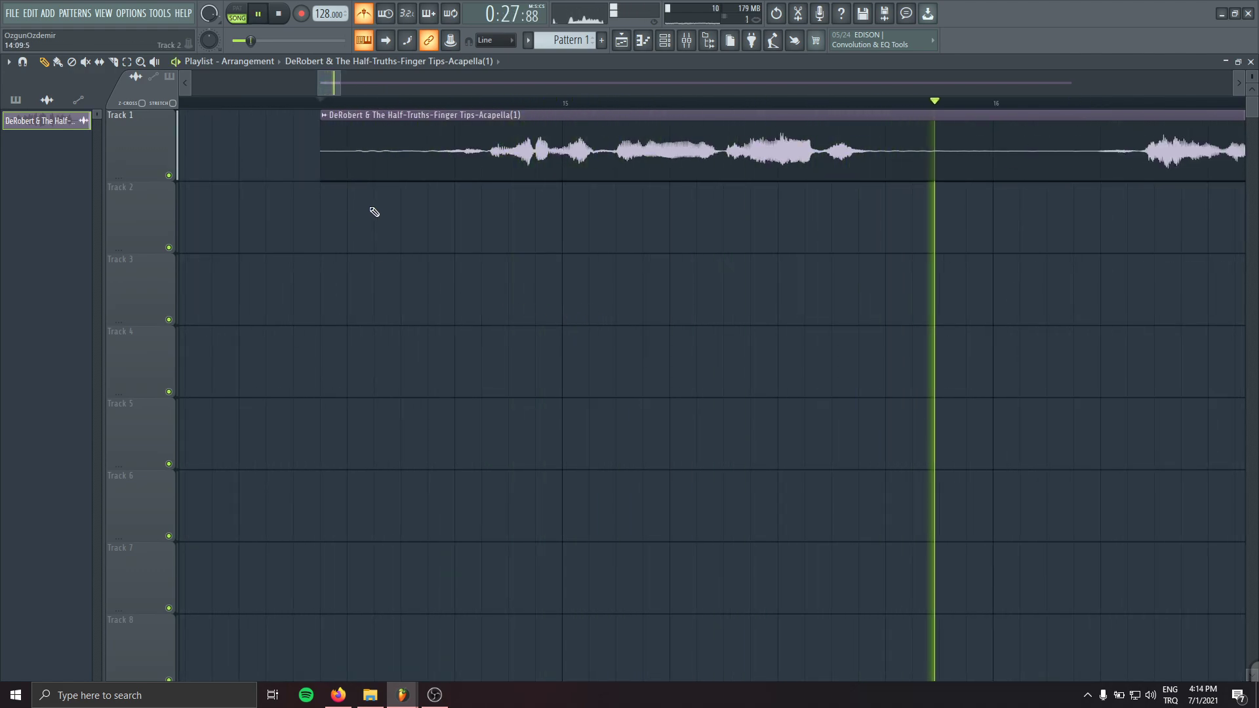
# - Trim the start of the vocal clip slightly, and split the clip at bar 19 after its third phrase
pyautogui.moveTo(320, 165); pyautogui.dragTo(348, 166)
pyautogui.keyDown('ctrl'); pyautogui.scroll(-4, 579, 332); pyautogui.keyUp('ctrl')
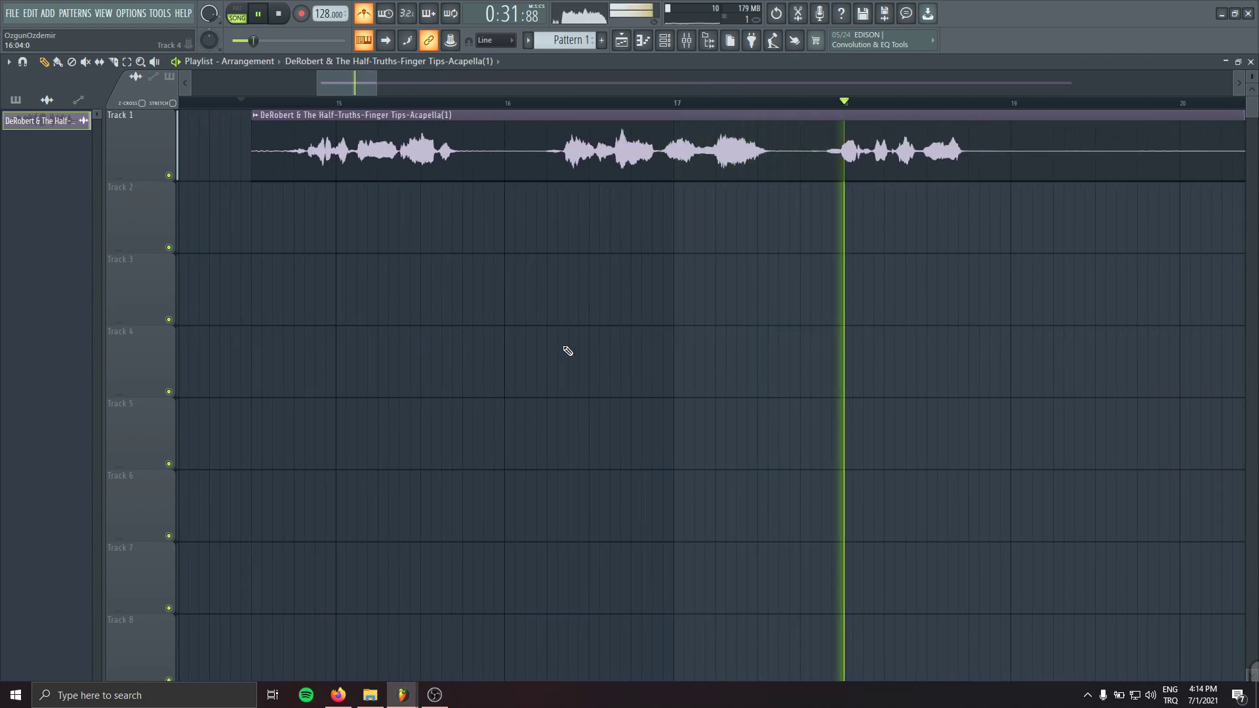
pyautogui.keyDown('ctrl'); pyautogui.scroll(-4, 566, 351); pyautogui.keyUp('ctrl')
pyautogui.press('space')
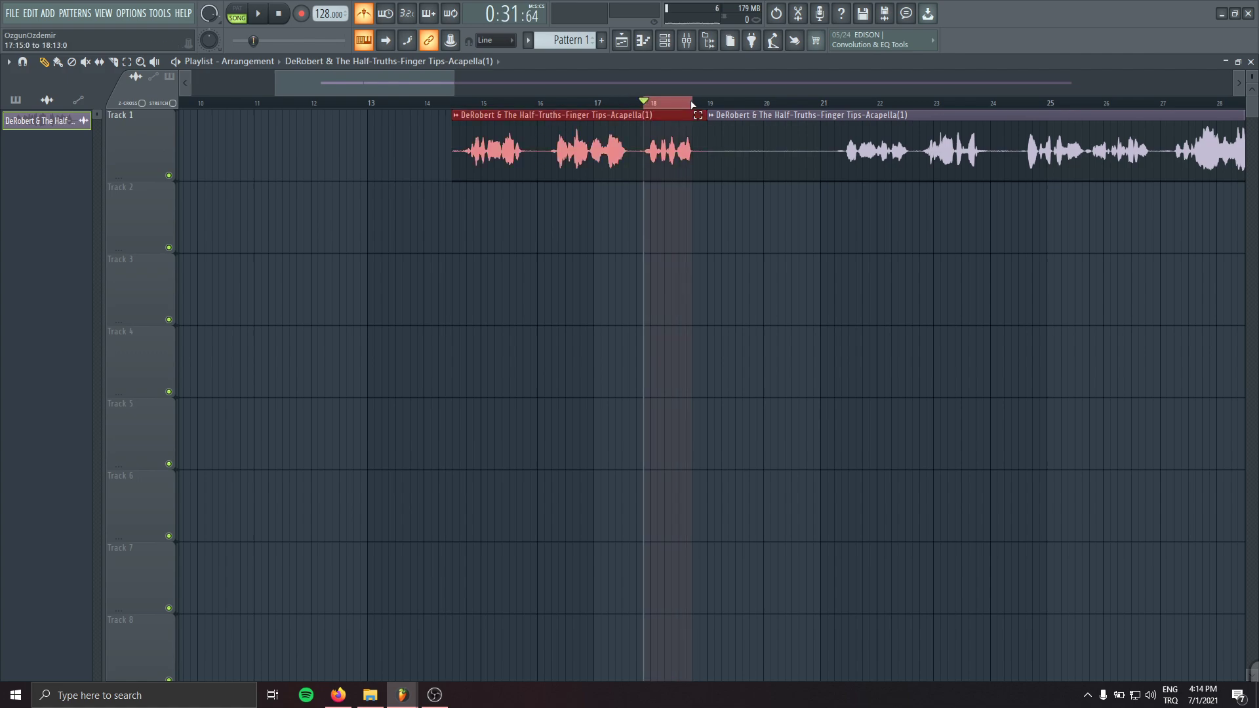
# - Place two ADRKT_OT_kick_artio_F# samples one beat apart from bar 19 on track 2, and set the project tempo to 135 BPM
pyautogui.rightClick(712, 105)
pyautogui.moveTo(714, 253); pyautogui.dragTo(562, 266)
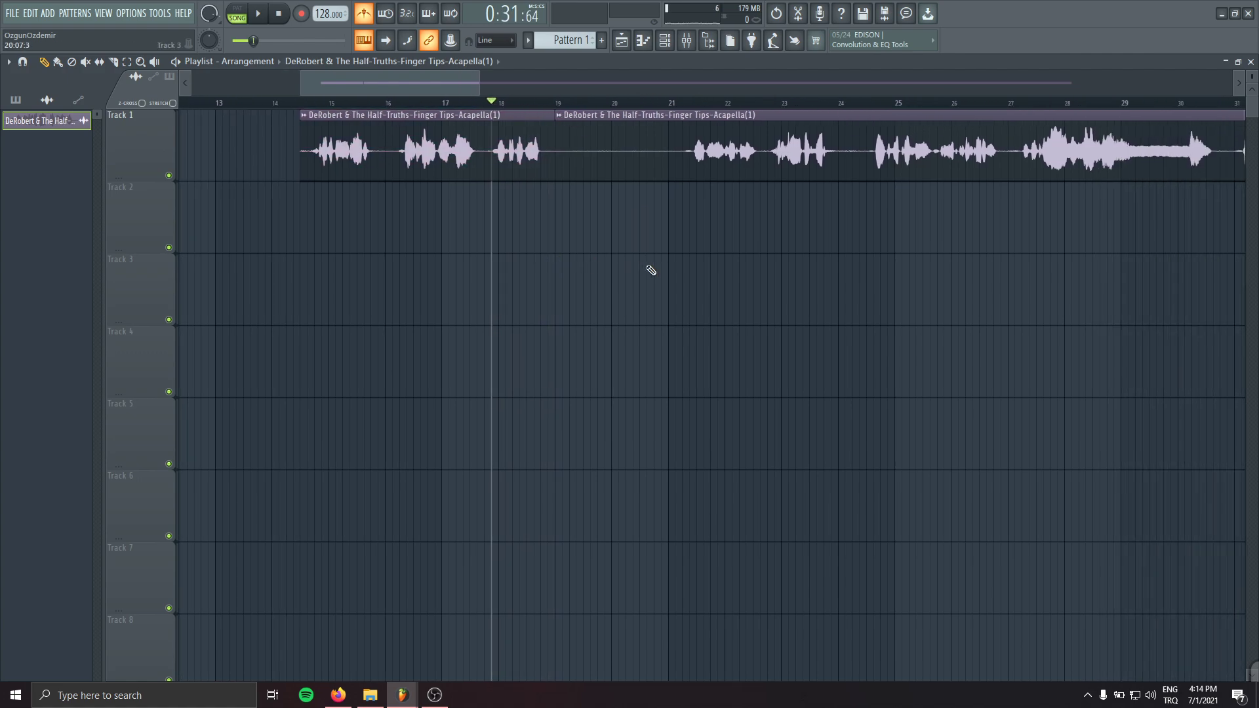
pyautogui.moveTo(747, 275); pyautogui.dragTo(625, 328)
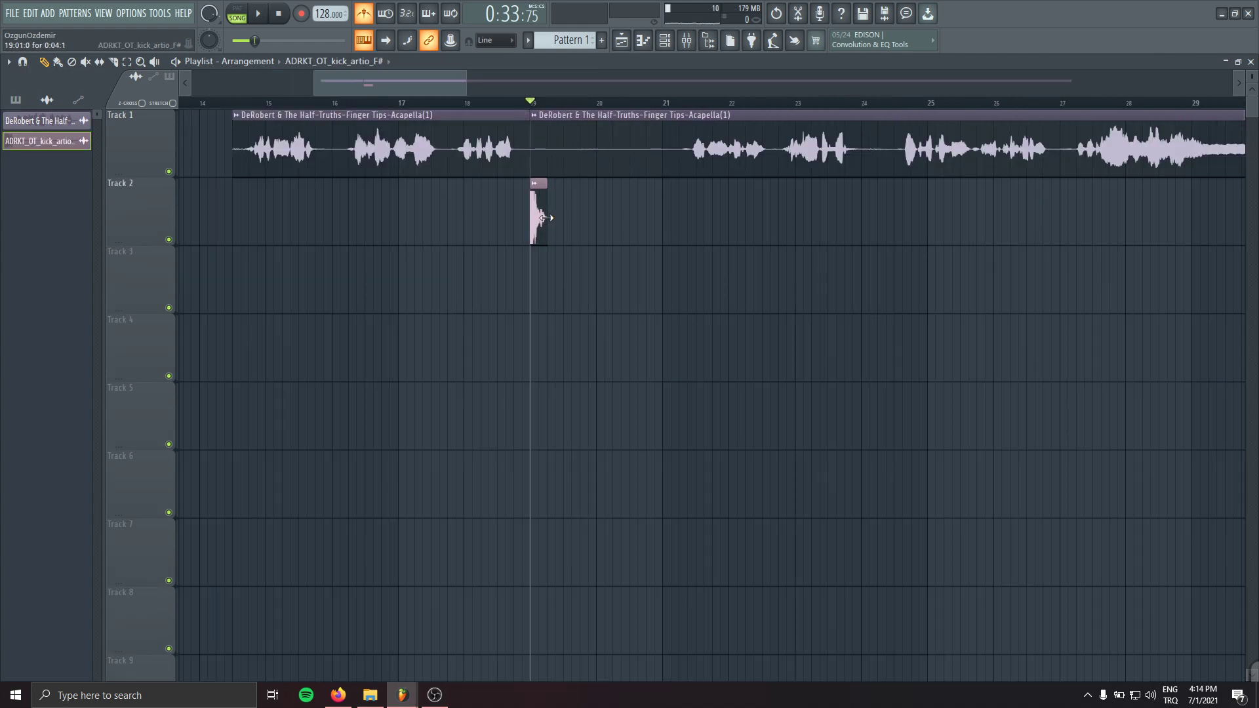
pyautogui.keyDown('ctrl'); pyautogui.scroll(3, 546, 217); pyautogui.keyUp('ctrl')
pyautogui.click(530, 221)
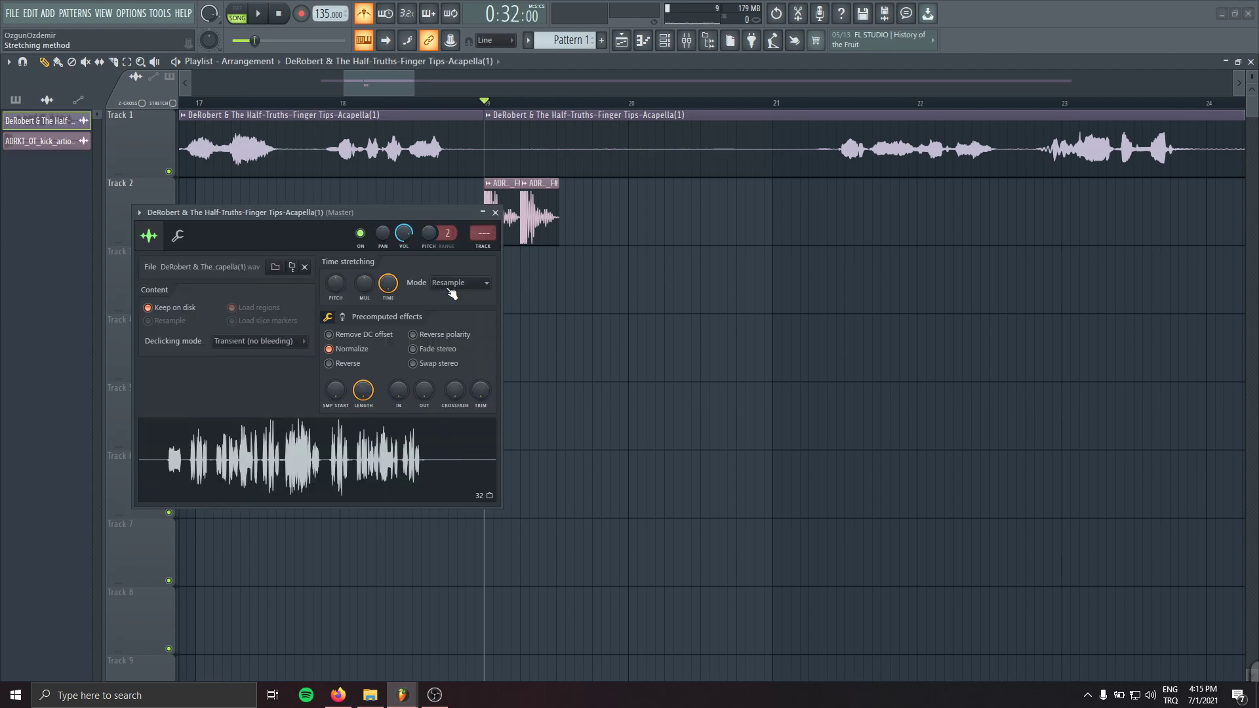
# - Set the acapella's time-stretching mode to e3 generic and close its sample settings
pyautogui.click(450, 285)
pyautogui.click(451, 342)
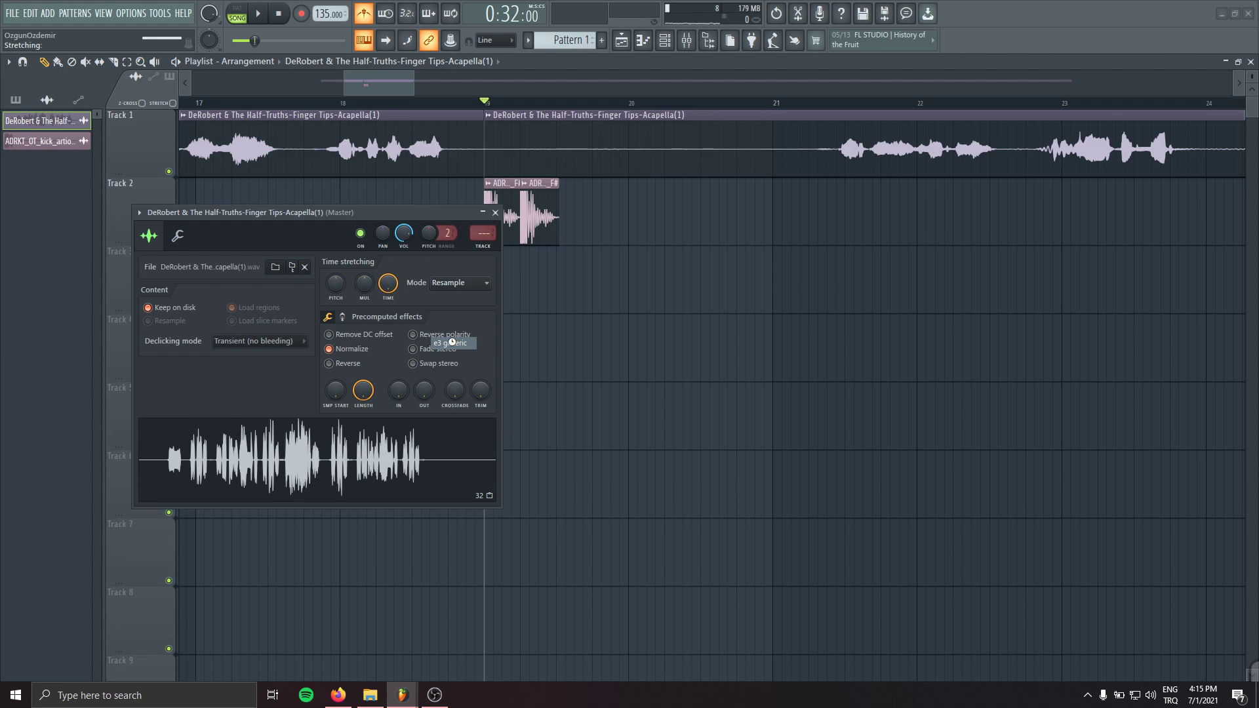
pyautogui.click(496, 212)
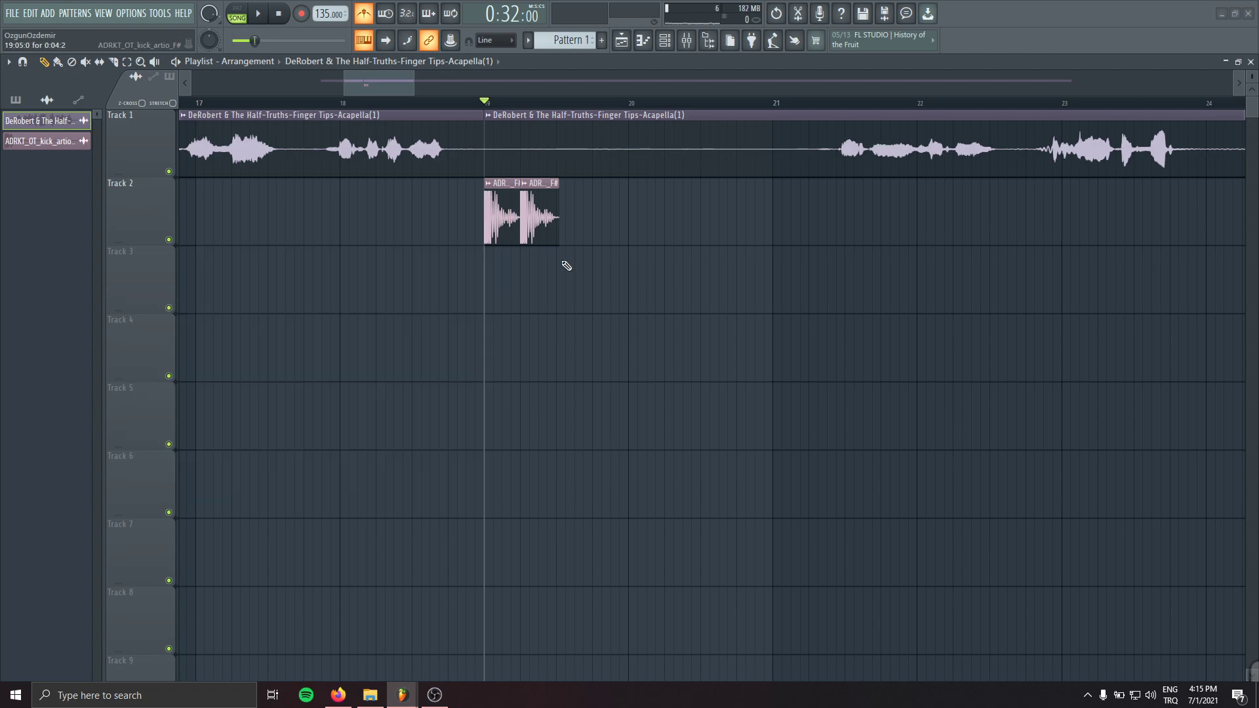
# - Repeat the kick on every beat of bars 19 to 22 on track 2, and start playback
pyautogui.scroll(3, 561, 285)
pyautogui.moveTo(556, 309); pyautogui.dragTo(420, 216)
pyautogui.scroll(2, 562, 219)
pyautogui.moveTo(641, 219); pyautogui.dragTo(296, 229)
pyautogui.moveTo(406, 223); pyautogui.dragTo(657, 219)
pyautogui.scroll(-3, 445, 249)
pyautogui.moveTo(845, 223); pyautogui.dragTo(591, 236)
pyautogui.press('space')
# - Duplicate the four-bar kick run from bar 23, and copy the resulting eight bars from bar 27
pyautogui.moveTo(789, 227); pyautogui.dragTo(699, 226)
pyautogui.scroll(-3, 430, 223)
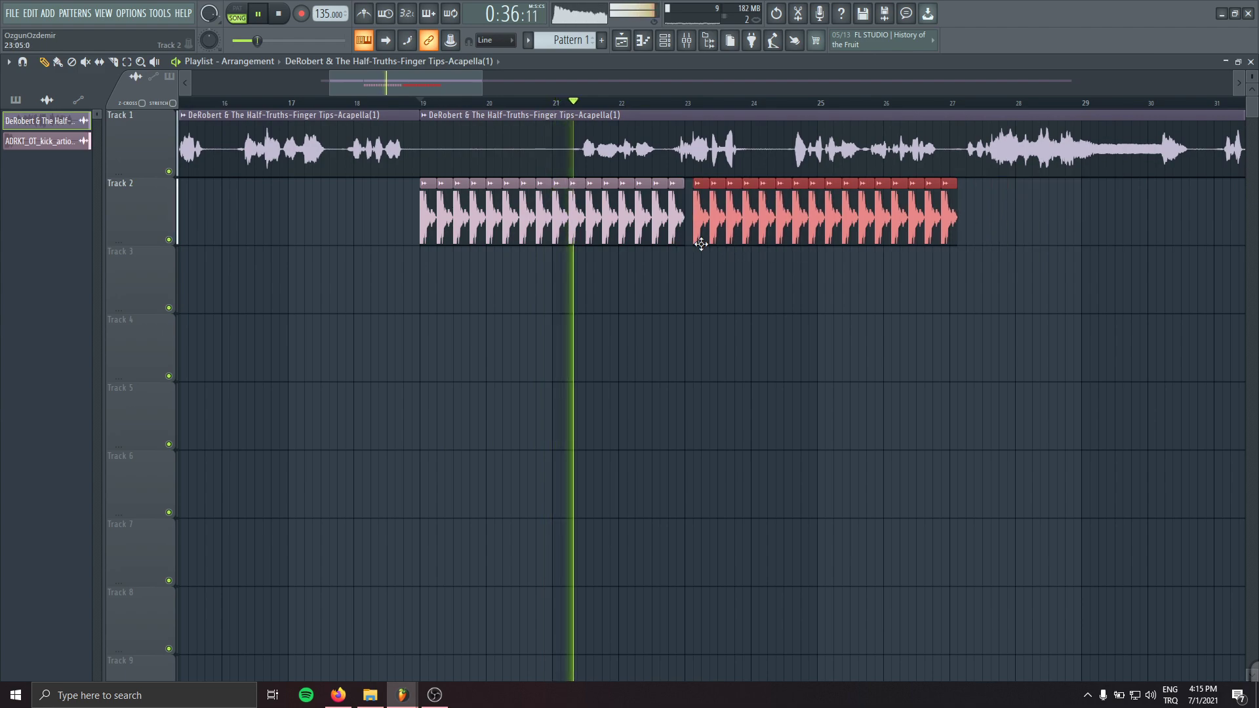
pyautogui.moveTo(778, 243); pyautogui.dragTo(957, 231)
pyautogui.scroll(-6, 738, 407)
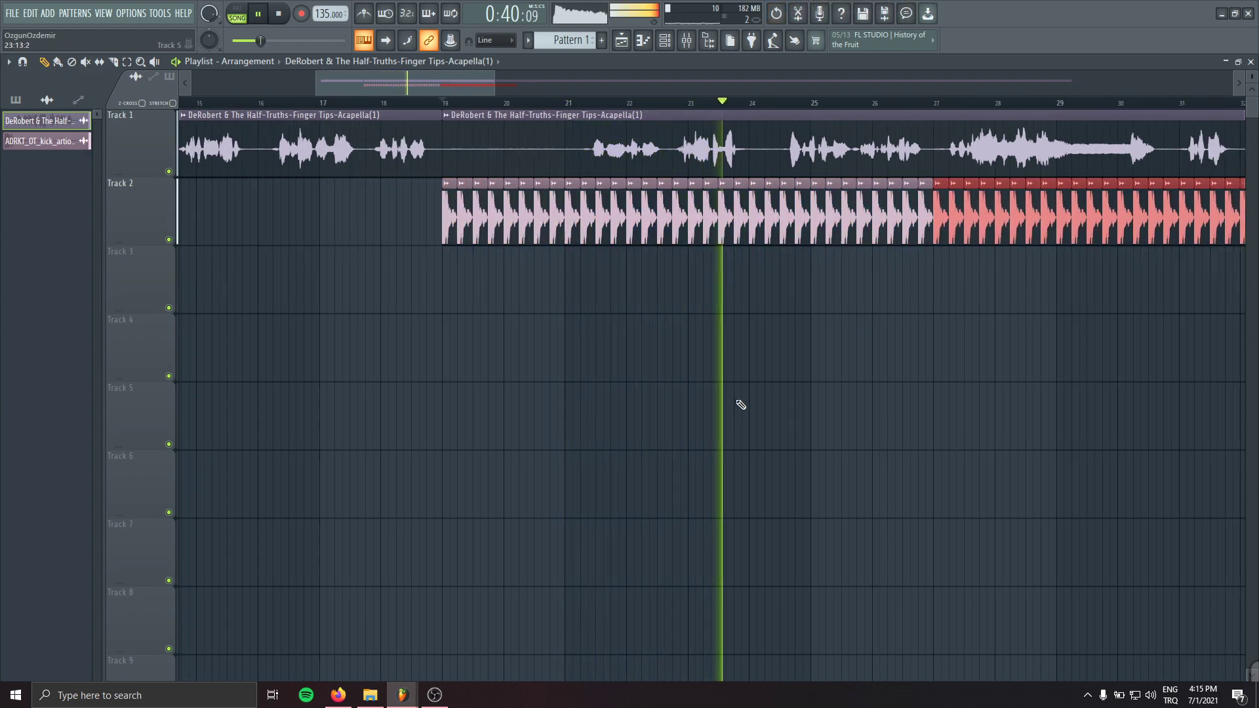
pyautogui.scroll(-1, 666, 412)
pyautogui.click(691, 354)
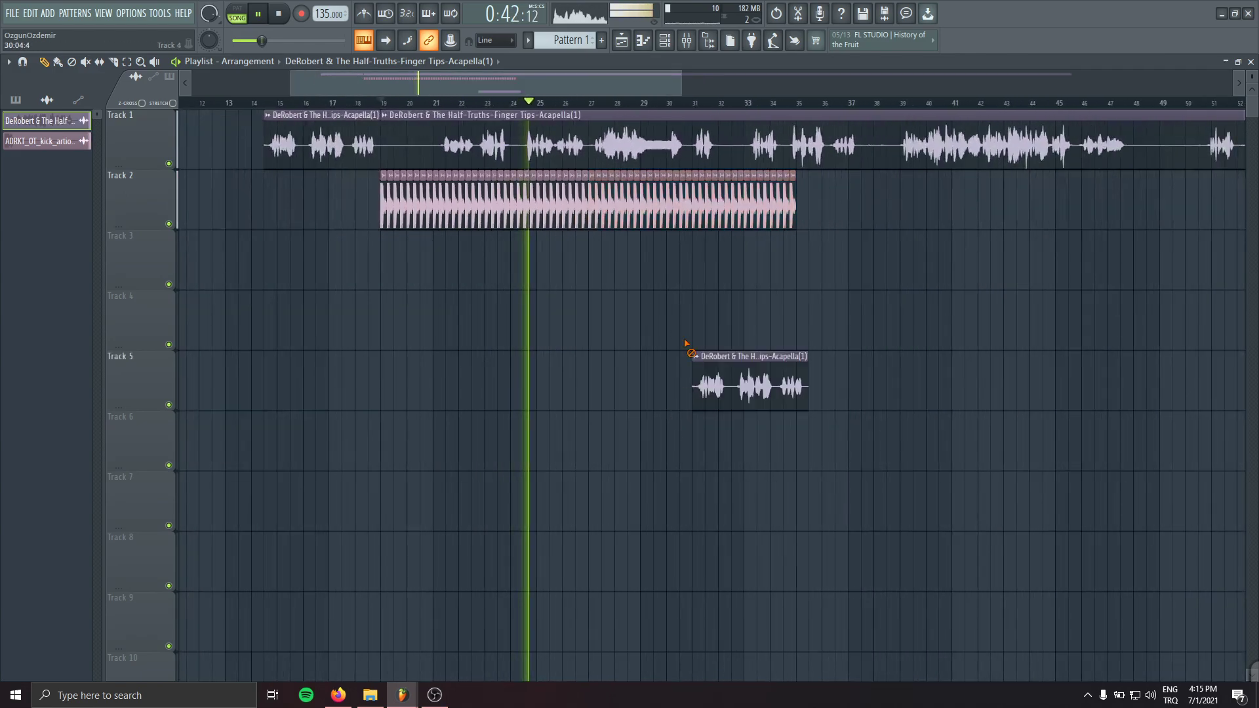
pyautogui.rightClick(692, 353)
# - Split the vocal clip on track 1 at bar 27, just before its long sustained phrase
pyautogui.scroll(4, 517, 323)
pyautogui.click(113, 62)
pyautogui.scroll(2, 697, 340)
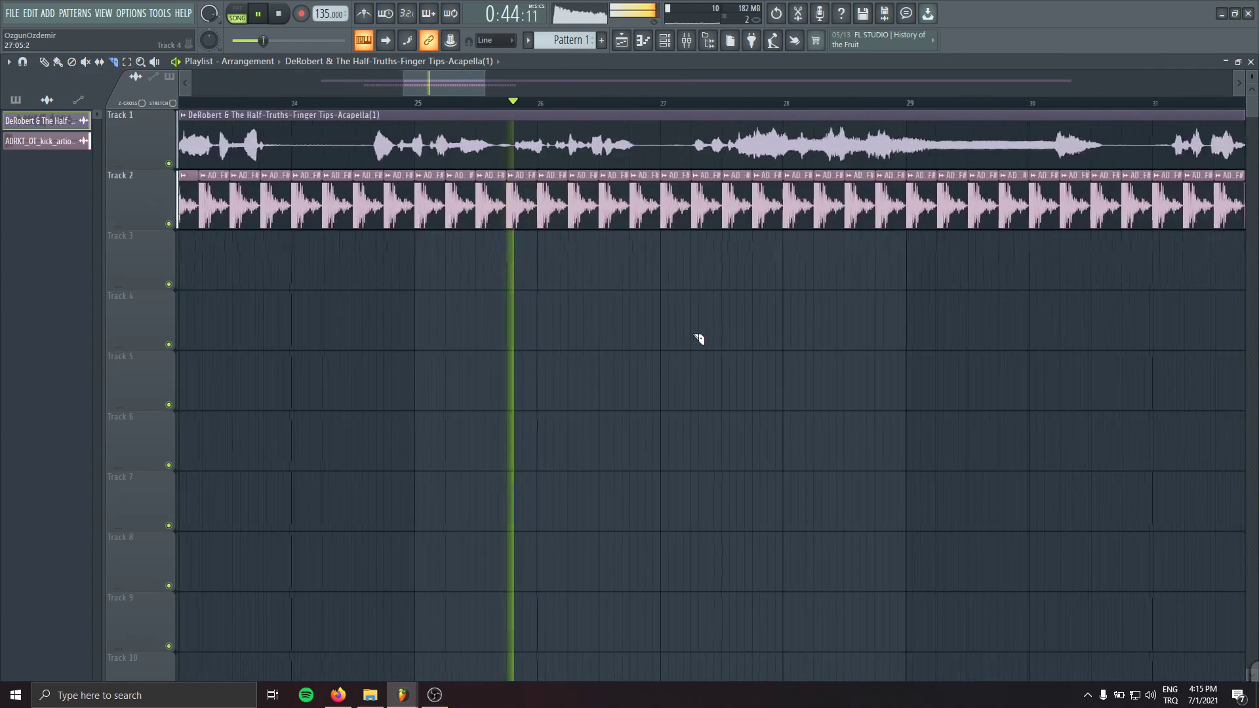
pyautogui.click(46, 63)
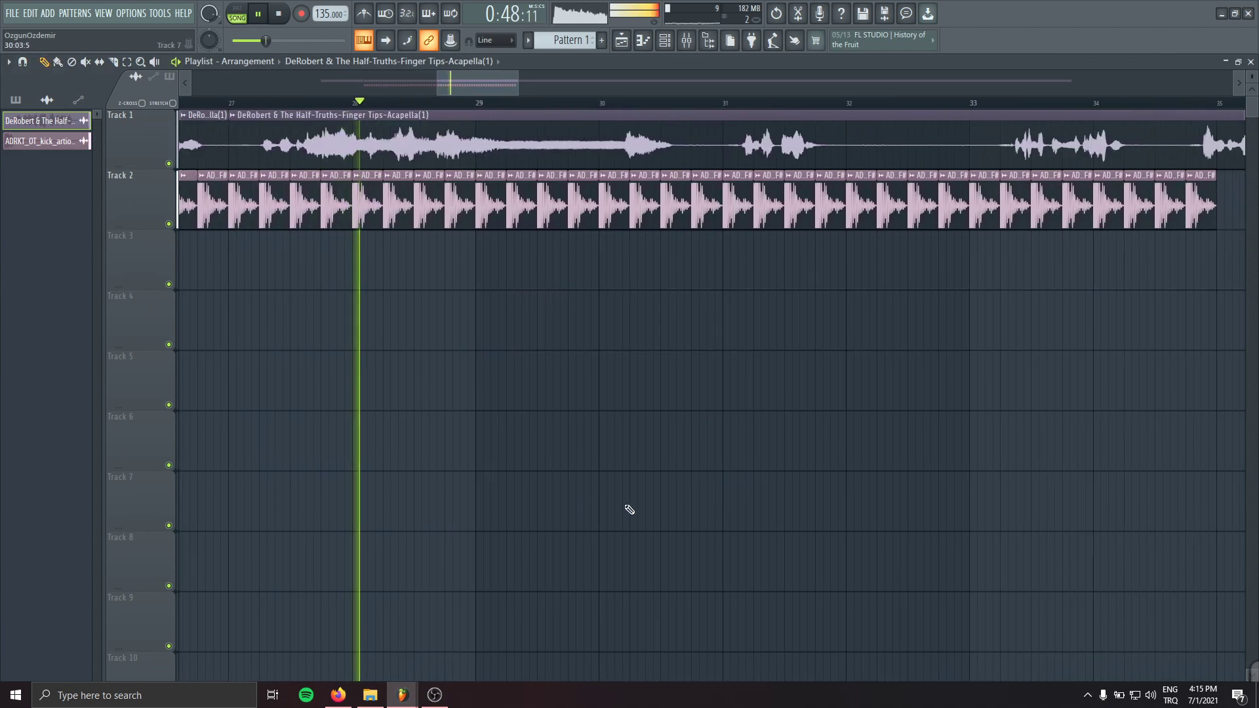
# - Split the vocal clip on track 1 at bar 33, just after the end of the phrase, and stop playback
pyautogui.click(118, 63)
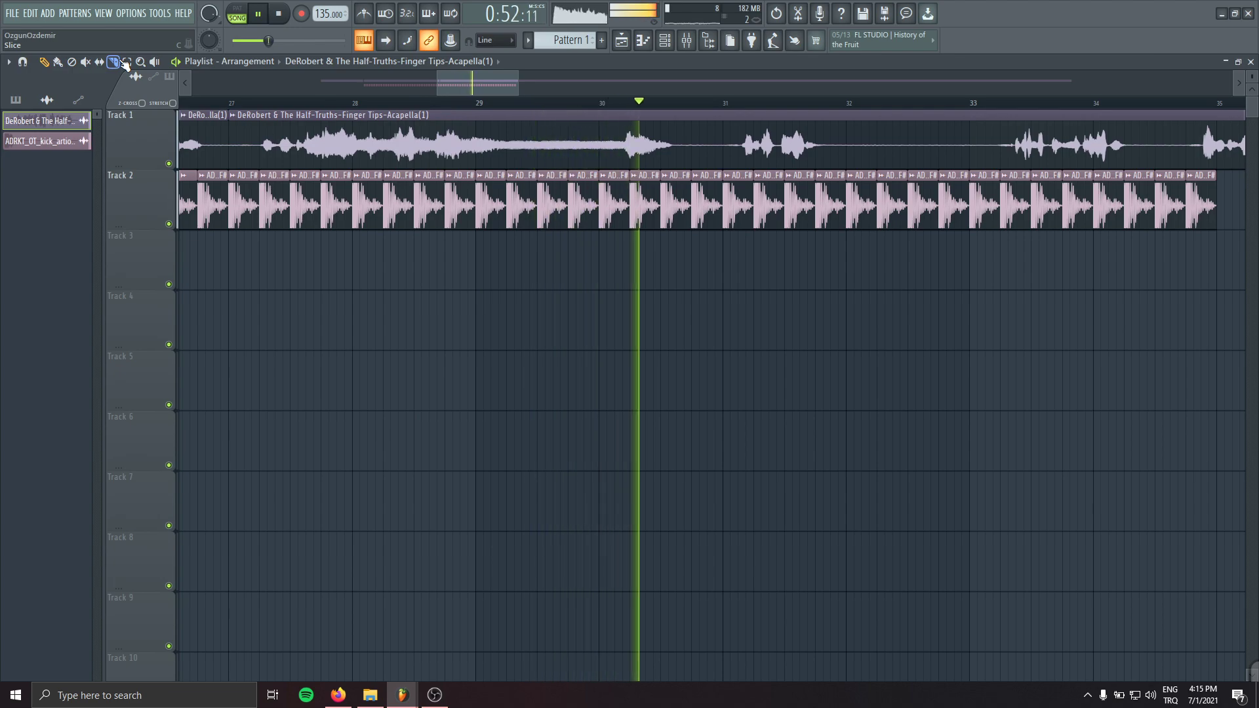
pyautogui.scroll(-2, 851, 372)
pyautogui.scroll(-2, 851, 372)
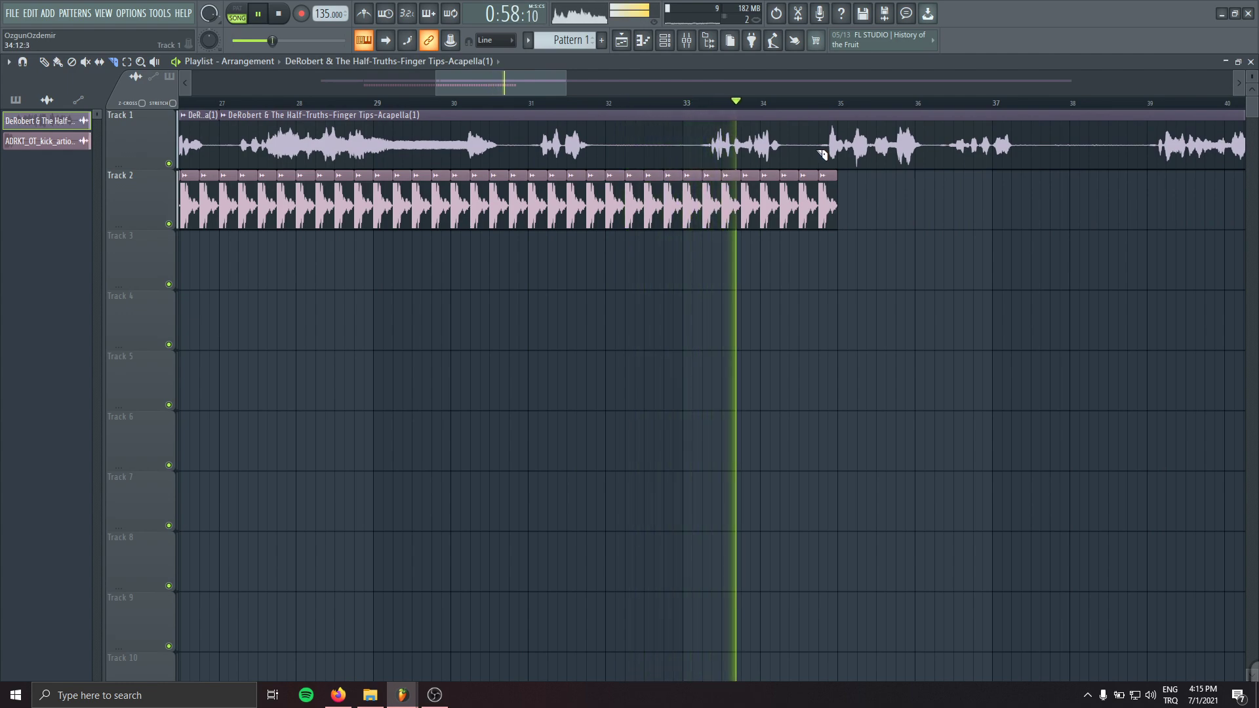
pyautogui.click(687, 159)
pyautogui.press('space')
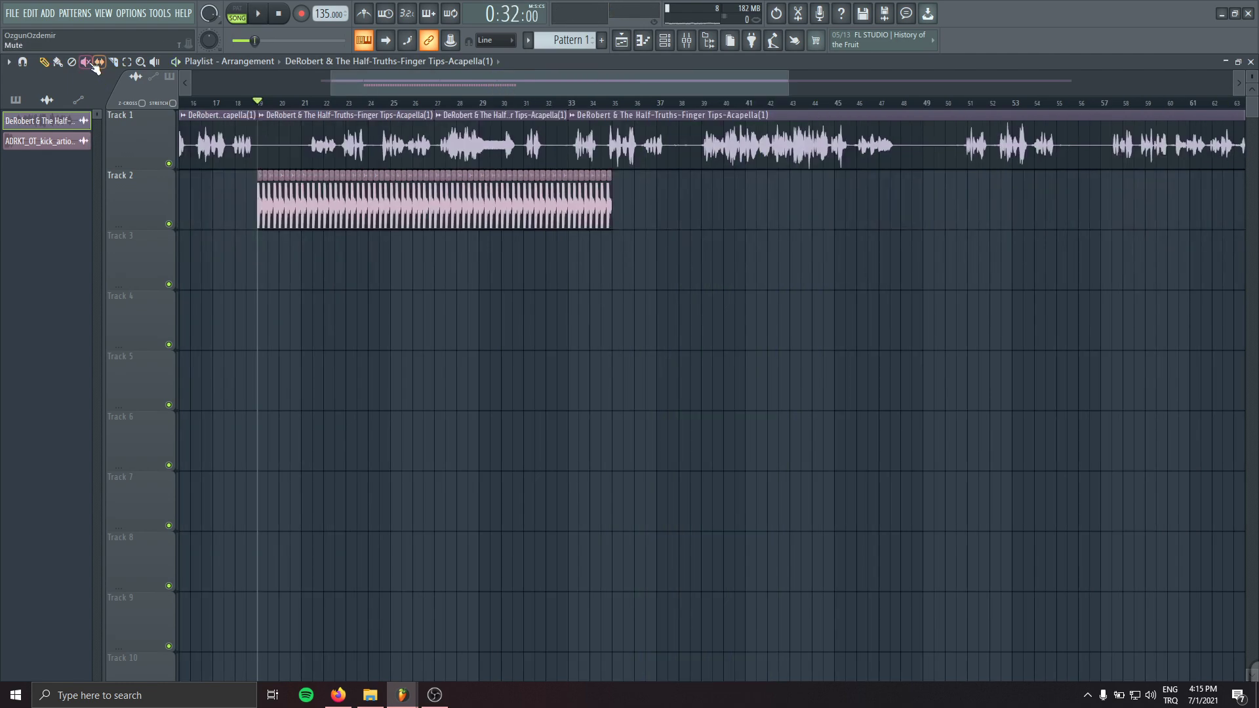
# - Mute the rest of the vocal on track 1 from bar 33 onward, and switch back to the Draw tool
pyautogui.click(86, 62)
pyautogui.click(681, 125)
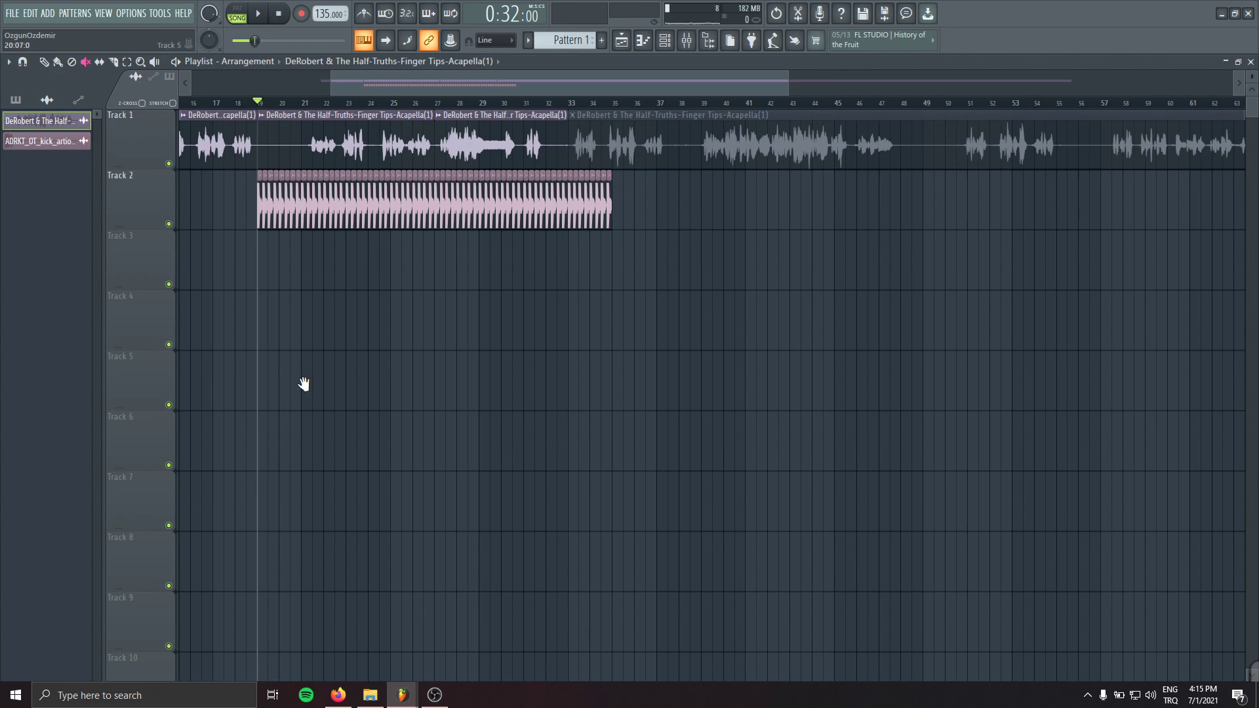
pyautogui.moveTo(304, 384); pyautogui.dragTo(413, 364)
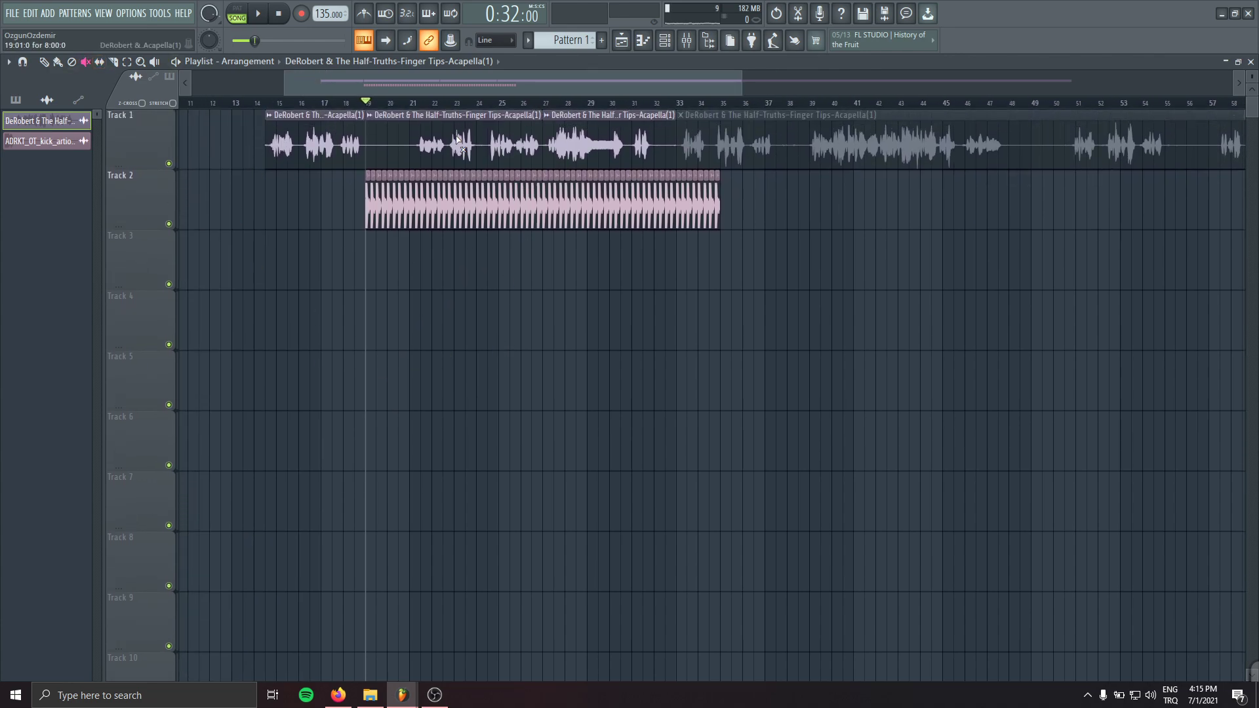
pyautogui.click(23, 62)
pyautogui.click(44, 62)
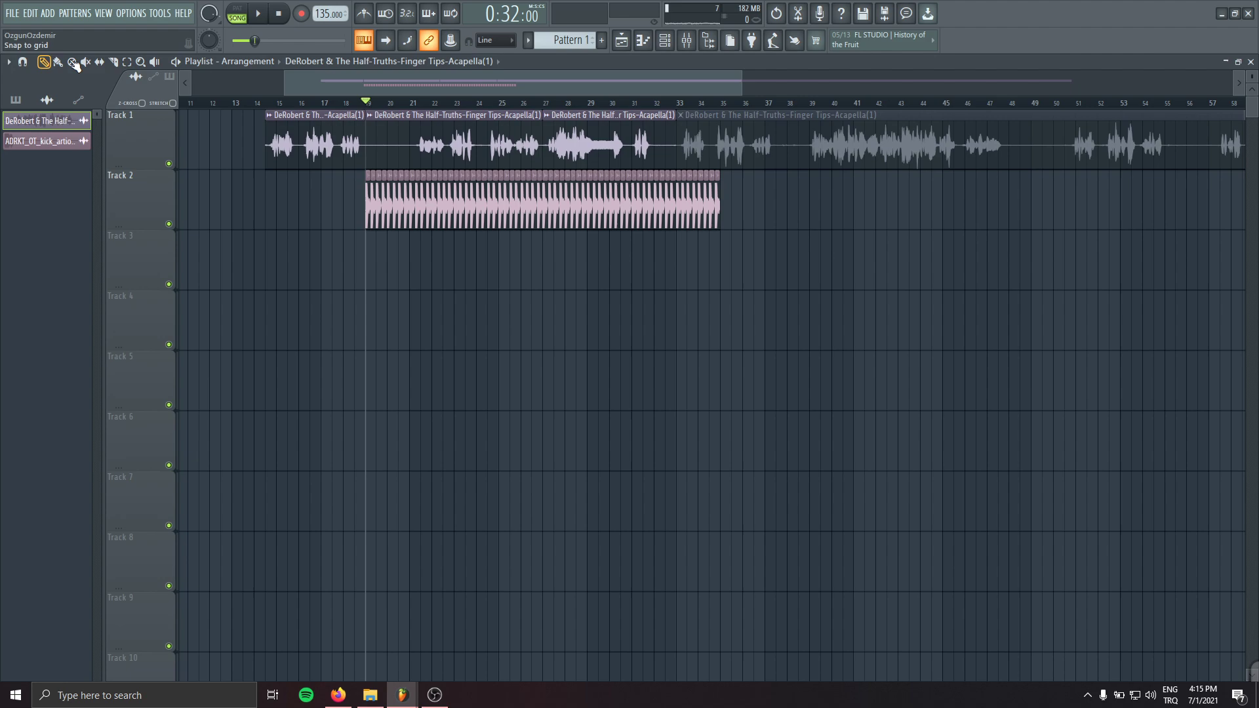
# - Route the acapella to mixer insert 52 and name that insert Vox
pyautogui.doubleClick(447, 122)
pyautogui.scroll(13, 477, 238)
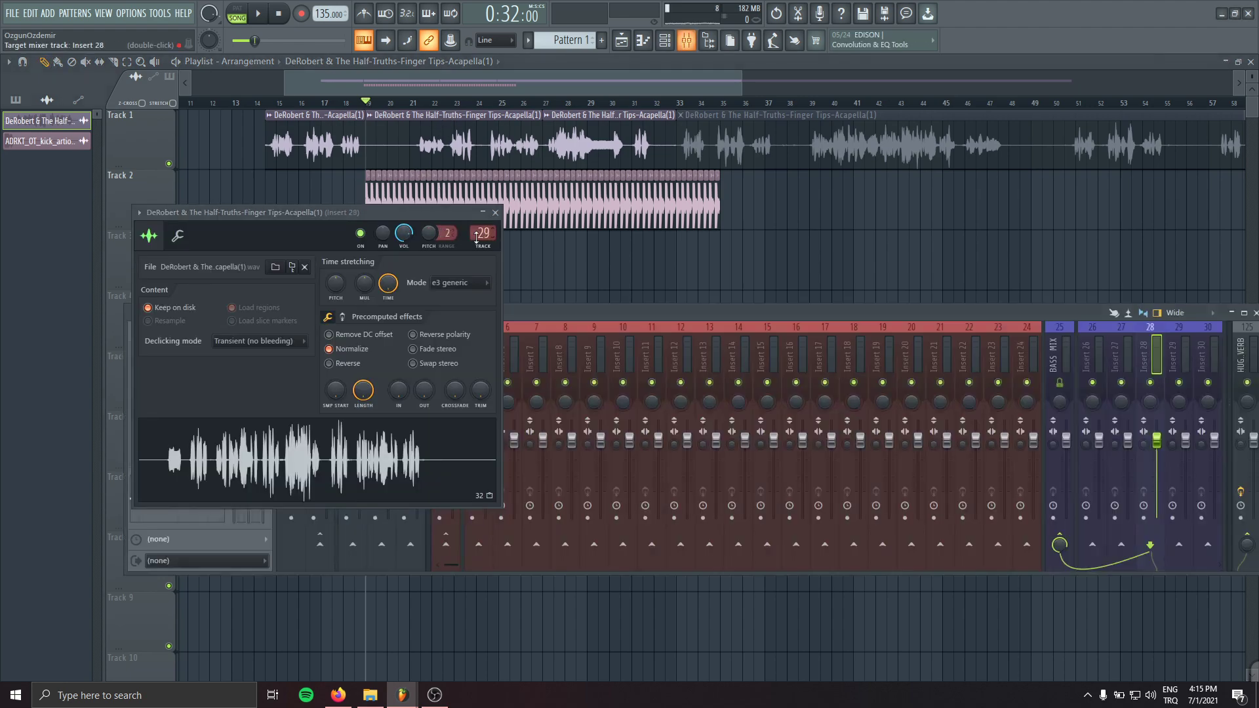
pyautogui.scroll(15, 476, 237)
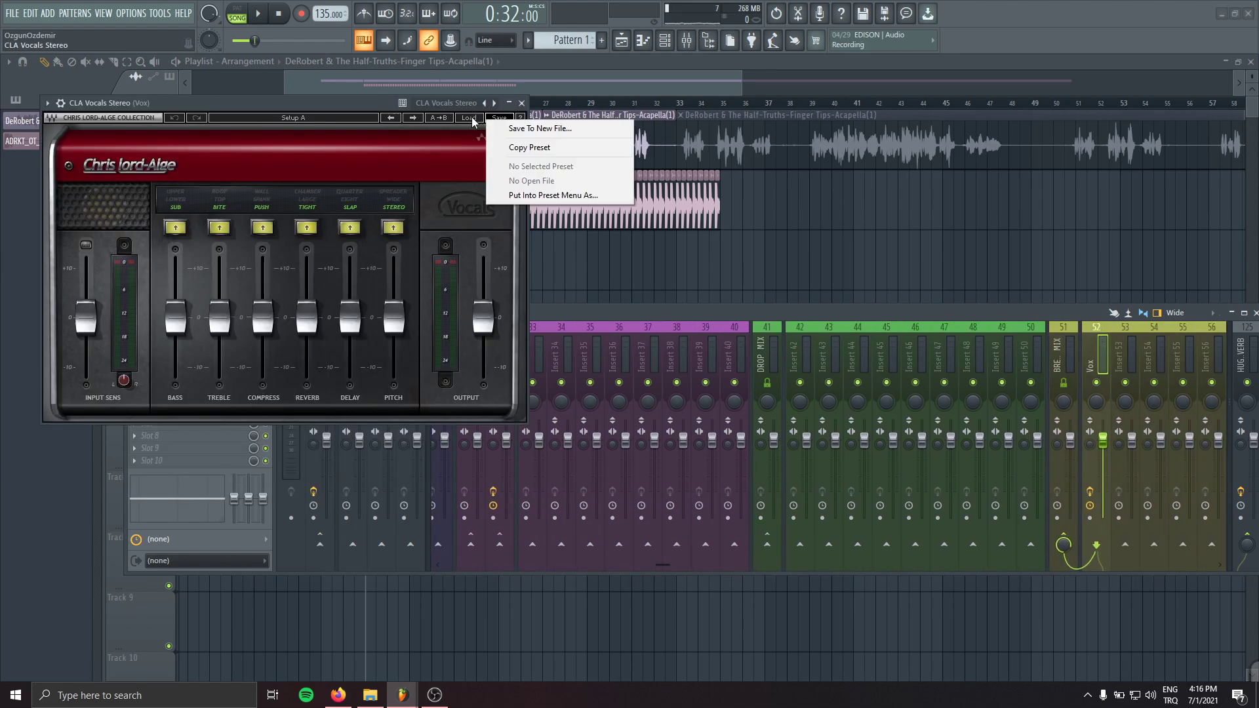
# - Load the Spaceman preset in CLA Vocals Stereo on the Vox insert, and add Kickstart in slot 8
pyautogui.click(468, 117)
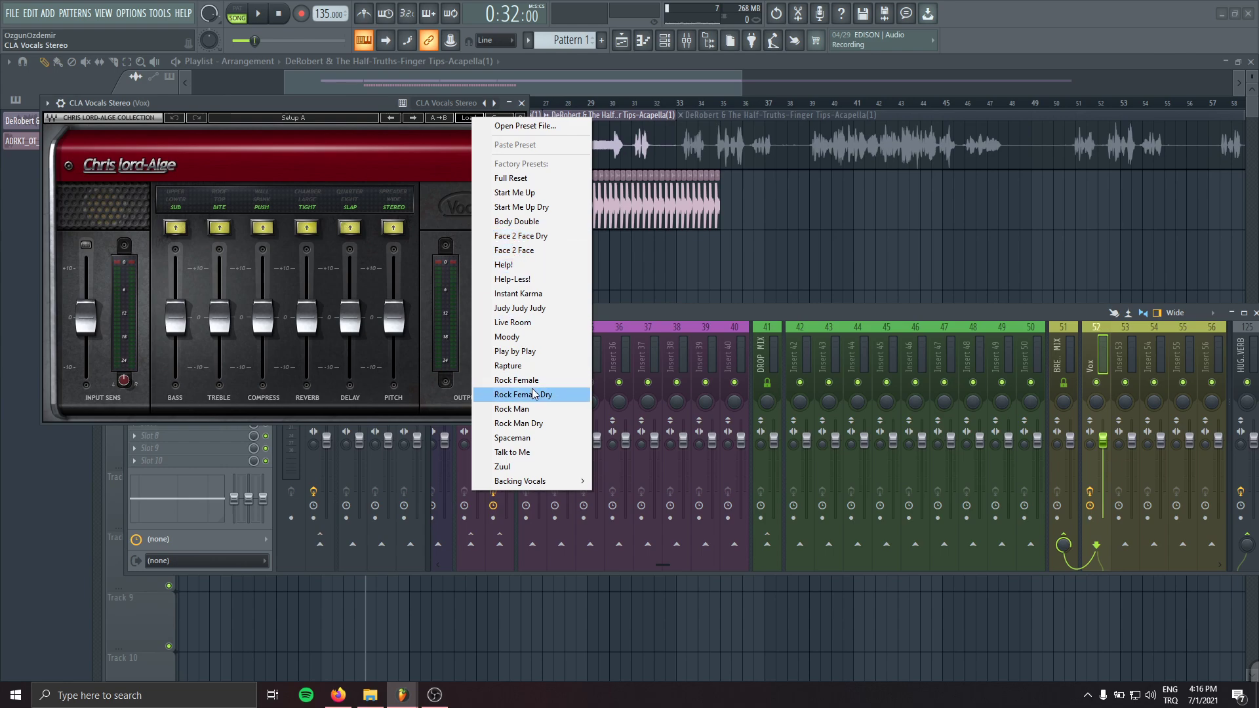
pyautogui.click(537, 438)
pyautogui.moveTo(331, 139); pyautogui.dragTo(361, 162)
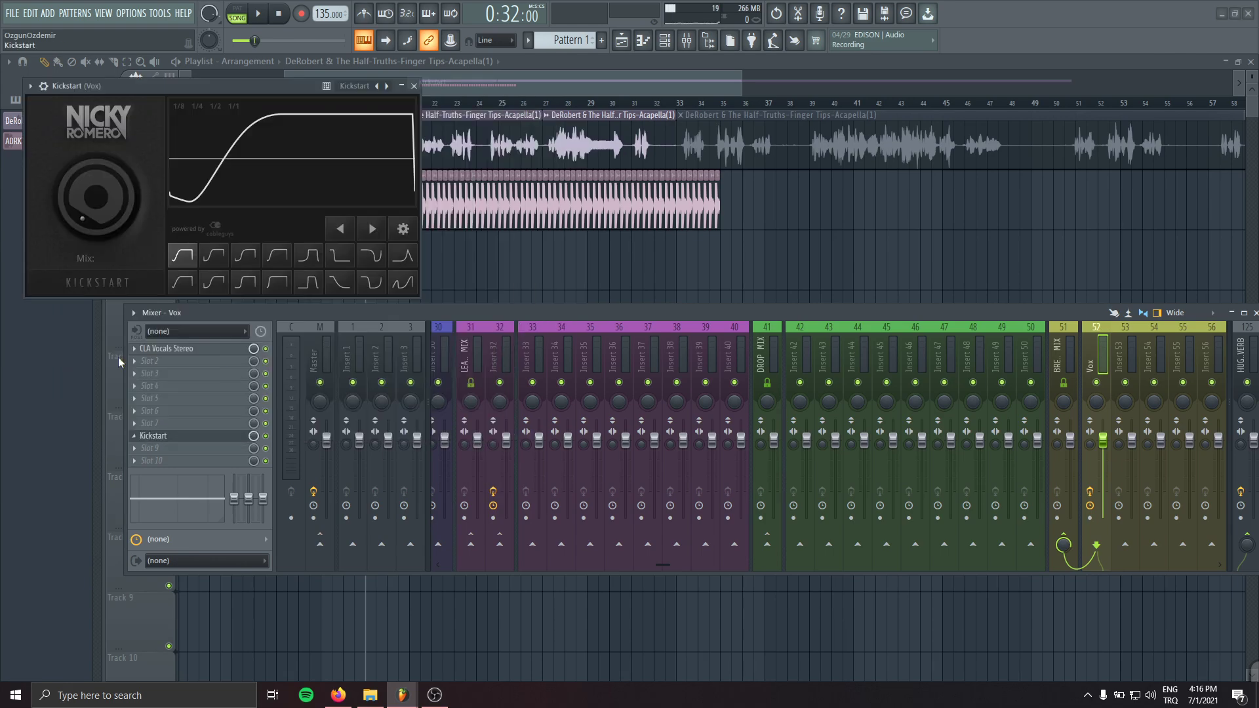
pyautogui.moveTo(191, 90); pyautogui.dragTo(290, 223)
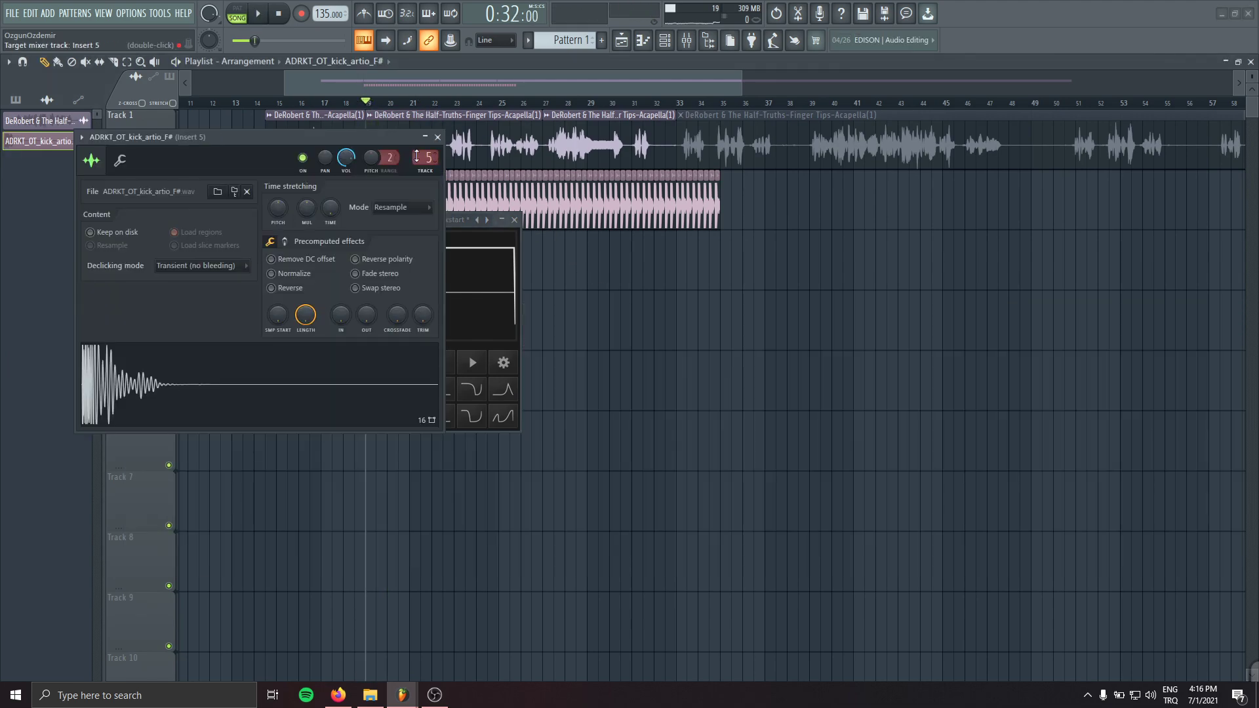
# - Route the kick sample to mixer insert 5, and close its sample settings and the Kickstart window
pyautogui.doubleClick(418, 156)
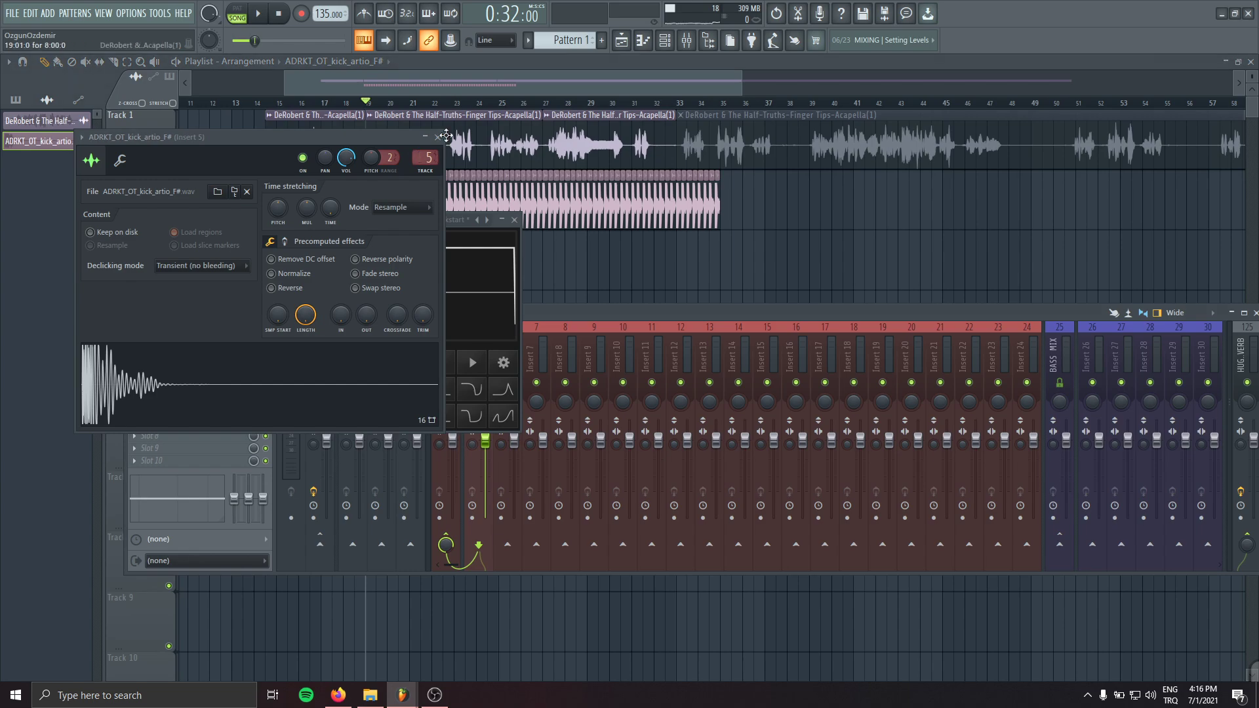
pyautogui.click(438, 137)
pyautogui.click(514, 220)
# - Name mixer insert 5 KICK, lower its volume to -4.5 dB, and start playback
pyautogui.doubleClick(486, 348)
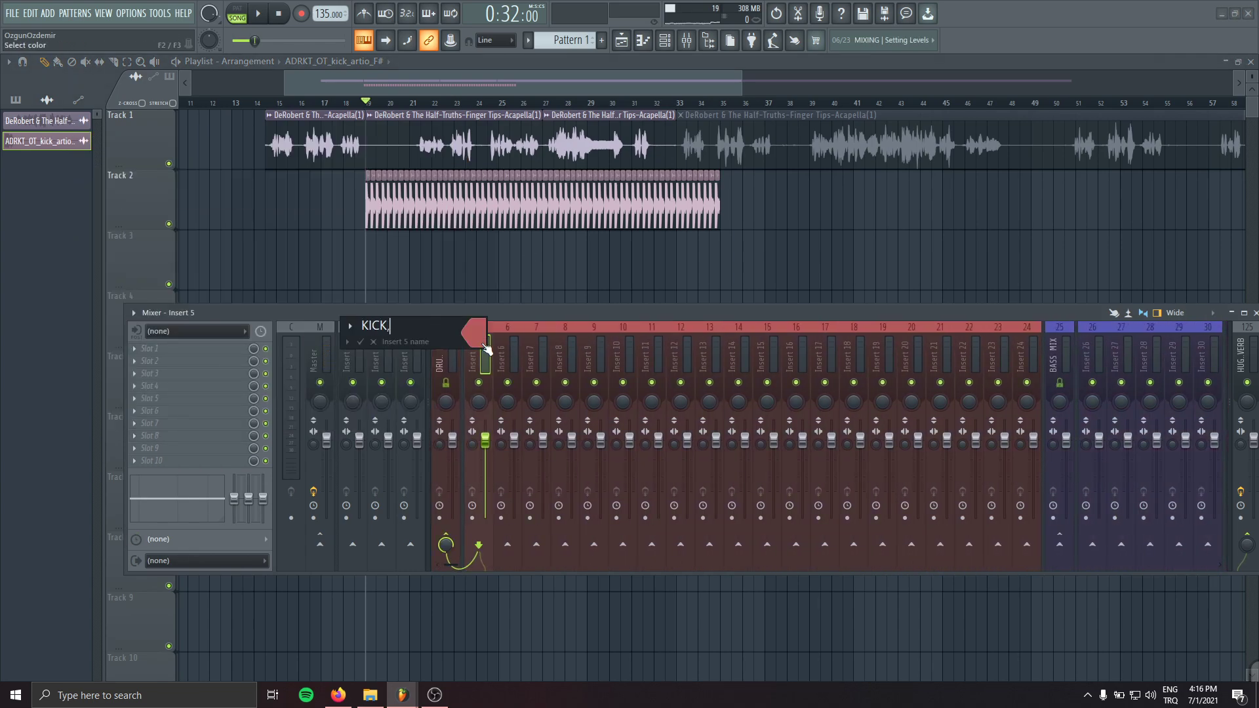
pyautogui.press('Return')
pyautogui.press('space')
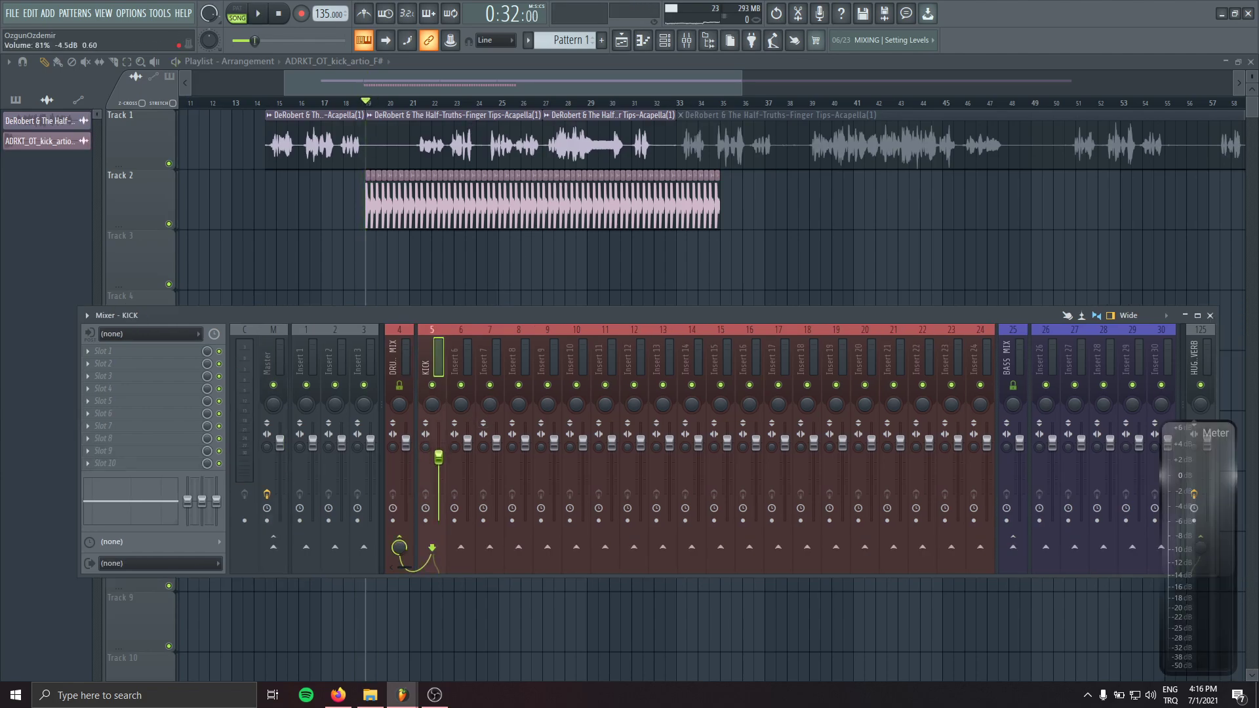
pyautogui.press('space')
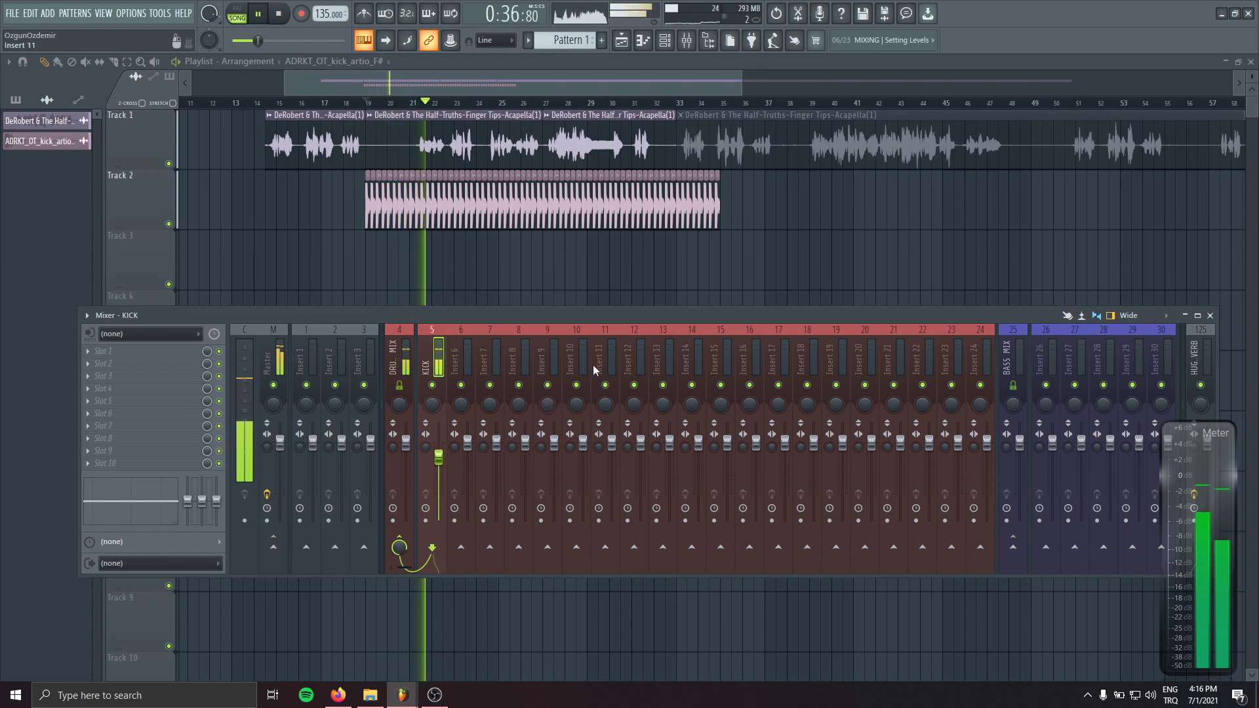
# - Add the MADDIX-SOTT1 Kick 53 F# sample to track 3 on the first three beats of bar 19
pyautogui.scroll(-10, 593, 365)
pyautogui.click(702, 446)
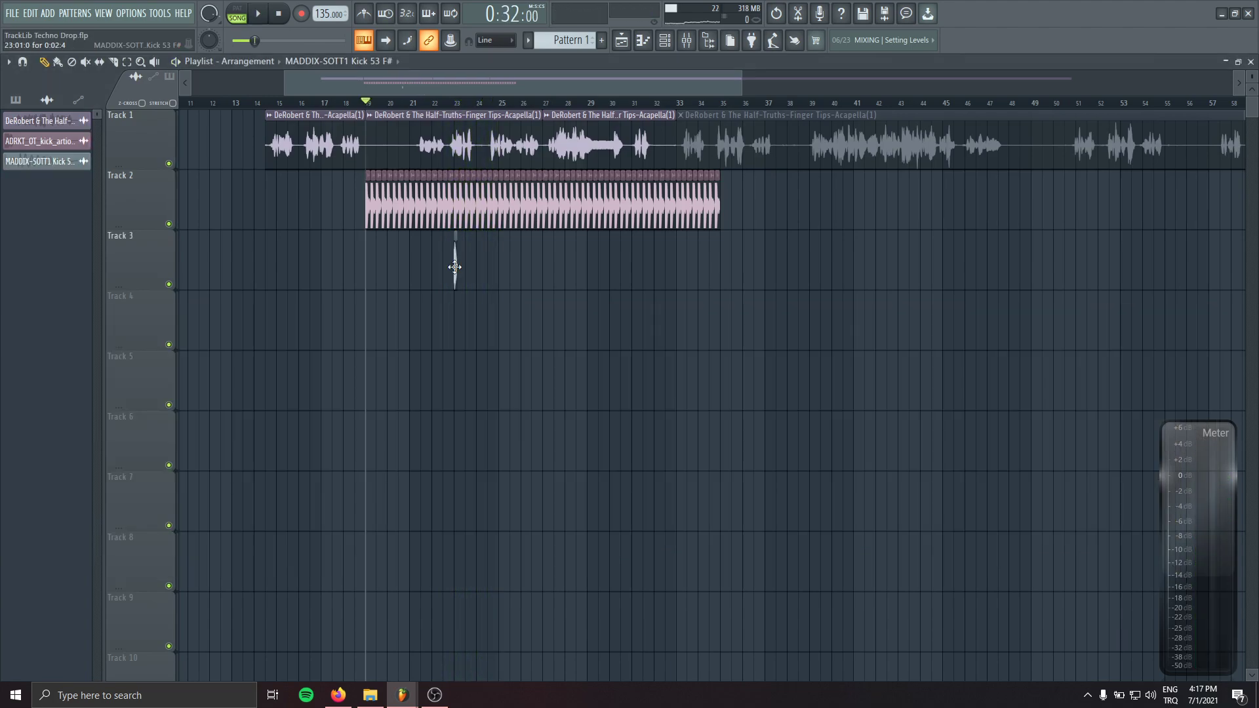
pyautogui.scroll(5, 413, 284)
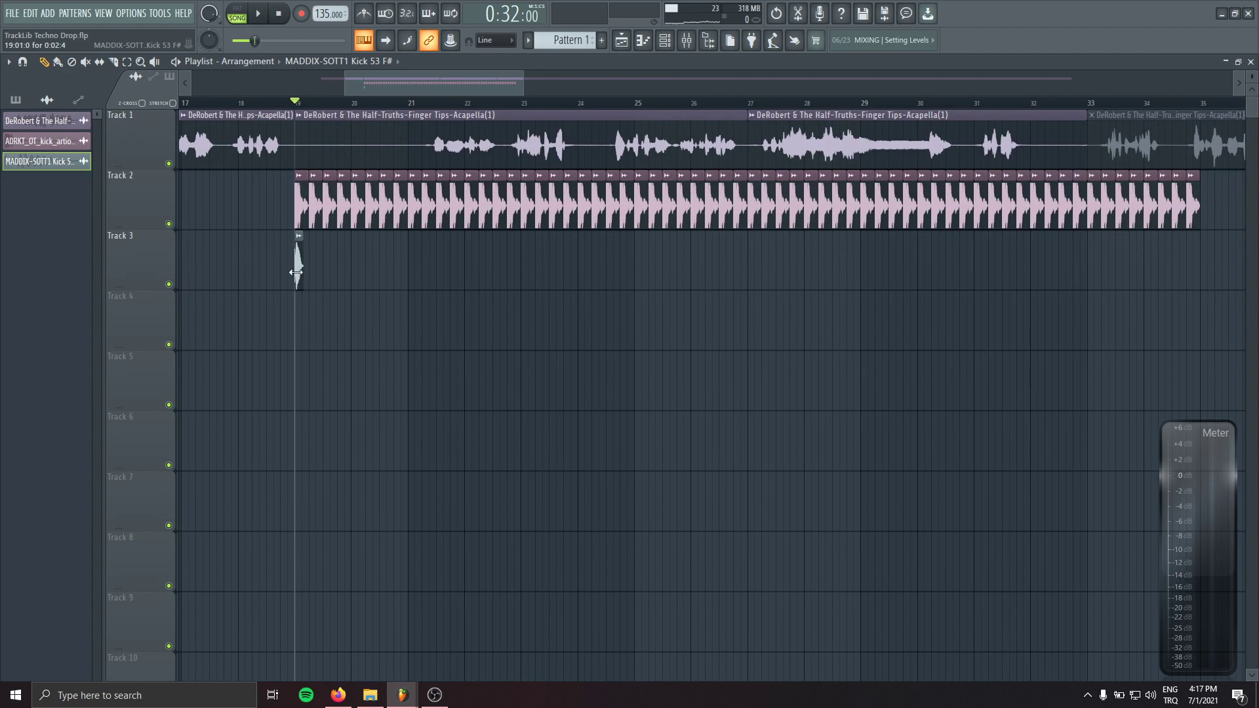
pyautogui.scroll(4, 304, 270)
# - Route the MADDIX-SOTT1 kick to mixer insert 6, close its sample settings, and name the insert TEXT
pyautogui.doubleClick(361, 272)
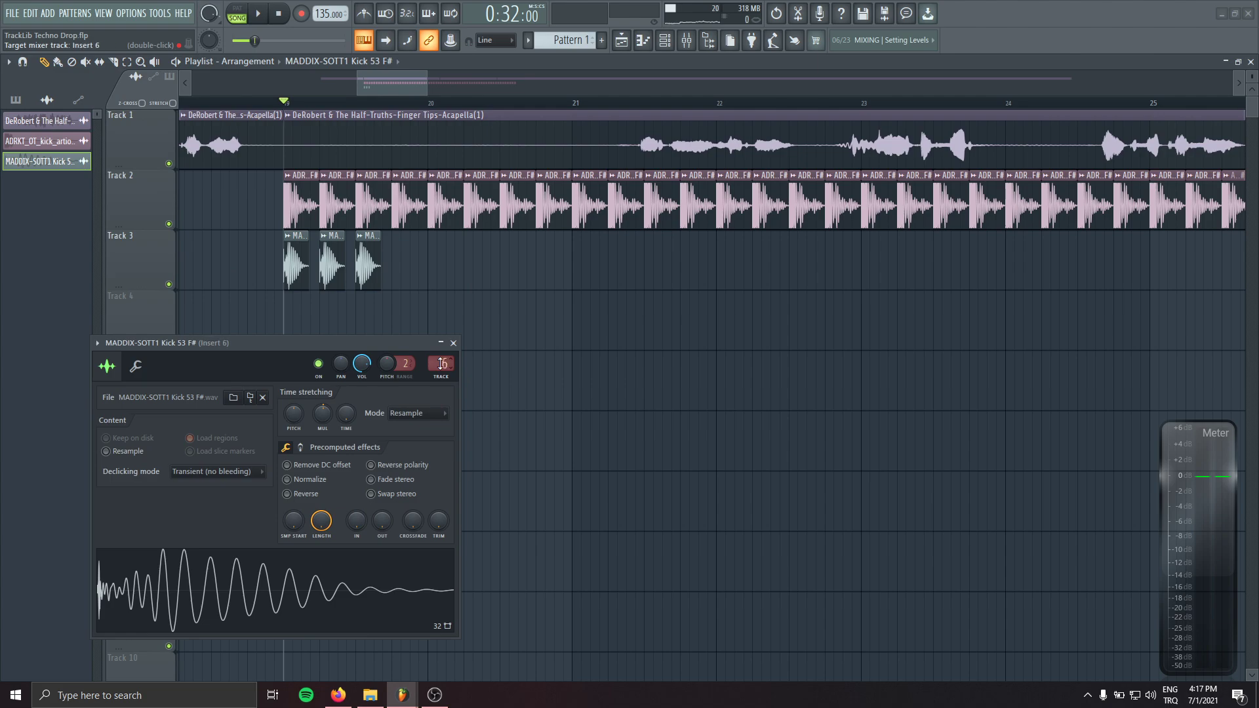
pyautogui.doubleClick(441, 364)
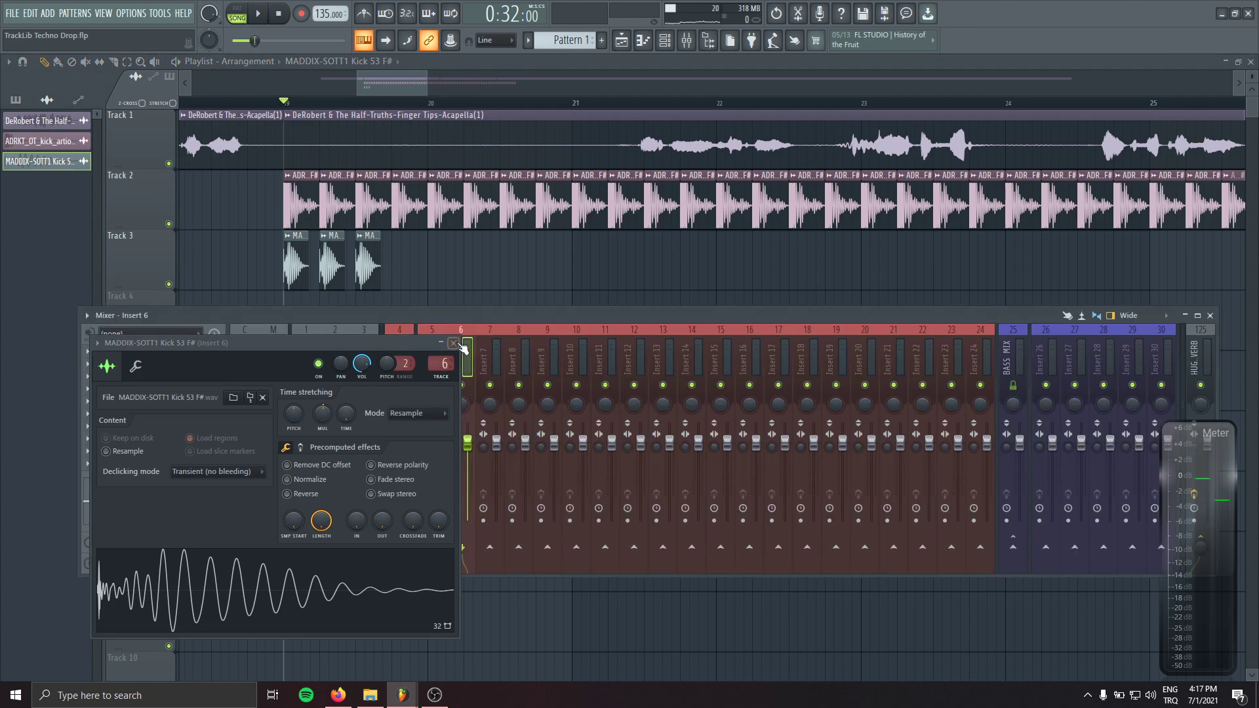
pyautogui.click(453, 343)
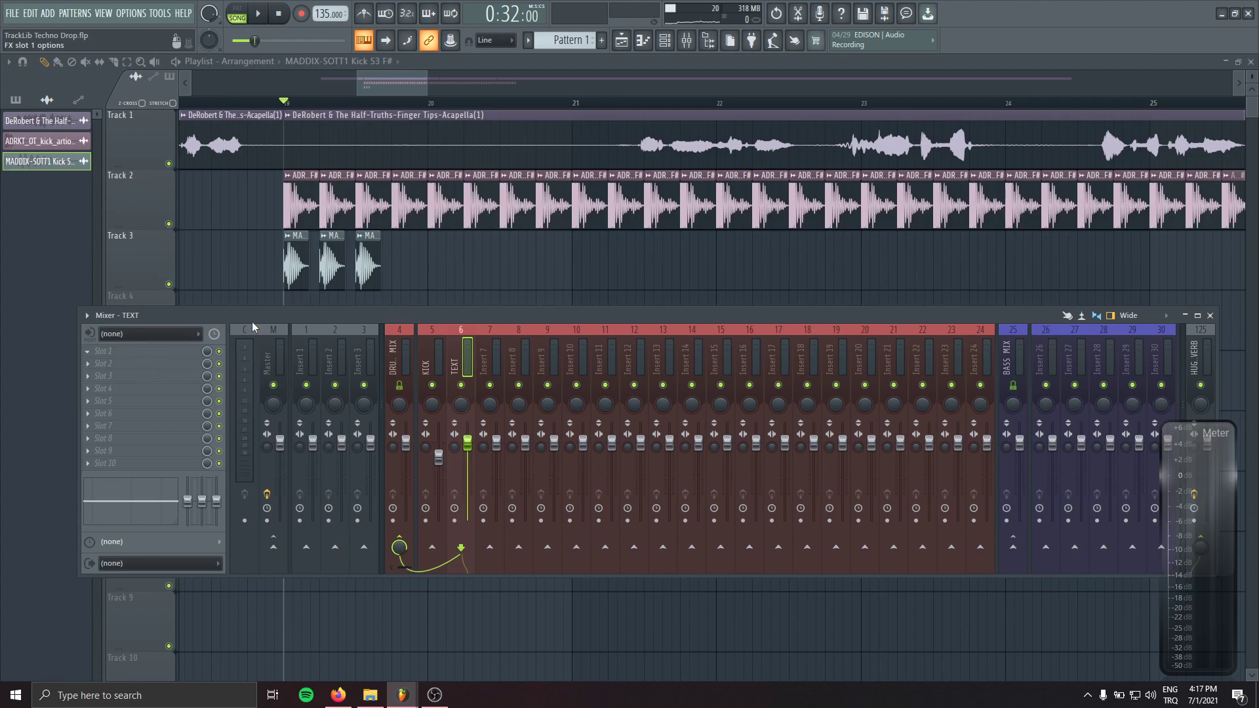
# - Repeat the MADDIX-SOTT1 kick on every beat of track 3 from bar 19 by duplicating the growing run
pyautogui.click(306, 260)
pyautogui.moveTo(494, 270)
pyautogui.mouseDown()
pyautogui.moveTo(269, 274)
pyautogui.moveTo(440, 267)
pyautogui.mouseUp()
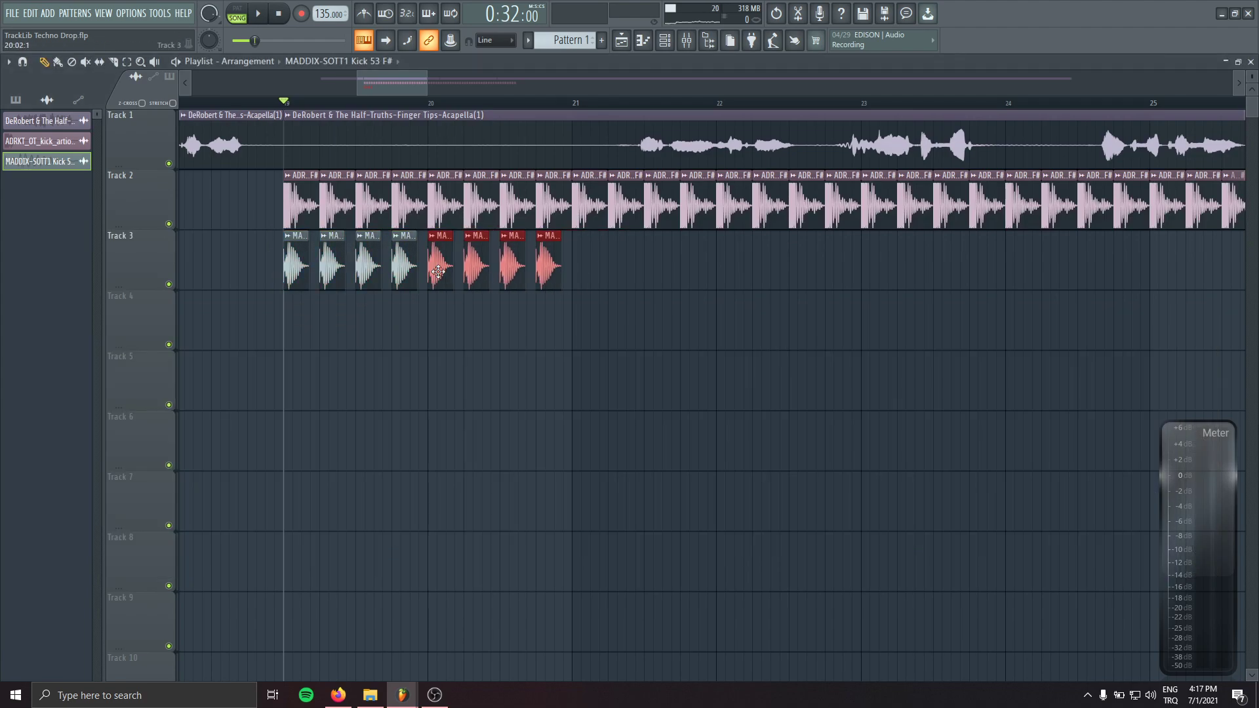
pyautogui.moveTo(670, 270)
pyautogui.mouseDown()
pyautogui.moveTo(264, 291)
pyautogui.moveTo(595, 266)
pyautogui.moveTo(583, 267)
pyautogui.mouseUp()
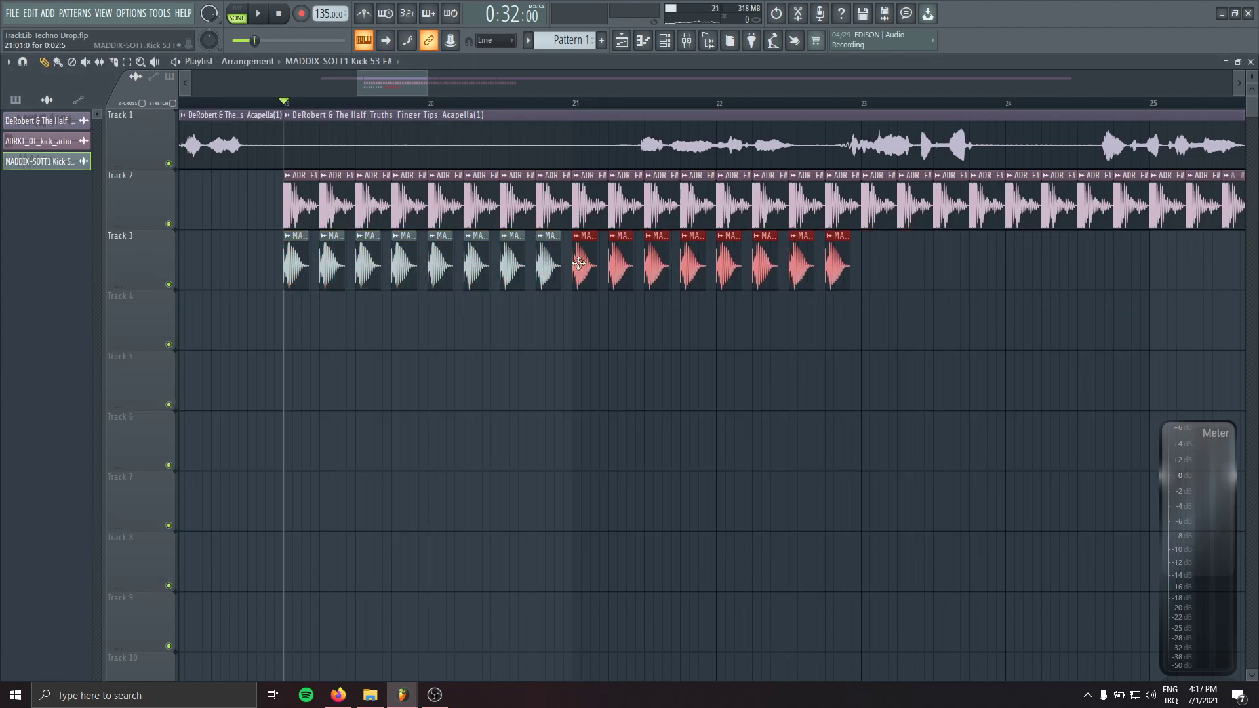
pyautogui.moveTo(938, 269); pyautogui.dragTo(266, 275)
pyautogui.press('space')
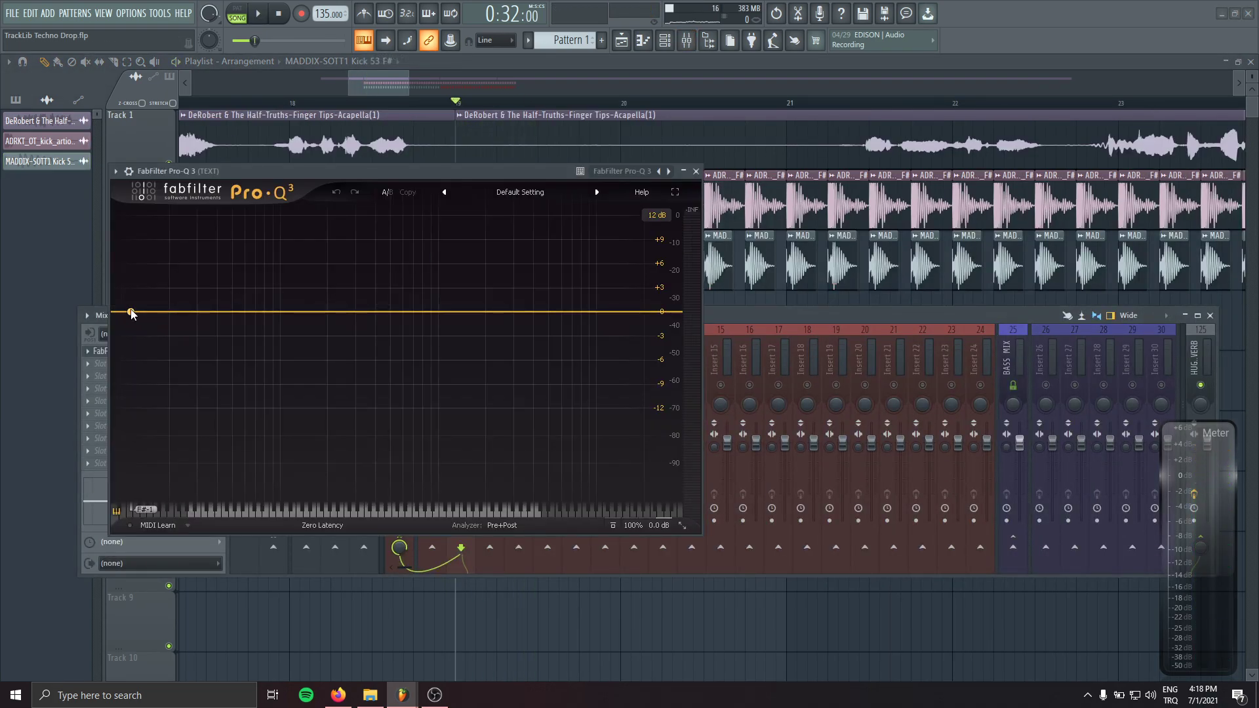
# - Add a 48 dB/oct low cut at 87.307 Hz in FabFilter Pro-Q 3 on the TEXT insert, and lower the insert's volume
pyautogui.moveTo(131, 313); pyautogui.dragTo(248, 312)
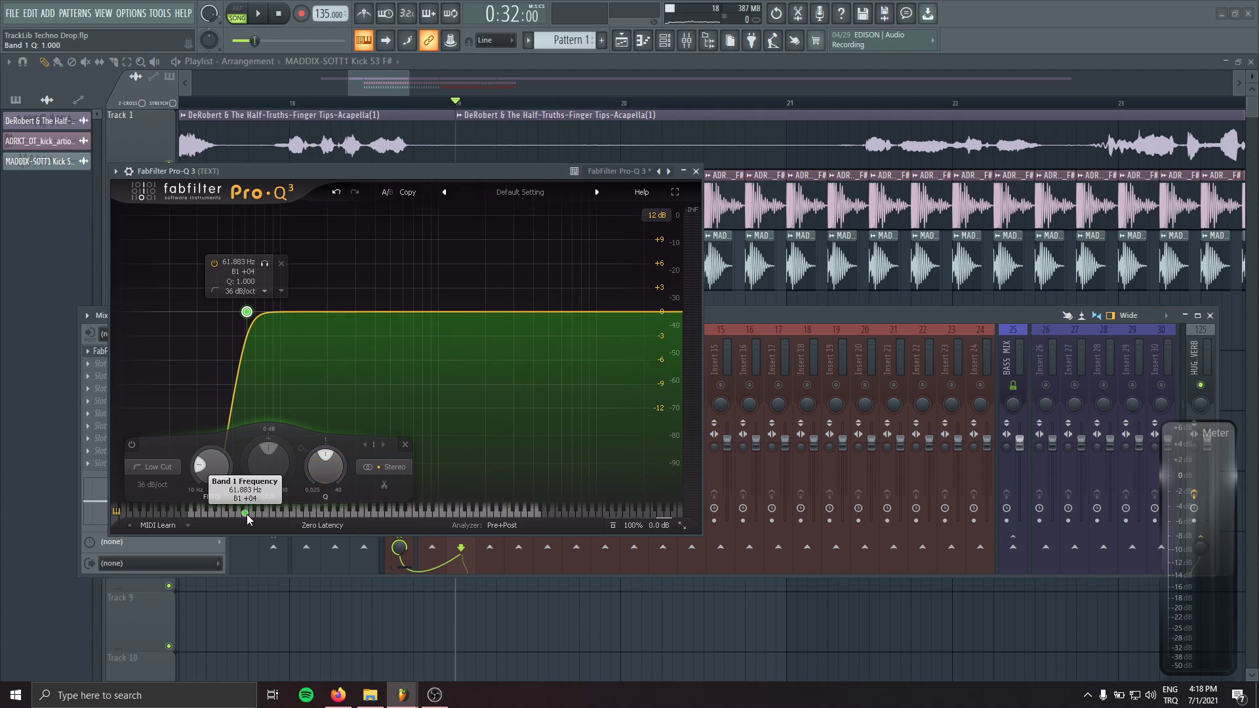
pyautogui.moveTo(247, 513); pyautogui.dragTo(270, 514)
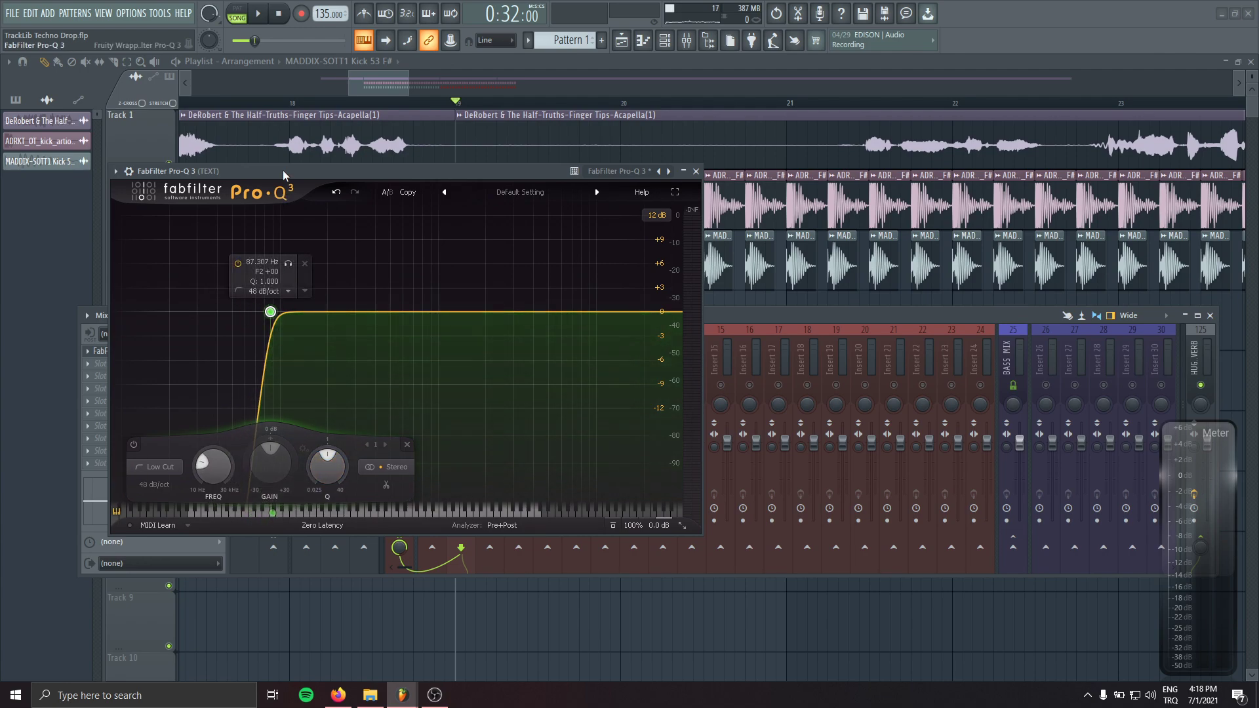
pyautogui.moveTo(284, 173); pyautogui.dragTo(872, 249)
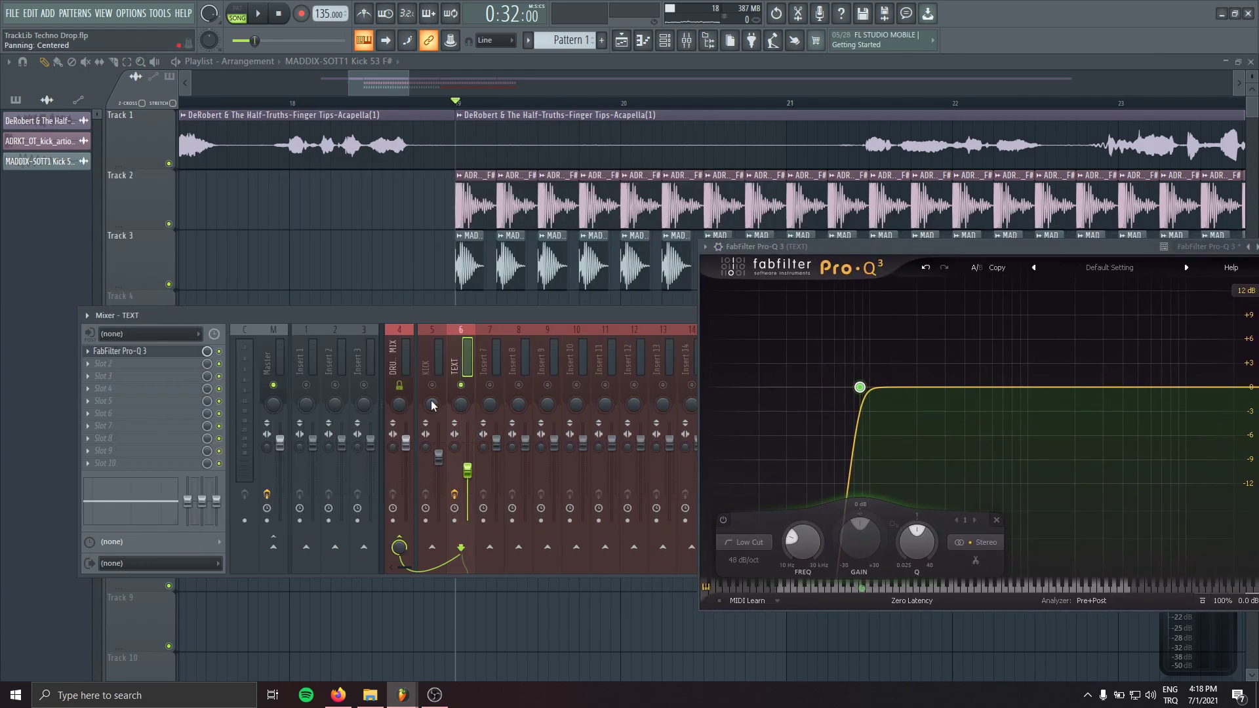
pyautogui.press('space')
pyautogui.moveTo(469, 478)
pyautogui.mouseDown()
pyautogui.moveTo(470, 452)
pyautogui.moveTo(470, 477)
pyautogui.mouseUp()
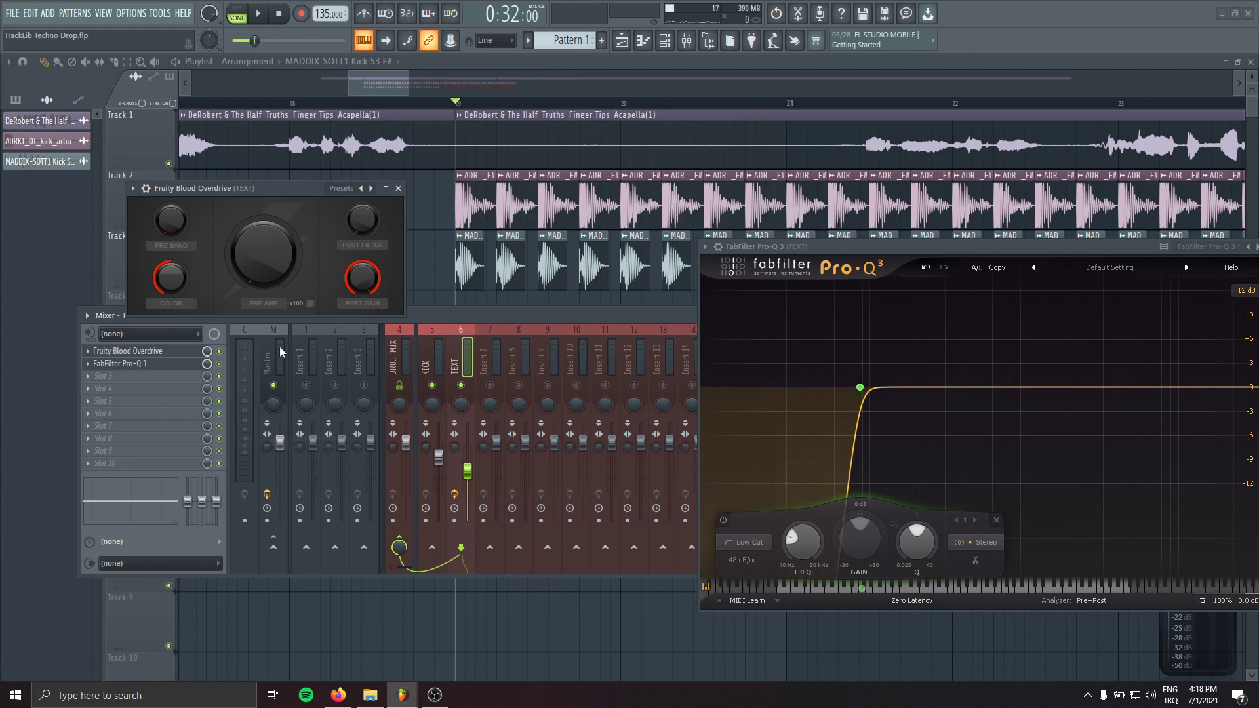
# - Distort the TEXT insert with Fruity Blood Overdrive before the equalizer, lowering Color and Post Gain and raising Pre Amp
pyautogui.moveTo(169, 281); pyautogui.dragTo(169, 302)
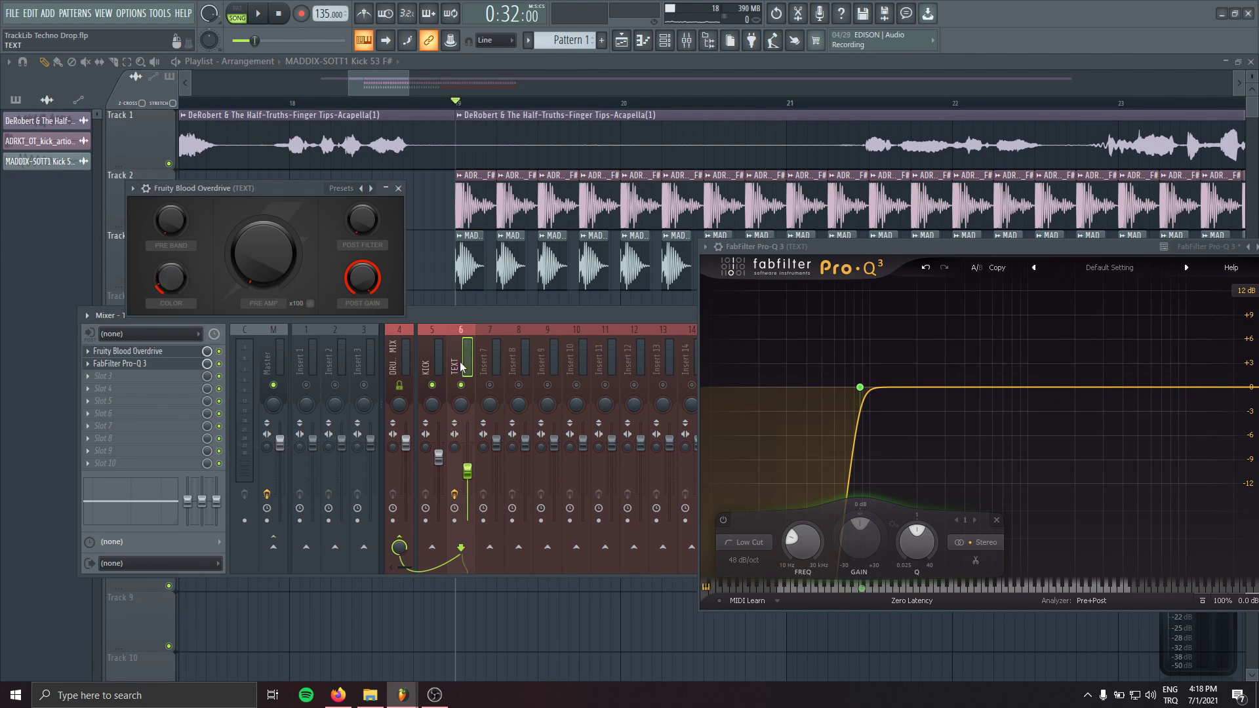
pyautogui.moveTo(263, 254); pyautogui.dragTo(263, 236)
pyautogui.moveTo(270, 189); pyautogui.dragTo(384, 215)
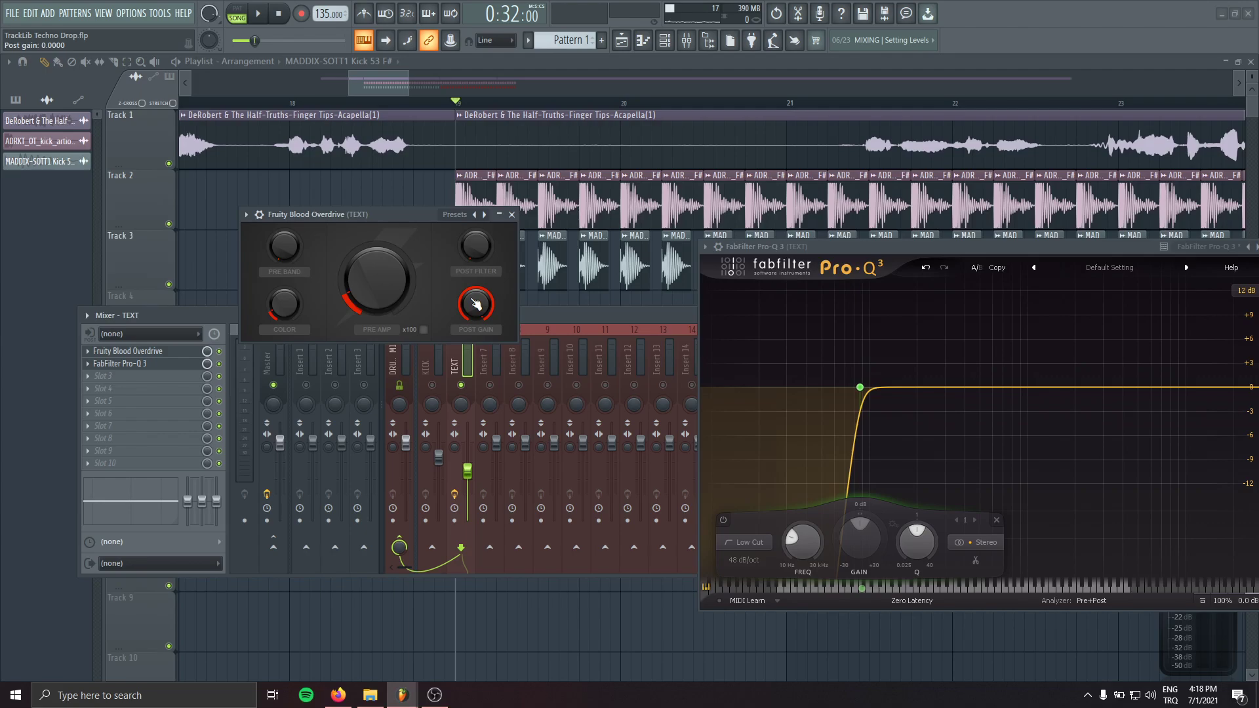
pyautogui.press('space')
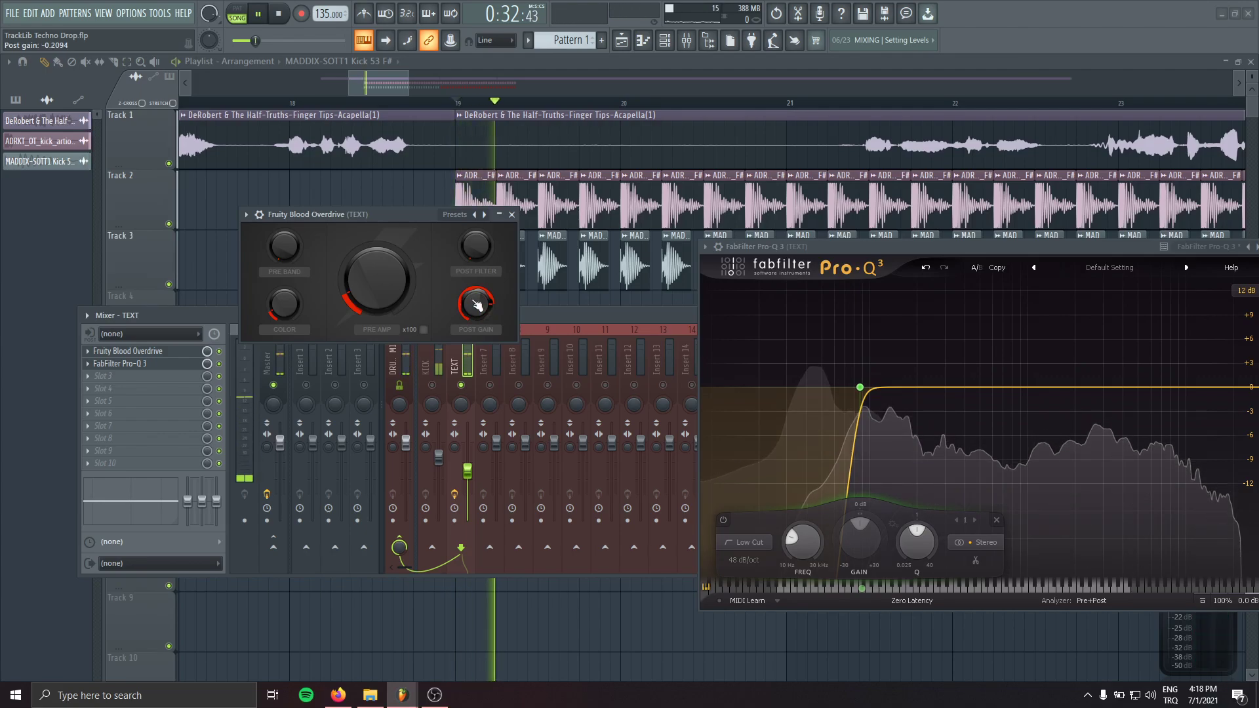
pyautogui.moveTo(377, 279); pyautogui.dragTo(377, 253)
pyautogui.moveTo(474, 302); pyautogui.dragTo(473, 306)
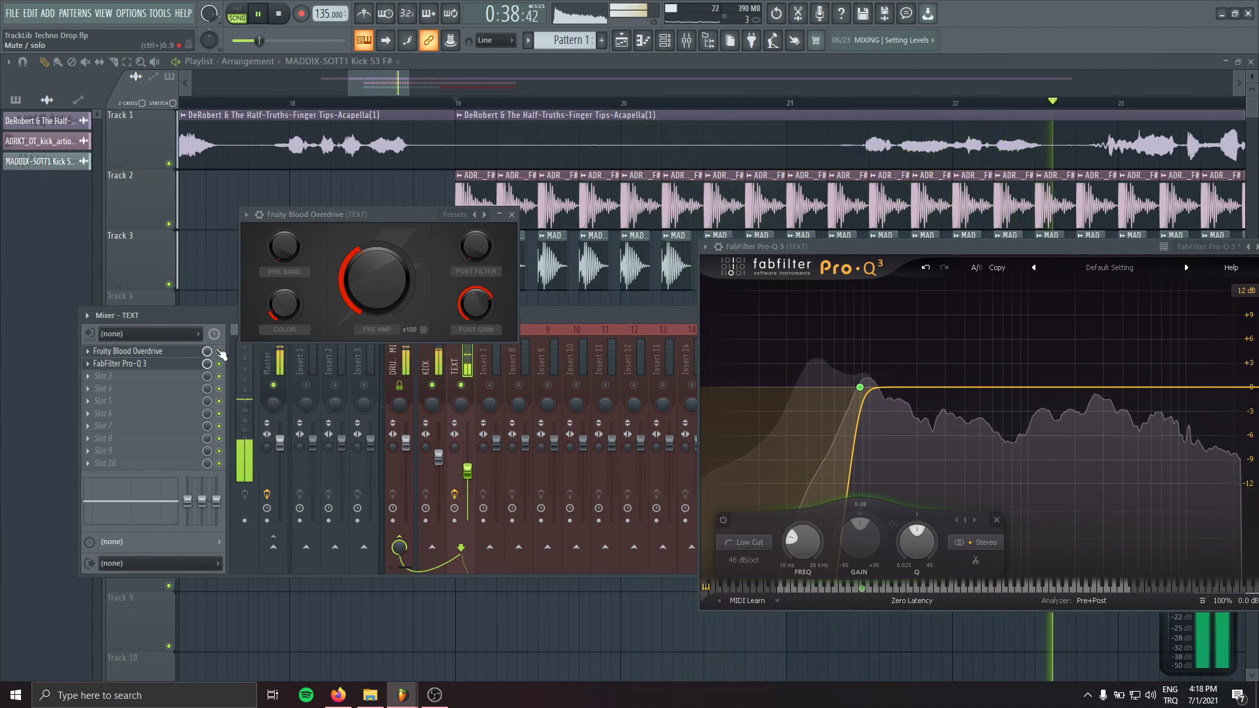
pyautogui.click(512, 214)
# - Load FabFilter Pro-Q 3 on the KICK insert and add a bell boost of +3.76 dB at 5436 Hz
pyautogui.press('Left')
pyautogui.press('space')
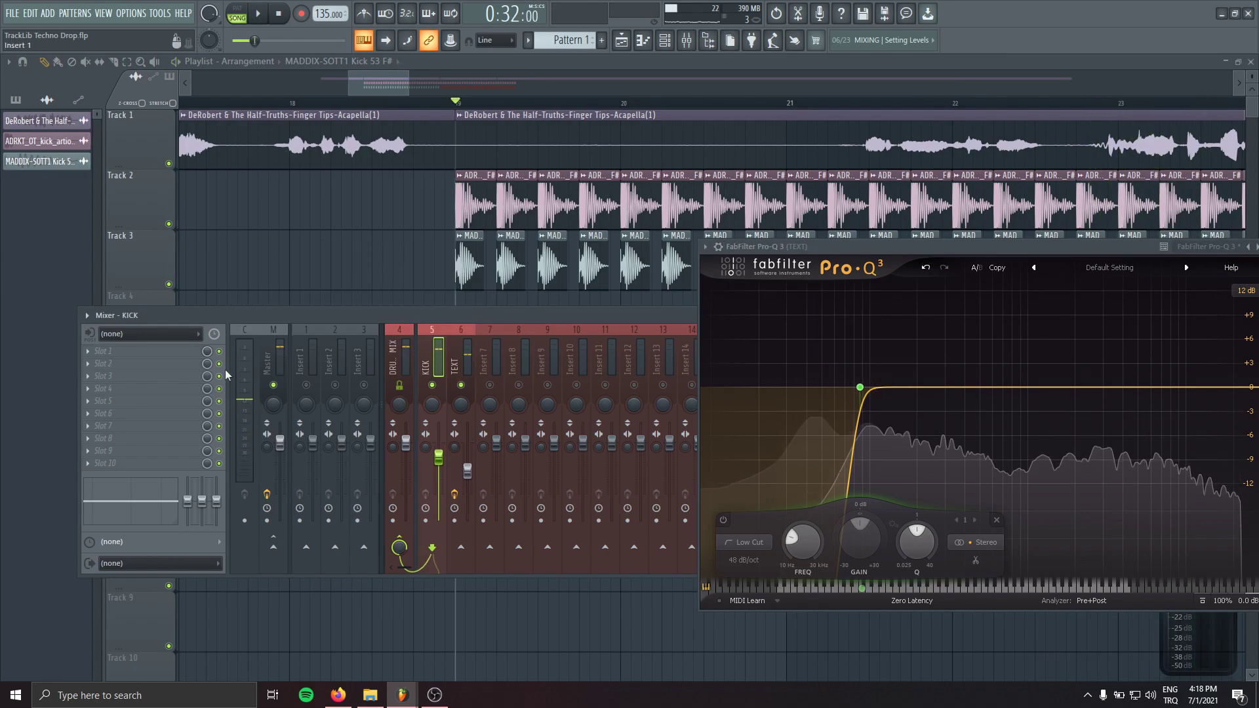
pyautogui.click(124, 356)
pyautogui.moveTo(121, 366)
pyautogui.click(364, 117)
pyautogui.moveTo(533, 277); pyautogui.dragTo(517, 251)
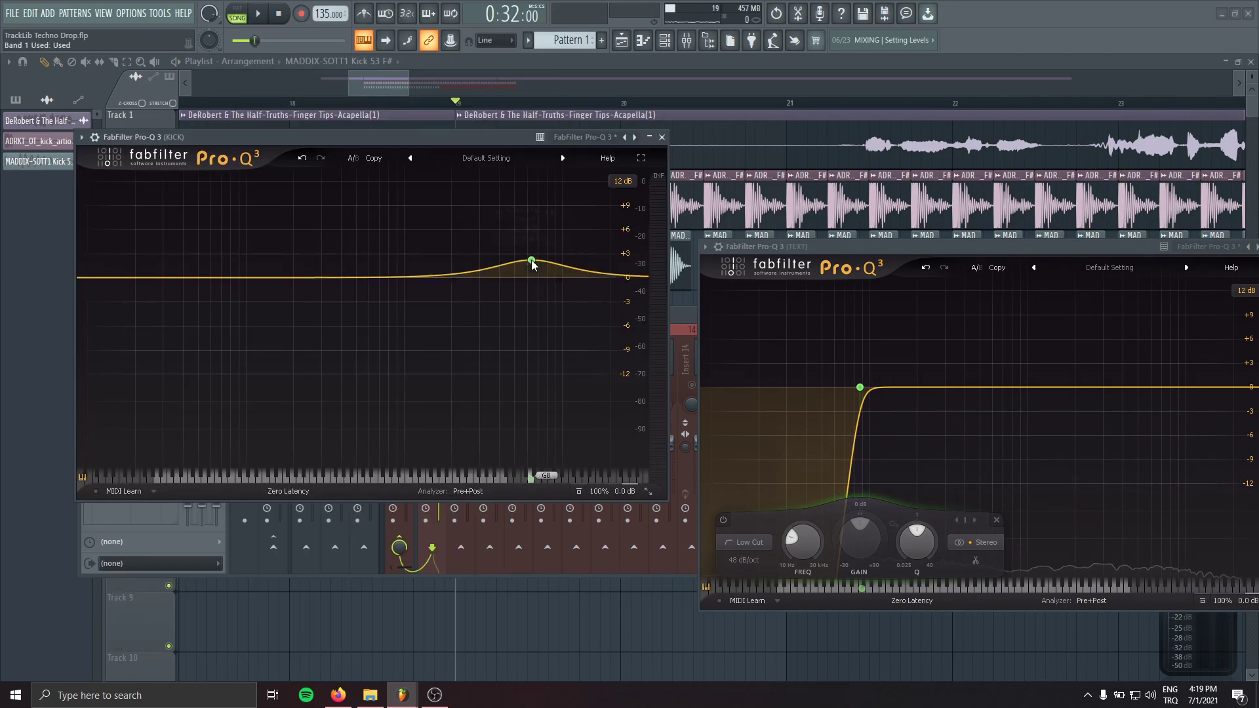
pyautogui.moveTo(476, 142); pyautogui.dragTo(471, 195)
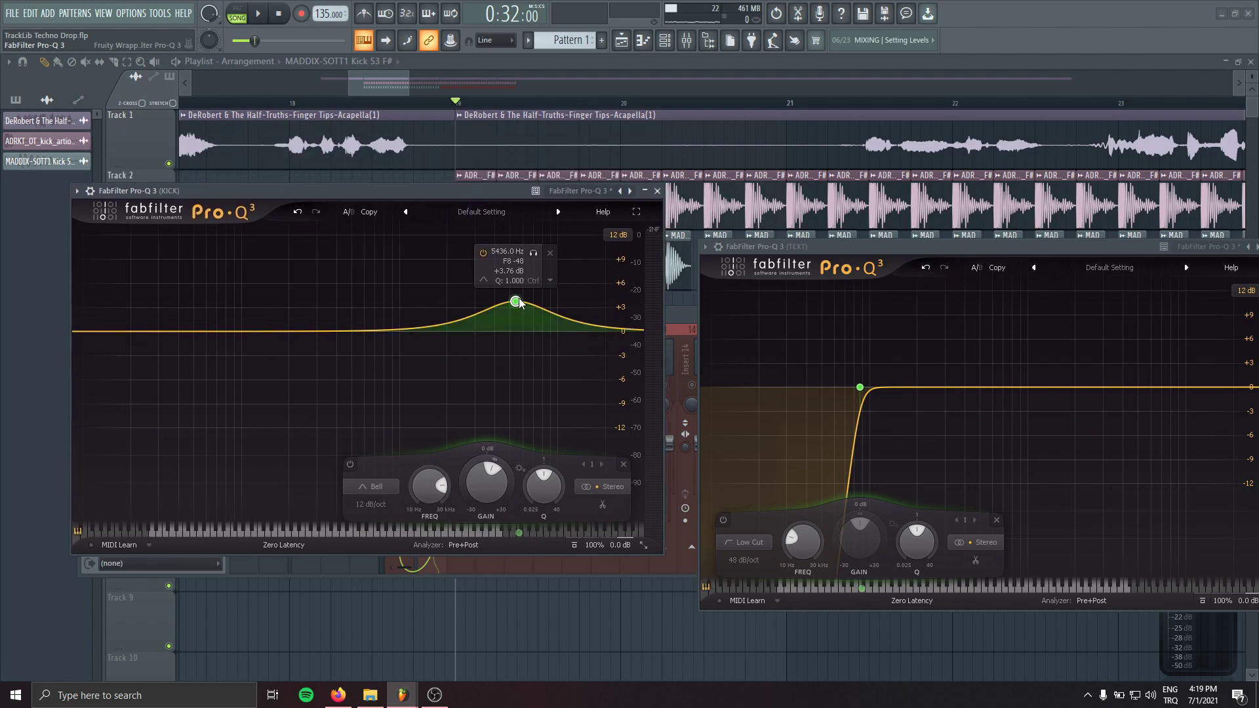
# - Raise the KICK equalizer's bell boost to +6.78 dB and set its frequency to 5919.9 Hz during playback
pyautogui.press('space')
pyautogui.moveTo(532, 297)
pyautogui.mouseDown()
pyautogui.moveTo(518, 278)
pyautogui.moveTo(532, 270)
pyautogui.moveTo(521, 265)
pyautogui.moveTo(538, 270)
pyautogui.moveTo(517, 271)
pyautogui.moveTo(522, 295)
pyautogui.moveTo(529, 247)
pyautogui.moveTo(538, 282)
pyautogui.mouseUp()
pyautogui.moveTo(521, 531)
pyautogui.mouseDown()
pyautogui.moveTo(562, 533)
pyautogui.moveTo(523, 535)
pyautogui.mouseUp()
pyautogui.press('space')
pyautogui.moveTo(523, 277)
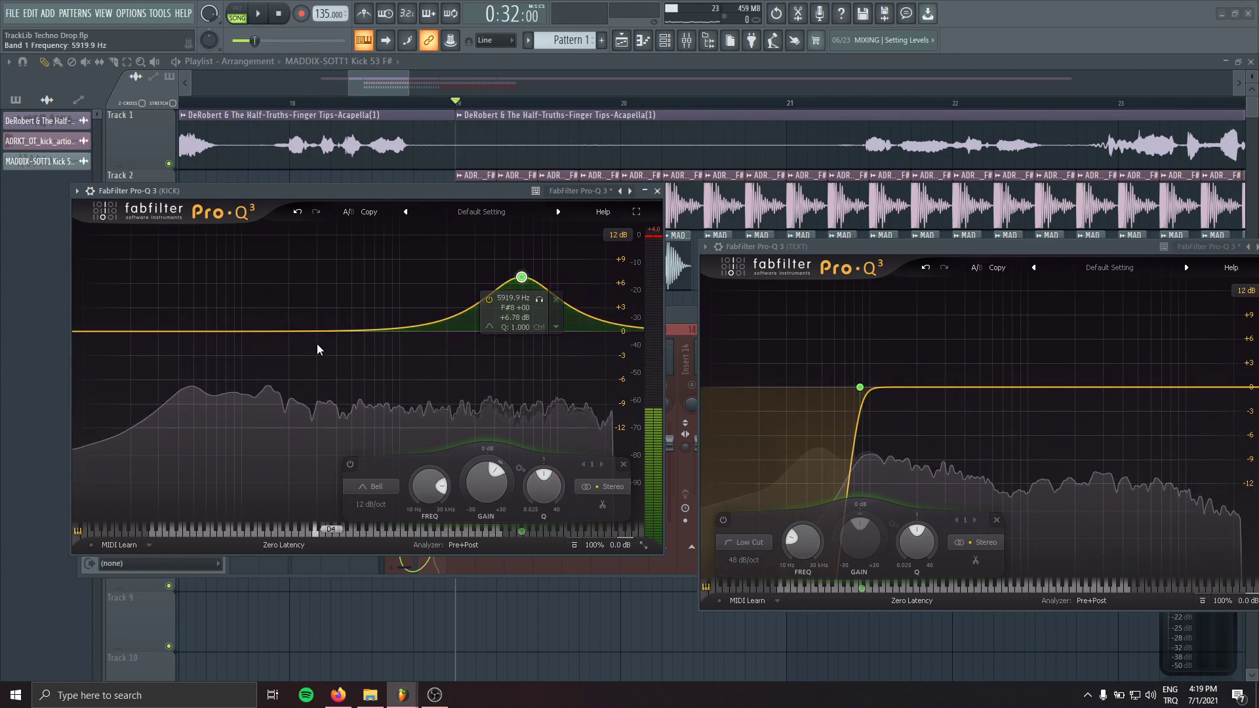
# - Add a narrow bell cut of -2.94 dB in the low mids of the KICK equalizer, sweeping it in solo during playback
pyautogui.moveTo(317, 332); pyautogui.dragTo(284, 388)
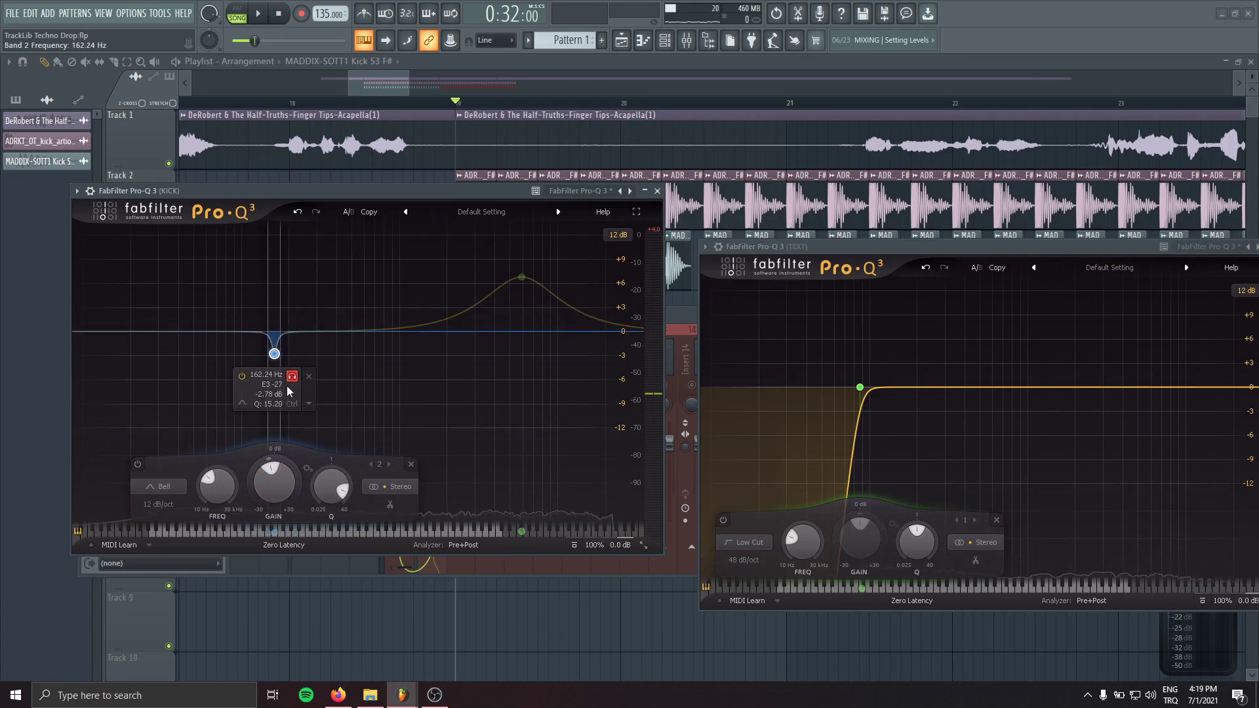
pyautogui.press('space')
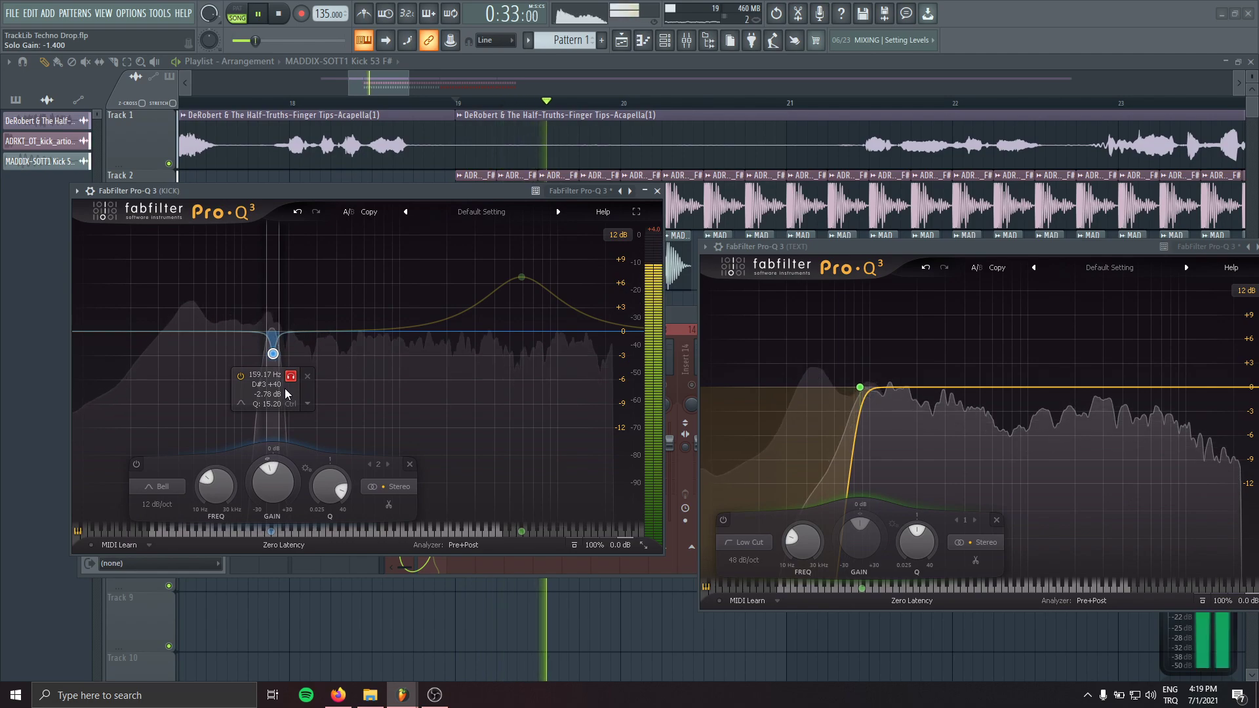
pyautogui.press('Escape')
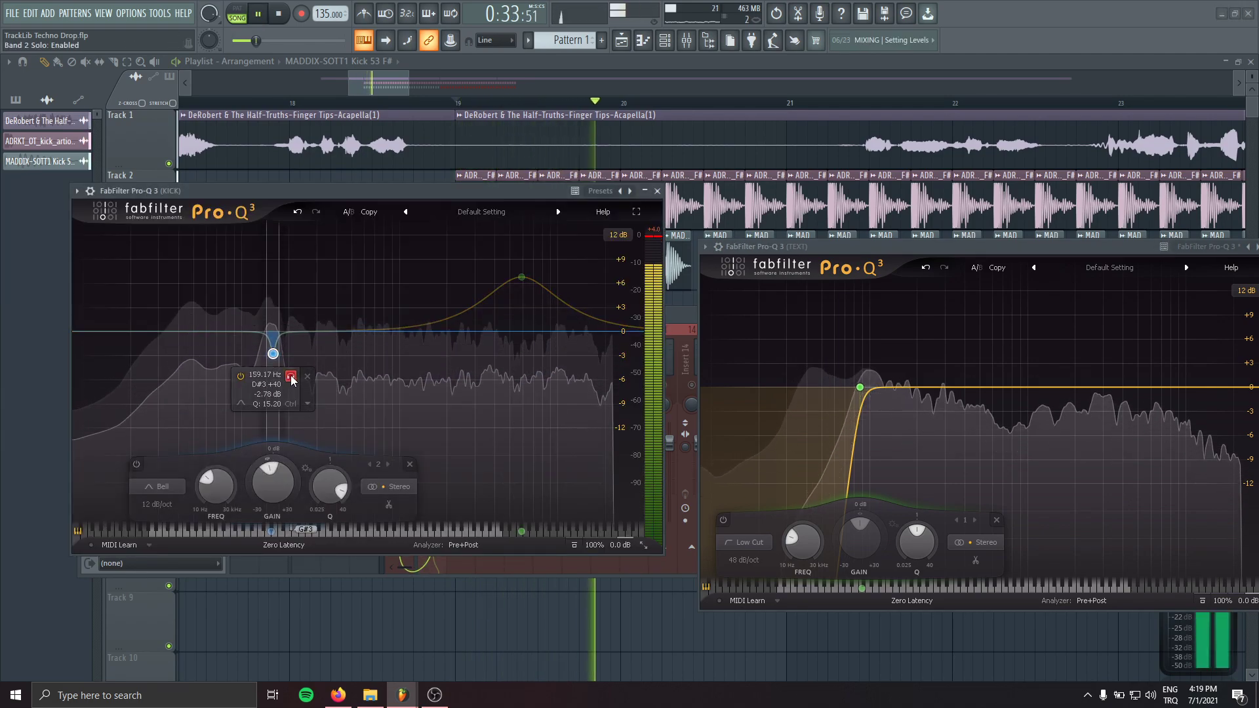
pyautogui.moveTo(292, 380); pyautogui.dragTo(320, 355)
pyautogui.click(338, 385)
pyautogui.scroll(-2, 322, 379)
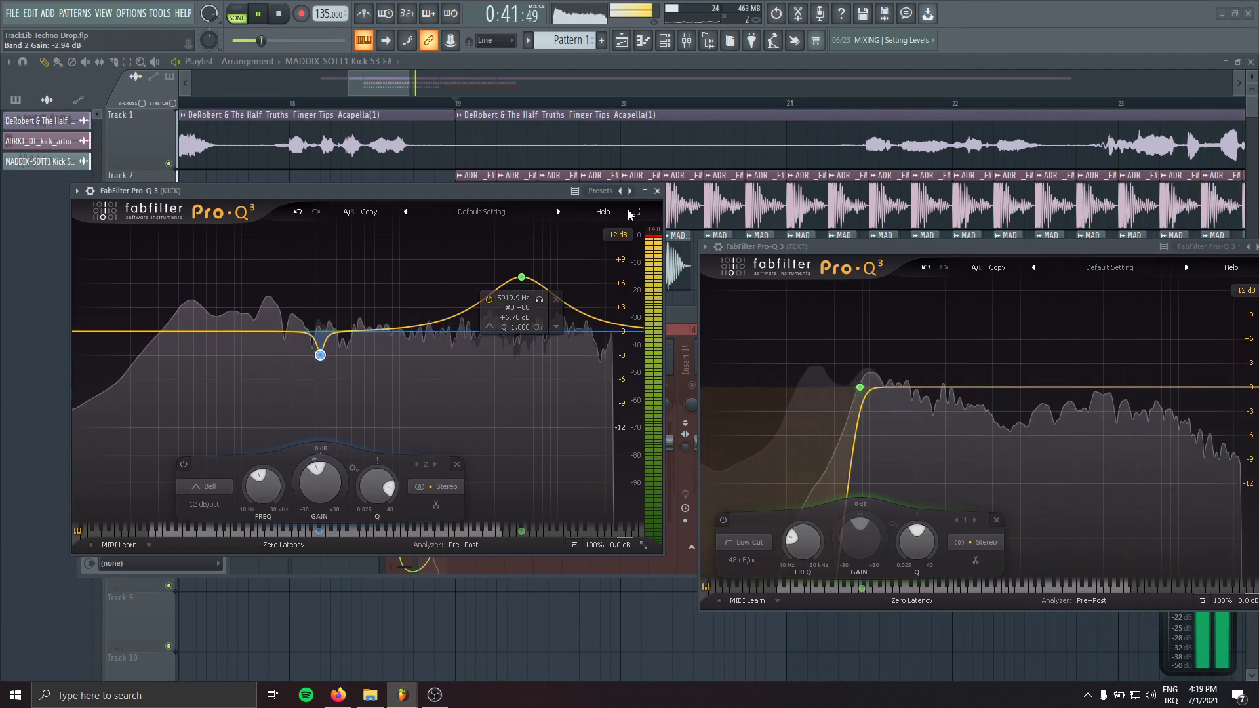
# - Stop playback and close the KICK and TEXT equalizers and the mixer to show the full playlist
pyautogui.click(657, 191)
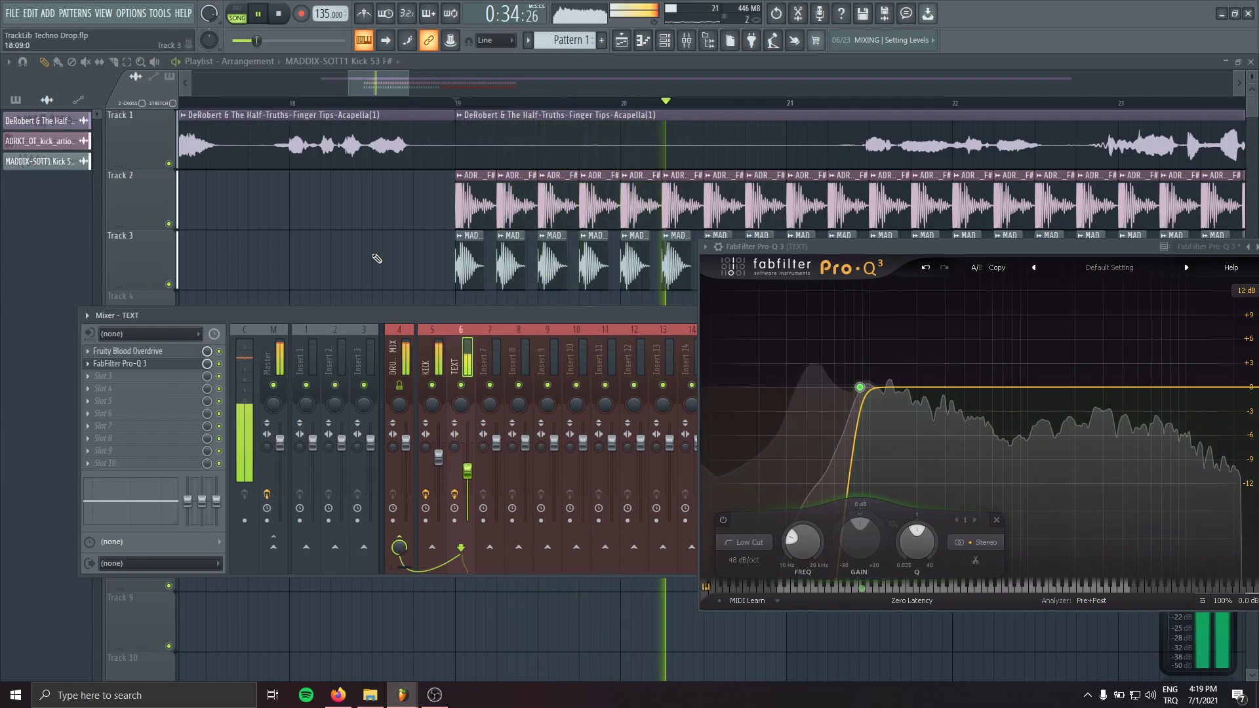
pyautogui.press('space')
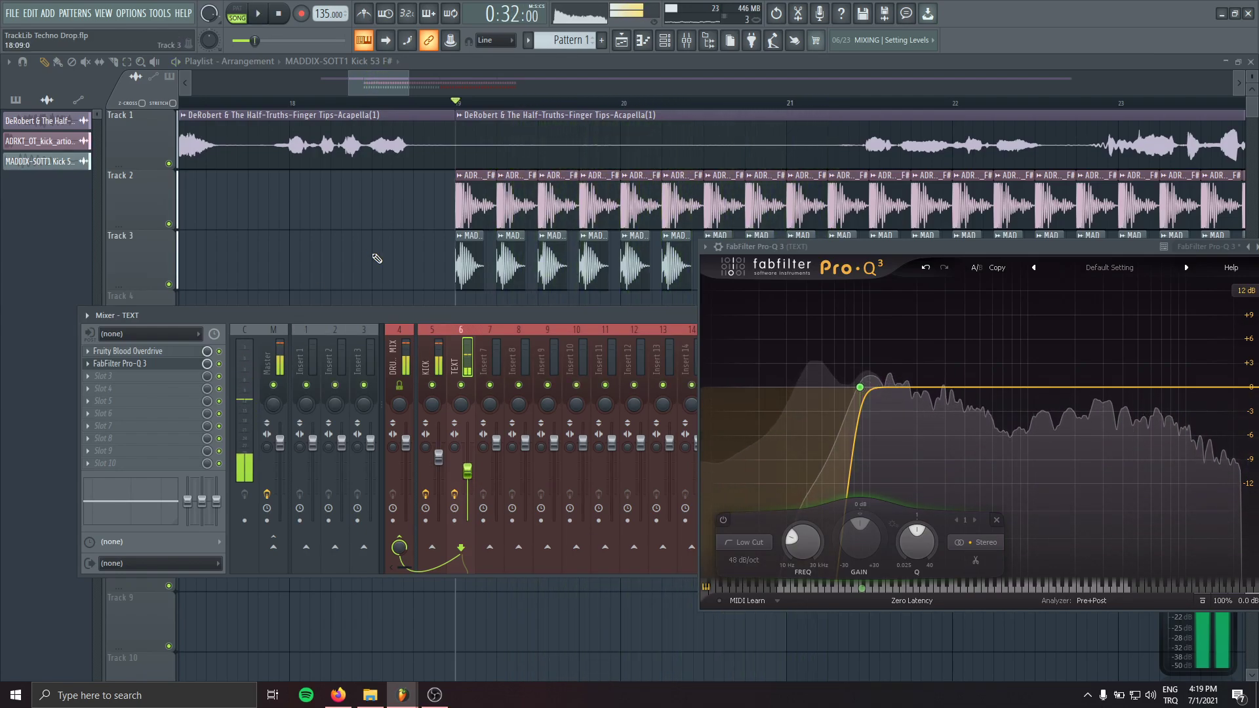
pyautogui.moveTo(855, 249); pyautogui.dragTo(504, 319)
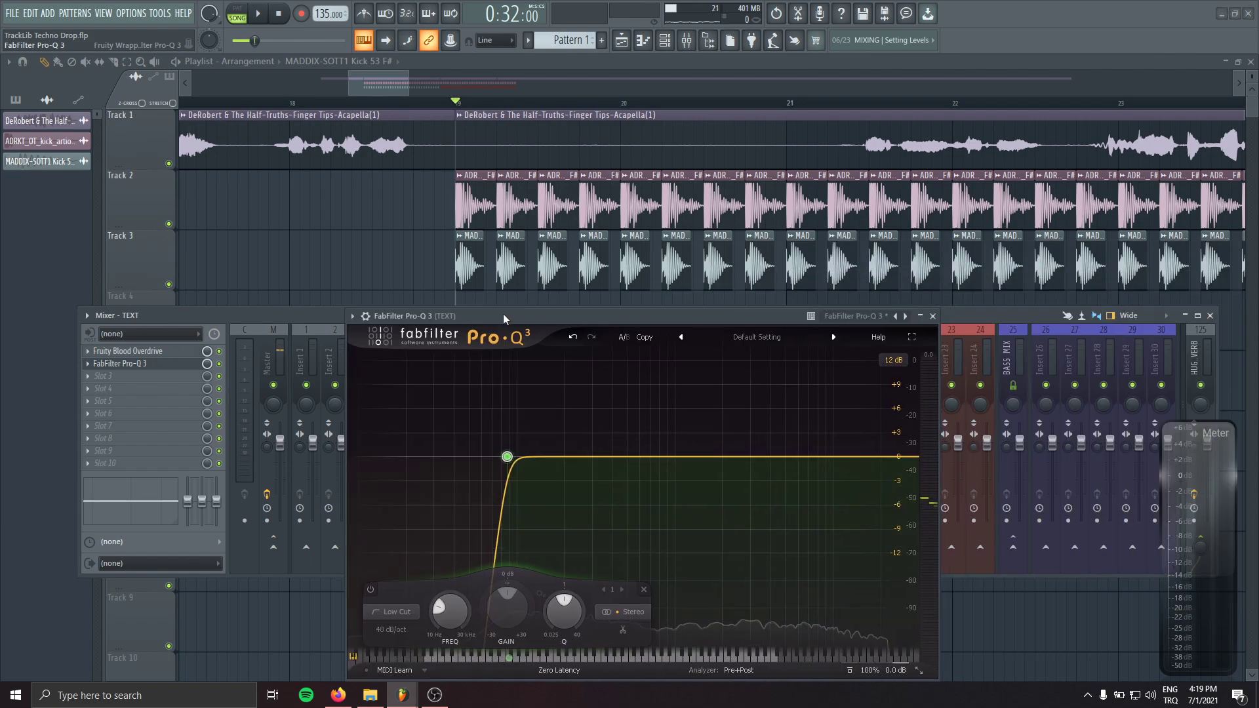
pyautogui.click(933, 315)
pyautogui.press('F9')
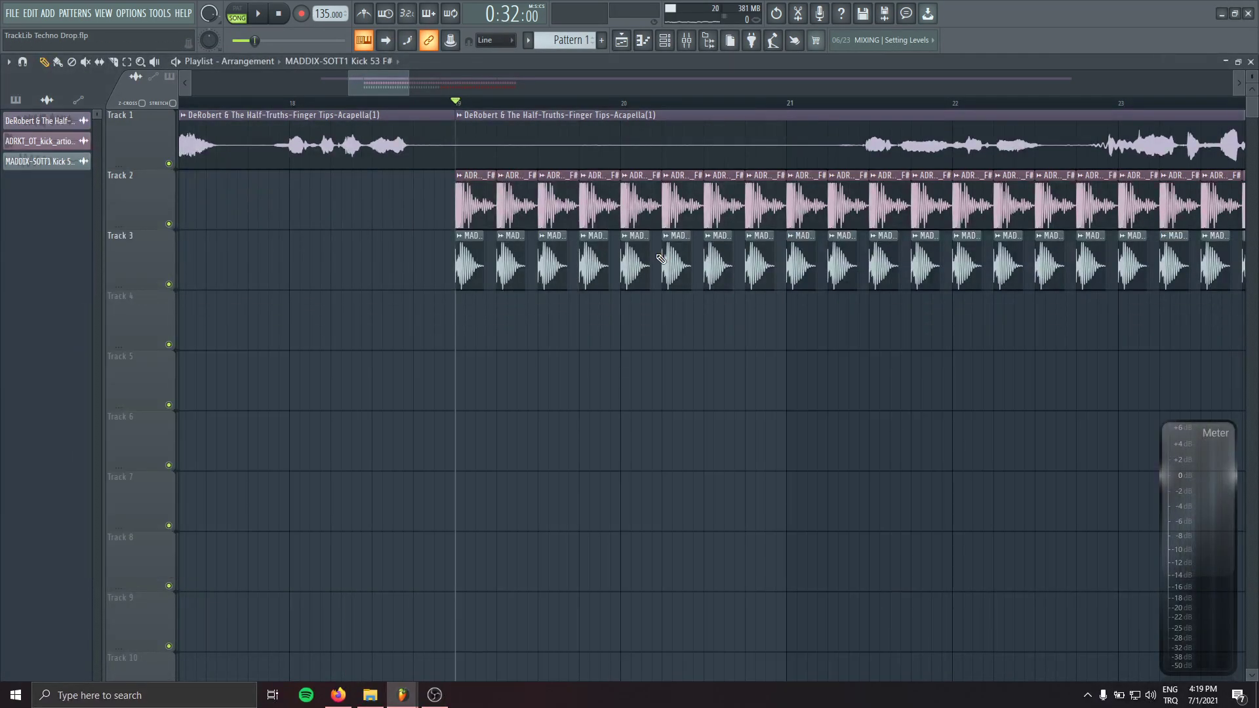
pyautogui.scroll(-2, 237, 155)
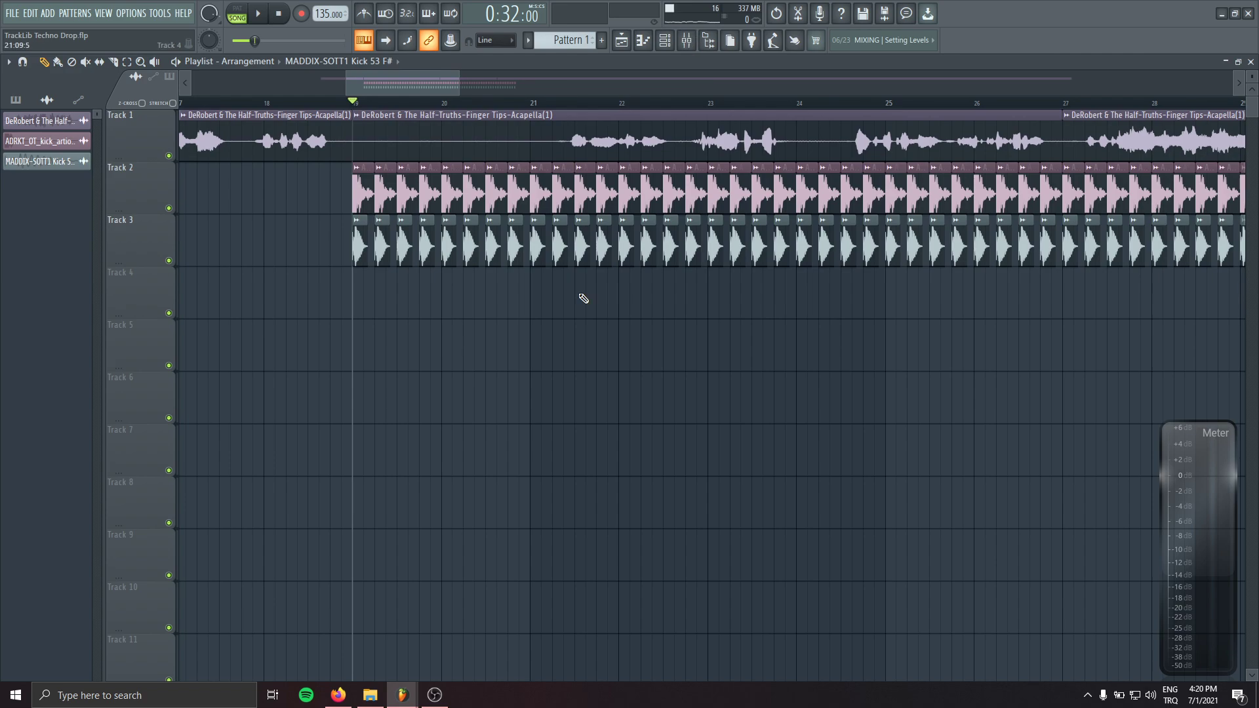
# - Rename mixer Insert 7 as KICK BUS
pyautogui.press('F9')
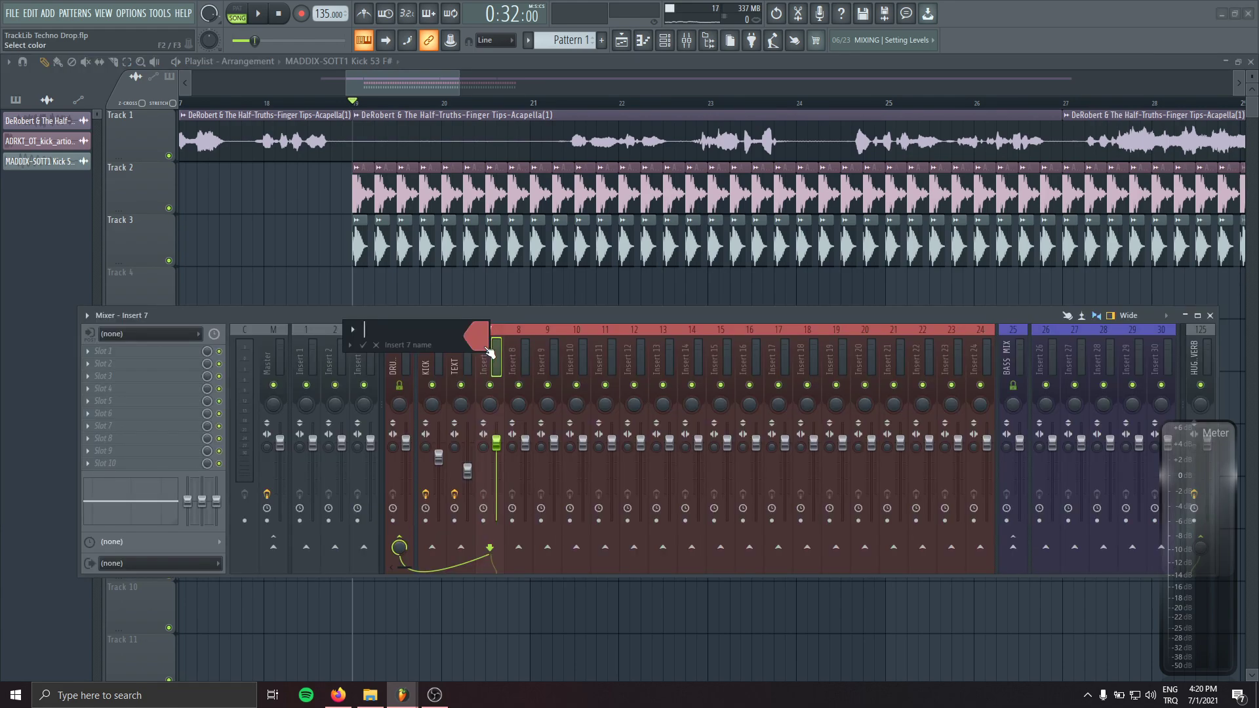
pyautogui.write('KICK BUS')
pyautogui.press('Return')
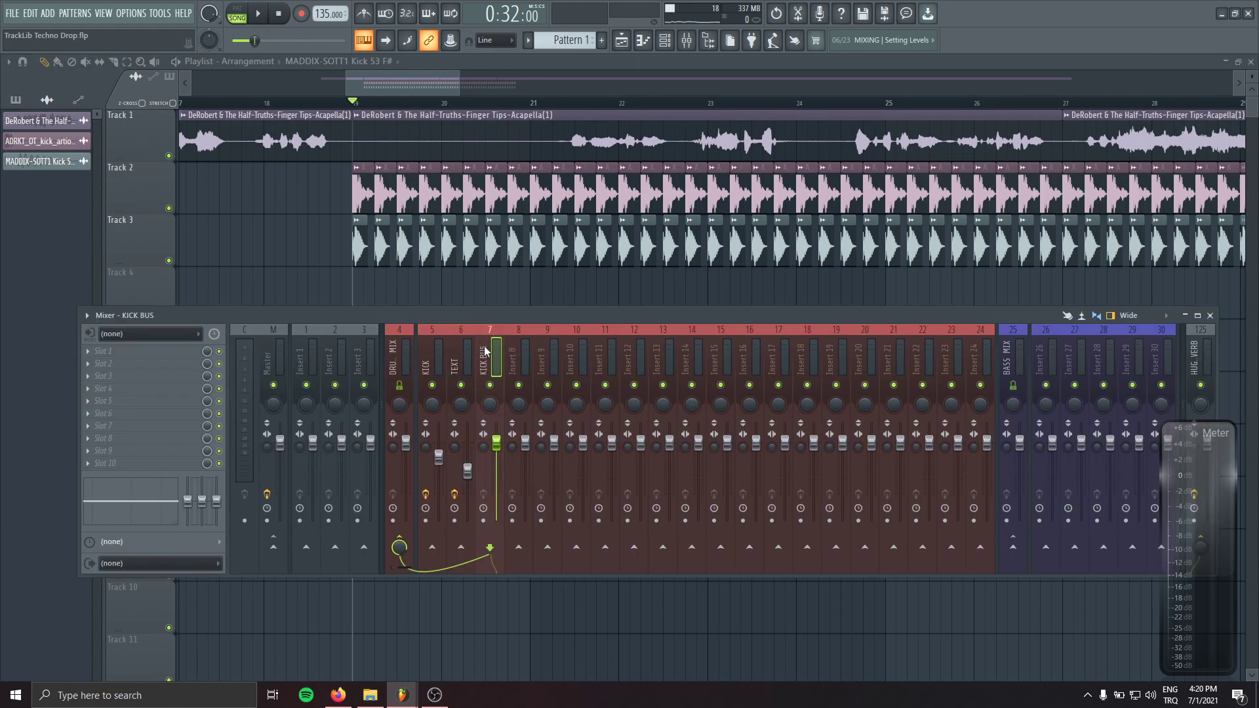
# - Move KICK and TEXT to the slots after KICK BUS and route both inserts into KICK BUS instead of DRUMS MIX
pyautogui.click(426, 361)
pyautogui.rightClick(425, 361)
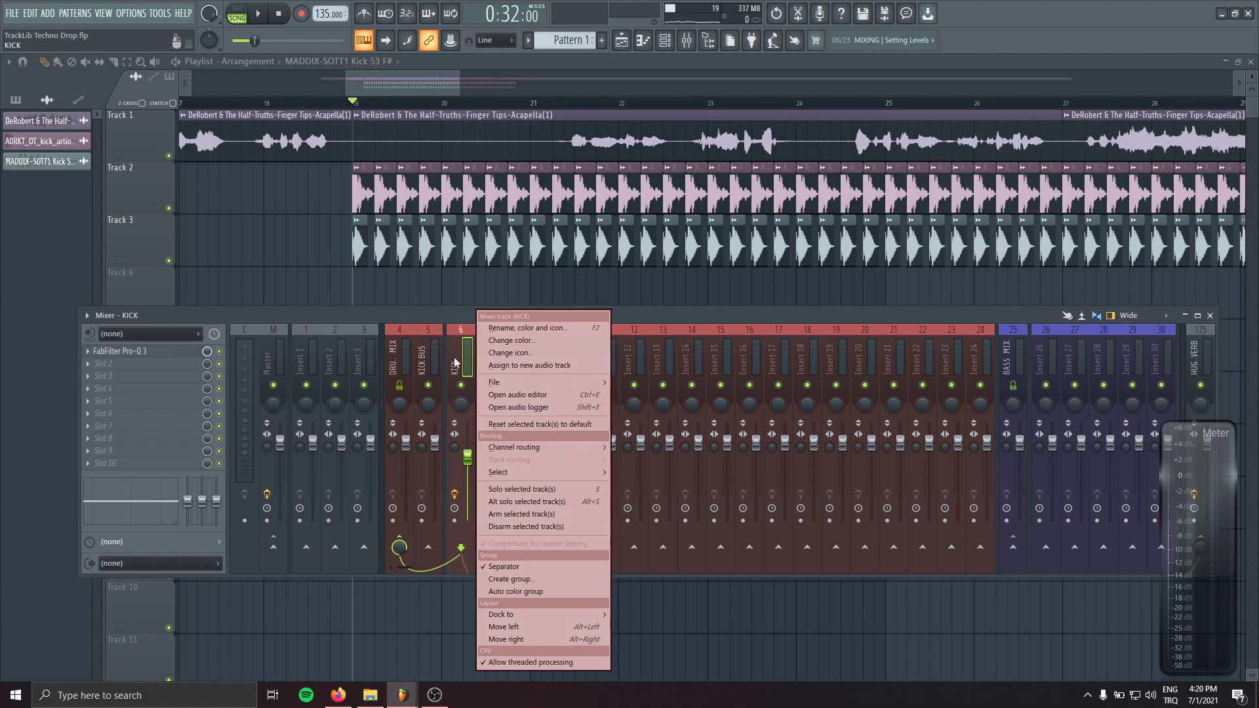
pyautogui.click(502, 652)
pyautogui.press('Right')
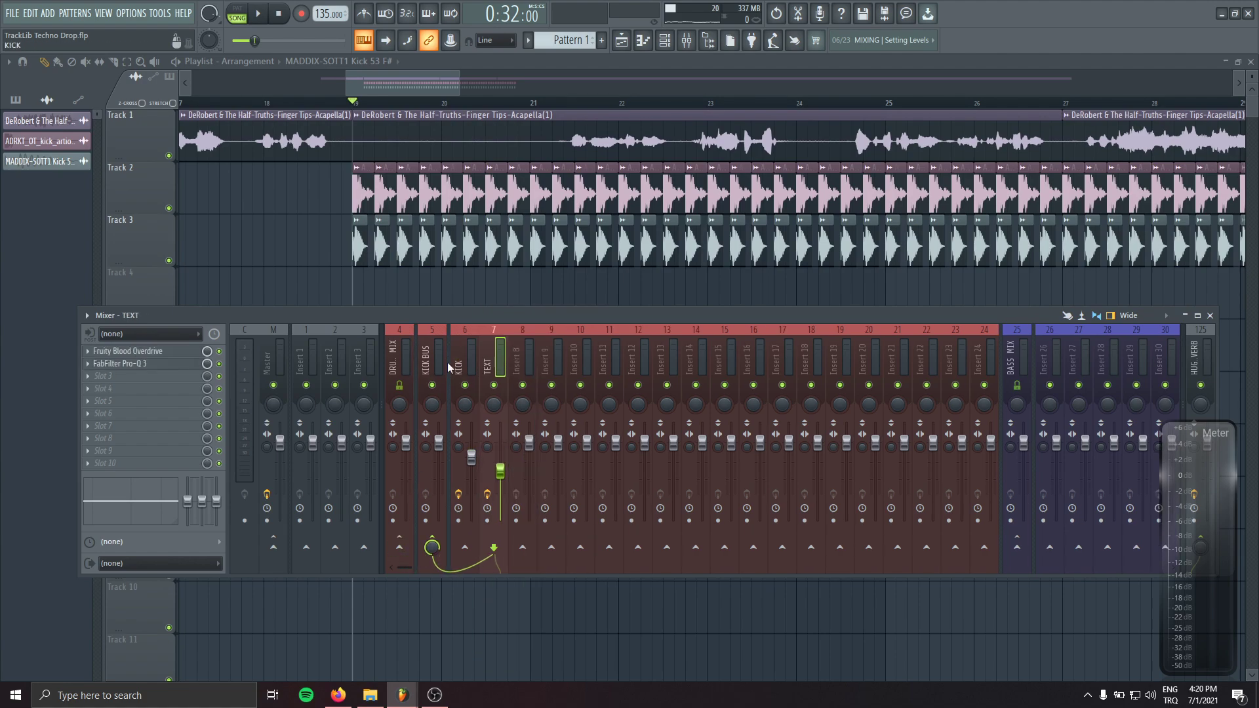
# - Load SSLChannel Stereo on KICK BUS with an LF gain of 2.0 dB and adjusted LF frequency, and audition it during playback
pyautogui.press('Left')
pyautogui.press('Left')
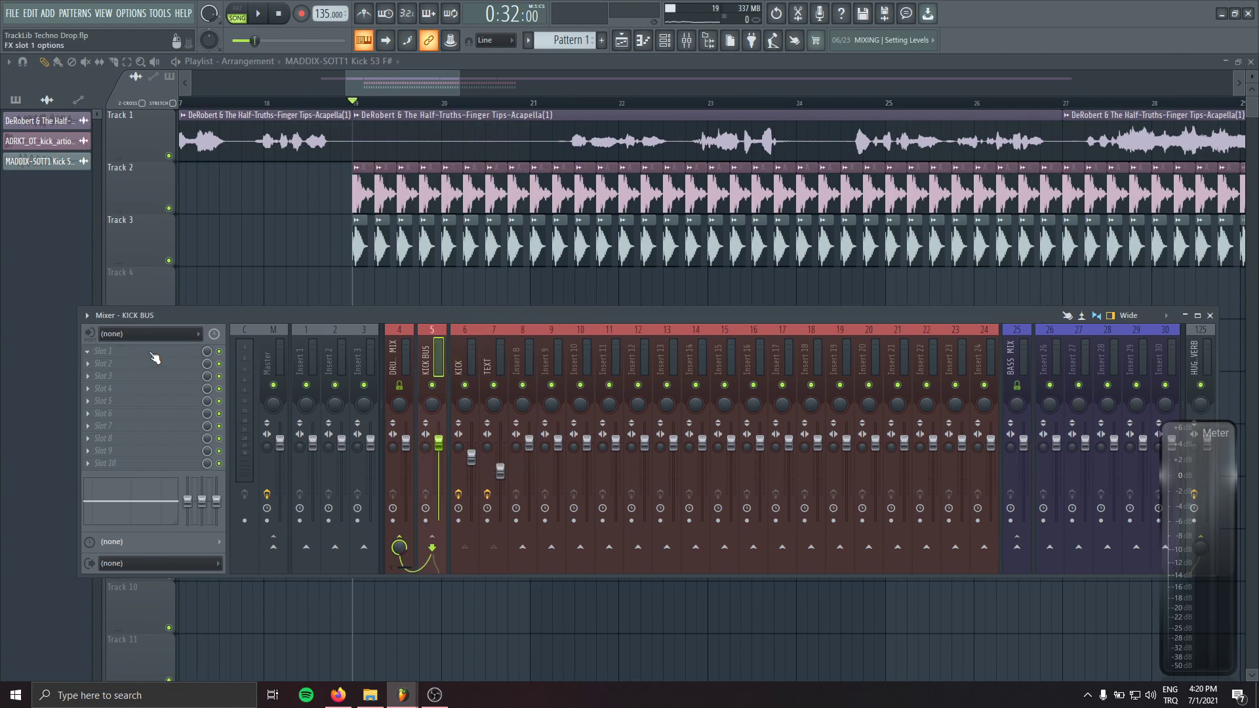
pyautogui.click(155, 357)
pyautogui.click(311, 541)
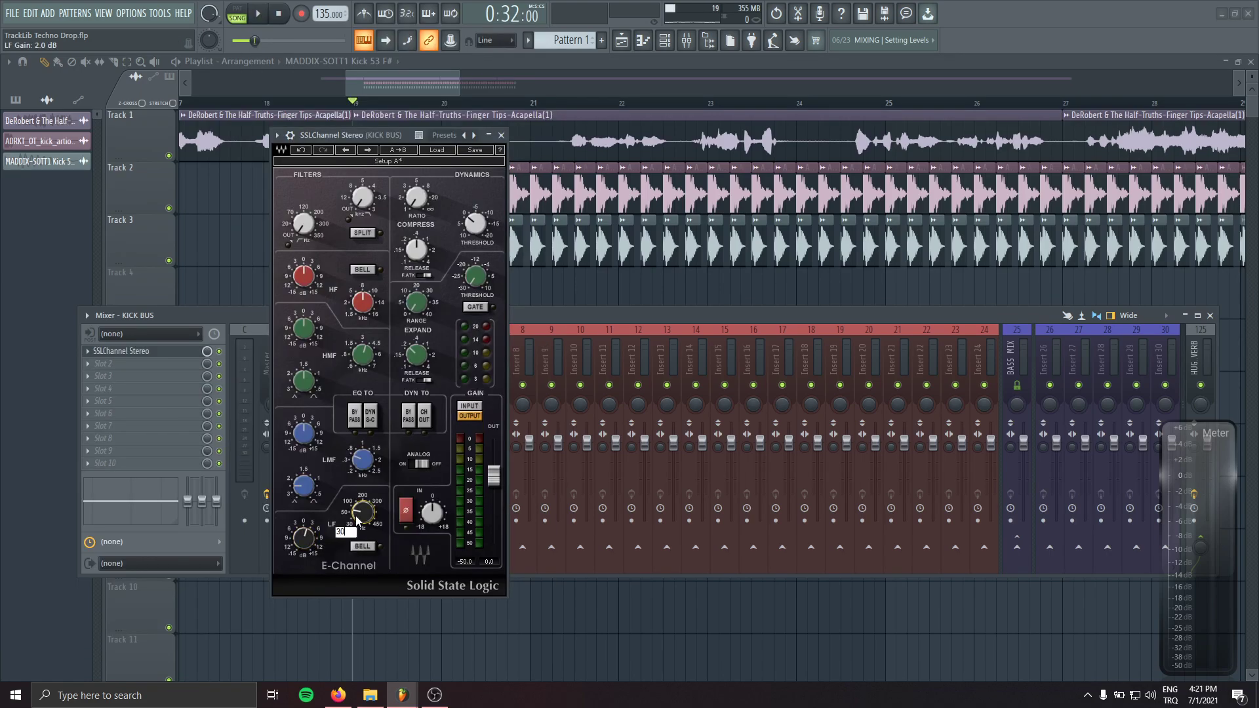
pyautogui.moveTo(335, 137); pyautogui.dragTo(426, 152)
pyautogui.press('space')
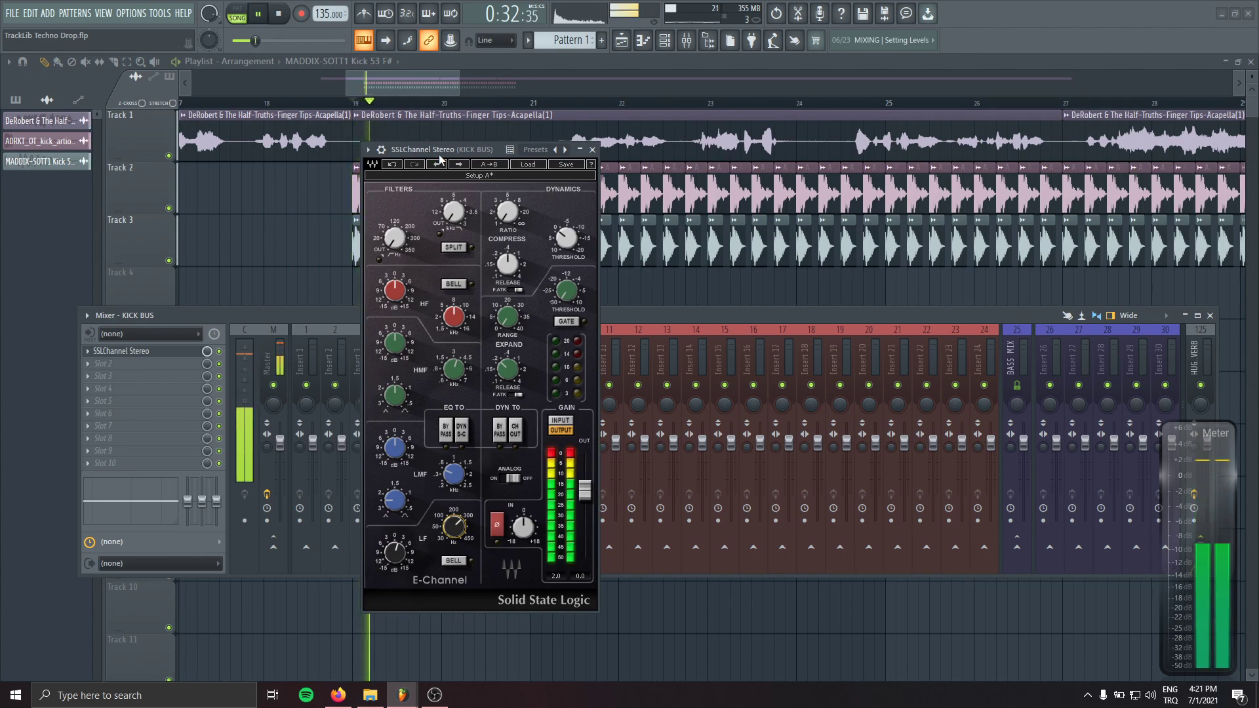
pyautogui.click(383, 153)
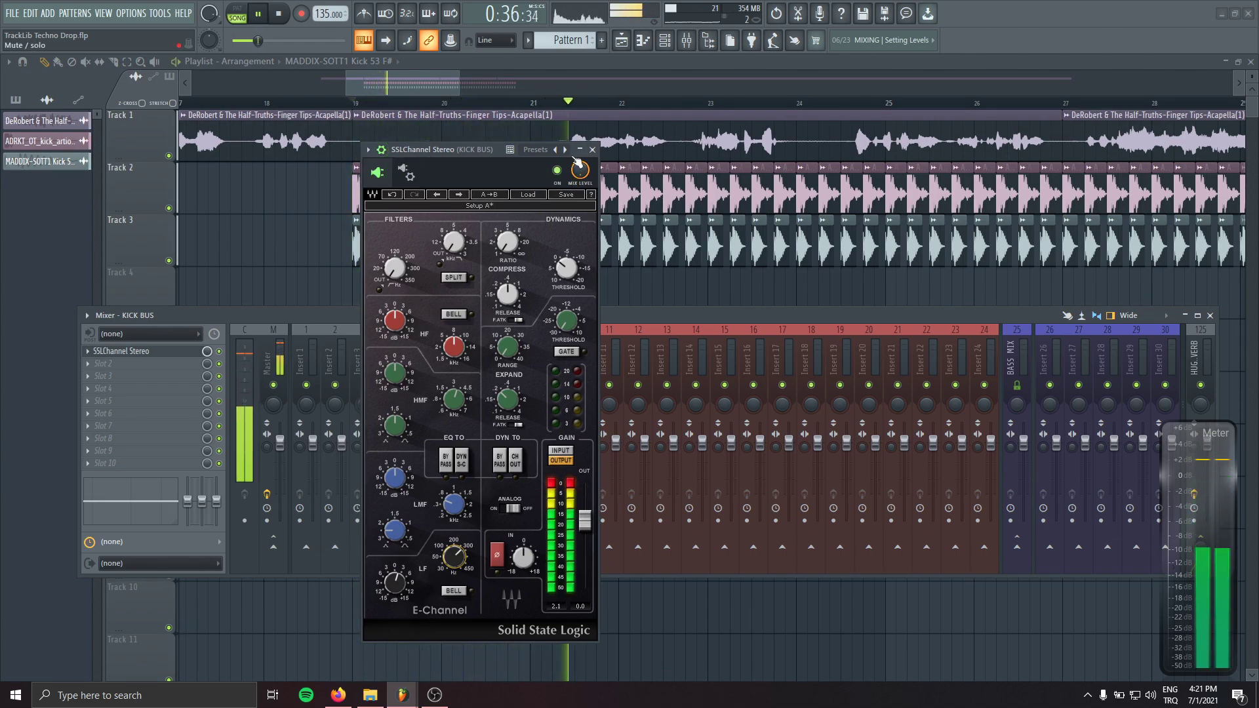
pyautogui.click(592, 150)
# - Solo KICK BUS with its source inserts, lower its volume to about -5.5 dB during playback, and unsolo it
pyautogui.press('space')
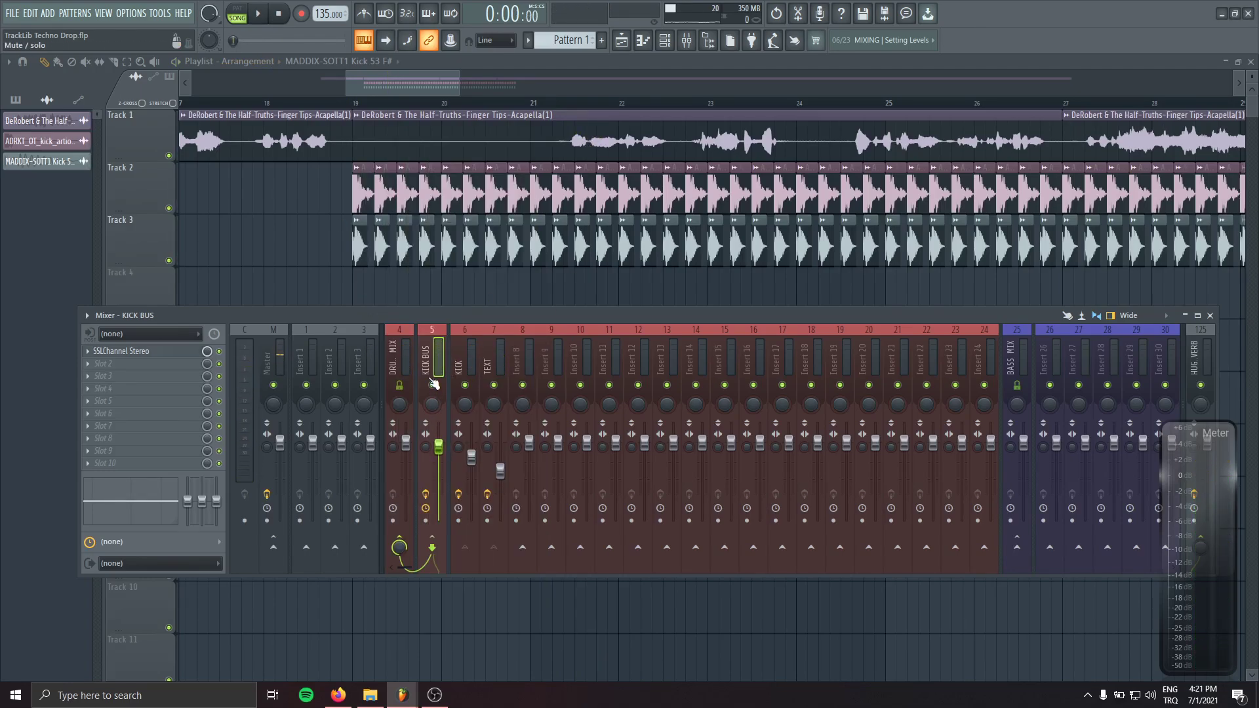
pyautogui.press('s')
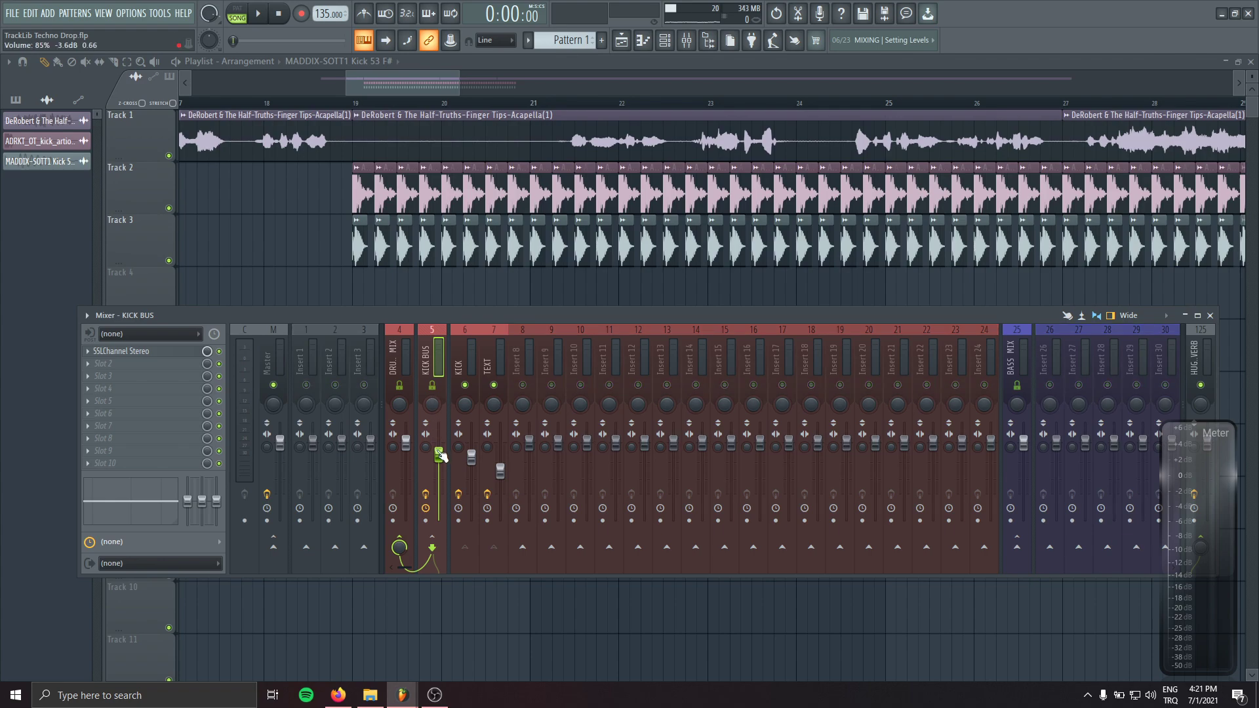
pyautogui.moveTo(439, 466); pyautogui.dragTo(439, 461)
pyautogui.press('space')
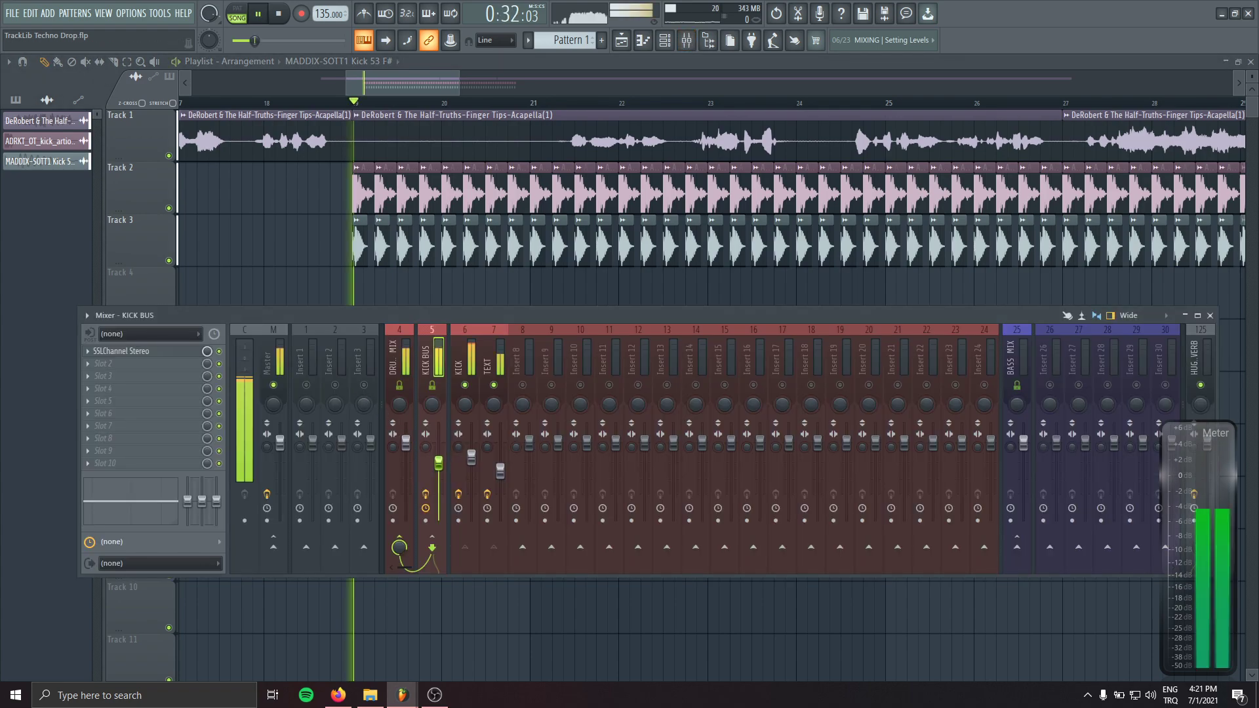
pyautogui.moveTo(439, 459); pyautogui.dragTo(438, 460)
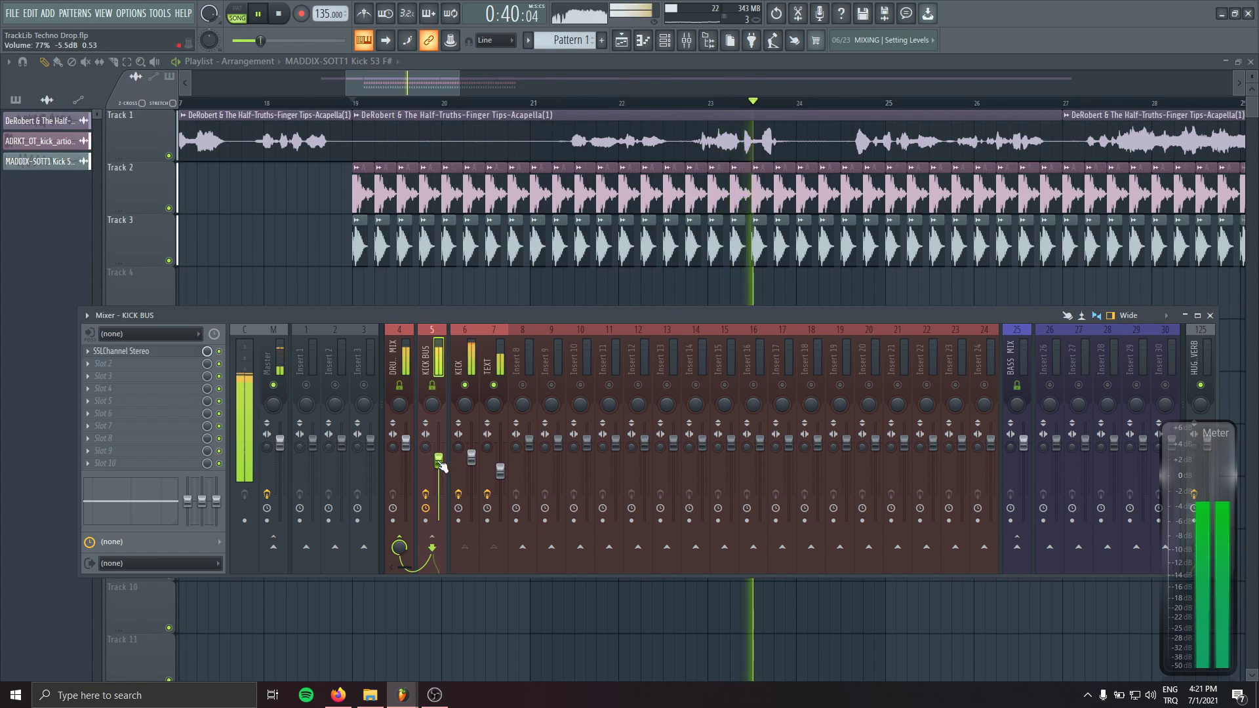
pyautogui.press('space')
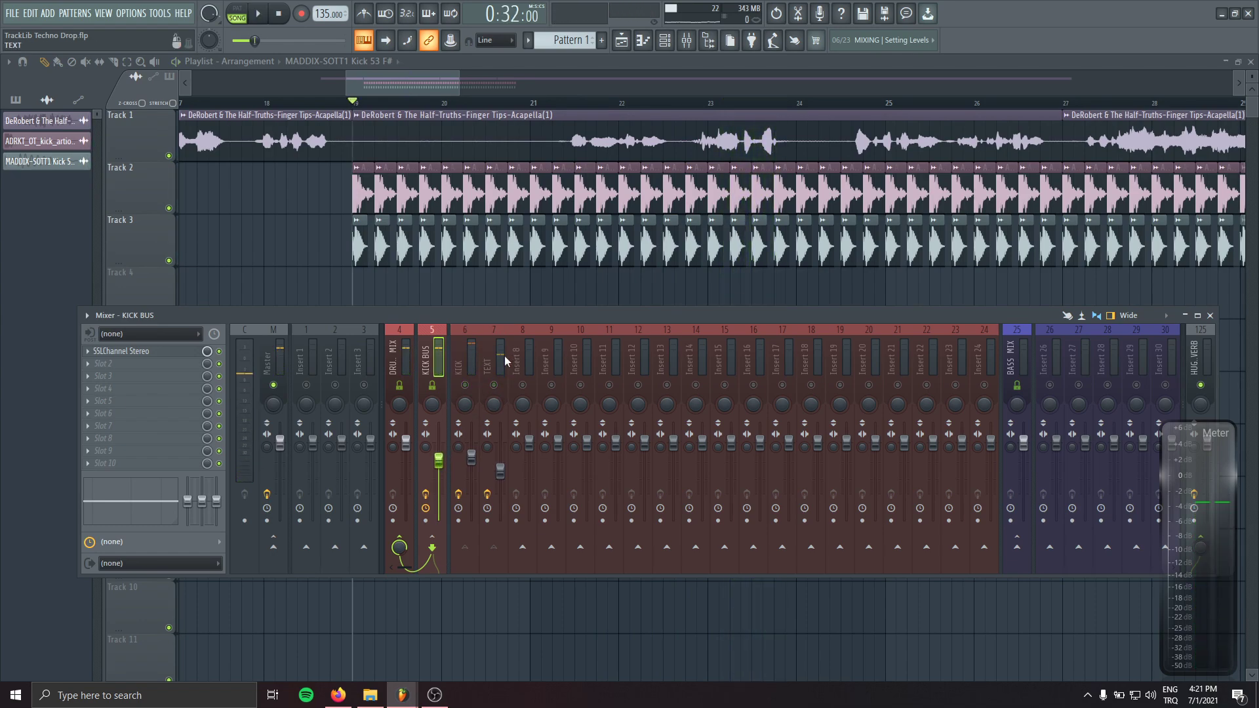
pyautogui.hotkey('alt', 's')
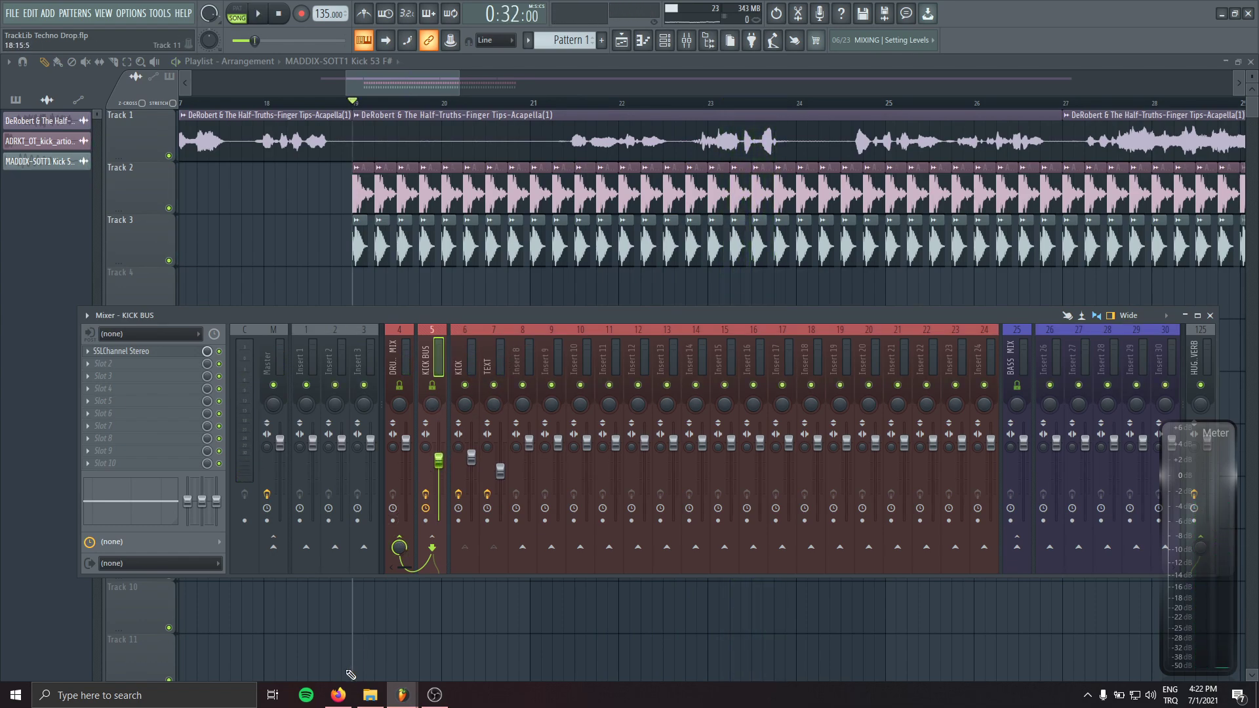
# - Rename mixer Insert 3 as RUMBLE and send KICK BUS to it at 100%
pyautogui.doubleClick(367, 351)
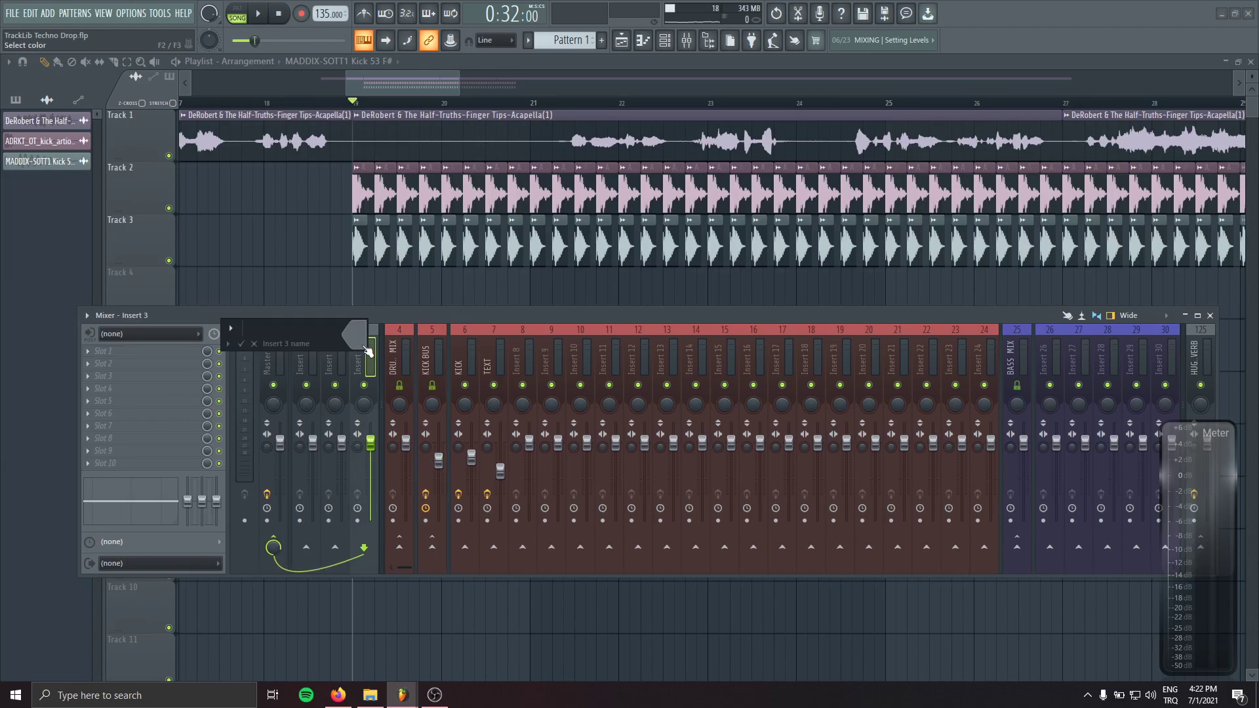
pyautogui.write('RUMBLE')
pyautogui.press('Return')
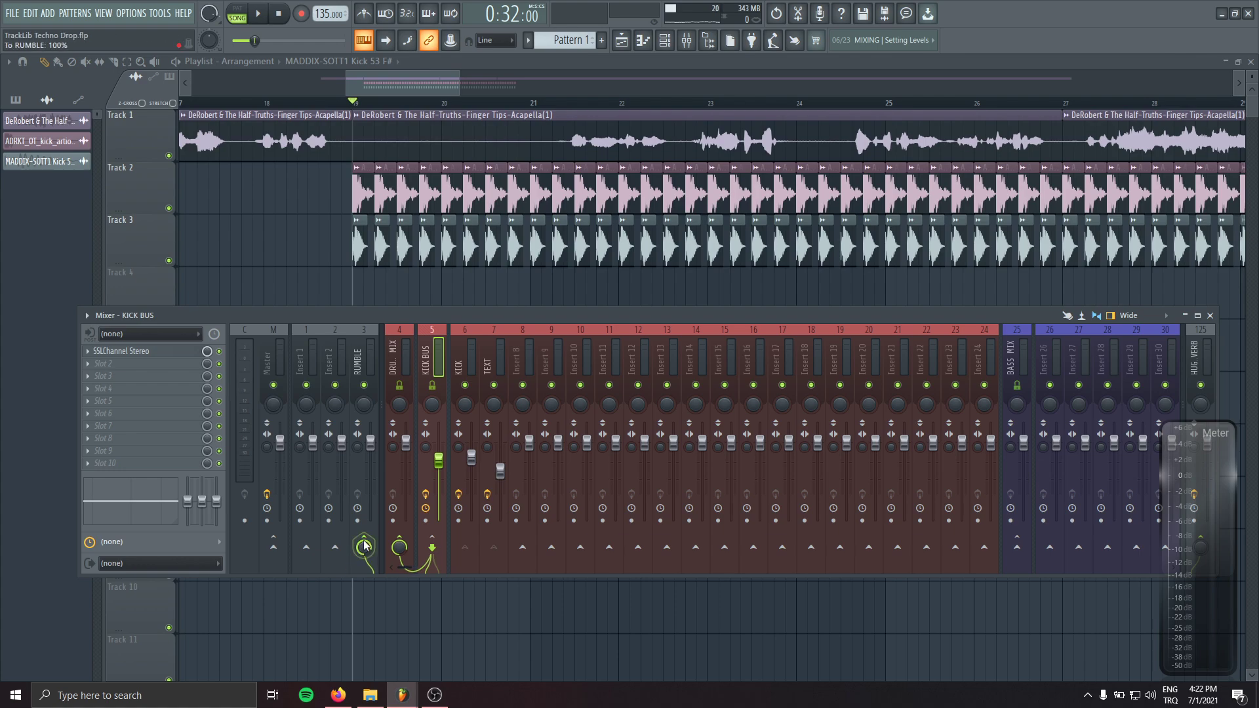
# - Load Fruity Convolver and a bypassed Fruity Fast Dist on the RUMBLE insert
pyautogui.click(141, 356)
pyautogui.click(313, 453)
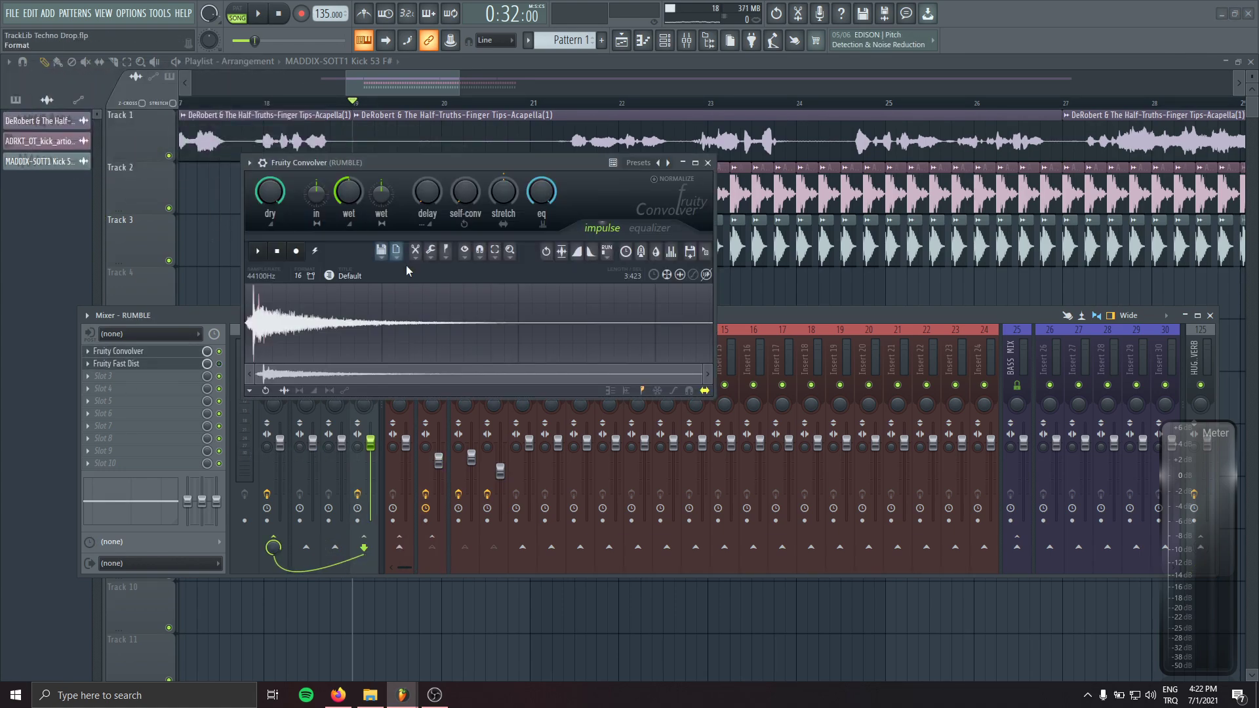
pyautogui.click(708, 163)
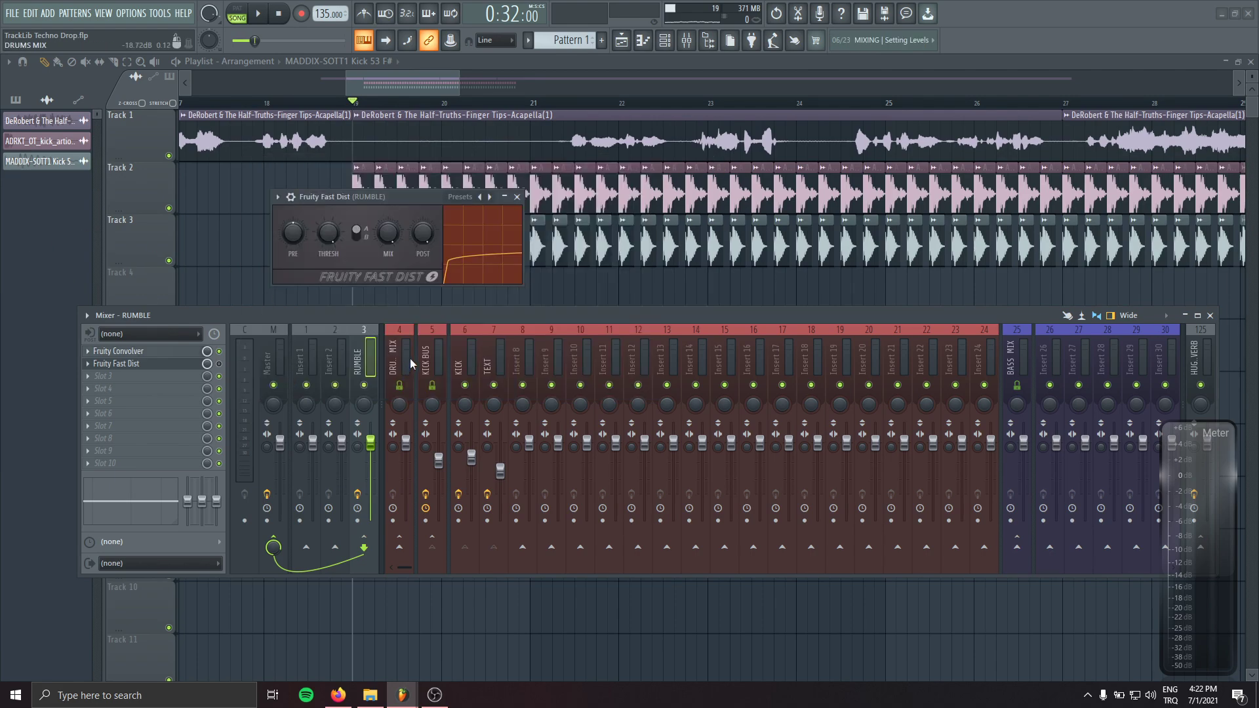
# - Set the KICK BUS send to DRUMS MIX to 0% and audition the RUMBLE insert on its own
pyautogui.click(419, 372)
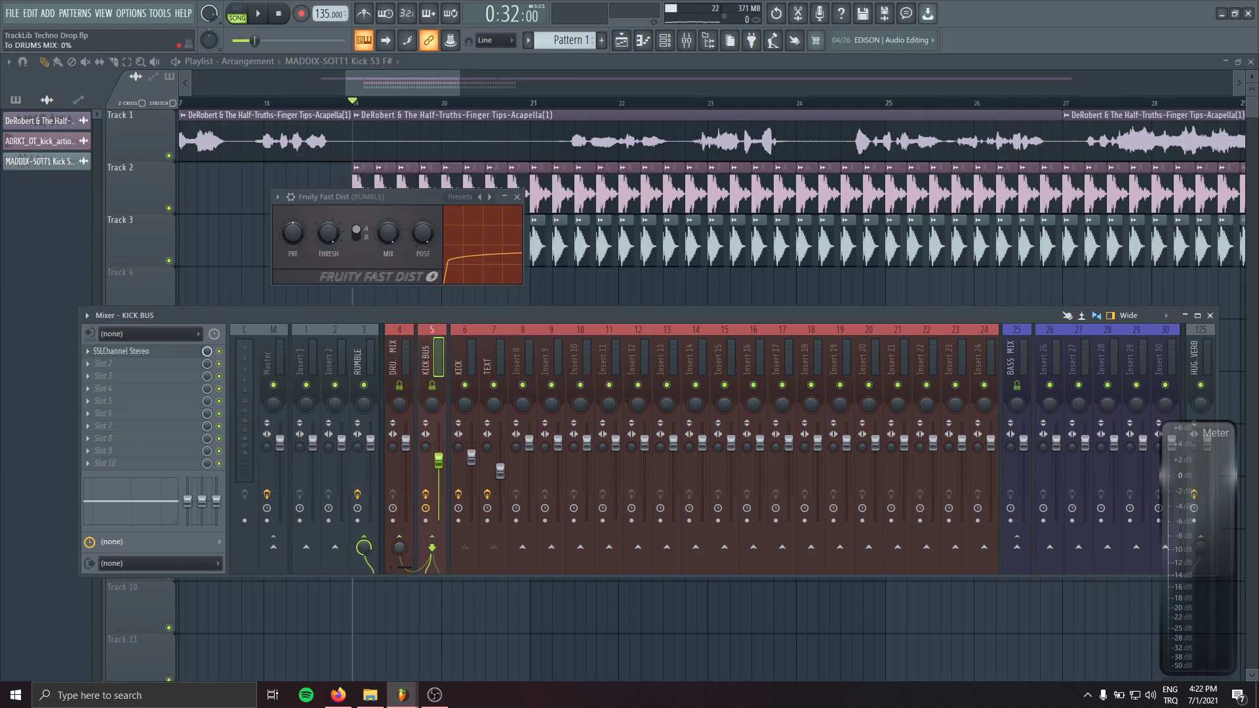
pyautogui.click(370, 367)
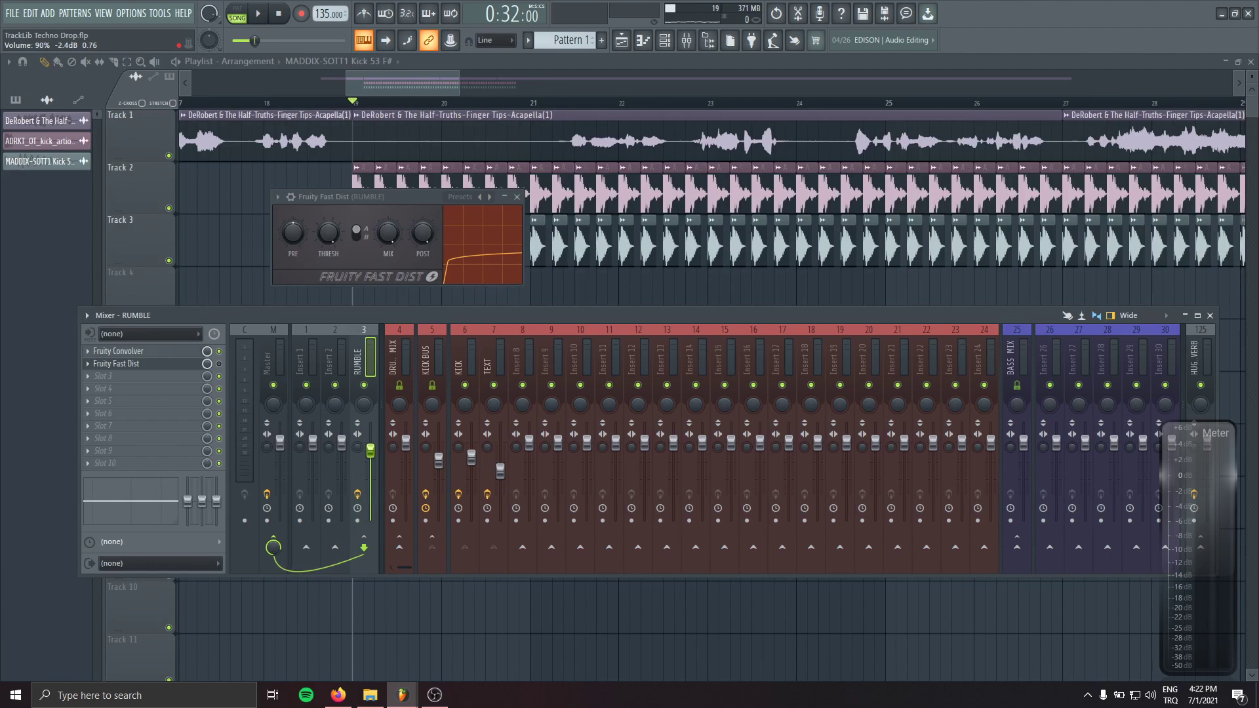
pyautogui.press('space')
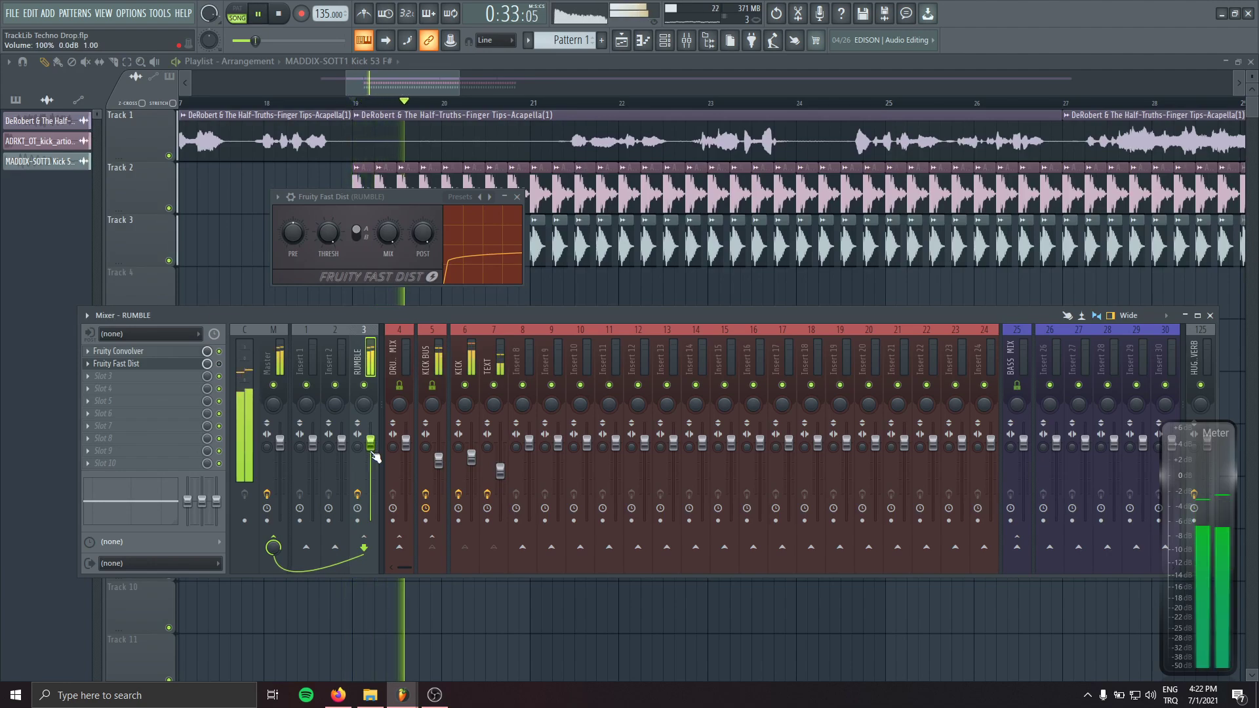
pyautogui.press('space')
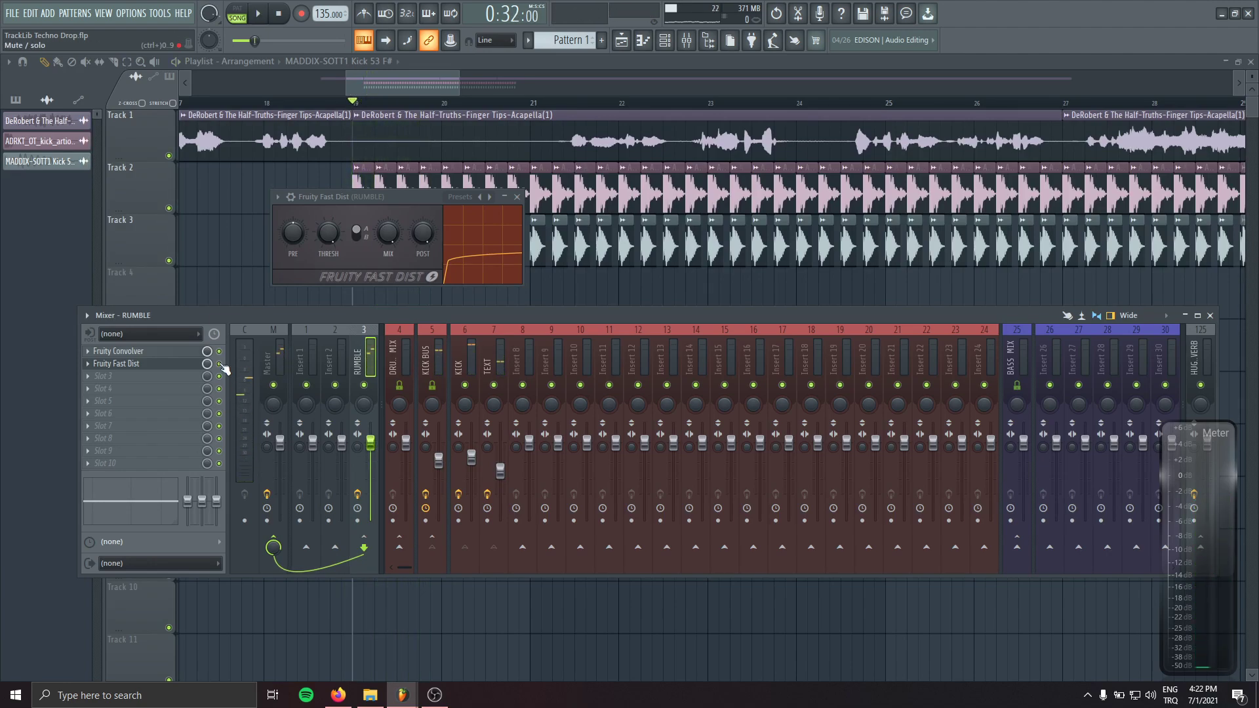
# - Enable Fruity Fast Dist on RUMBLE, set its pre amp to 89%, and lower the insert's volume during playback
pyautogui.press('space')
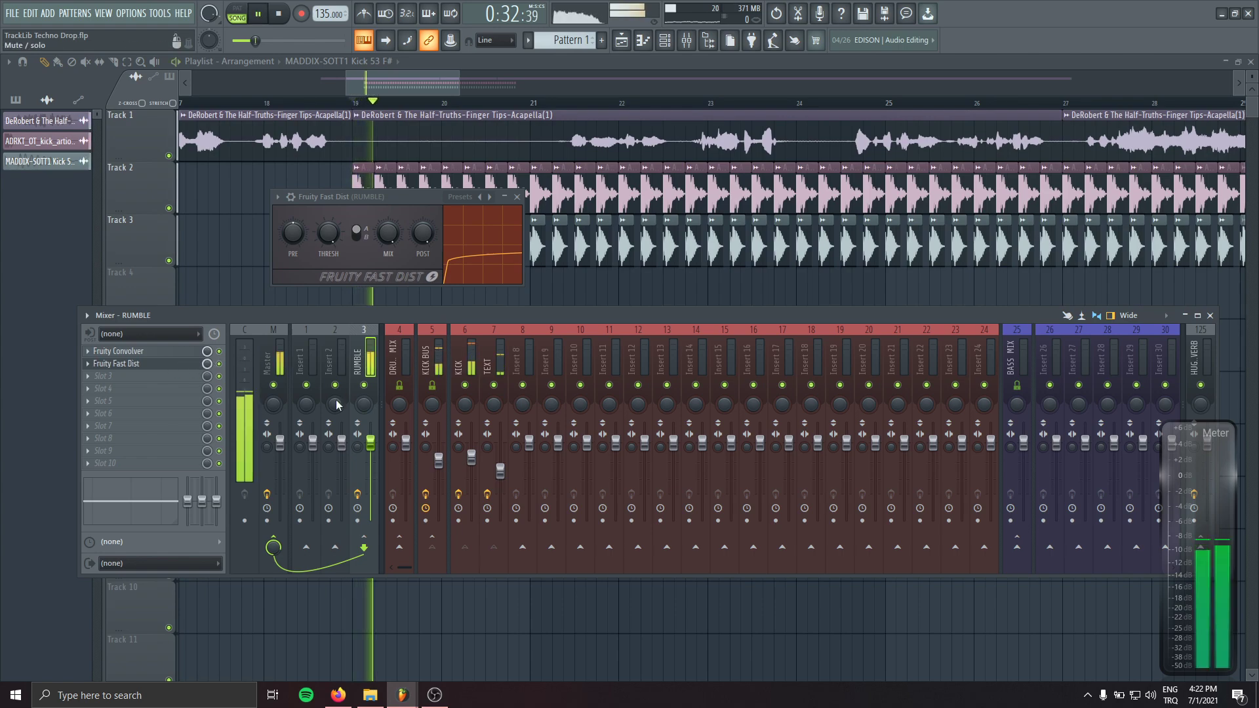
pyautogui.moveTo(293, 234); pyautogui.dragTo(295, 228)
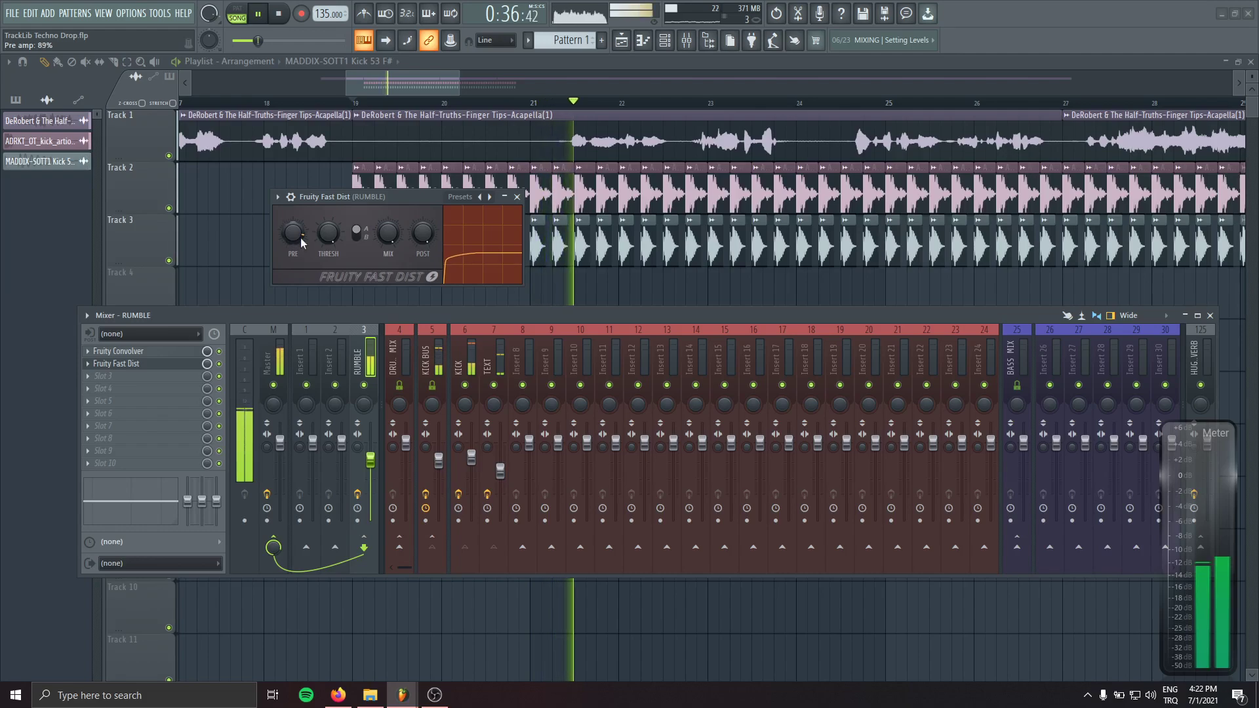
pyautogui.press('space')
pyautogui.click(516, 197)
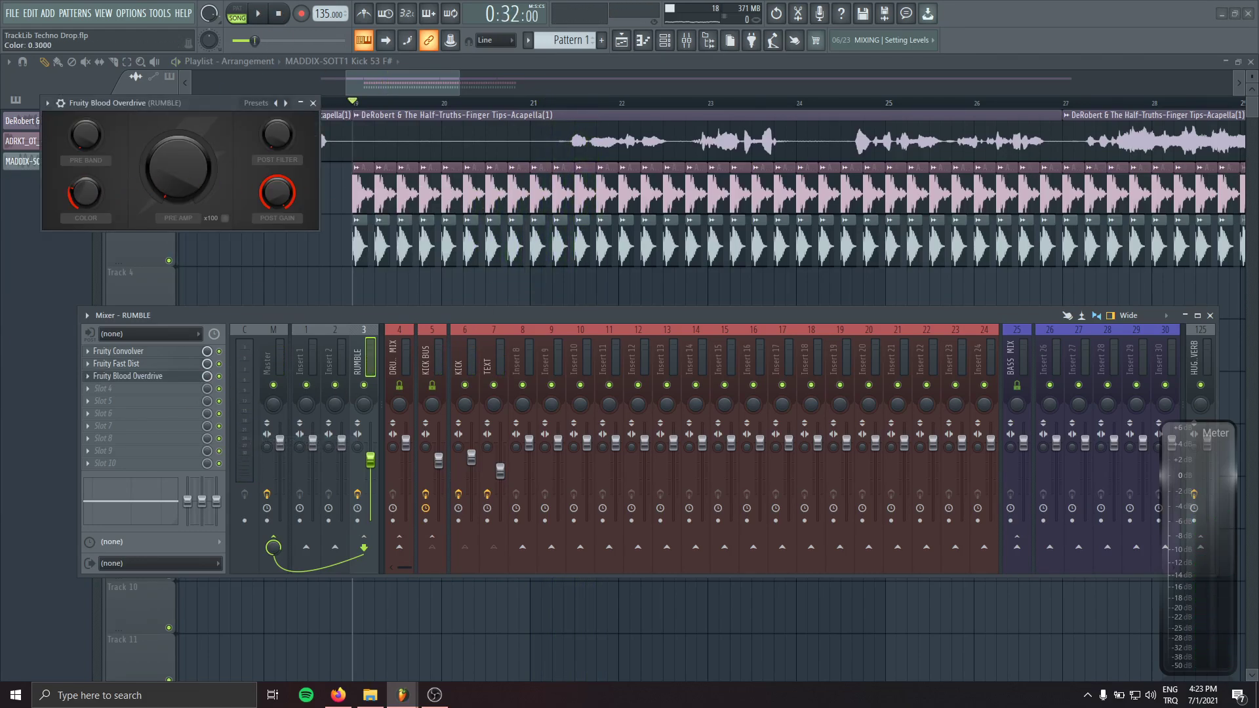
# - Raise the Fruity Blood Overdrive pre amp on the RUMBLE insert to about 0.23 during playback
pyautogui.press('space')
pyautogui.moveTo(164, 103); pyautogui.dragTo(266, 186)
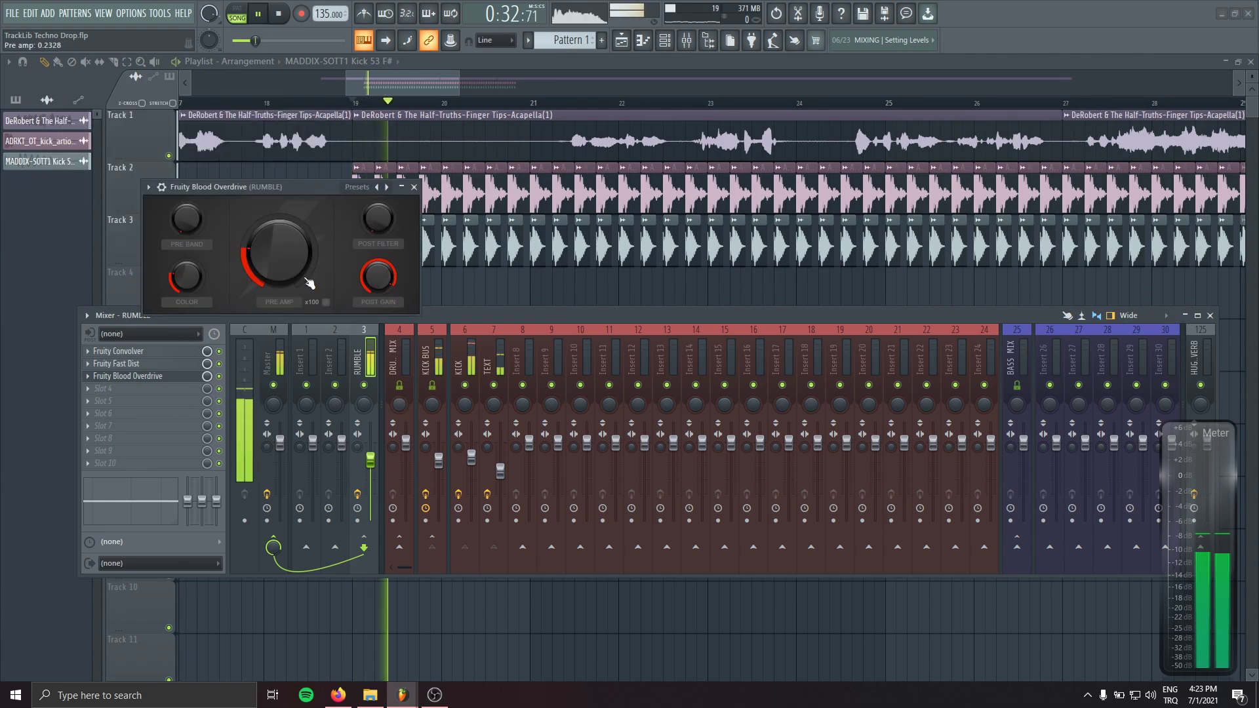
pyautogui.moveTo(278, 251); pyautogui.dragTo(279, 236)
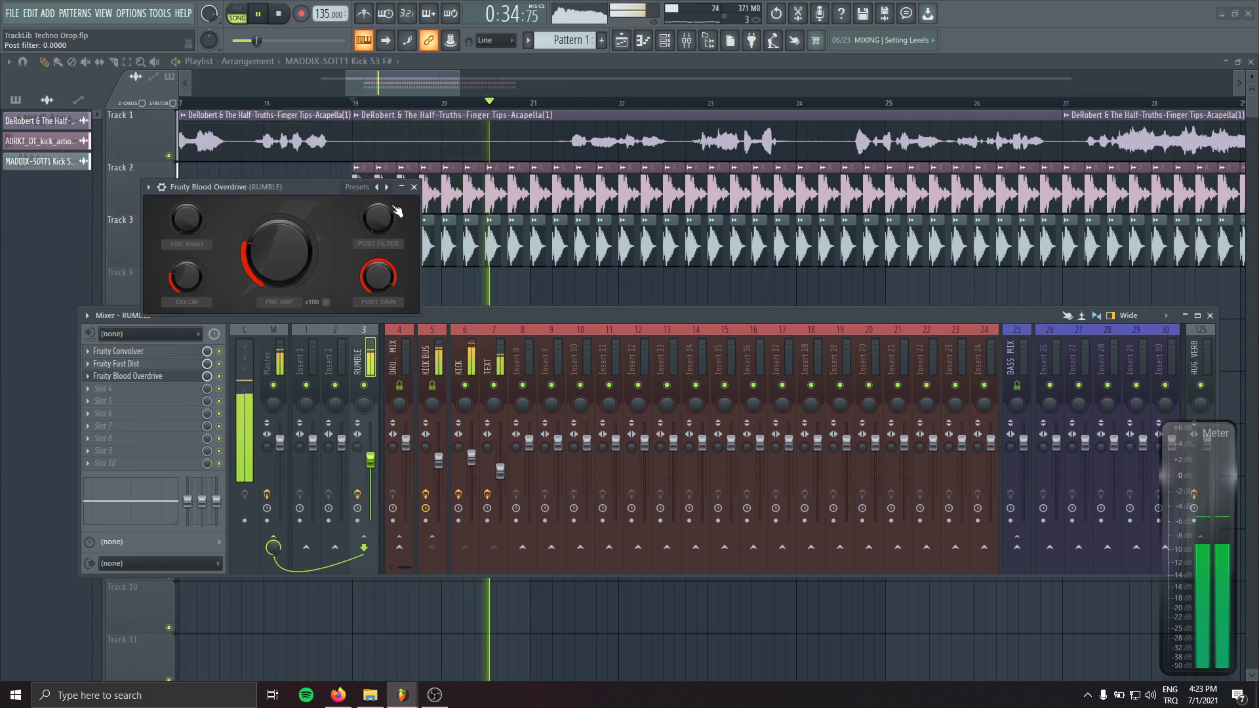
pyautogui.click(413, 187)
pyautogui.click(276, 14)
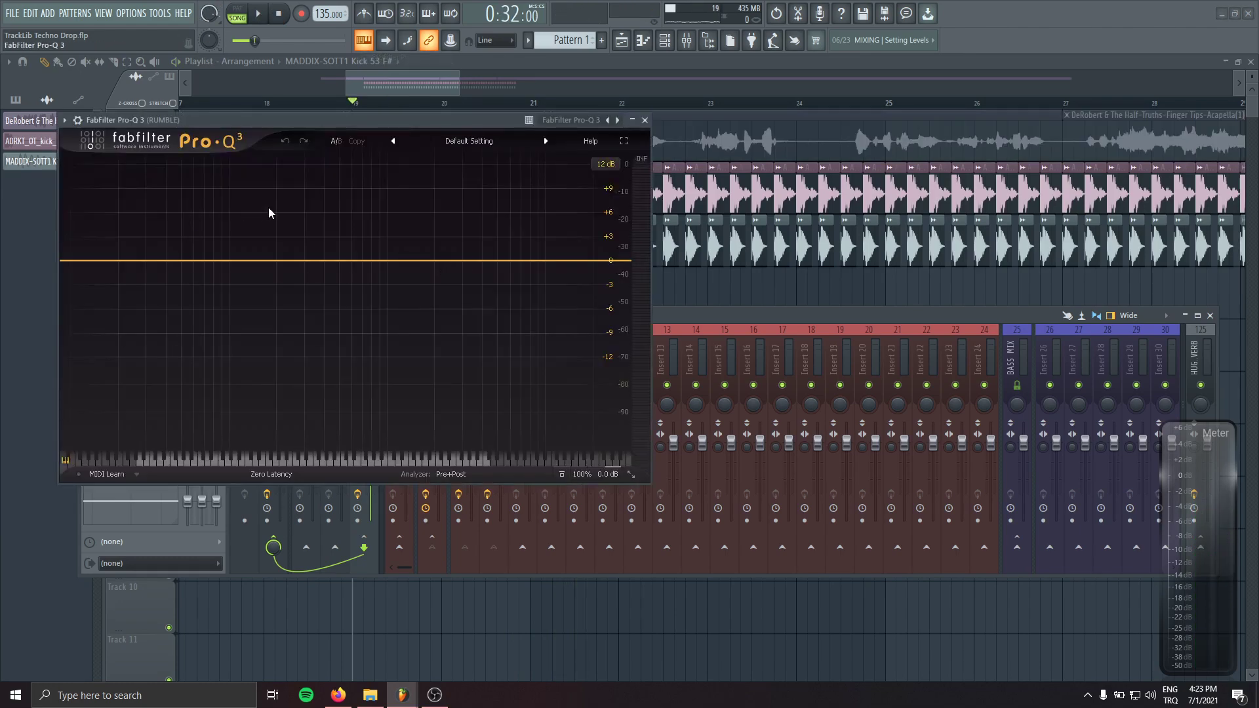
# - Load FabFilter Pro-Q 3 and Fruity Delay 3 on RUMBLE, setting the delay's output wet to 68.7% and feedback level to 75.4%
pyautogui.moveTo(447, 120); pyautogui.dragTo(790, 168)
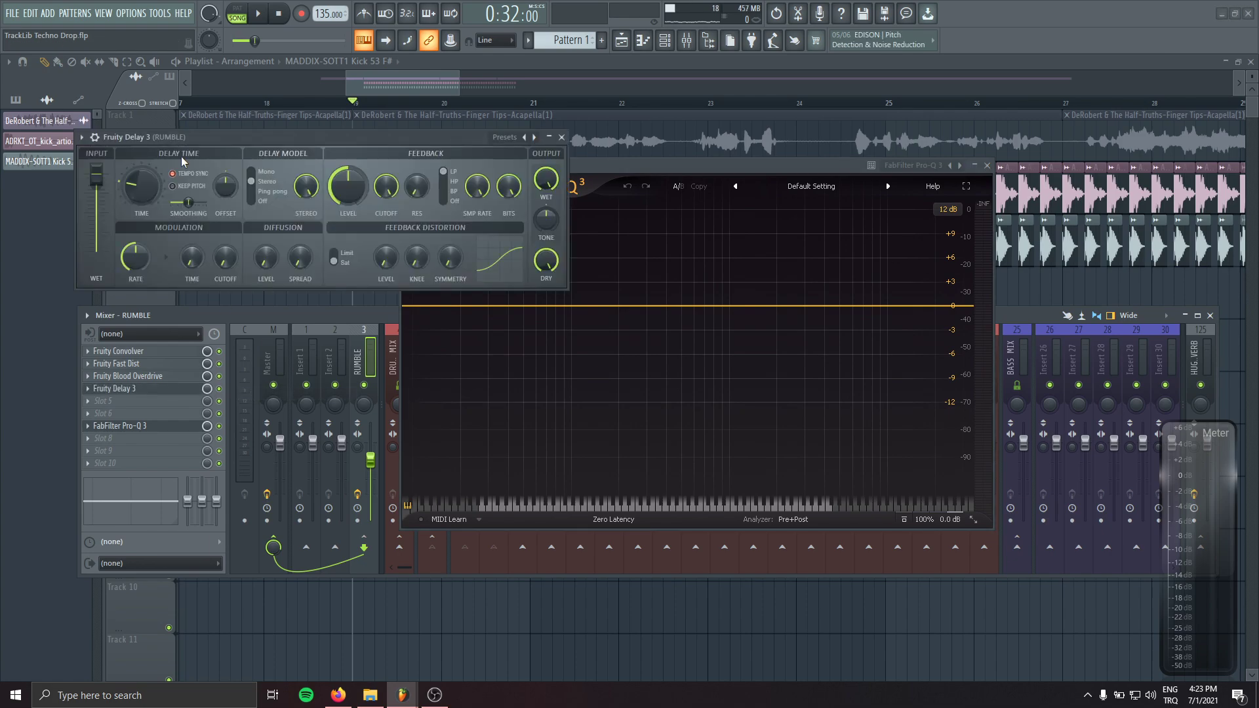
pyautogui.moveTo(194, 138); pyautogui.dragTo(283, 232)
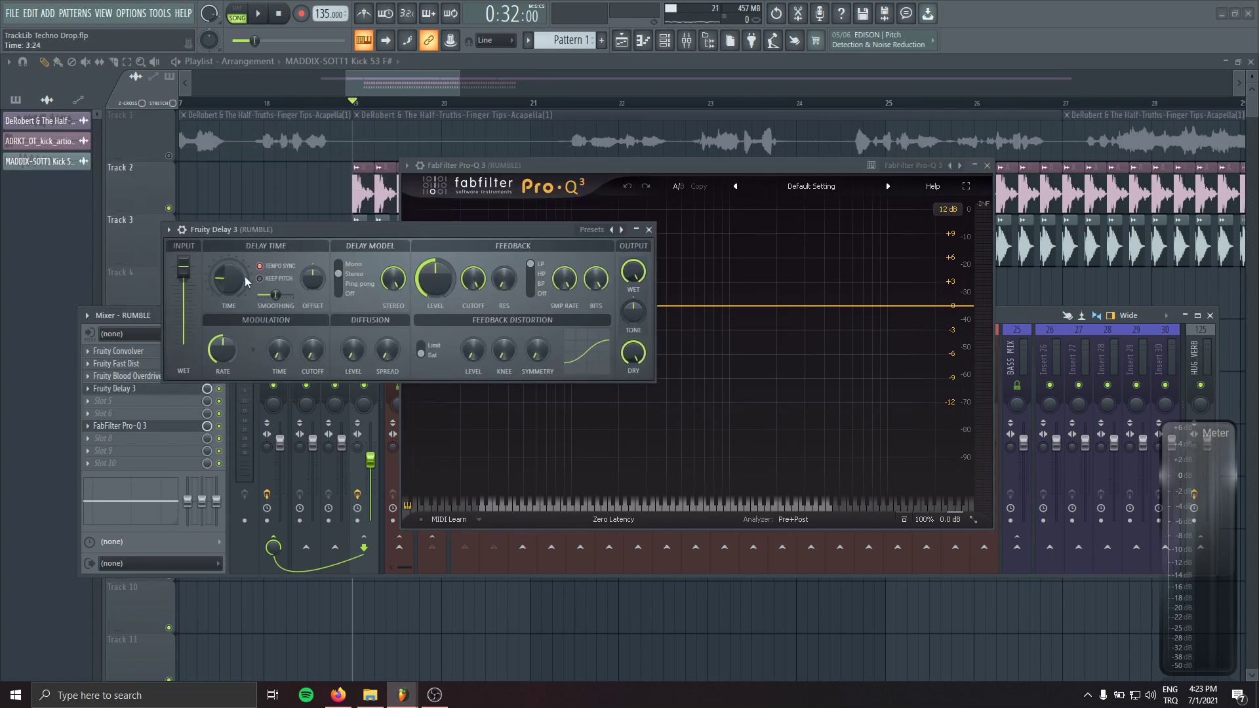
pyautogui.moveTo(313, 230); pyautogui.dragTo(282, 187)
pyautogui.press('space')
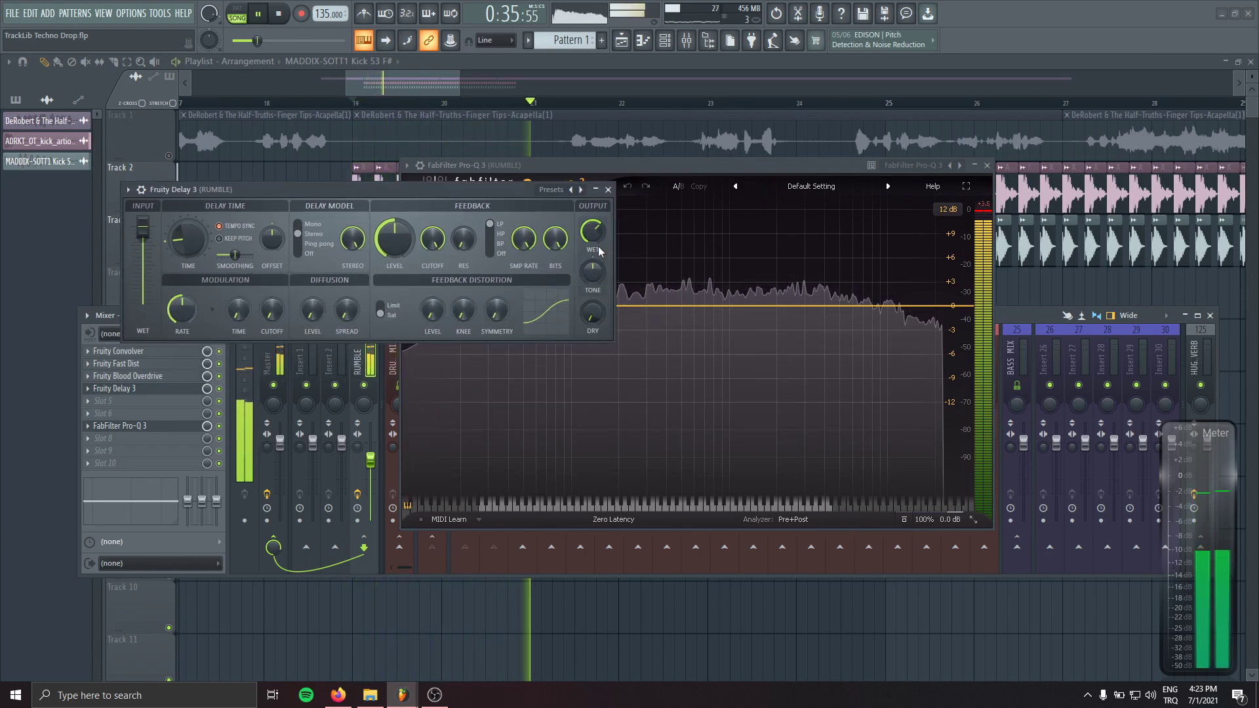
pyautogui.moveTo(593, 313); pyautogui.dragTo(592, 245)
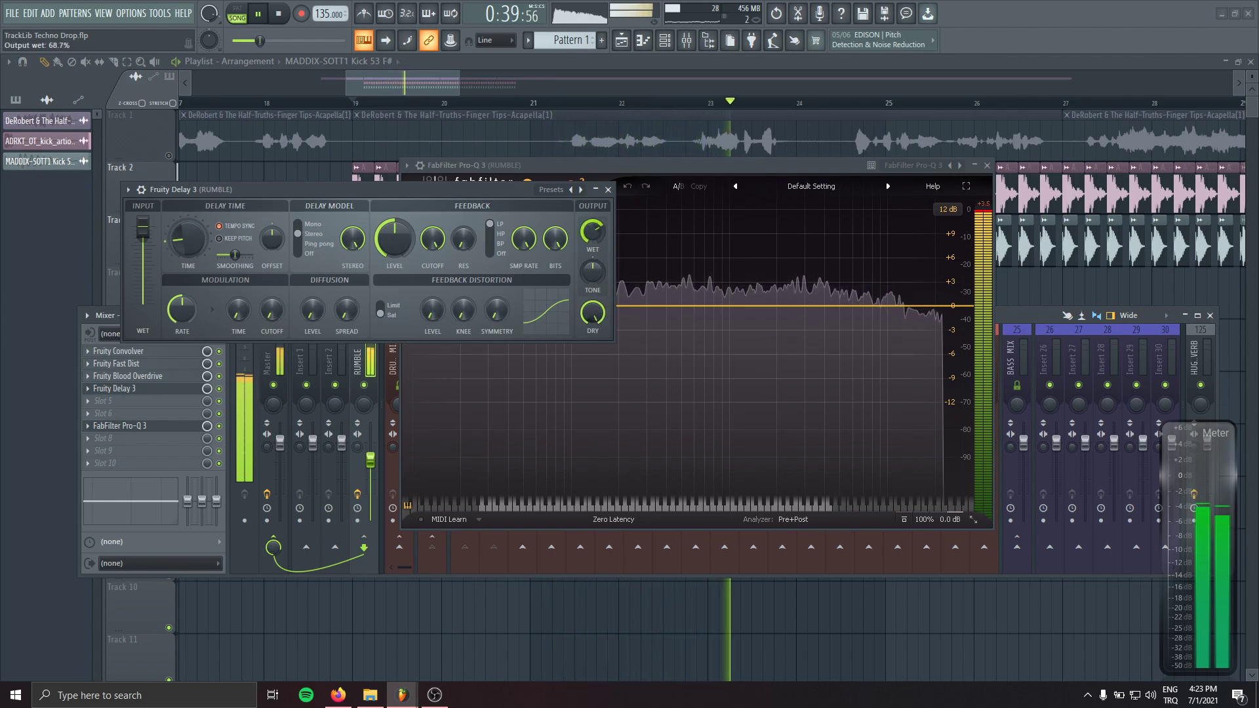
pyautogui.moveTo(392, 233); pyautogui.dragTo(392, 222)
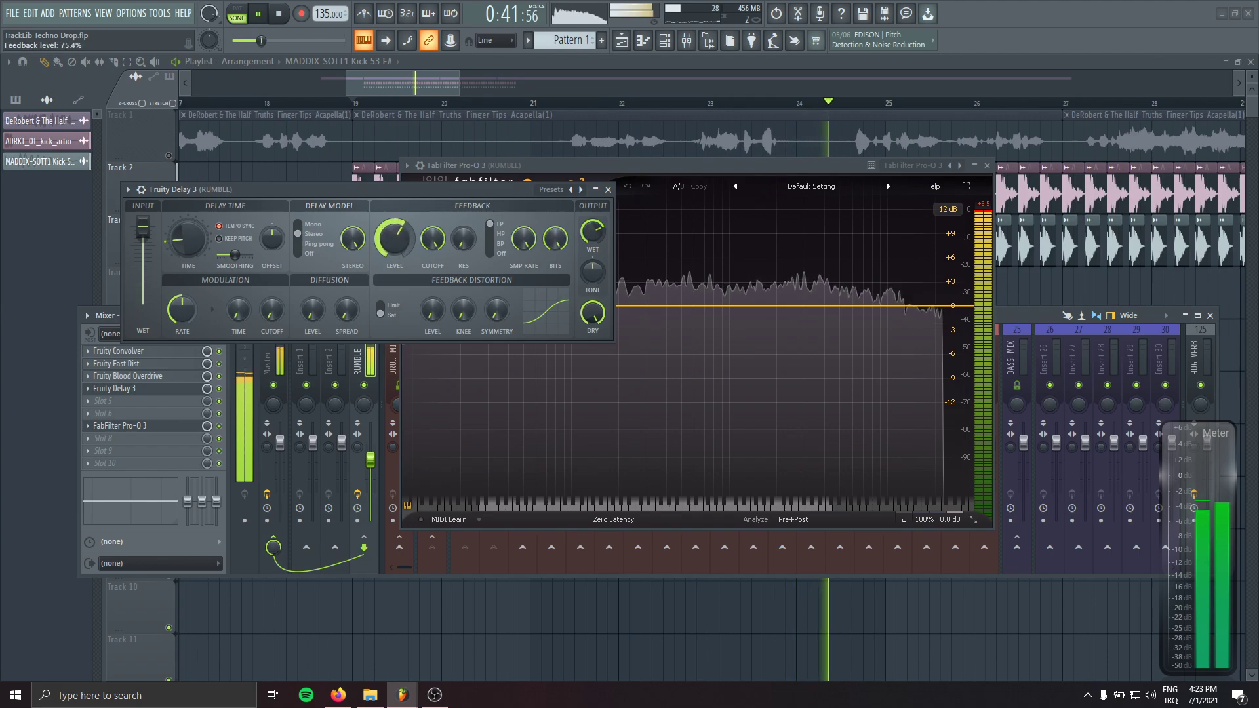
pyautogui.click(281, 9)
pyautogui.click(607, 190)
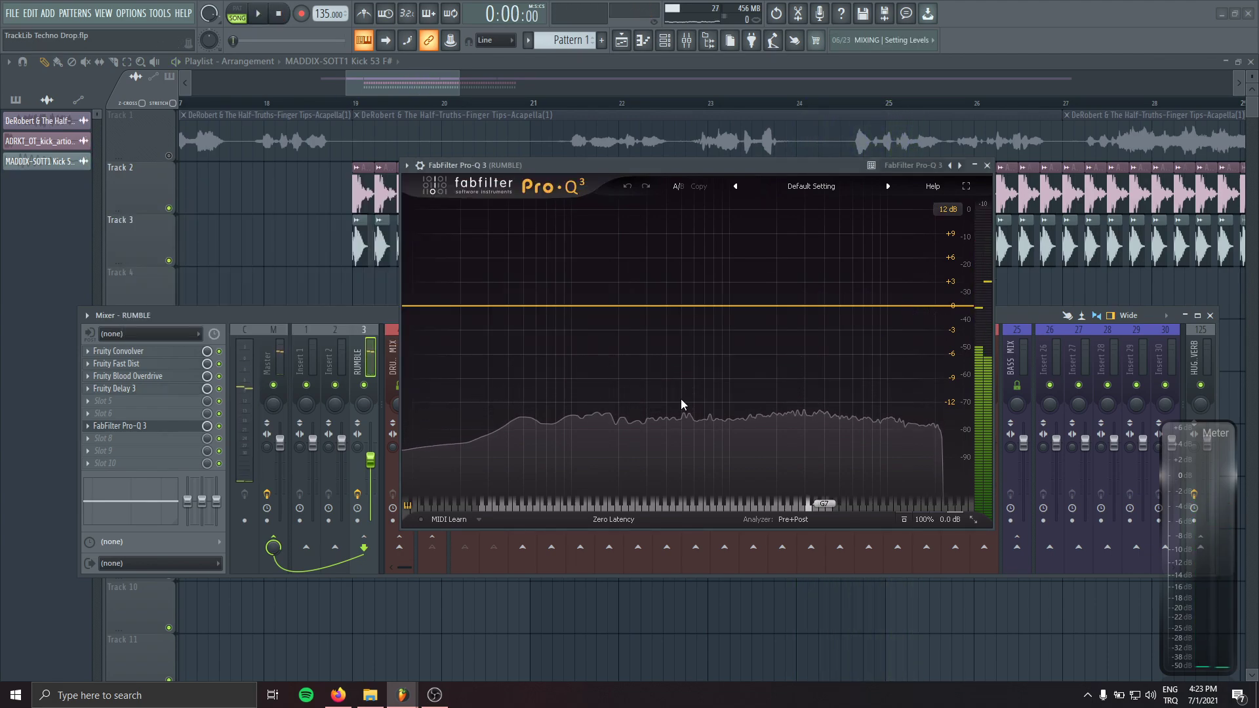
# - Add a high cut in RUMBLE's FabFilter Pro-Q 3 at 185 Hz with a 72 dB/oct slope and Q 1
pyautogui.moveTo(957, 307); pyautogui.dragTo(616, 316)
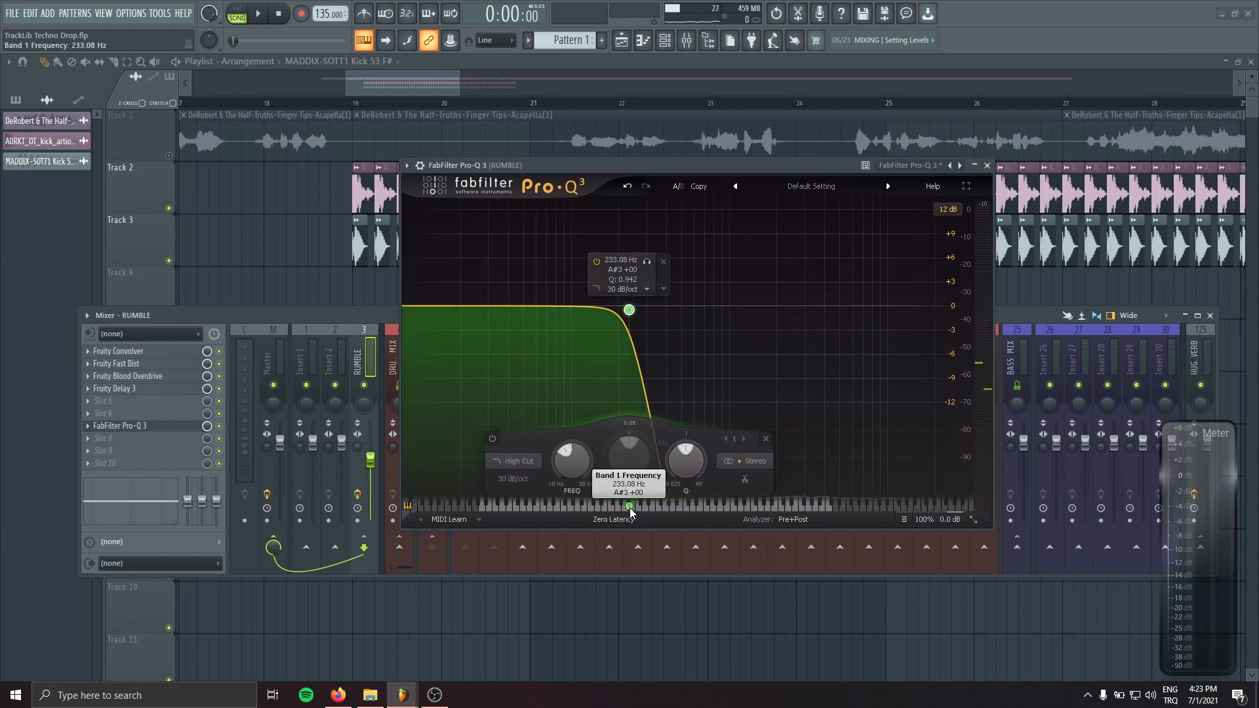
pyautogui.press('F9')
pyautogui.press('space')
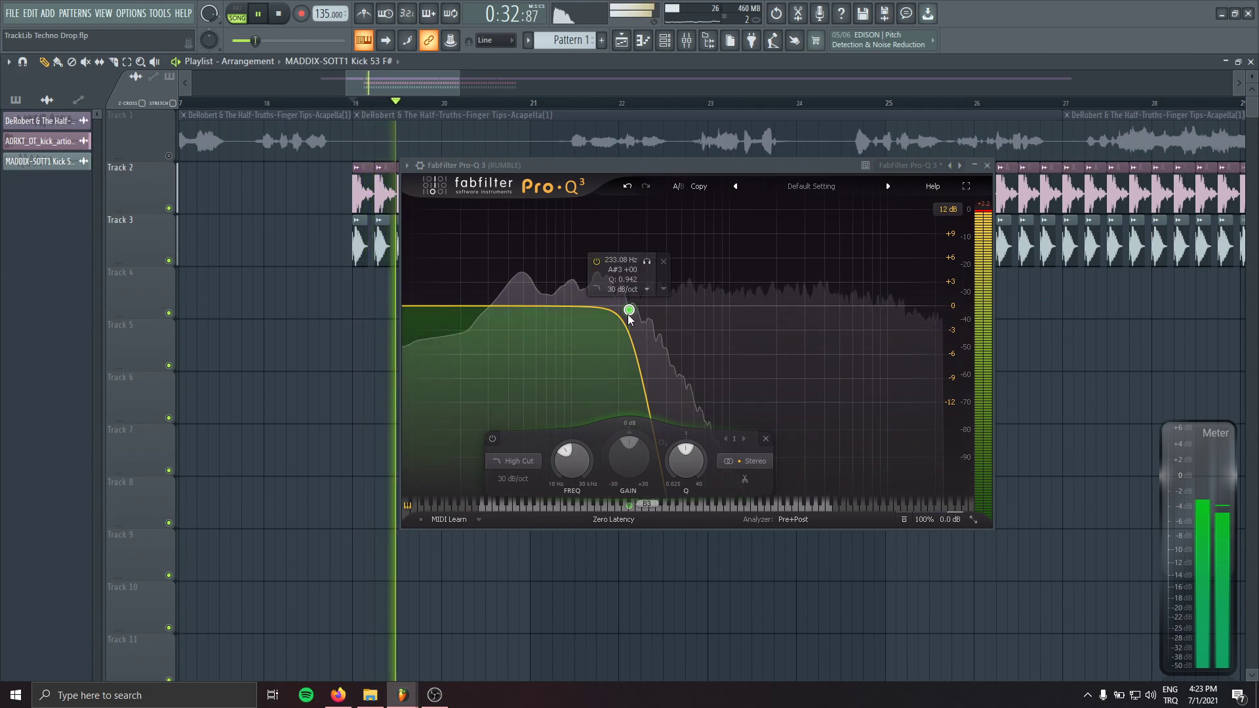
pyautogui.moveTo(629, 506)
pyautogui.mouseDown()
pyautogui.moveTo(595, 506)
pyautogui.moveTo(613, 508)
pyautogui.mouseUp()
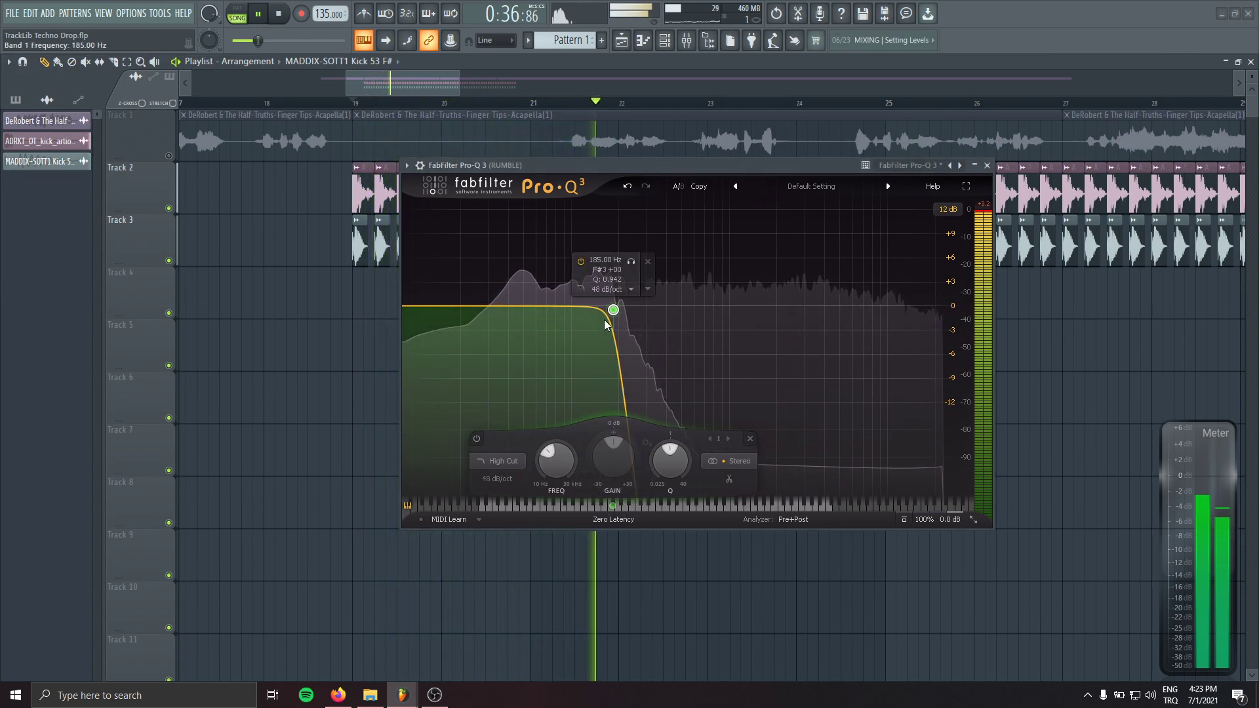
pyautogui.doubleClick(671, 461)
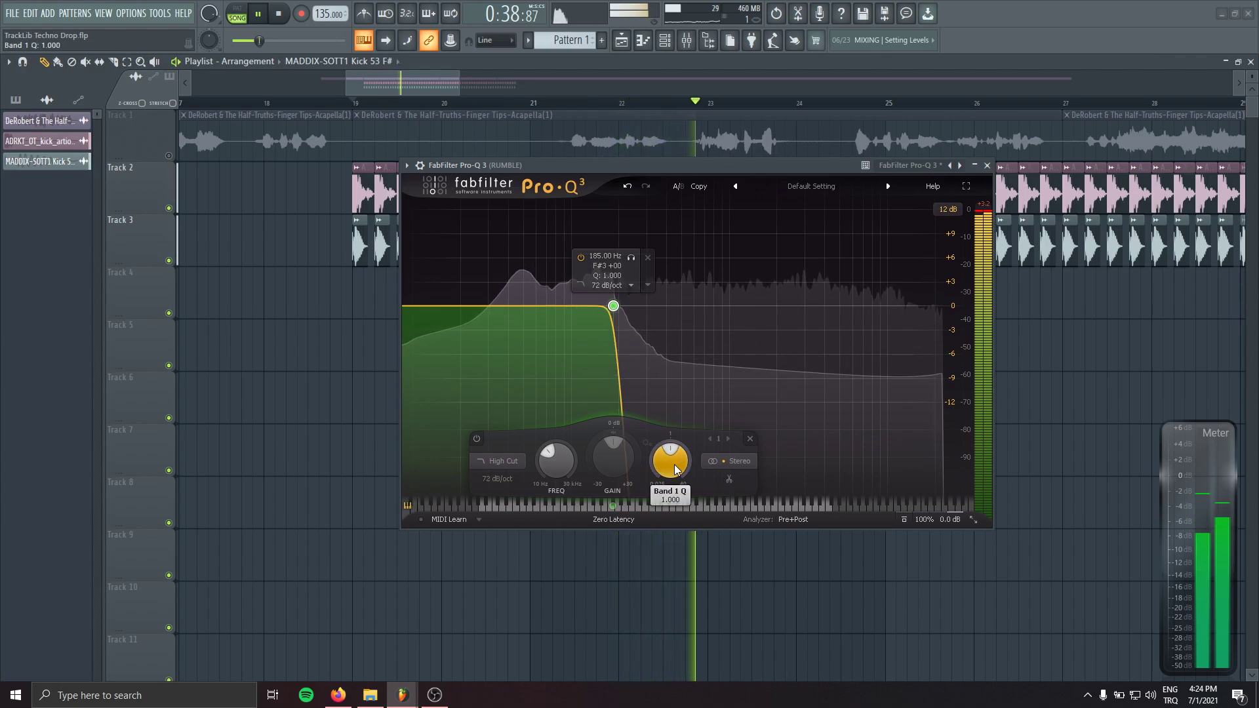
pyautogui.moveTo(616, 166); pyautogui.dragTo(515, 168)
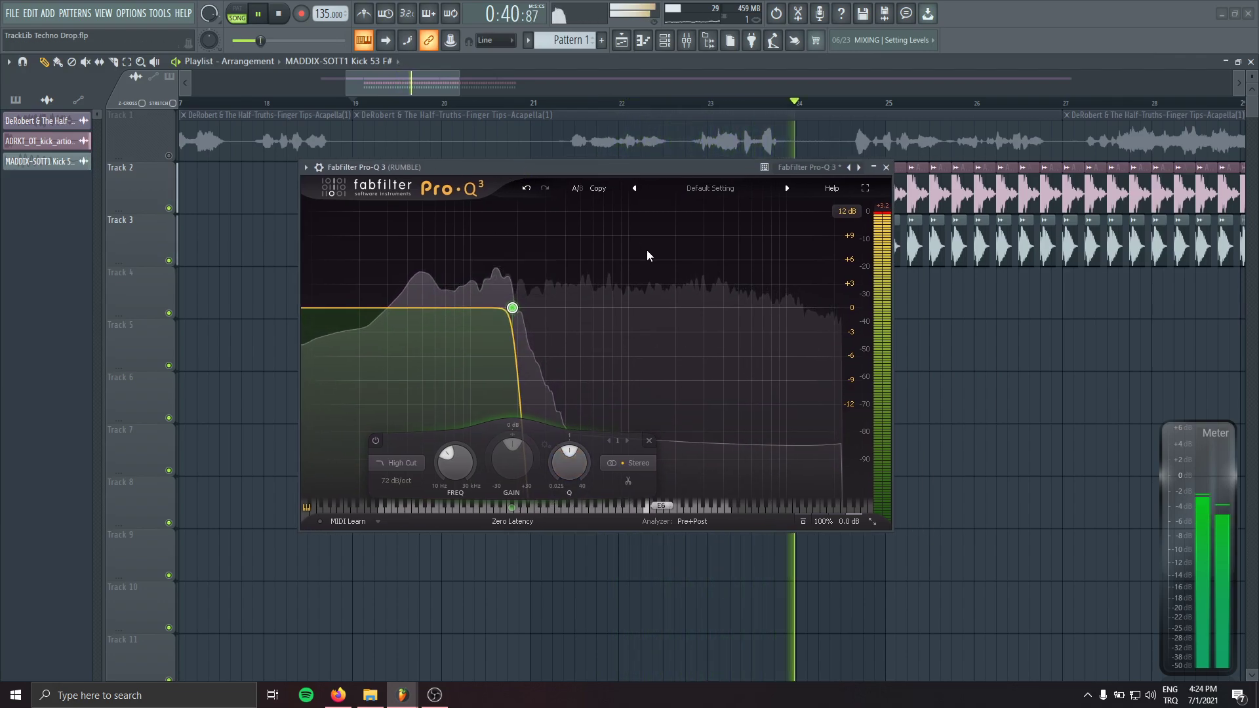
pyautogui.press('space')
pyautogui.click(280, 14)
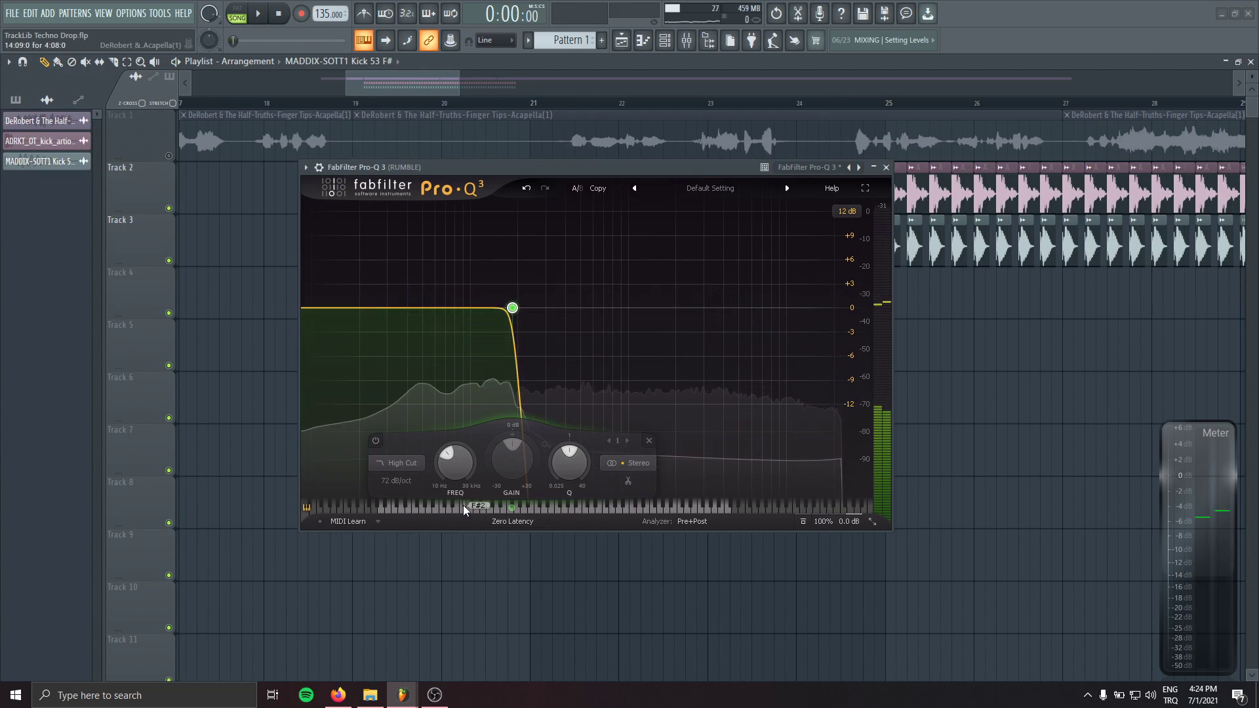
# - Add a bell band at 92.5 Hz (F#2) with about +4.2 dB gain and narrow it to a Q of about 8.4
pyautogui.doubleClick(464, 308)
pyautogui.moveTo(463, 308); pyautogui.dragTo(464, 274)
pyautogui.scroll(5, 462, 273)
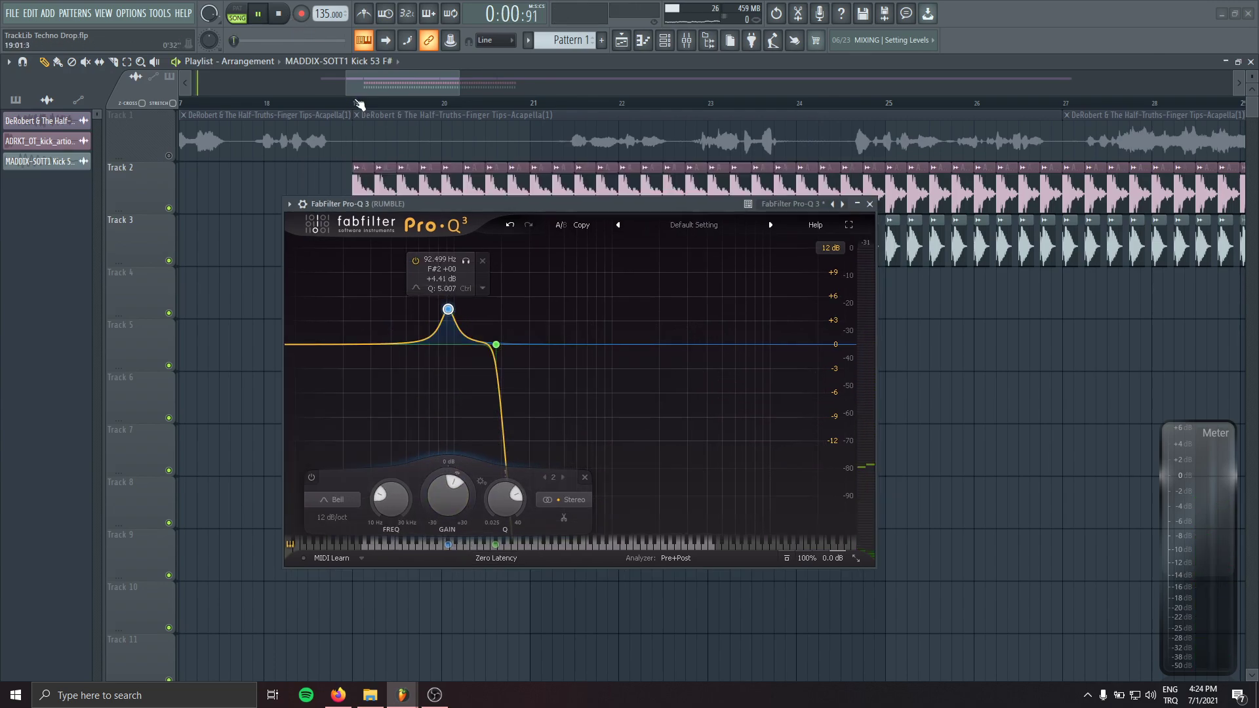
pyautogui.press('space')
pyautogui.moveTo(448, 309)
pyautogui.mouseDown()
pyautogui.moveTo(447, 289)
pyautogui.moveTo(448, 310)
pyautogui.mouseUp()
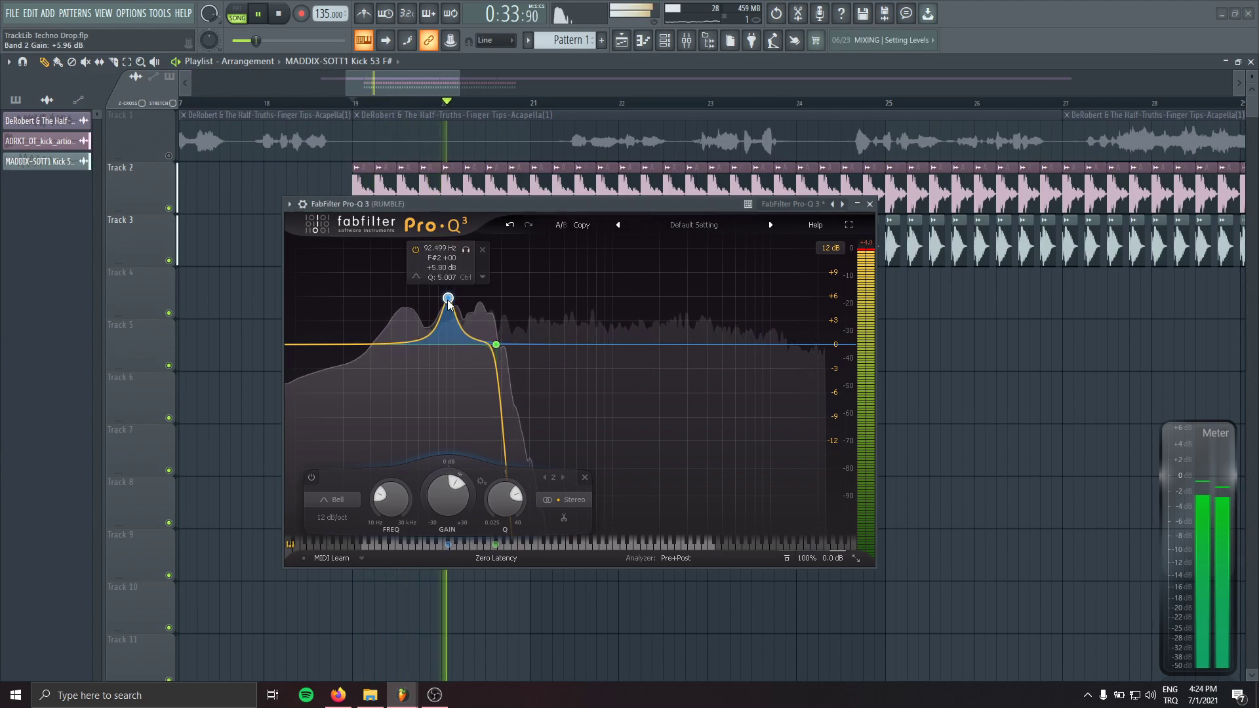
pyautogui.scroll(4, 449, 312)
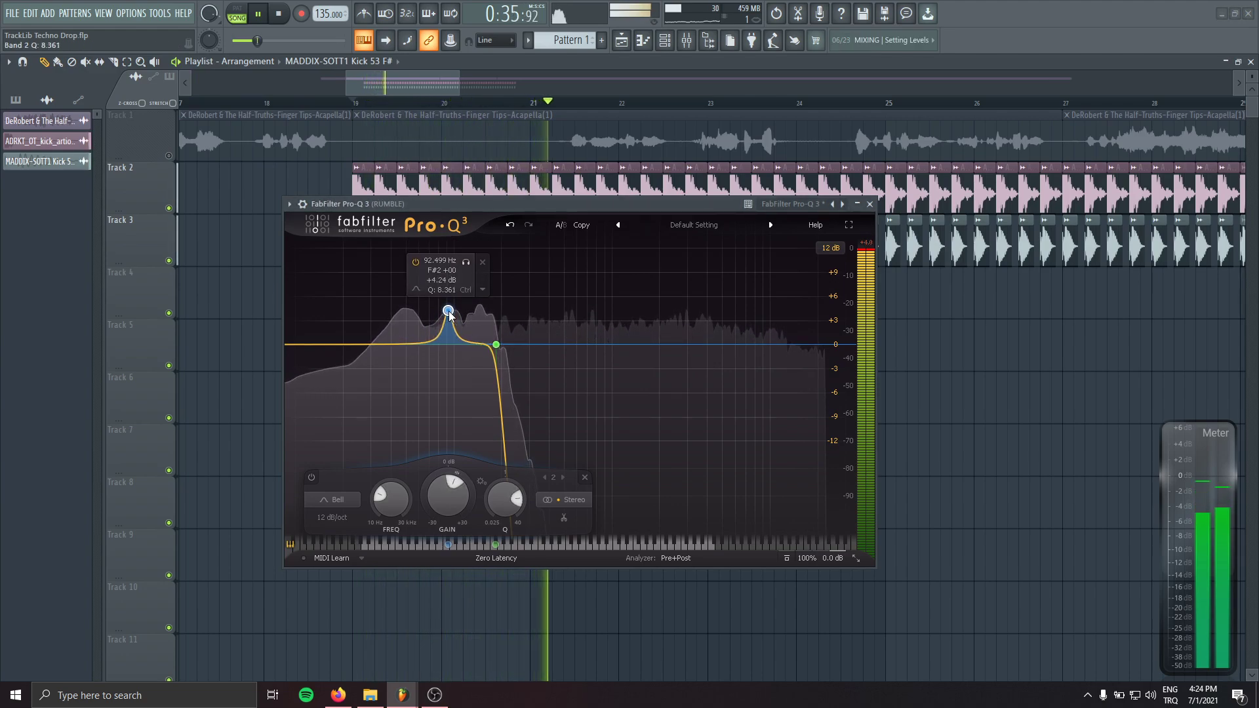
# - Set the F#2 bell's Q to about 7.56, compare it bypassed and enabled, and raise its gain to +5.39 dB
pyautogui.scroll(-1, 449, 311)
pyautogui.rightClick(449, 311)
pyautogui.click(455, 319)
pyautogui.rightClick(449, 312)
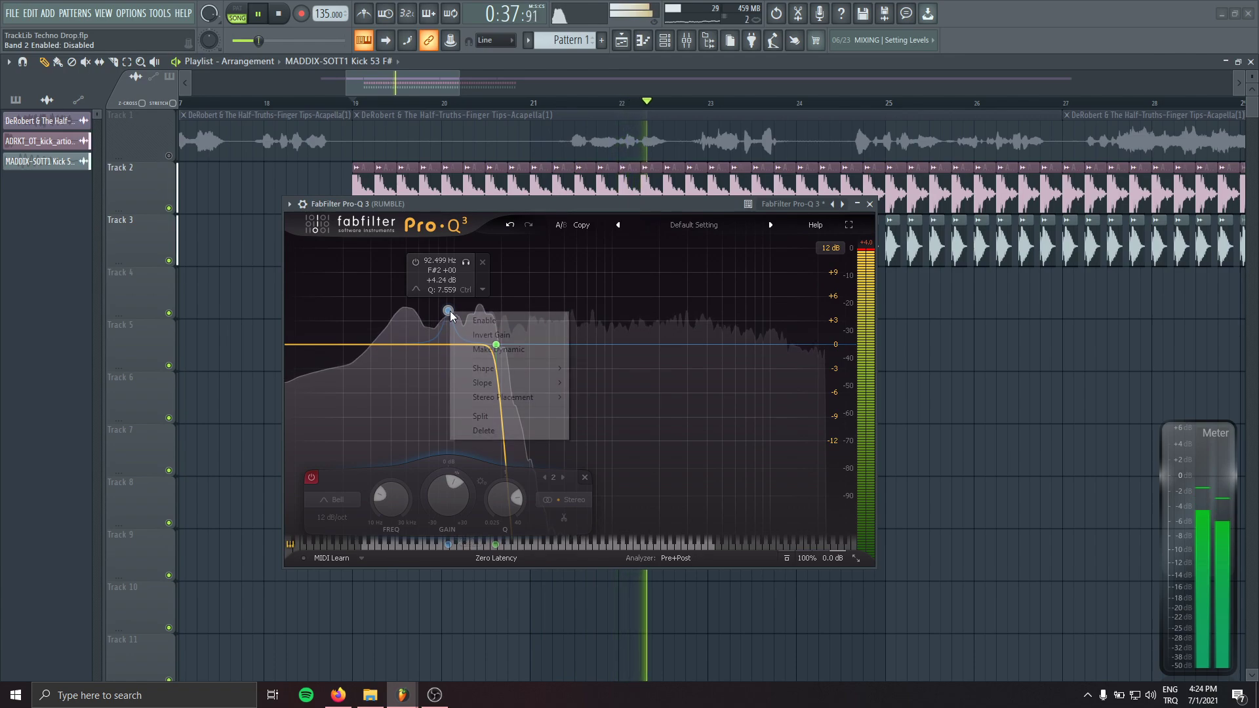
pyautogui.click(455, 319)
pyautogui.moveTo(448, 310); pyautogui.dragTo(448, 303)
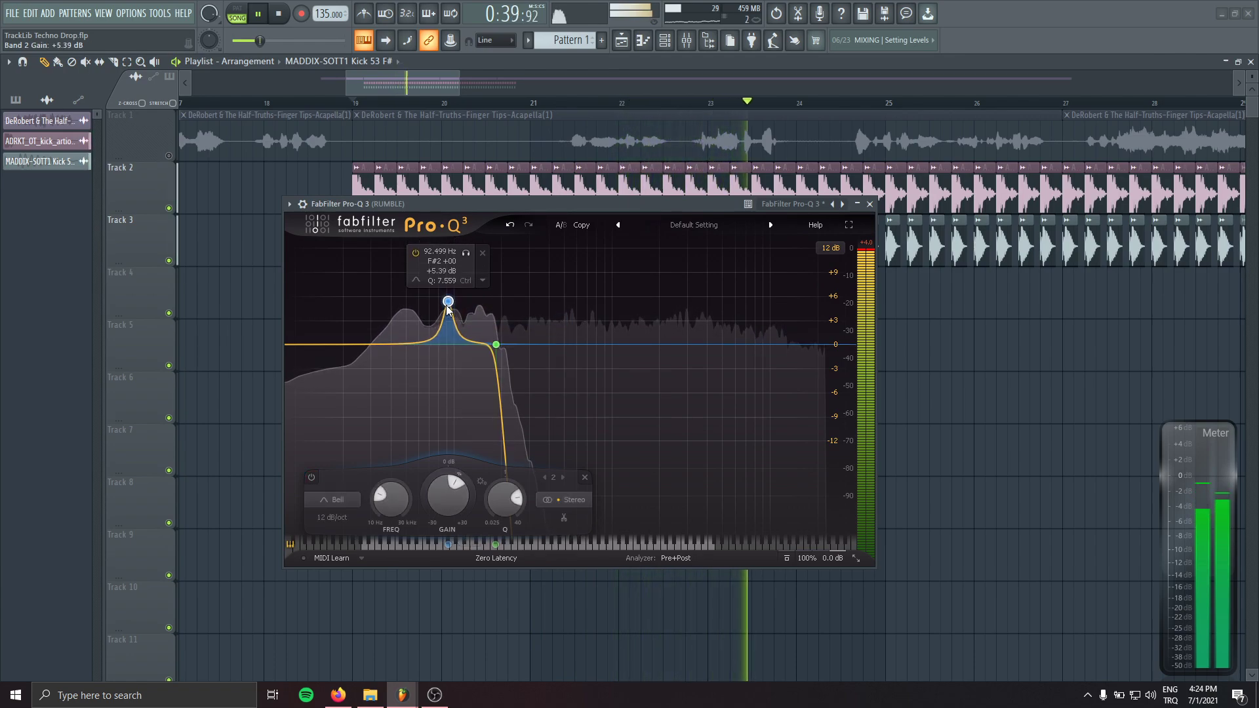
# - Add a broad low bell at about +1.1 dB and move the high cut up to 246.94 Hz
pyautogui.moveTo(392, 333); pyautogui.dragTo(399, 336)
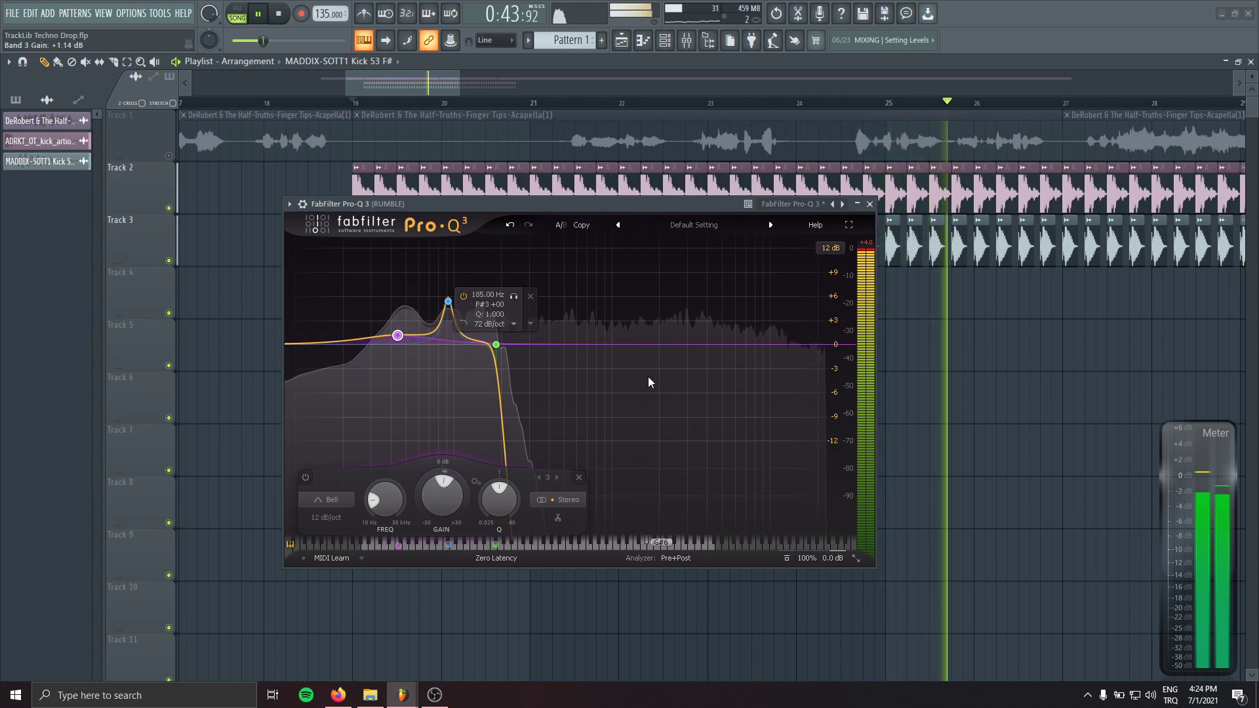
pyautogui.moveTo(496, 544); pyautogui.dragTo(516, 549)
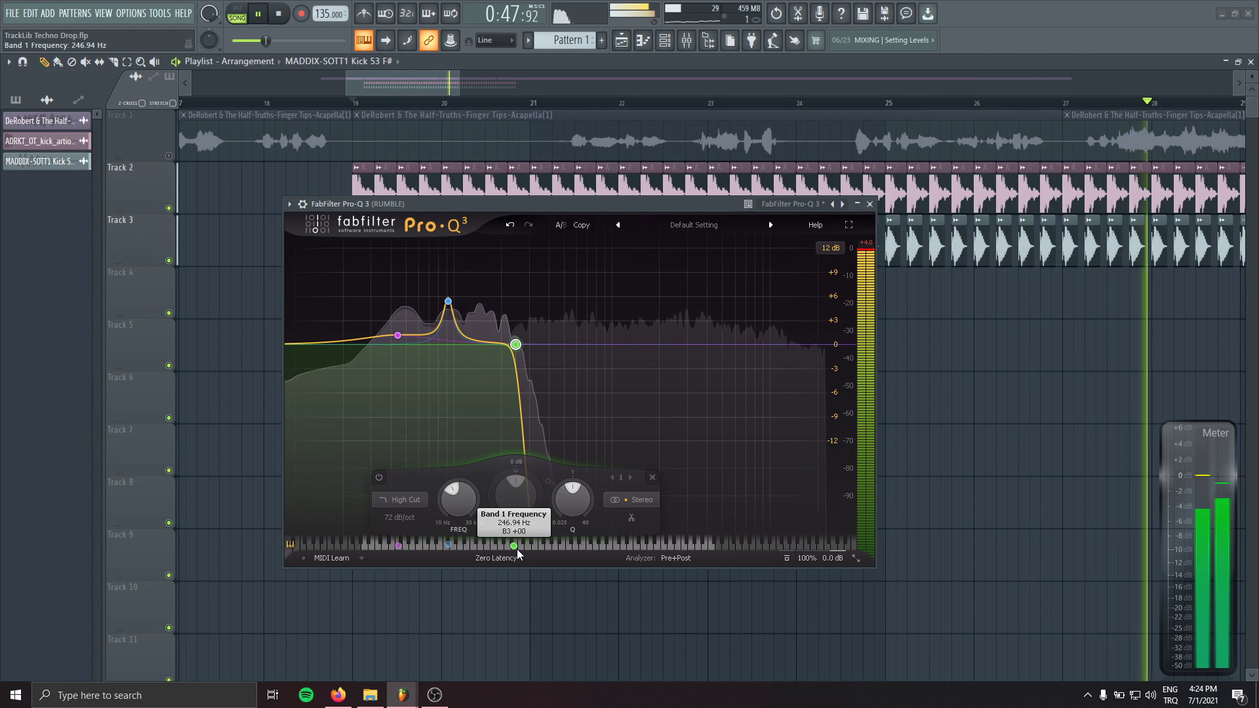
pyautogui.click(280, 13)
# - Bypass FabFilter Pro-Q 3 on RUMBLE and render bars 19 to 21 to the 32-bit float stereo WAV file RUMBLE F #.wav
pyautogui.press('F9')
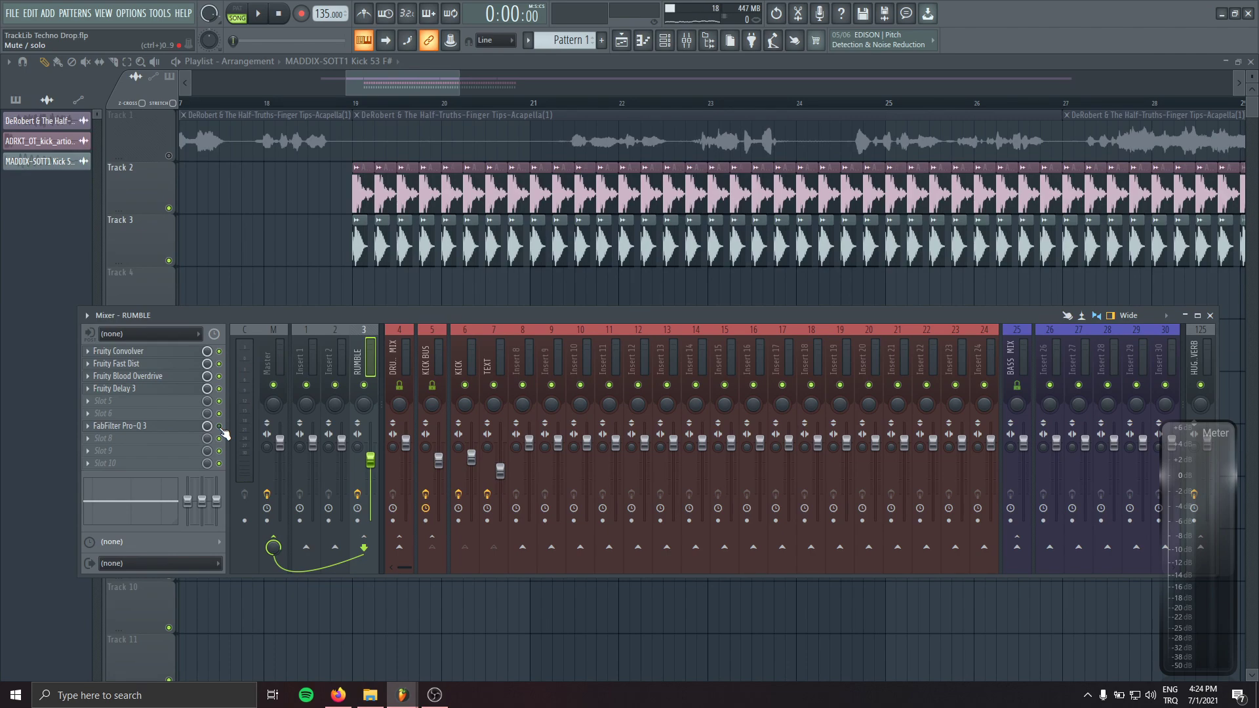
pyautogui.press('F9')
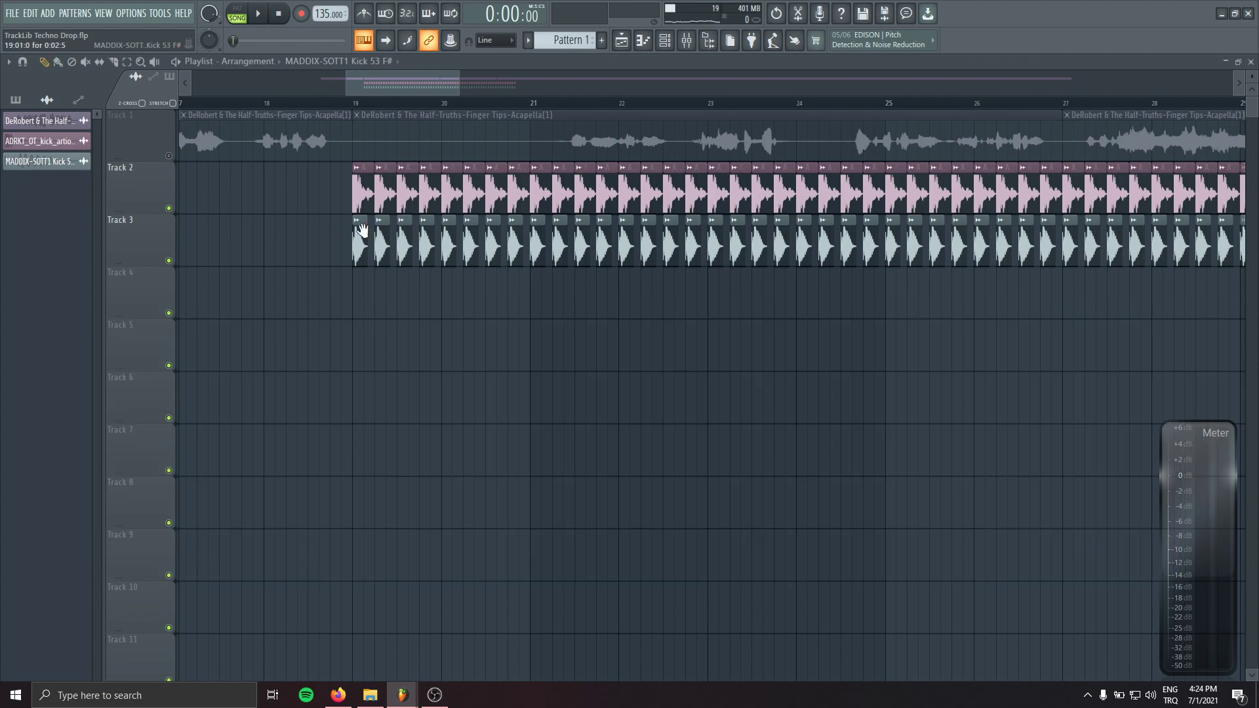
pyautogui.moveTo(362, 105); pyautogui.dragTo(532, 105)
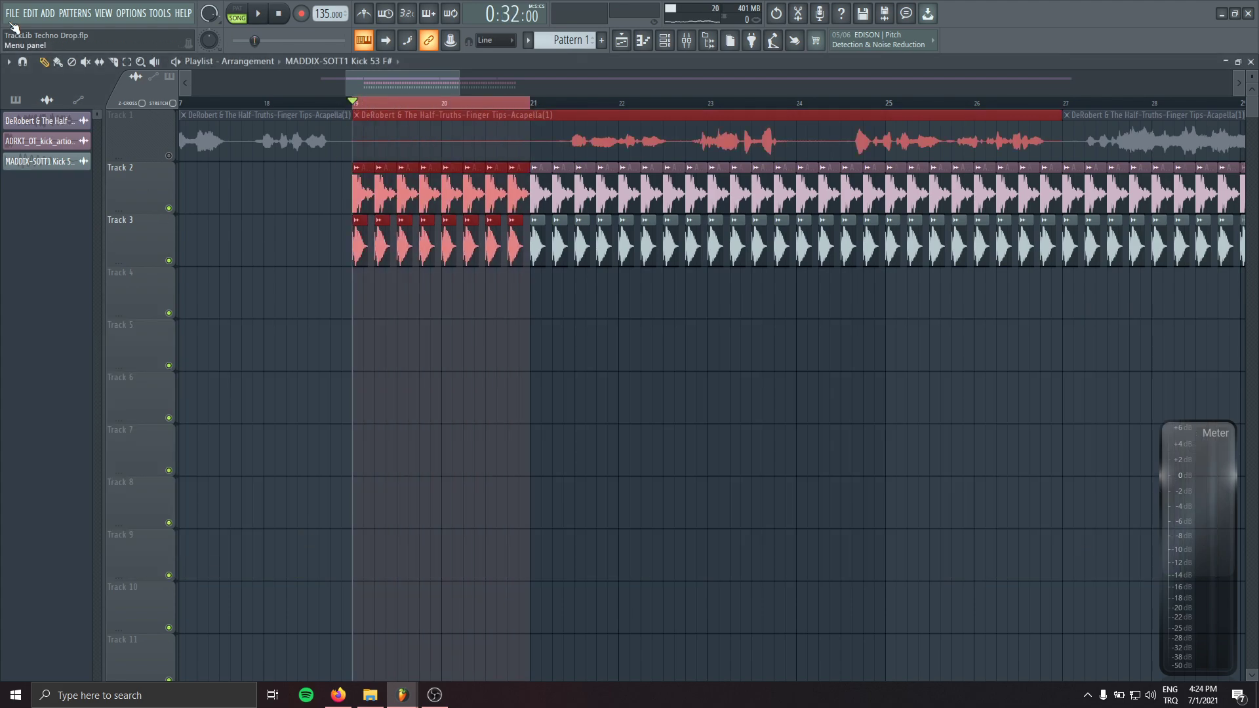
pyautogui.click(47, 13)
pyautogui.click(17, 13)
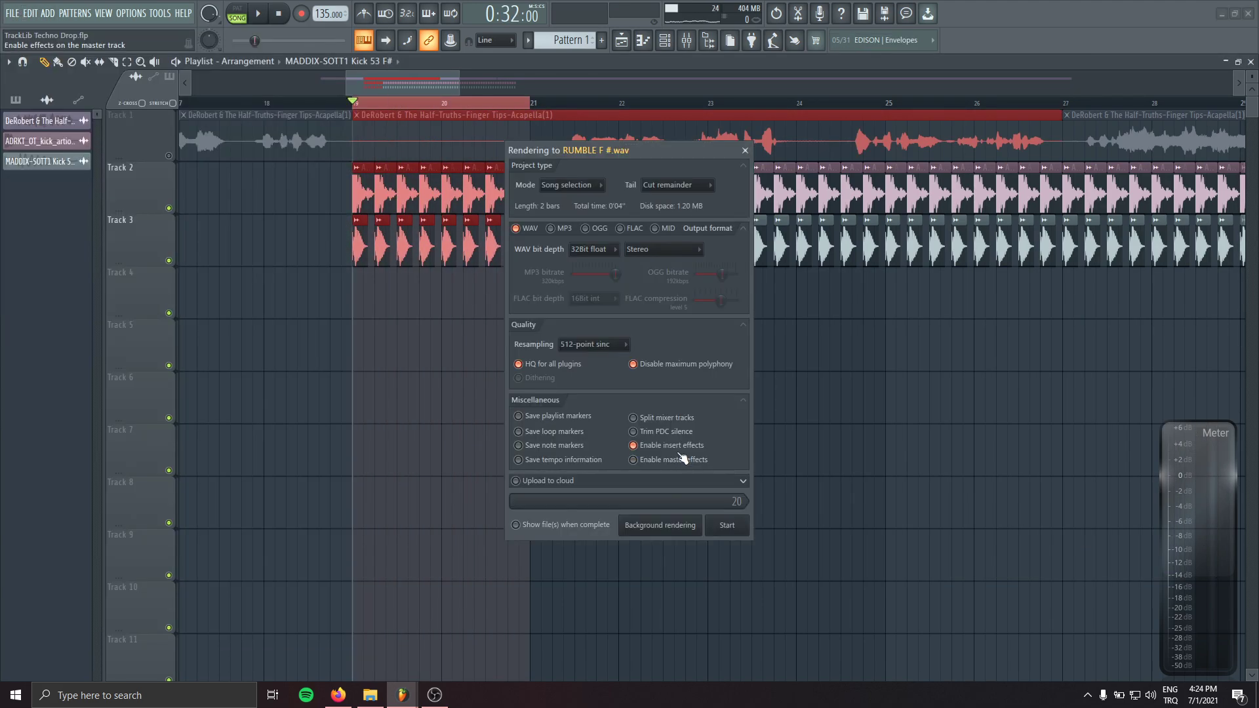
pyautogui.click(727, 525)
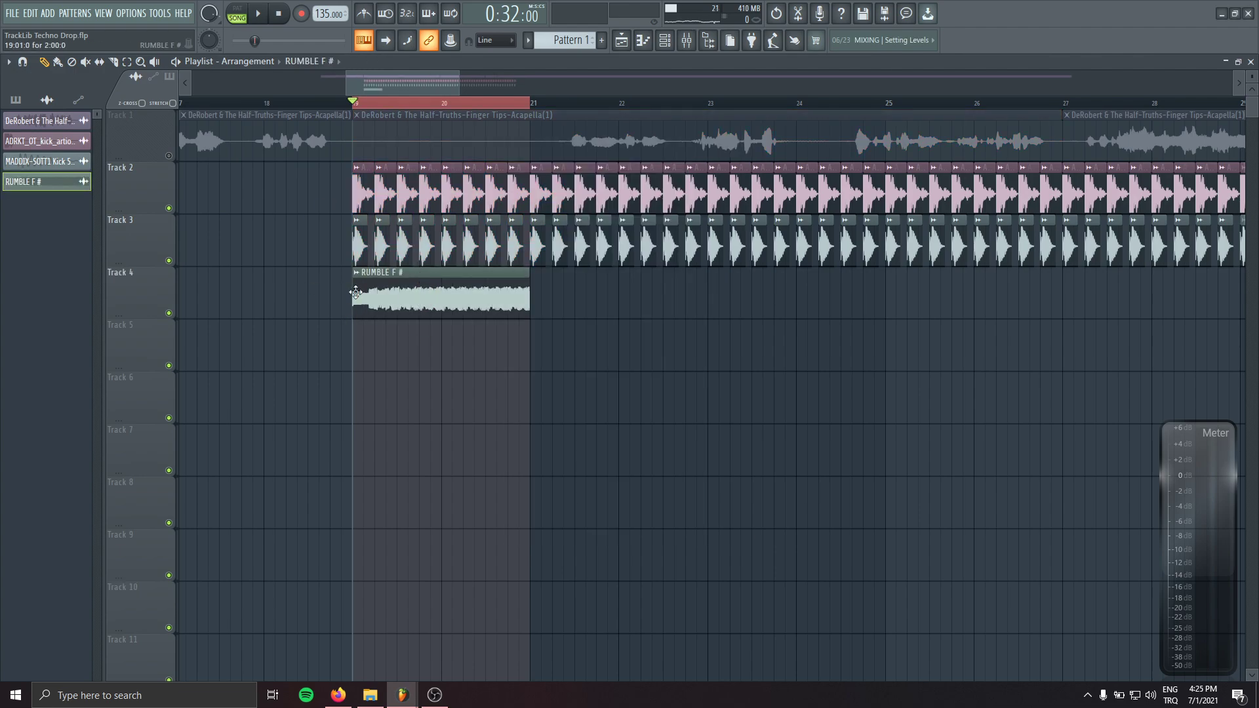
# - Solo and audition the rendered RUMBLE F # clip on Track 4, then repeat a steady one-bar slice of it up to bar 35
pyautogui.rightClick(169, 313)
pyautogui.press('space')
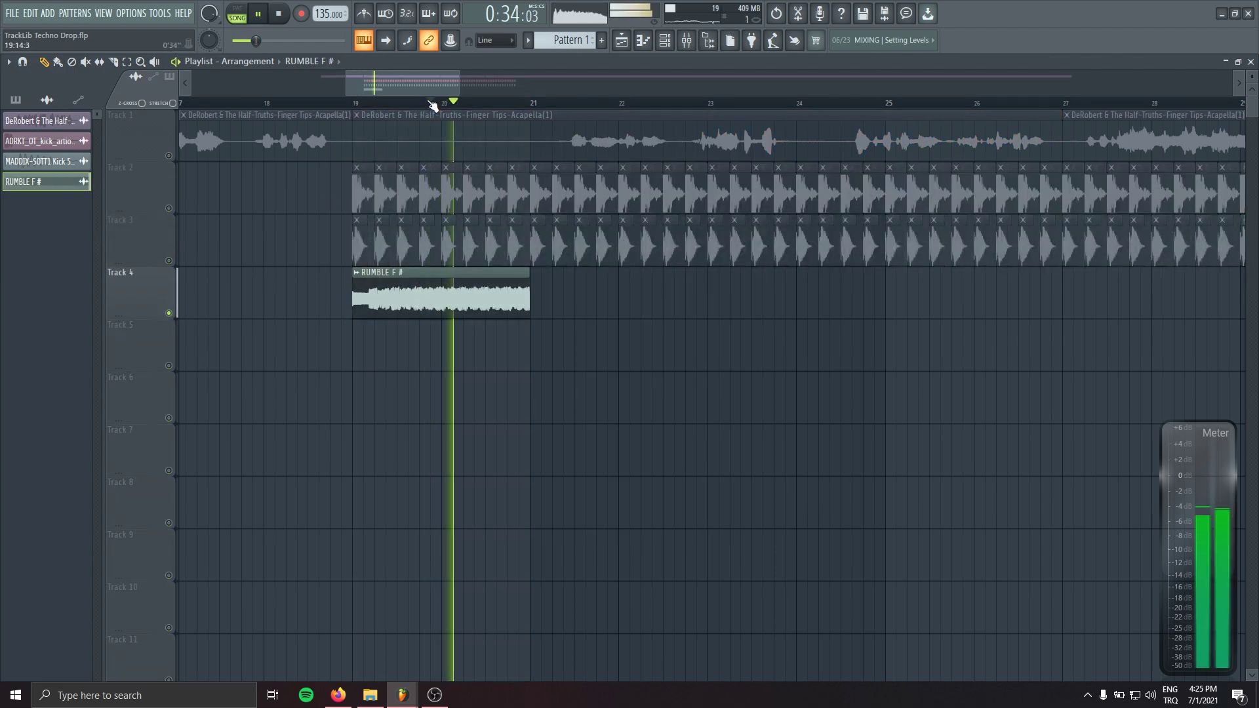
pyautogui.press('space')
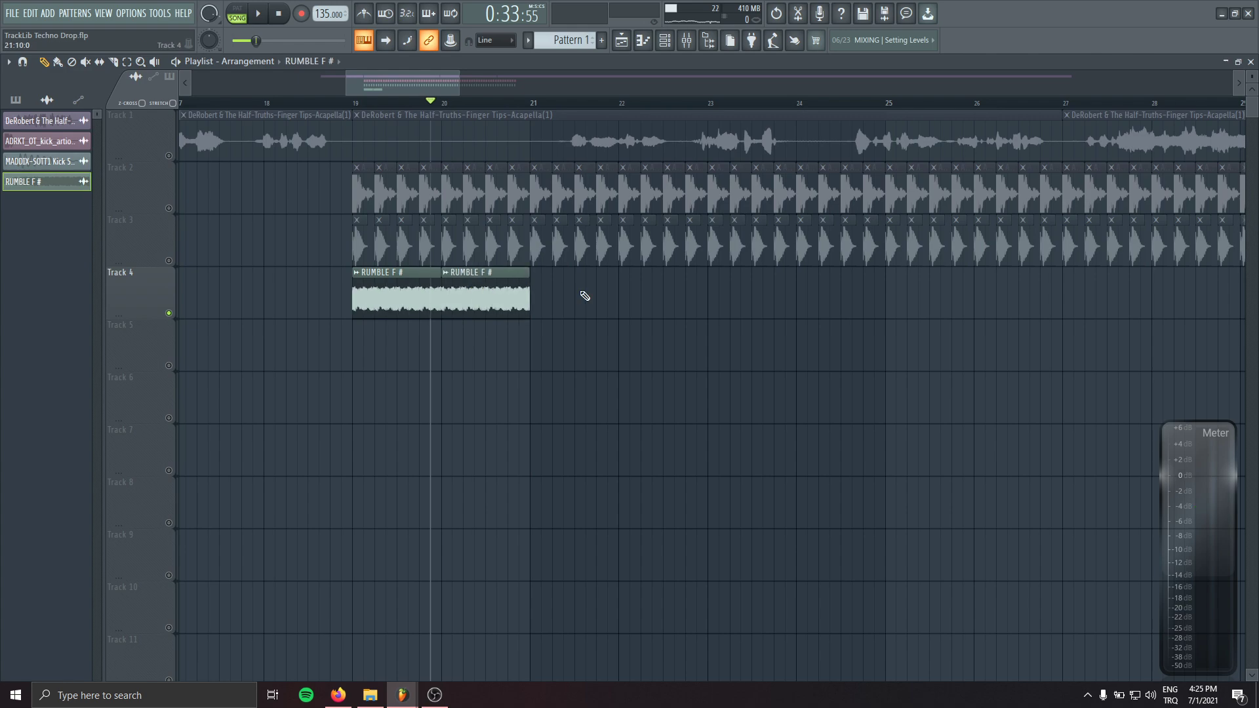
pyautogui.moveTo(585, 297); pyautogui.dragTo(549, 294)
pyautogui.scroll(-3, 623, 304)
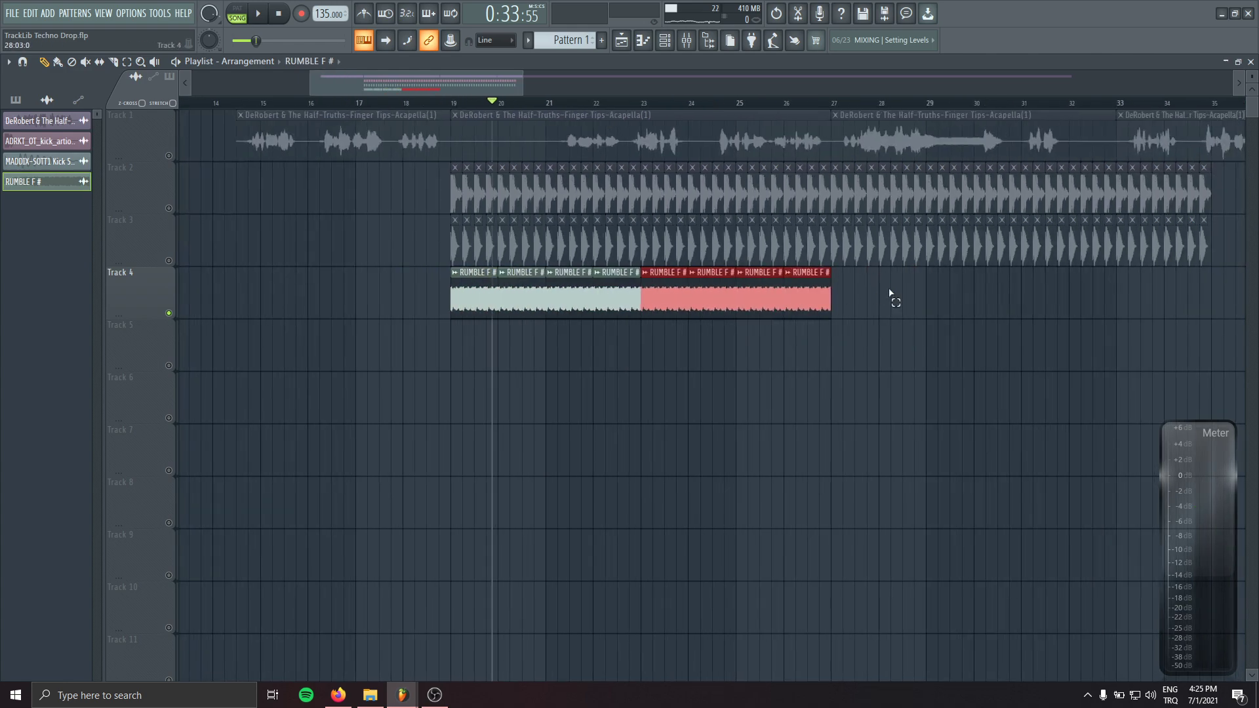
pyautogui.moveTo(887, 295); pyautogui.dragTo(851, 293)
# - Route the RUMBLE F # clip to mixer track 3 (RUMBLE) and bypass the convolver, distortion, overdrive and delay there
pyautogui.doubleClick(472, 292)
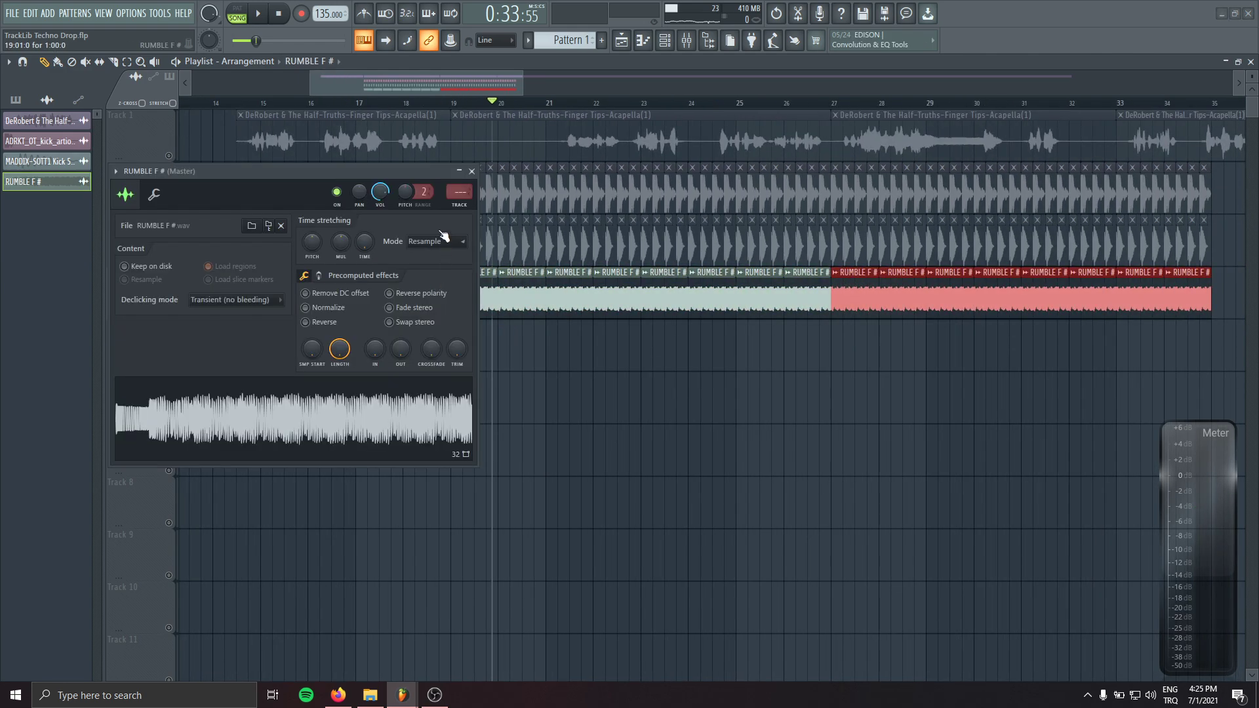
pyautogui.scroll(2, 448, 192)
pyautogui.doubleClick(449, 192)
pyautogui.moveTo(411, 172); pyautogui.dragTo(497, 455)
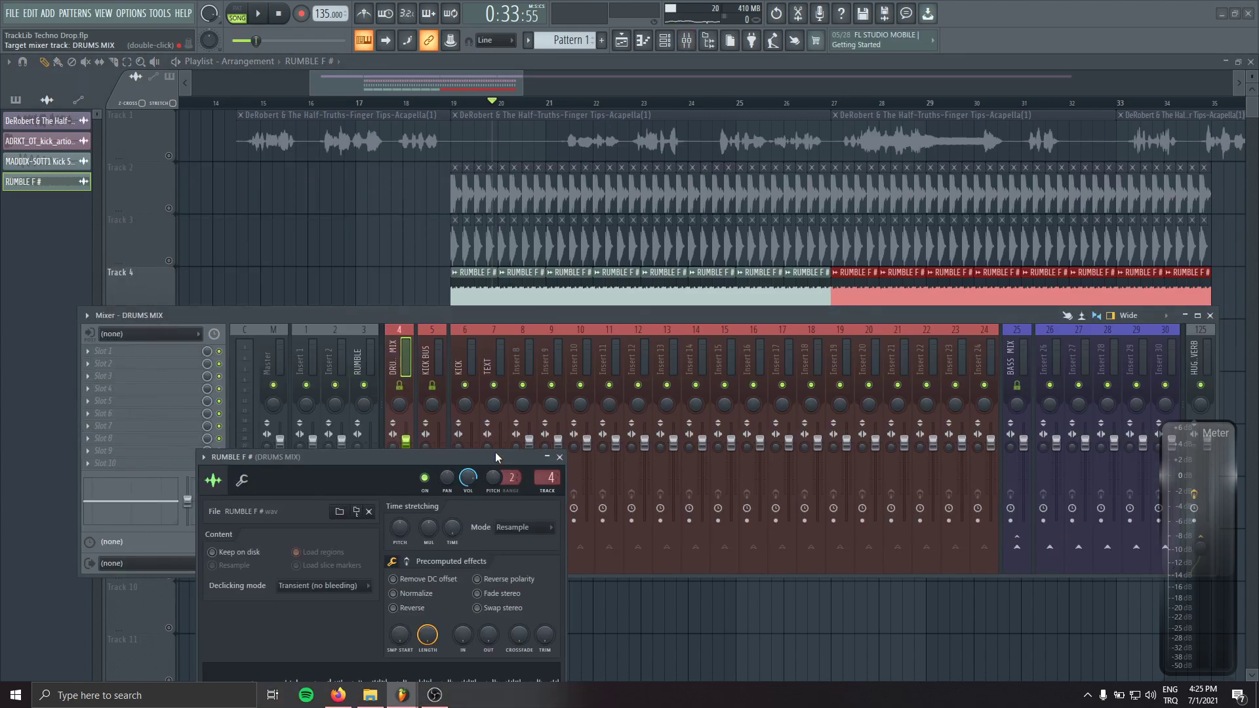
pyautogui.scroll(-1, 542, 475)
pyautogui.click(359, 364)
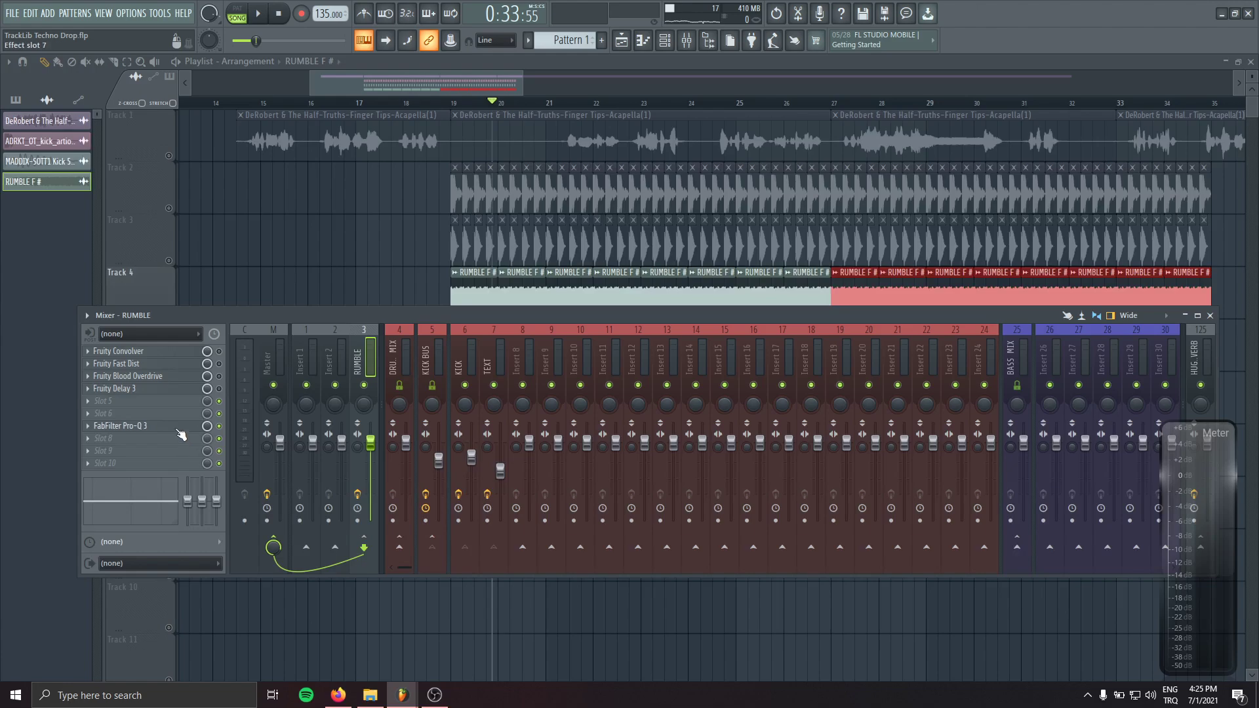
# - Audition the rendered rumble through FabFilter Pro-Q 3 and set the RUMBLE insert's volume to -2.6 dB
pyautogui.click(178, 427)
pyautogui.moveTo(423, 211); pyautogui.dragTo(750, 196)
pyautogui.press('space')
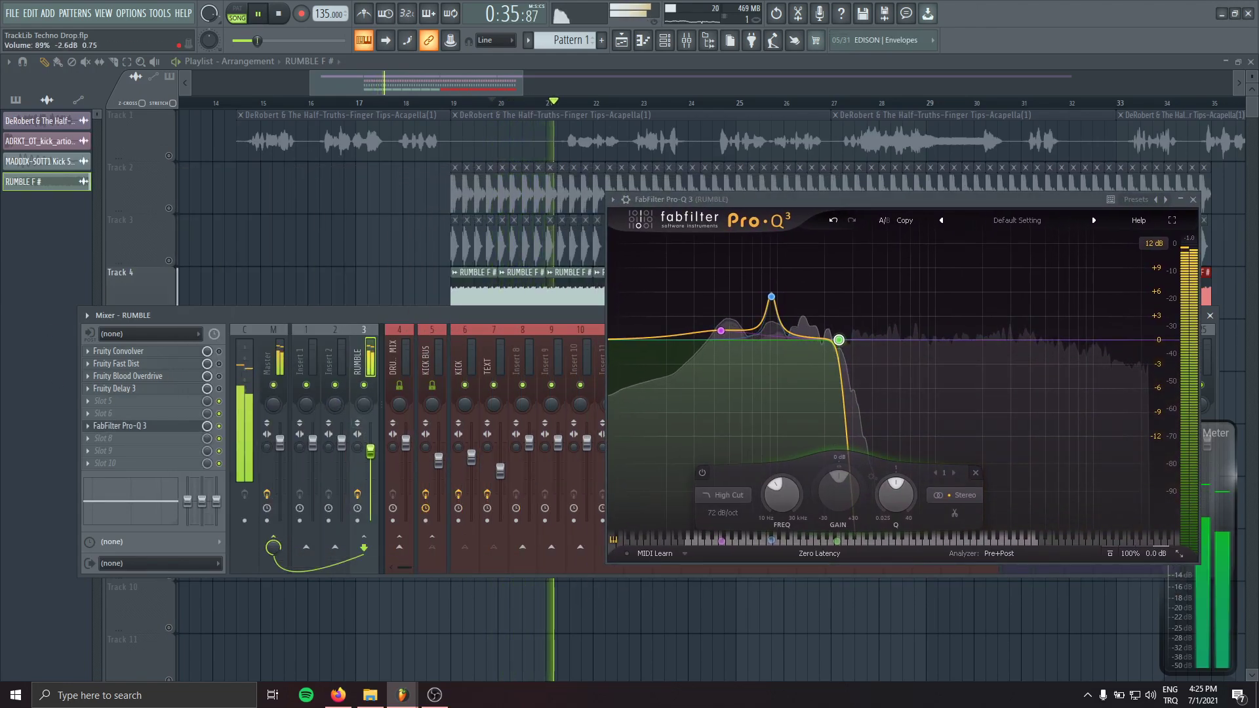
pyautogui.press('space')
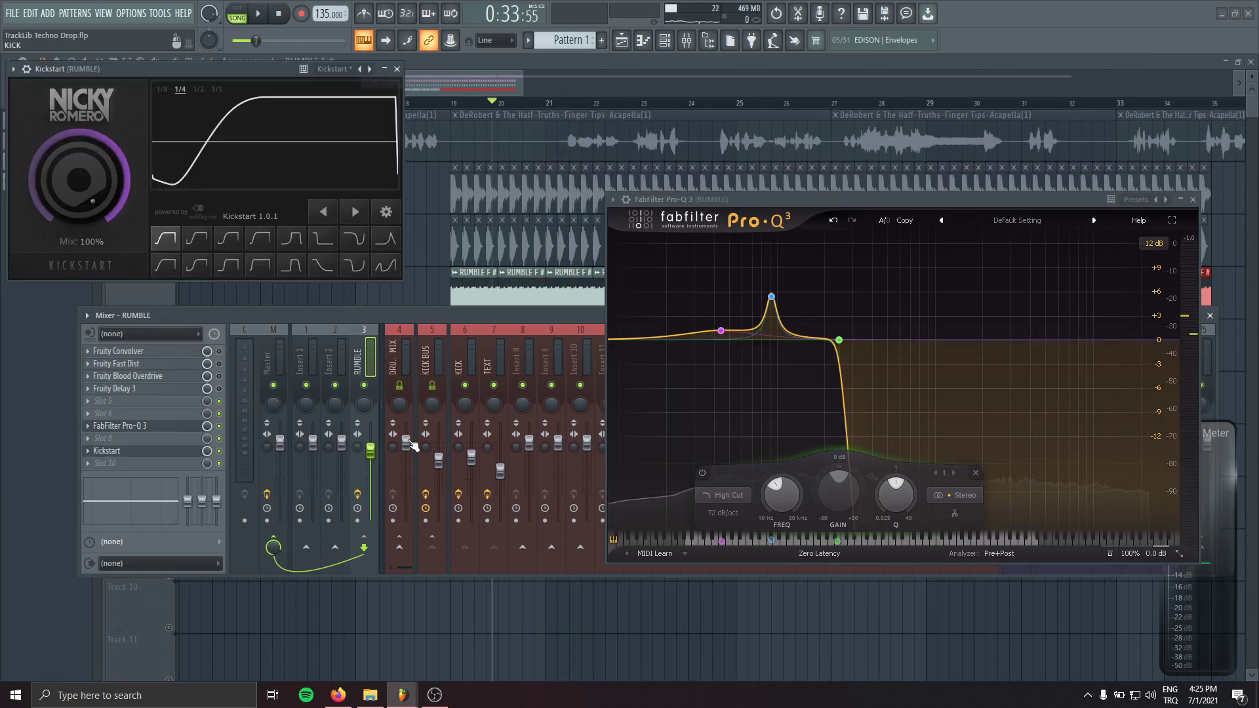
# - Switch Kickstart on RUMBLE to a different sidechain curve at the 1/4 rate and audition the rumble
pyautogui.moveTo(235, 68); pyautogui.dragTo(340, 296)
pyautogui.press('space')
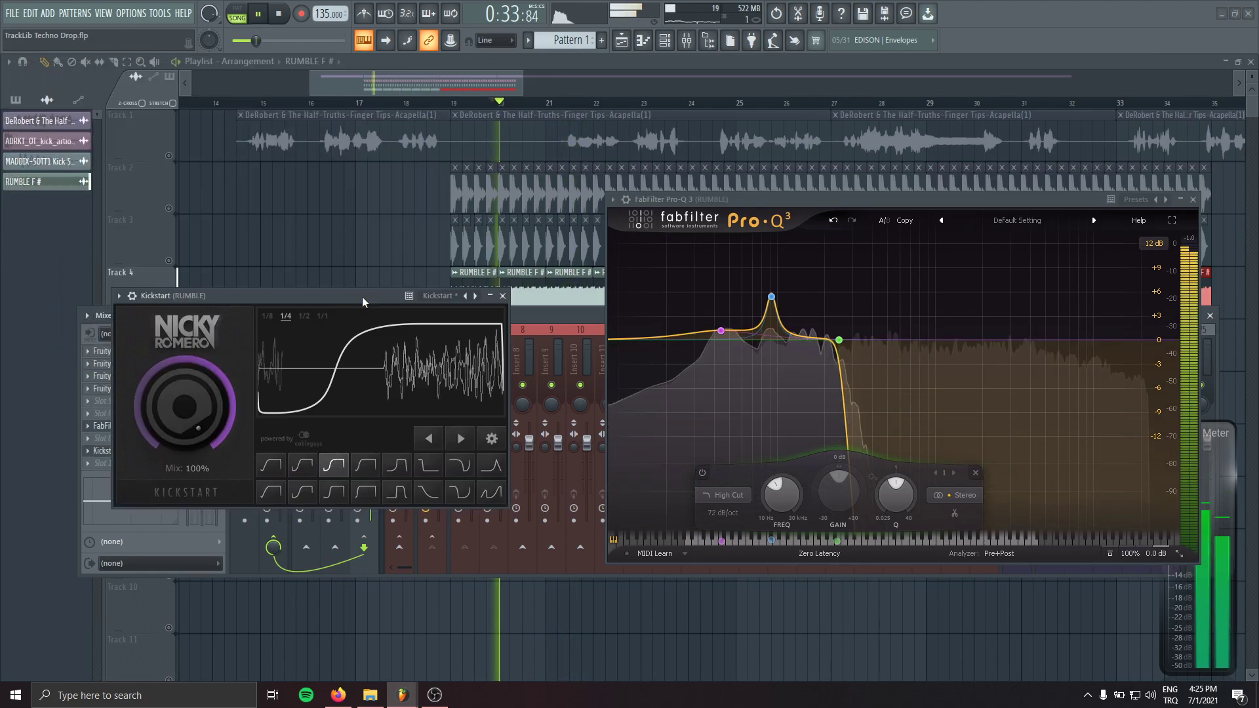
pyautogui.click(501, 296)
pyautogui.press('space')
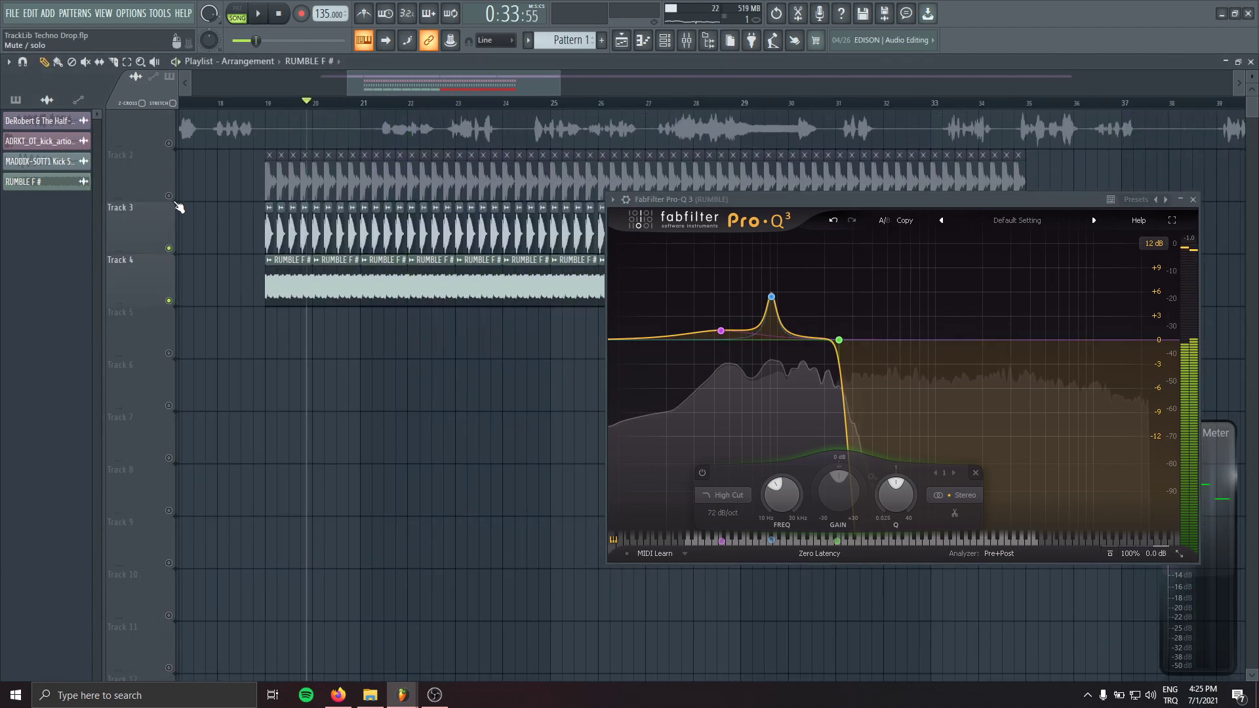
# - Unmute Track 2 and balance the RUMBLE insert's volume against the layered kicks during playback
pyautogui.click(168, 195)
pyautogui.press('space')
pyautogui.press('F9')
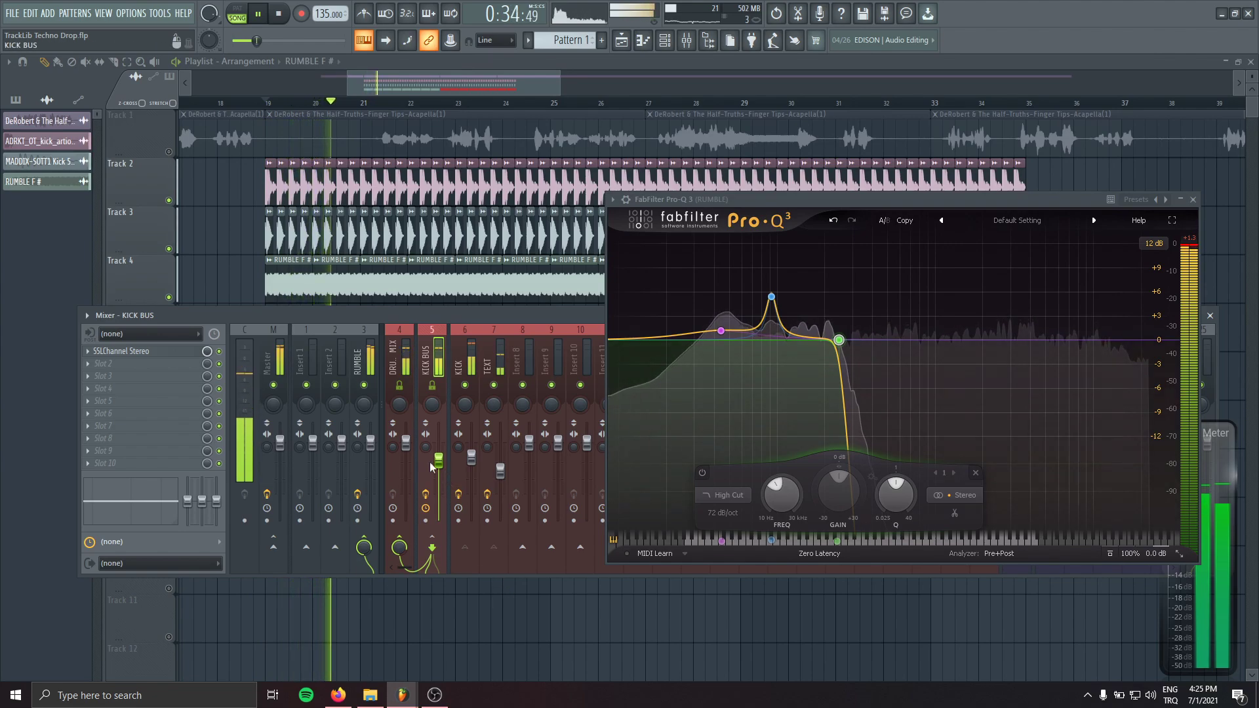
pyautogui.moveTo(370, 443); pyautogui.dragTo(370, 451)
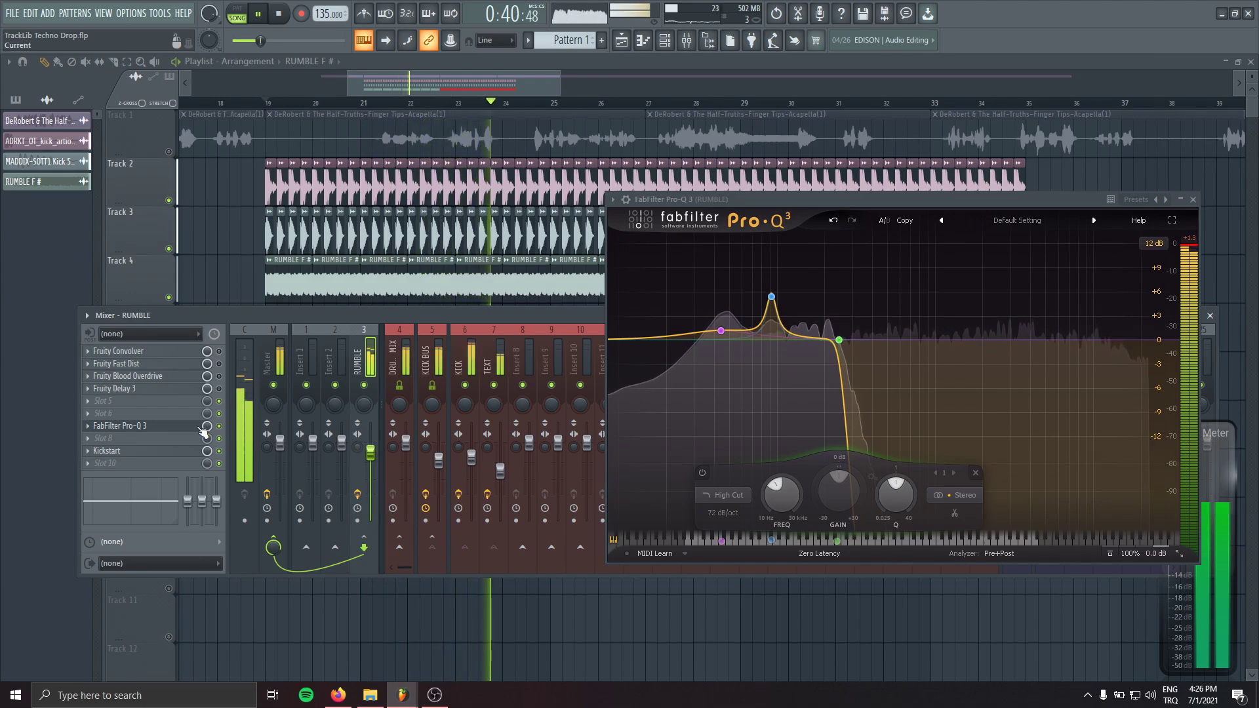
# - Compare Kickstart's Nice & Tight sidechain curve with the neighbouring curves on RUMBLE while the kicks play
pyautogui.click(195, 450)
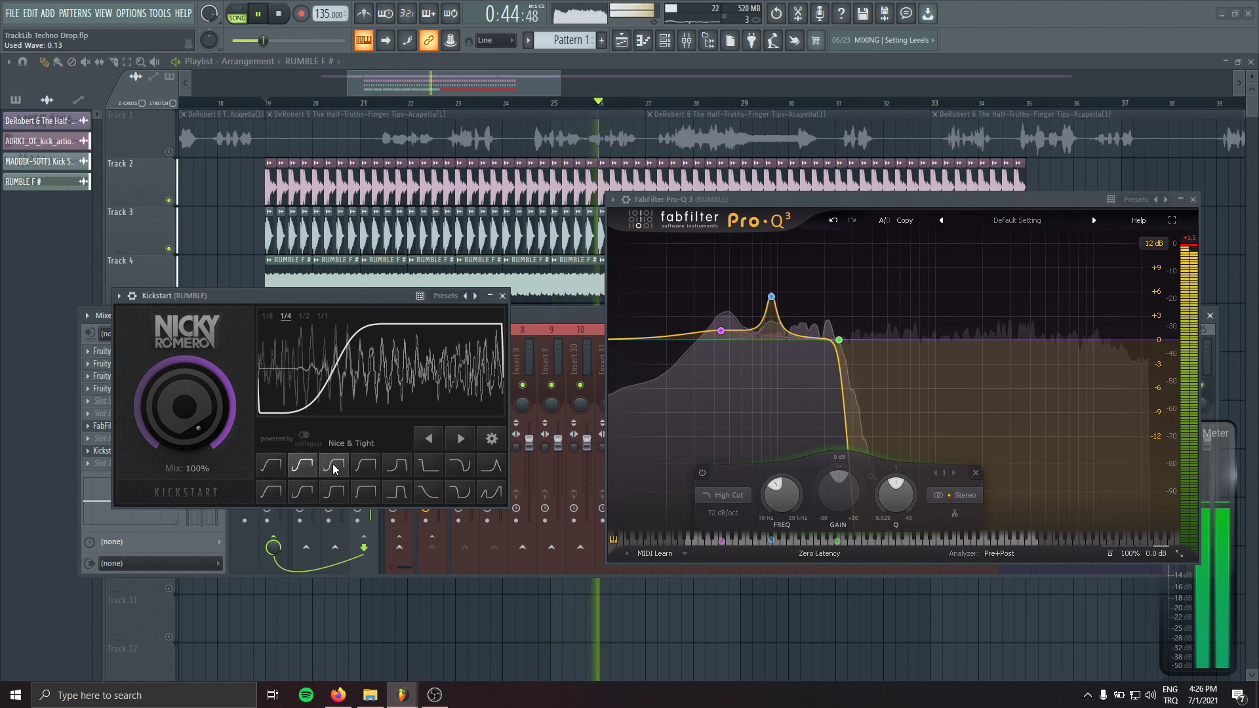
pyautogui.click(503, 296)
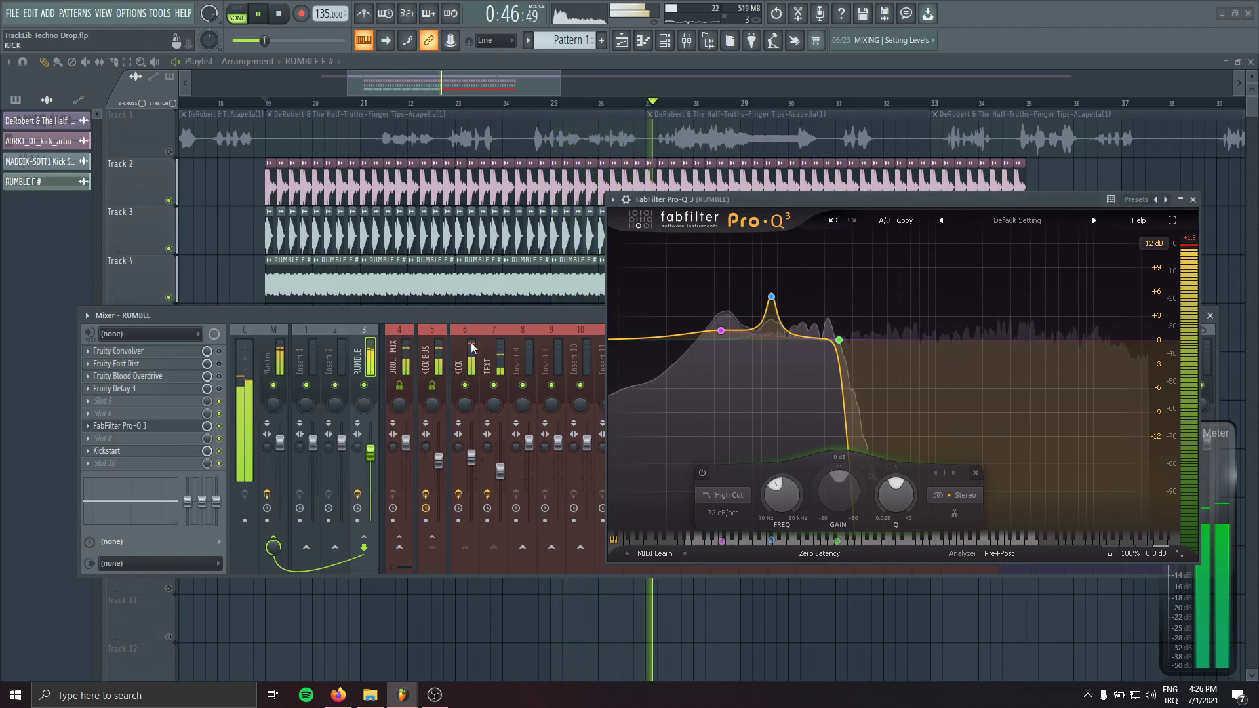
pyautogui.doubleClick(161, 432)
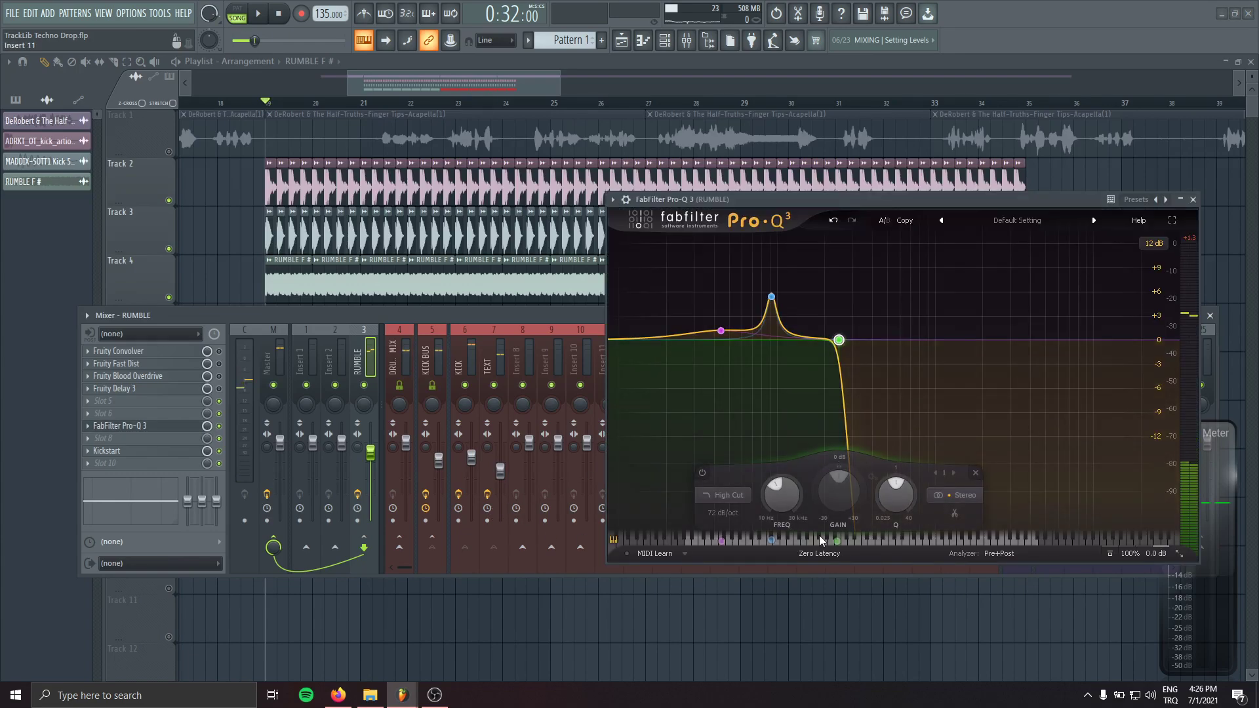
# - Lower the high cut in RUMBLE's FabFilter Pro-Q 3 to 185 Hz (F#3) during playback
pyautogui.press('space')
pyautogui.moveTo(837, 543)
pyautogui.mouseDown()
pyautogui.moveTo(808, 549)
pyautogui.moveTo(818, 546)
pyautogui.mouseUp()
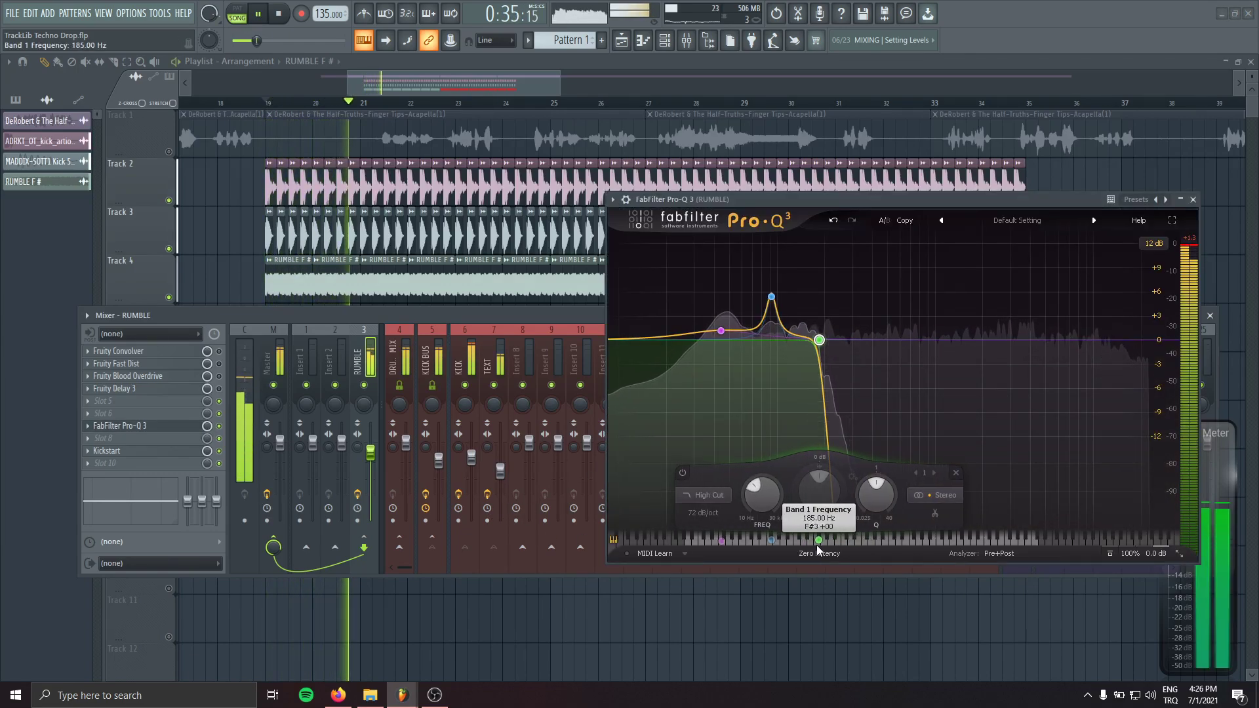
pyautogui.moveTo(884, 201); pyautogui.dragTo(401, 195)
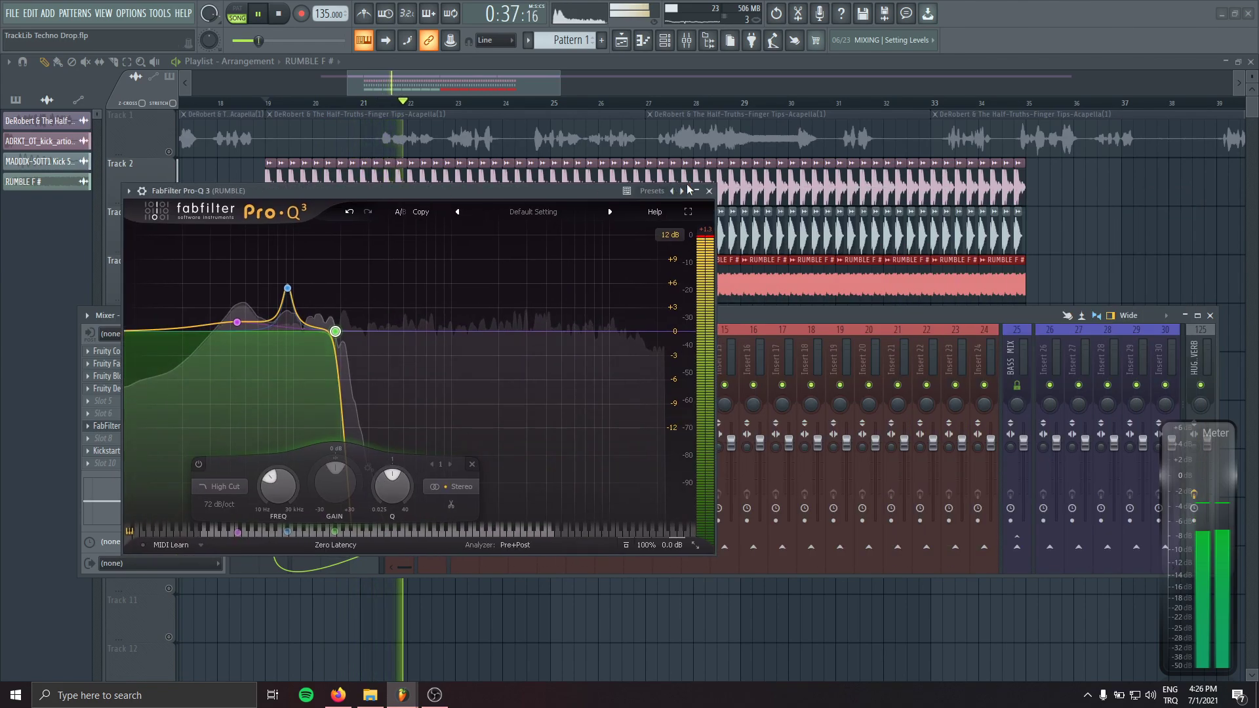
# - Adjust the narrow boost in RUMBLE's FabFilter Pro-Q 3 towards a higher frequency and audition it with the kicks
pyautogui.moveTo(287, 287); pyautogui.dragTo(319, 286)
pyautogui.press('space')
pyautogui.click(316, 331)
pyautogui.scroll(10, 317, 308)
pyautogui.press('space')
pyautogui.scroll(4, 316, 302)
pyautogui.click(709, 191)
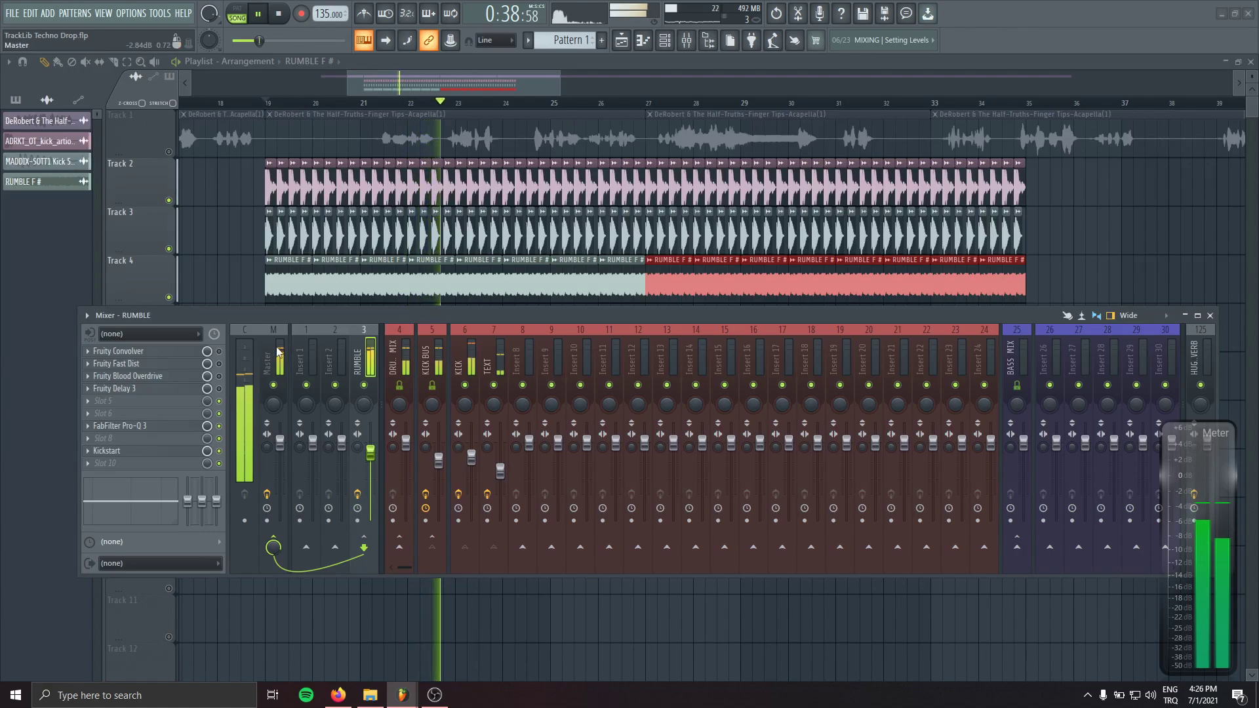
# - Unmute the acapella on Track 1, play the full drop from bar 21 and deselect the rumble clips
pyautogui.press('space')
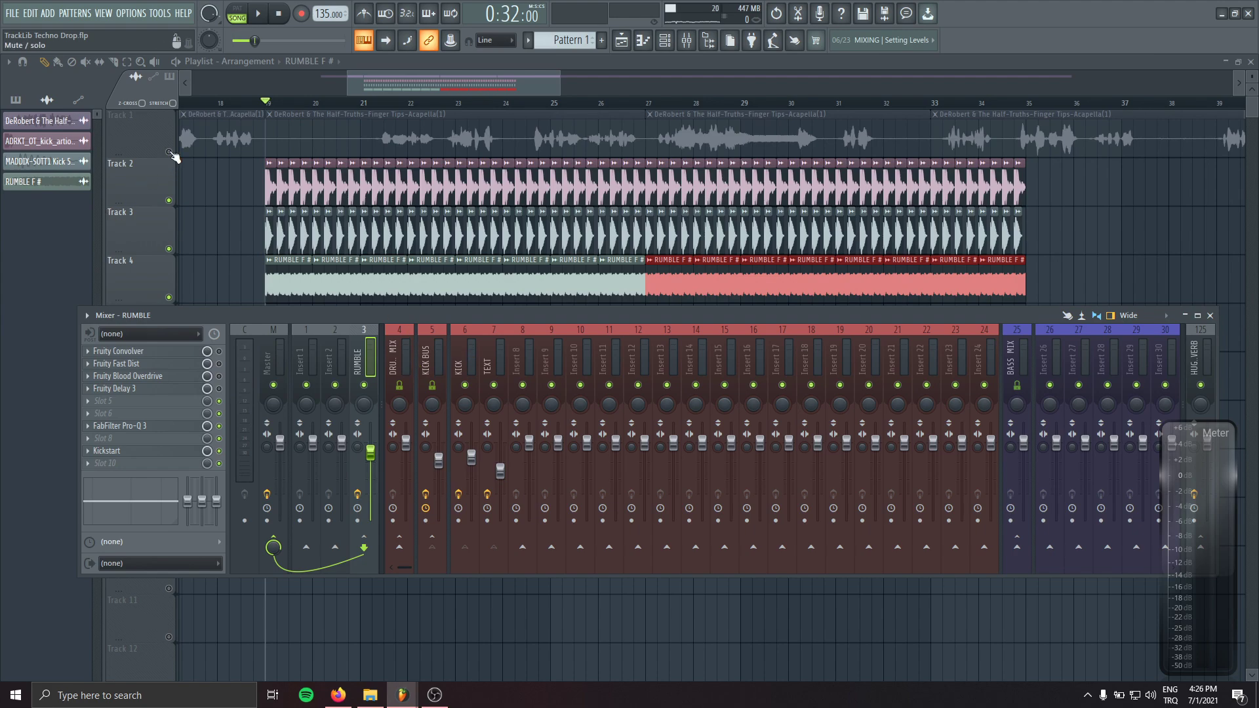
pyautogui.click(169, 152)
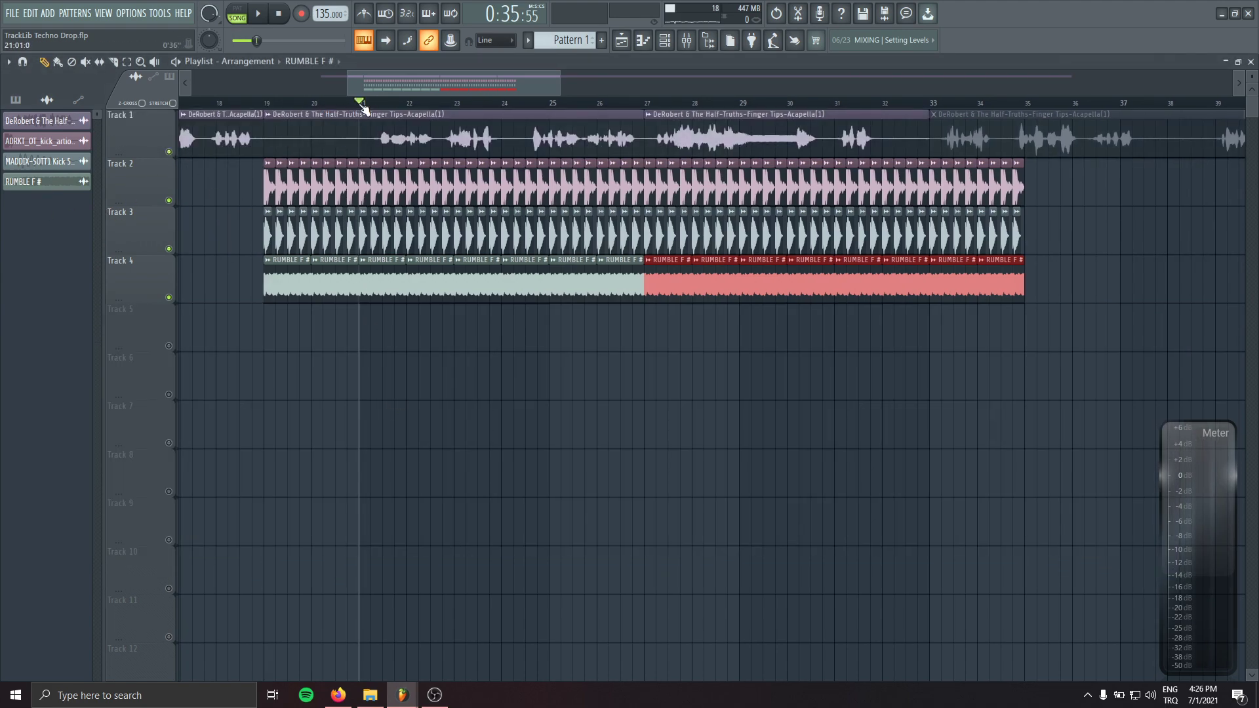
pyautogui.press('space')
pyautogui.click(673, 471)
pyautogui.rightClick(693, 462)
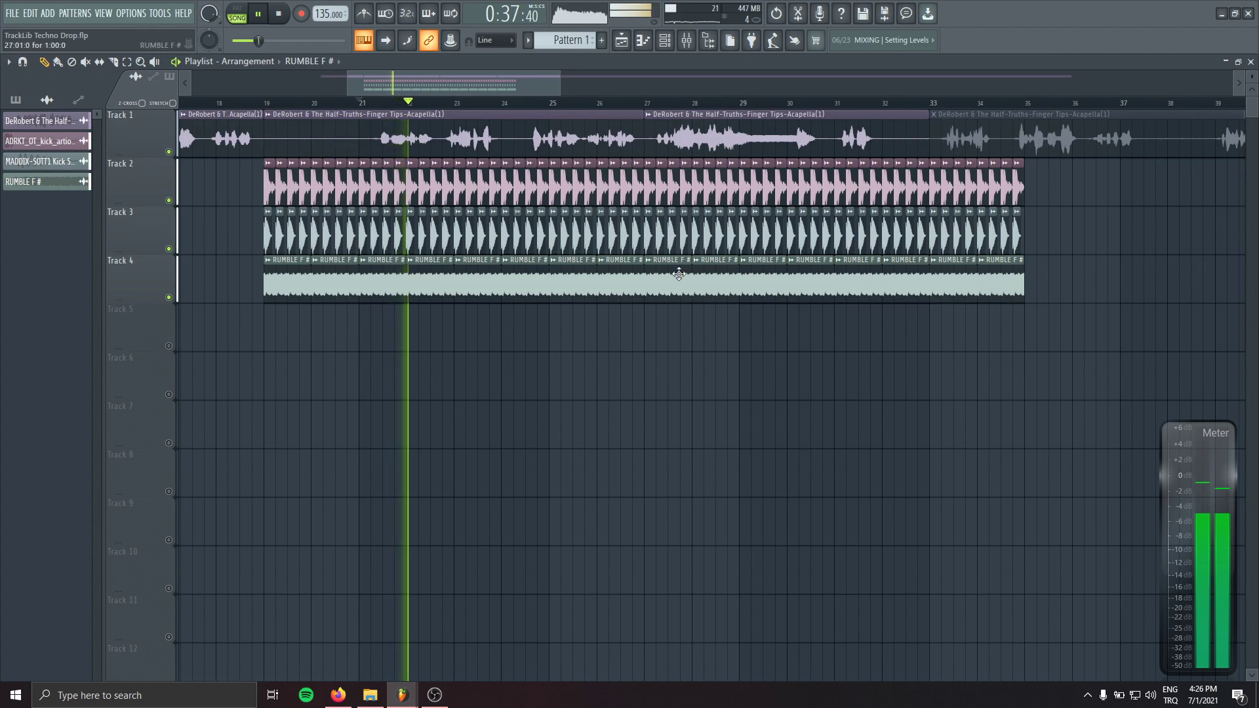
# - Check the Vox insert's level in the mixer while the acapella plays over the kicks and rumble
pyautogui.press('F9')
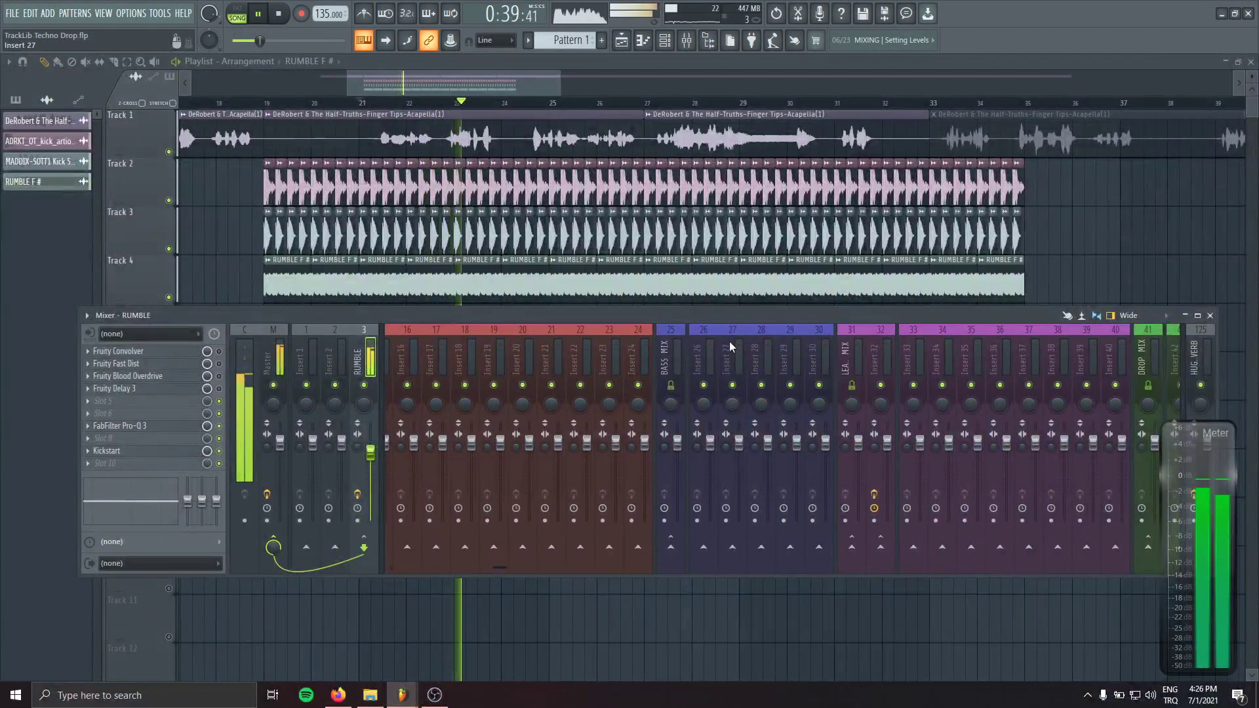
pyautogui.hscroll(6, 729, 341)
pyautogui.click(791, 457)
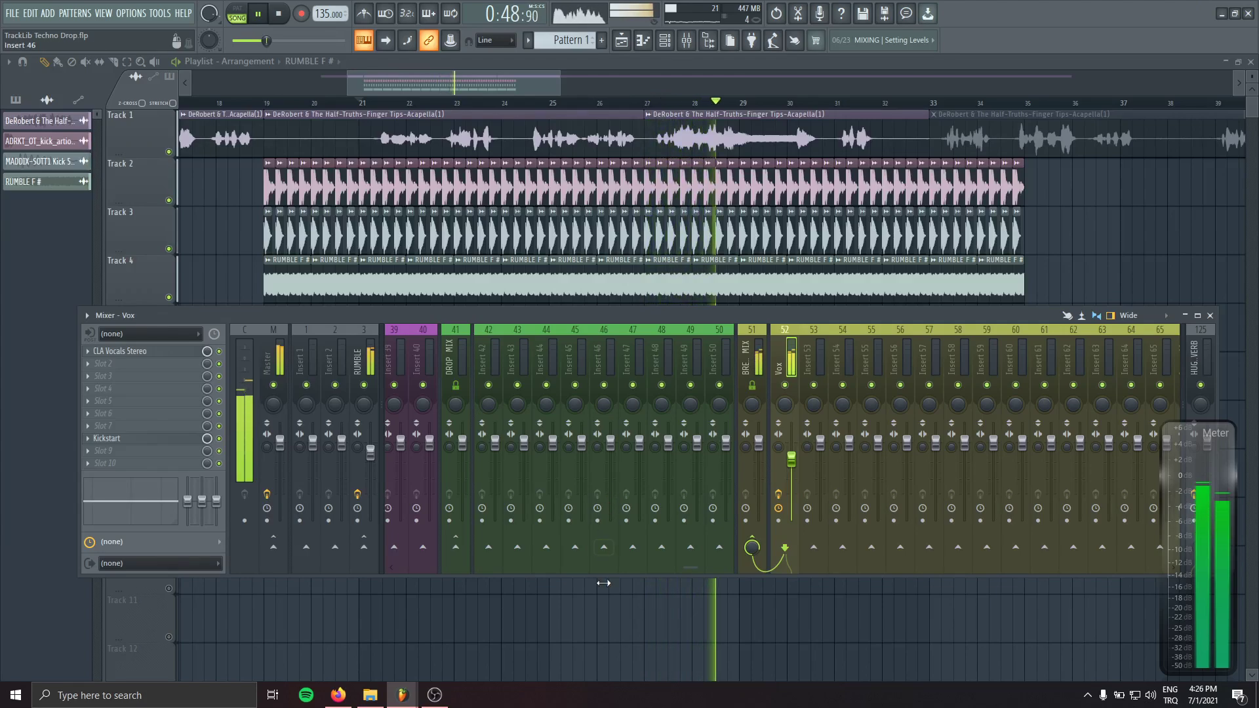
pyautogui.press('space')
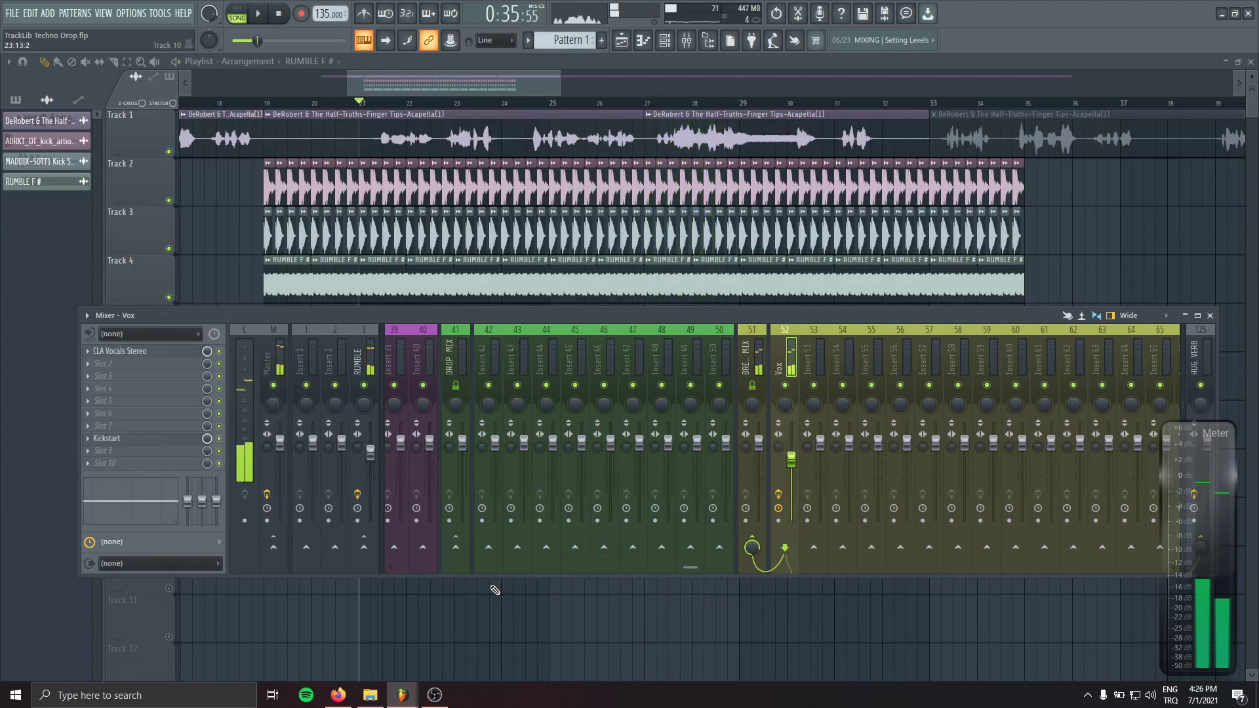
# - Return the playhead to bar 19 and rename Pattern 1 to MID
pyautogui.click(268, 105)
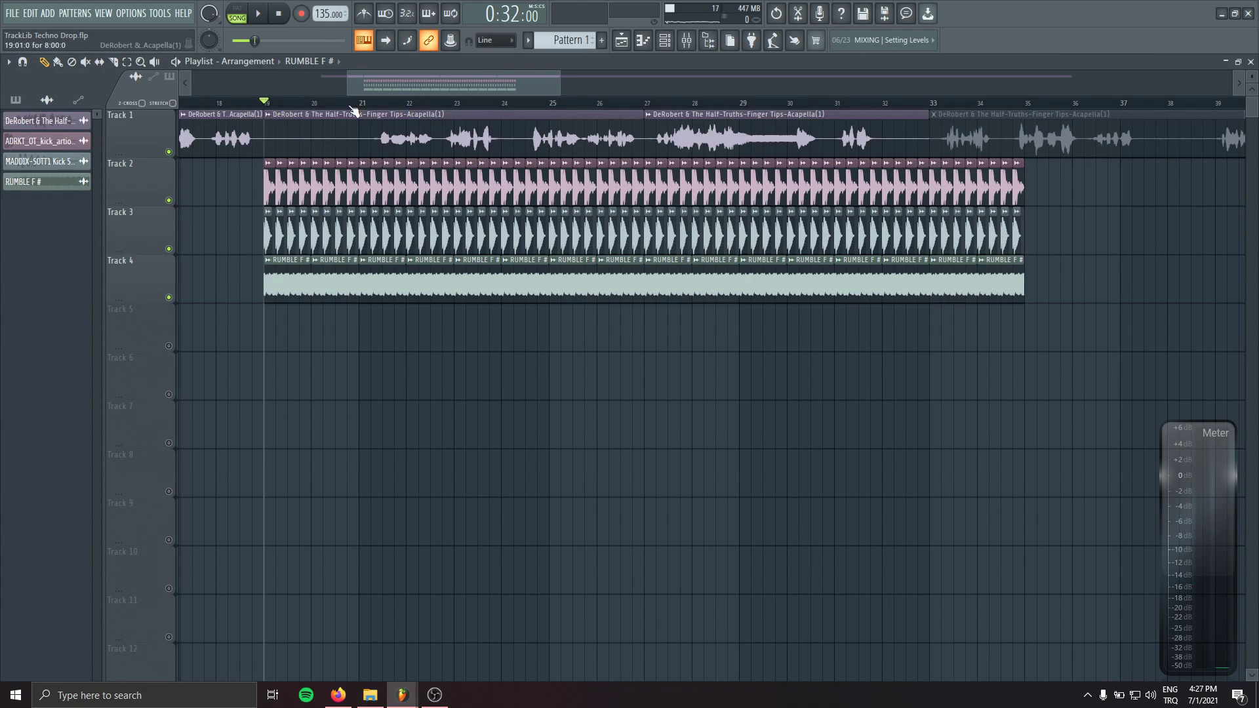
pyautogui.click(601, 40)
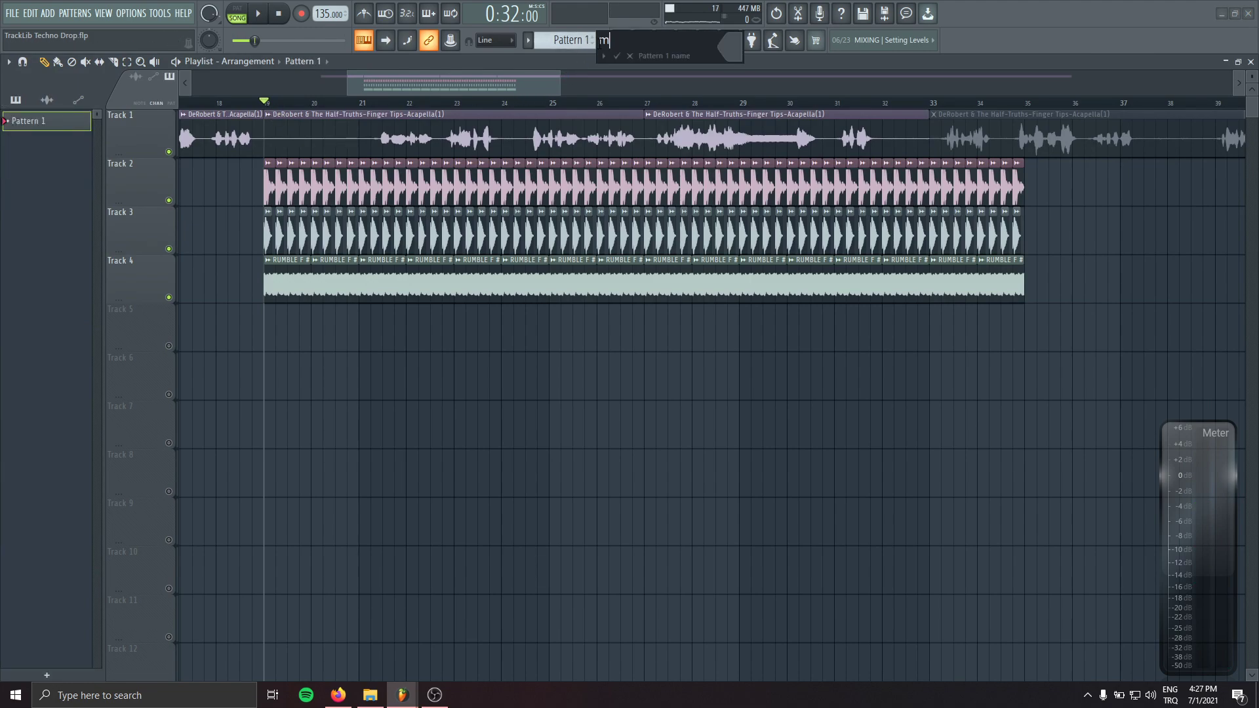
pyautogui.write('MID')
pyautogui.press('Return')
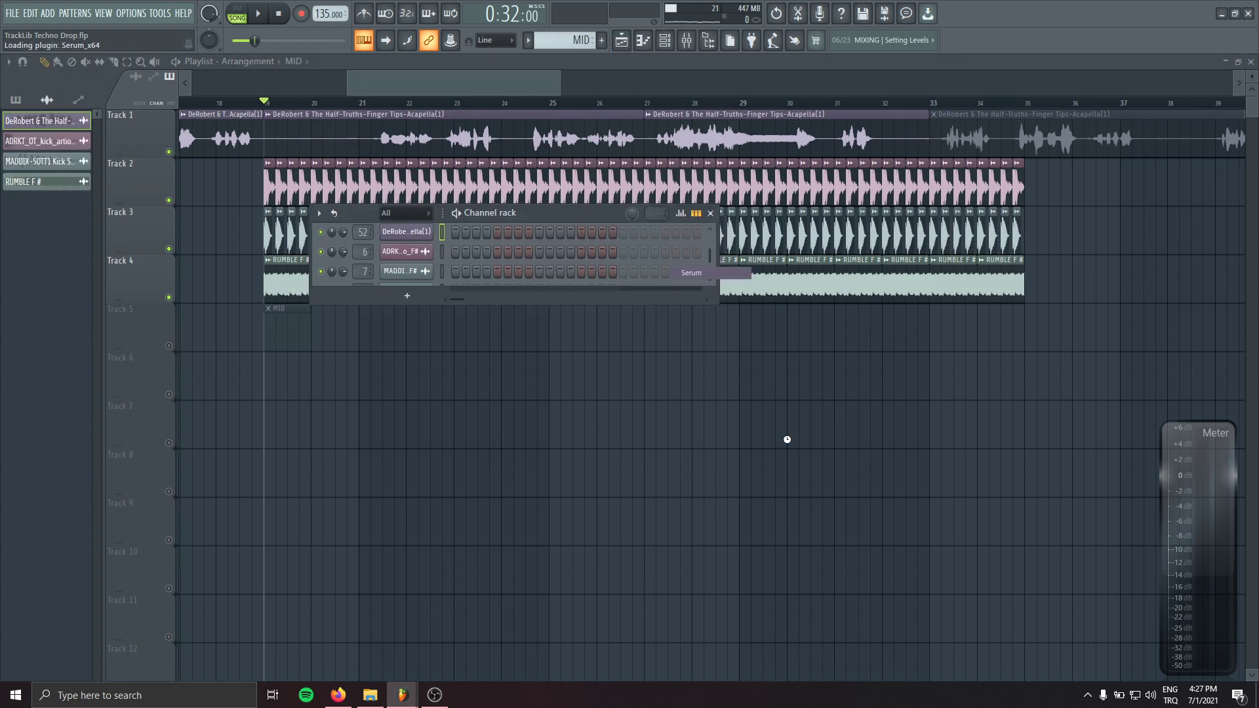
# - Add a Serum channel and load the Maddix preset MAD_BS - Catnip
pyautogui.click(473, 211)
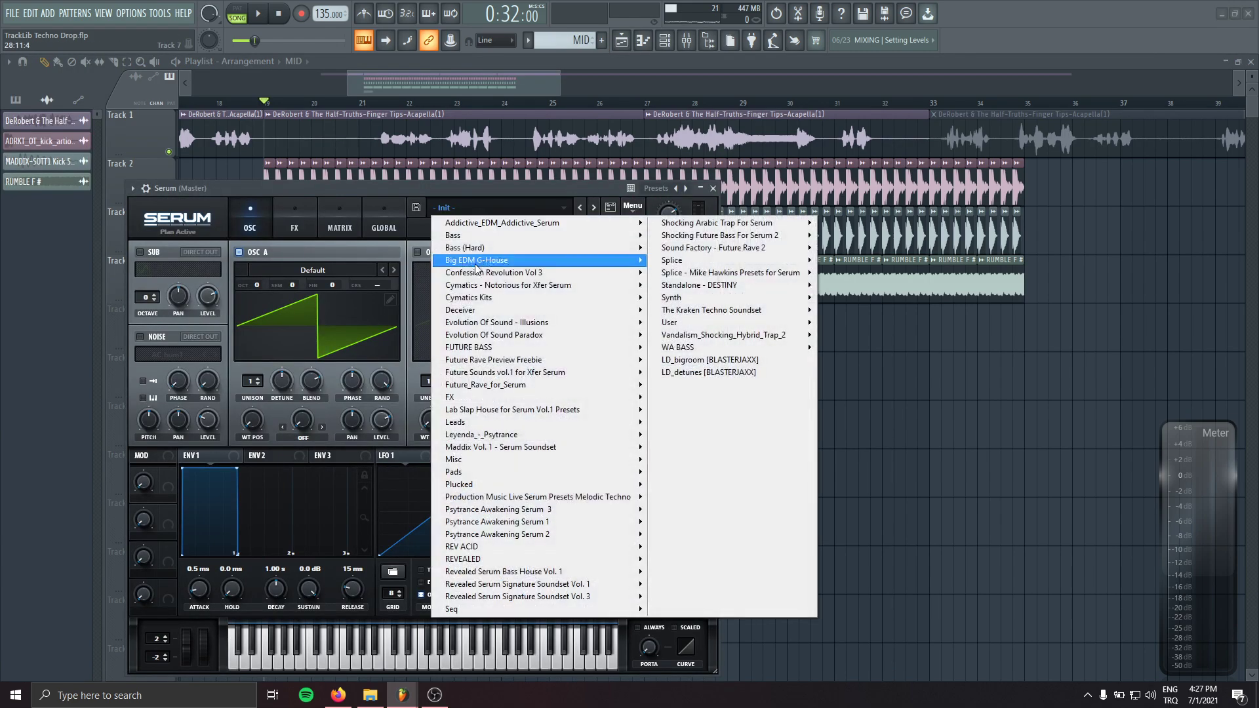
pyautogui.moveTo(348, 190); pyautogui.dragTo(404, 177)
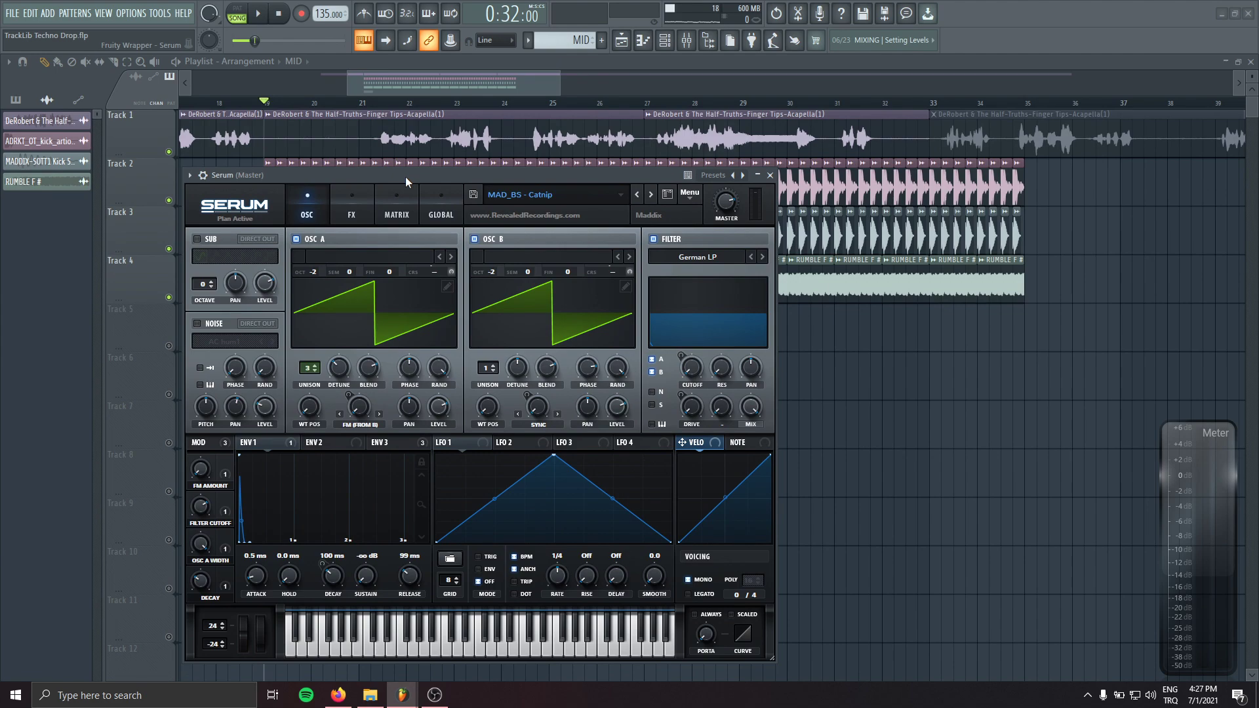
pyautogui.moveTo(406, 176); pyautogui.dragTo(814, 240)
# - Unmute Track 5 with the MID clip and open the piano roll of the Serum channel
pyautogui.press('F6')
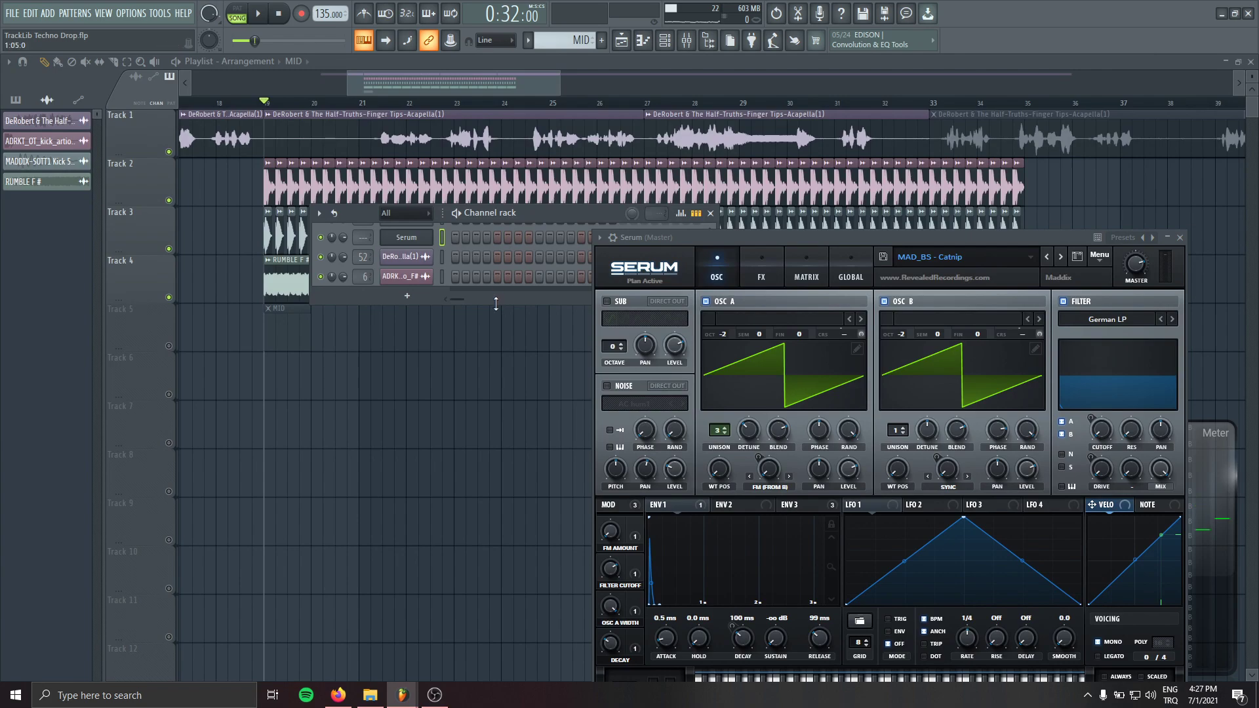
pyautogui.moveTo(496, 303); pyautogui.dragTo(499, 348)
pyautogui.moveTo(536, 223); pyautogui.dragTo(682, 187)
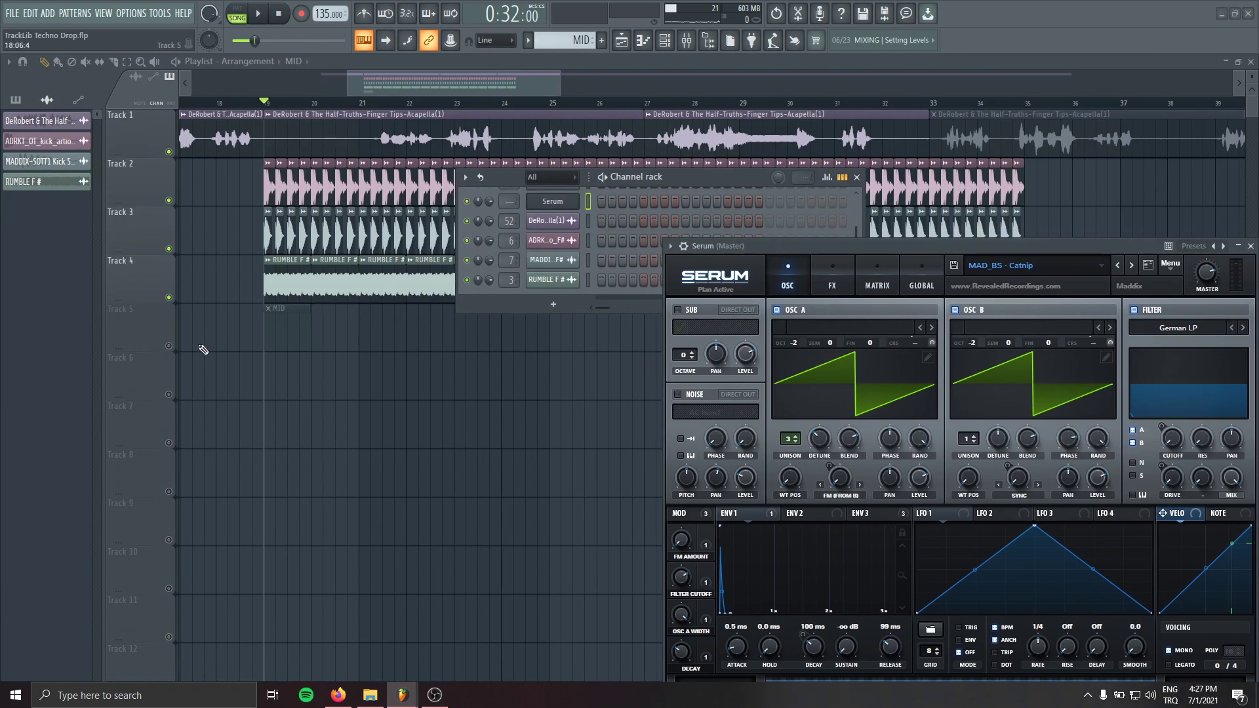
pyautogui.click(168, 346)
pyautogui.doubleClick(287, 325)
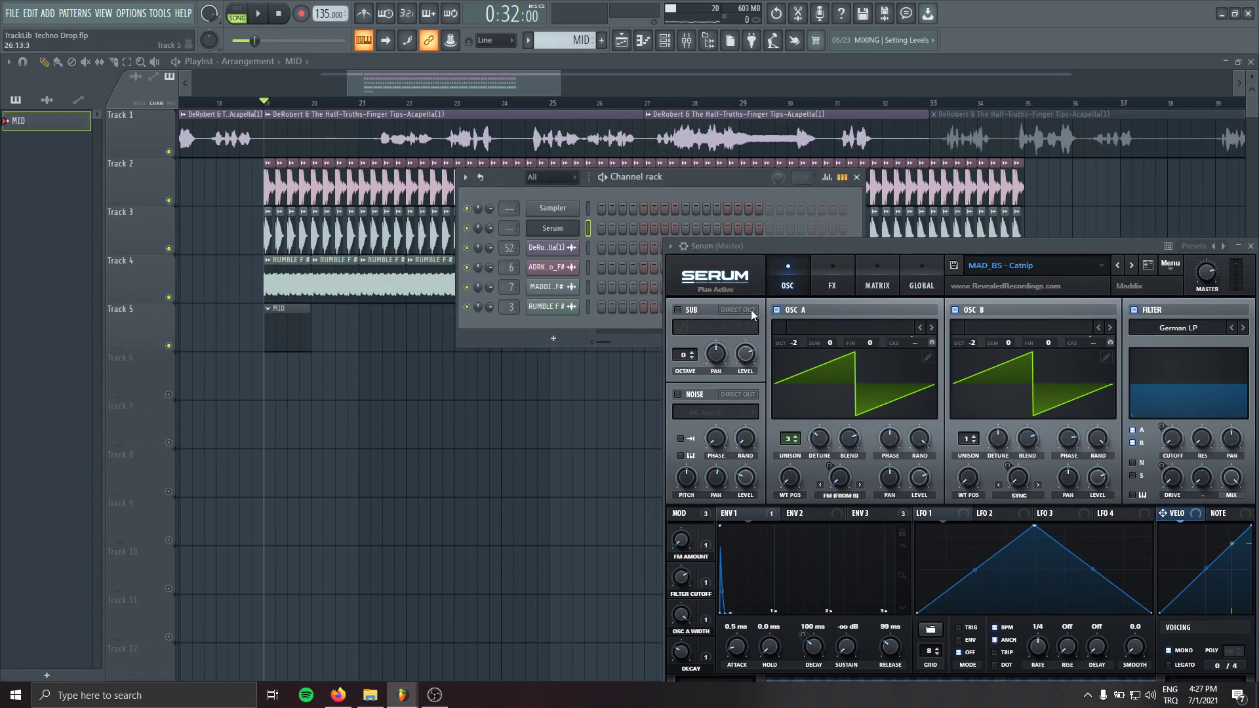
pyautogui.moveTo(801, 243); pyautogui.dragTo(440, 434)
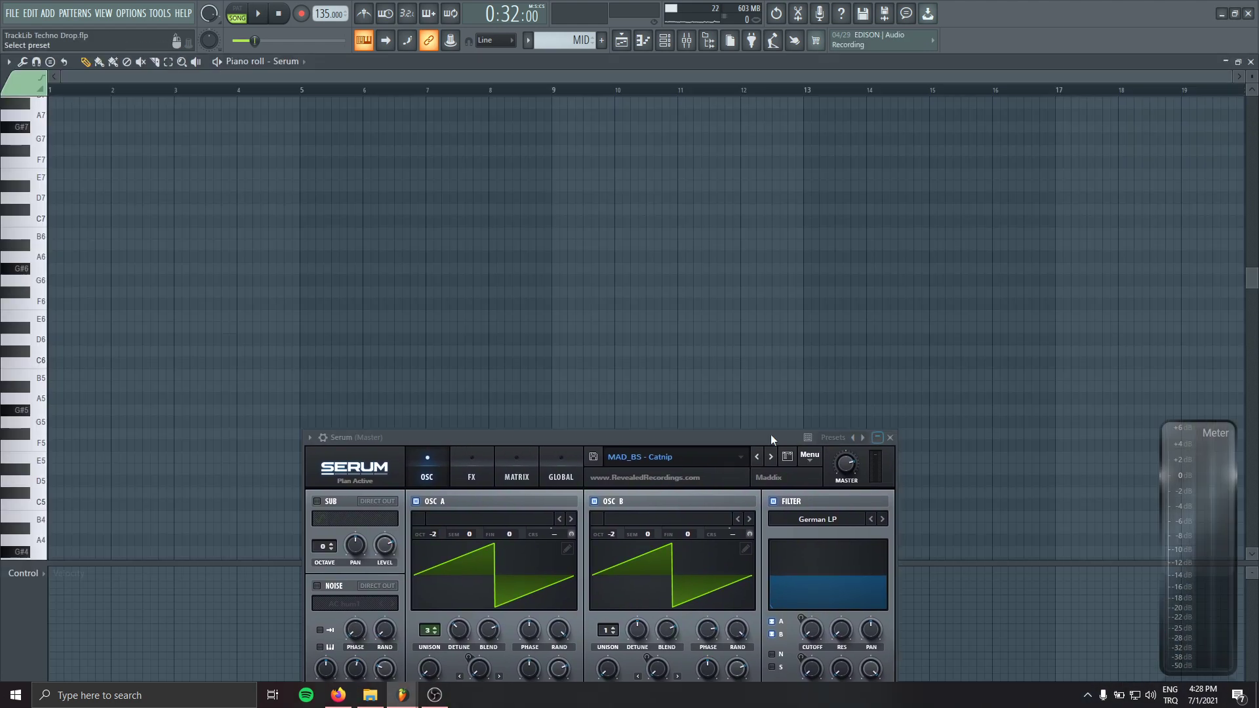
# - Place a G#4 note two steps long on step 3 of bar 1 and audition it with the drop
pyautogui.moveTo(88, 411); pyautogui.dragTo(35, 454)
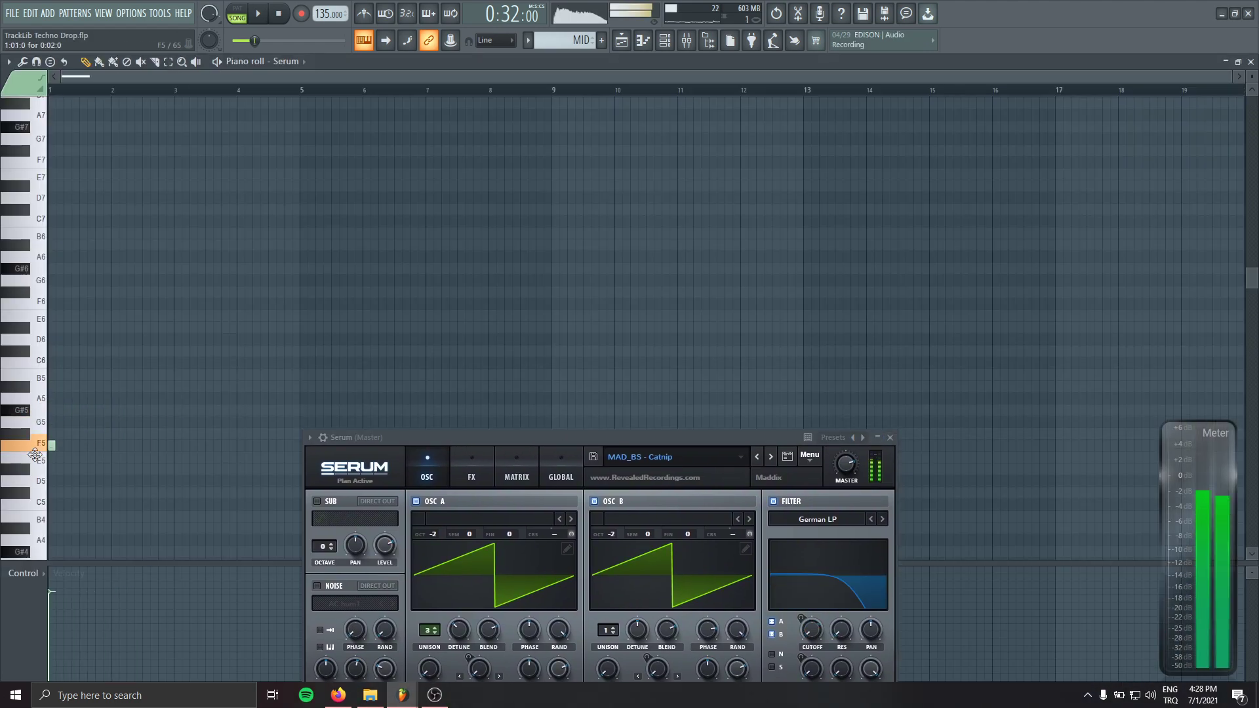
pyautogui.moveTo(17, 552); pyautogui.dragTo(51, 535)
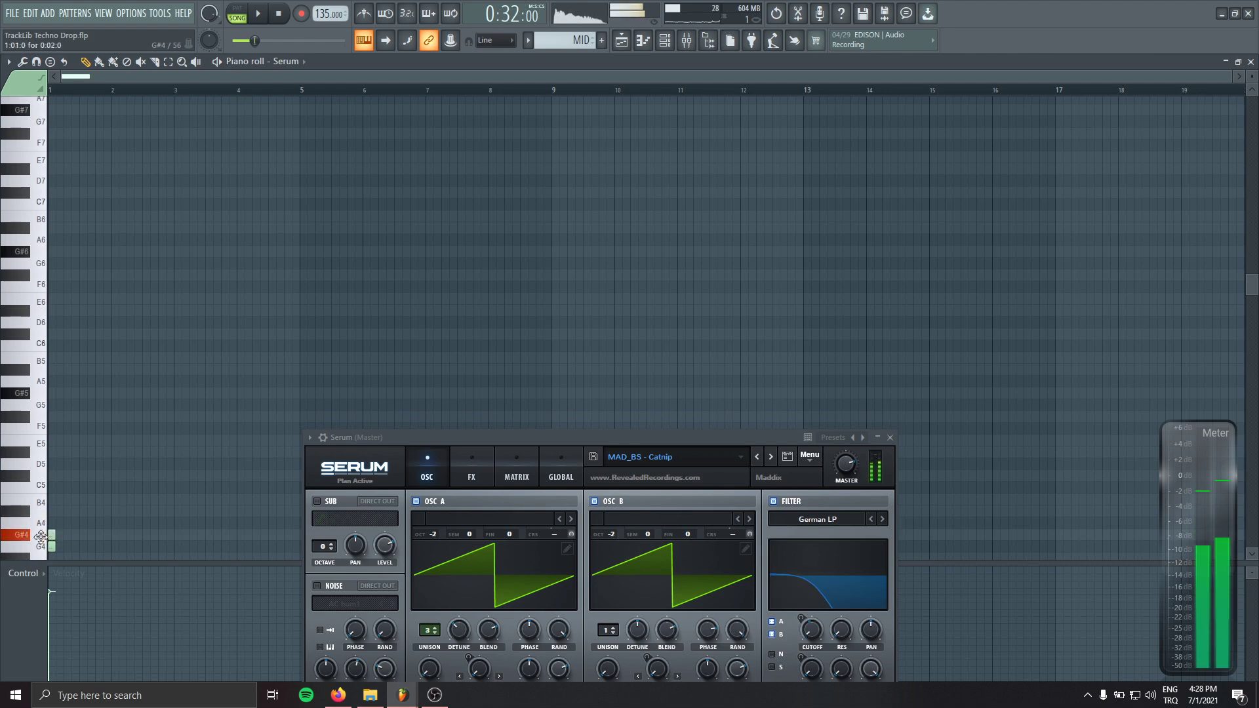
pyautogui.press('space')
pyautogui.scroll(4, 76, 539)
pyautogui.press('space')
pyautogui.scroll(-4, 161, 398)
pyautogui.moveTo(79, 318); pyautogui.dragTo(142, 319)
pyautogui.press('space')
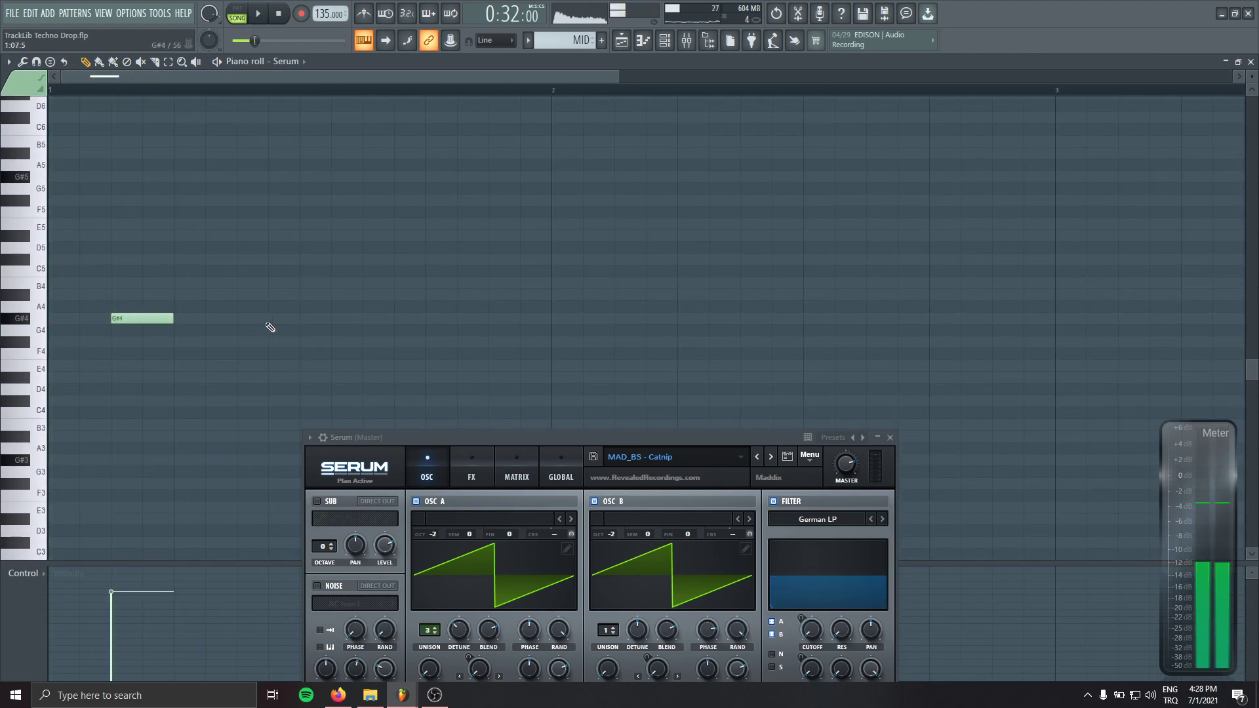
# - Add a one-step G#4 note on step 8 and a two-step G#4 note on step 10 of bar 1, and audition them
pyautogui.click(273, 318)
pyautogui.moveTo(329, 319)
pyautogui.mouseDown()
pyautogui.moveTo(293, 319)
pyautogui.moveTo(366, 322)
pyautogui.moveTo(339, 320)
pyautogui.mouseUp()
pyautogui.press('space')
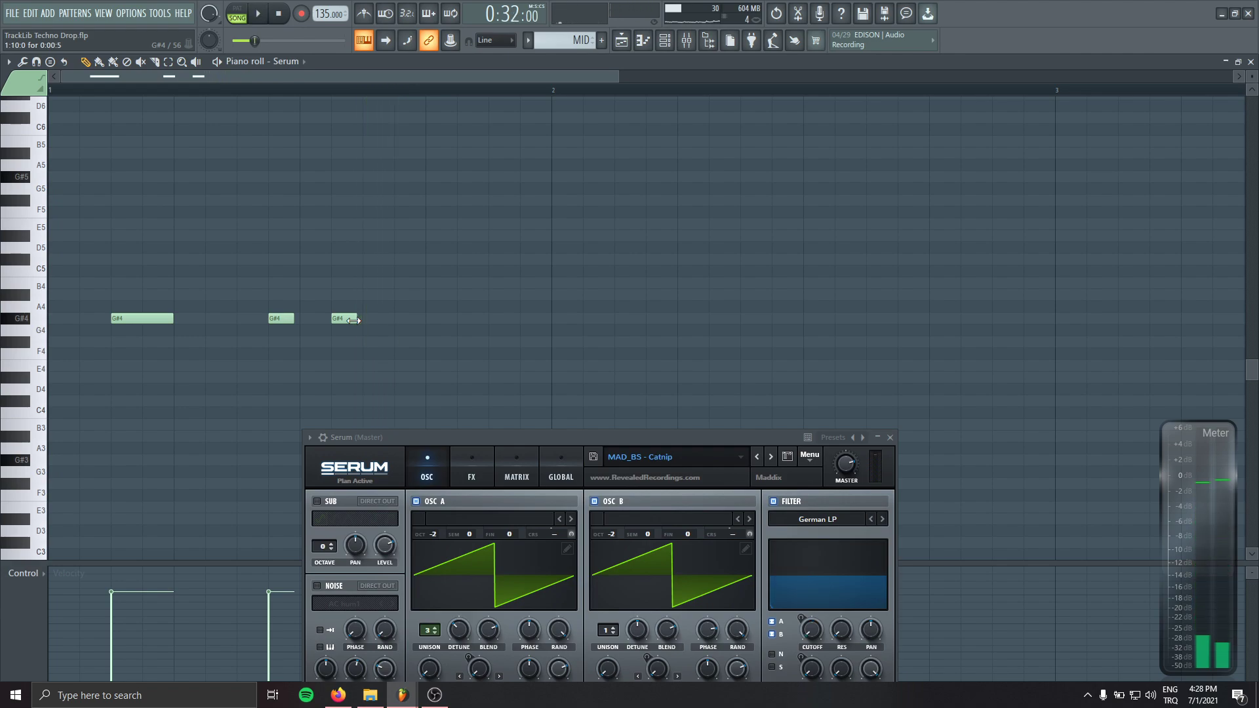
pyautogui.click(341, 319)
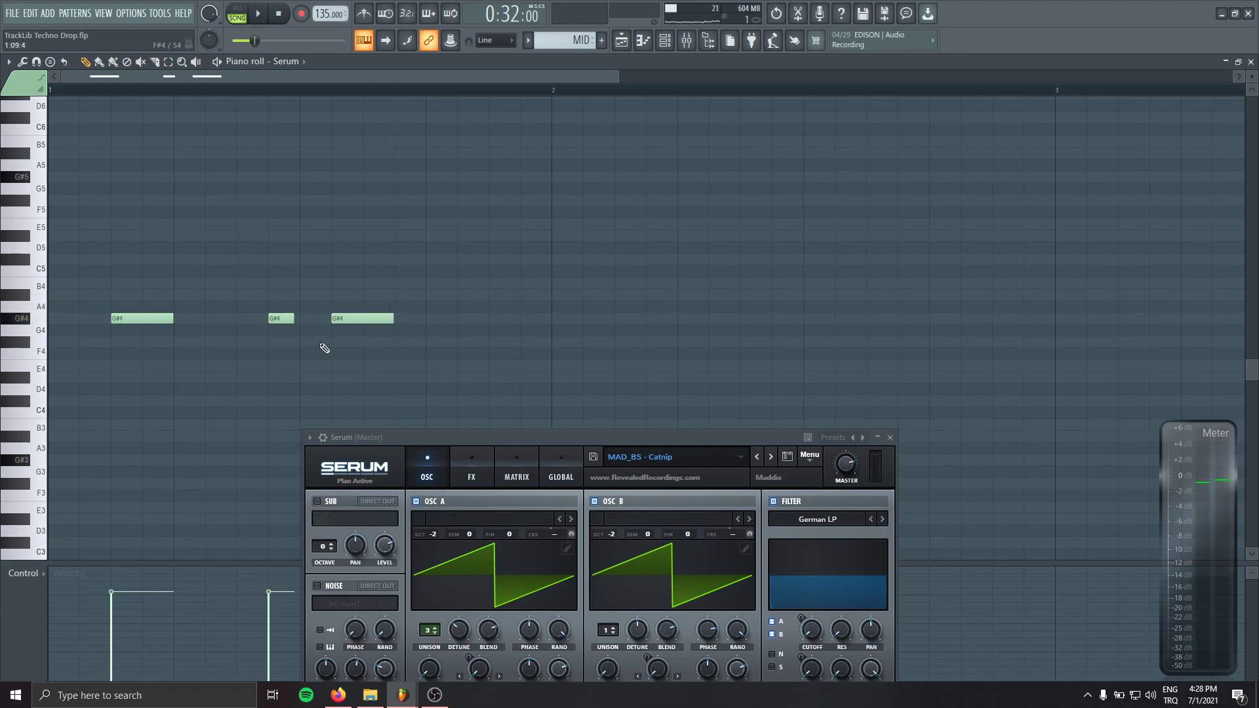
pyautogui.click(272, 320)
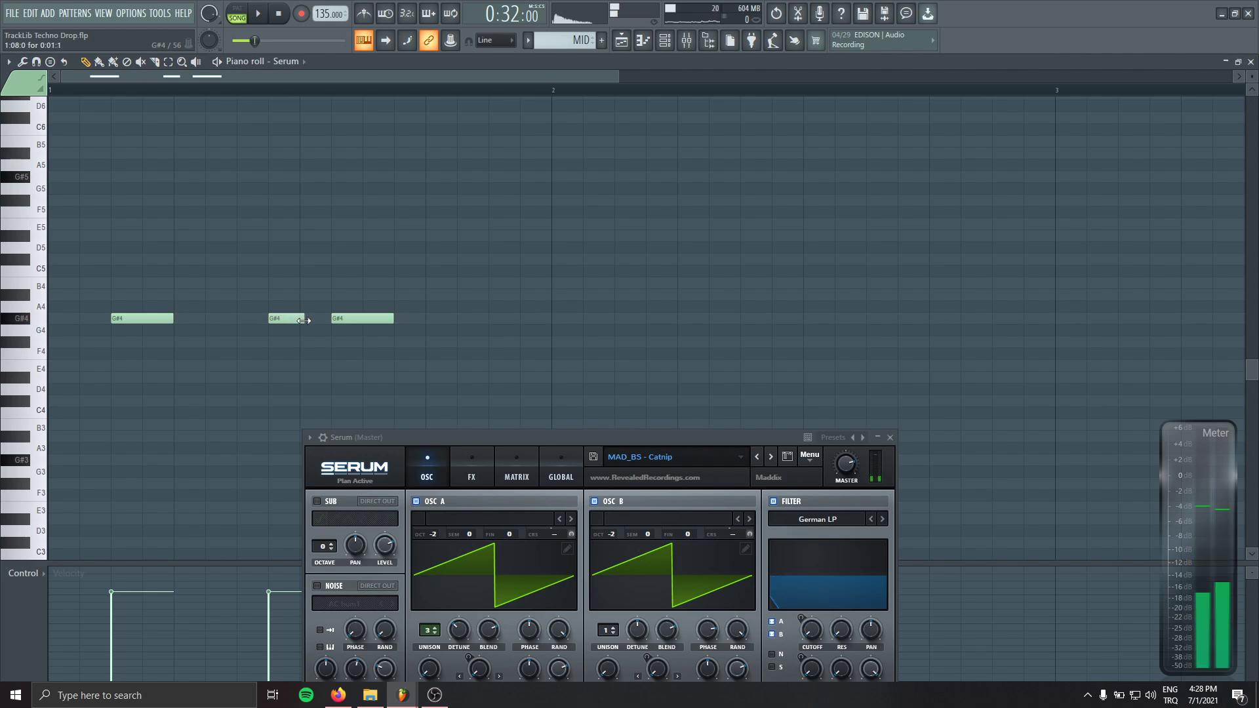
pyautogui.moveTo(304, 320); pyautogui.dragTo(299, 320)
pyautogui.press('space')
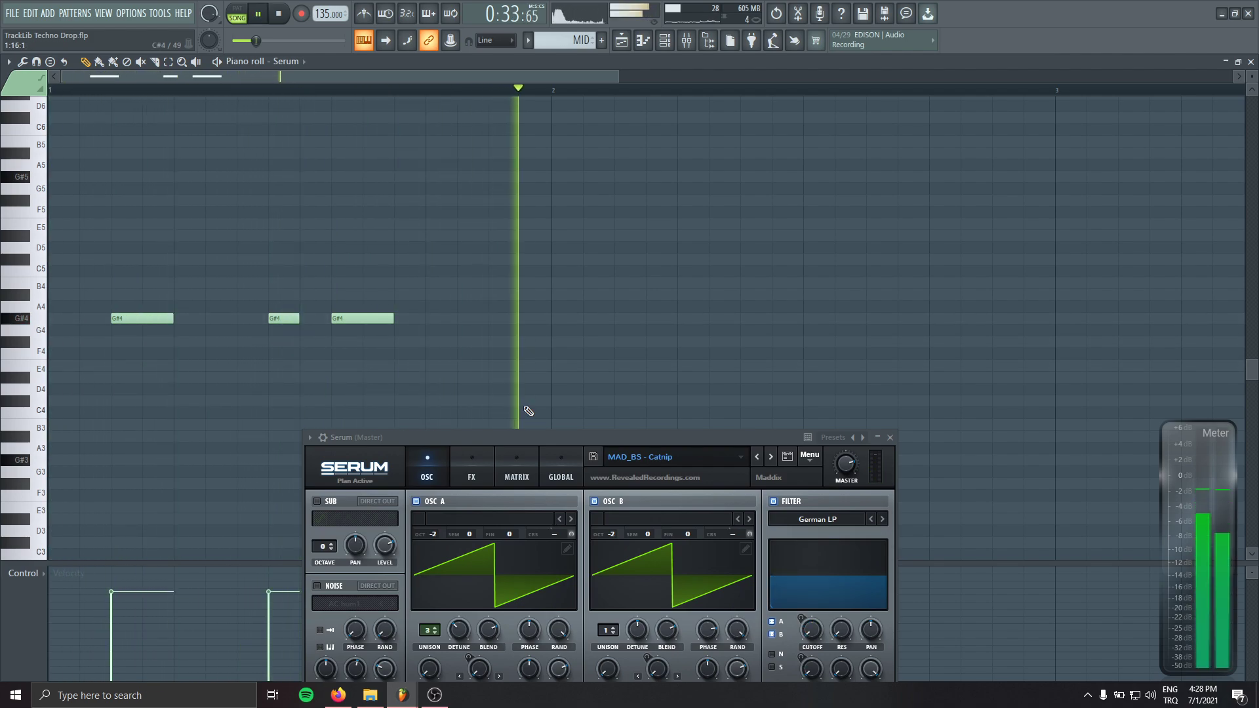
# - Duplicate the three G#4 notes from bar 1 into bar 2 and play the pattern with Serum in view
pyautogui.press('space')
pyautogui.hotkey('ctrl', 'a')
pyautogui.moveTo(187, 319); pyautogui.dragTo(618, 370)
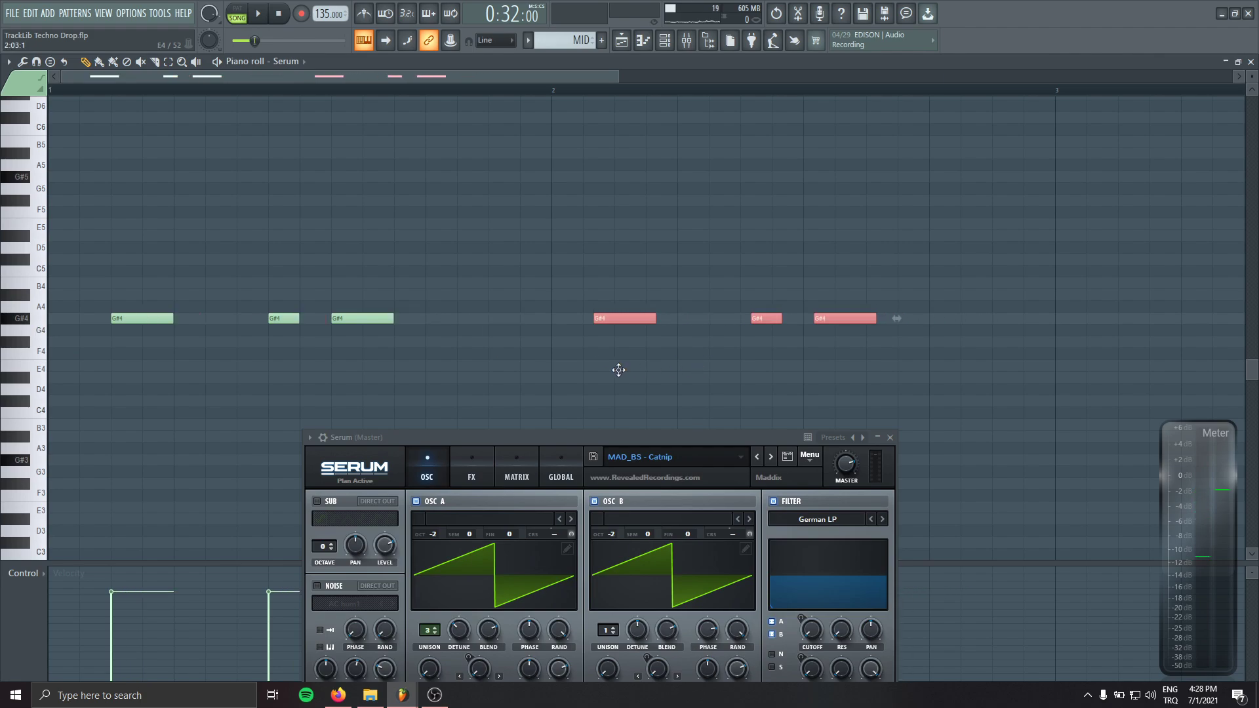
pyautogui.scroll(-3, 640, 367)
pyautogui.hotkey('ctrl', 'a')
pyautogui.press('space')
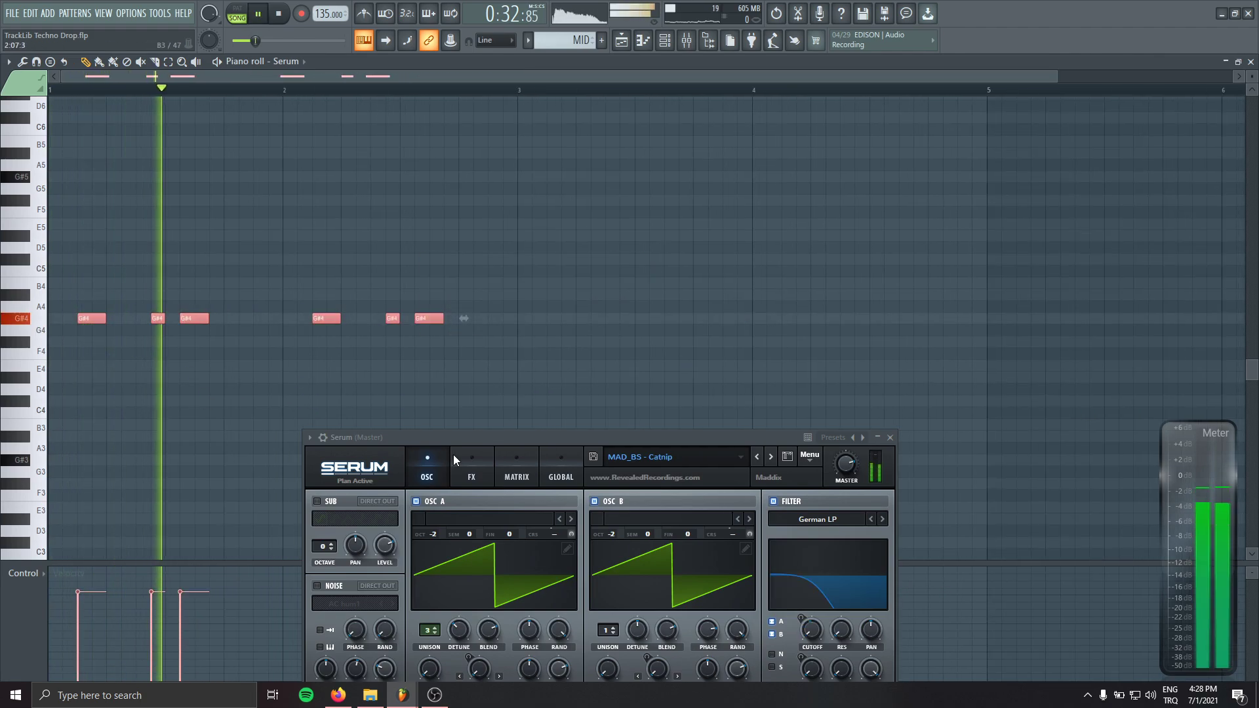
pyautogui.moveTo(557, 438); pyautogui.dragTo(531, 201)
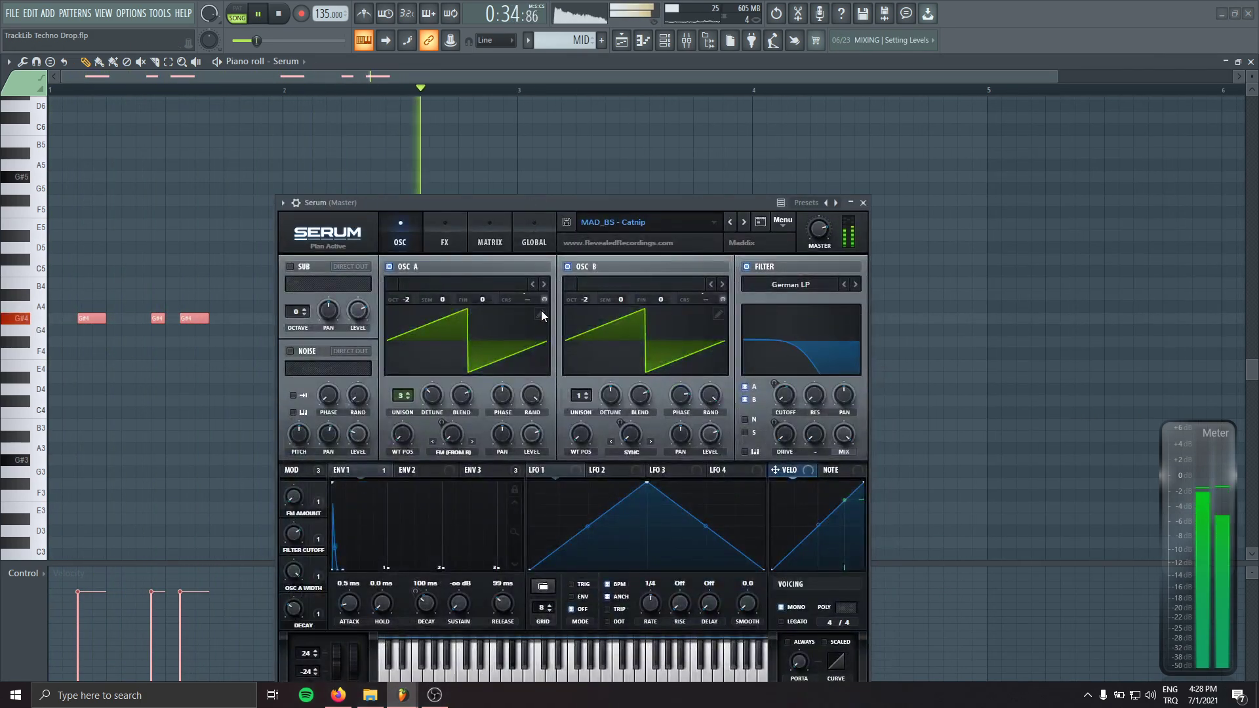
# - Duplicate the MID clip on Track 5 seven times so it spans bars 19 to 35 under the drop
pyautogui.press('space')
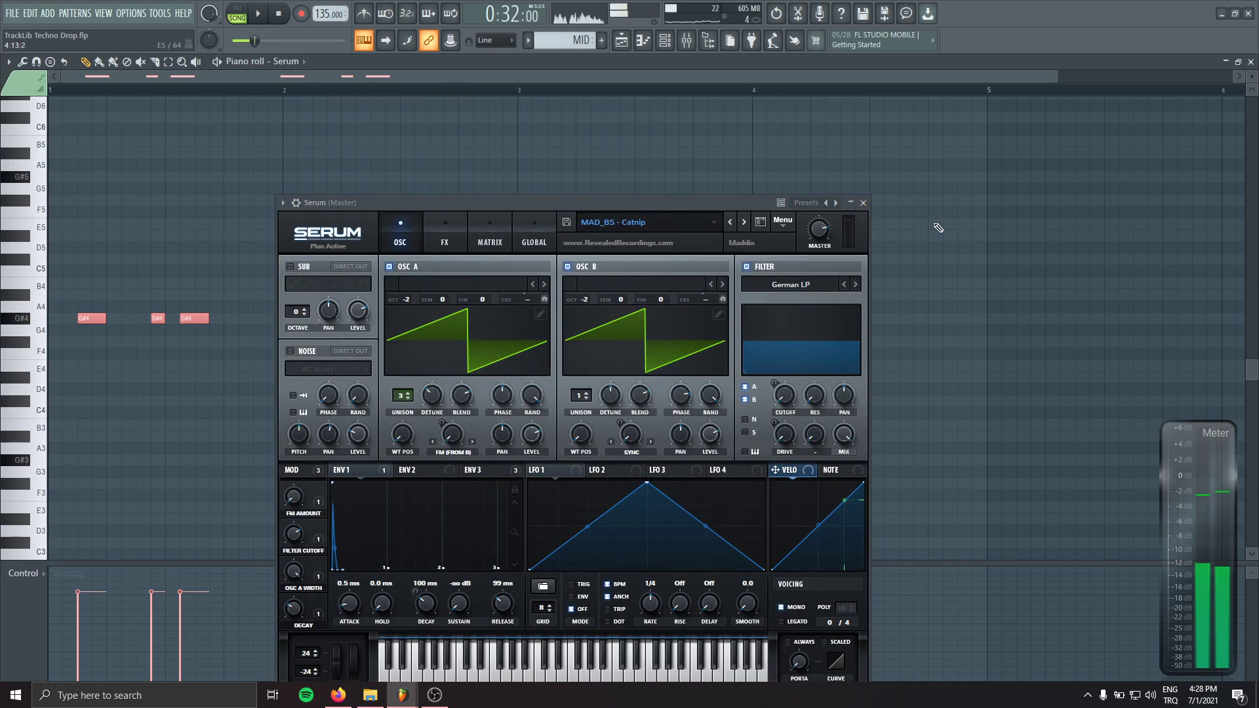
pyautogui.press('F7')
pyautogui.click(860, 200)
pyautogui.click(856, 177)
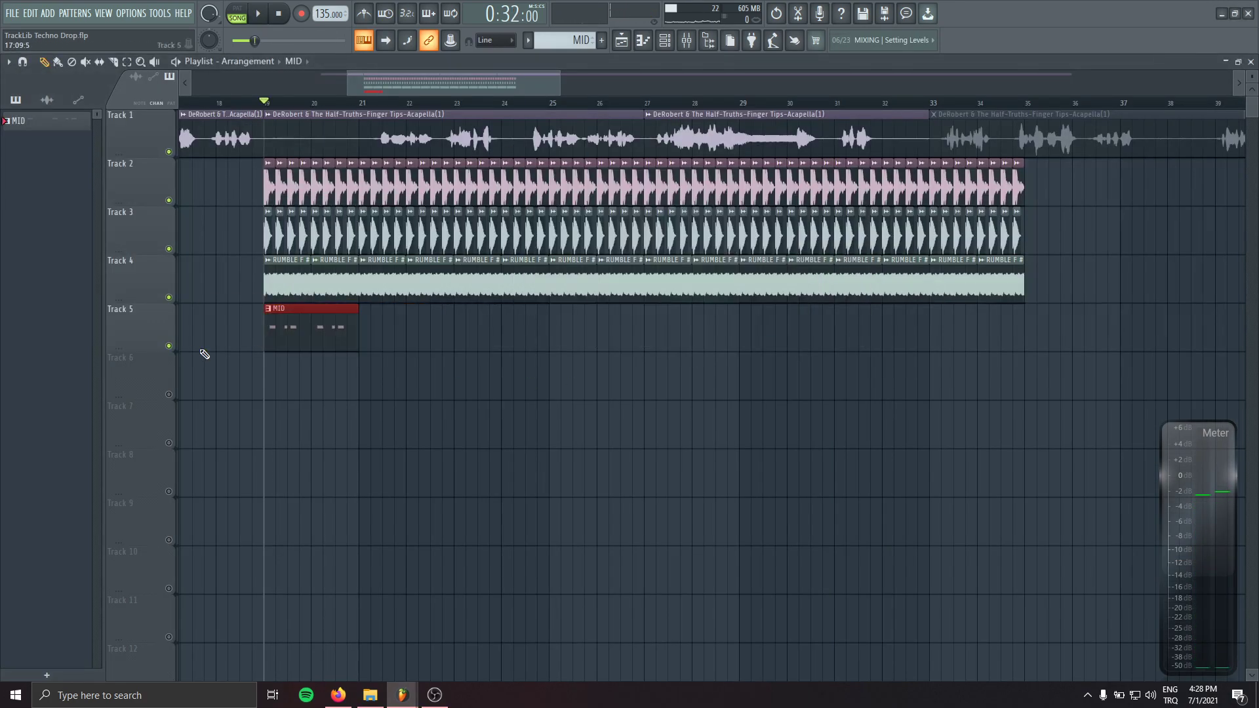
pyautogui.hotkey('ctrl', 'b')
pyautogui.hotkey('ctrl', 'b')
pyautogui.hotkey('ctrl', 'b')
pyautogui.hotkey('ctrl', 'b')
pyautogui.hotkey('ctrl', 'b')
pyautogui.hotkey('ctrl', 'b')
pyautogui.hotkey('ctrl', 'b')
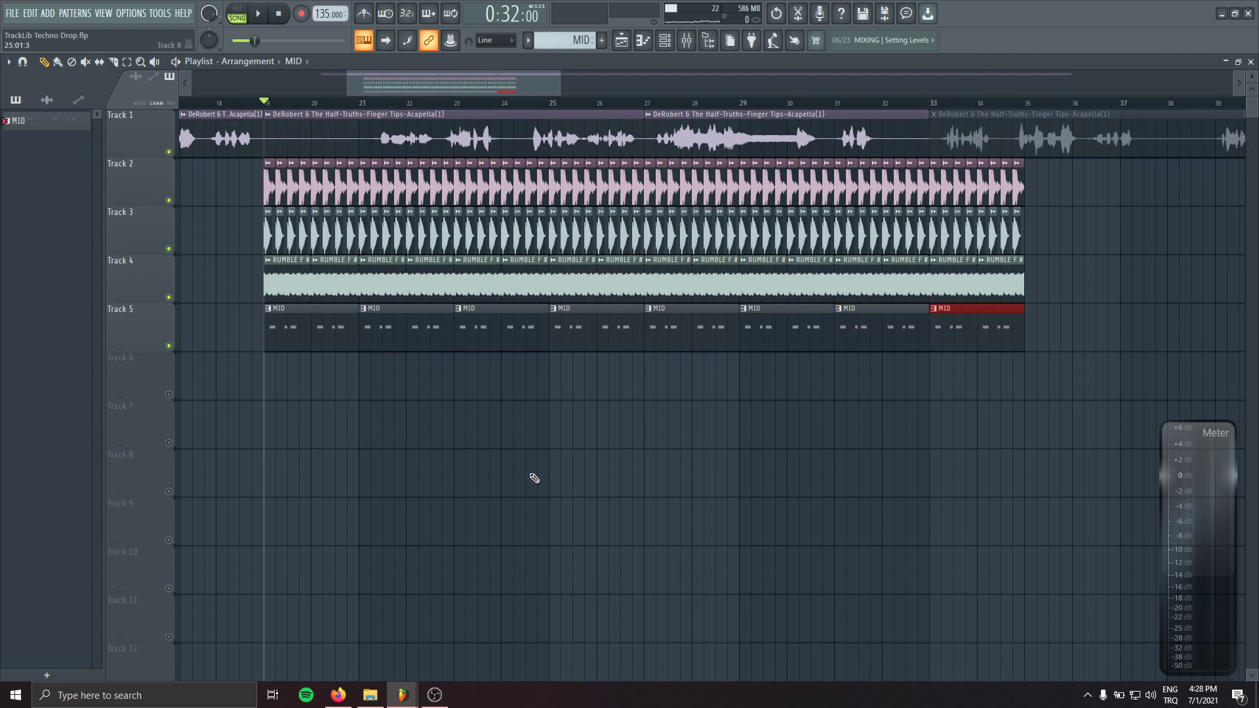
# - Duplicate all kick, rumble and MID clips on Tracks 2 to 5 once, extending them to bar 51, and audition the start
pyautogui.scroll(-3, 534, 478)
pyautogui.moveTo(1047, 380); pyautogui.dragTo(272, 161)
pyautogui.hotkey('ctrl', 'b')
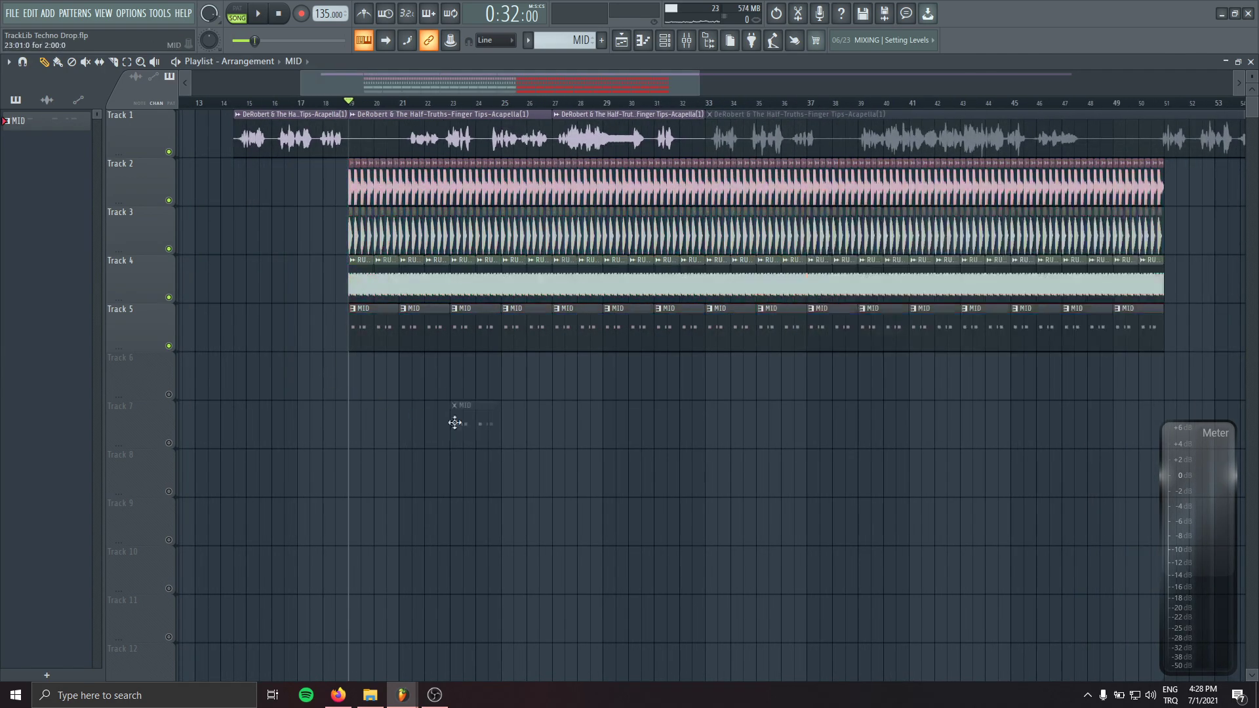
pyautogui.press('space')
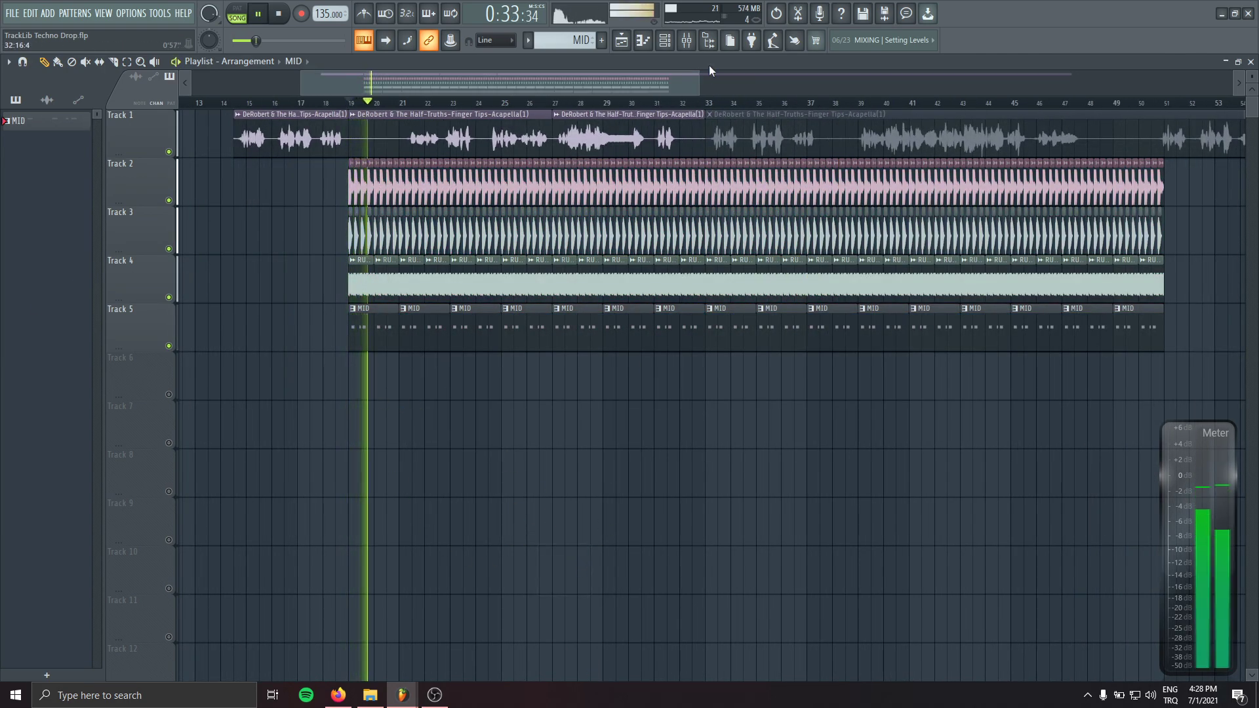
pyautogui.press('space')
# - Route the Serum channel to mixer insert 26 and name that insert BASS
pyautogui.press('F9')
pyautogui.hscroll(-5, 592, 320)
pyautogui.click(665, 41)
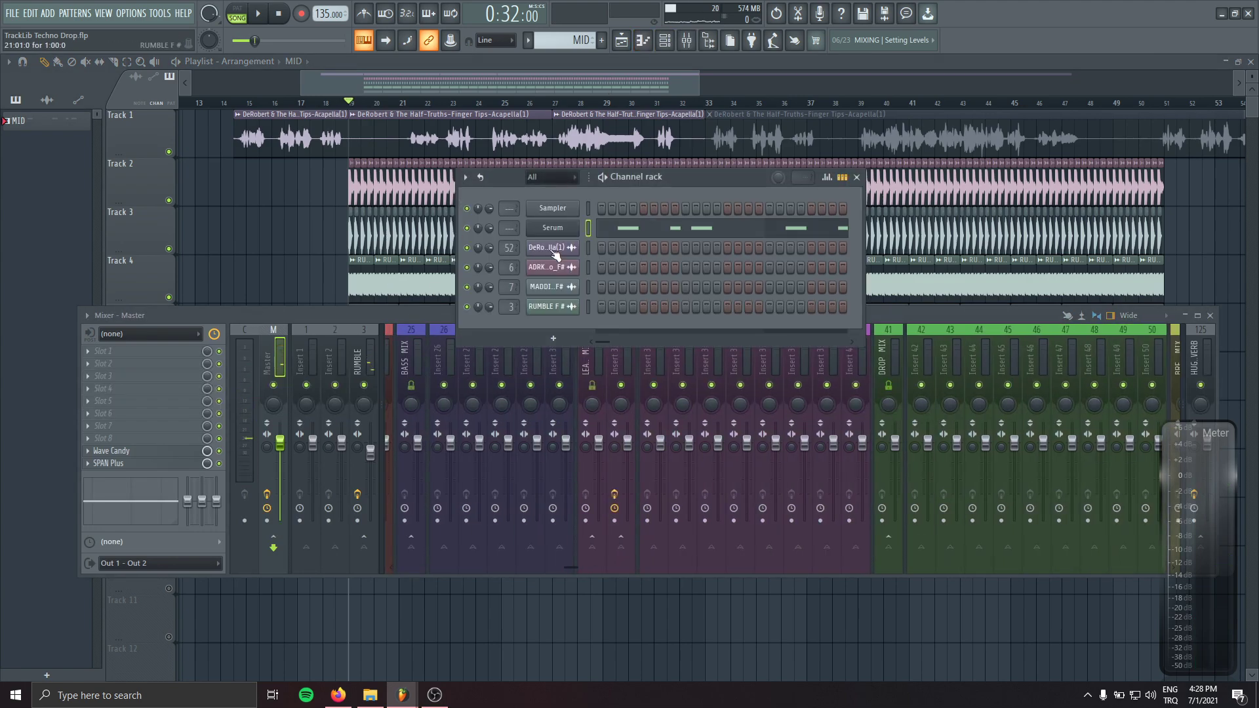
pyautogui.moveTo(504, 228); pyautogui.dragTo(505, 197)
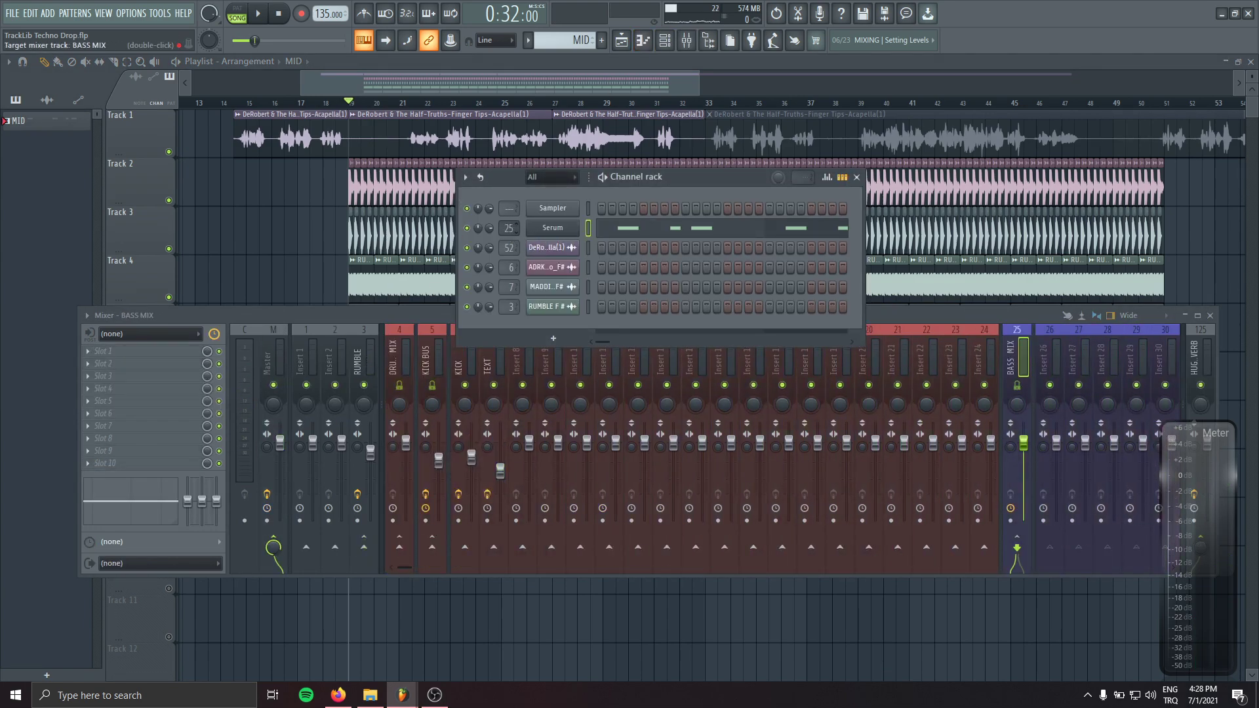
pyautogui.doubleClick(1051, 341)
pyautogui.write('BAS')
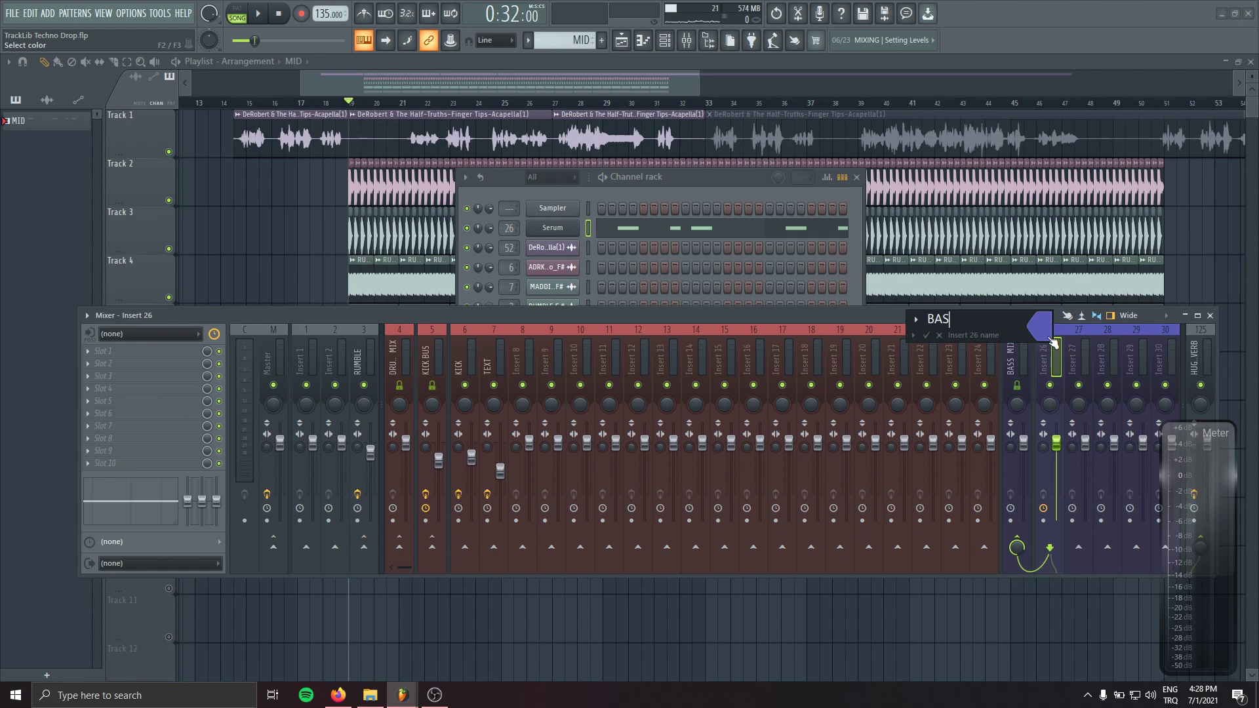
pyautogui.write('S')
pyautogui.press('Return')
# - Load Kickstart on the BASS insert, set it to the Quick Chain curve and audition the sidechained bass
pyautogui.scroll(-3, 1048, 341)
pyautogui.click(393, 82)
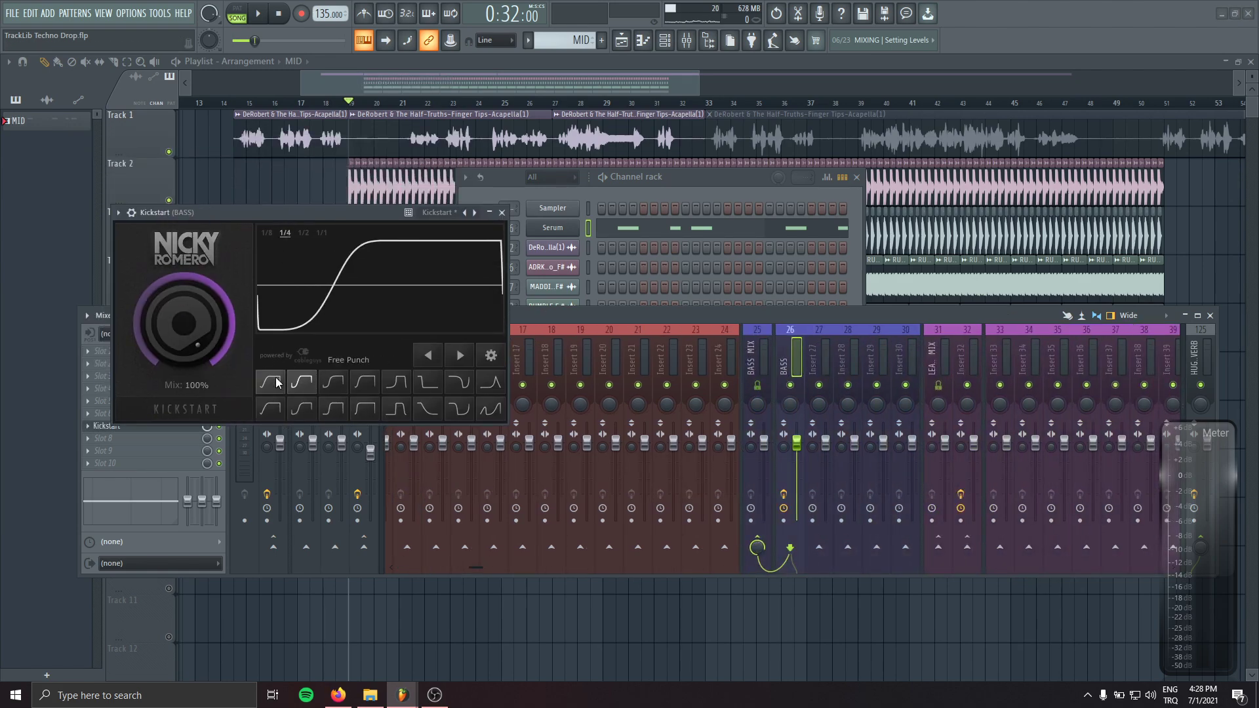
pyautogui.press('space')
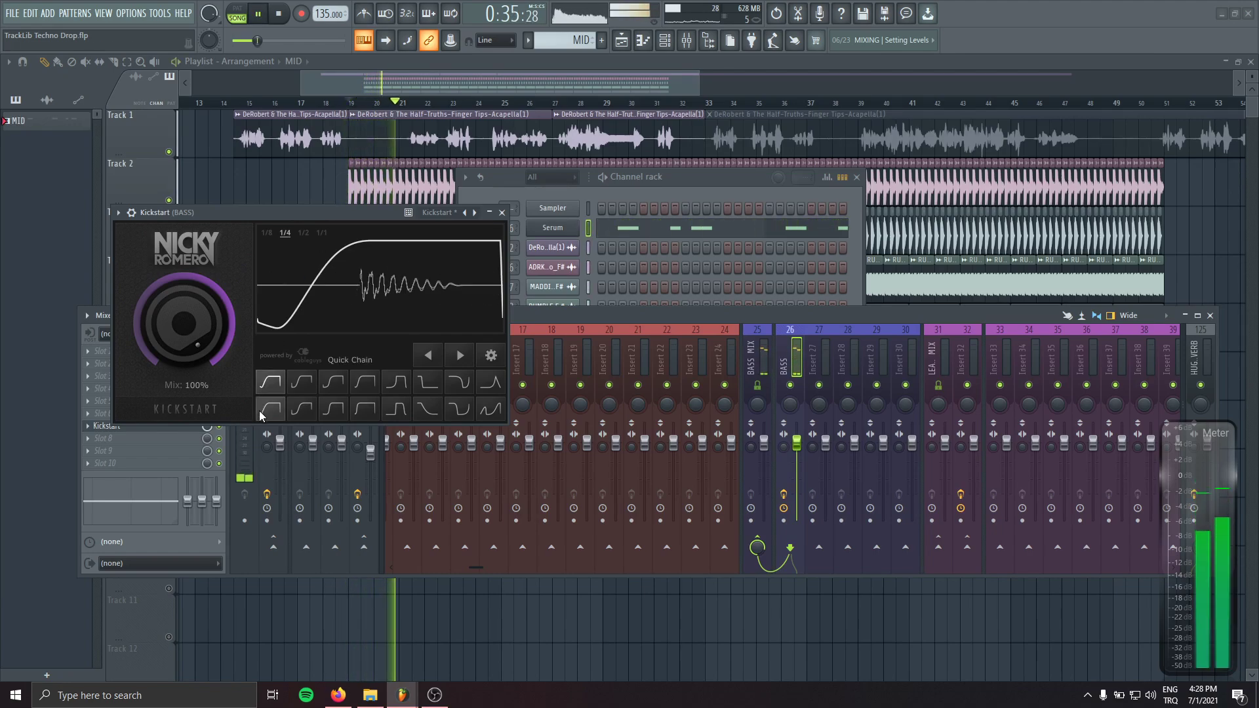
pyautogui.click(501, 212)
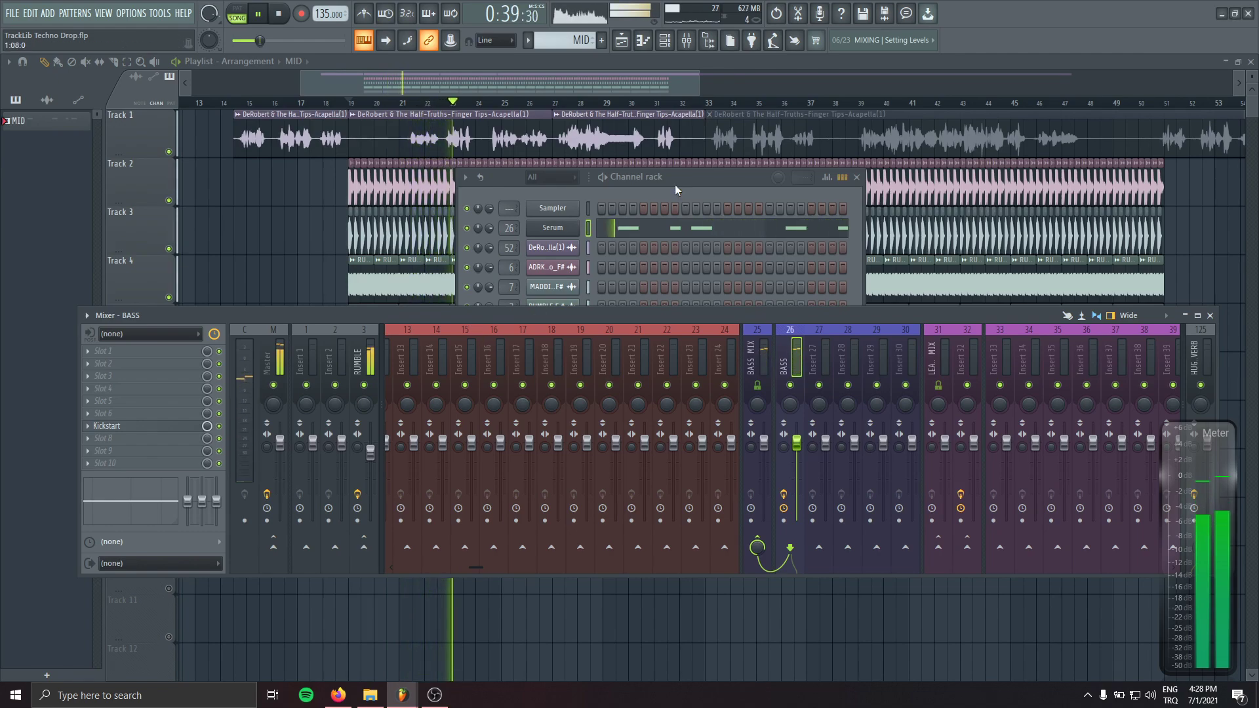
# - Transpose all the Serum notes down two semitones to F#4 and audition them with the drop
pyautogui.click(666, 231)
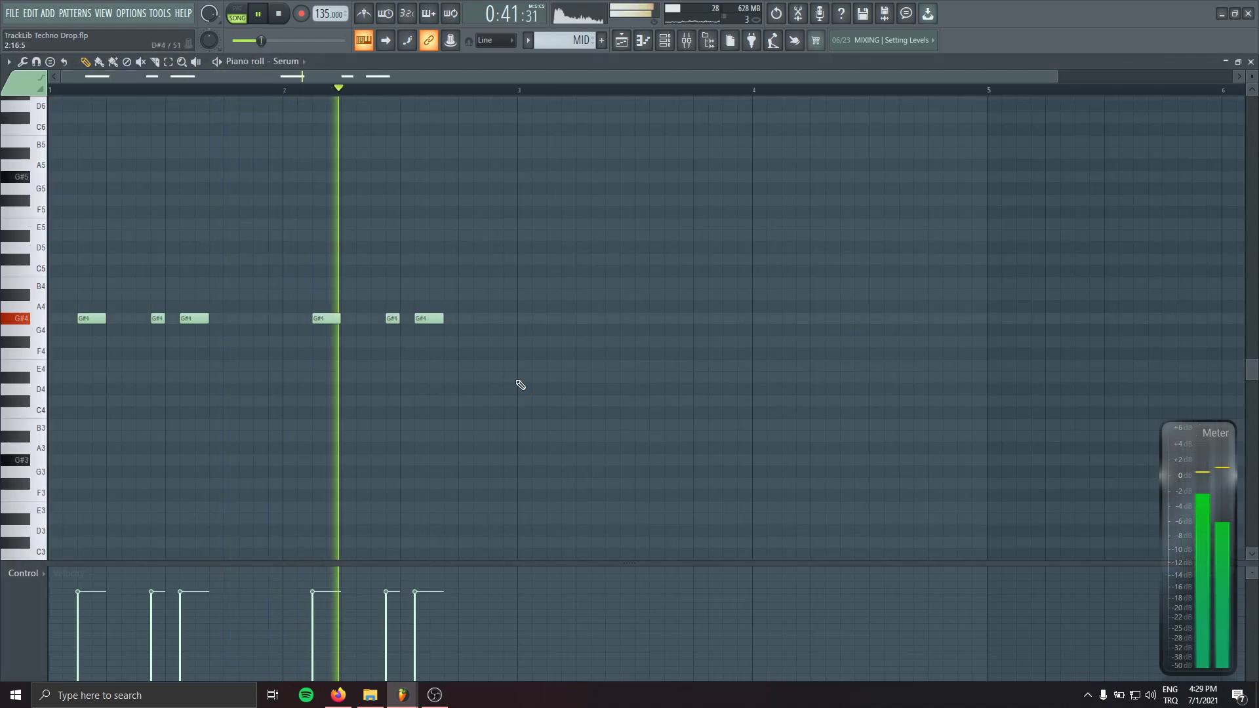
pyautogui.press('space')
pyautogui.hotkey('ctrl', 'a')
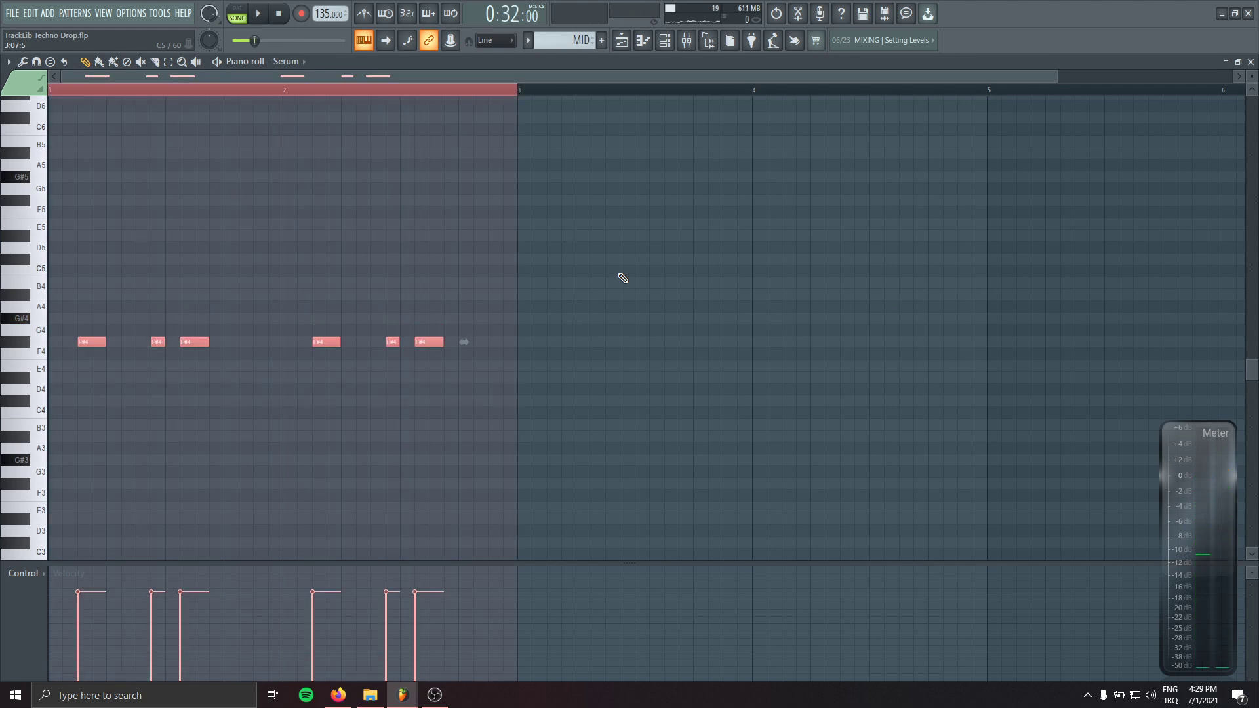
pyautogui.press('space')
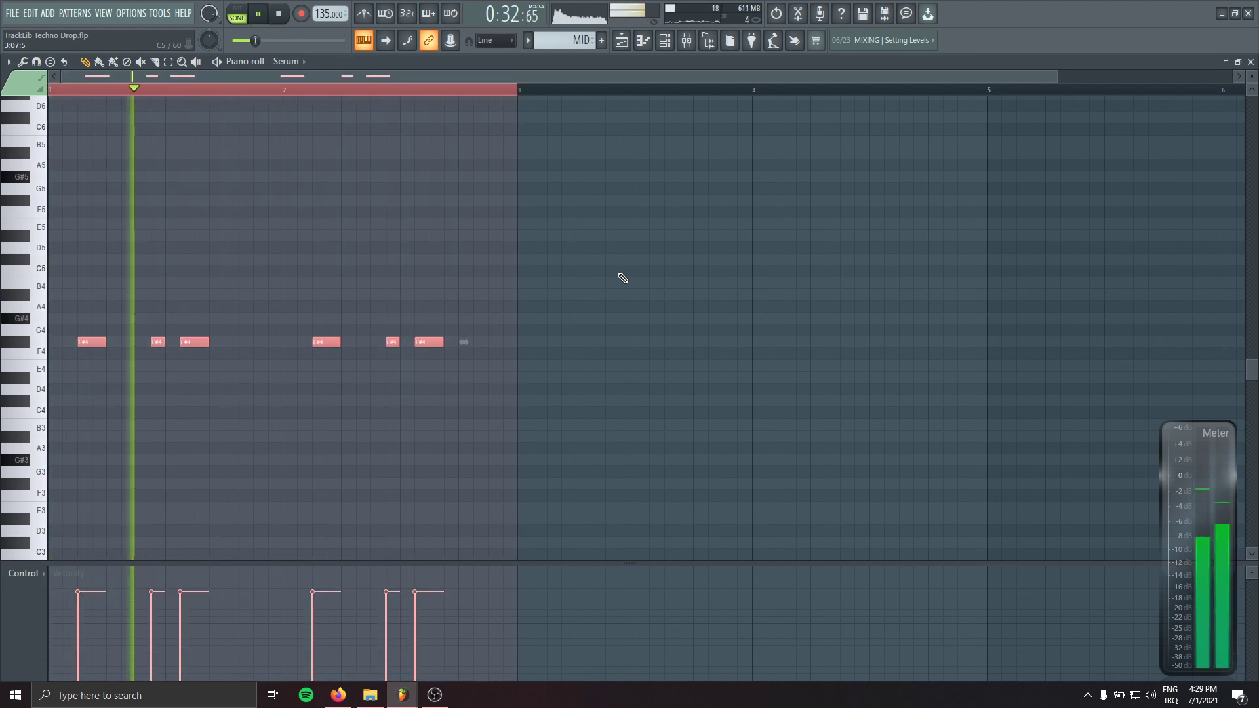
pyautogui.press('F7')
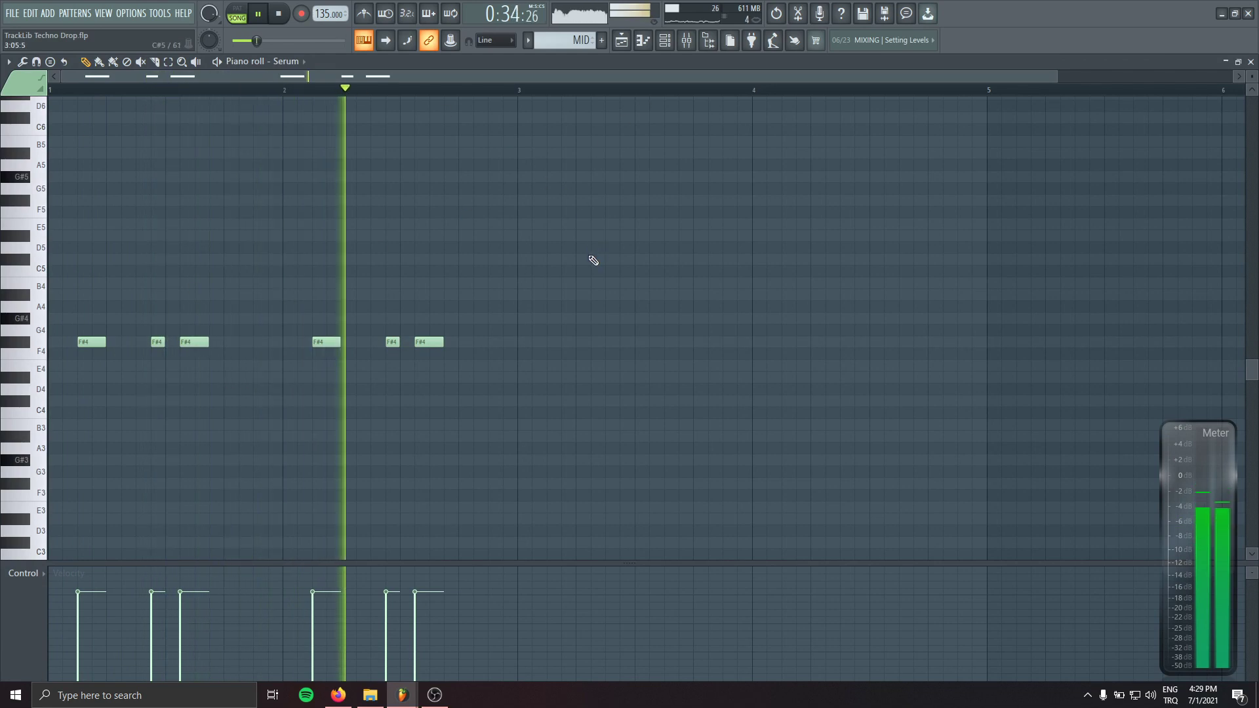
# - Return to the playlist and slice the acapella on Track 1 at bars 24 and 31, replaying the drop
pyautogui.click(687, 43)
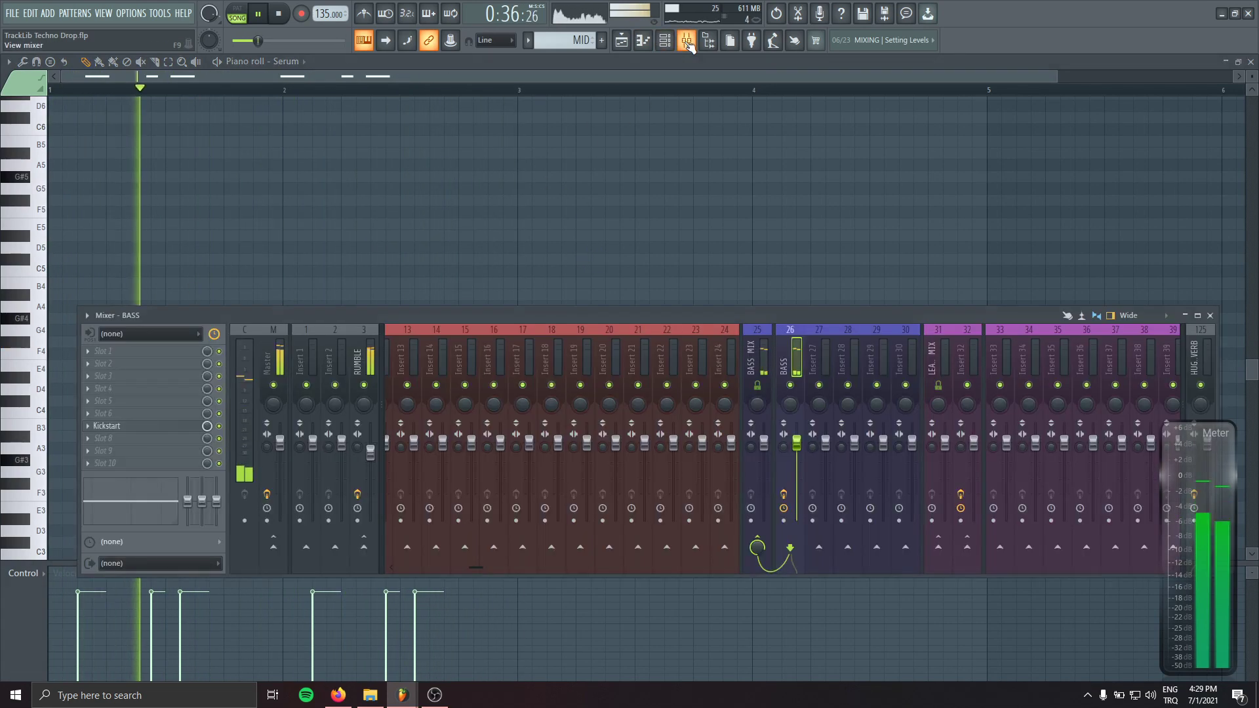
pyautogui.click(737, 218)
pyautogui.press('F7')
pyautogui.press('F5')
pyautogui.scroll(4, 366, 262)
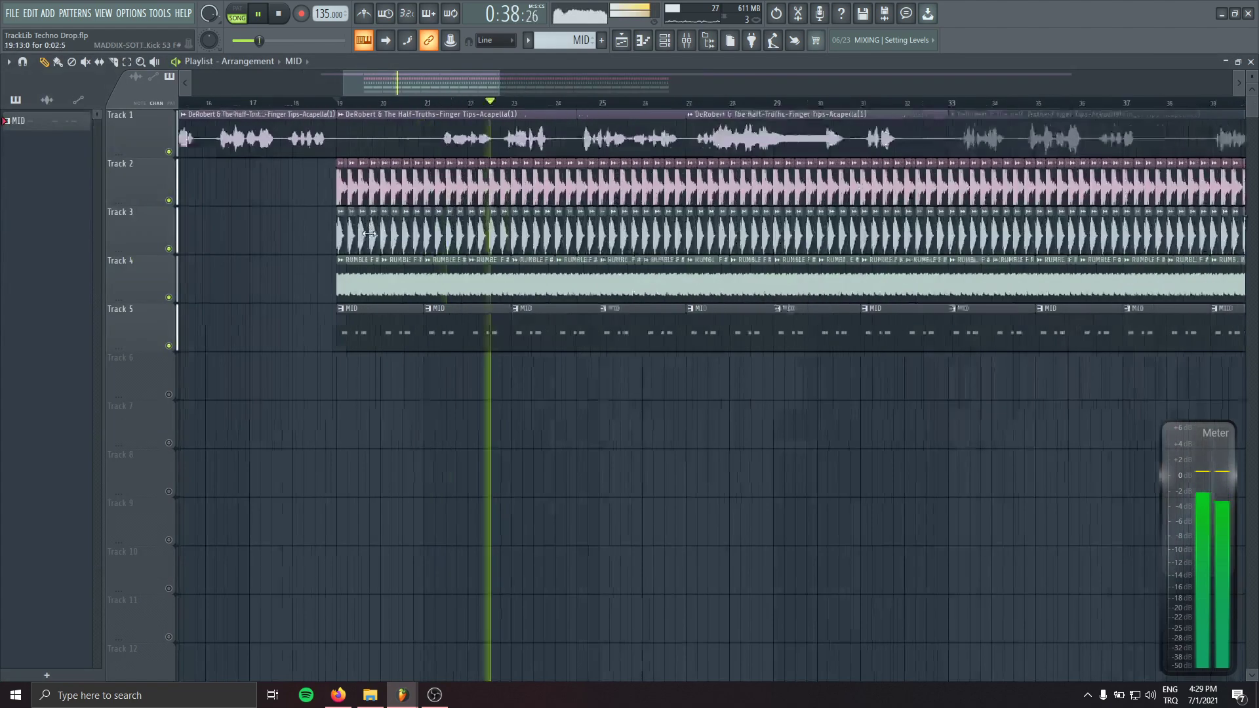
pyautogui.press('space')
pyautogui.press('space')
pyautogui.press('space')
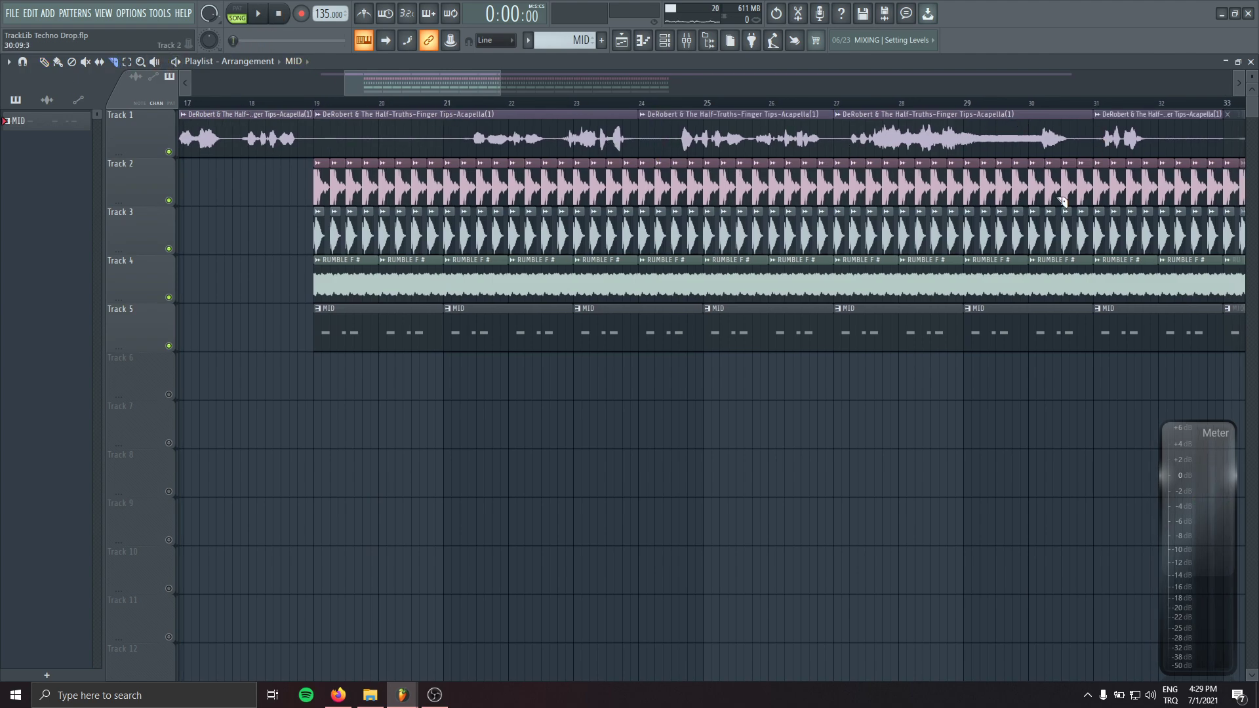
pyautogui.hscroll(5, 718, 164)
pyautogui.scroll(-3, 540, 135)
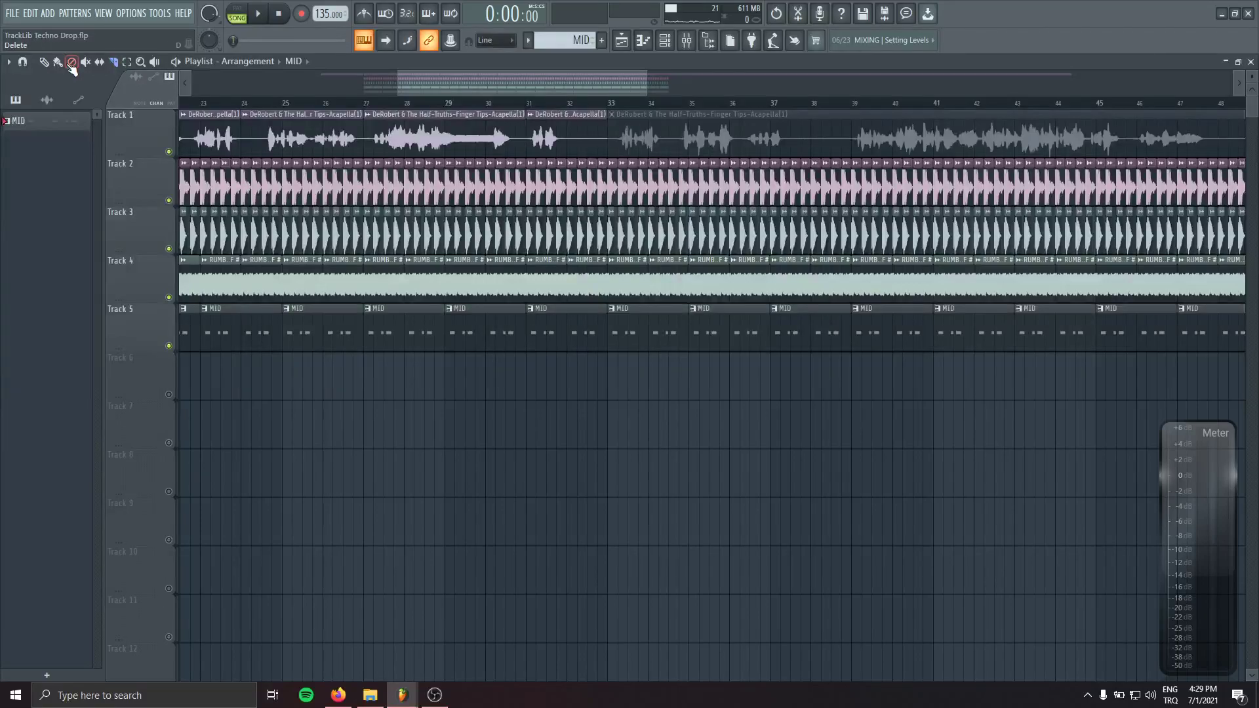
pyautogui.press('p')
pyautogui.press('space')
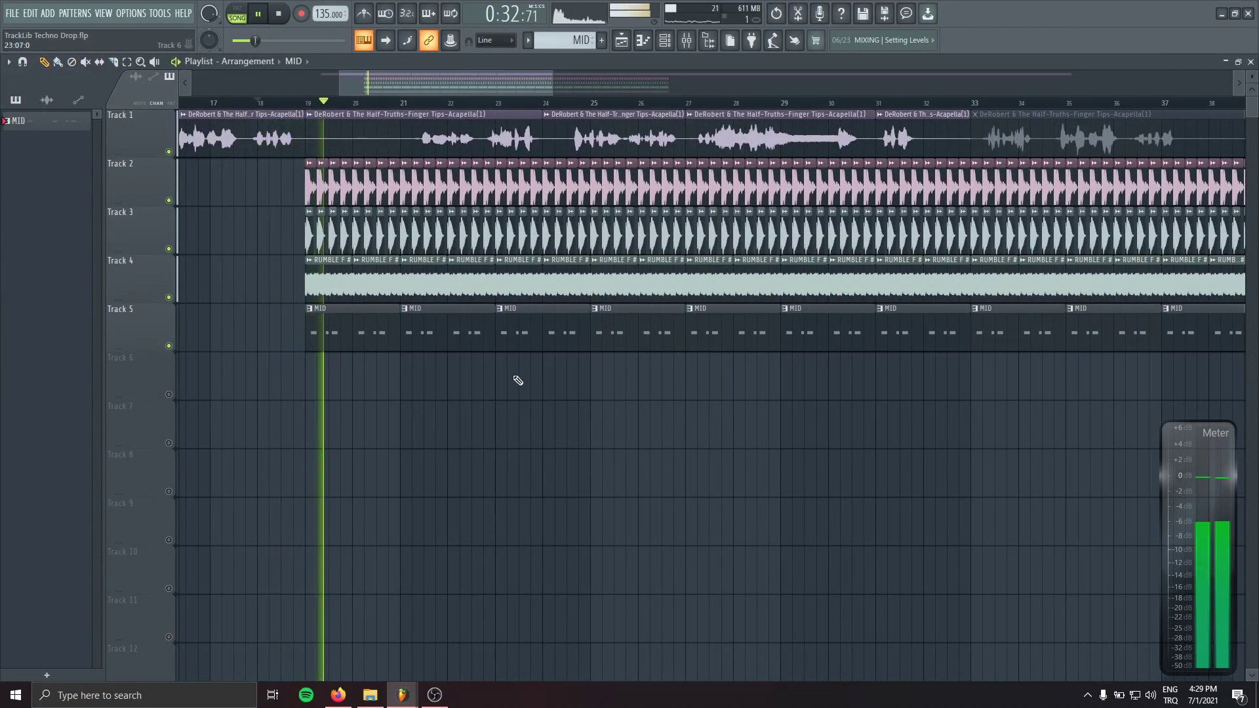
pyautogui.doubleClick(521, 334)
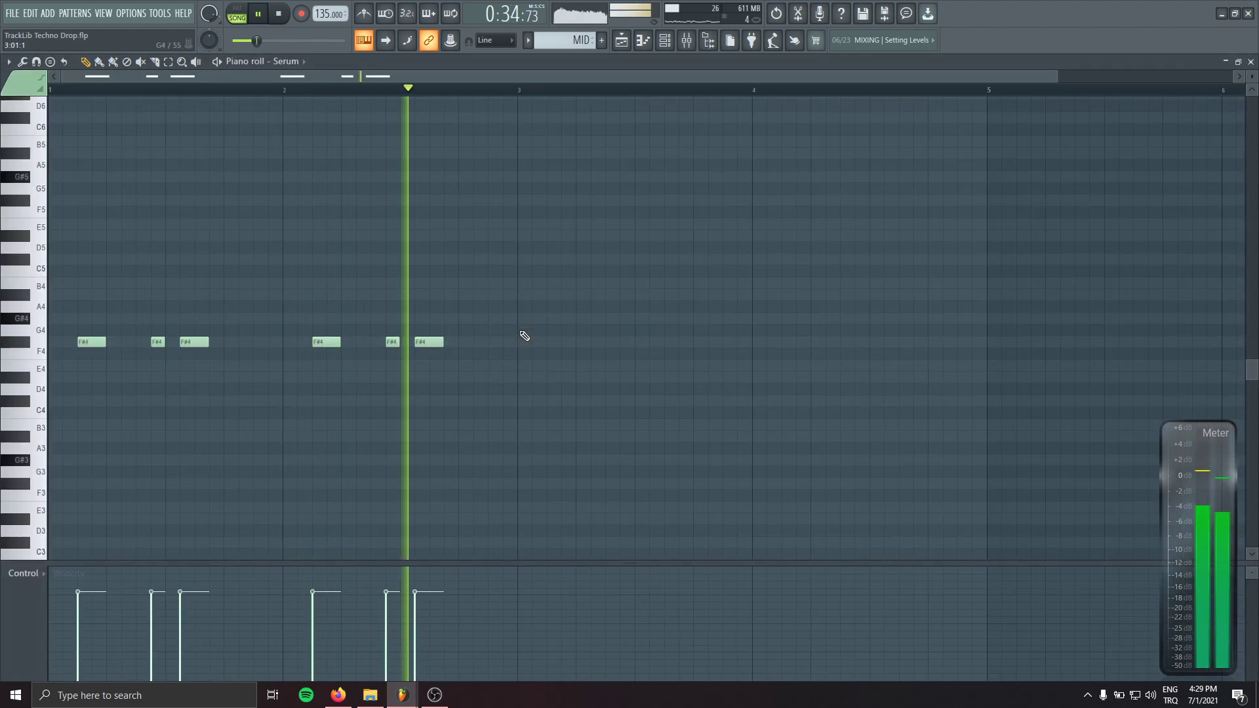
pyautogui.press('Escape')
pyautogui.press('Escape')
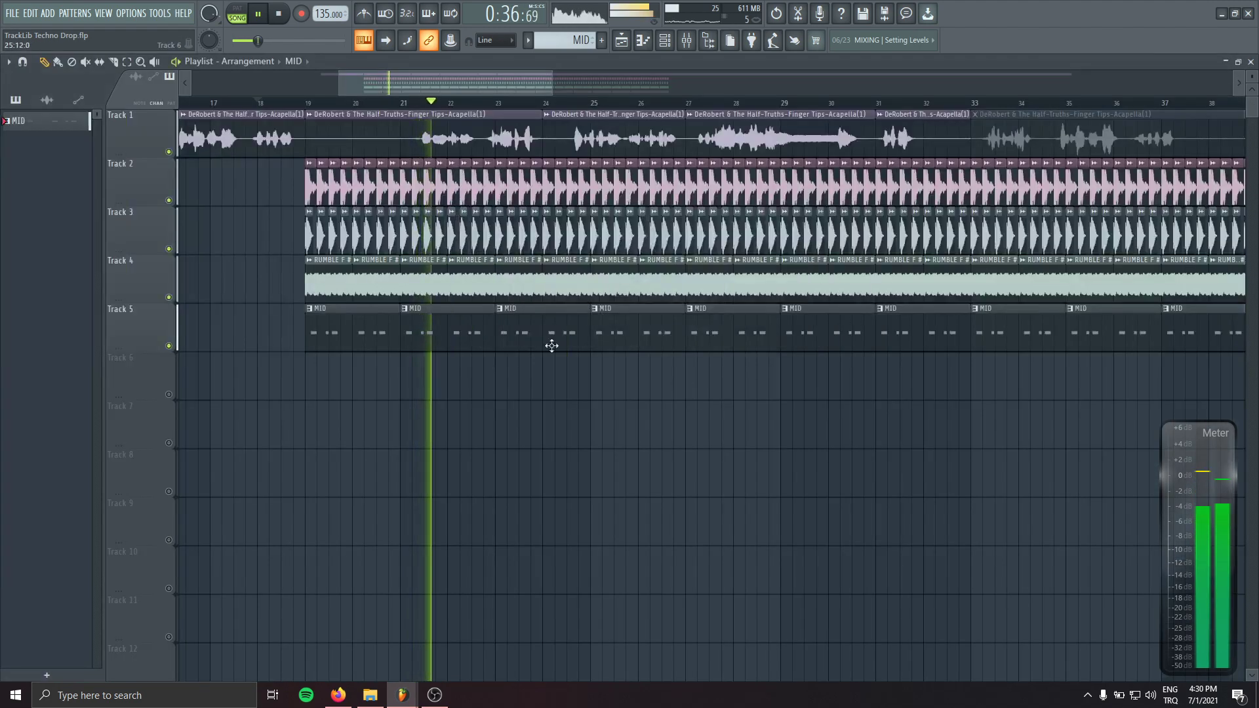
# - Shift the acapella phrases around bars 21 and 24 slightly later on Track 1 and audition them
pyautogui.scroll(3, 466, 175)
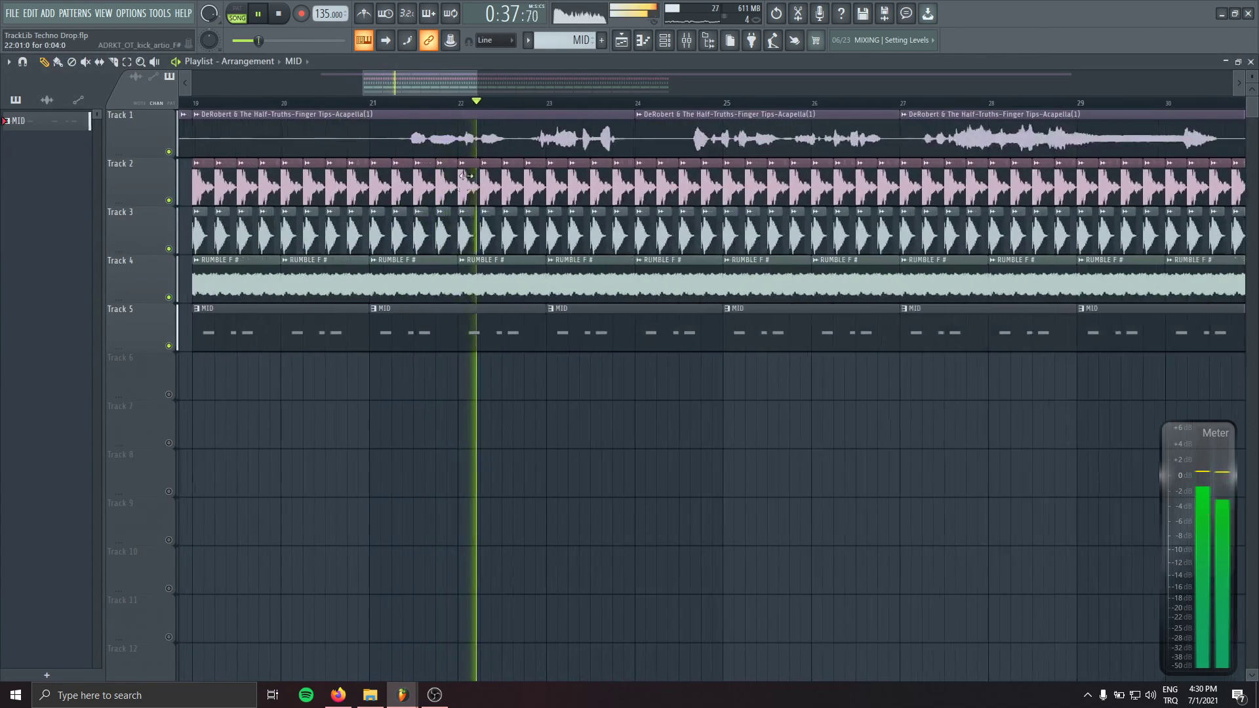
pyautogui.click(465, 137)
pyautogui.click(382, 102)
pyautogui.press('space')
pyautogui.click(680, 422)
pyautogui.rightClick(701, 433)
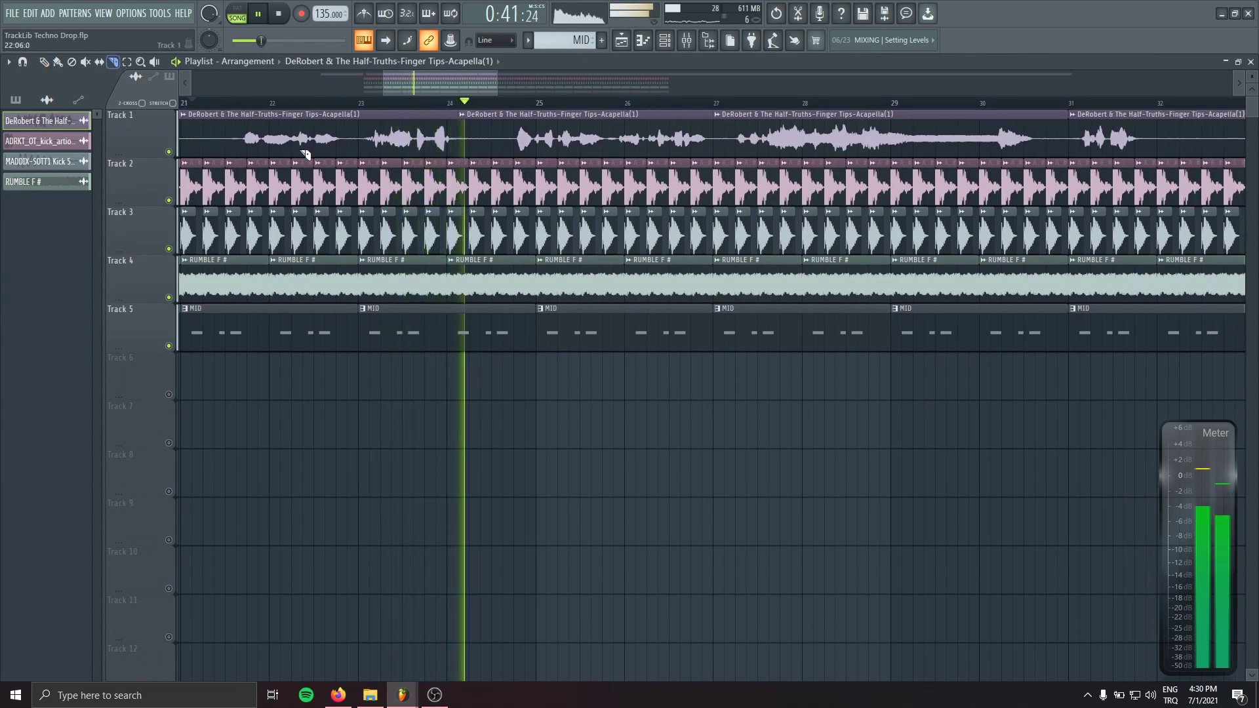
# - Replay the drop from around bar 22 and slice the acapella at bar 23 and midway through bar 24
pyautogui.press('space')
pyautogui.click(278, 102)
pyautogui.press('space')
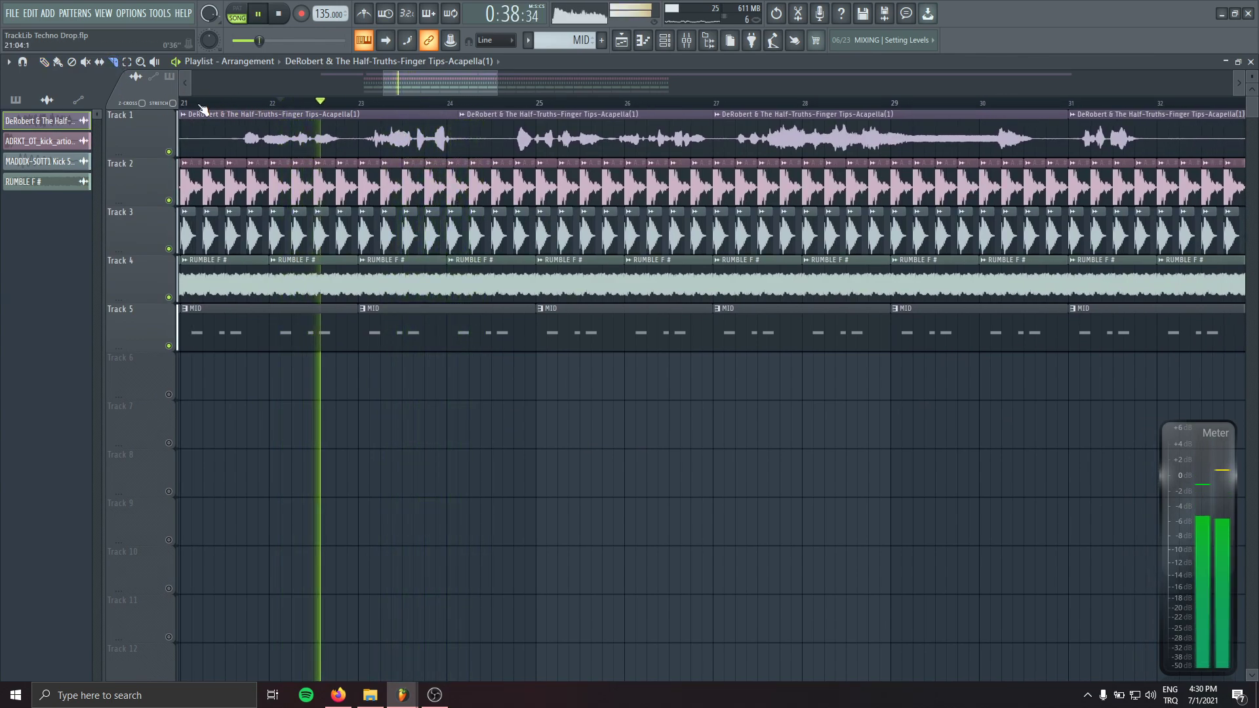
pyautogui.click(360, 138)
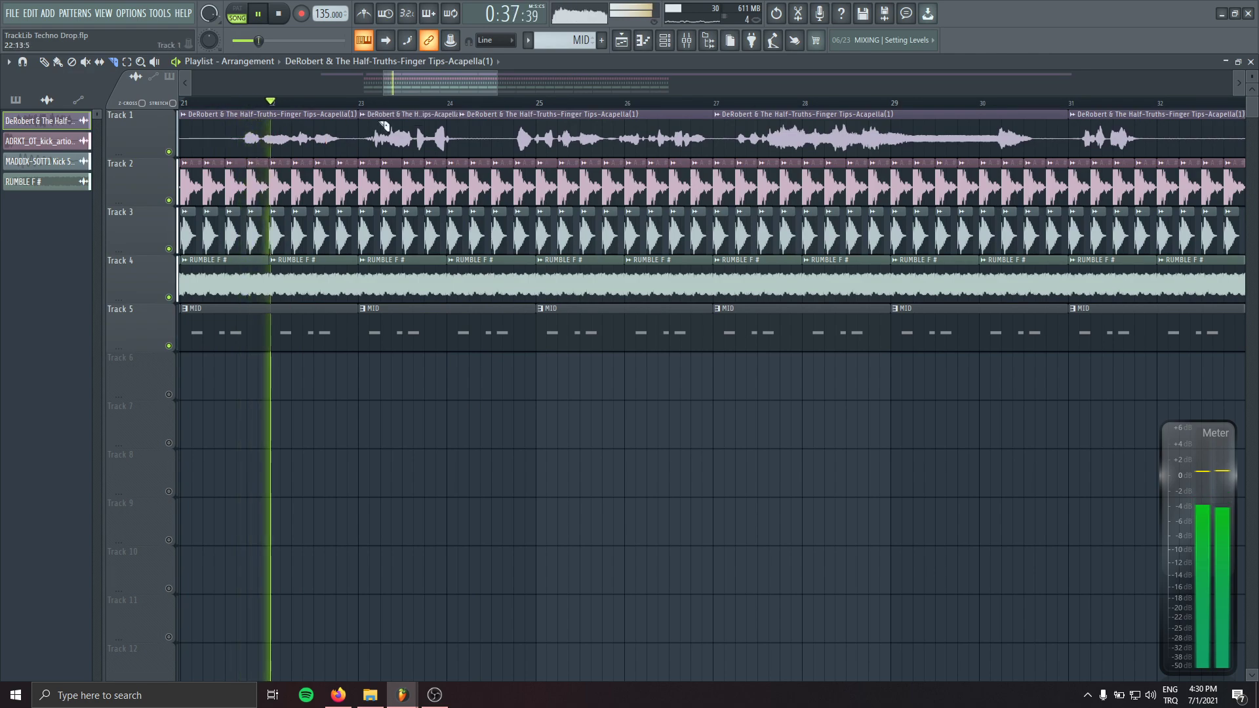
pyautogui.click(493, 148)
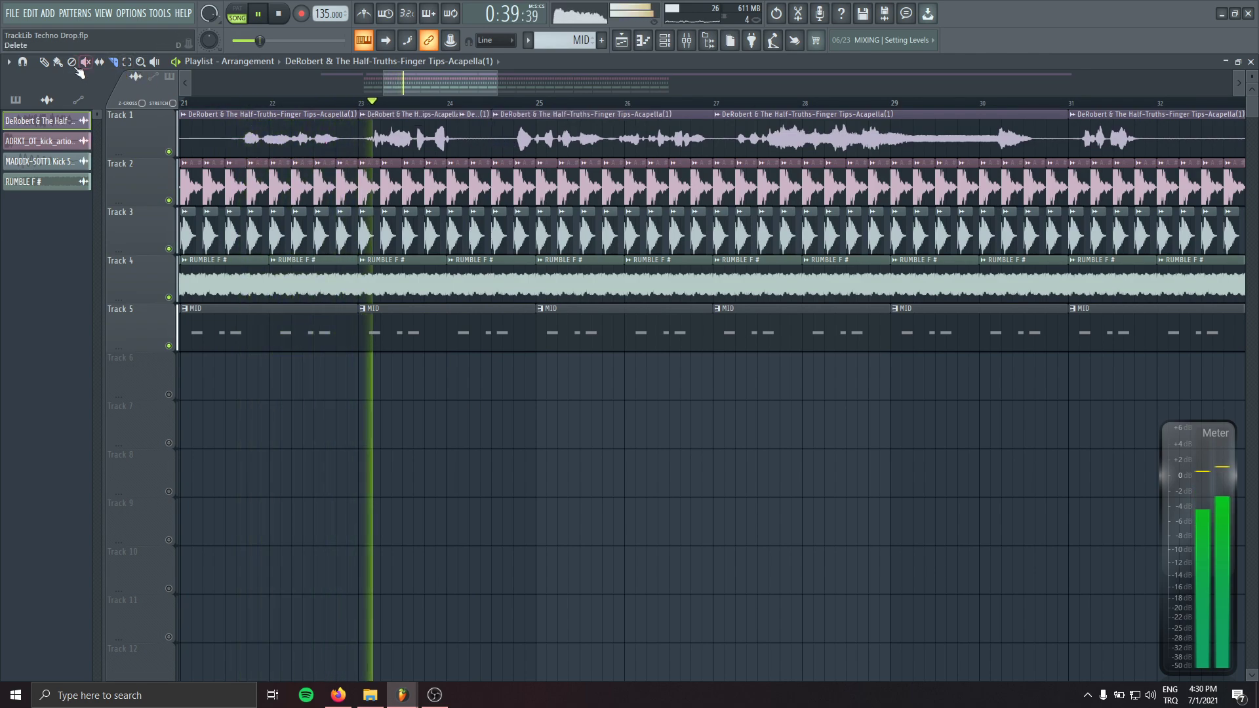
# - Try the acapella phrase at bar 23 two steps later and audition its timing
pyautogui.click(44, 61)
pyautogui.press('space')
pyautogui.press('space')
pyautogui.scroll(3, 439, 141)
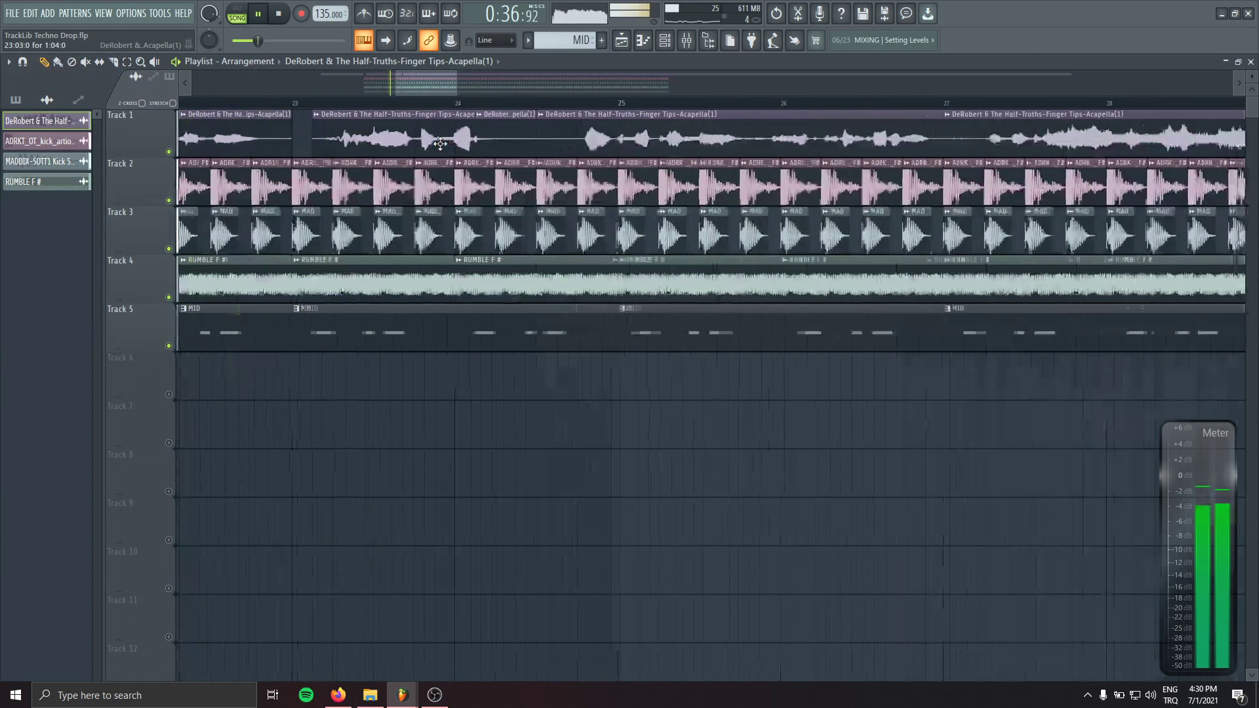
pyautogui.moveTo(423, 145); pyautogui.dragTo(381, 144)
pyautogui.scroll(2, 420, 144)
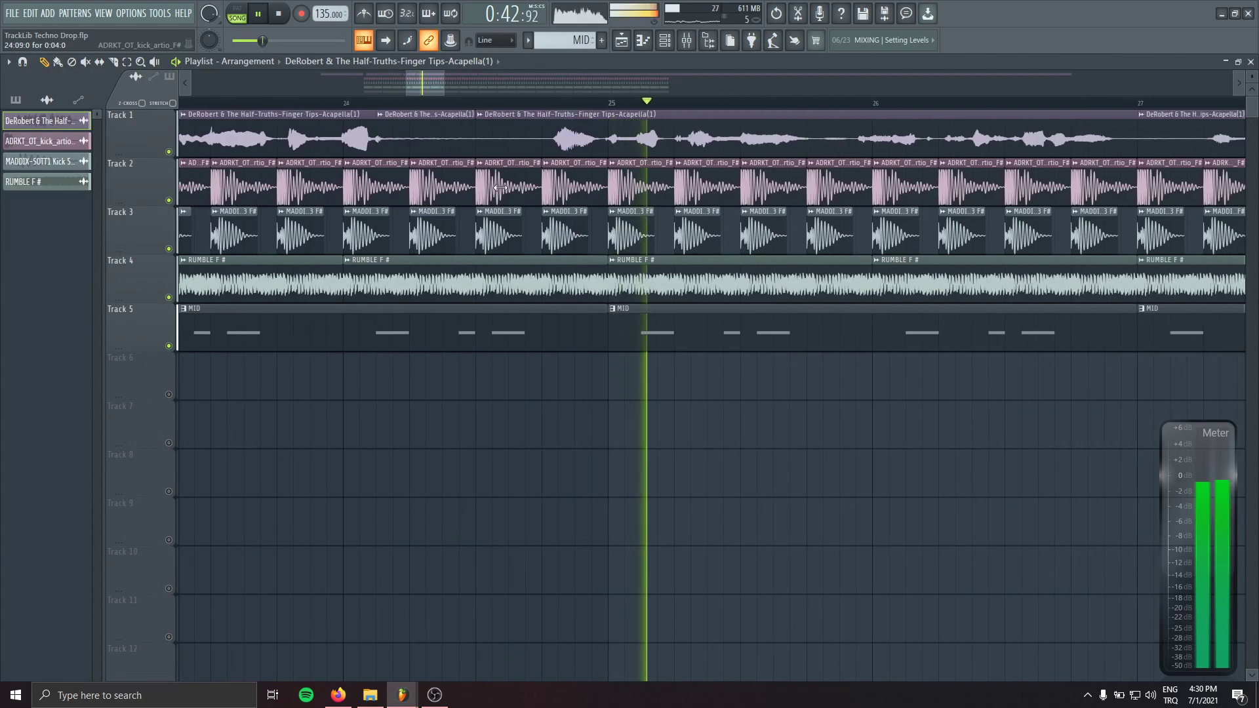
# - Move the acapella clip that starts midway through bar 24 three steps later
pyautogui.press('space')
pyautogui.moveTo(560, 135); pyautogui.dragTo(609, 134)
pyautogui.scroll(-2, 424, 110)
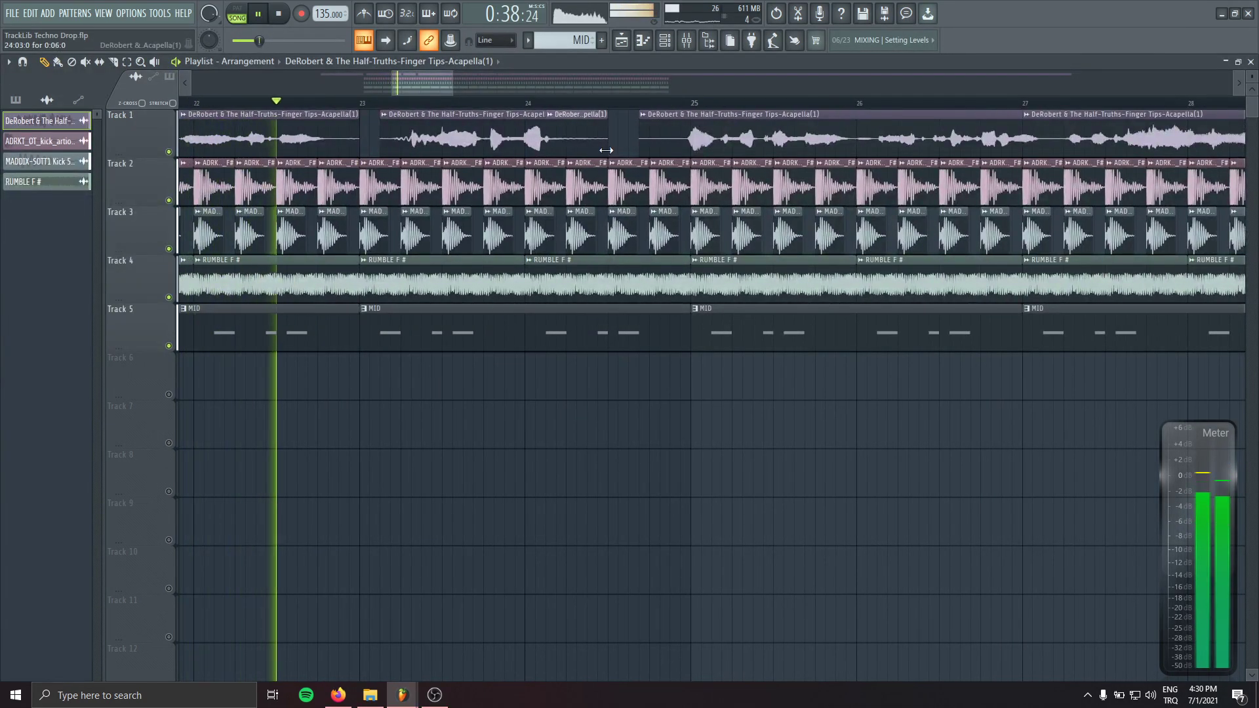
# - Remove the short leftover acapella clip in bar 24 and place the preceding phrase at the start of bar 23
pyautogui.moveTo(608, 149); pyautogui.dragTo(558, 154)
pyautogui.rightClick(573, 154)
pyautogui.hotkey('ctrl', 'z')
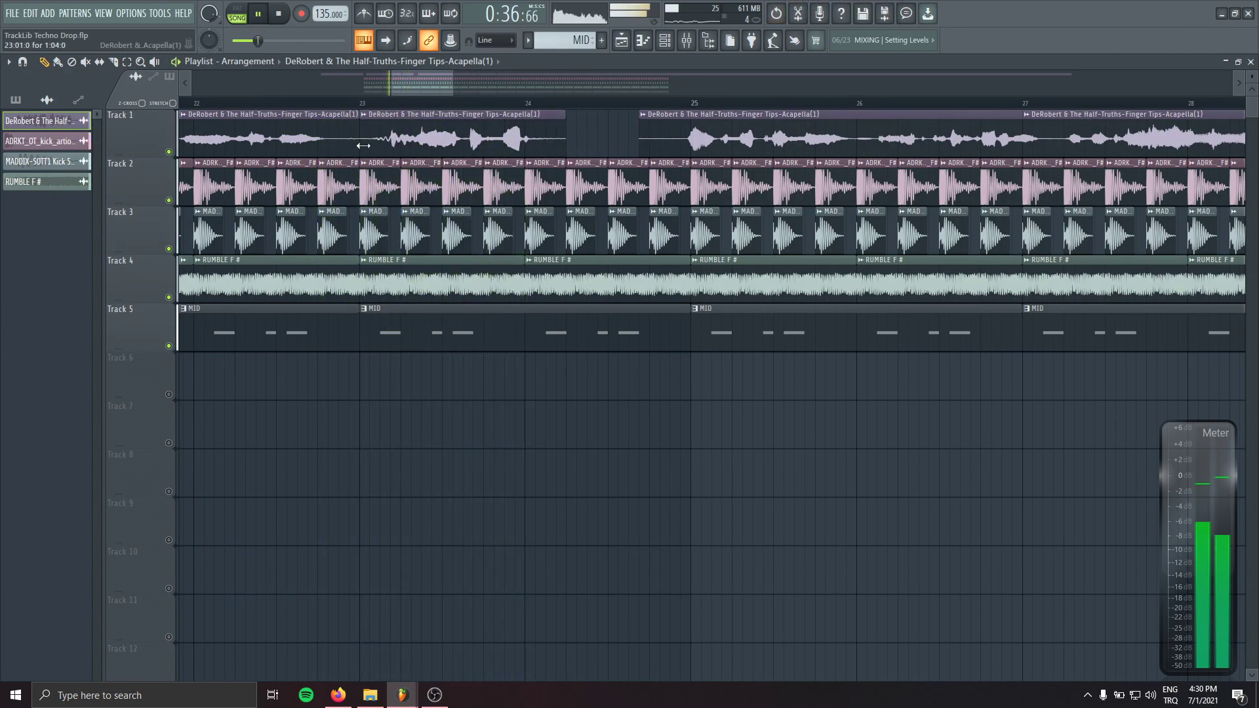
# - Replay the vocals from around bar 22 and slice the acapella at bar 26 and one beat into bar 27
pyautogui.scroll(-2, 432, 233)
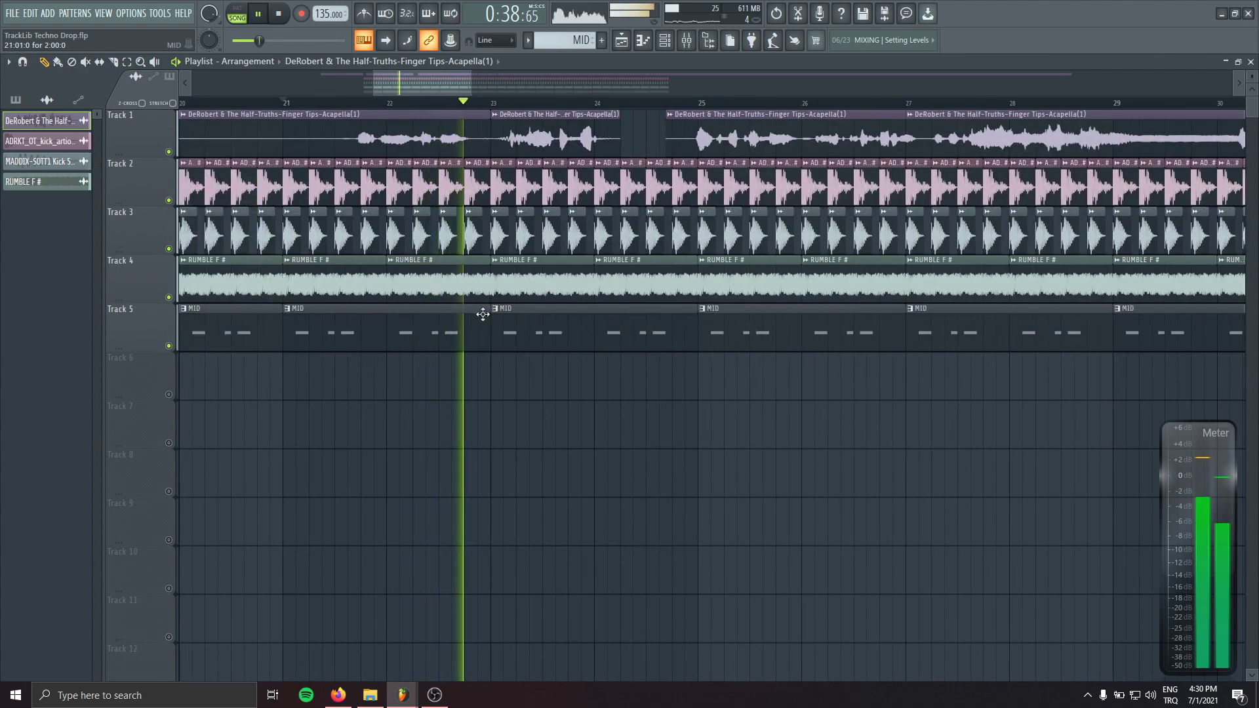
pyautogui.hscroll(2, 546, 284)
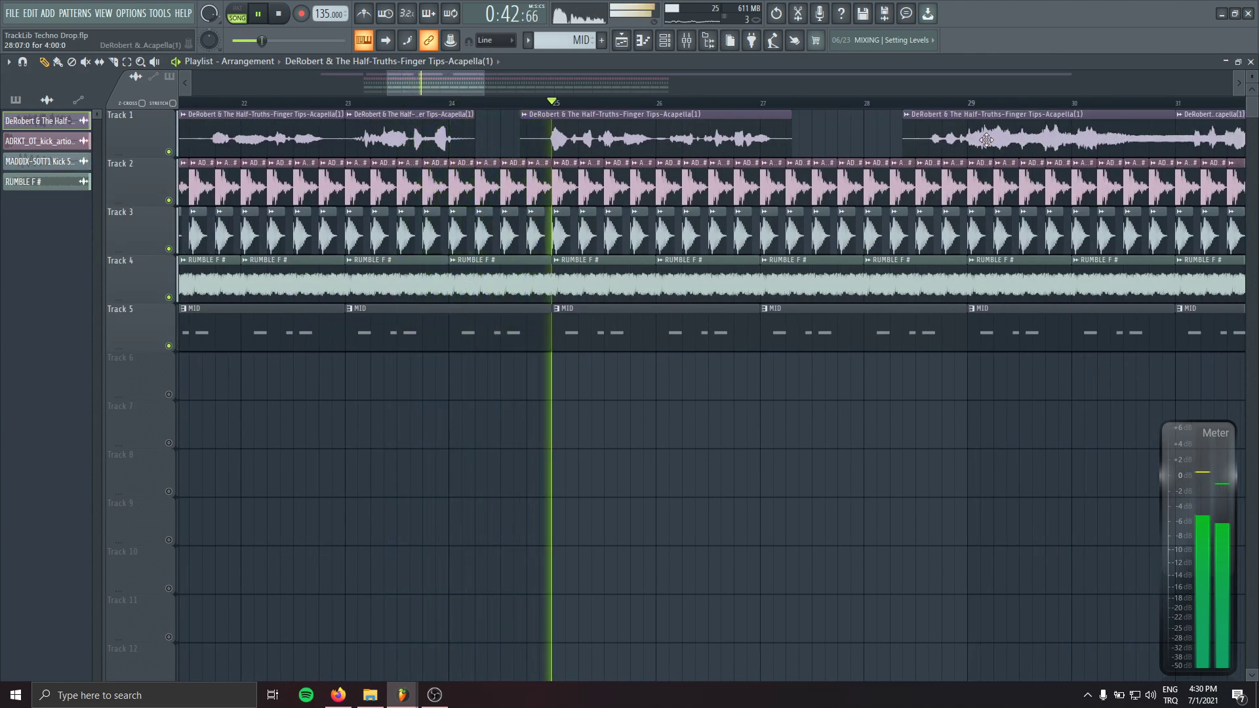
pyautogui.moveTo(689, 133); pyautogui.dragTo(390, 113)
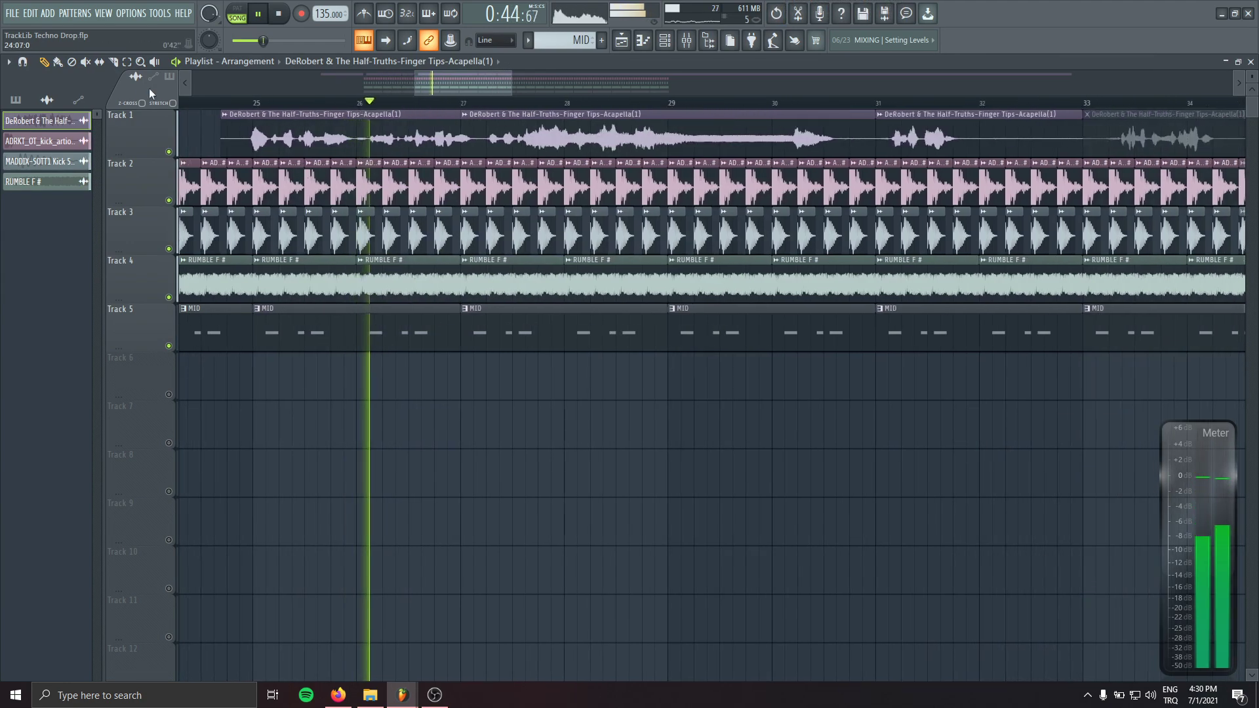
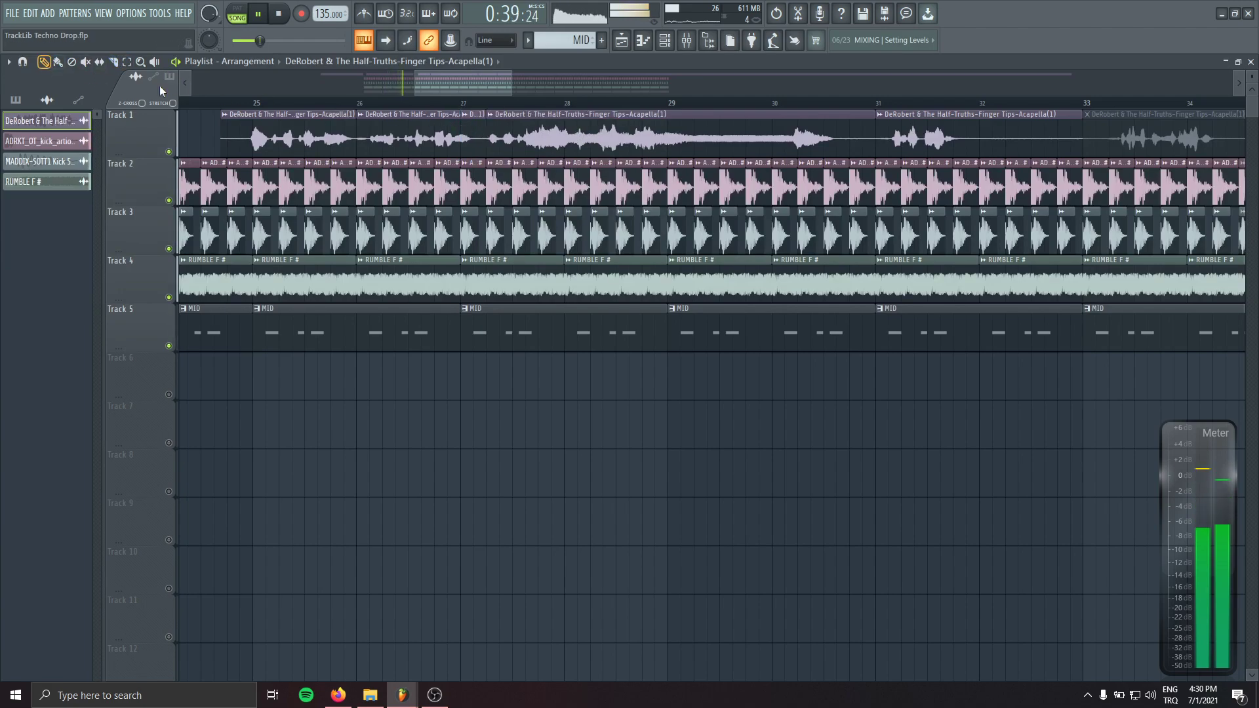
# - Move the long acapella phrase and the clips after it from early bar 27 to just past the middle of bar 29
pyautogui.scroll(-3, 671, 137)
pyautogui.moveTo(695, 139); pyautogui.dragTo(1154, 141)
pyautogui.moveTo(604, 134); pyautogui.dragTo(736, 136)
pyautogui.scroll(3, 553, 166)
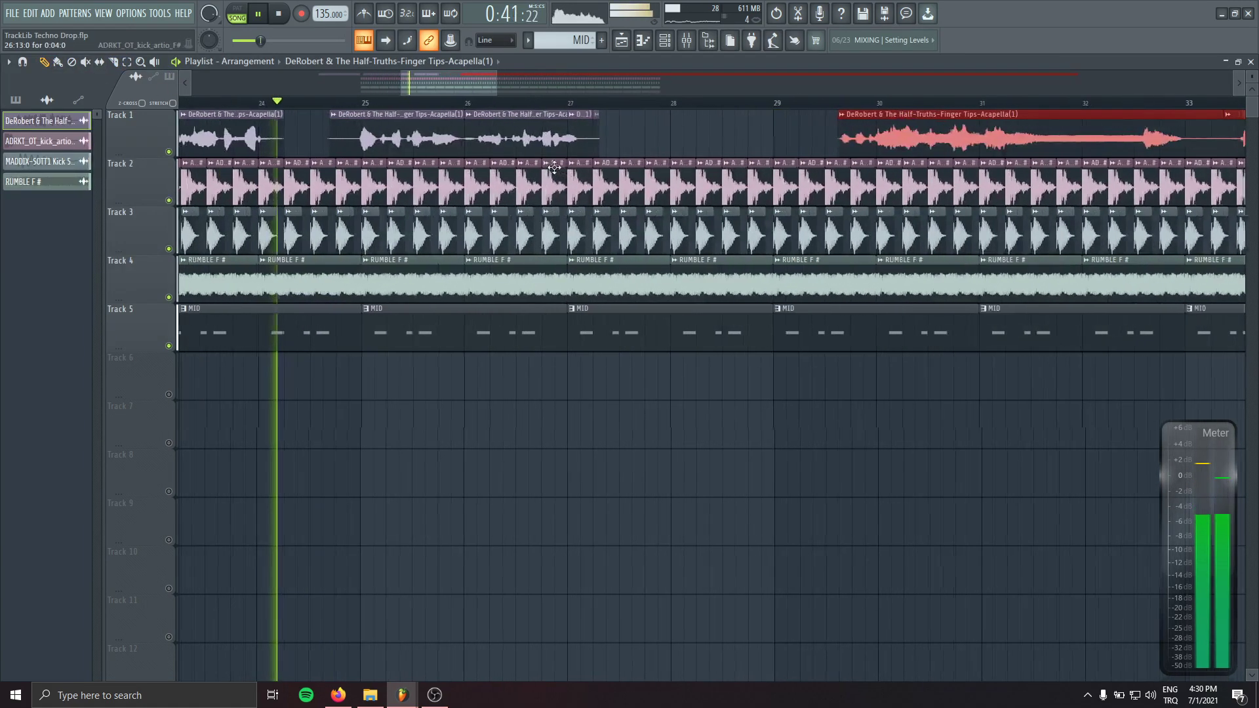
# - Move the short acapella phrase at bar 26 one beat later and audition its timing
pyautogui.moveTo(504, 141); pyautogui.dragTo(530, 142)
pyautogui.scroll(1, 531, 146)
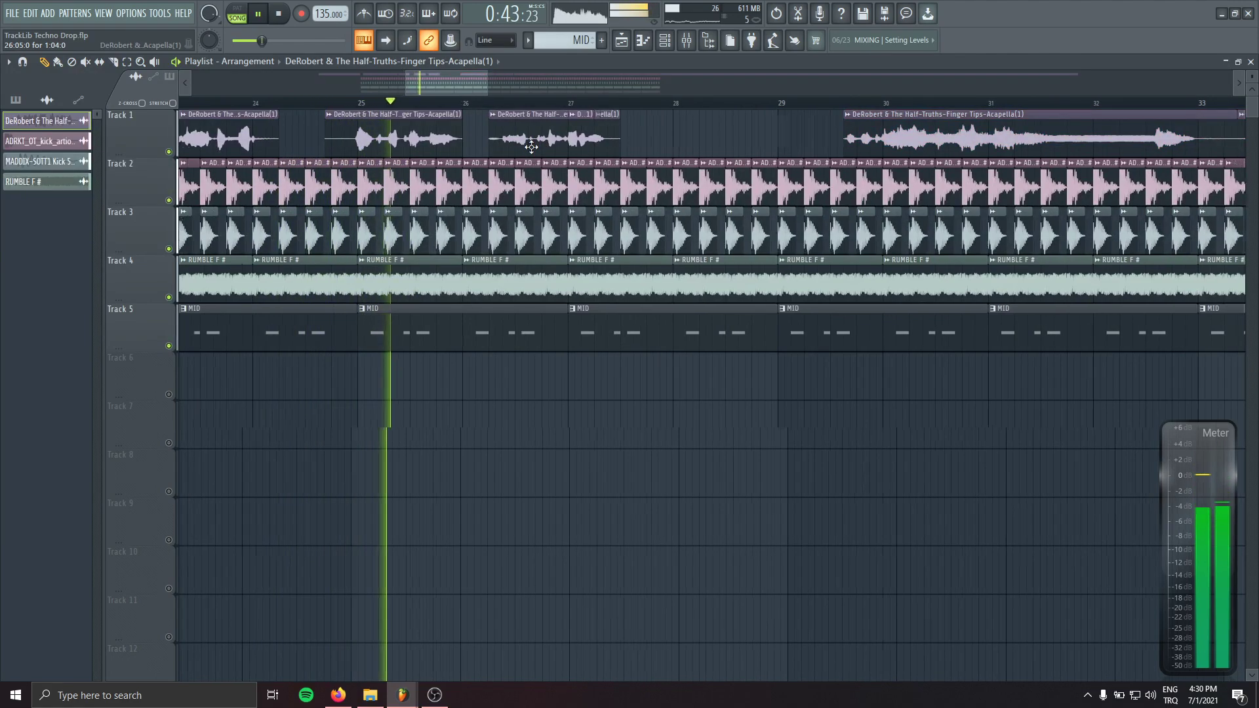
pyautogui.scroll(1, 531, 146)
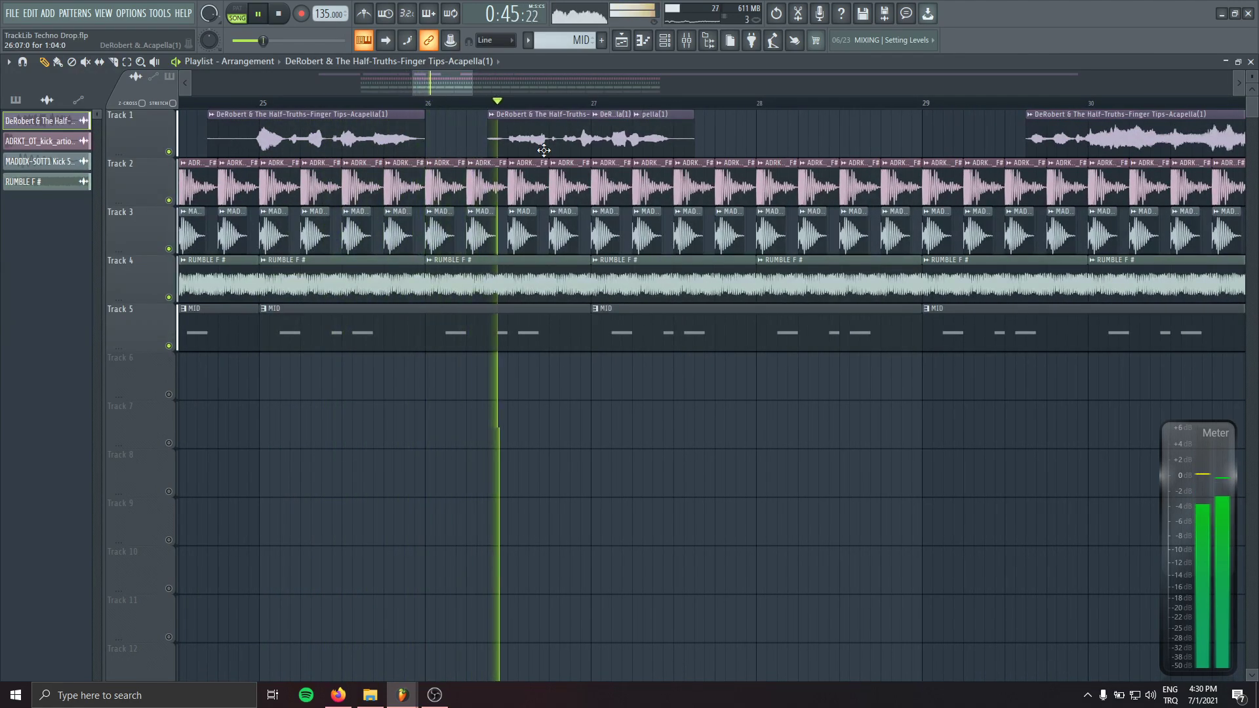
pyautogui.hscroll(1, 753, 186)
pyautogui.hscroll(1, 584, 275)
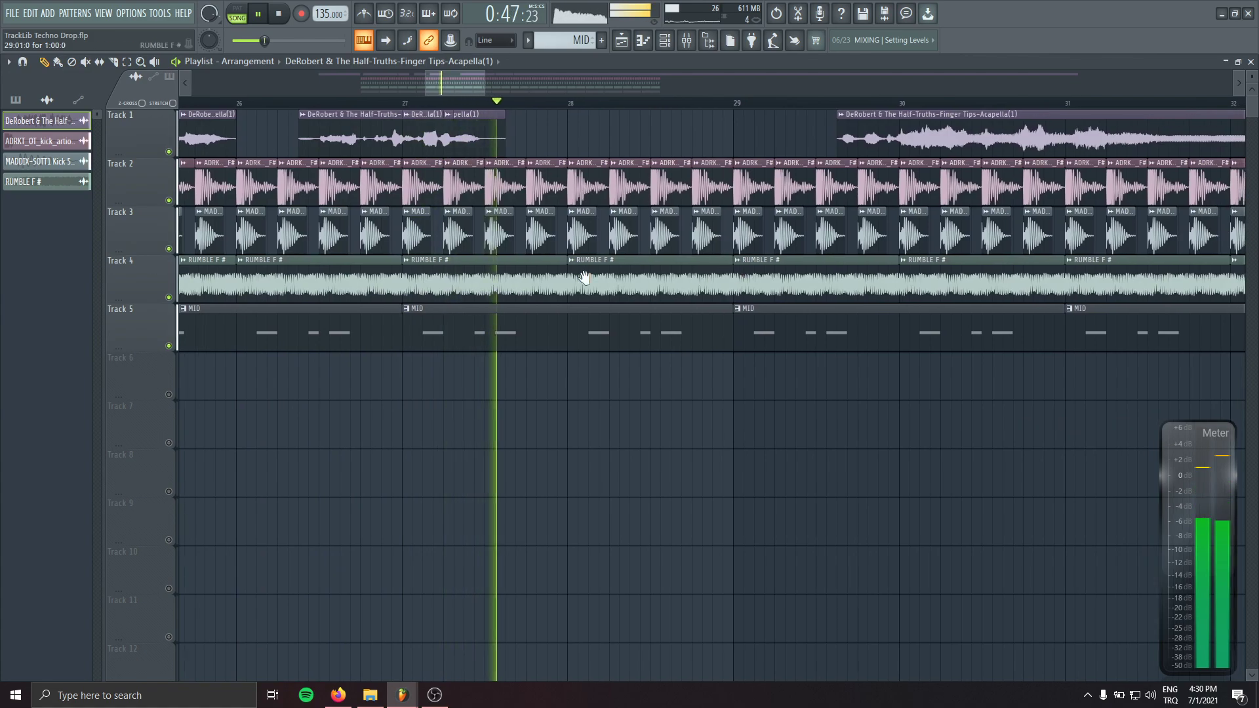
# - Move the long acapella phrase earlier to start six steps before bar 29, auditioning its timing against the beat
pyautogui.moveTo(733, 138); pyautogui.dragTo(629, 139)
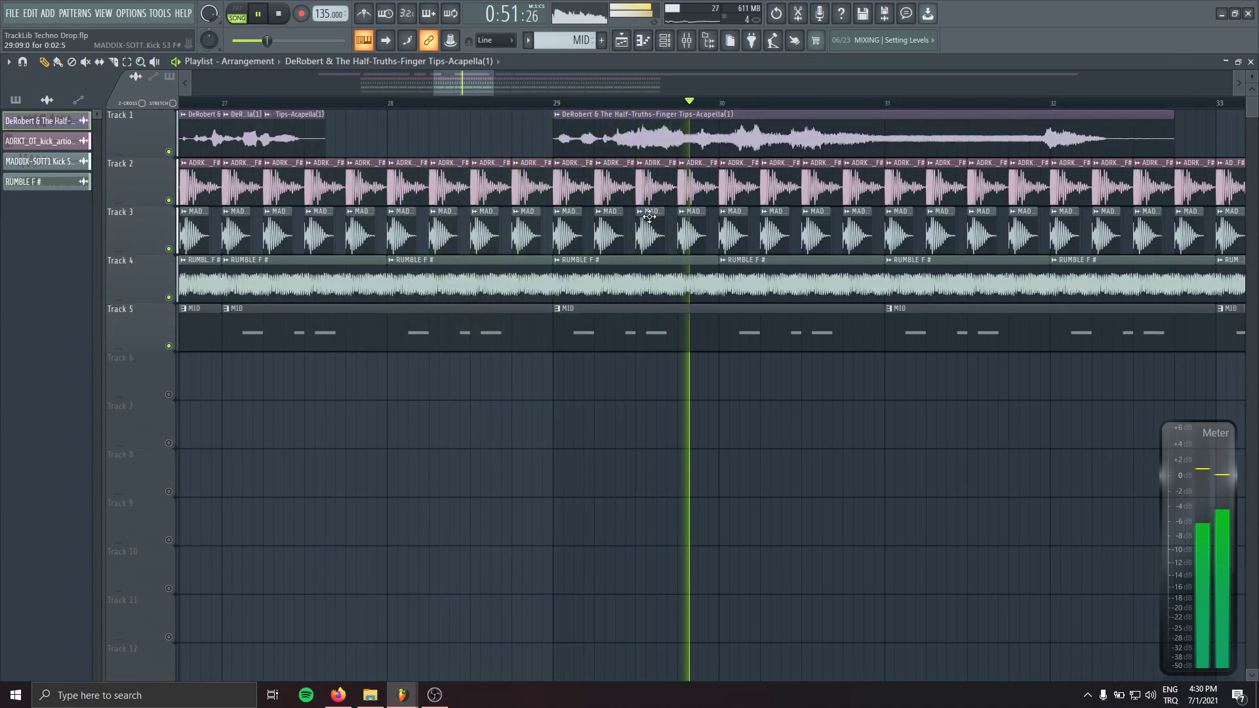
pyautogui.press('space')
pyautogui.moveTo(639, 138); pyautogui.dragTo(587, 139)
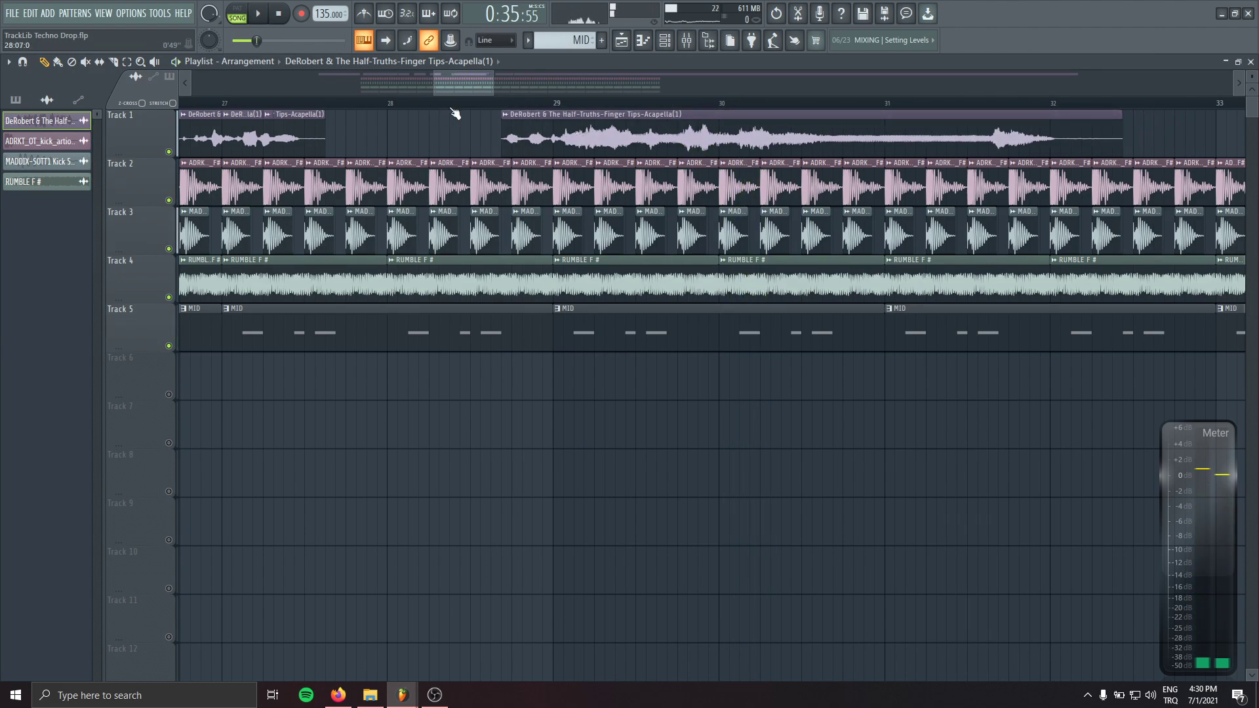
pyautogui.press('space')
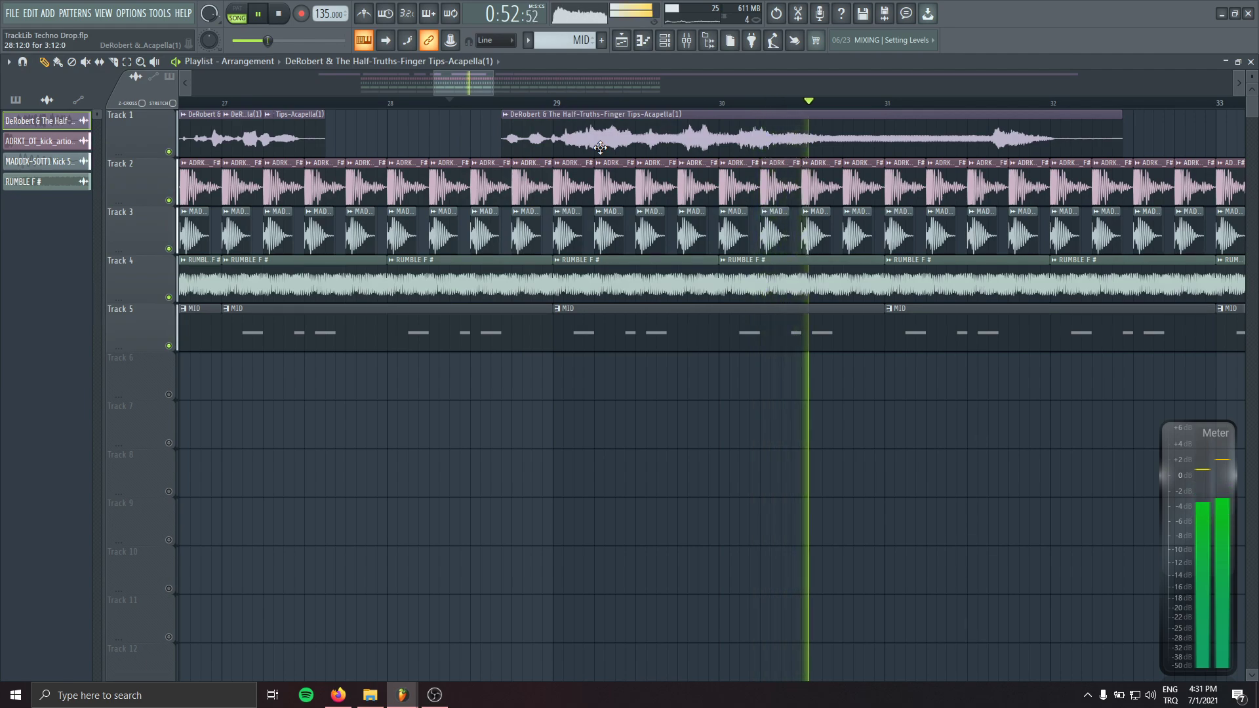
pyautogui.moveTo(599, 146); pyautogui.dragTo(587, 145)
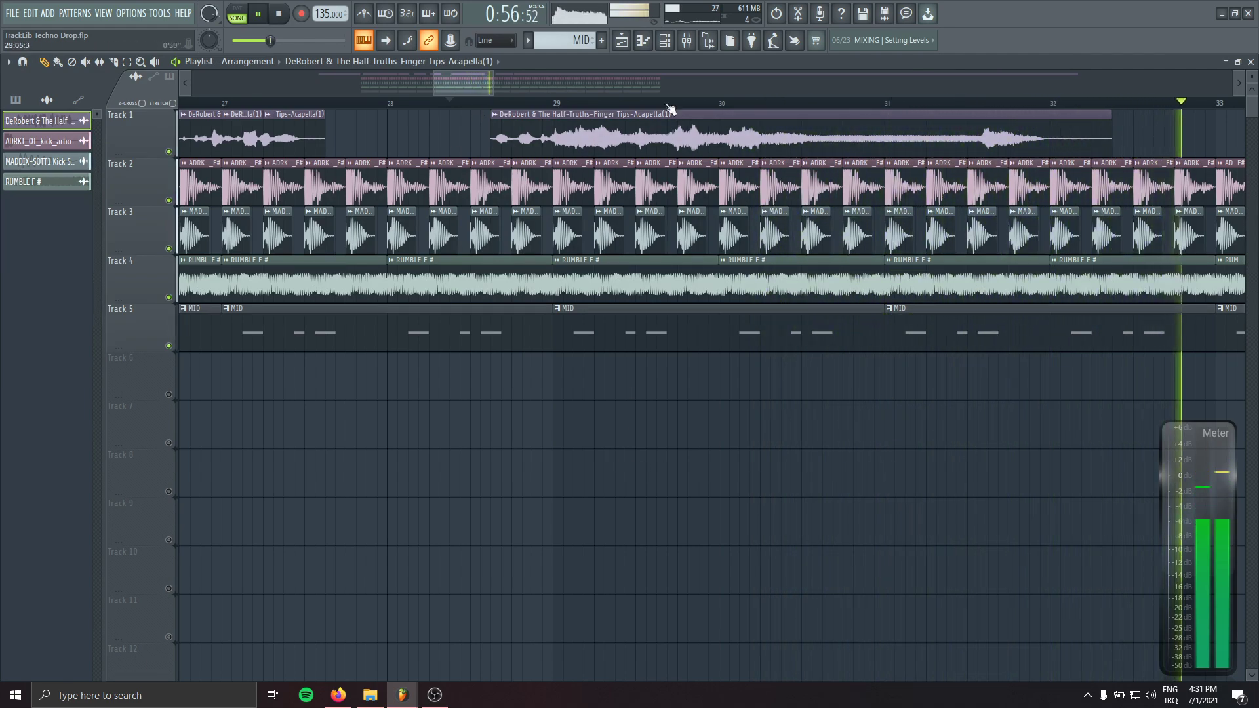
# - Move the short vocal clip near bar 33 half a bar earlier and trim the long preceding vocal clip to end just before bar 32
pyautogui.keyDown('ctrl'); pyautogui.scroll(-2, 1095, 137); pyautogui.keyUp('ctrl')
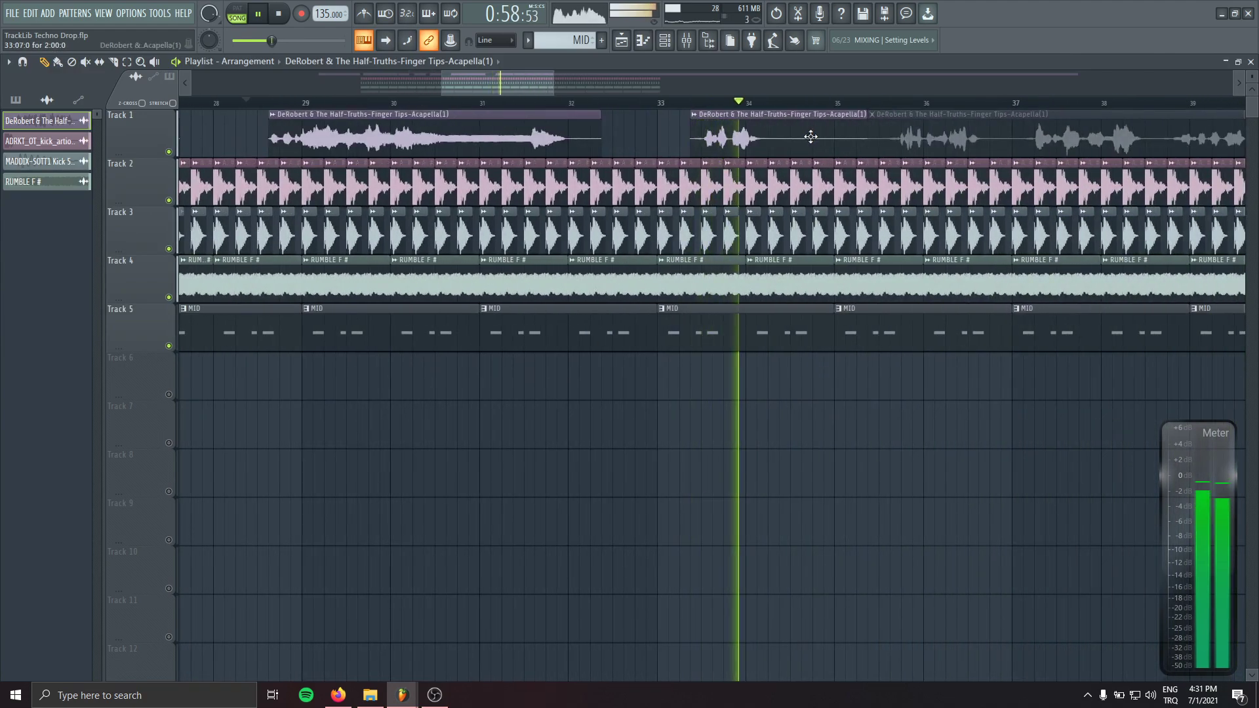
pyautogui.press('space')
pyautogui.click(546, 103)
pyautogui.press('space')
pyautogui.moveTo(773, 133); pyautogui.dragTo(729, 131)
pyautogui.moveTo(593, 136); pyautogui.dragTo(559, 135)
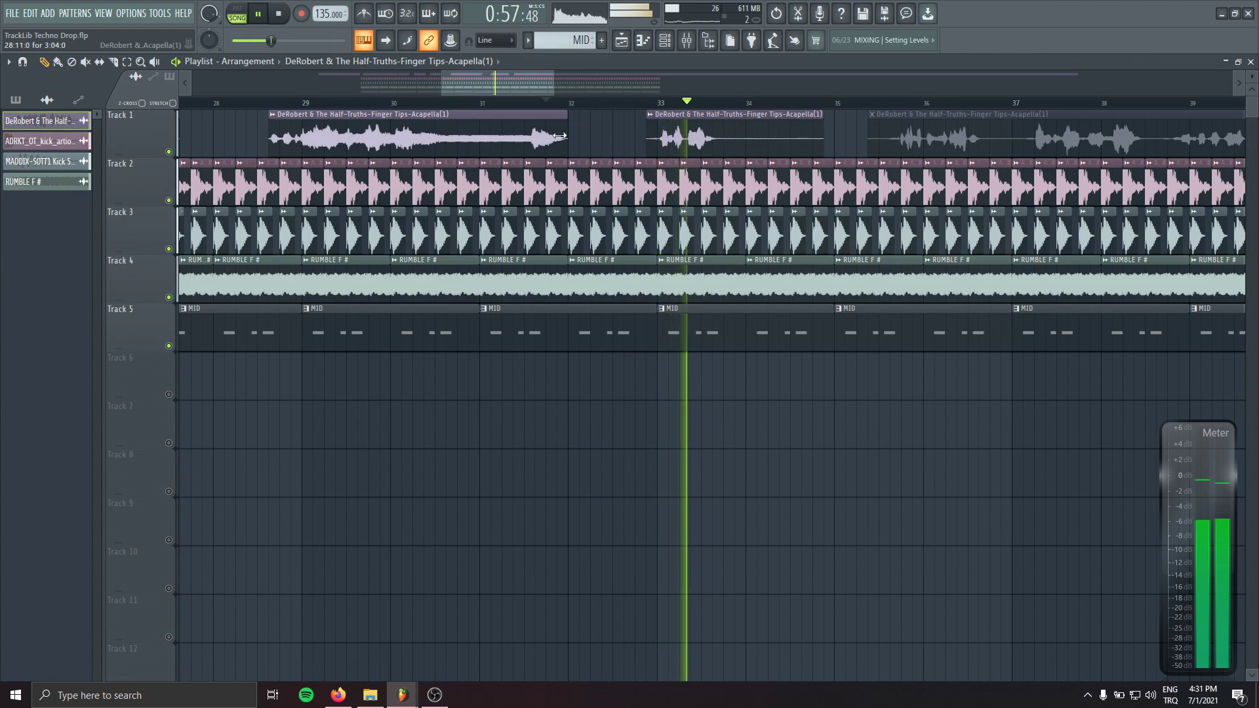
# - Audition the transition, move the short vocal clip to start halfway through bar 32, and shorten its end
pyautogui.click(612, 103)
pyautogui.moveTo(683, 133); pyautogui.dragTo(672, 132)
pyautogui.keyDown('ctrl'); pyautogui.scroll(2, 689, 224); pyautogui.keyUp('ctrl')
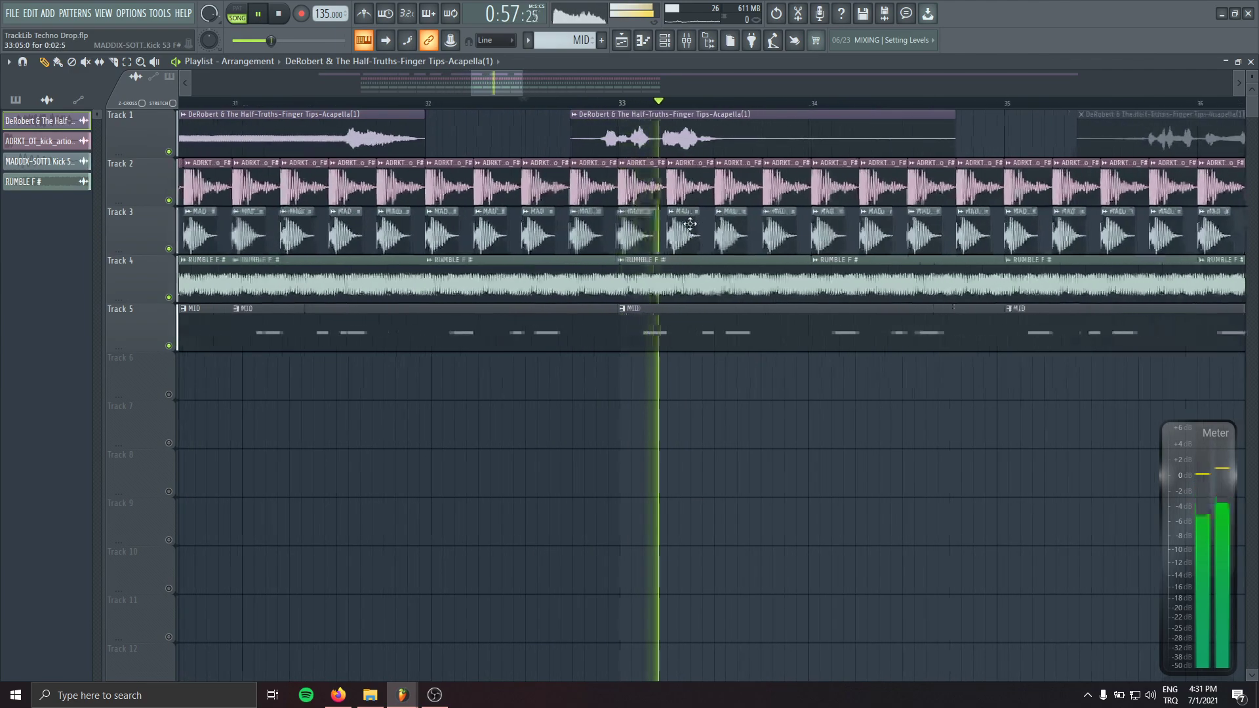
pyautogui.click(518, 103)
pyautogui.moveTo(590, 133); pyautogui.dragTo(542, 132)
pyautogui.click(393, 102)
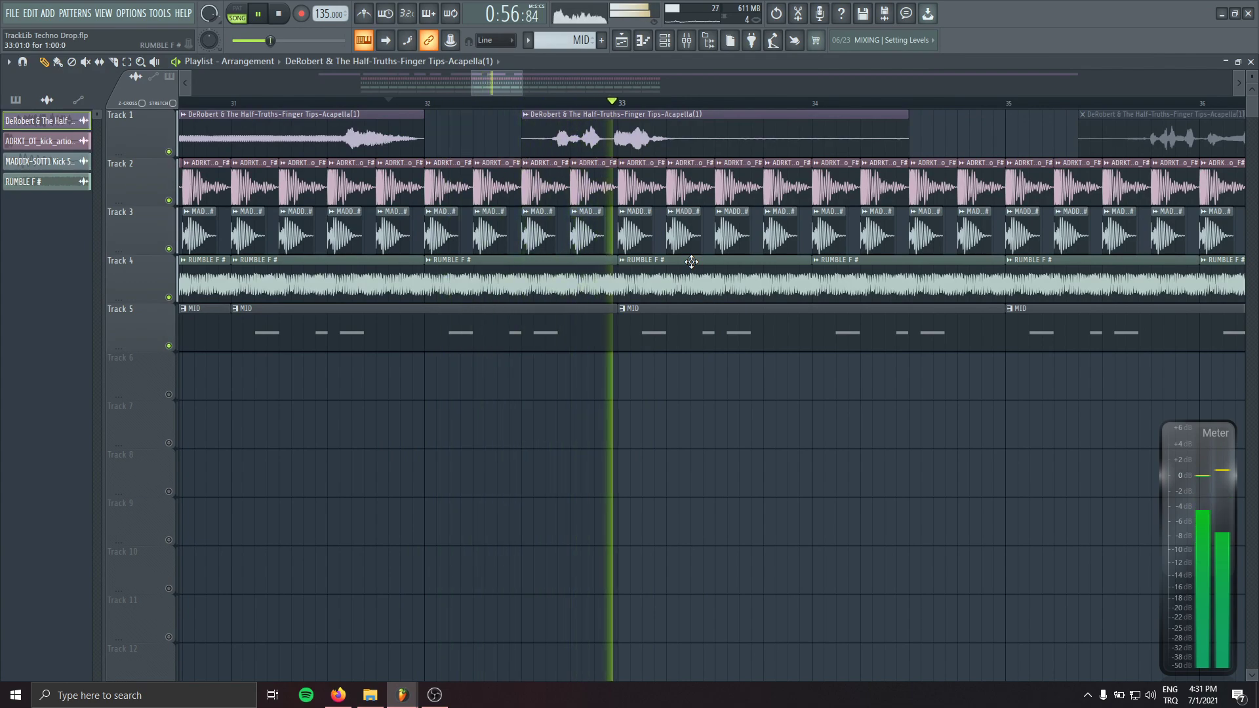
pyautogui.keyDown('ctrl'); pyautogui.scroll(-4, 587, 356); pyautogui.keyUp('ctrl')
pyautogui.press('space')
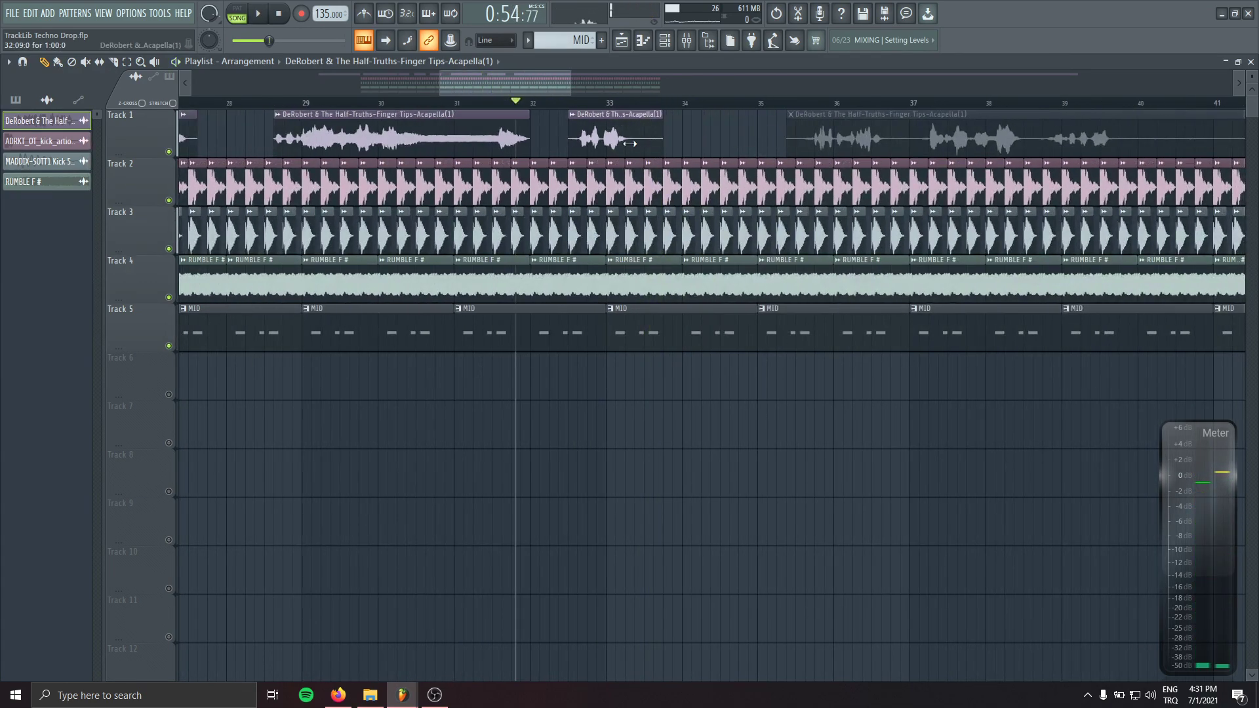
# - Place the MADDIX-SOTT1 CH 25 sample on Track 6 and repeat it as a two-bar row starting at bar 23
pyautogui.keyDown('ctrl'); pyautogui.scroll(-5, 592, 233); pyautogui.keyUp('ctrl')
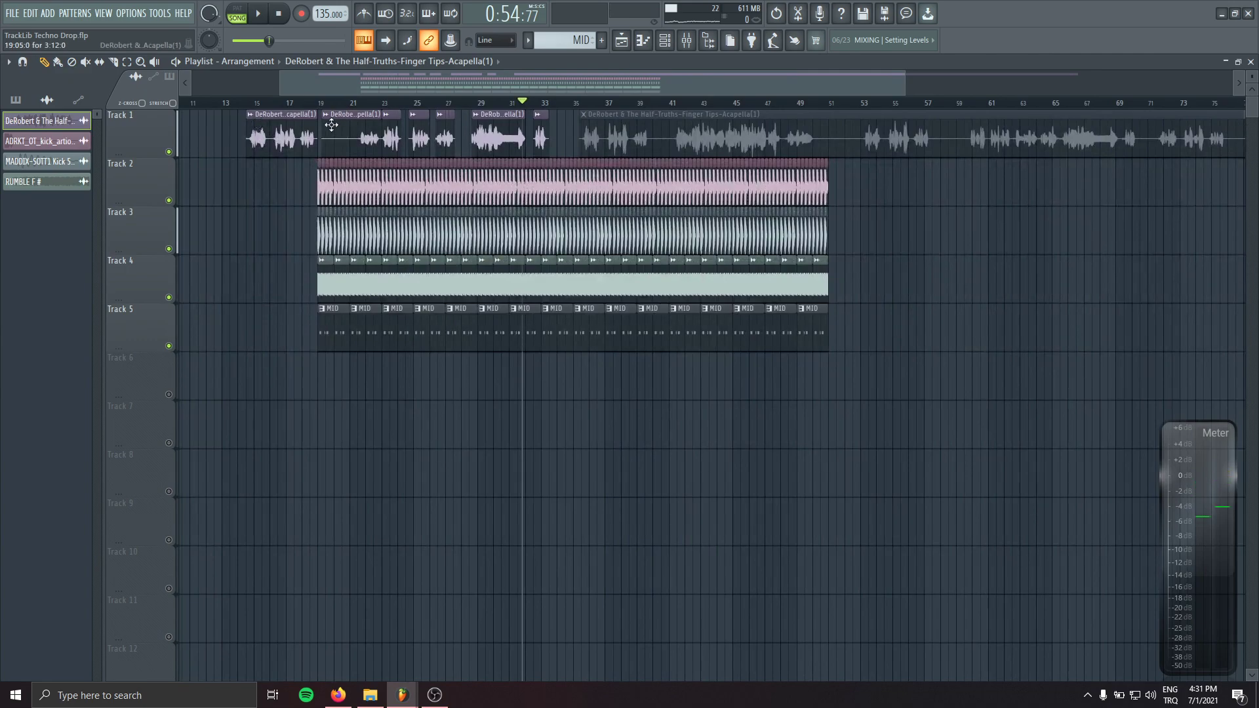
pyautogui.keyDown('ctrl'); pyautogui.scroll(3, 337, 134); pyautogui.keyUp('ctrl')
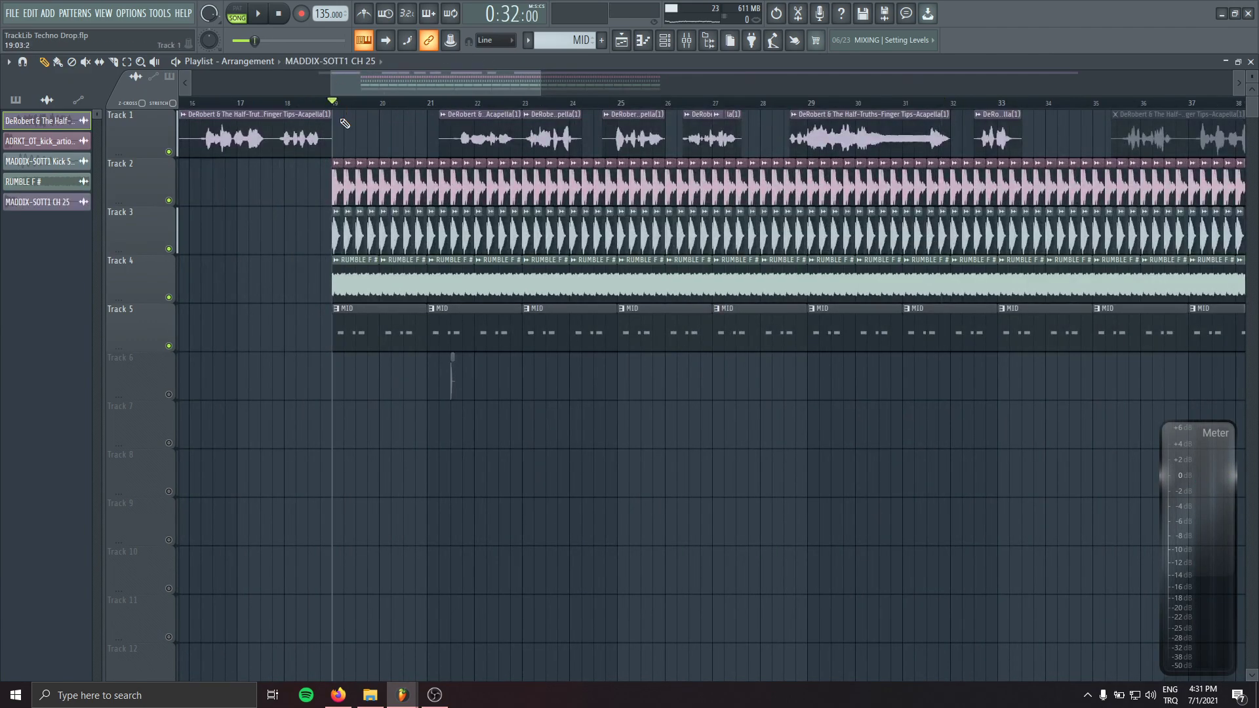
pyautogui.keyDown('ctrl'); pyautogui.scroll(2, 454, 370); pyautogui.keyUp('ctrl')
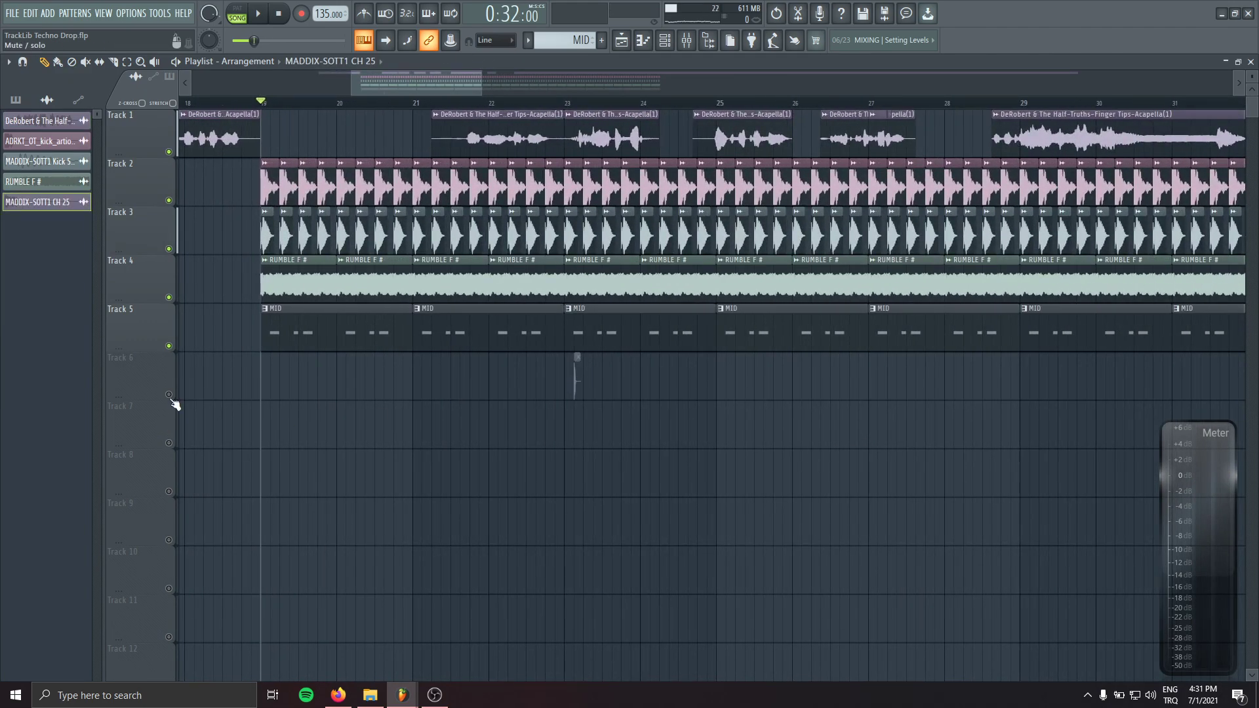
pyautogui.keyDown('ctrl'); pyautogui.scroll(3, 654, 427); pyautogui.keyUp('ctrl')
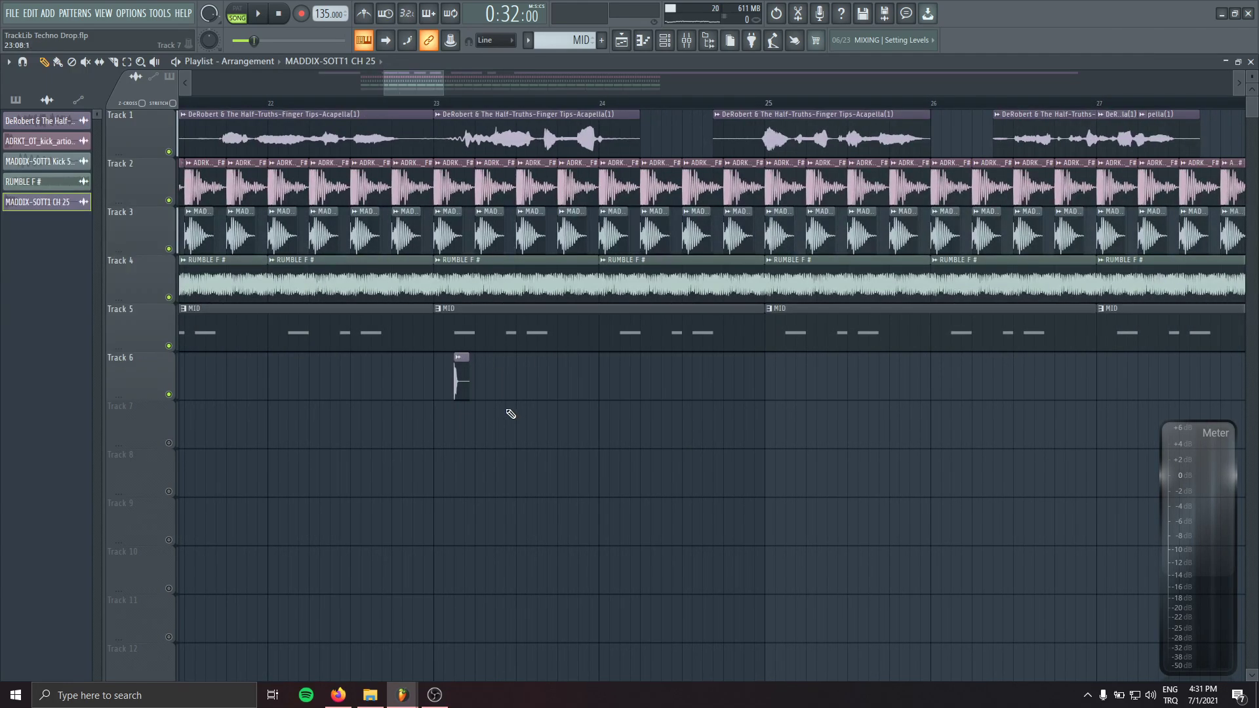
pyautogui.keyDown('ctrl'); pyautogui.scroll(-3, 331, 214); pyautogui.keyUp('ctrl')
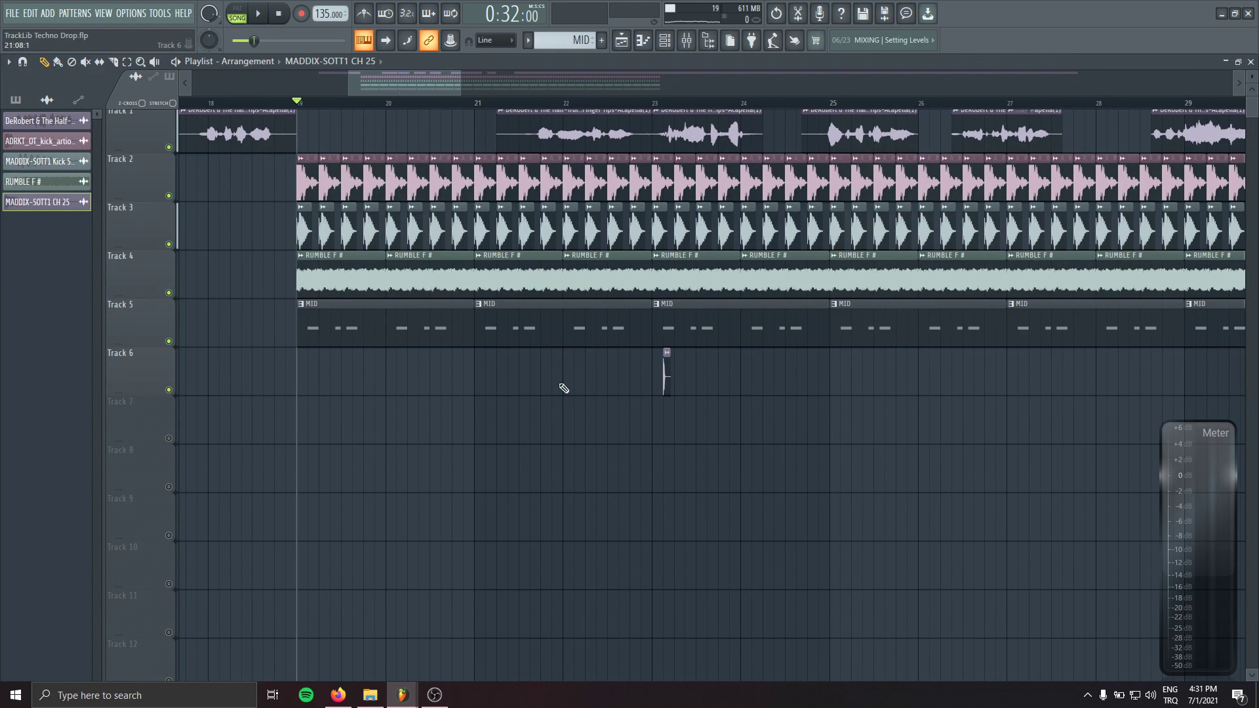
pyautogui.keyDown('ctrl'); pyautogui.scroll(3, 590, 380); pyautogui.keyUp('ctrl')
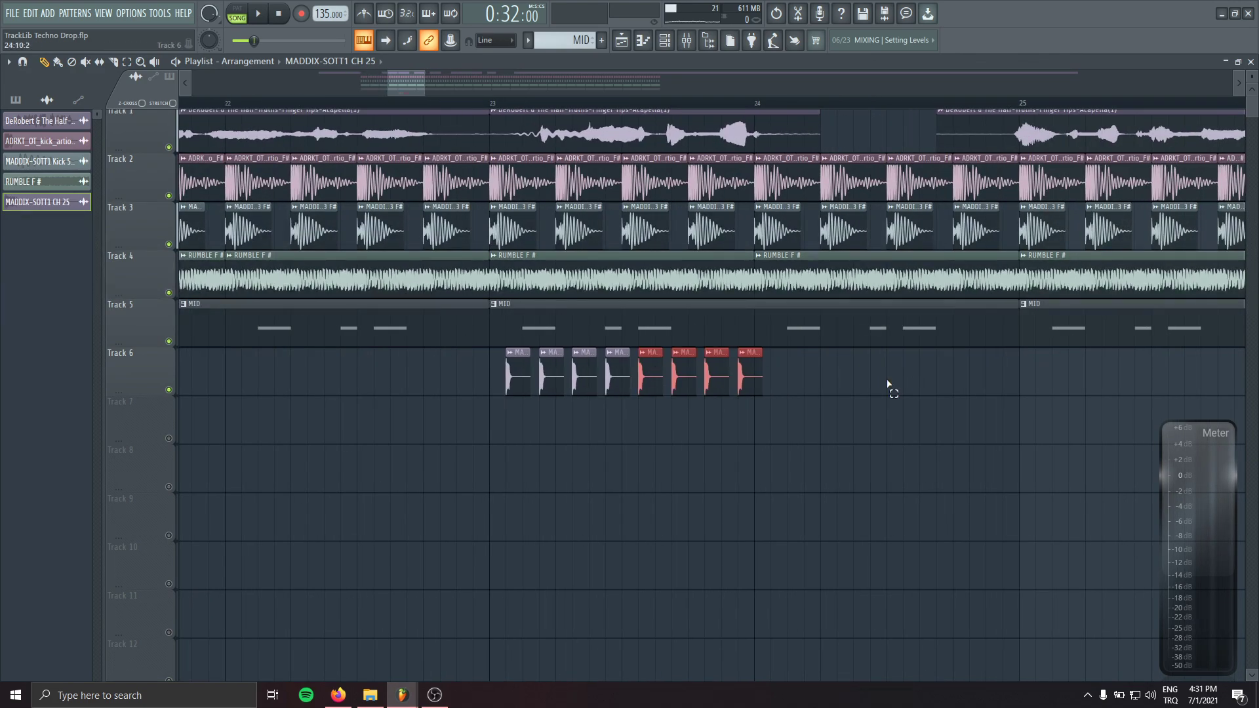
pyautogui.hotkey('ctrl', 'b')
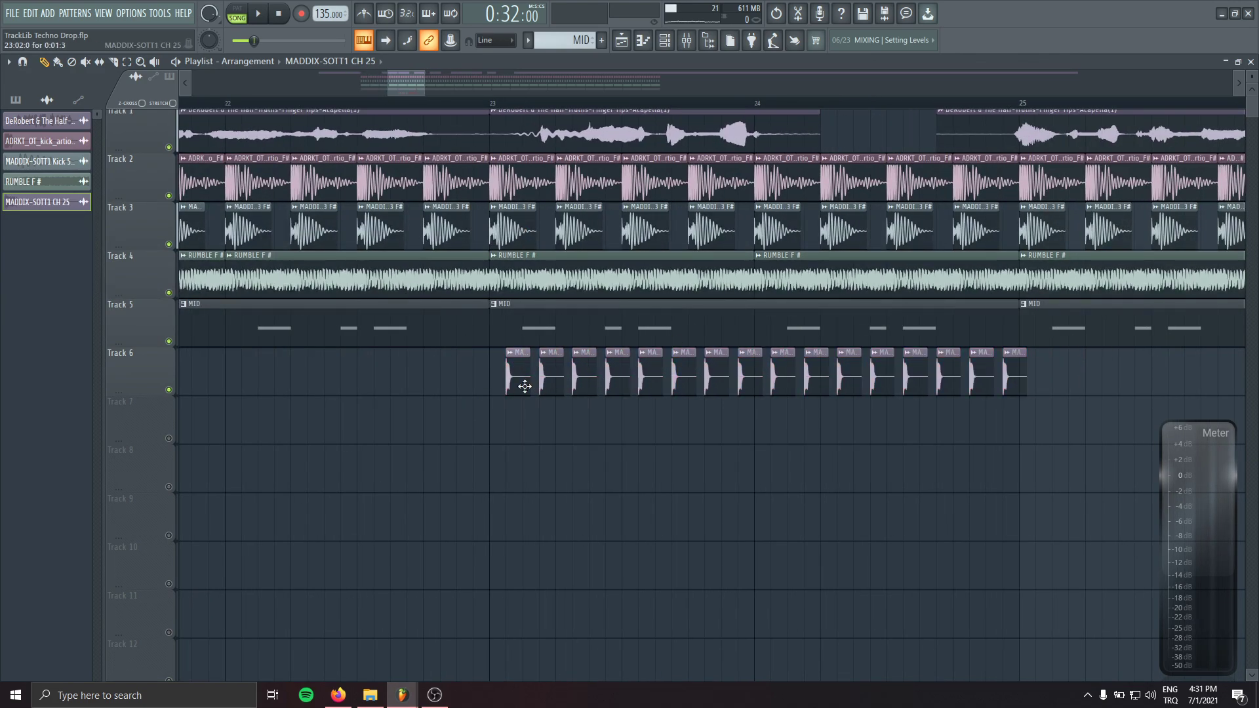
# - Open the MADDIX-SOTT1 CH 25 channel settings, audition the hits, and shift the whole Track 6 row a quarter beat later
pyautogui.doubleClick(525, 386)
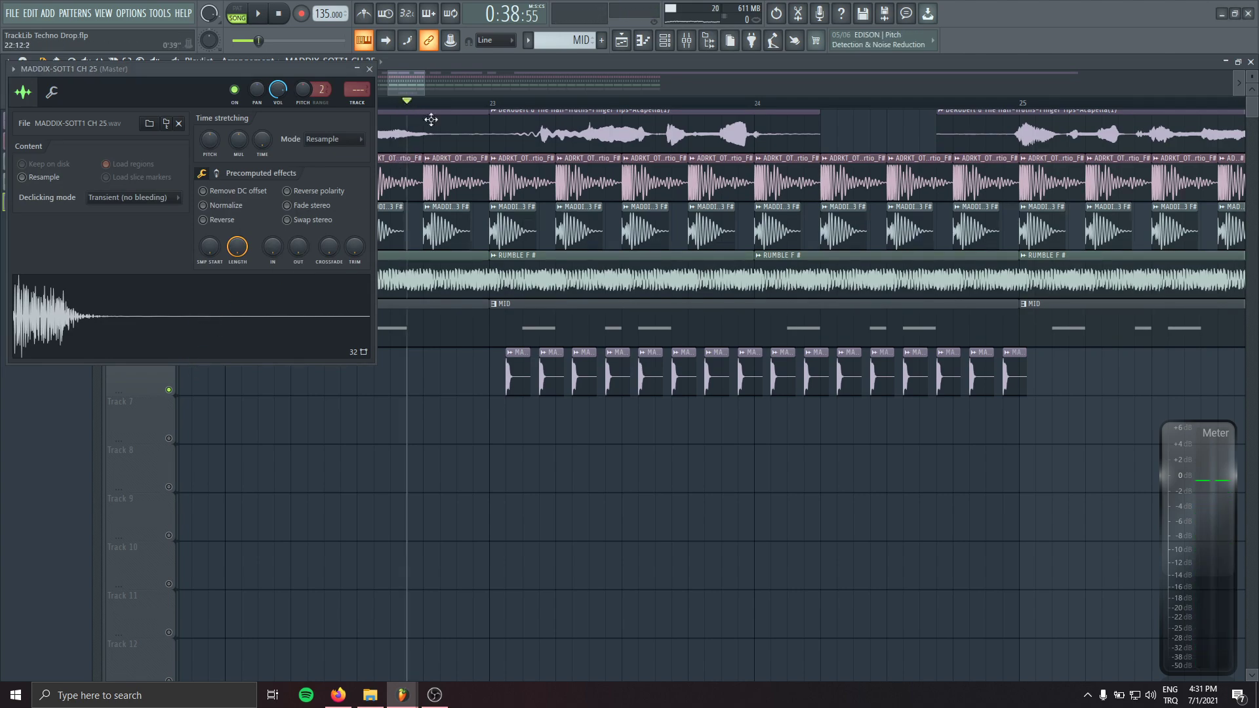
pyautogui.press('space')
pyautogui.keyDown('ctrl'); pyautogui.moveTo(449, 375); pyautogui.dragTo(1108, 380); pyautogui.keyUp('ctrl')
pyautogui.press('space')
pyautogui.keyDown('ctrl'); pyautogui.scroll(2, 512, 372); pyautogui.keyUp('ctrl')
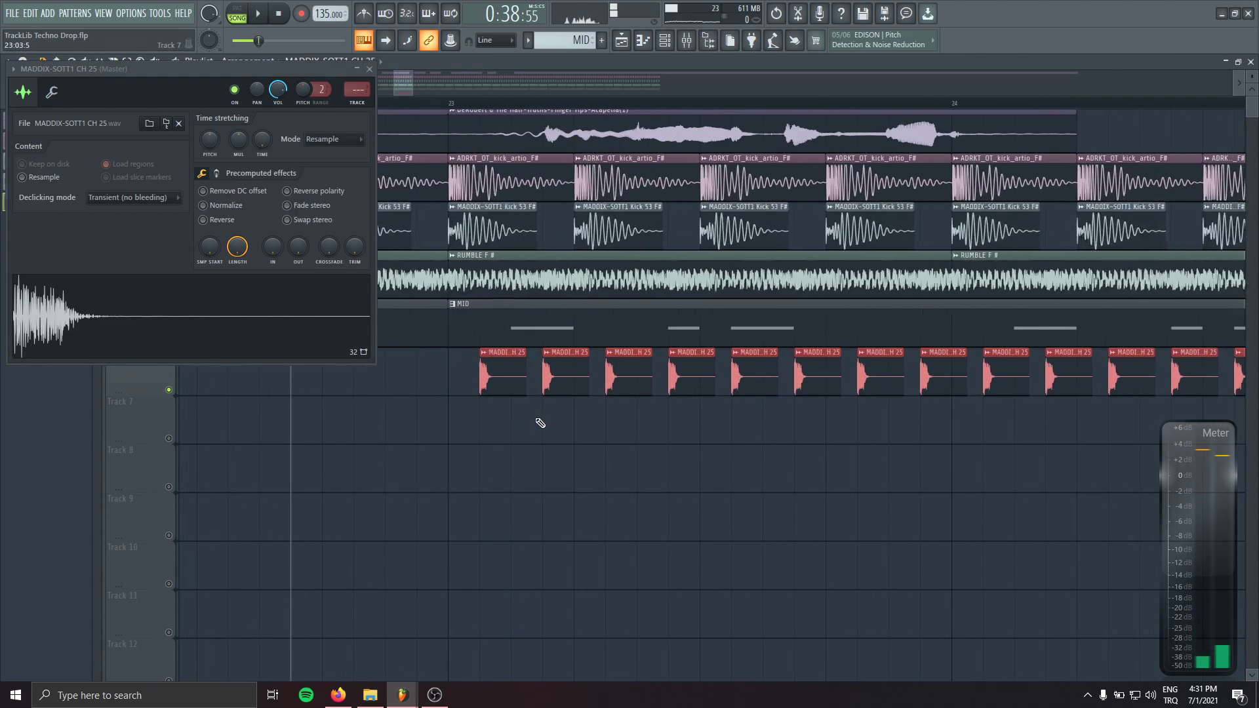
pyautogui.moveTo(499, 375); pyautogui.dragTo(531, 371)
# - Erase the surplus hits on Track 6, leaving only two off-beat hits in the first half of bar 23
pyautogui.rightClick(590, 375)
pyautogui.keyDown('ctrl'); pyautogui.scroll(-2, 564, 390); pyautogui.keyUp('ctrl')
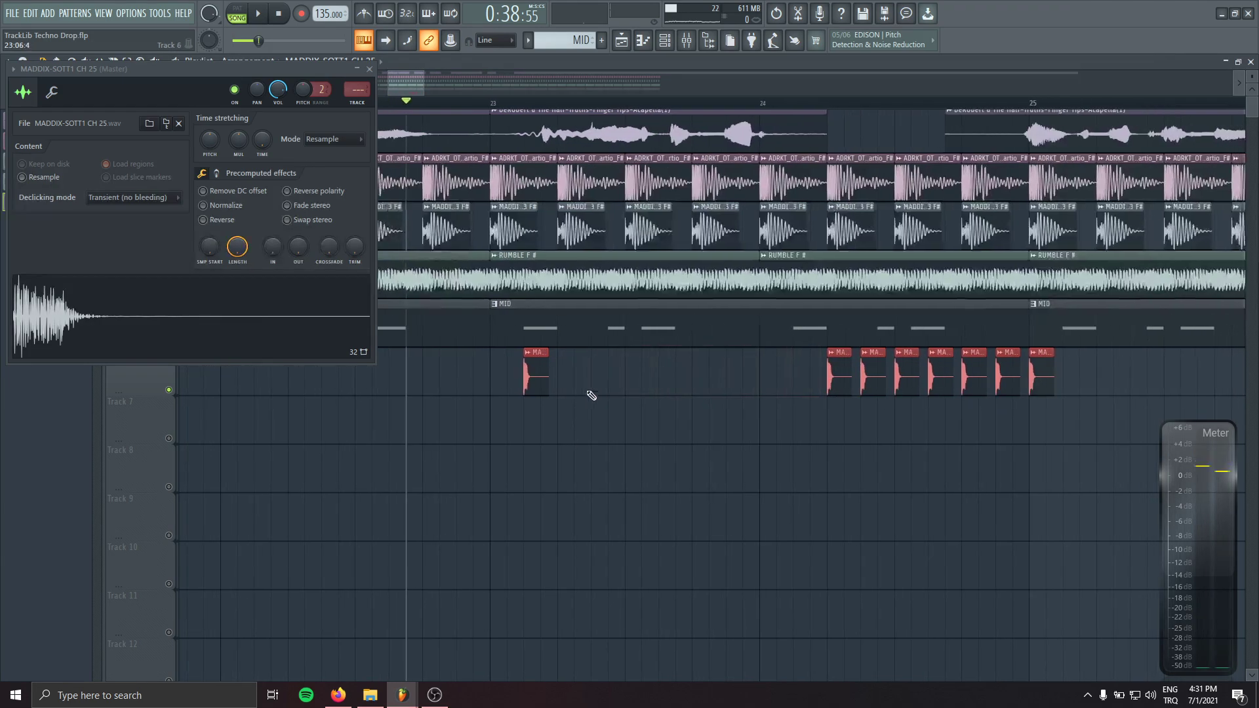
pyautogui.click(595, 383)
pyautogui.rightClick(839, 380)
# - Duplicate the off-beat hits along Track 6 until they fill bars 23 to 31, auditioning them with the drop
pyautogui.press('space')
pyautogui.keyDown('ctrl'); pyautogui.moveTo(484, 394); pyautogui.dragTo(693, 400); pyautogui.keyUp('ctrl')
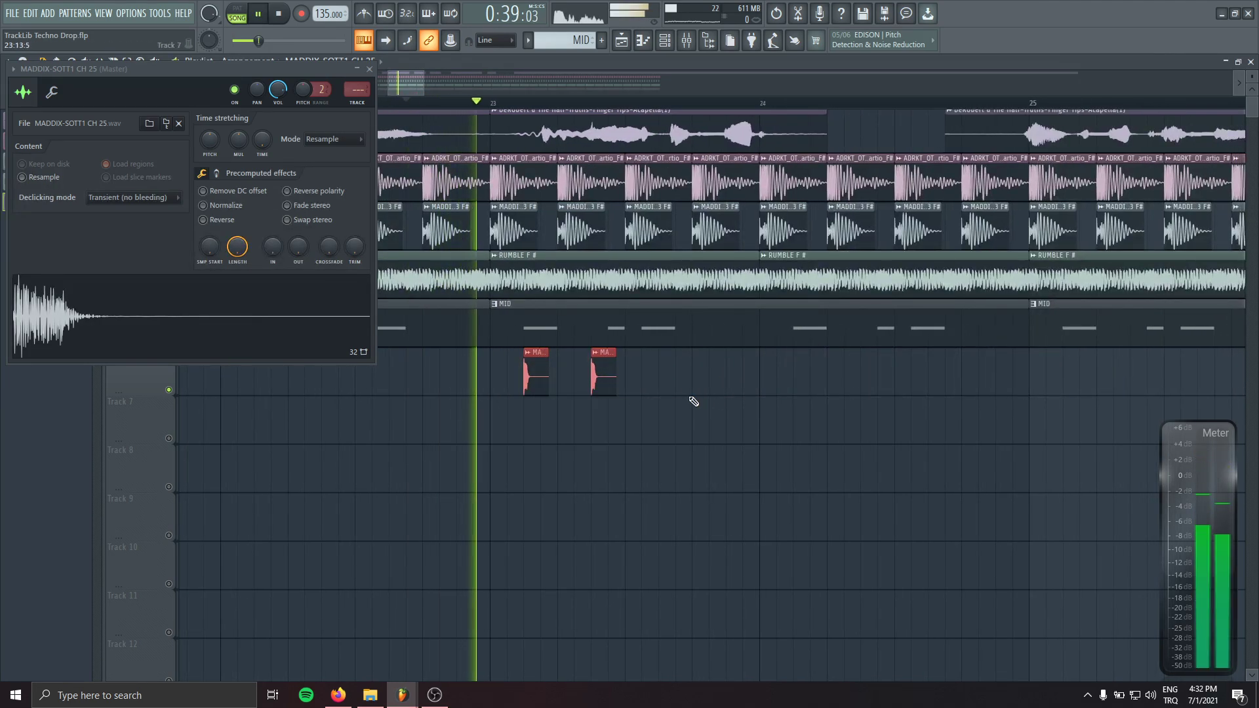
pyautogui.moveTo(604, 376)
pyautogui.keyDown('shift'); pyautogui.mouseDown()
pyautogui.moveTo(1015, 372)
pyautogui.moveTo(649, 373)
pyautogui.moveTo(870, 369)
pyautogui.mouseUp(); pyautogui.keyUp('shift')
pyautogui.keyDown('ctrl'); pyautogui.scroll(-3, 753, 430); pyautogui.keyUp('ctrl')
pyautogui.press('space')
pyautogui.press('space')
pyautogui.moveTo(815, 451); pyautogui.dragTo(640, 457)
pyautogui.keyDown('ctrl'); pyautogui.moveTo(908, 388); pyautogui.dragTo(367, 385); pyautogui.keyUp('ctrl')
pyautogui.moveTo(483, 375)
pyautogui.keyDown('shift'); pyautogui.mouseDown()
pyautogui.moveTo(944, 385)
pyautogui.moveTo(909, 386)
pyautogui.mouseUp(); pyautogui.keyUp('shift')
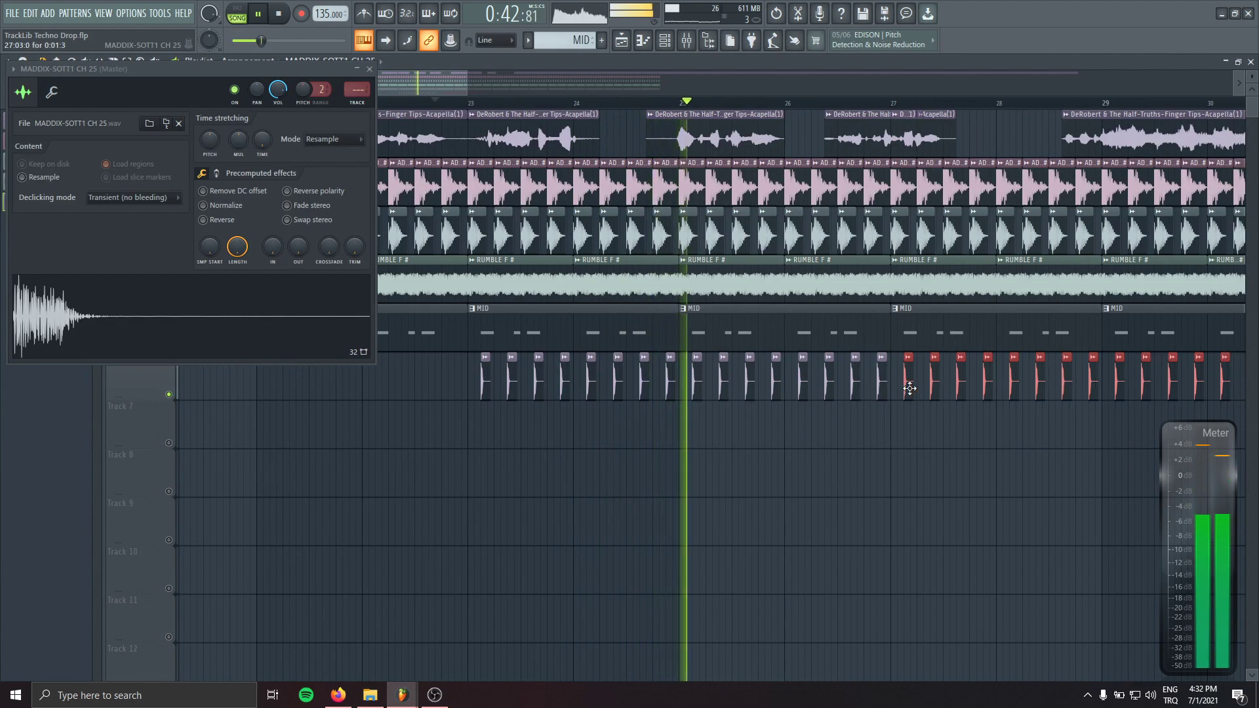
# - Duplicate the eight-bar row of off-beat hits on Track 6 to extend it to bar 39, and close the sample's settings
pyautogui.keyDown('ctrl'); pyautogui.scroll(-3, 912, 457); pyautogui.keyUp('ctrl')
pyautogui.keyDown('ctrl'); pyautogui.scroll(3, 998, 498); pyautogui.keyUp('ctrl')
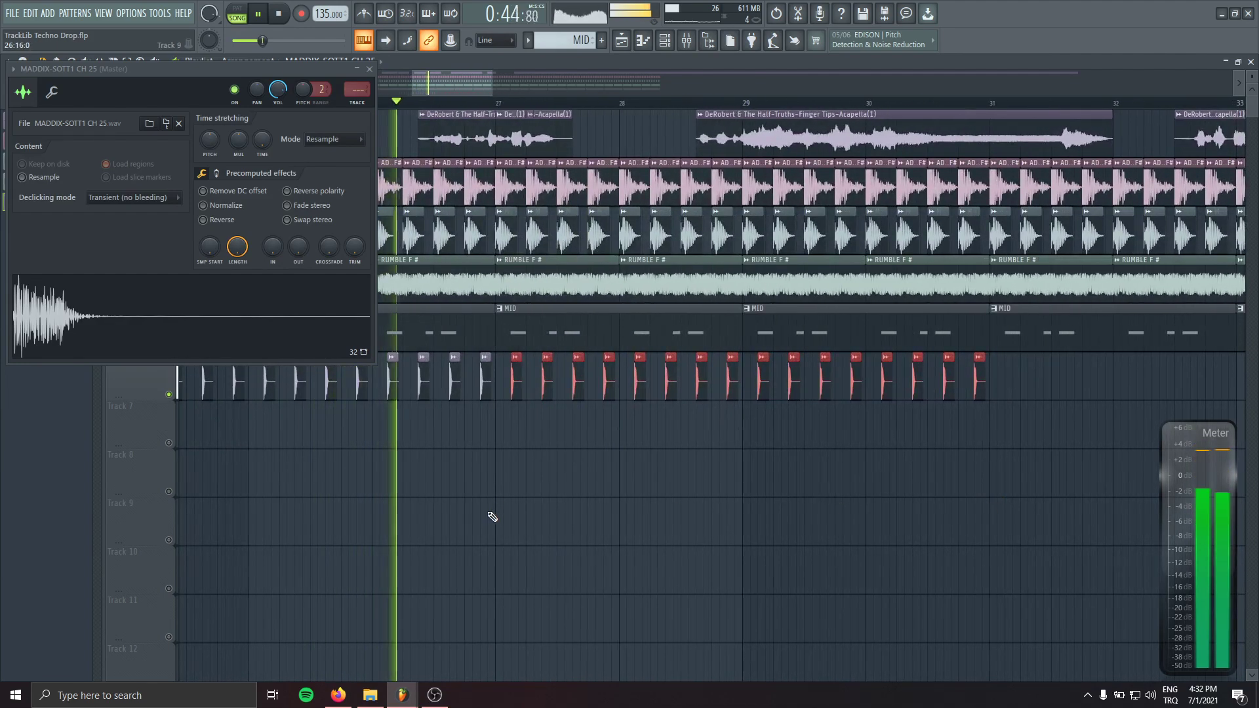
pyautogui.keyDown('ctrl'); pyautogui.scroll(-3, 492, 518); pyautogui.keyUp('ctrl')
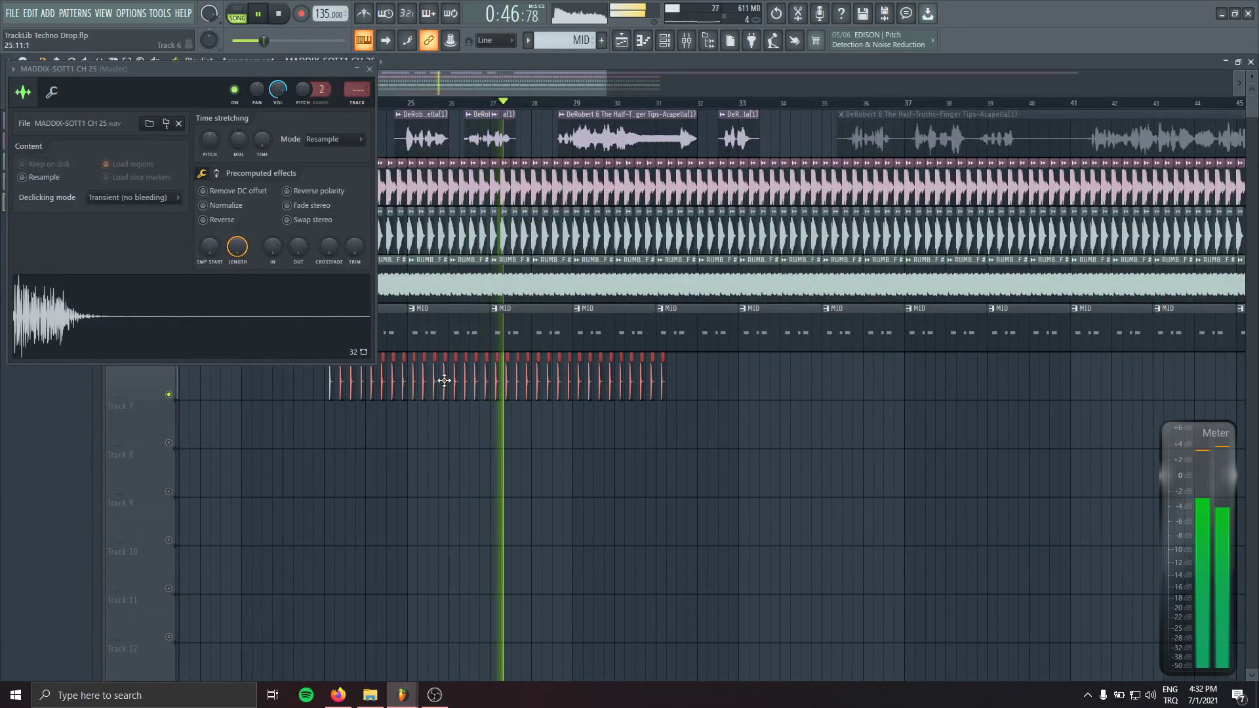
pyautogui.keyDown('shift'); pyautogui.moveTo(444, 380); pyautogui.dragTo(731, 386); pyautogui.keyUp('shift')
pyautogui.keyDown('ctrl'); pyautogui.scroll(-3, 837, 525); pyautogui.keyUp('ctrl')
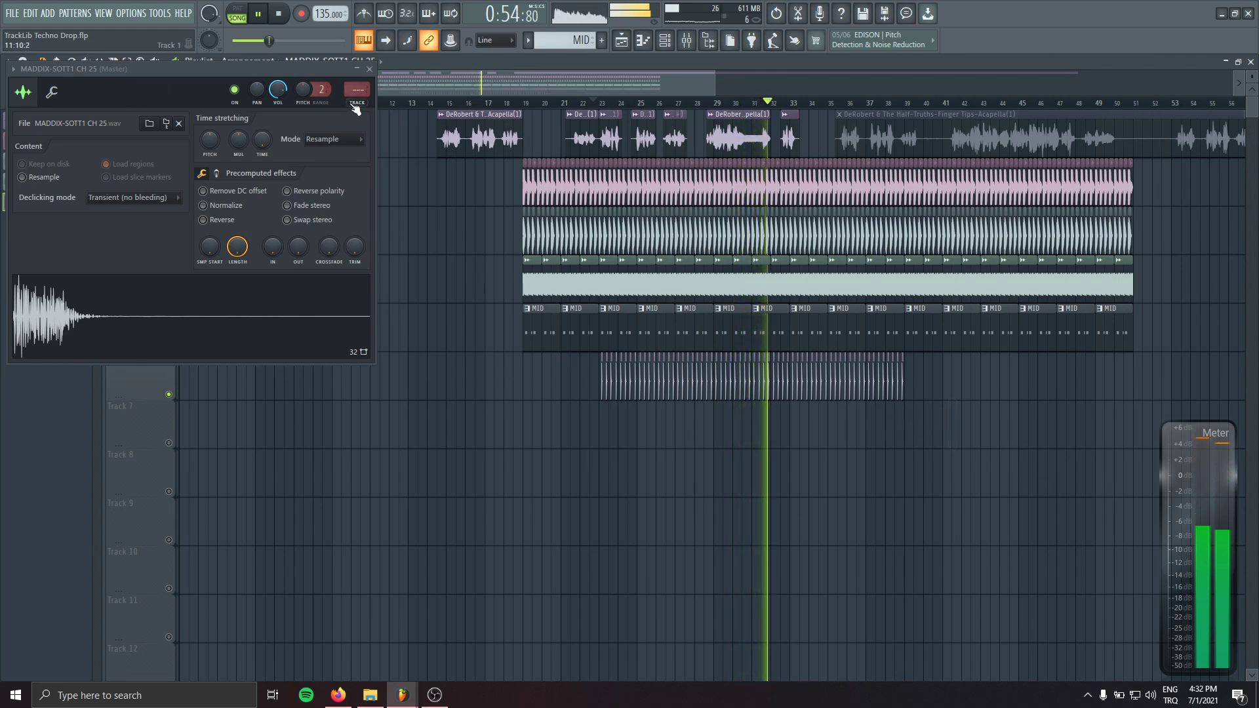
pyautogui.click(370, 69)
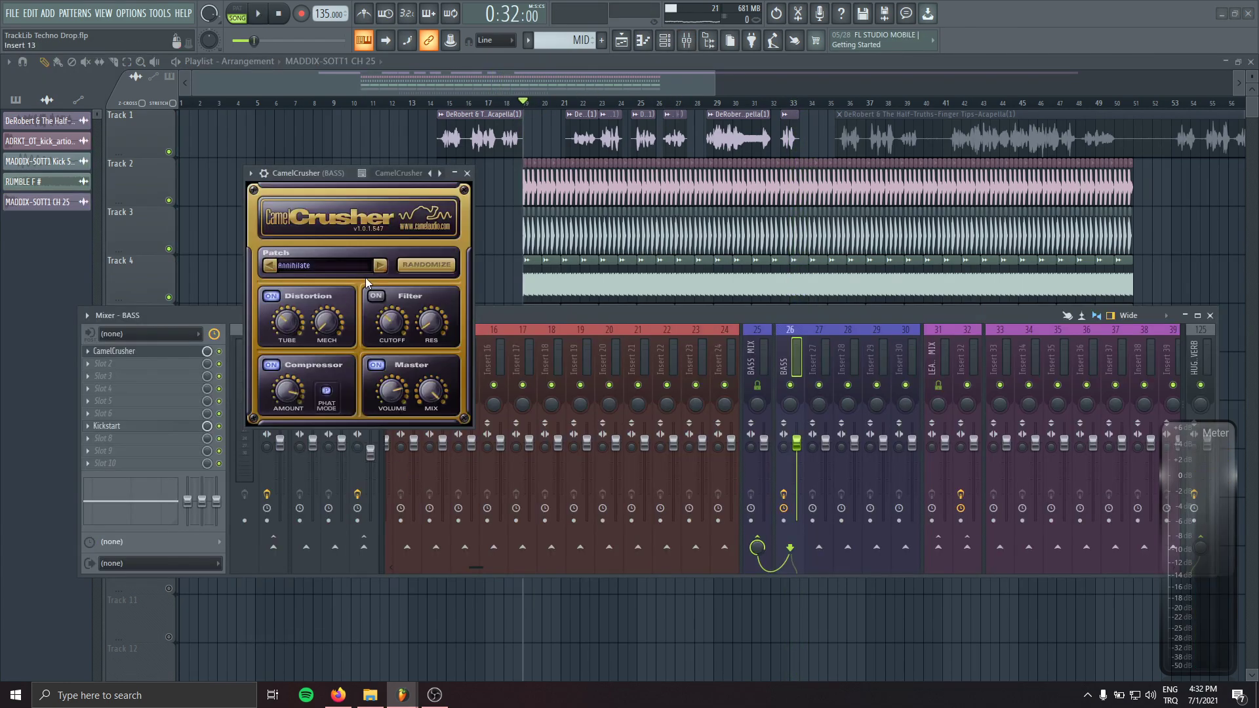
# - Switch the CamelCrusher patch on the BASS mixer track to British Clean and load FabFilter Pro-Q 3 in slot 2
pyautogui.click(382, 265)
pyautogui.click(383, 265)
pyautogui.click(102, 363)
pyautogui.click(330, 267)
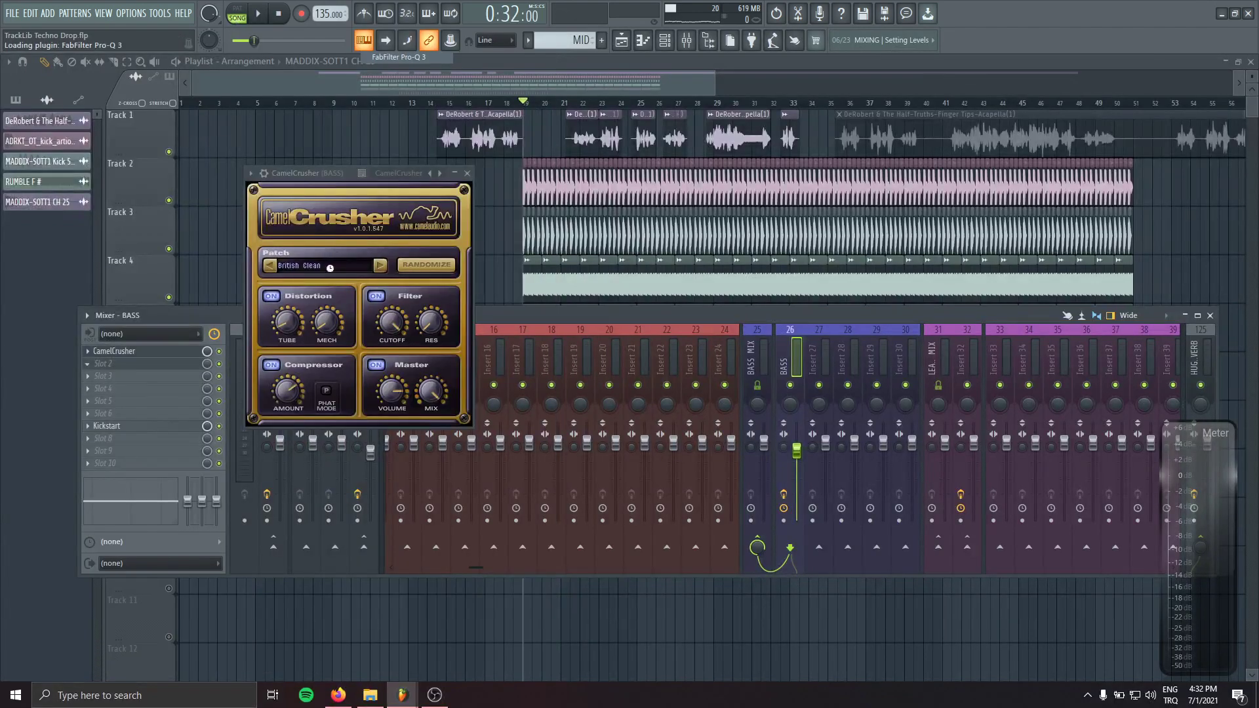
# - Add a 36 dB/oct low cut at 92.5 Hz (F#2) in the BASS equalizer and play back the drop
pyautogui.moveTo(163, 332); pyautogui.dragTo(264, 333)
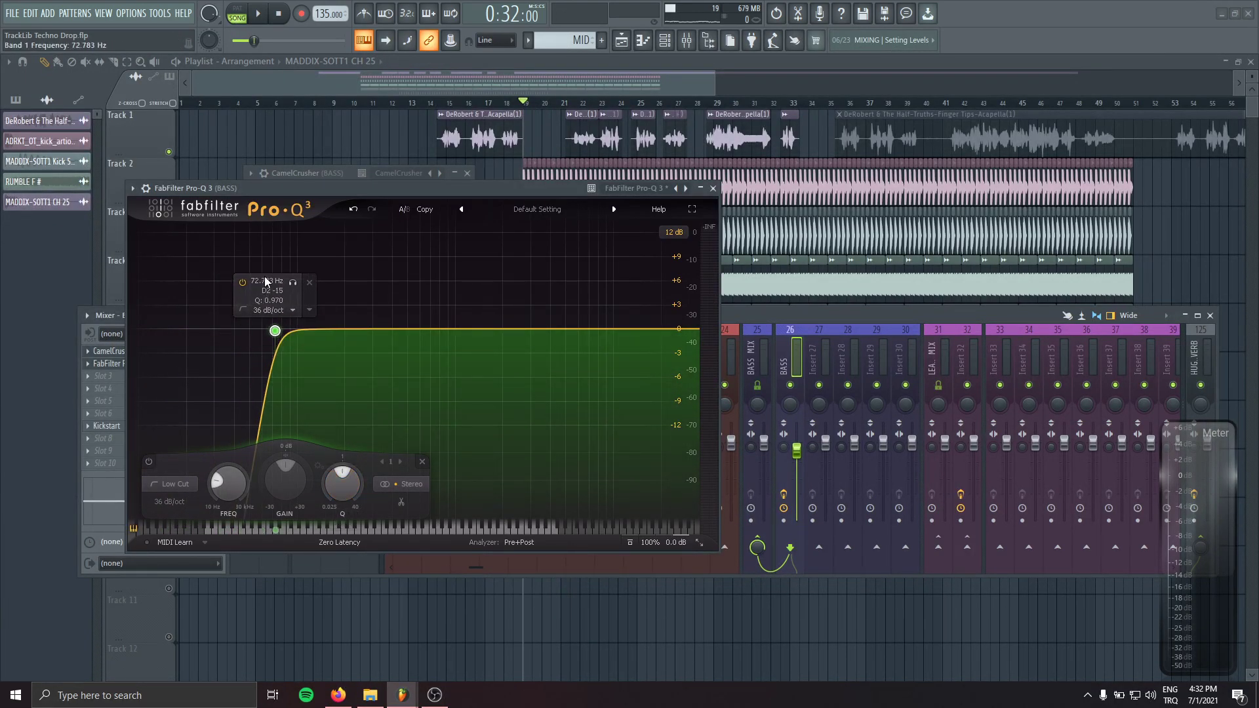
pyautogui.moveTo(275, 529); pyautogui.dragTo(292, 531)
pyautogui.press('space')
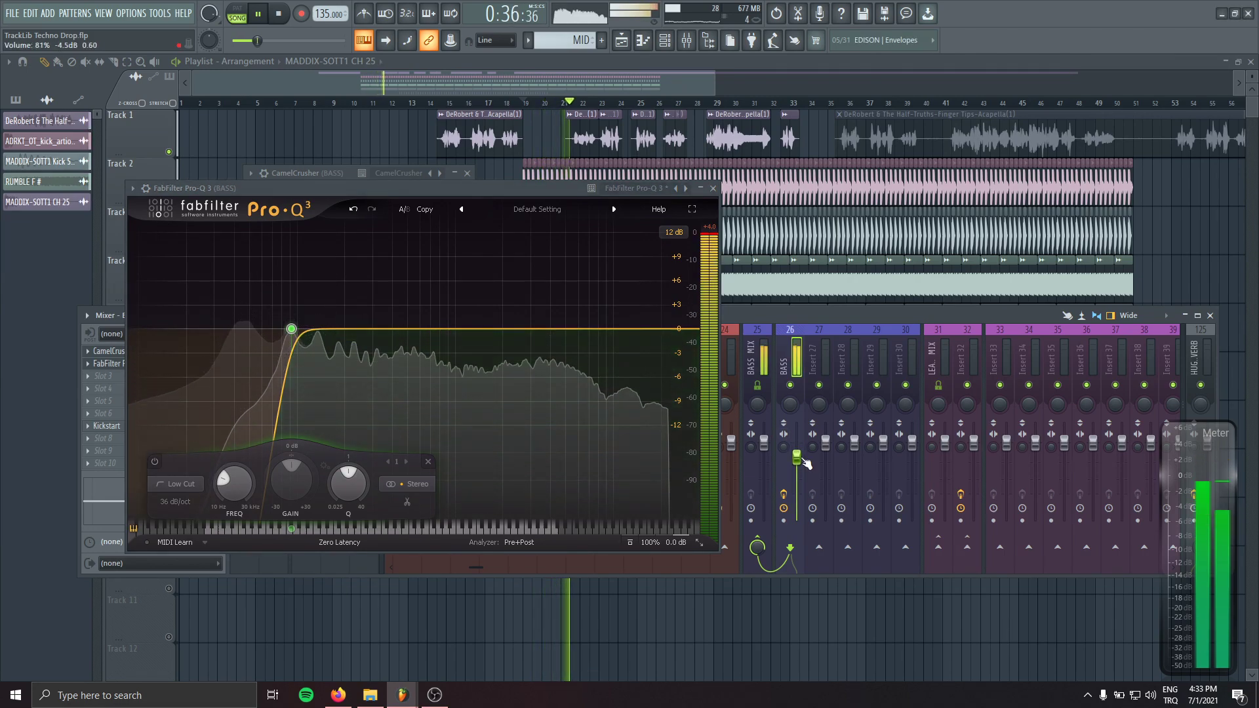
# - Insert Fruity WaveShaper between CamelCrusher and Pro-Q 3 on the BASS track and lower its fader to about -5.9 dB
pyautogui.click(712, 191)
pyautogui.press('space')
pyautogui.press('Escape')
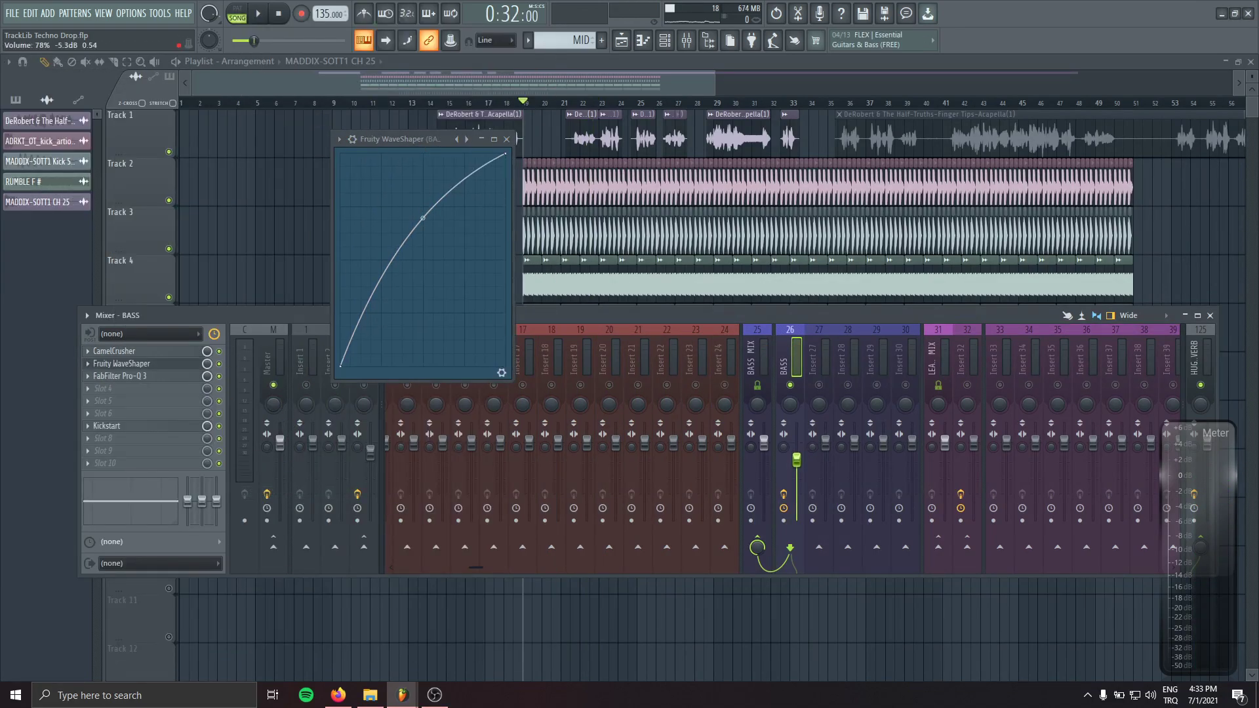
pyautogui.press('space')
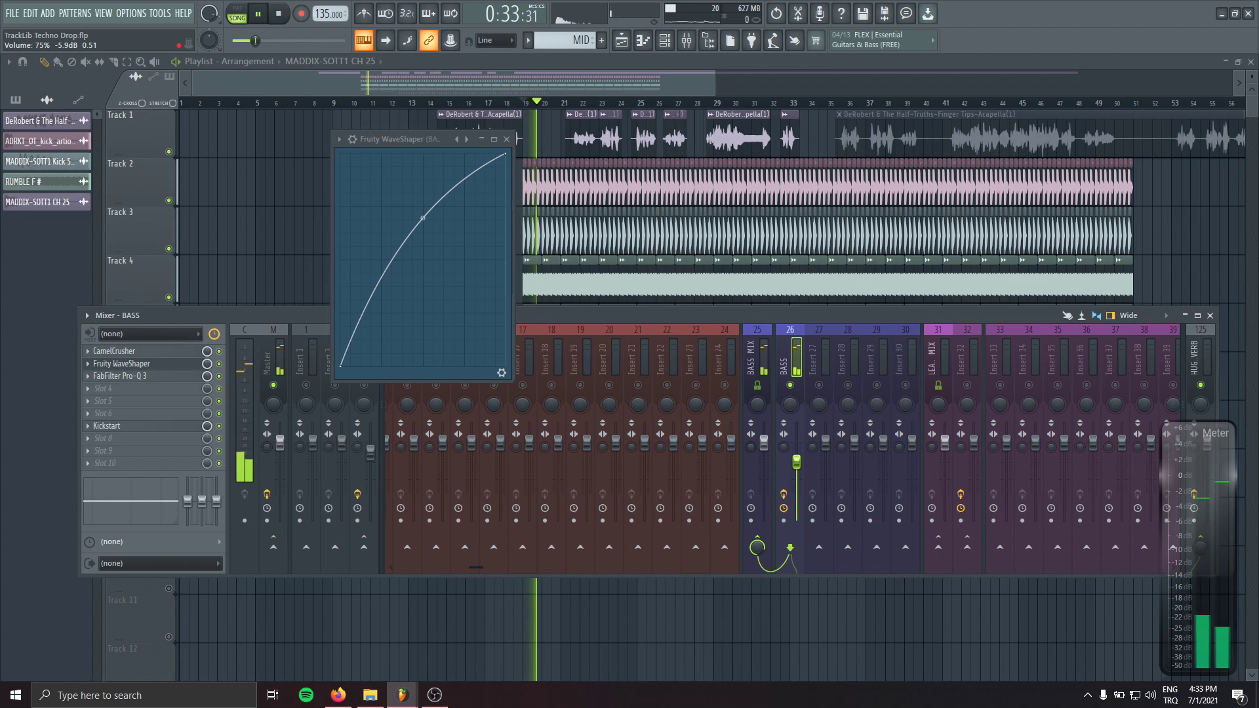
# - Reopen the BASS Pro-Q 3 and add a bell boost of about +2.9 dB near 1 kHz
pyautogui.click(120, 375)
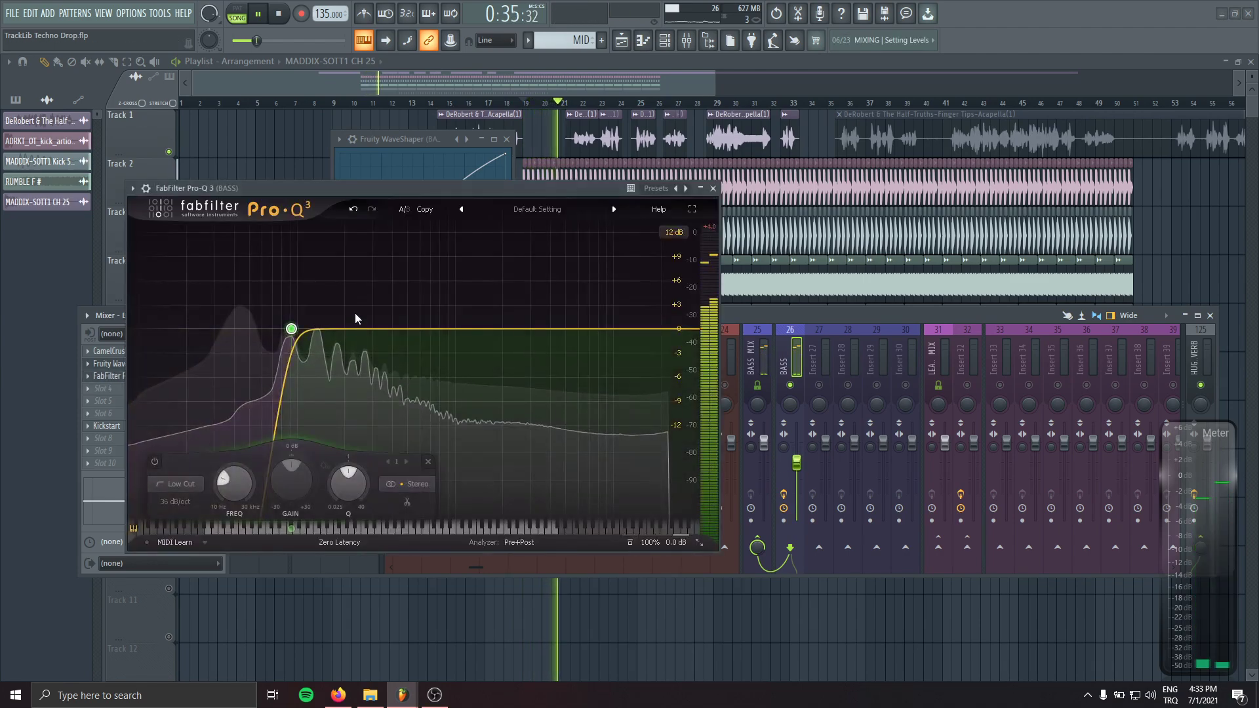
pyautogui.moveTo(354, 315); pyautogui.dragTo(458, 305)
pyautogui.scroll(3, 459, 305)
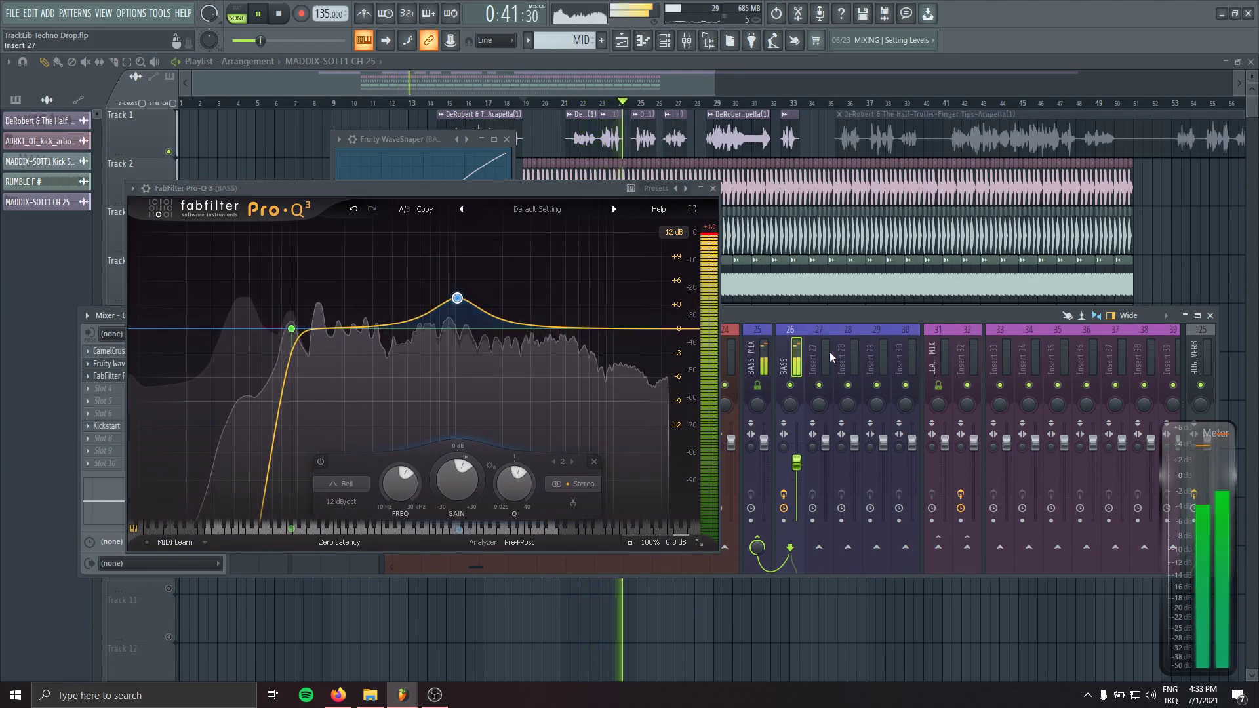
pyautogui.moveTo(458, 299); pyautogui.dragTo(461, 309)
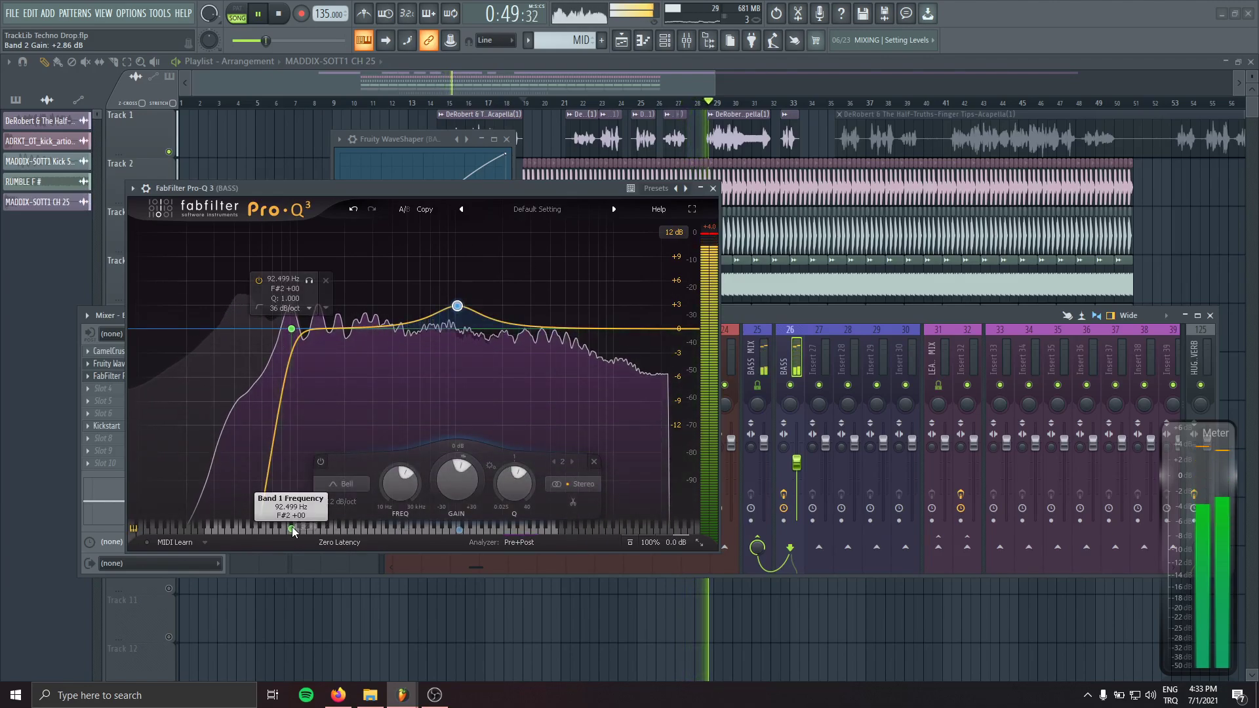
# - Set the BASS low cut to 103.83 Hz (G#2) with a 48 dB/oct slope
pyautogui.moveTo(292, 527)
pyautogui.mouseDown()
pyautogui.moveTo(341, 535)
pyautogui.moveTo(289, 527)
pyautogui.moveTo(299, 534)
pyautogui.mouseUp()
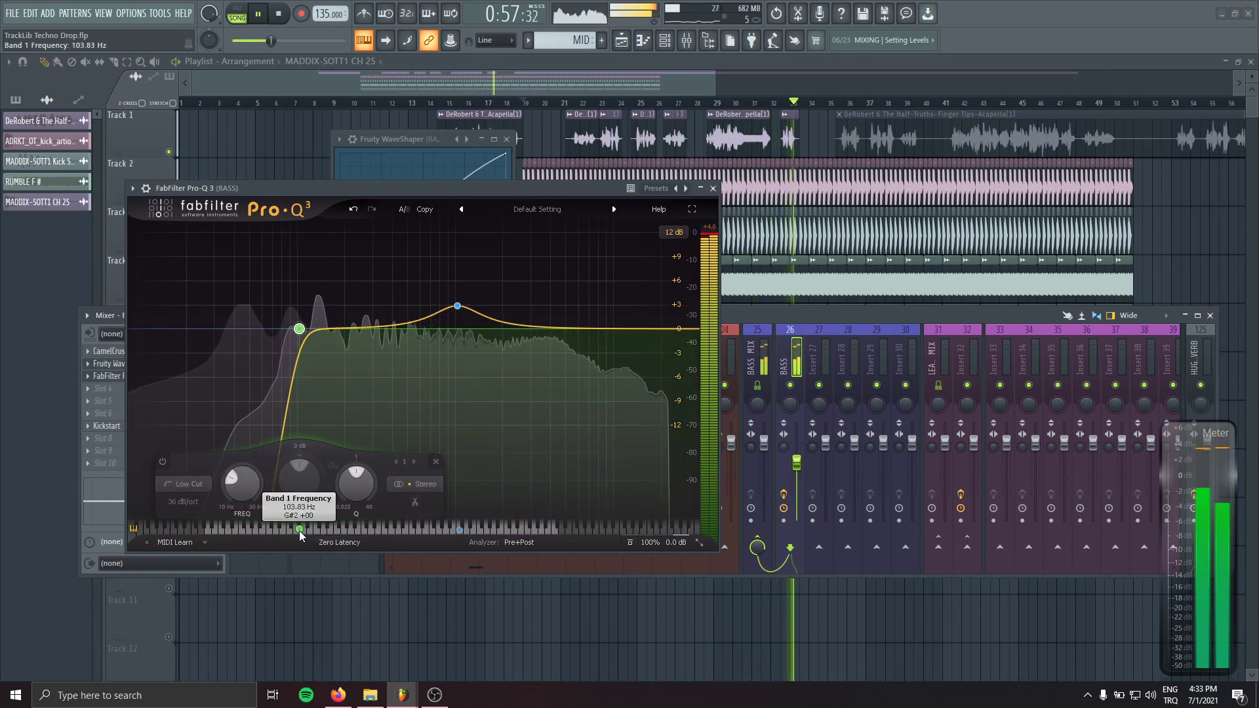
pyautogui.click(316, 308)
pyautogui.click(358, 416)
pyautogui.click(356, 483)
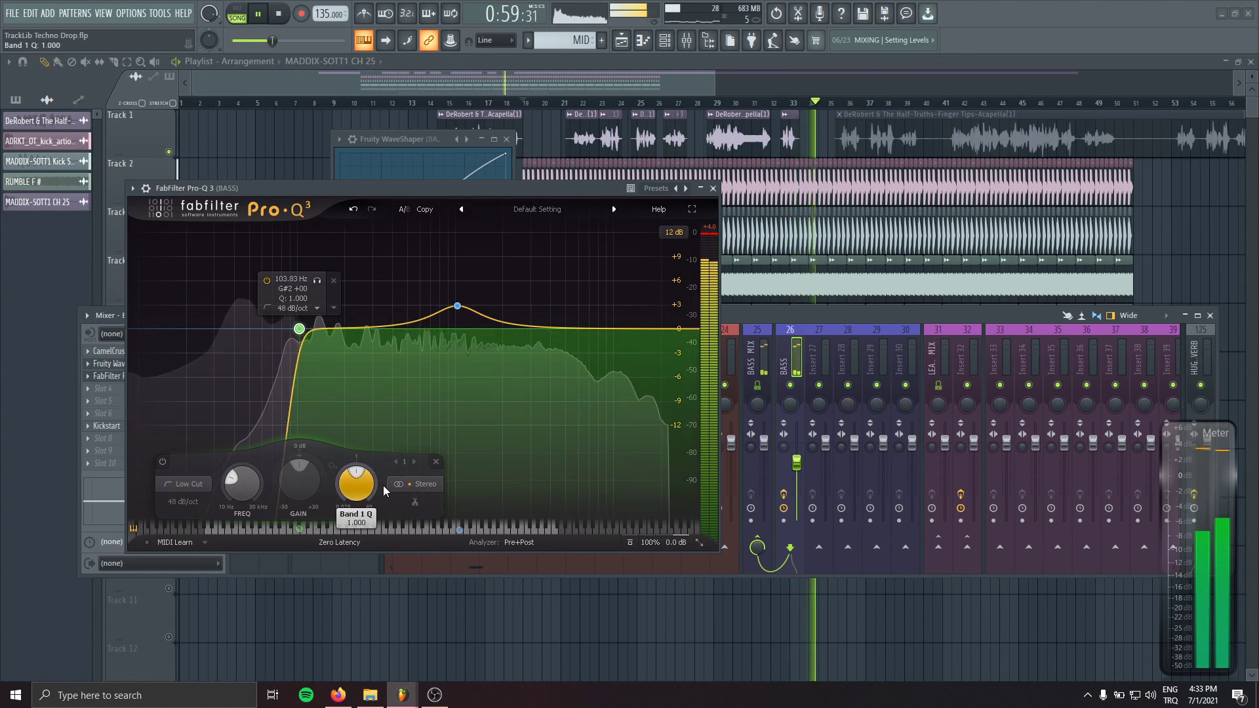
# - Add a bell cut of about -1.55 dB near 400 Hz to the BASS equalizer while listening to the drop
pyautogui.moveTo(394, 328)
pyautogui.mouseDown()
pyautogui.moveTo(394, 364)
pyautogui.moveTo(392, 341)
pyautogui.mouseUp()
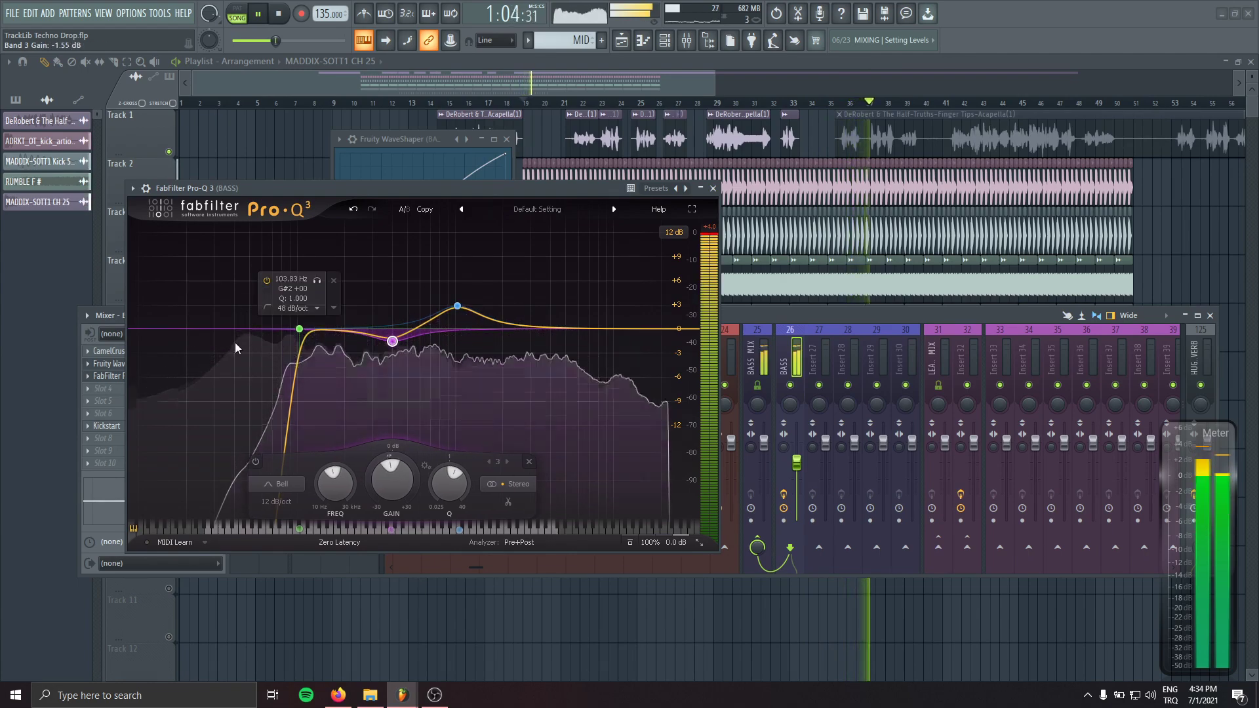
pyautogui.rightClick(392, 342)
pyautogui.click(408, 351)
pyautogui.rightClick(395, 345)
pyautogui.click(414, 357)
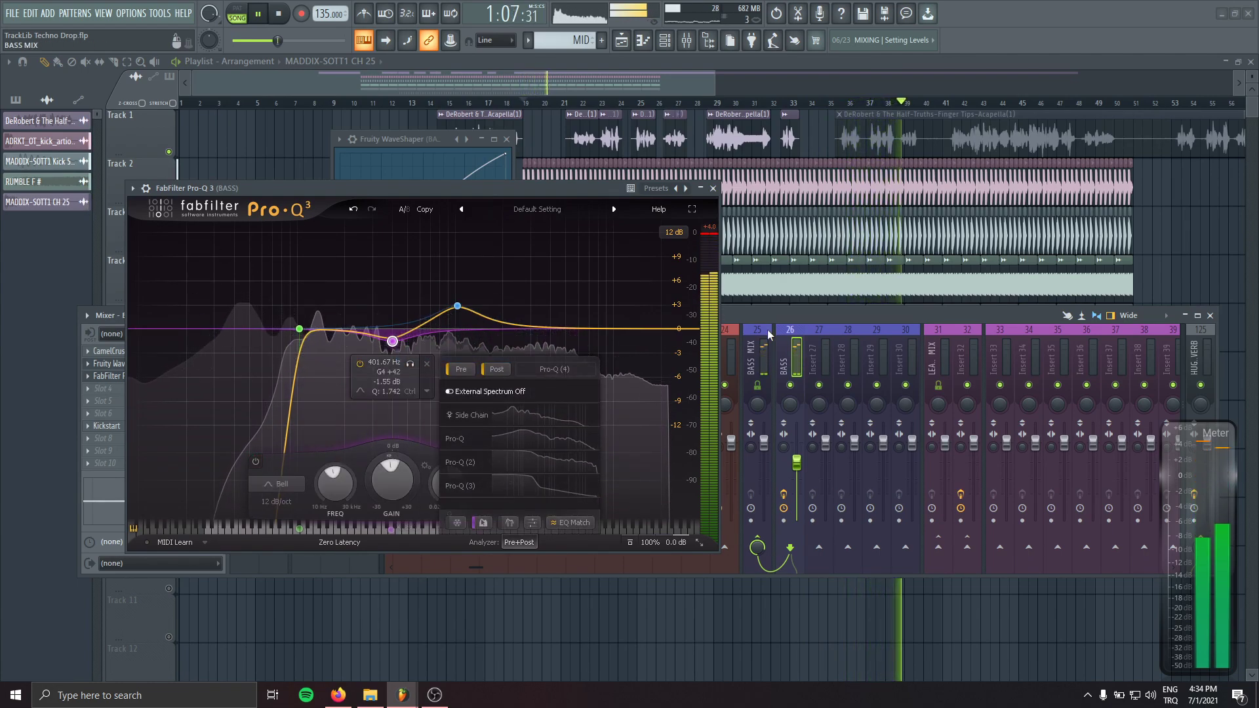
pyautogui.press('space')
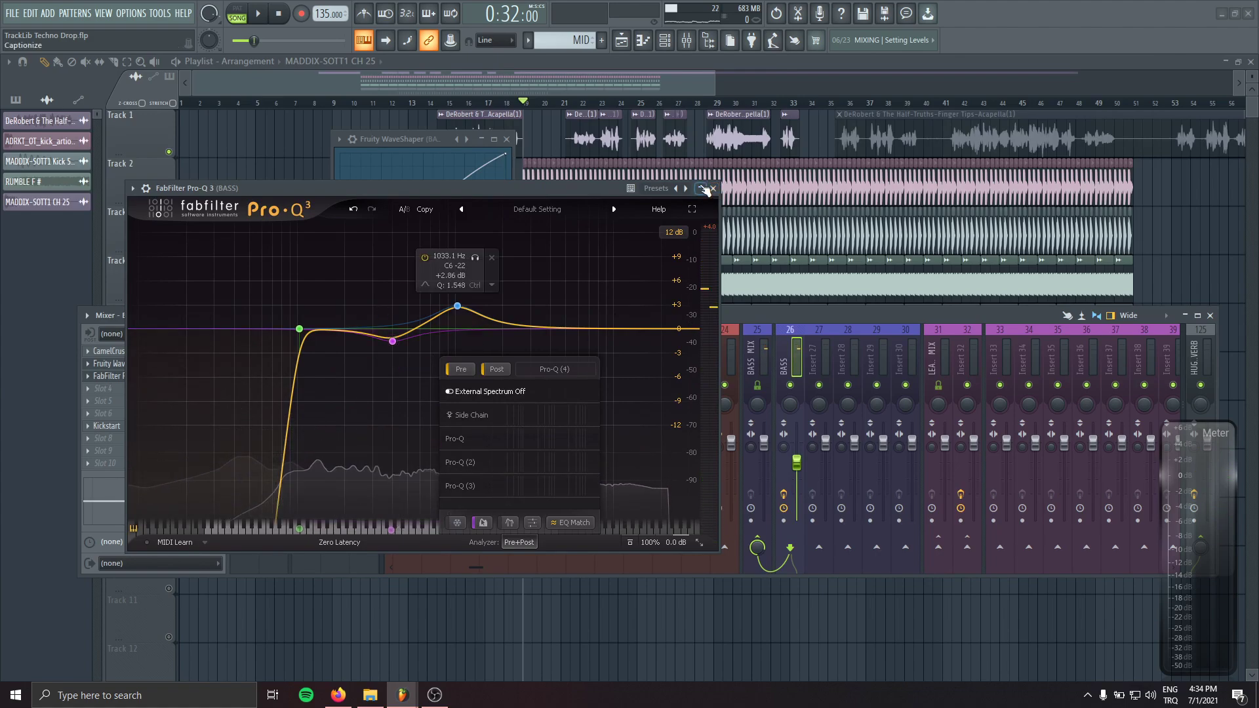
# - Close the BASS equalizer and load Fruity Delay 3 in slot 4 of the BASS track
pyautogui.click(711, 189)
pyautogui.click(153, 392)
pyautogui.click(103, 150)
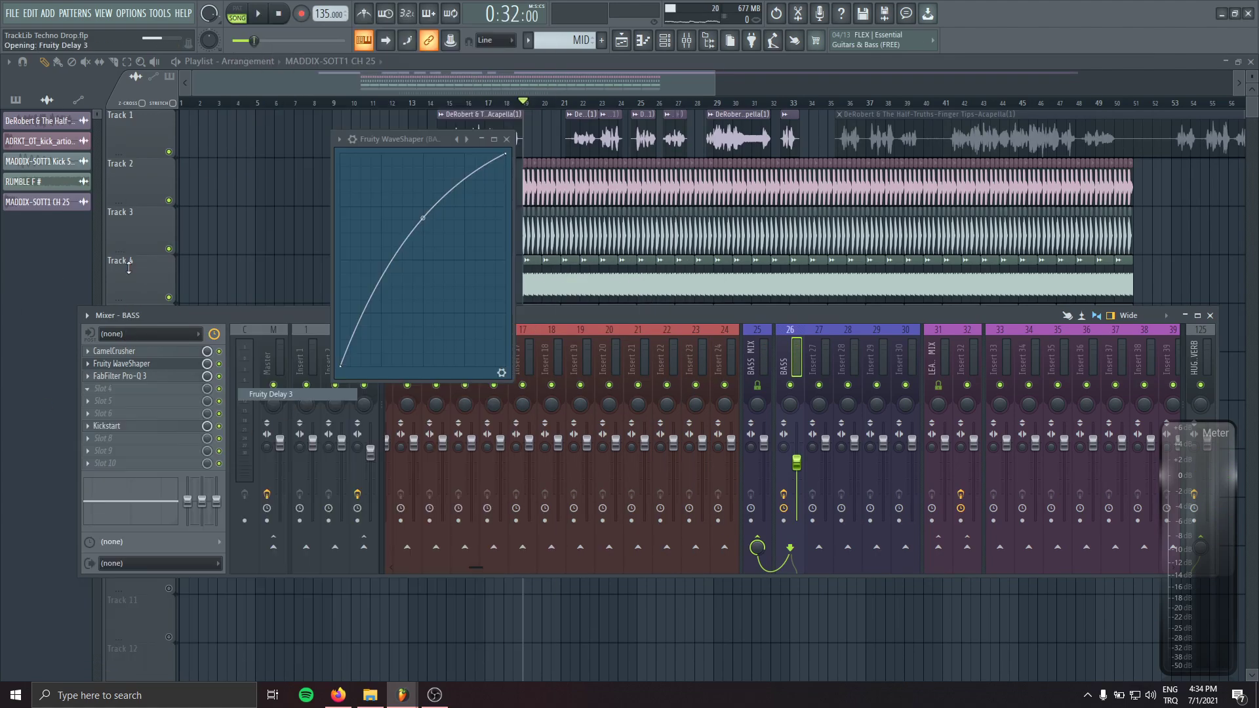
# - Load the VOX preset in the BASS track's Fruity Delay 3 and set its output wet level to about 24% during playback
pyautogui.click(30, 86)
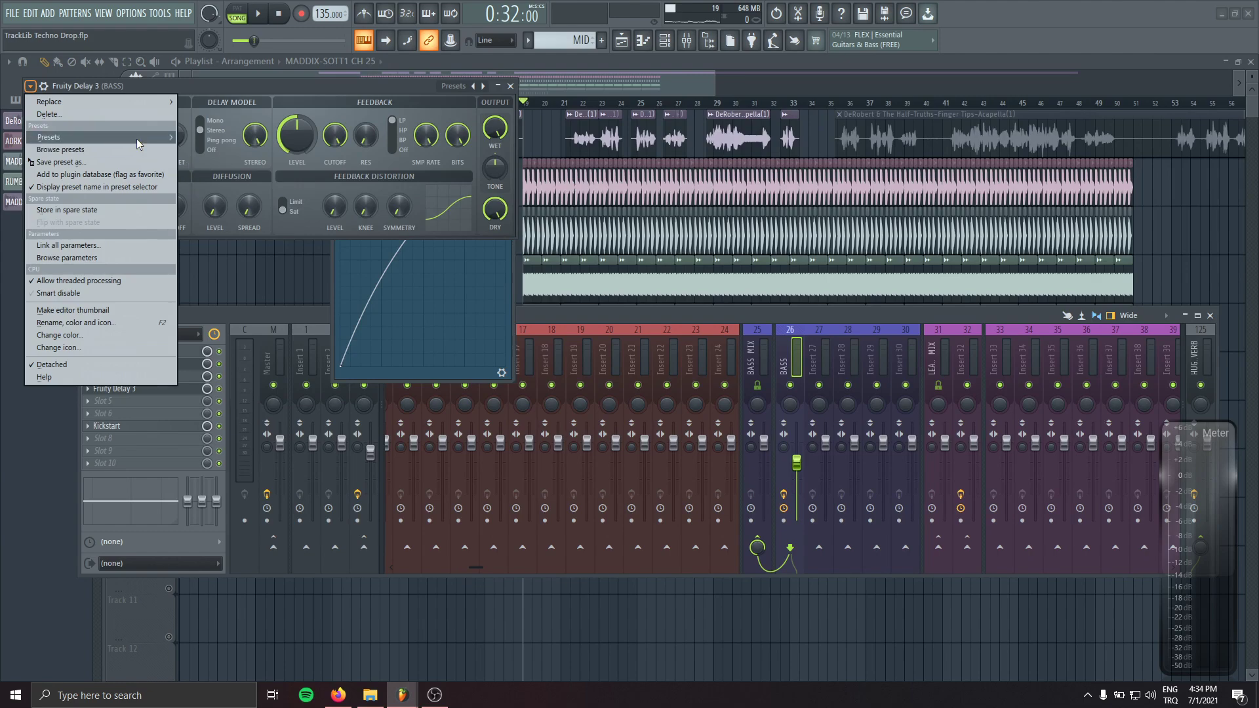
pyautogui.moveTo(136, 139)
pyautogui.click(222, 282)
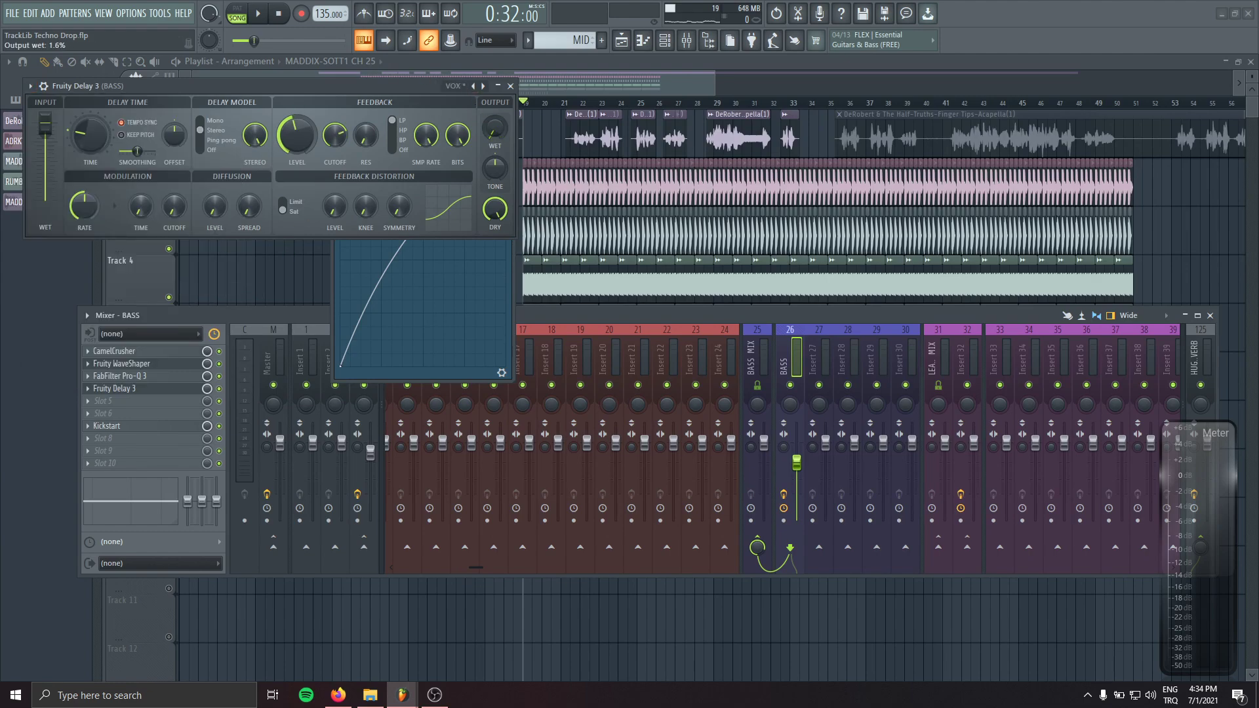
pyautogui.press('space')
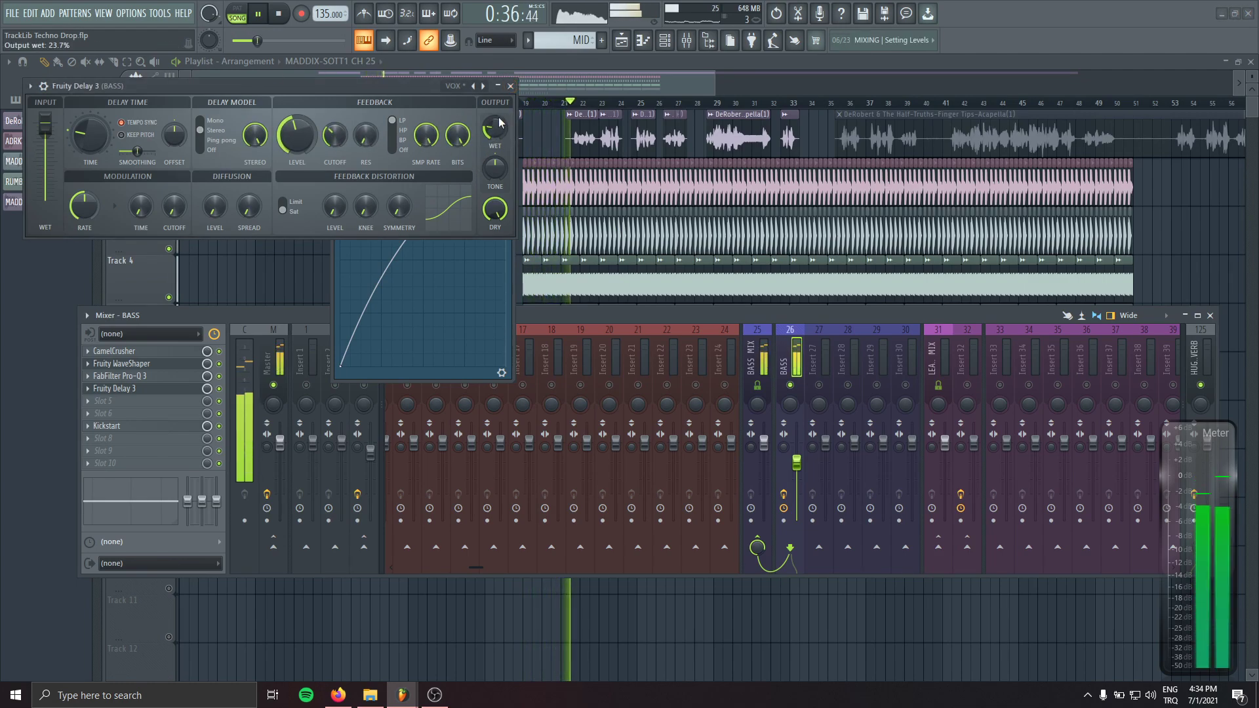
# - Load a second FabFilter Pro-Q 3 in slot 5 of the BASS track
pyautogui.click(131, 401)
pyautogui.click(400, 47)
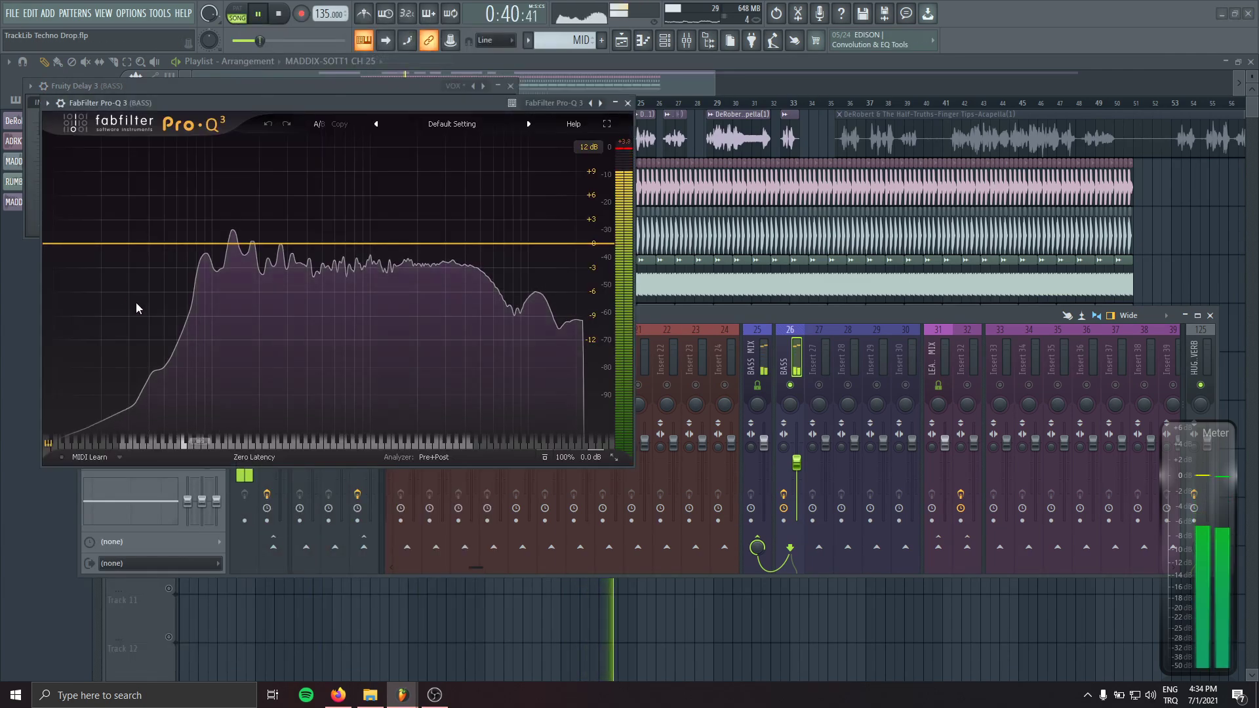
pyautogui.moveTo(49, 245); pyautogui.dragTo(220, 255)
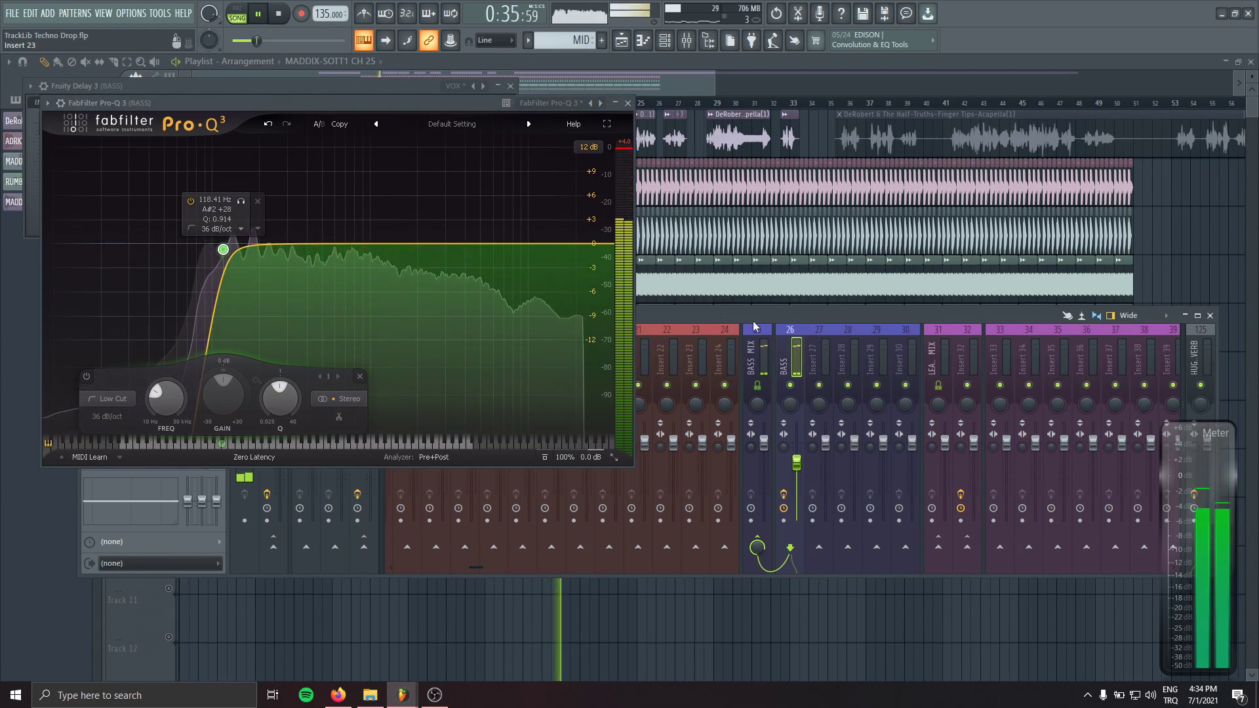
pyautogui.rightClick(223, 249)
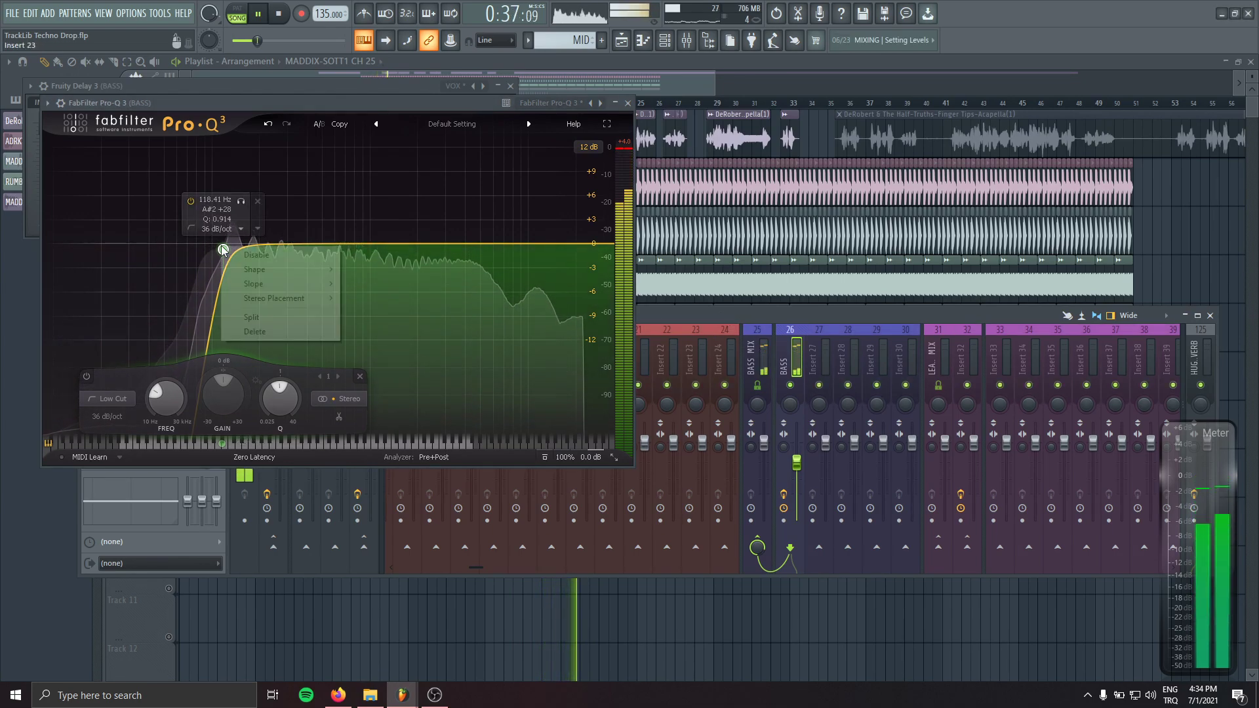
pyautogui.click(255, 331)
# - Add a 36 dB/oct low cut at 98.775 Hz in the second BASS Pro-Q 3 and close the equalizer
pyautogui.moveTo(72, 244); pyautogui.dragTo(212, 253)
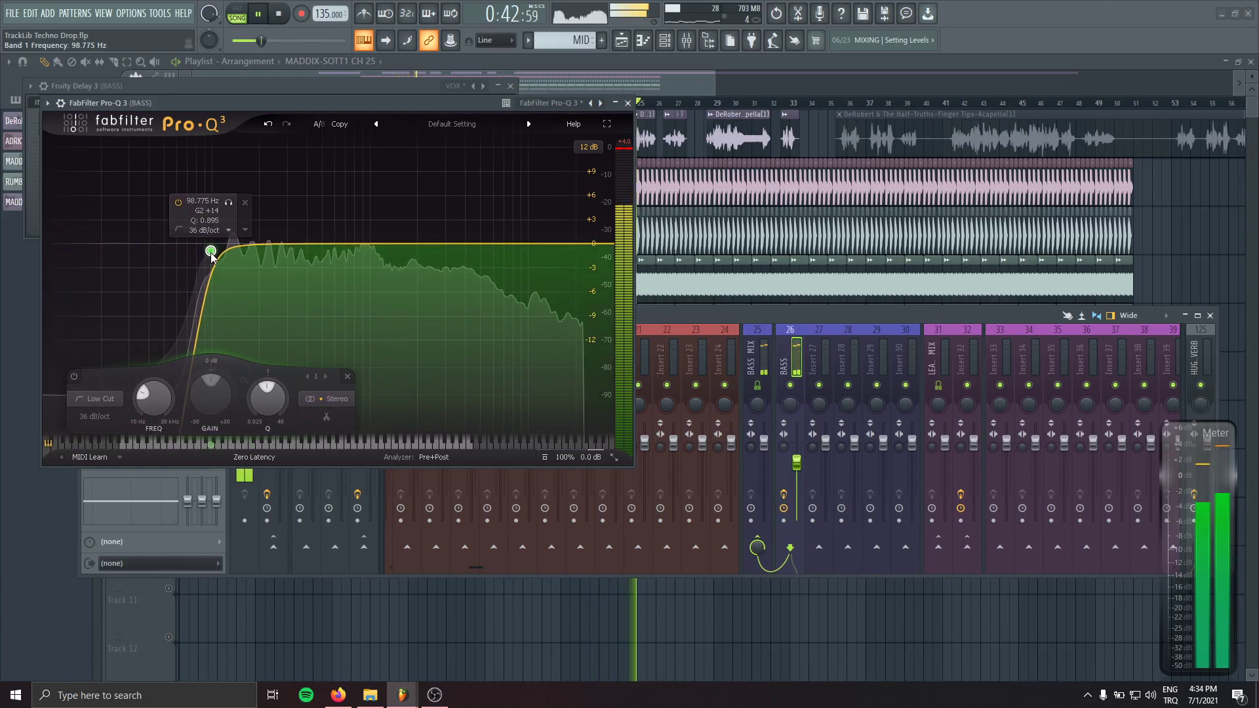
pyautogui.click(628, 103)
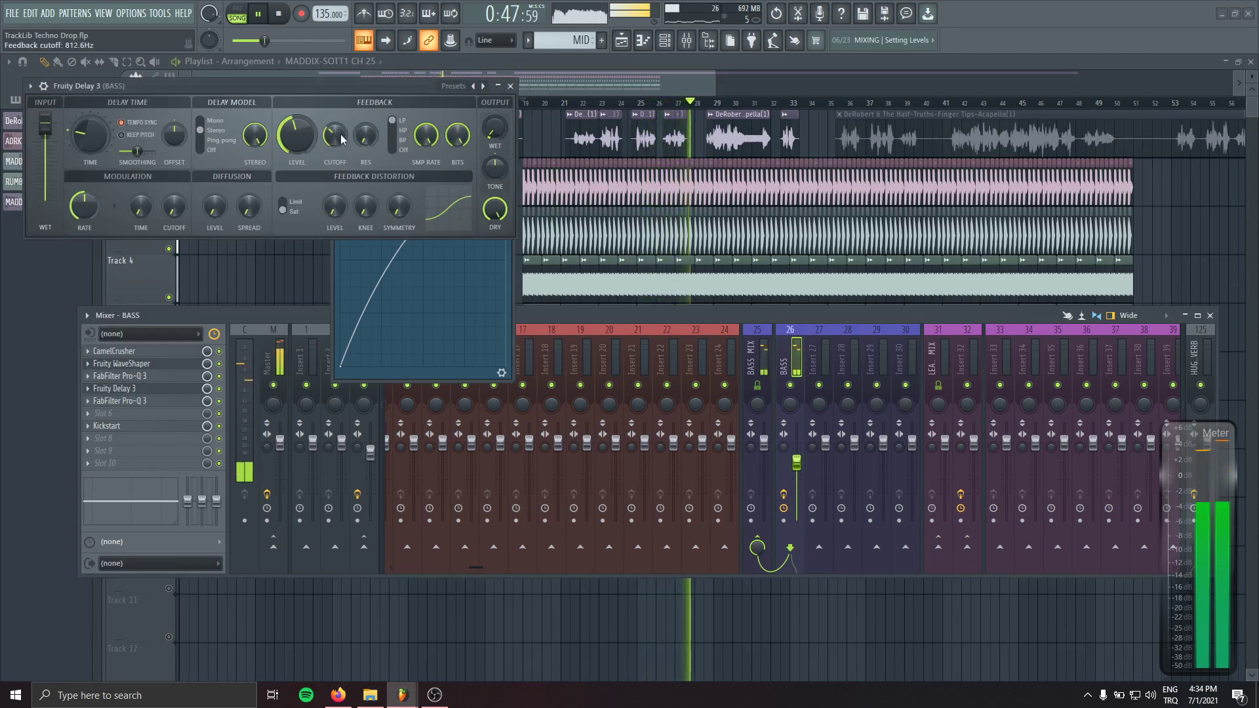
# - Adjust the feedback cutoff of Fruity Delay 3 and solo the BASS mixer track
pyautogui.moveTo(336, 139); pyautogui.dragTo(337, 141)
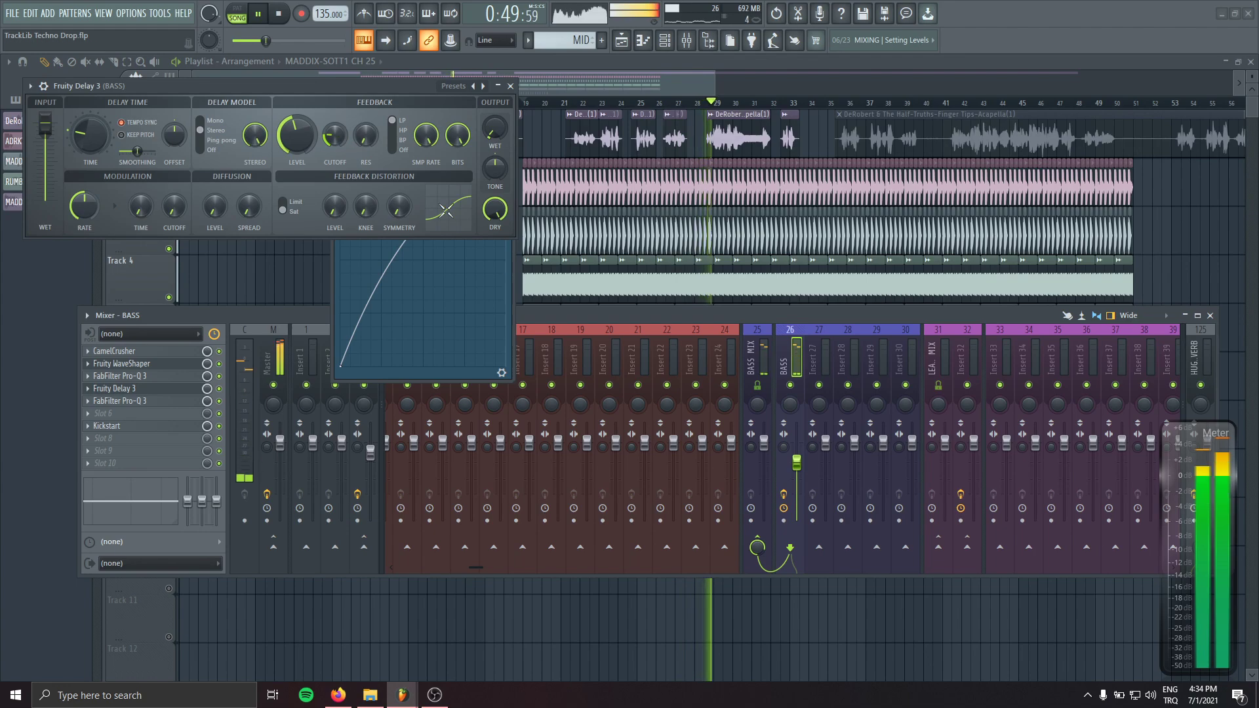
pyautogui.rightClick(790, 385)
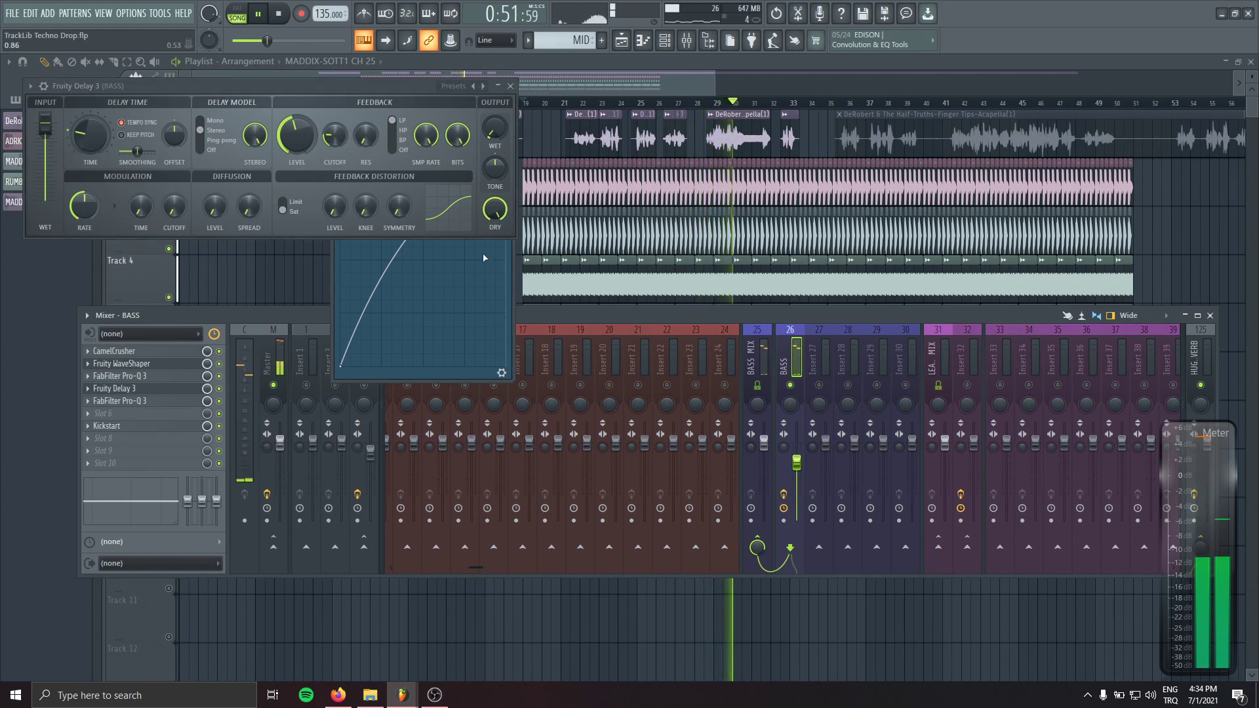
# - Mute playlist Track 6, play the drop from its start and close the Fruity Delay 3 window
pyautogui.press('space')
pyautogui.click(731, 259)
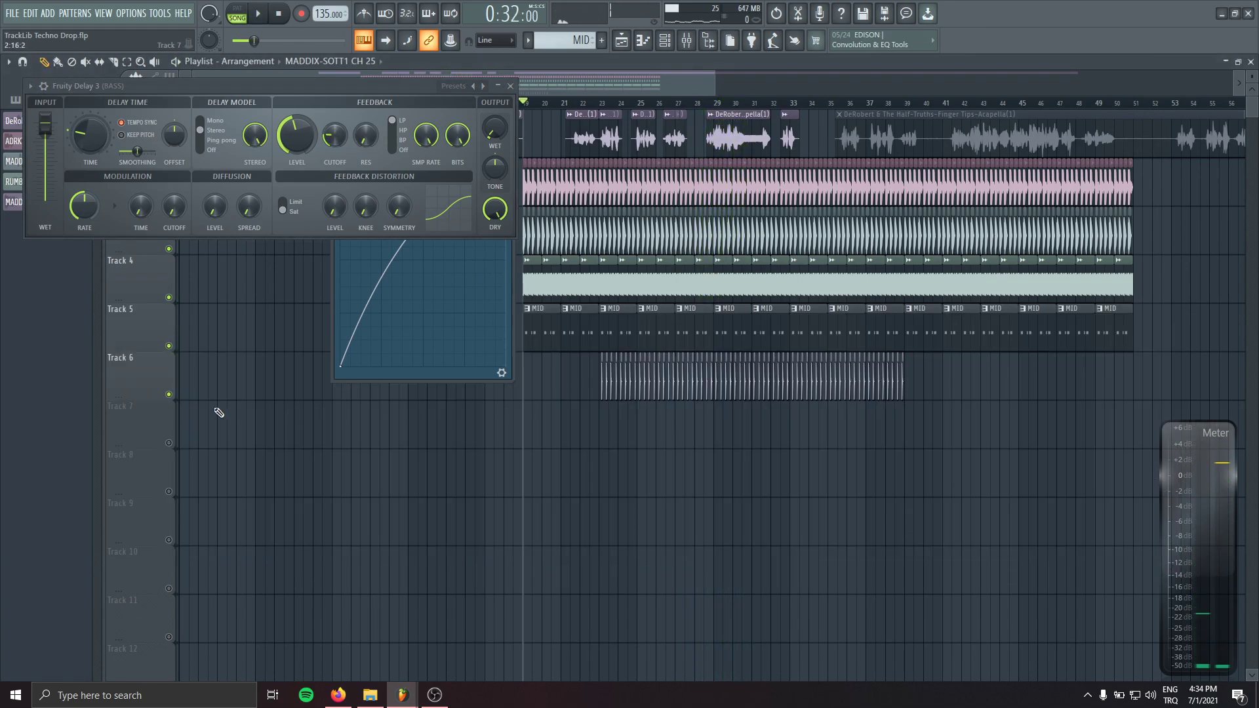
pyautogui.click(169, 394)
pyautogui.press('space')
pyautogui.click(511, 87)
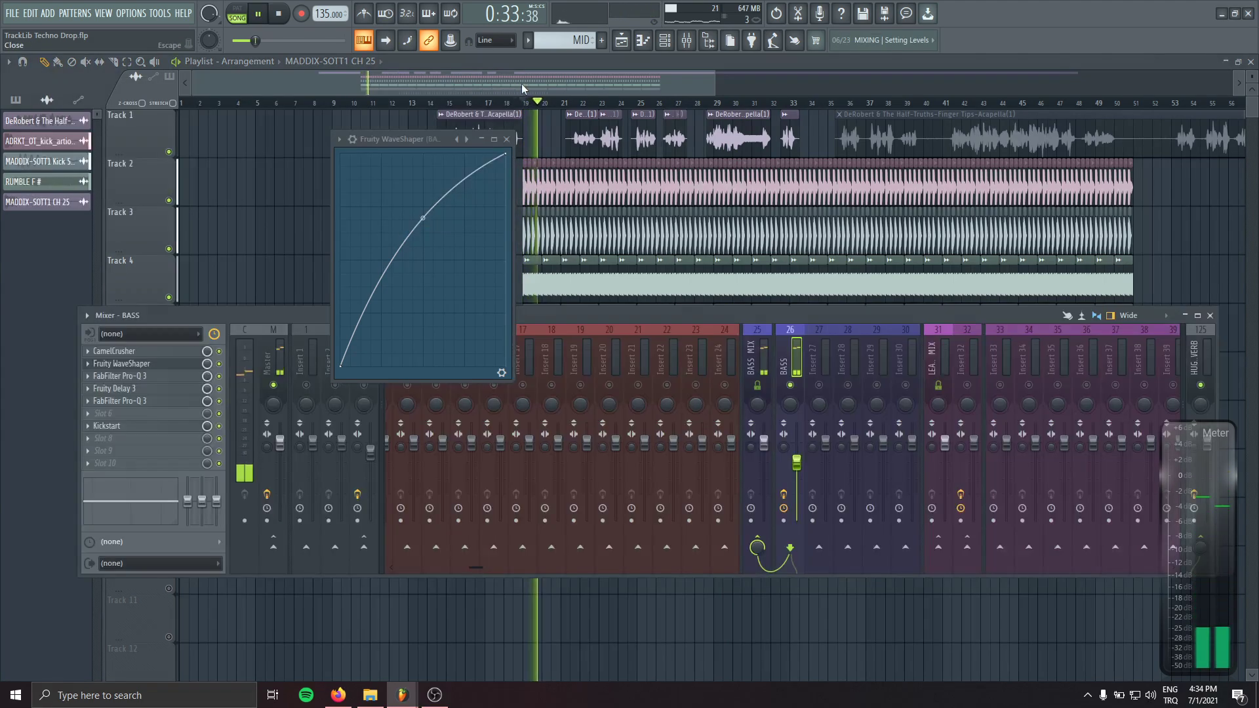
pyautogui.press('space')
# - Reopen the second BASS Pro-Q 3, add a bell boost of about +2 dB in the upper mids and disable its low cut
pyautogui.click(115, 388)
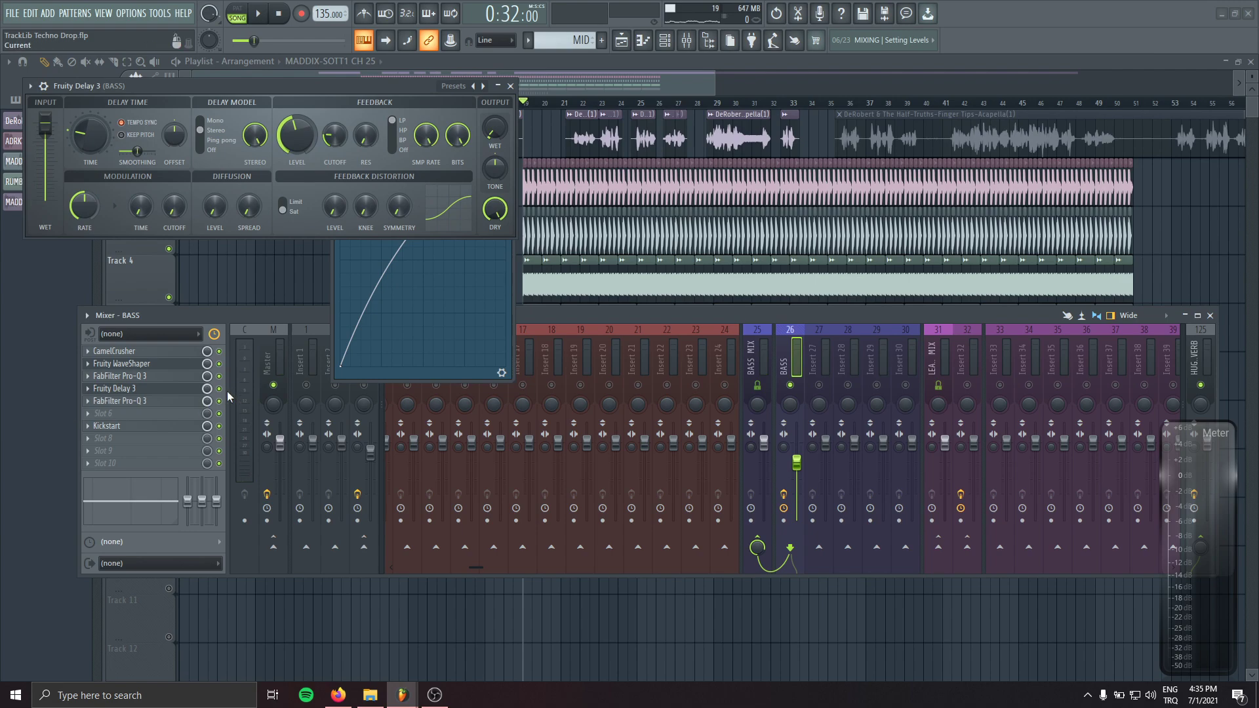
pyautogui.click(173, 403)
pyautogui.press('space')
pyautogui.moveTo(241, 254); pyautogui.dragTo(411, 235)
pyautogui.keyDown('alt'); pyautogui.click(211, 253); pyautogui.keyUp('alt')
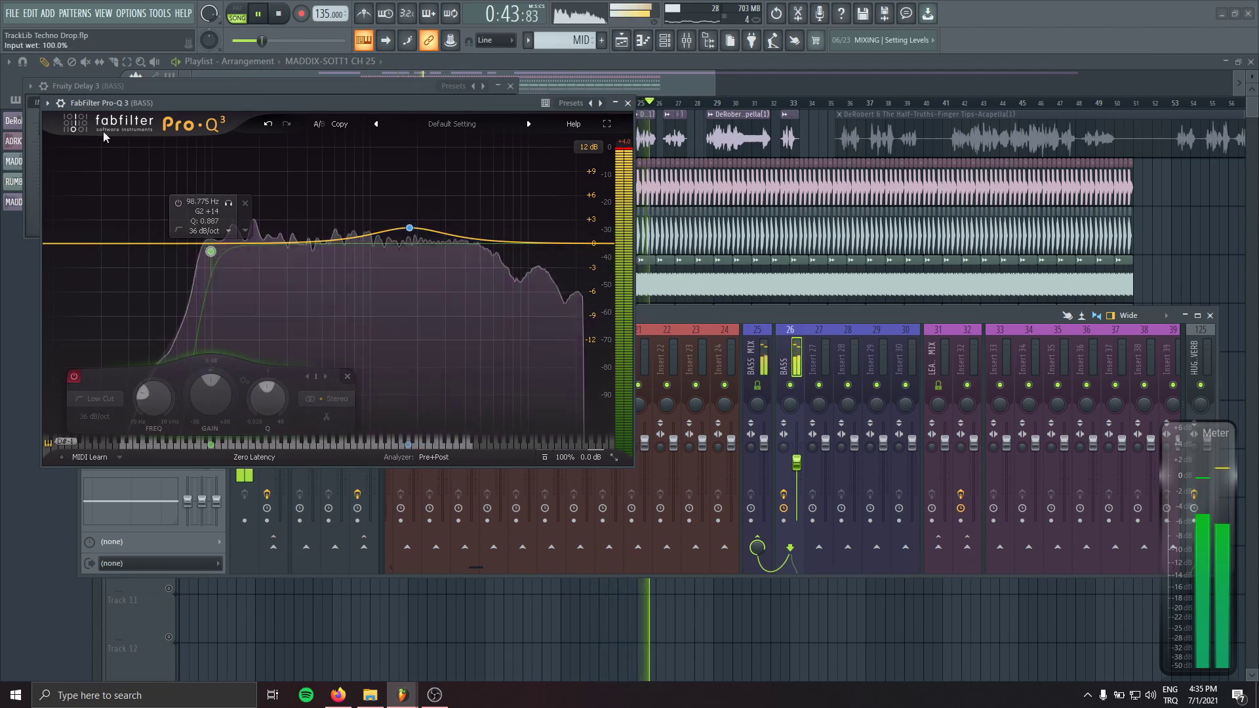
# - Stop playback, bypass Fruity Delay 3 and close the open BASS effect windows
pyautogui.press('space')
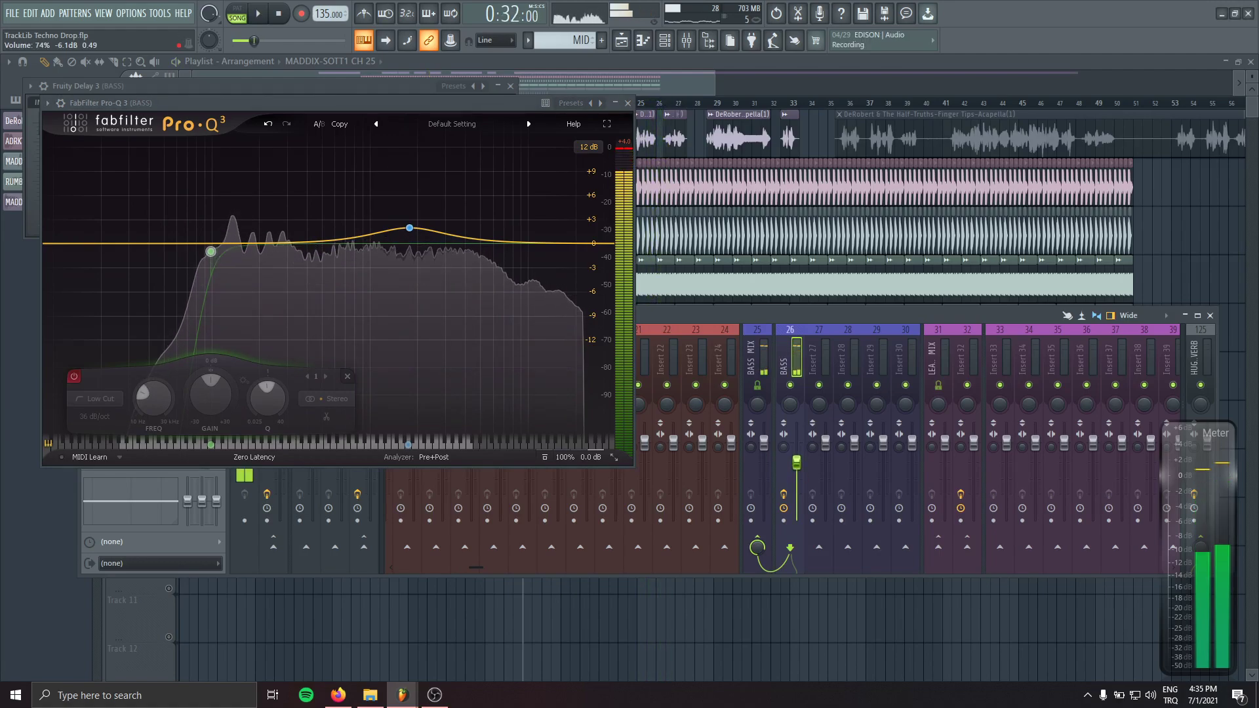
pyautogui.click(628, 103)
pyautogui.click(510, 86)
pyautogui.click(515, 138)
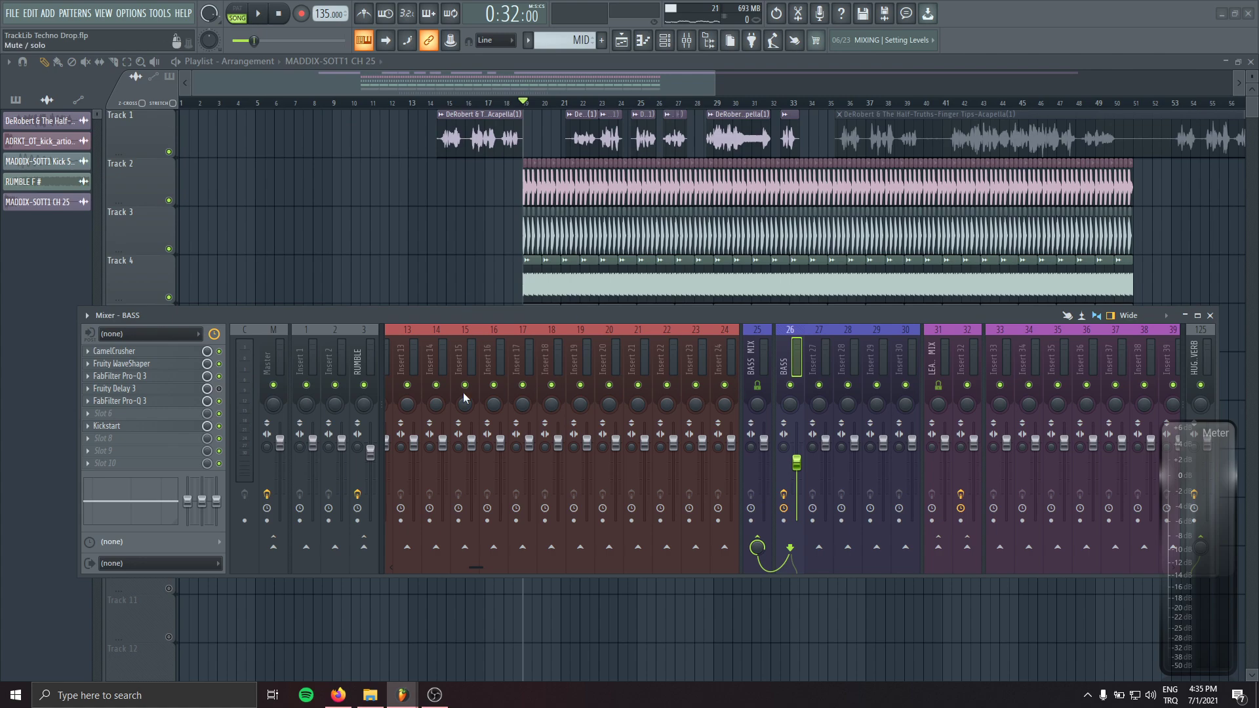
# - Rename mixer Insert 2 as REVERB
pyautogui.click(331, 354)
pyautogui.press('F2')
pyautogui.write('REVERB')
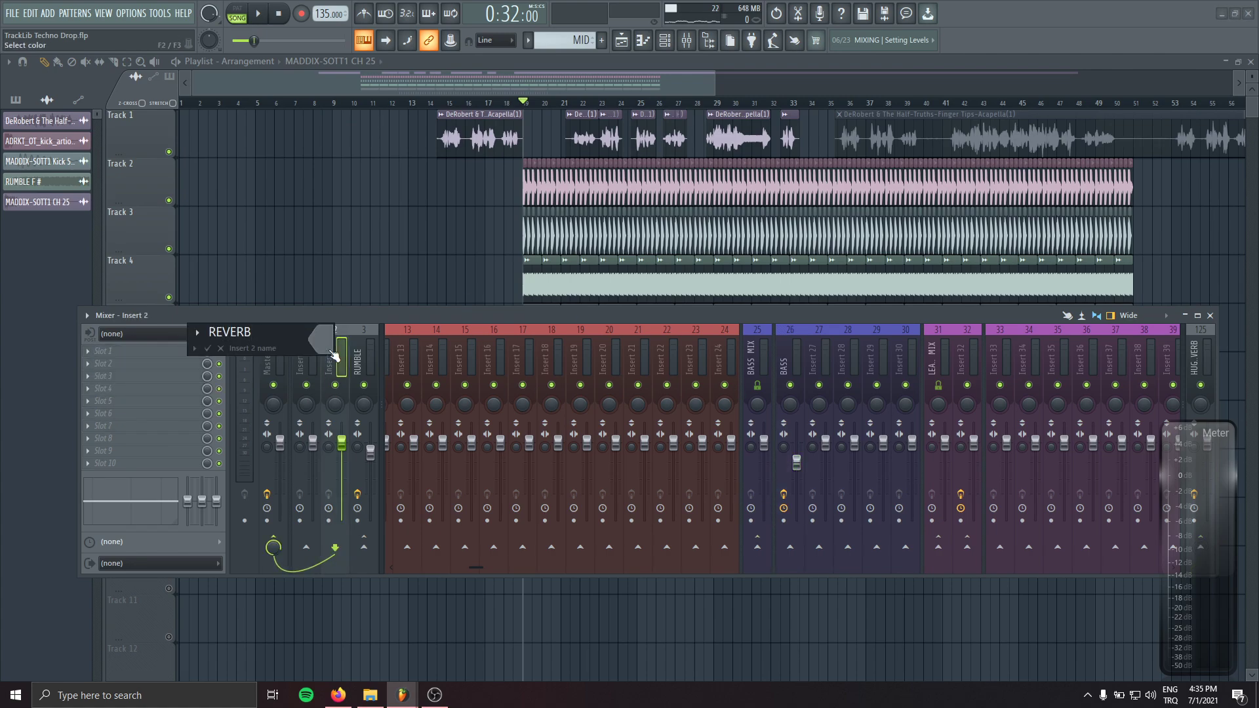
pyautogui.press('Return')
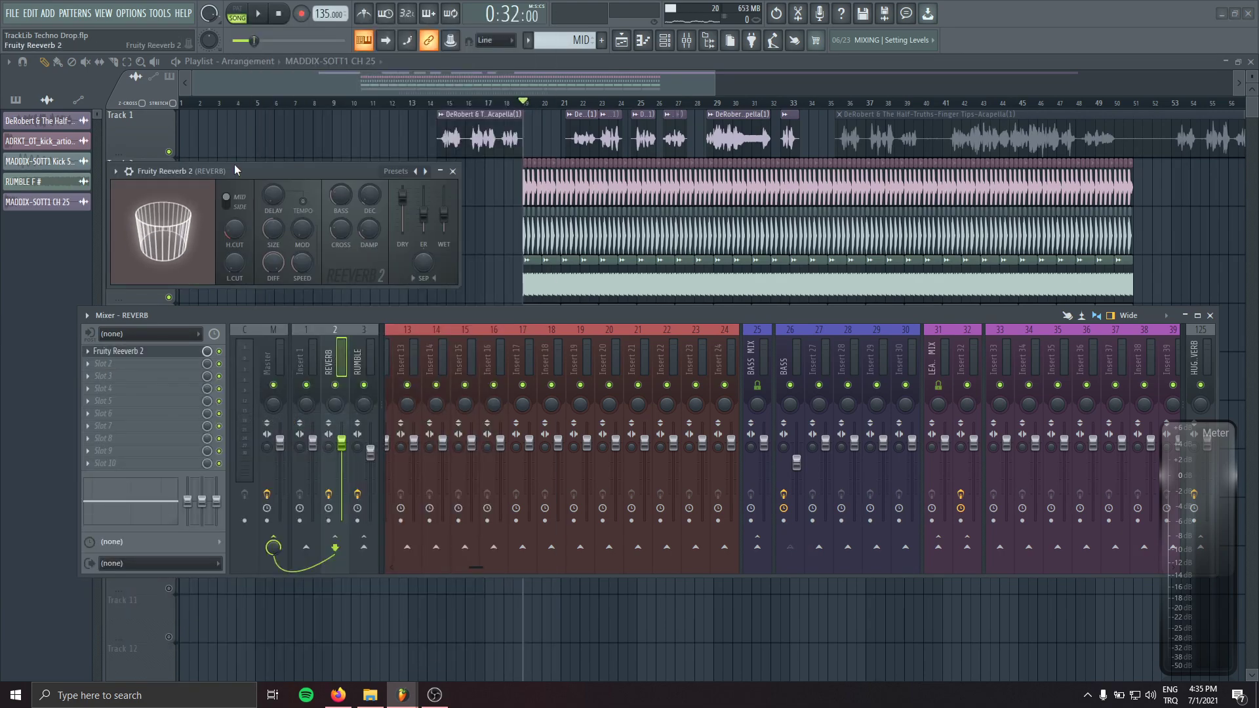
# - Load the Big Room LEAD preset in Fruity Reeverb 2 on the REVERB track and turn its dry level down
pyautogui.moveTo(235, 166); pyautogui.dragTo(241, 189)
pyautogui.click(122, 193)
pyautogui.moveTo(255, 243)
pyautogui.click(314, 242)
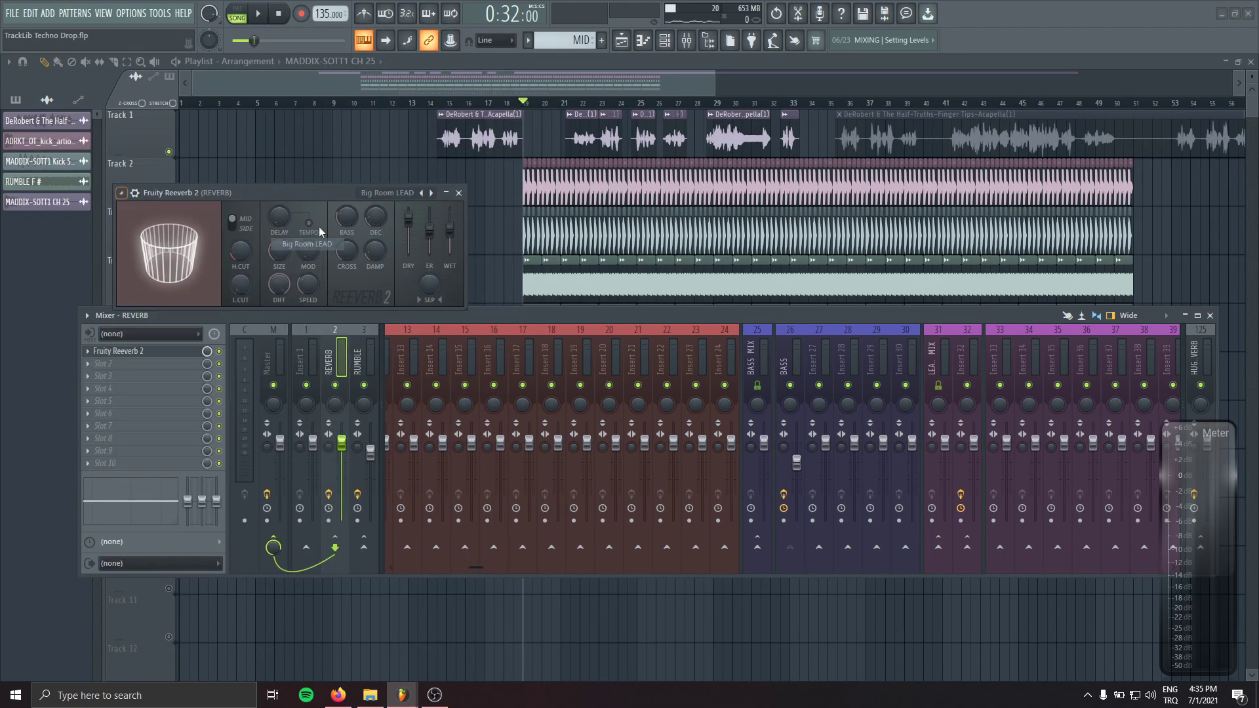
pyautogui.moveTo(324, 196); pyautogui.dragTo(289, 211)
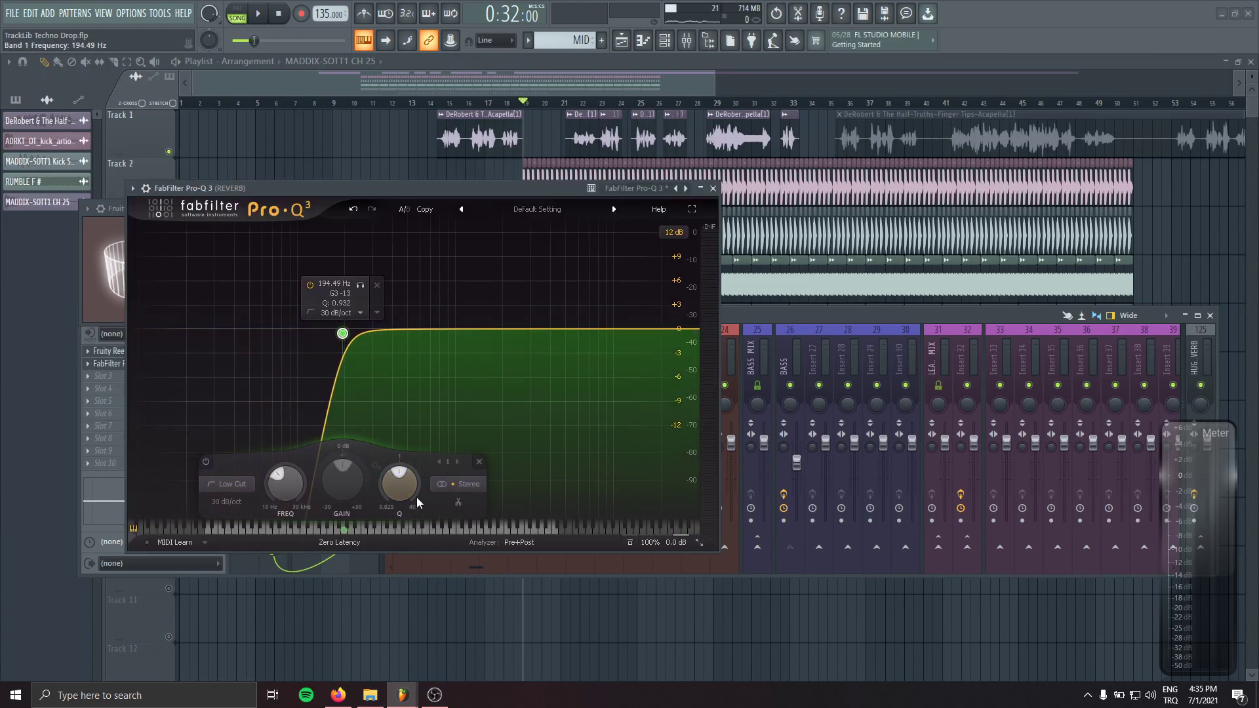
# - Equalize REVERB with a Pro-Q 3 low cut at 194.49 Hz, 30 dB/oct and Q of 1, then close the equalizer
pyautogui.doubleClick(407, 491)
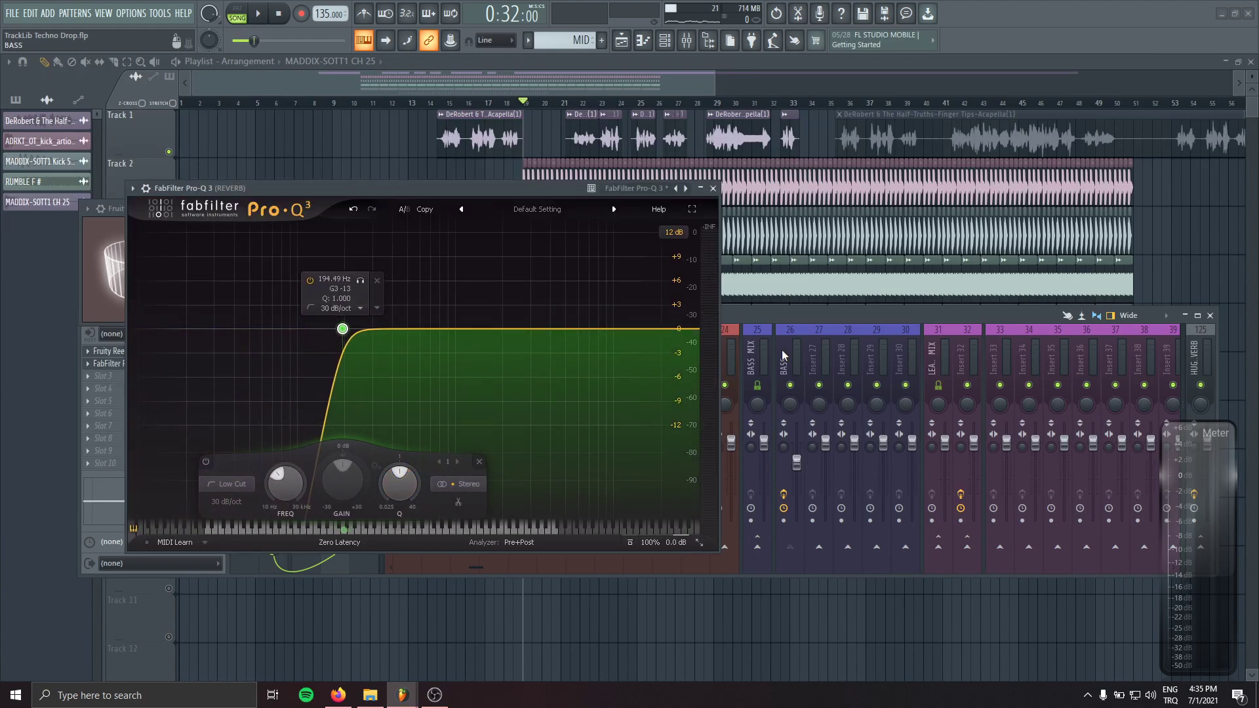
pyautogui.press('space')
pyautogui.moveTo(413, 188); pyautogui.dragTo(611, 405)
pyautogui.click(902, 405)
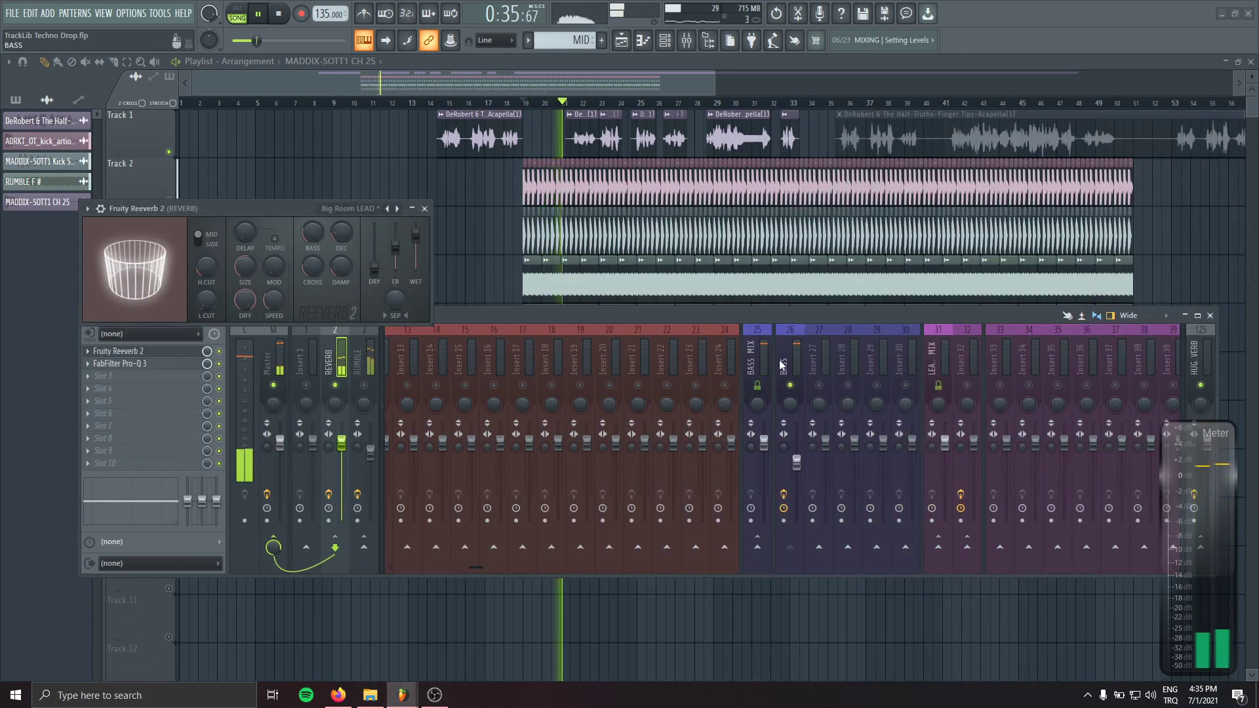
# - Route the BASS track to REVERB with a 25% send level and listen to the result
pyautogui.click(780, 359)
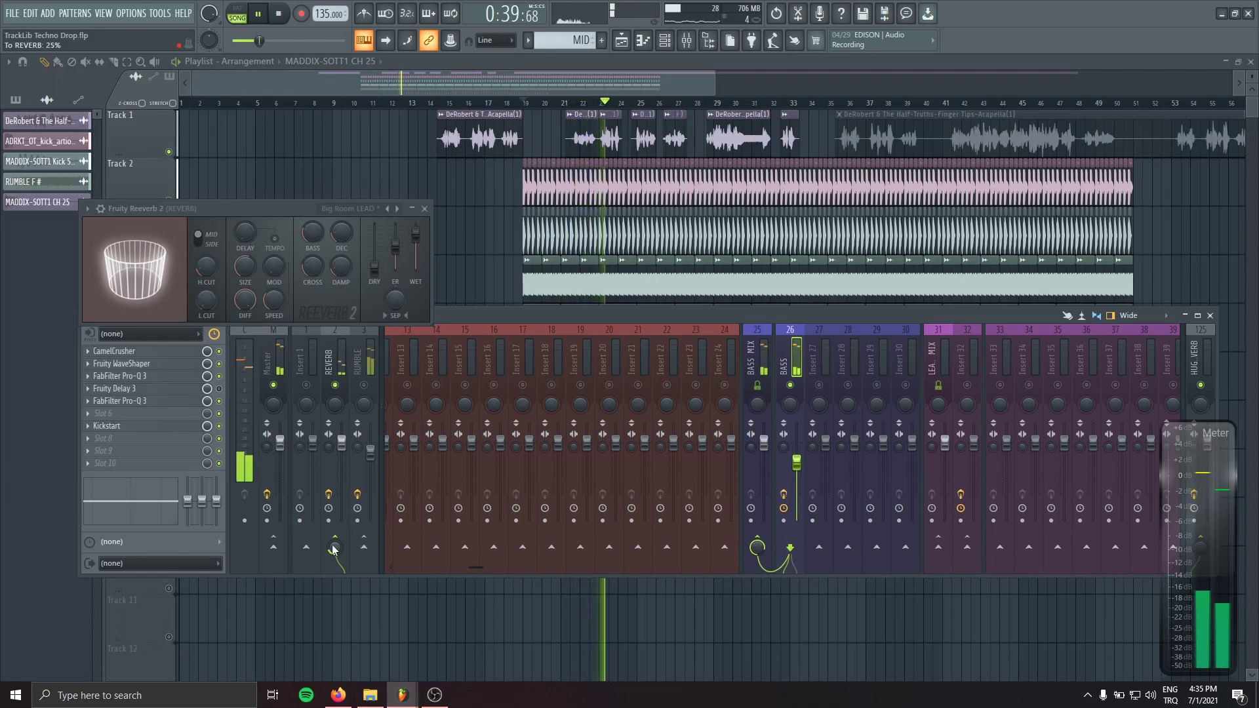
pyautogui.click(341, 355)
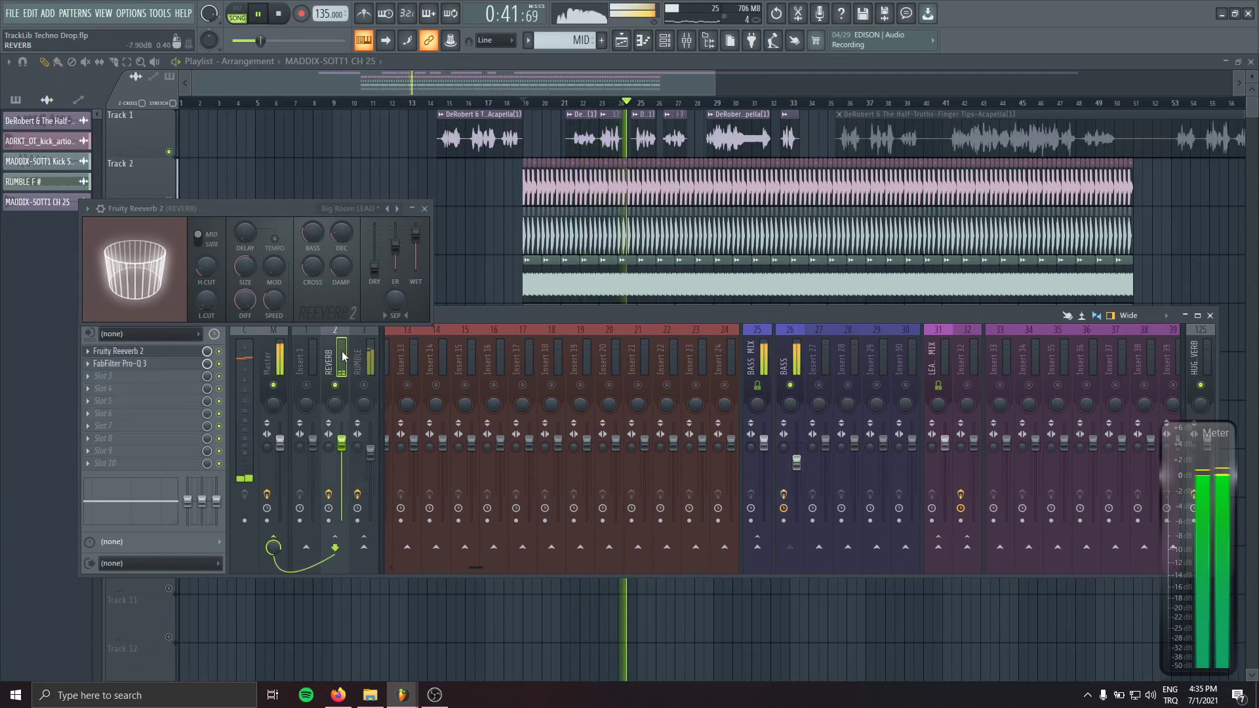
pyautogui.press('space')
# - Add Fruity Limiter in slot 2 of REVERB as a compressor with sidechain 1 and adjust its threshold to around -22 dB
pyautogui.scroll(-1, 136, 368)
pyautogui.click(293, 540)
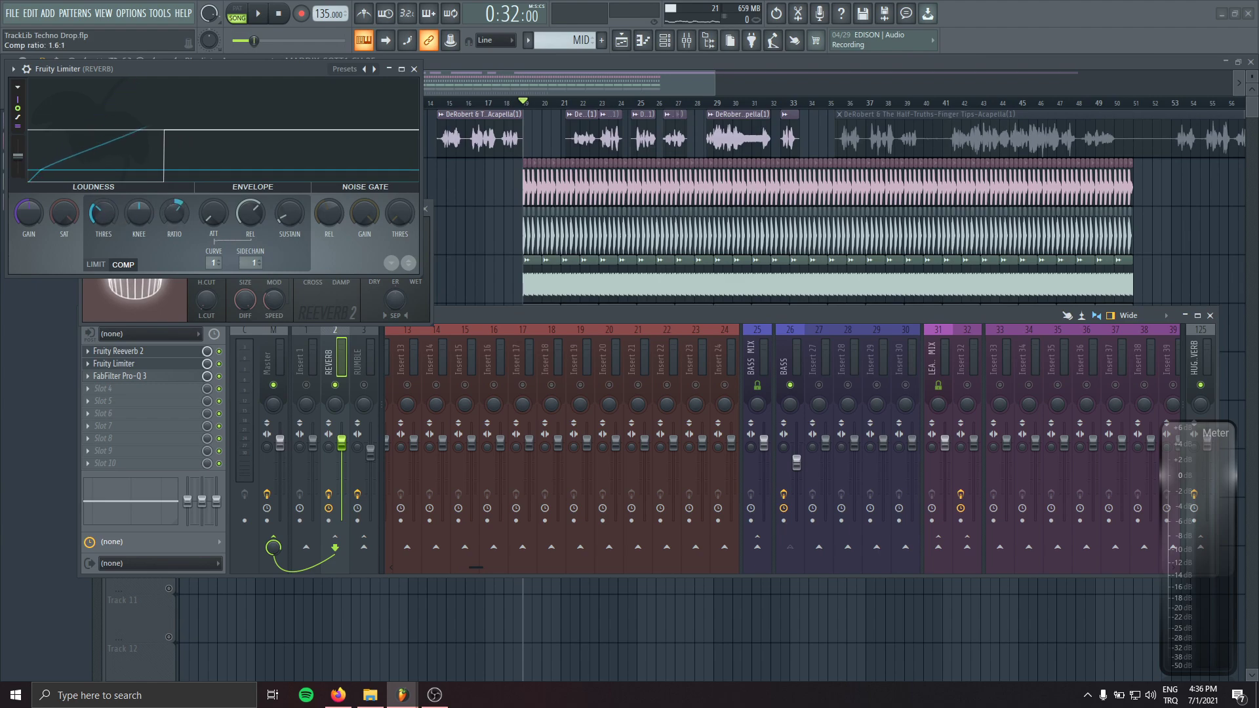
pyautogui.moveTo(104, 213); pyautogui.dragTo(113, 222)
pyautogui.moveTo(164, 69); pyautogui.dragTo(445, 156)
pyautogui.press('space')
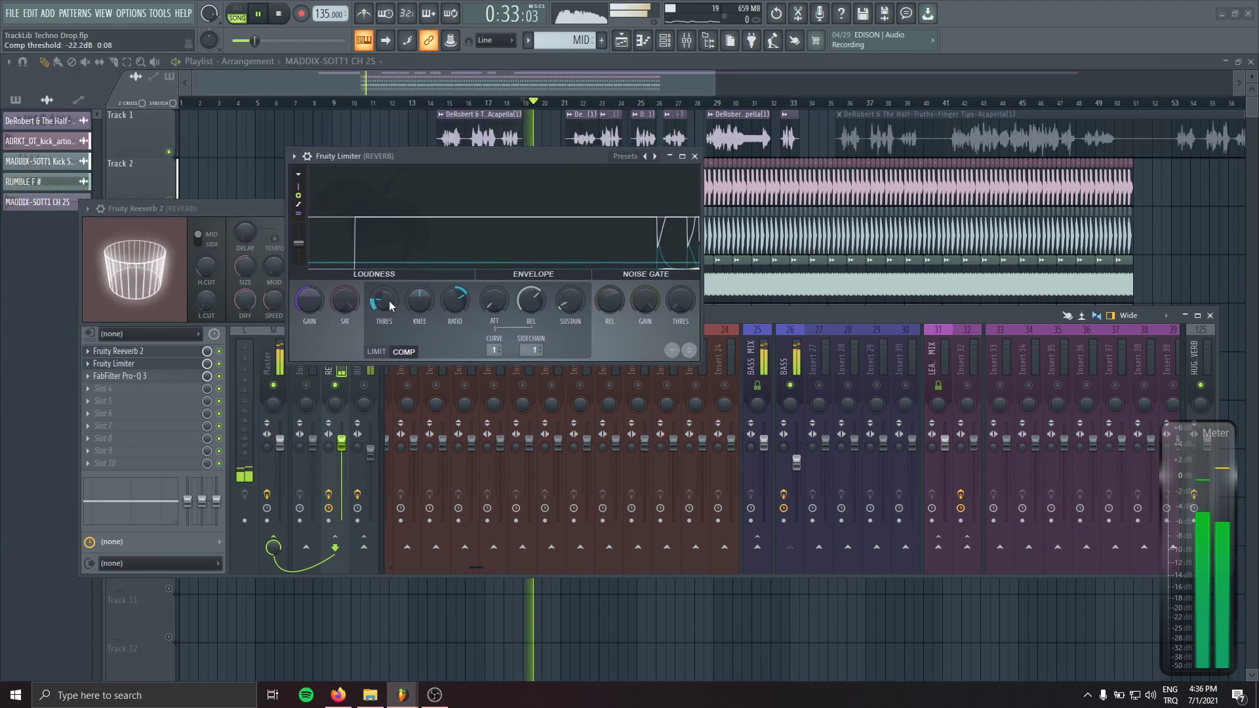
pyautogui.scroll(5, 384, 303)
pyautogui.click(694, 157)
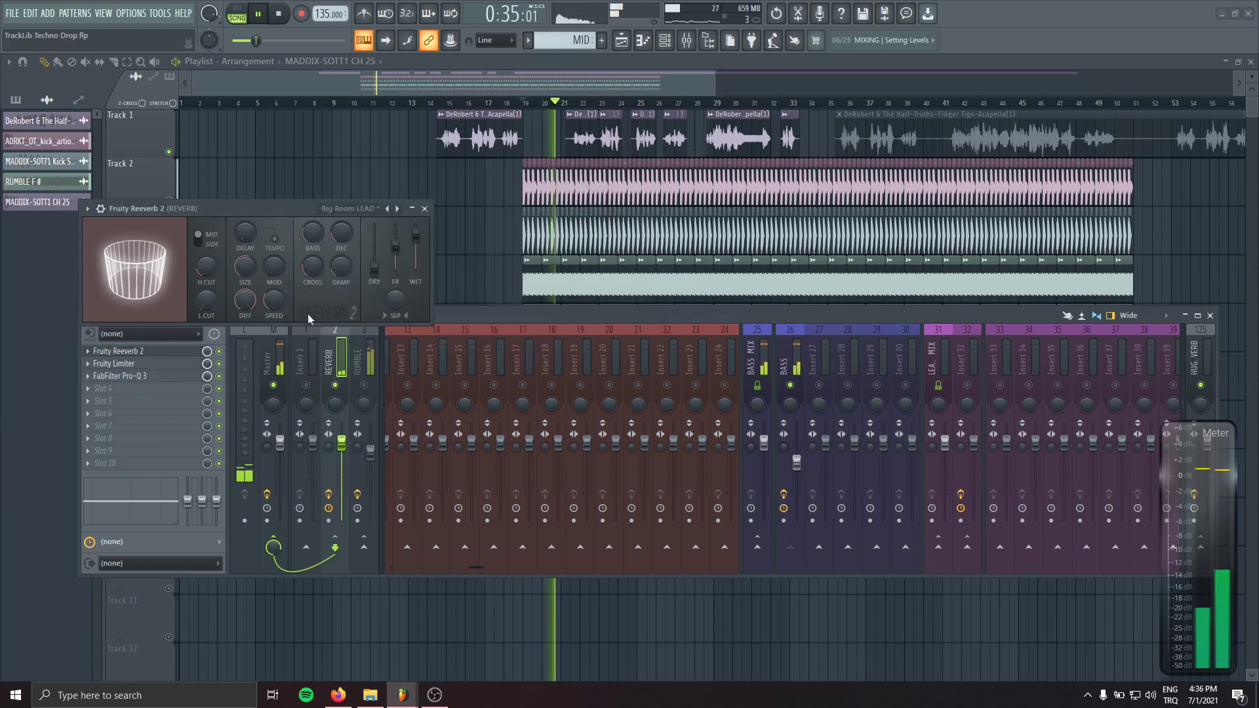
# - Try a 50% stereo separation in Fruity Reeverb 2 and close the plugin while auditioning the drop
pyautogui.moveTo(394, 300); pyautogui.dragTo(394, 290)
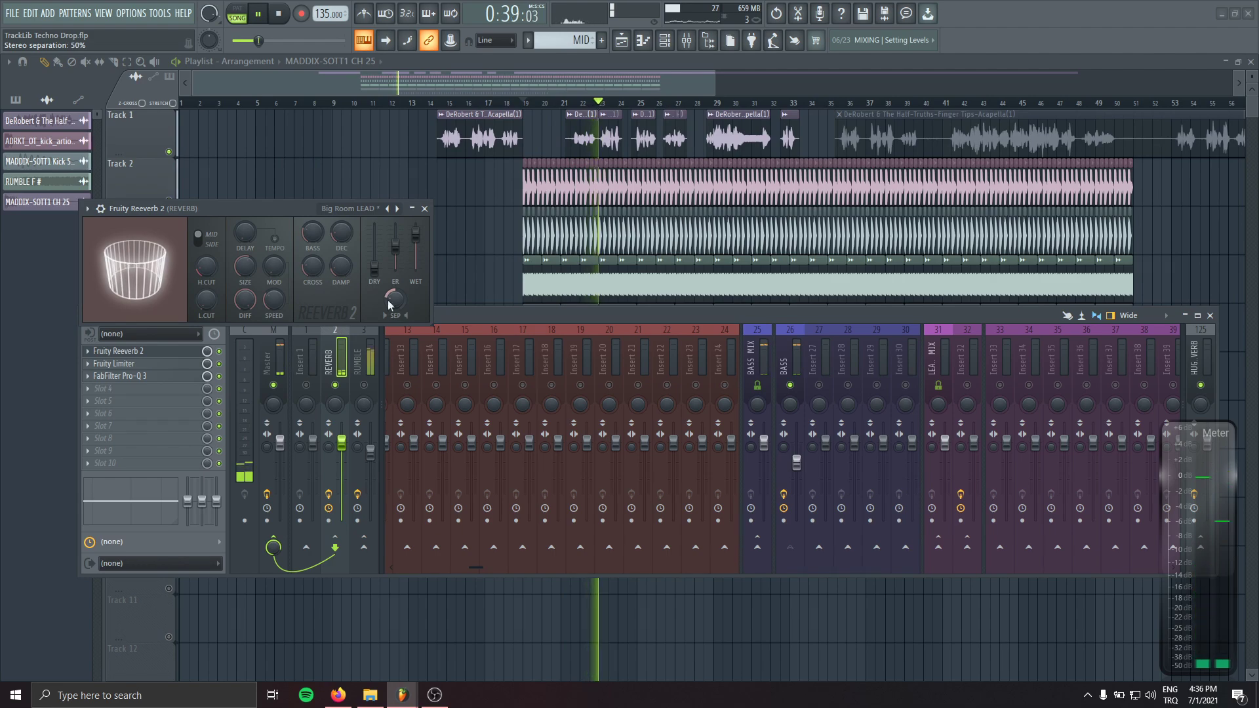
pyautogui.press('space')
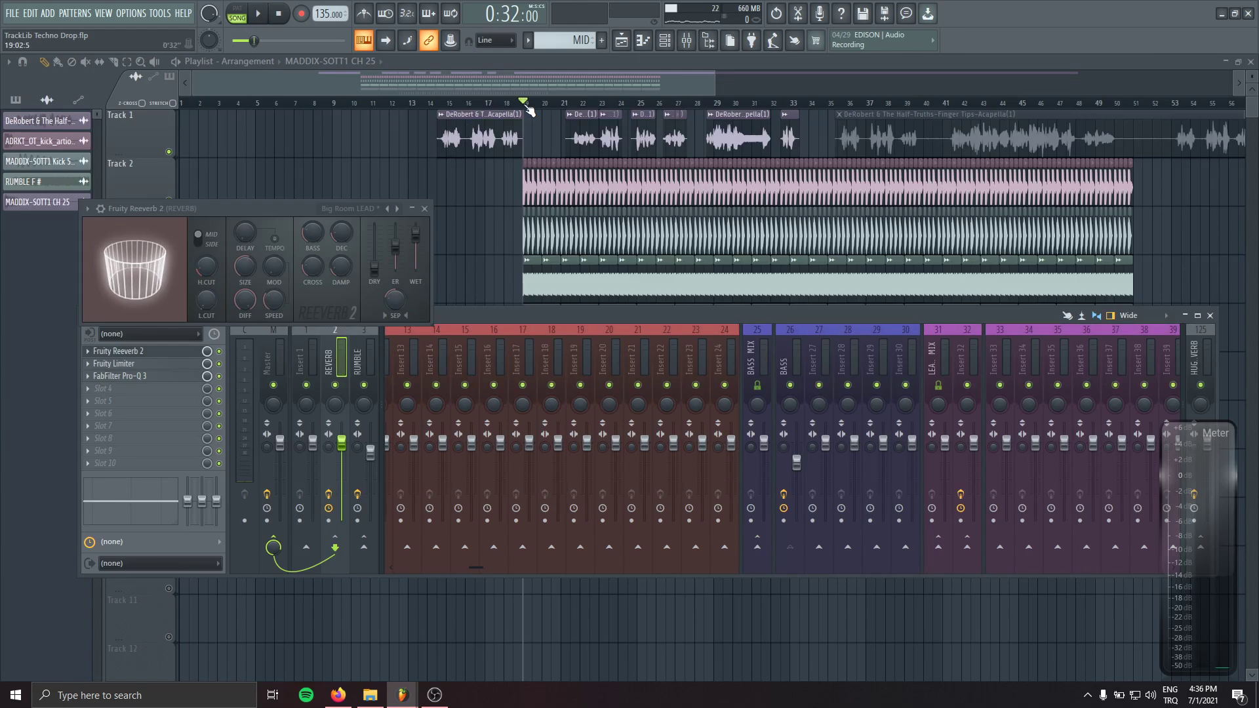
pyautogui.press('F9')
pyautogui.moveTo(629, 290); pyautogui.dragTo(449, 273)
pyautogui.press('space')
pyautogui.click(425, 209)
# - Readjust the BASS track's send level to REVERB during playback
pyautogui.press('F9')
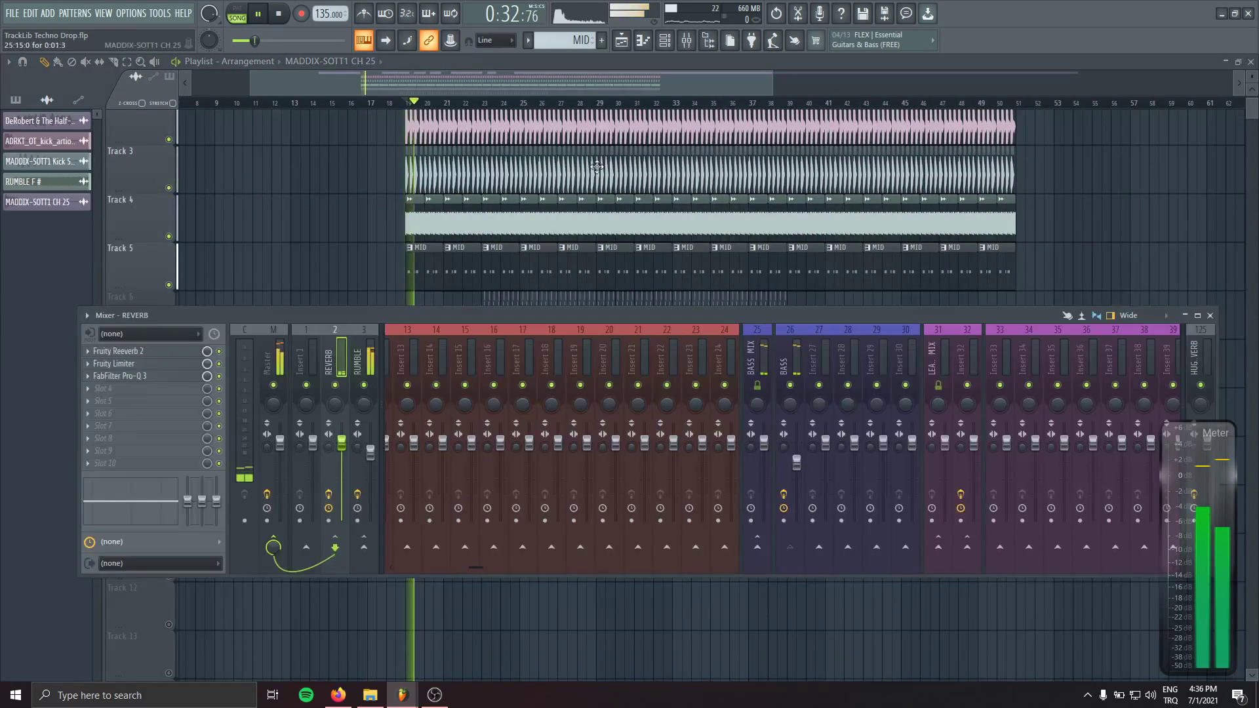
pyautogui.click(793, 348)
pyautogui.moveTo(335, 546)
pyautogui.mouseDown()
pyautogui.moveTo(335, 558)
pyautogui.moveTo(342, 550)
pyautogui.mouseUp()
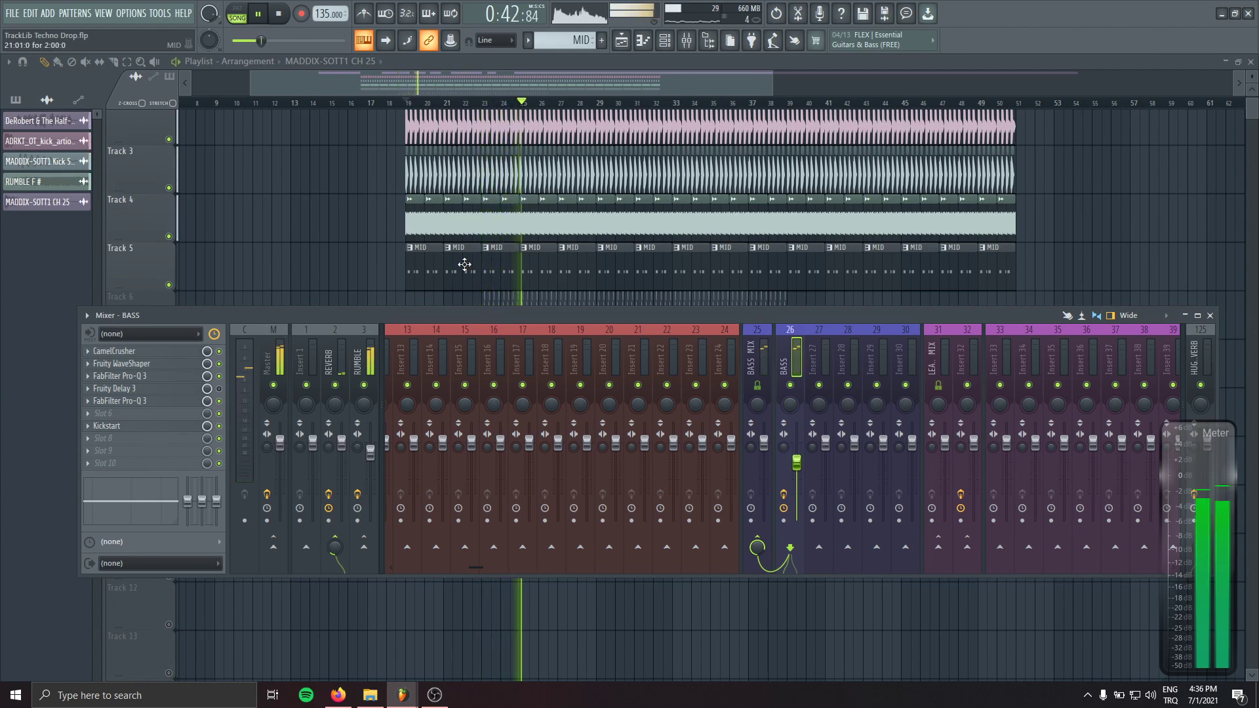
# - Unmute playlist Track 6 and set the MADDIX-SOTT1 CH 25 hi-hat channel volume to about 69%
pyautogui.press('F9')
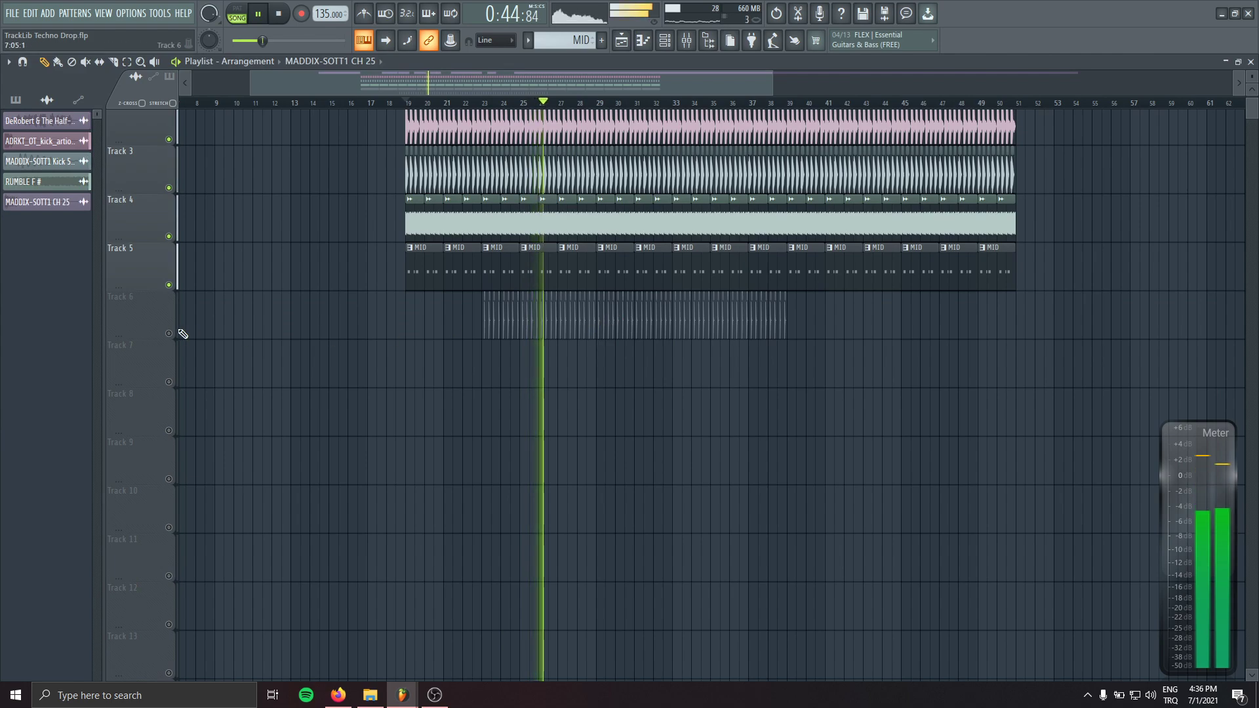
pyautogui.doubleClick(606, 325)
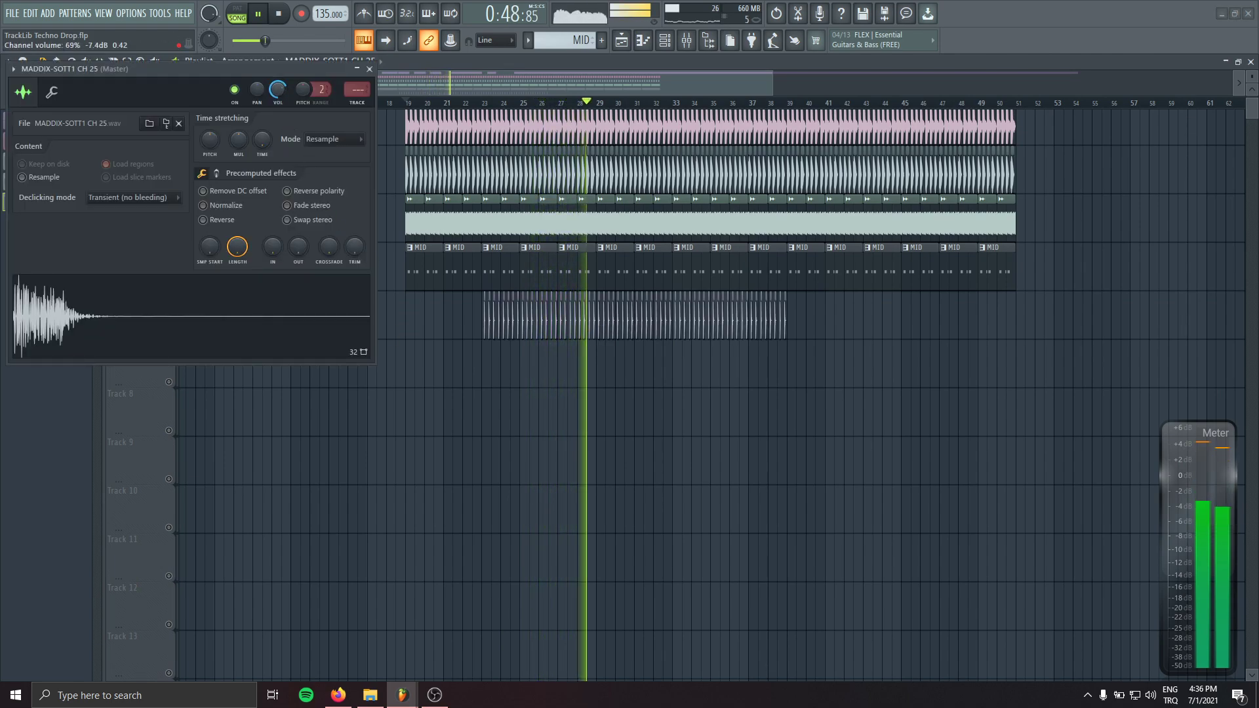
# - Route the MADDIX-SOTT1 CH 25 hi-hat to mixer insert 8 and name that insert CLOSED HT
pyautogui.click(688, 41)
pyautogui.click(797, 462)
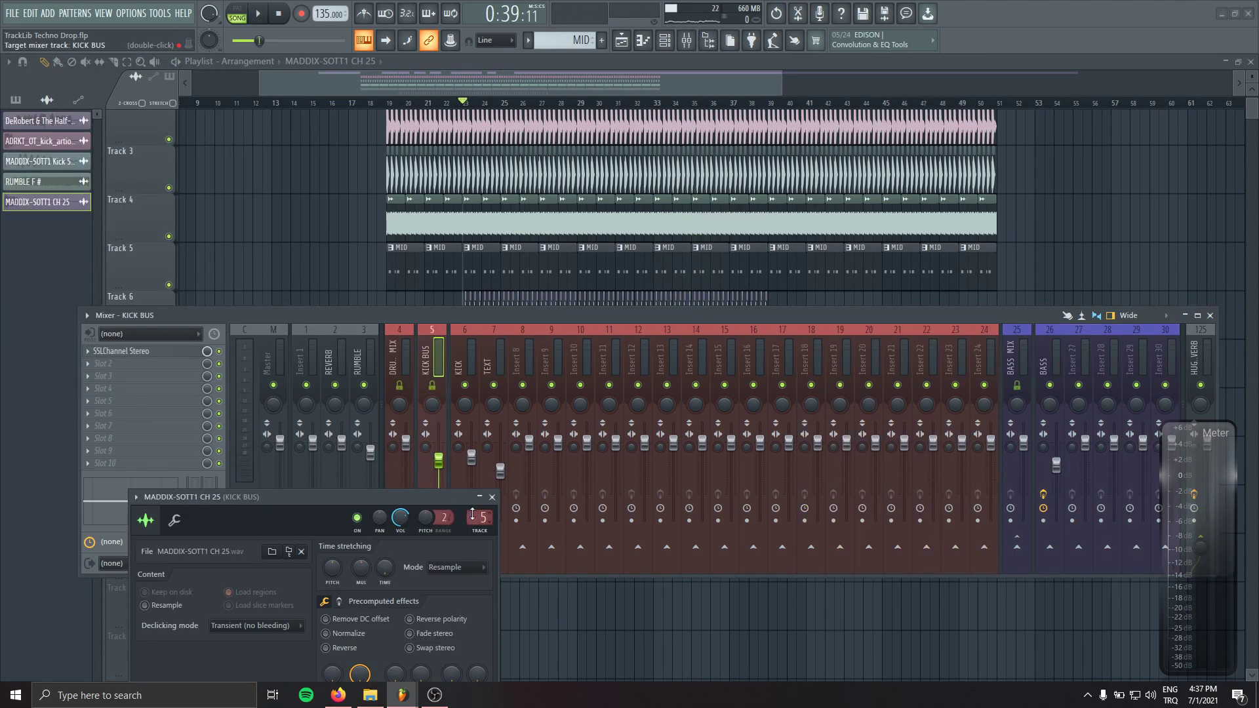
pyautogui.doubleClick(528, 351)
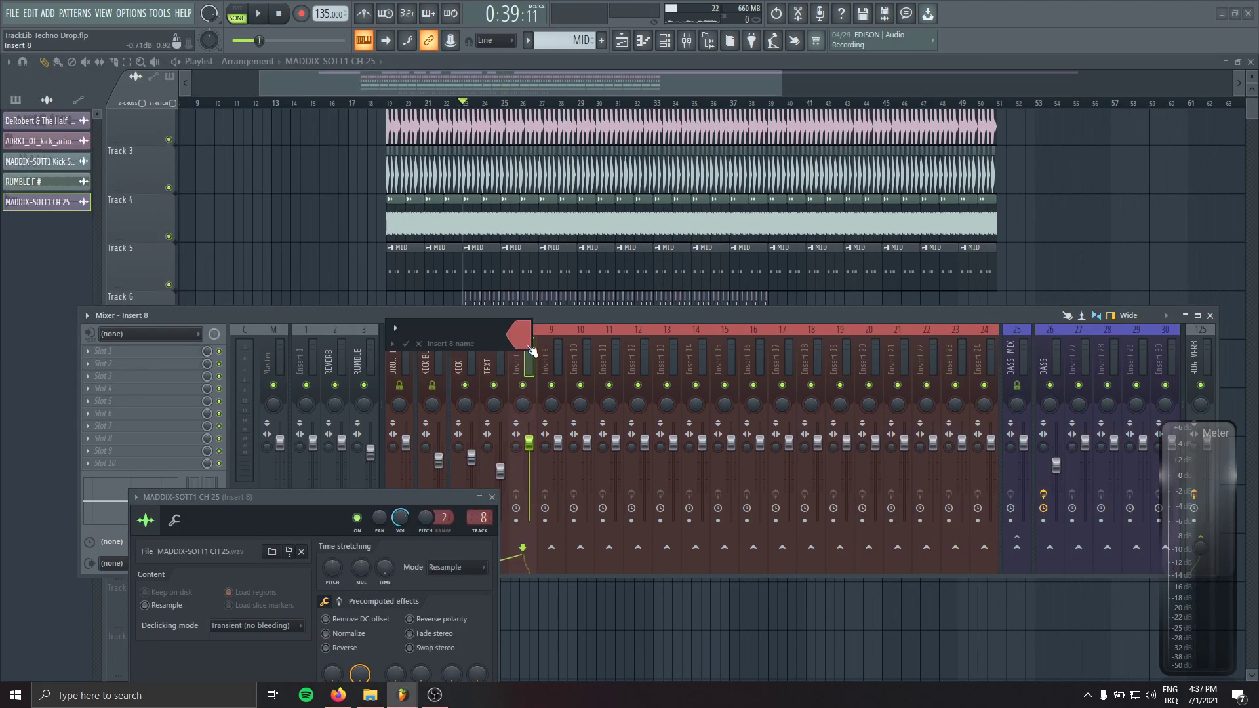
pyautogui.write('CLOSED HT')
pyautogui.press('Return')
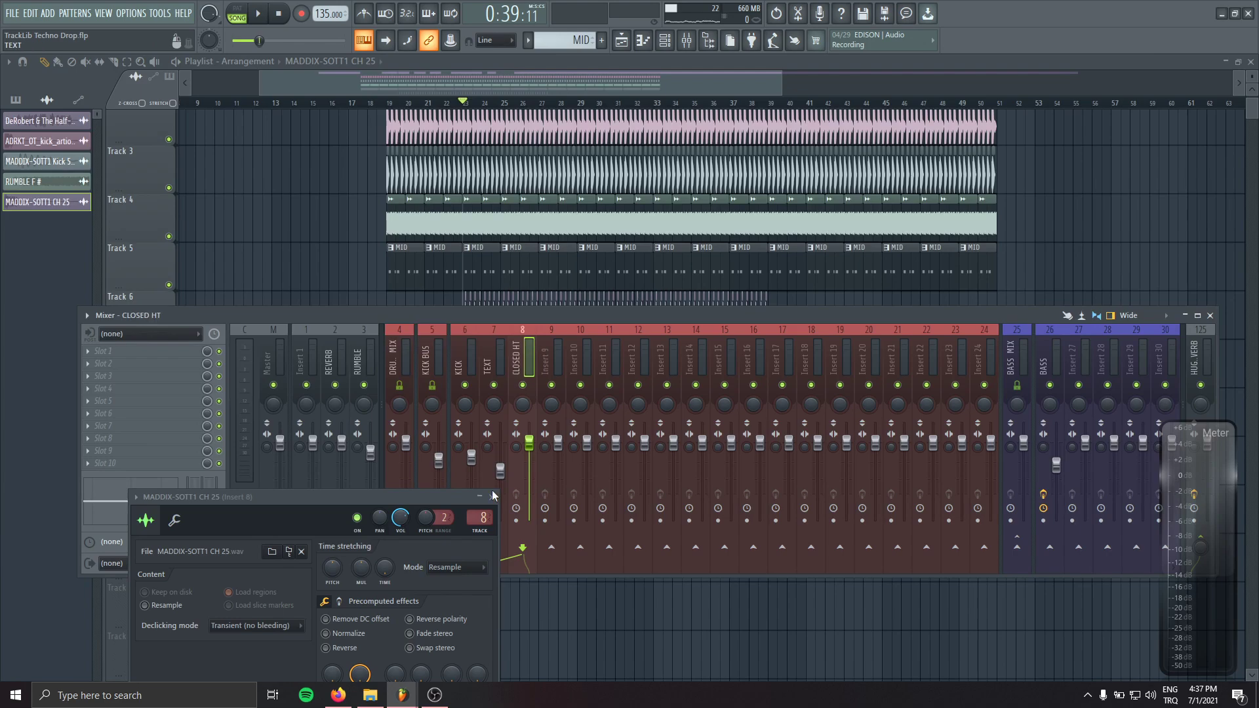
# - Rename mixer insert 1 to DRUM REV and load Fruity Reeverb 2 on it with the Drum Room preset
pyautogui.doubleClick(306, 341)
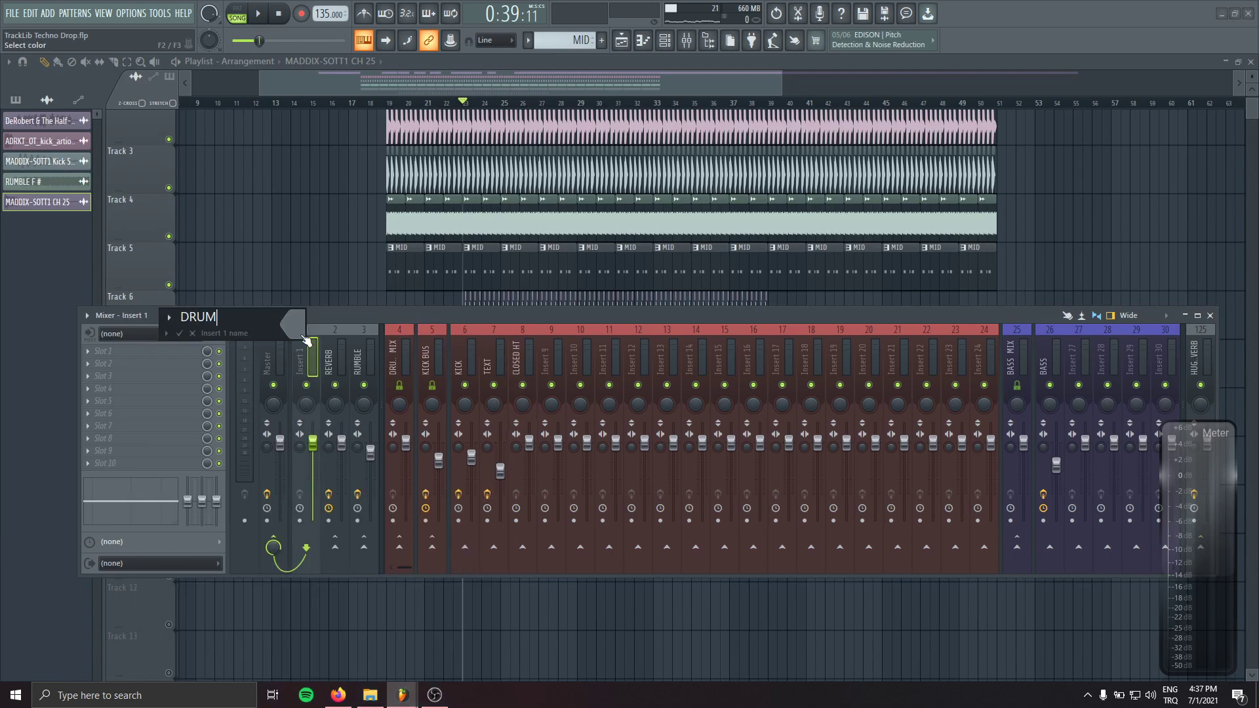
pyautogui.press('Return')
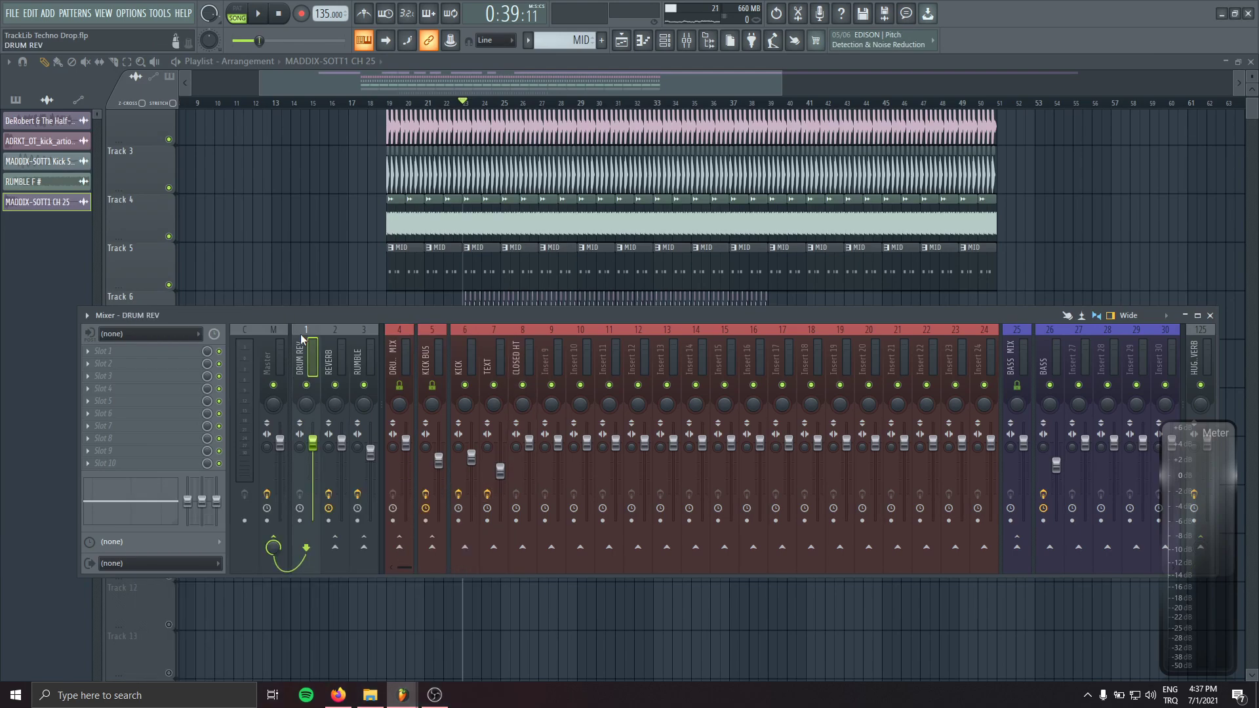
pyautogui.click(148, 352)
pyautogui.click(282, 172)
pyautogui.click(81, 137)
pyautogui.moveTo(151, 188)
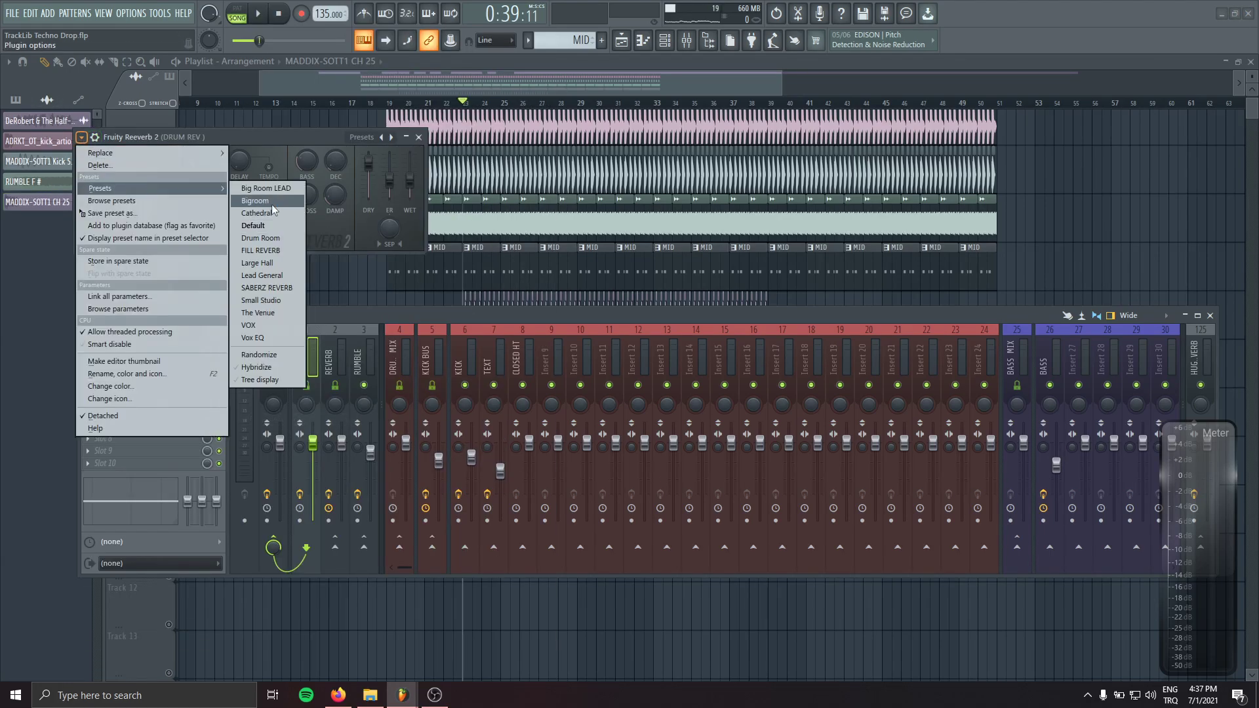
pyautogui.click(262, 238)
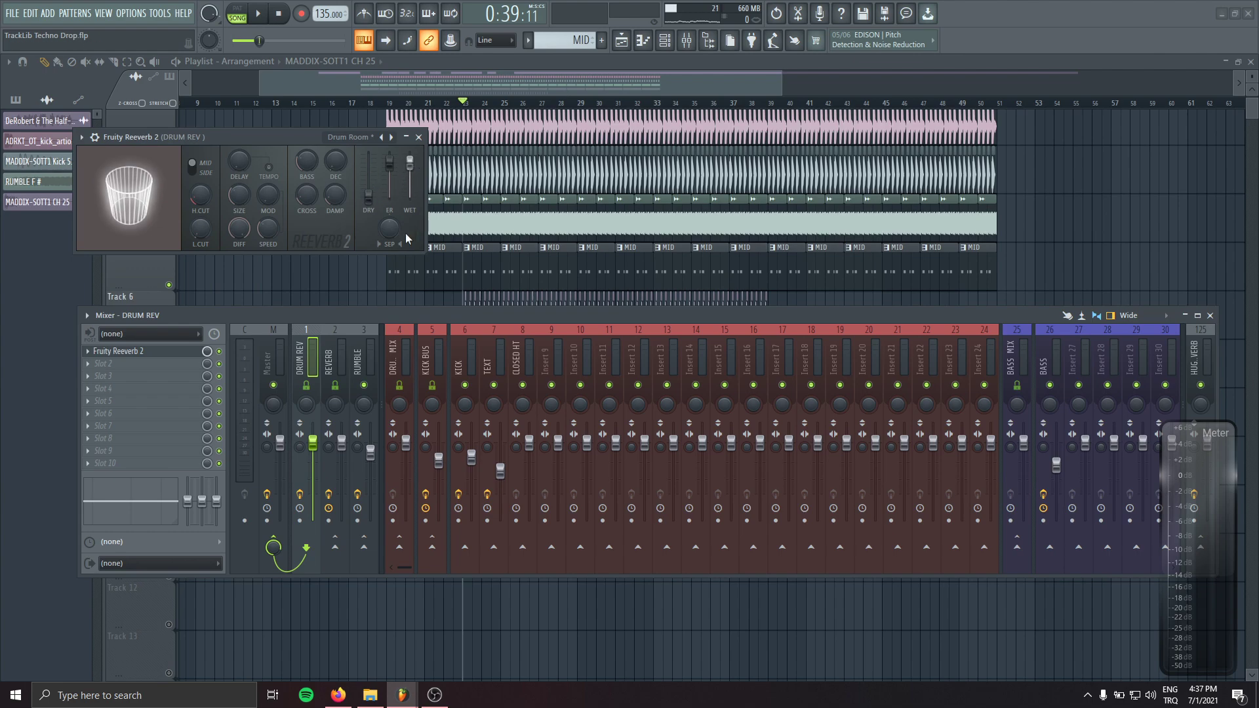
# - Send CLOSED HT to DRUM REV, solo the hi-hat track and adjust the send level during playback
pyautogui.click(528, 360)
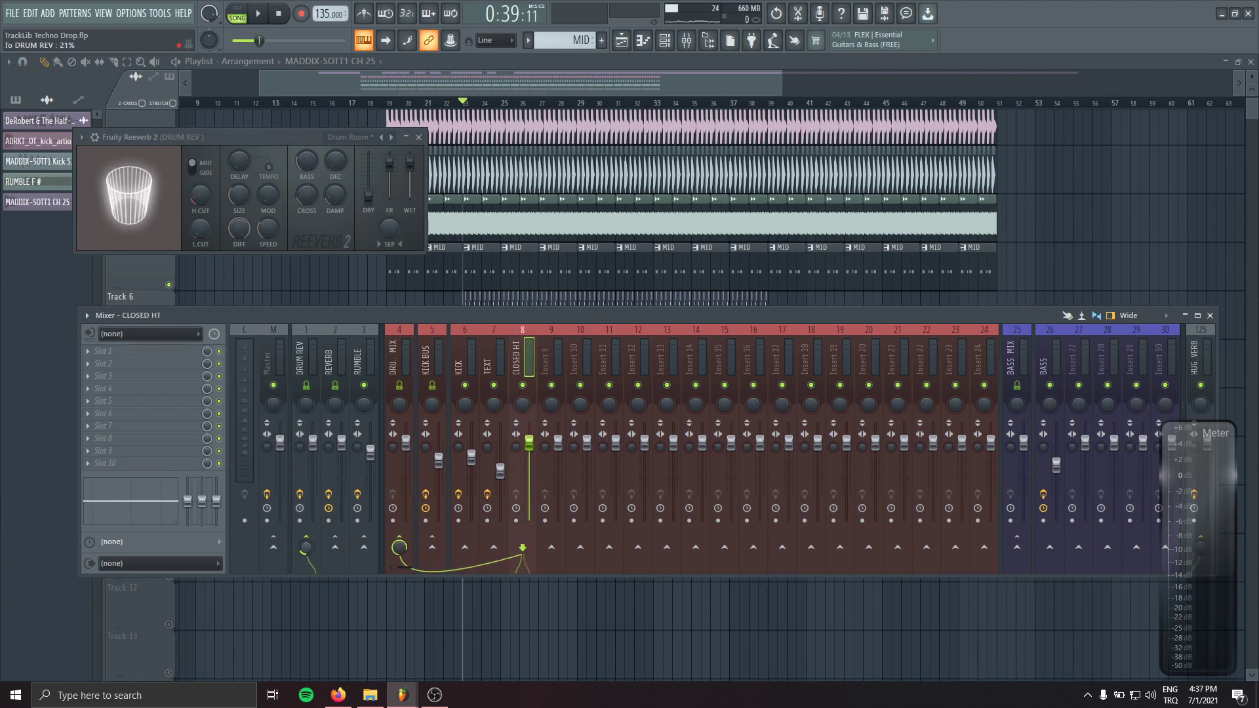
pyautogui.hotkey('alt', 's')
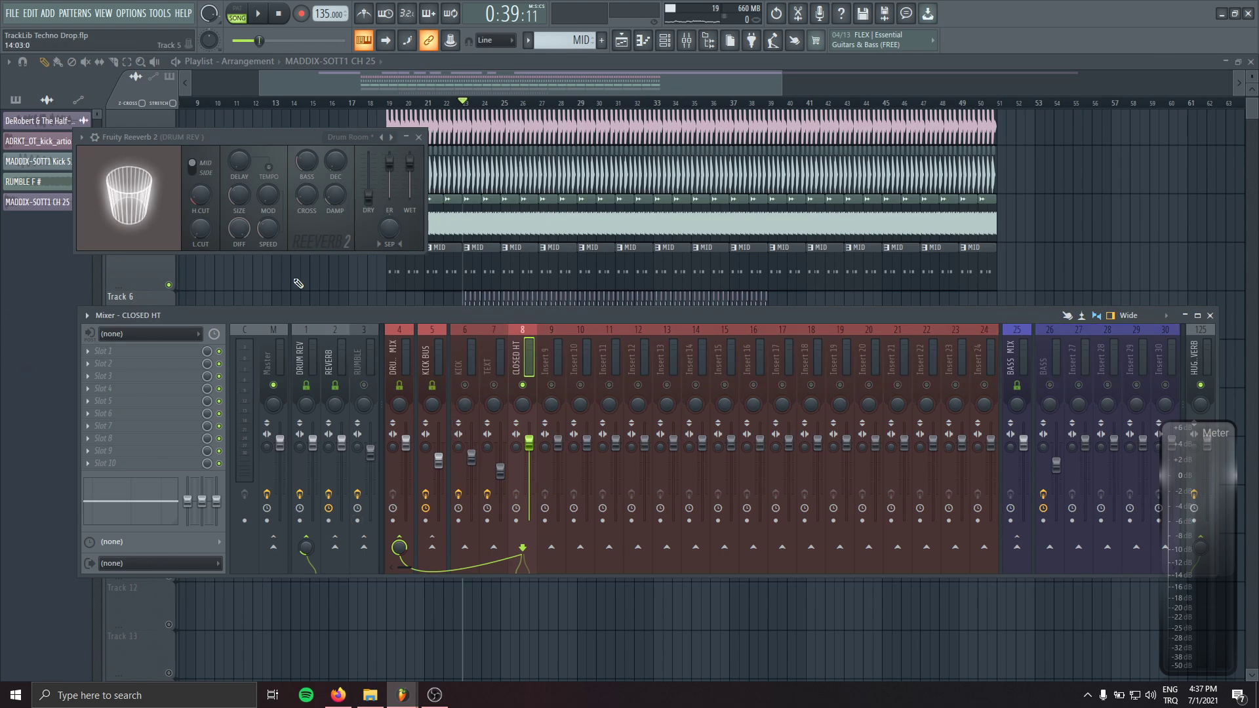
pyautogui.press('space')
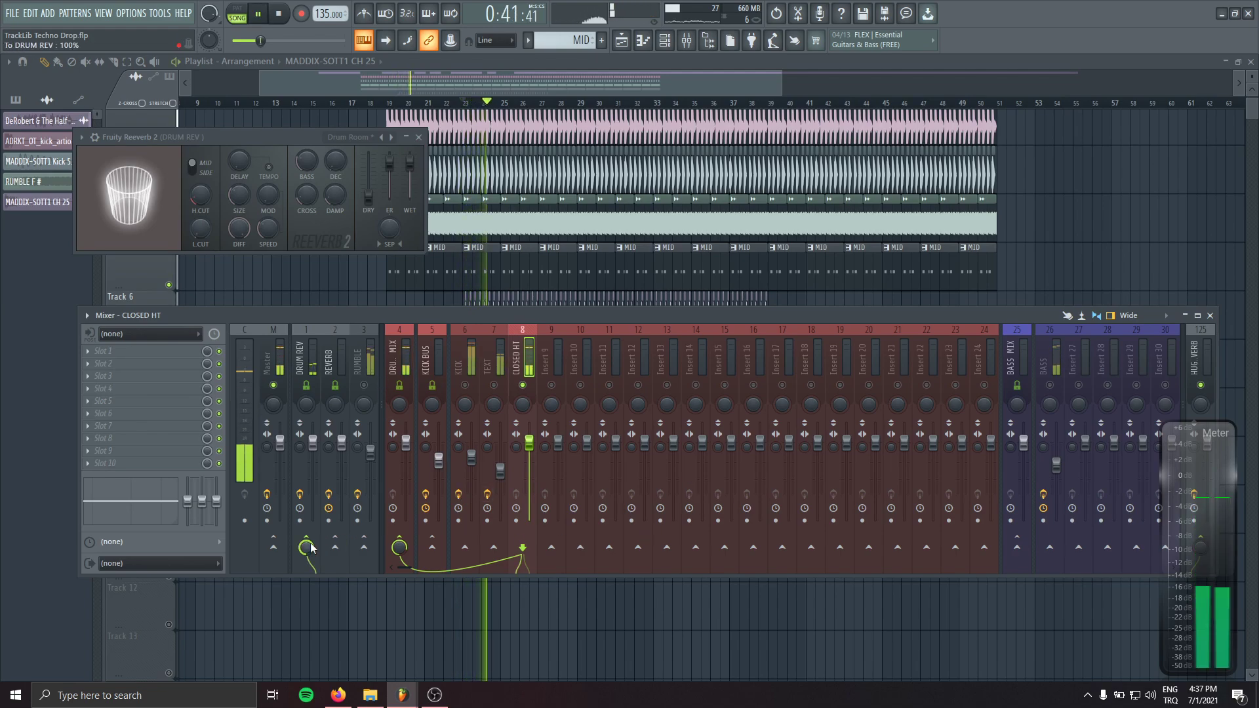
pyautogui.click(306, 367)
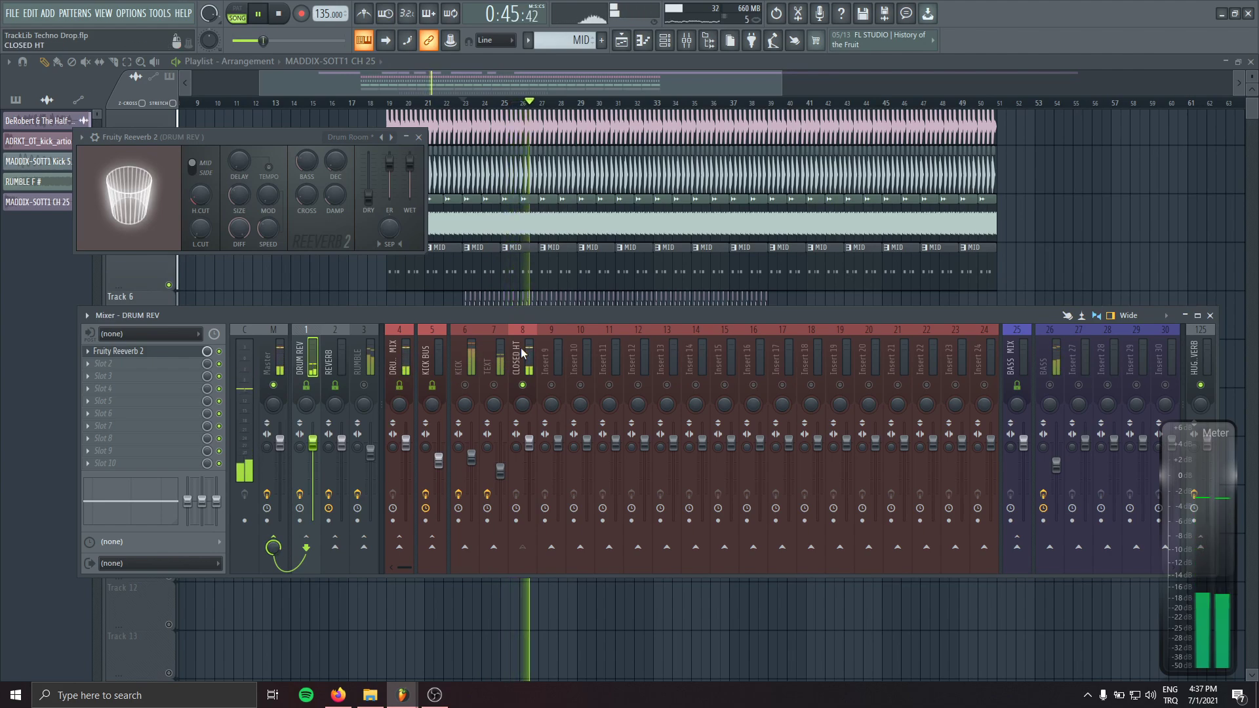
pyautogui.click(523, 352)
pyautogui.moveTo(306, 548)
pyautogui.mouseDown()
pyautogui.moveTo(307, 558)
pyautogui.moveTo(304, 548)
pyautogui.mouseUp()
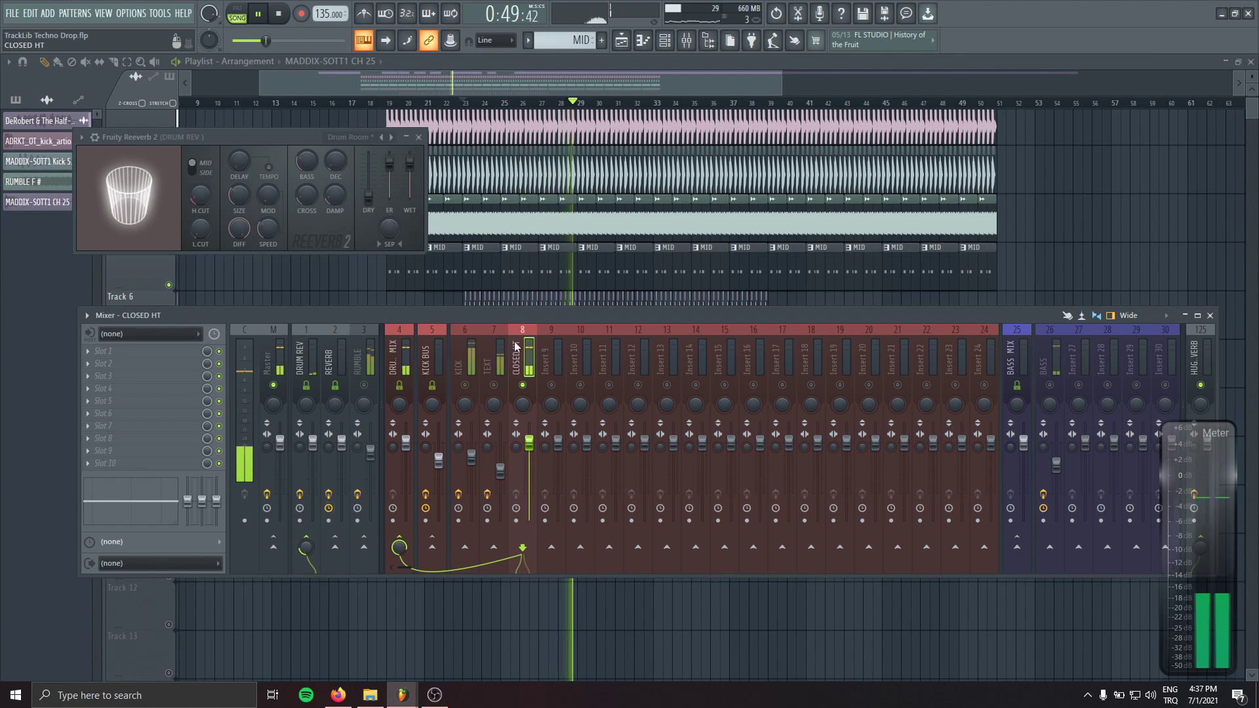
# - Add FabFilter Pro-Q 3 to CLOSED HT with a 30 dB/oct low cut just above 577 Hz, and unsolo the track
pyautogui.press('space')
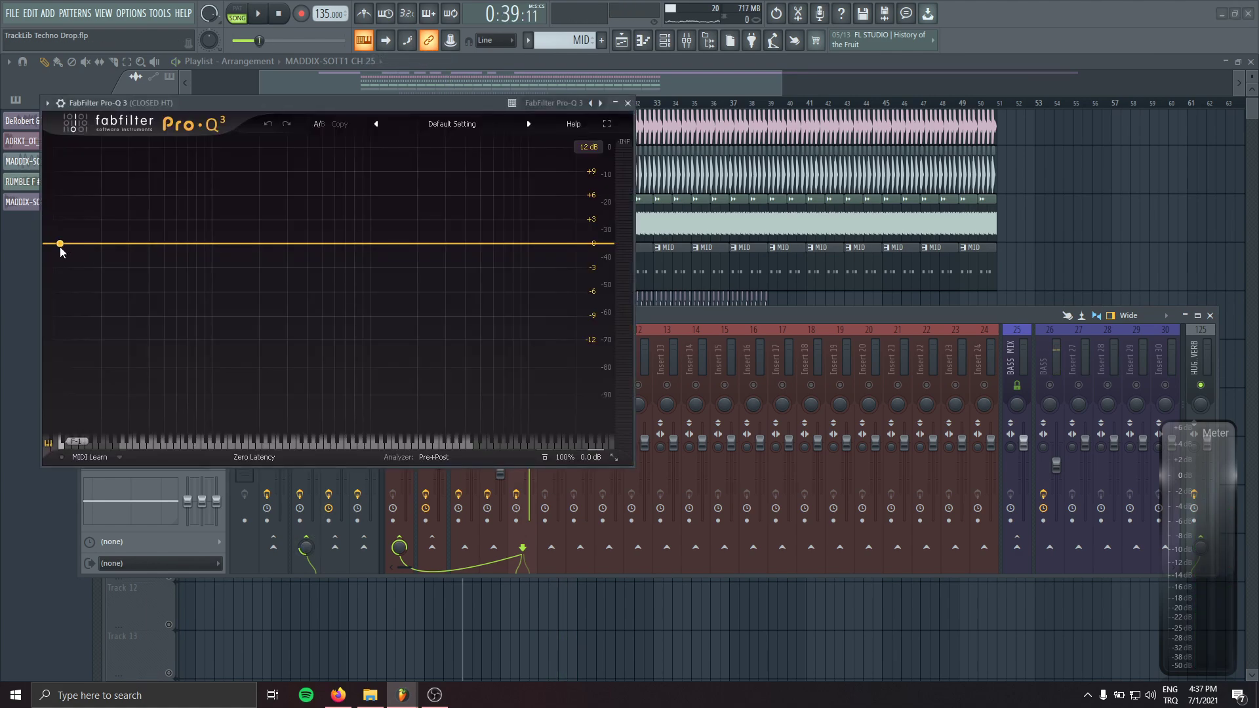
pyautogui.moveTo(60, 244); pyautogui.dragTo(332, 277)
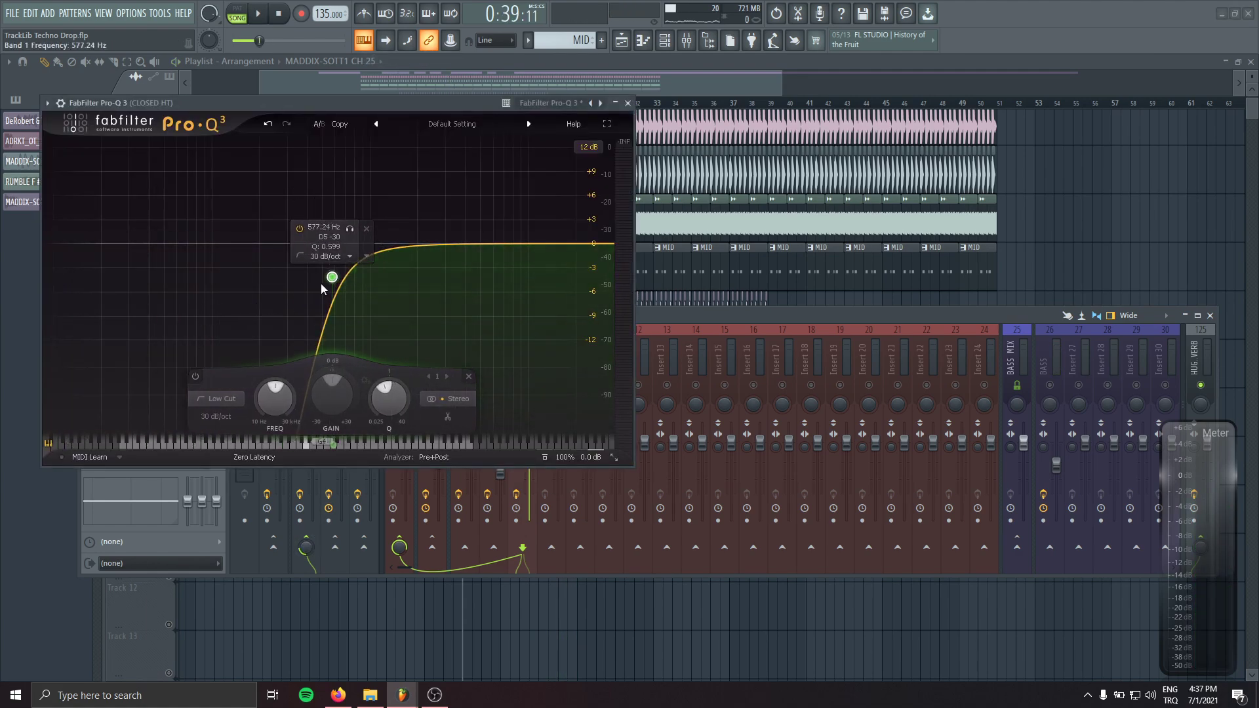
pyautogui.press('space')
pyautogui.moveTo(332, 277); pyautogui.dragTo(345, 280)
pyautogui.click(637, 112)
pyautogui.click(628, 103)
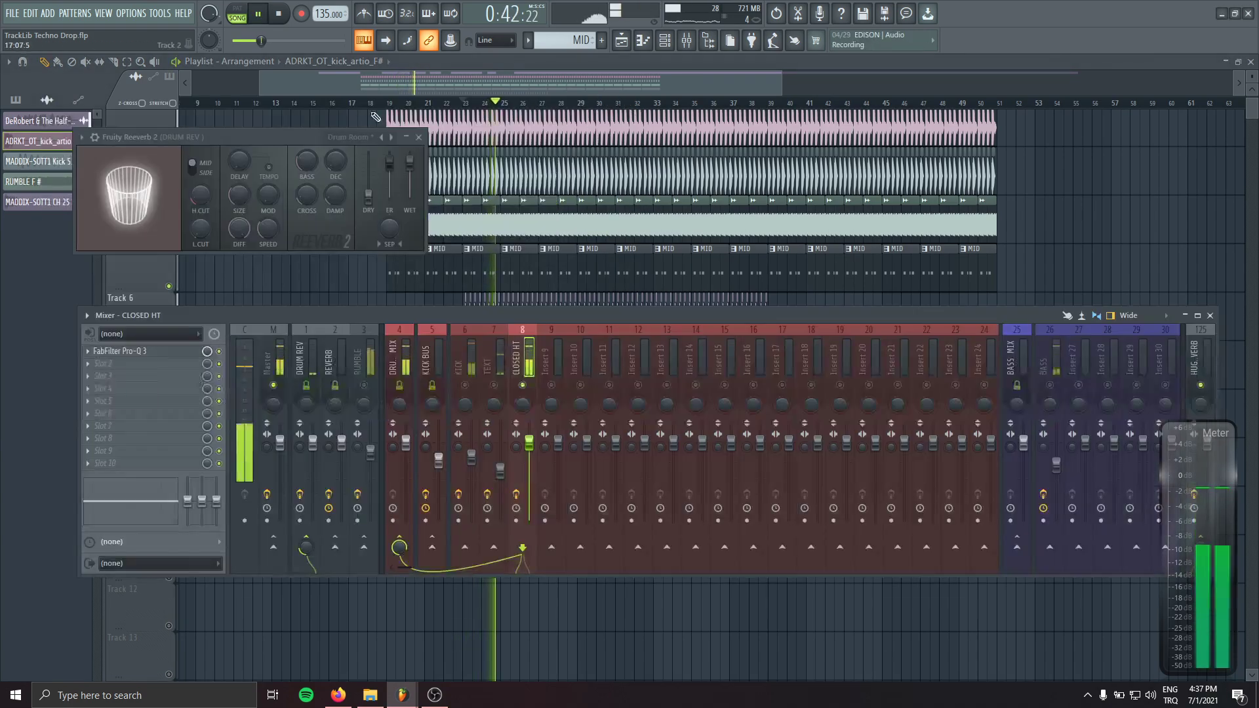
pyautogui.rightClick(522, 385)
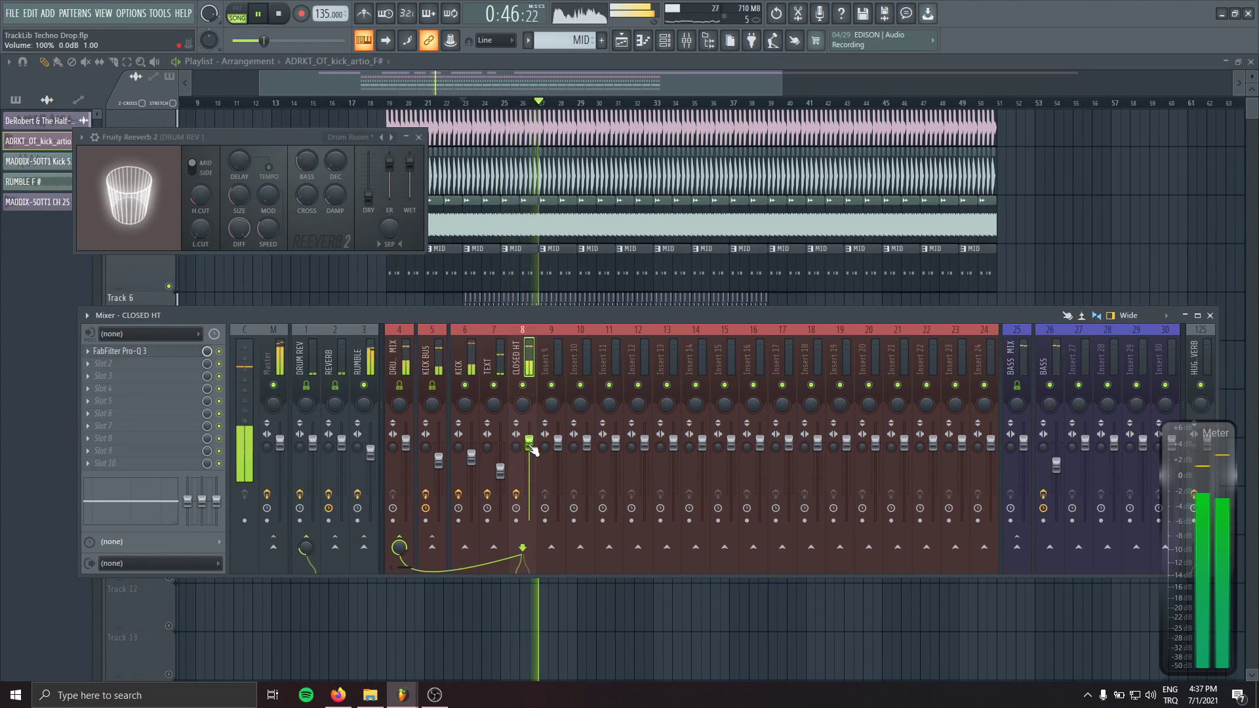
# - Audition different Kickstart curves on the BASS track during playback and settle on Mids Chain
pyautogui.click(1054, 360)
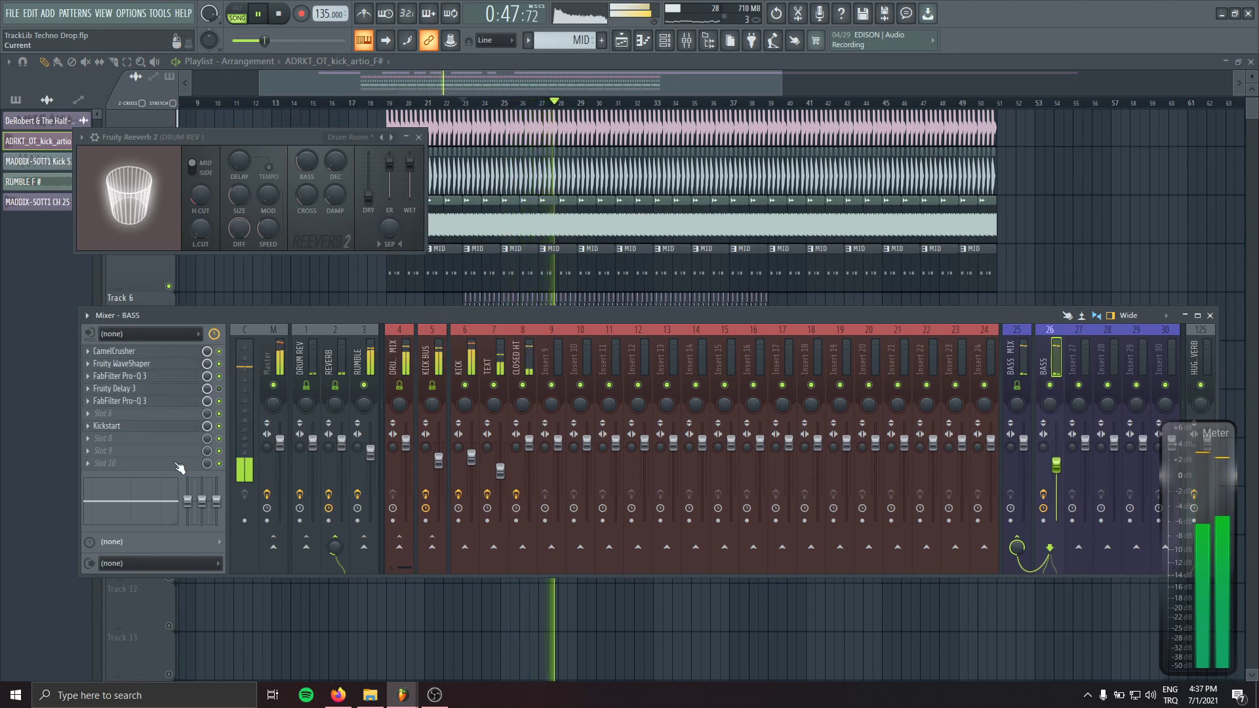
pyautogui.click(173, 426)
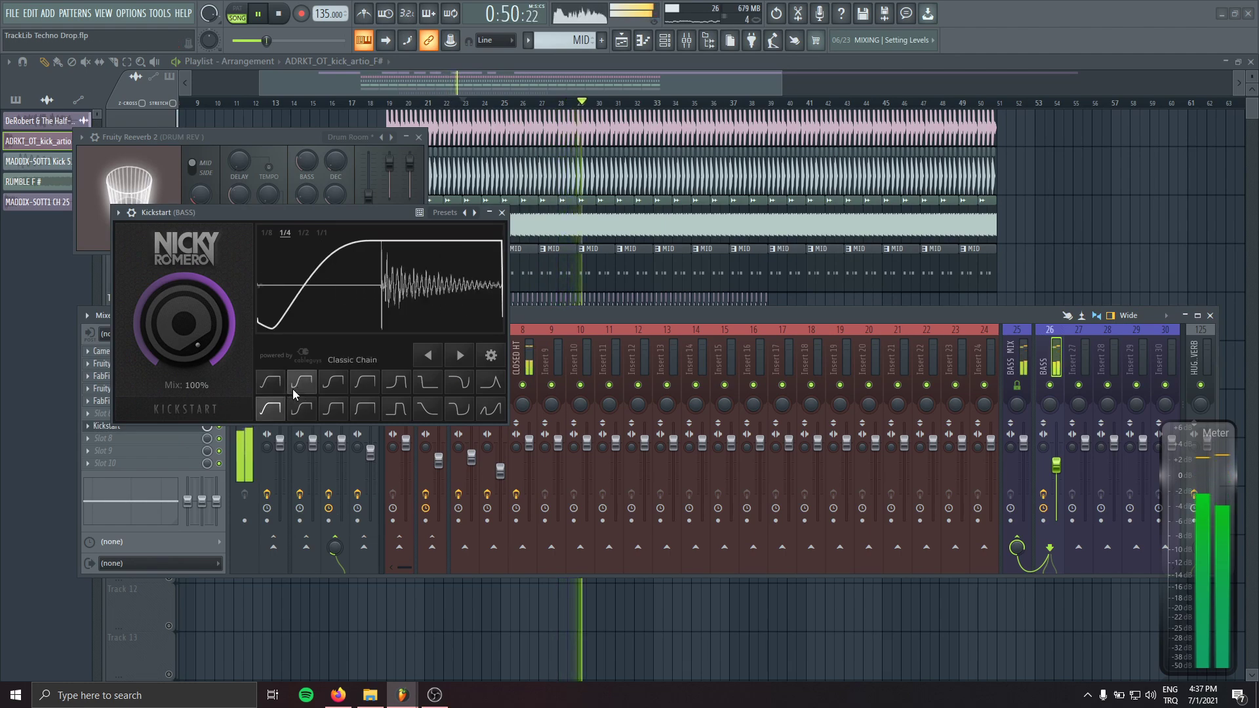
pyautogui.click(294, 416)
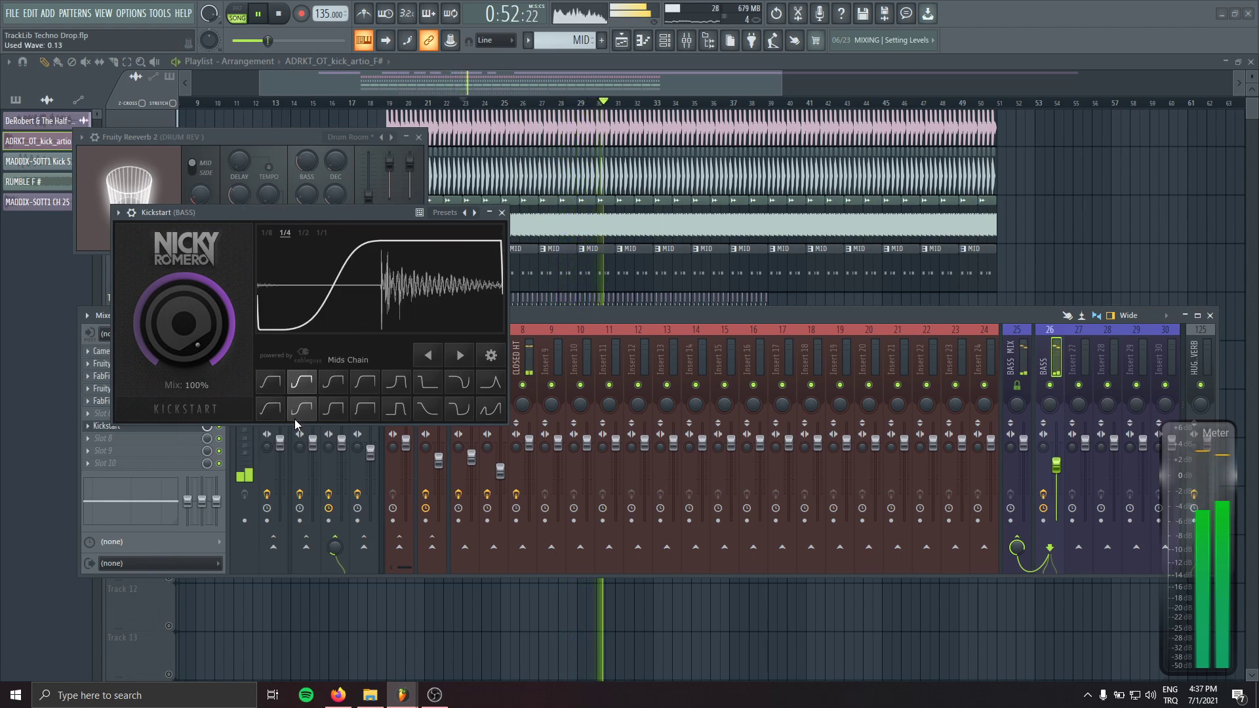
pyautogui.click(270, 382)
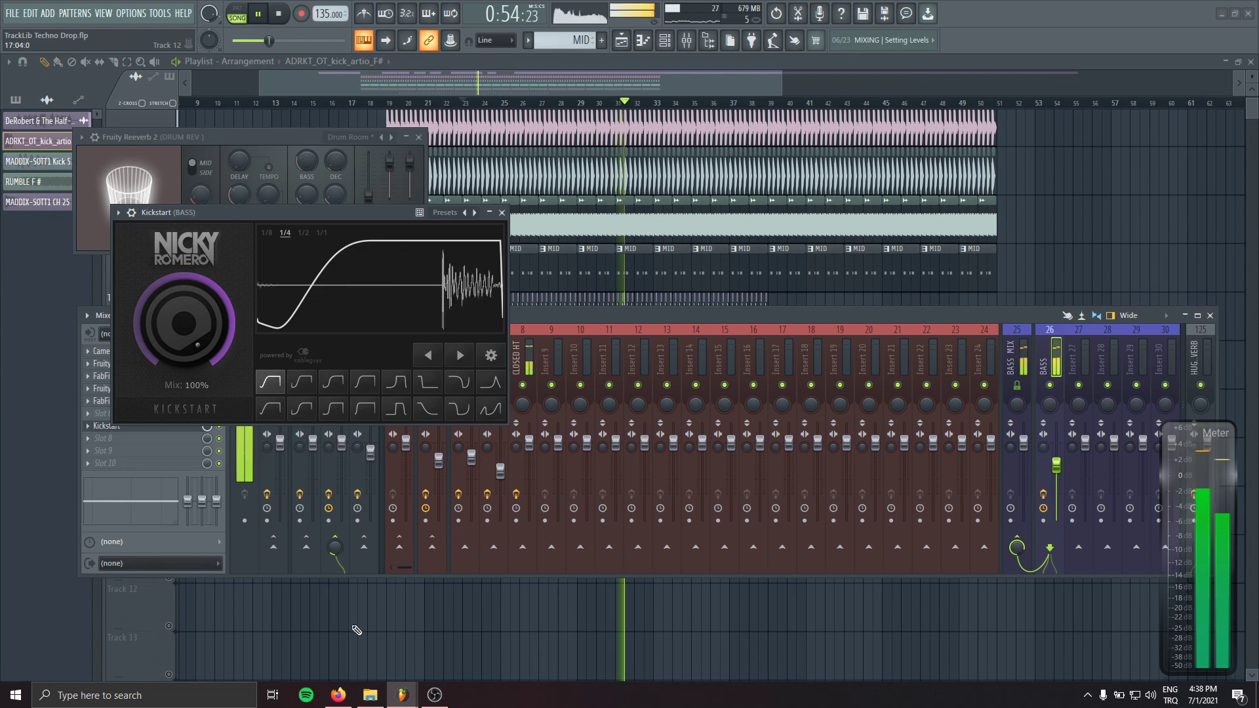
pyautogui.click(338, 384)
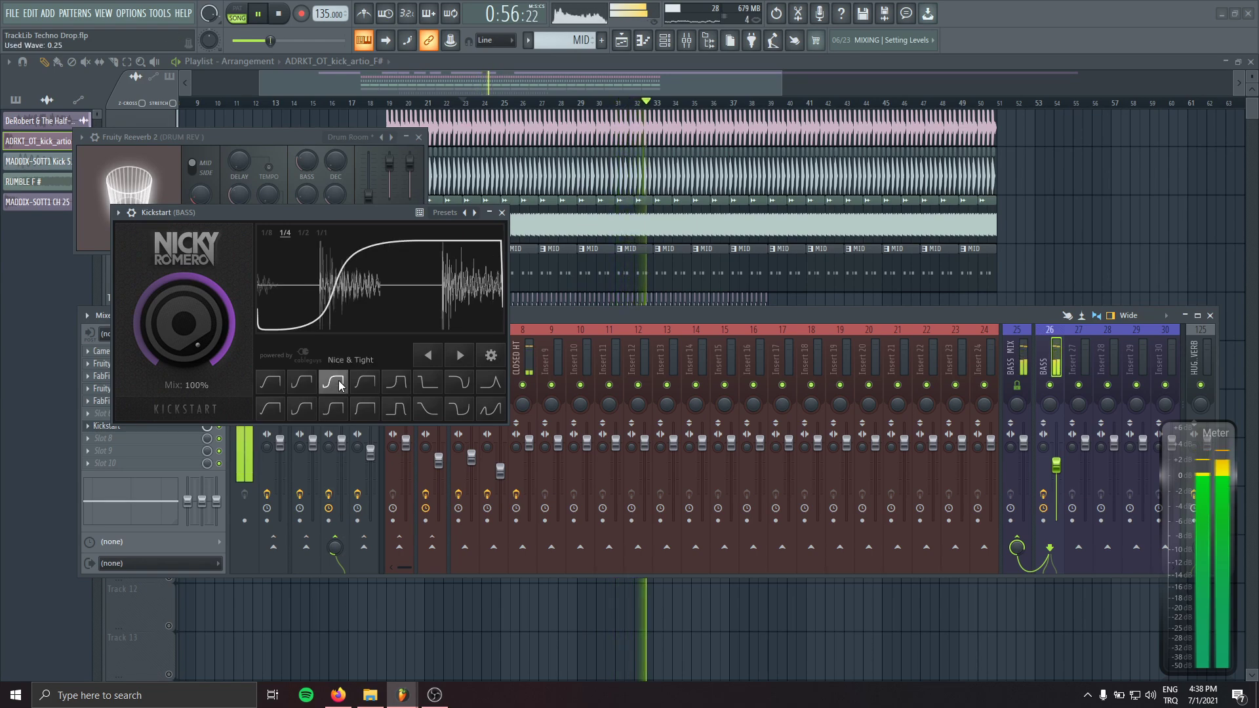
pyautogui.click(301, 381)
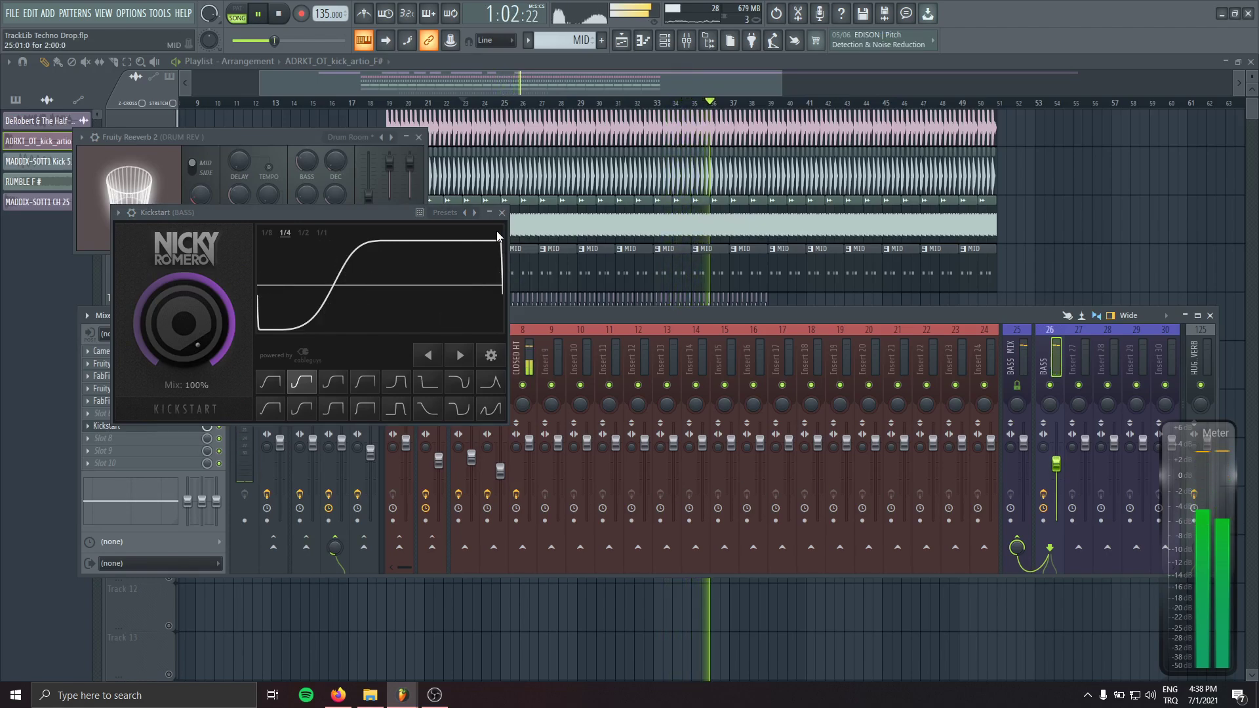
pyautogui.click(501, 212)
pyautogui.press('F12')
pyautogui.press('space')
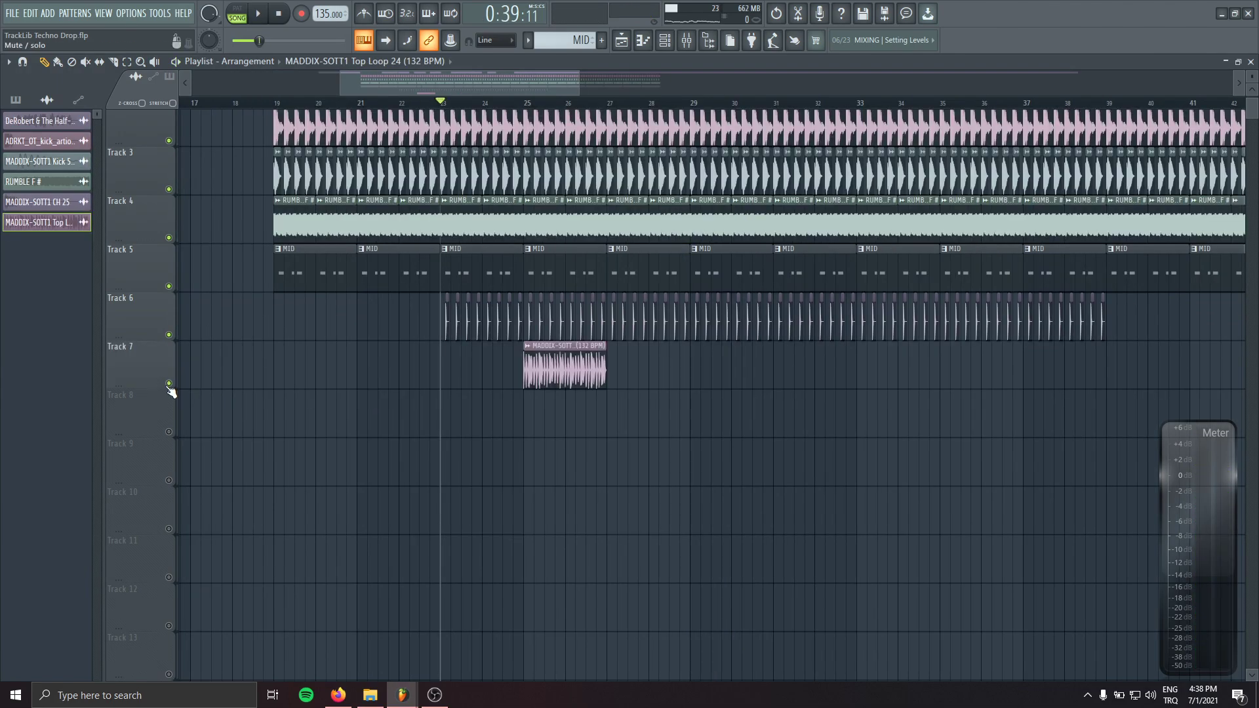
# - Place a second MADDIX-SOTT1 Top Loop 24 clip directly after the first on Track 7 and set its channel volume to about 34%
pyautogui.click(591, 361)
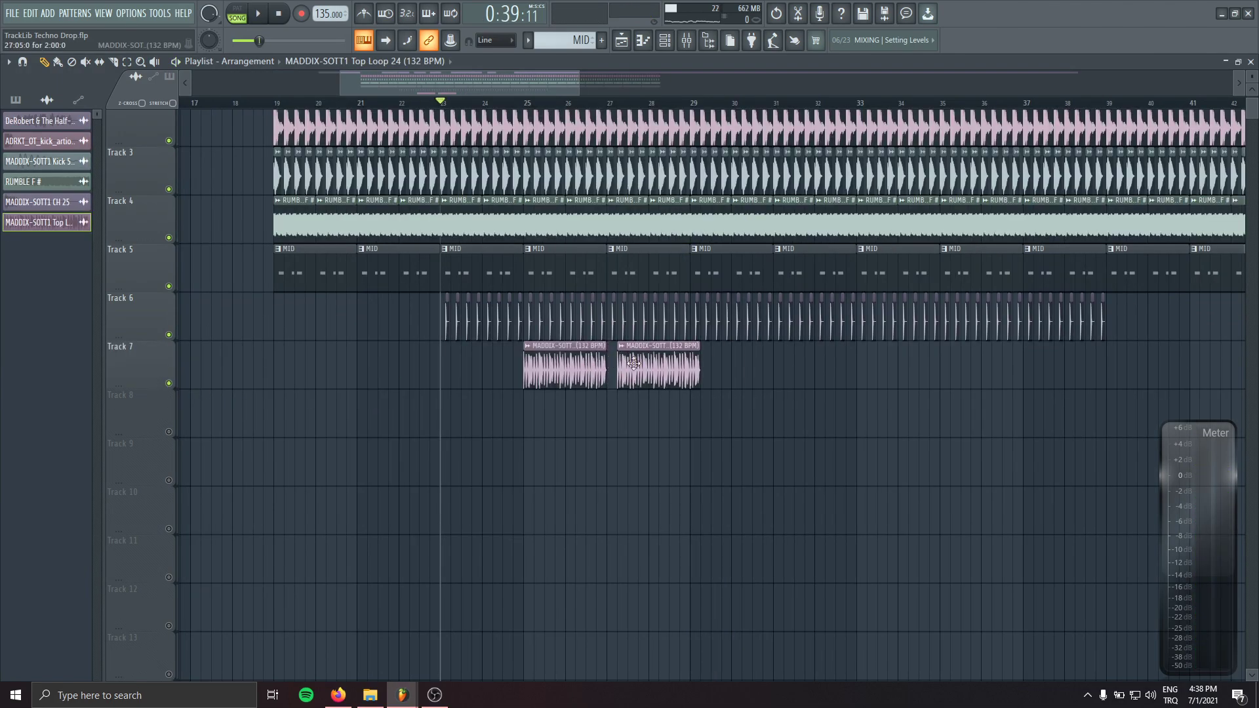
pyautogui.doubleClick(598, 376)
pyautogui.click(224, 346)
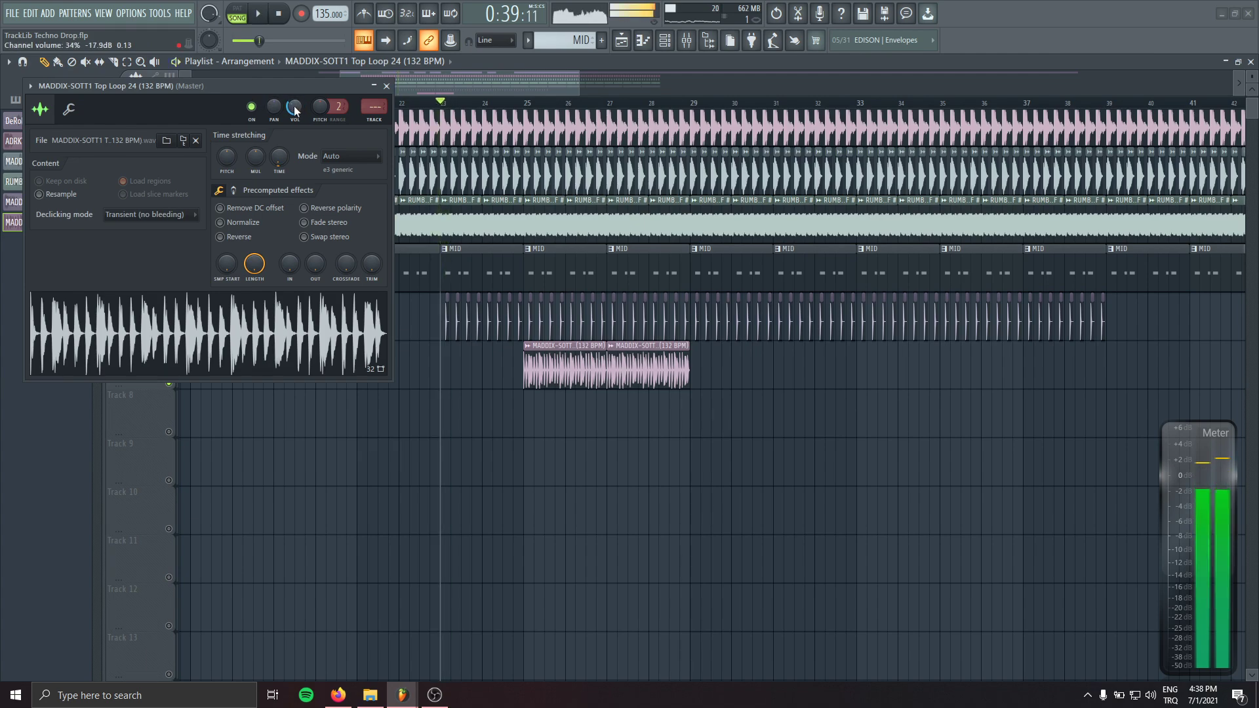
# - Route the Top Loop 24 channel to mixer insert 9 and name that insert ROLLING
pyautogui.doubleClick(373, 106)
pyautogui.scroll(5, 374, 106)
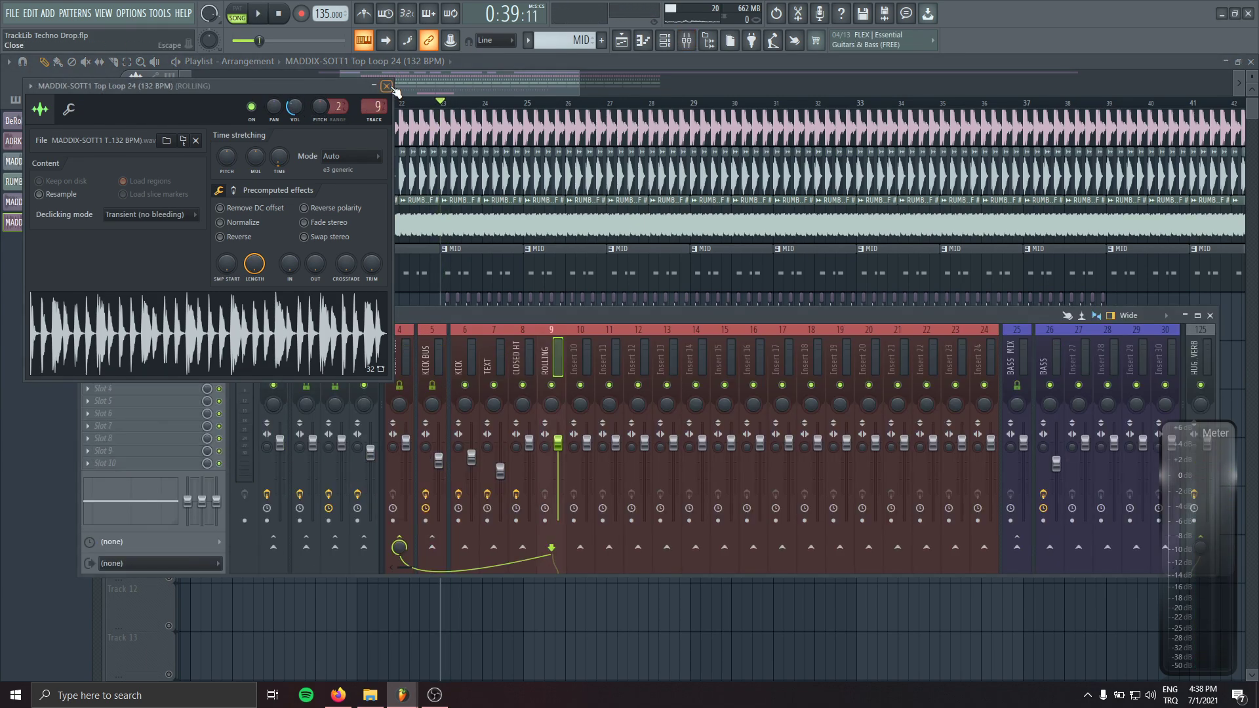
pyautogui.click(394, 87)
pyautogui.press('F9')
# - Duplicate the Top Loop 24 clips on Track 7 until they fill bars 25 to 41
pyautogui.scroll(-2, 665, 377)
pyautogui.hotkey('ctrl', 'b')
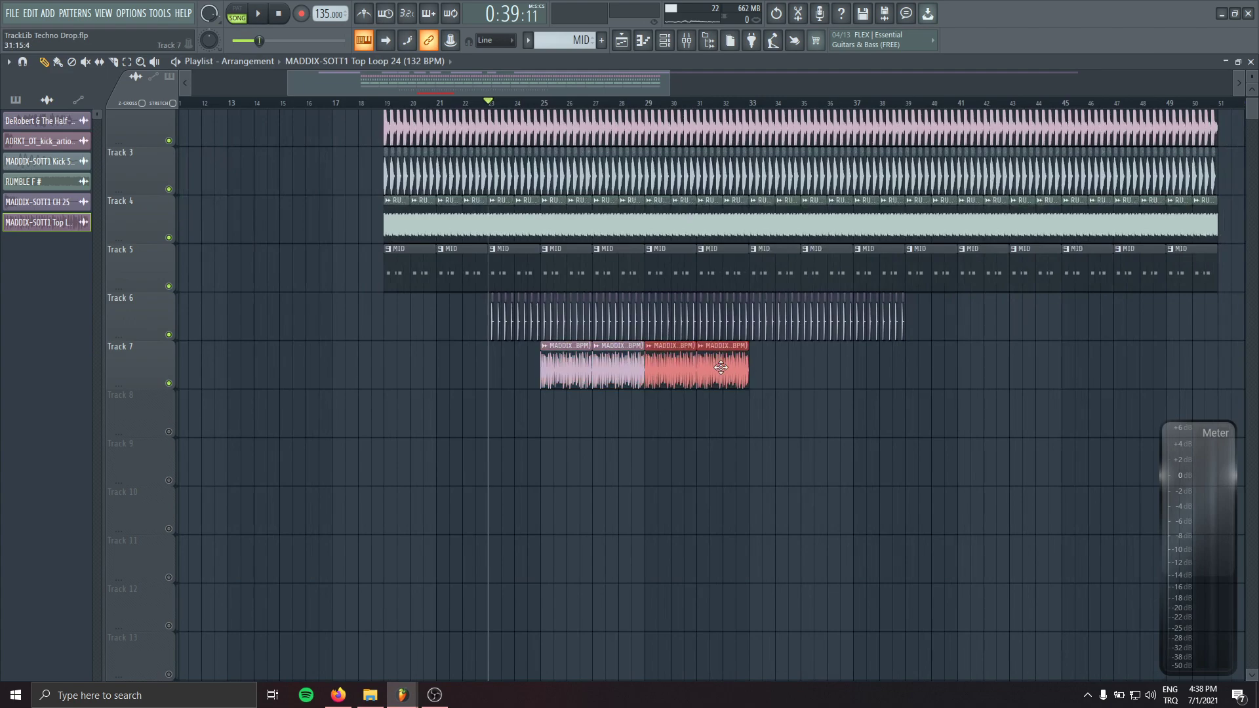
pyautogui.click(489, 374)
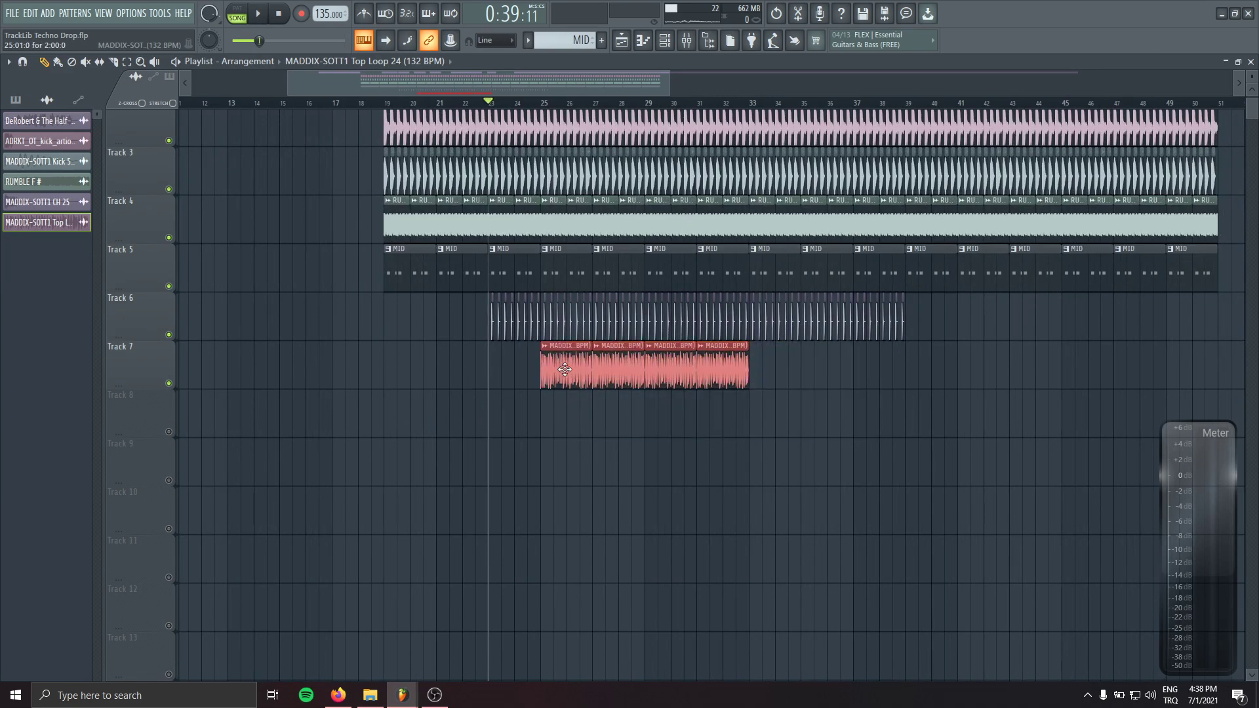
pyautogui.moveTo(564, 370)
pyautogui.mouseDown()
pyautogui.moveTo(797, 360)
pyautogui.moveTo(770, 361)
pyautogui.mouseUp()
pyautogui.click(812, 454)
pyautogui.rightClick(845, 449)
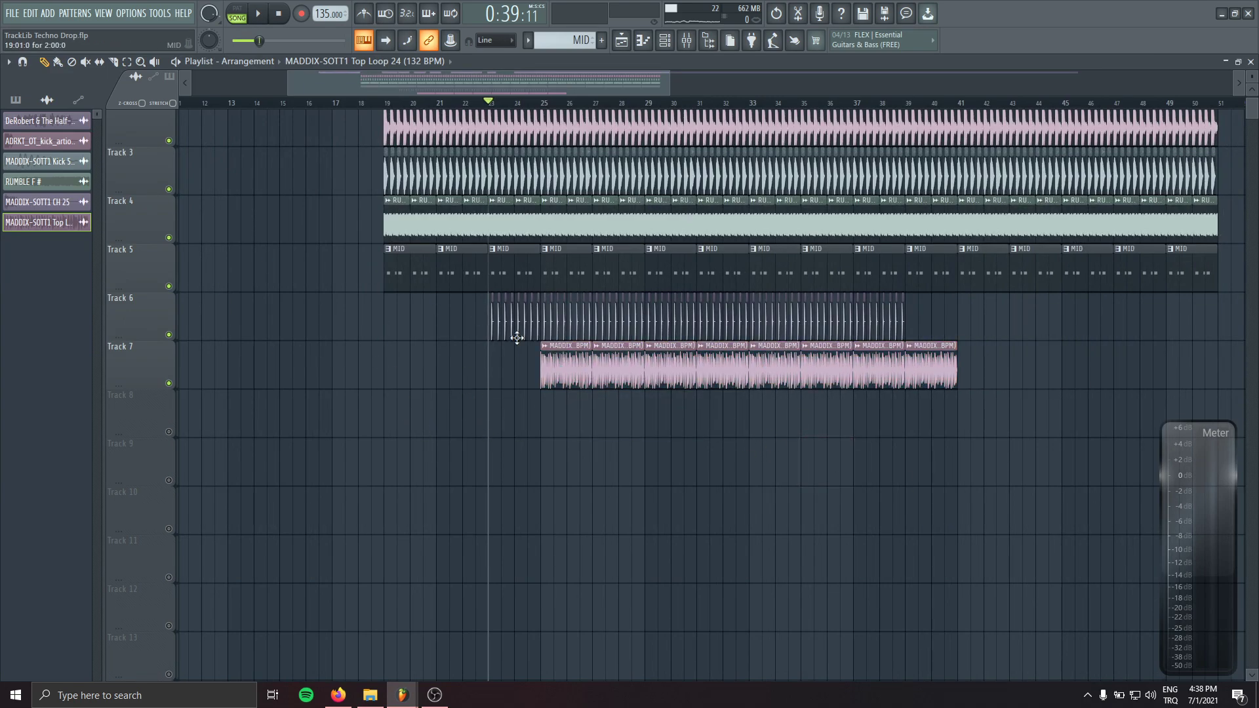
# - Move all the Top Loop 24 clips on Track 7 so they start at bar 27
pyautogui.scroll(2, 458, 295)
pyautogui.scroll(1, 394, 385)
pyautogui.moveTo(375, 354); pyautogui.dragTo(1241, 446)
pyautogui.moveTo(593, 429); pyautogui.dragTo(677, 429)
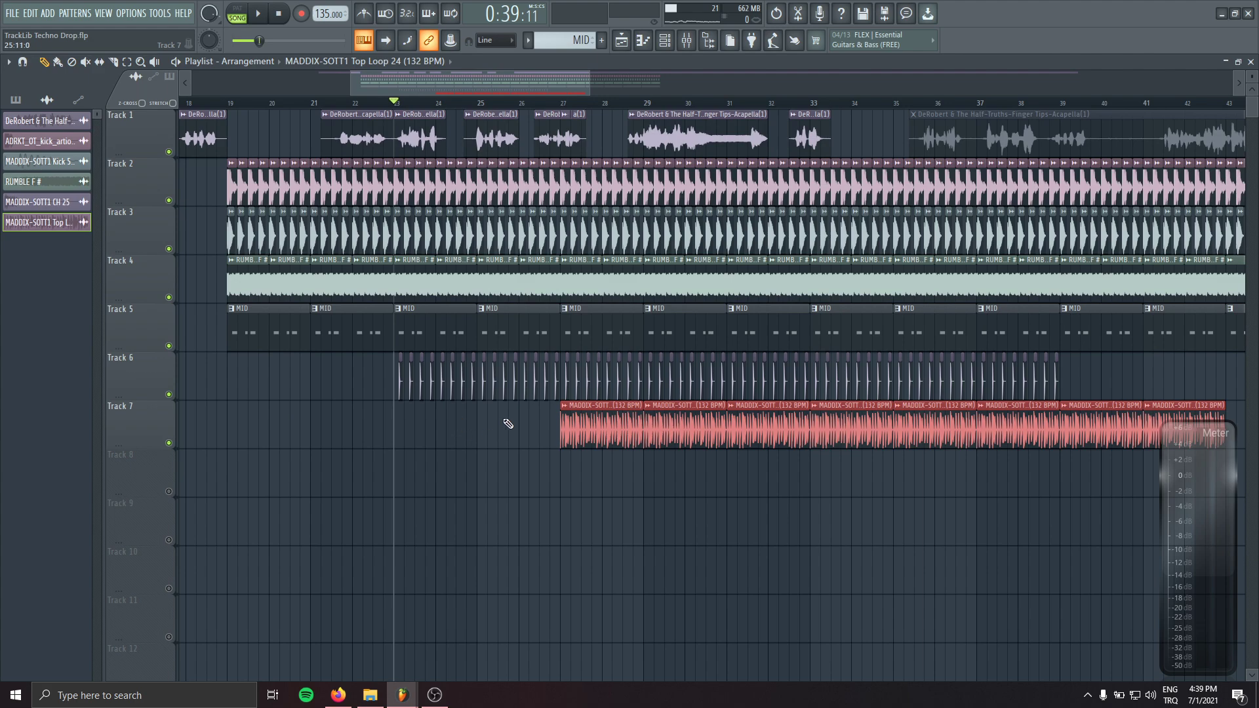
pyautogui.hscroll(3, 553, 469)
pyautogui.scroll(-1, 554, 469)
pyautogui.click(721, 488)
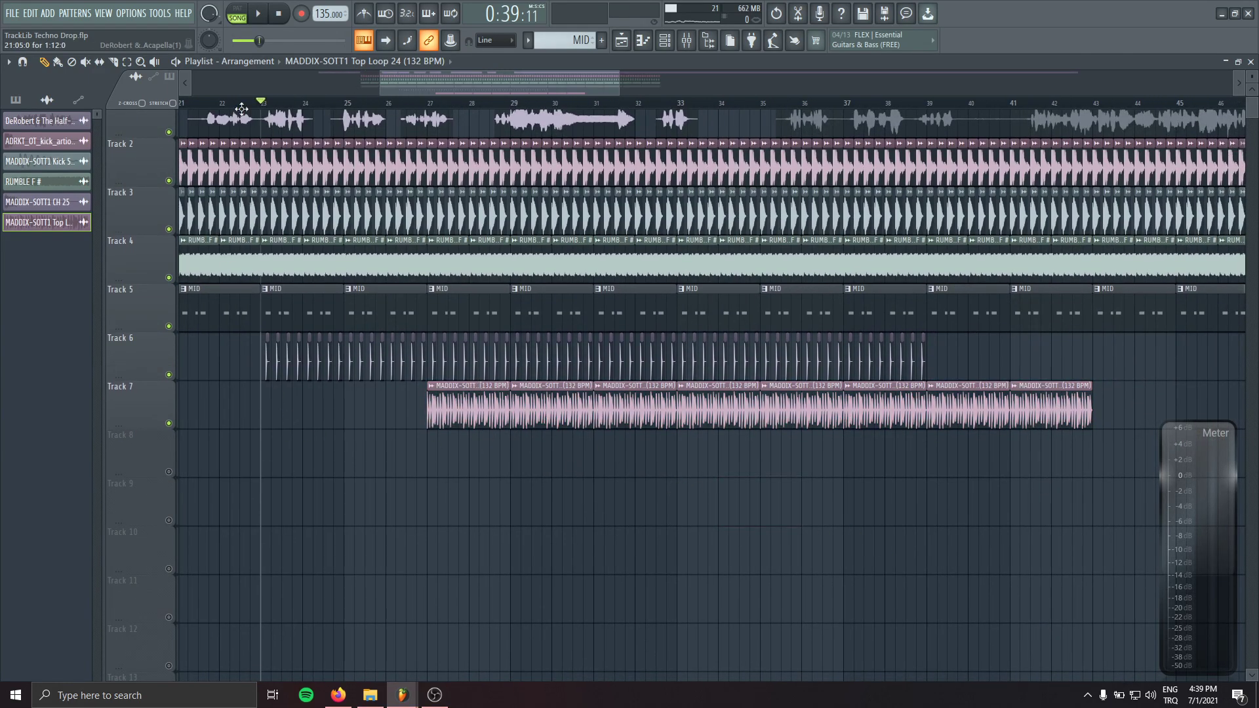
# - Fine-tune the Top Loop 24 channel volume to about 34% during playback and close its settings
pyautogui.click(600, 499)
pyautogui.rightClick(596, 498)
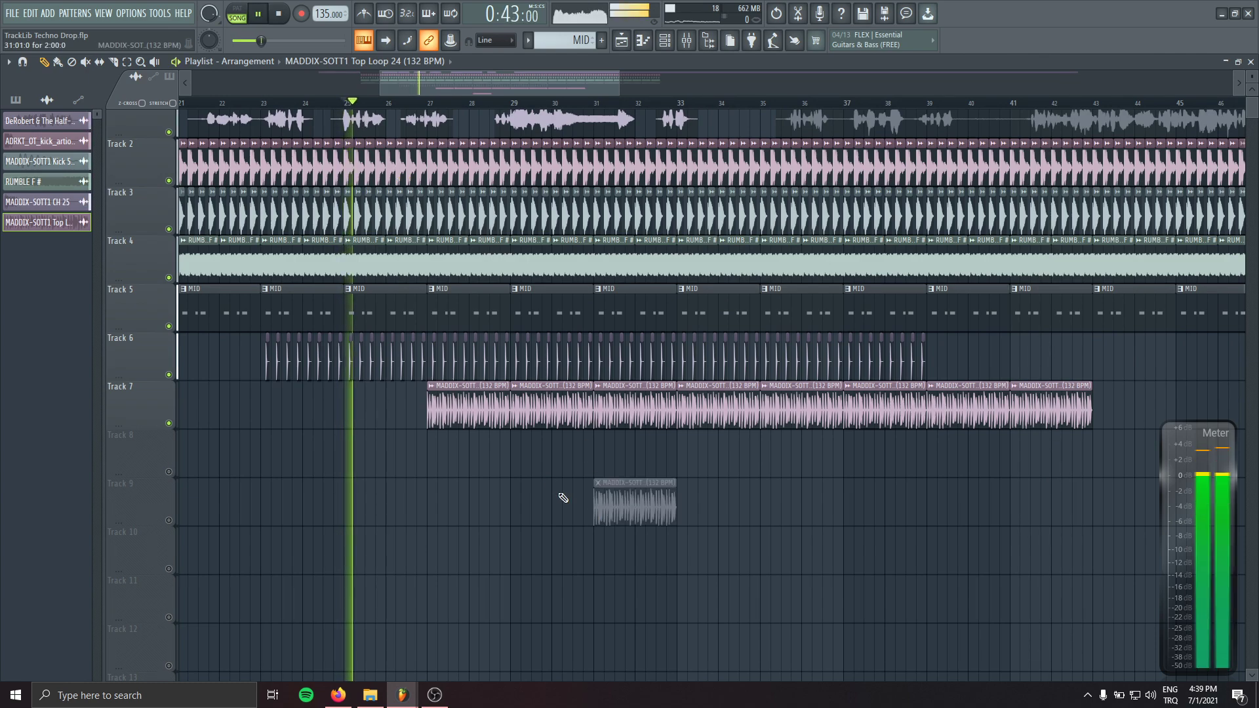
pyautogui.doubleClick(475, 408)
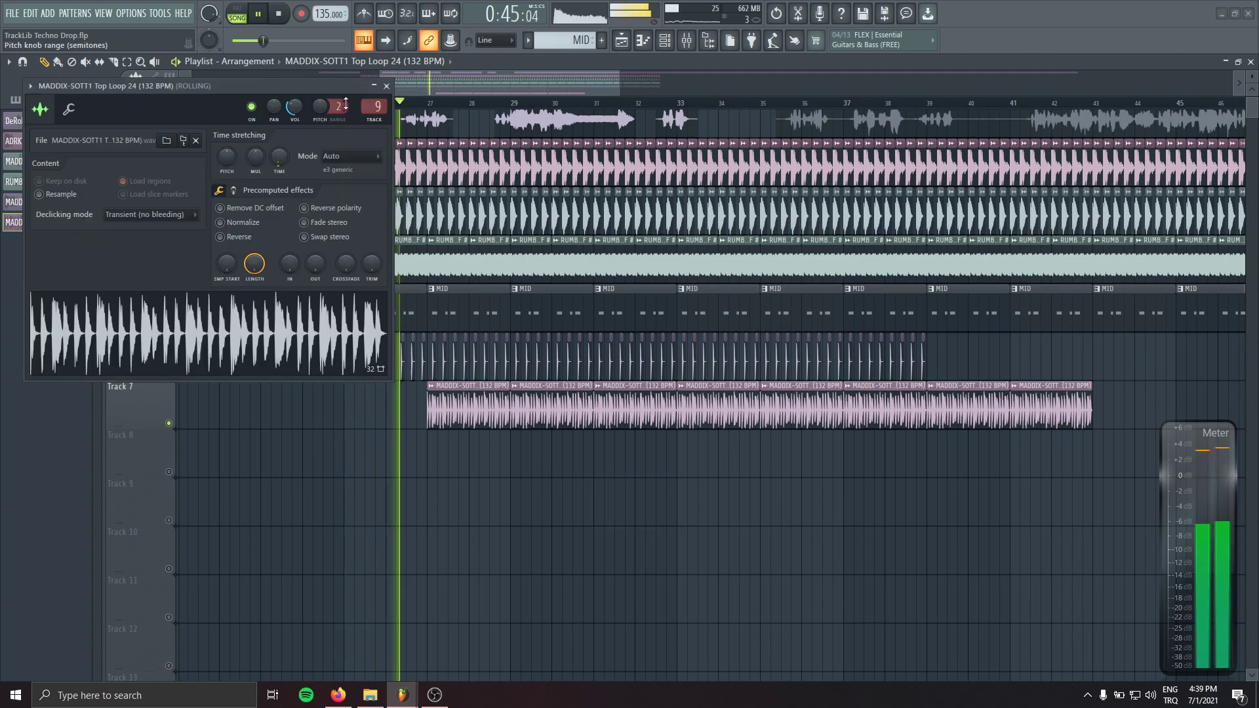
pyautogui.moveTo(300, 111); pyautogui.dragTo(300, 113)
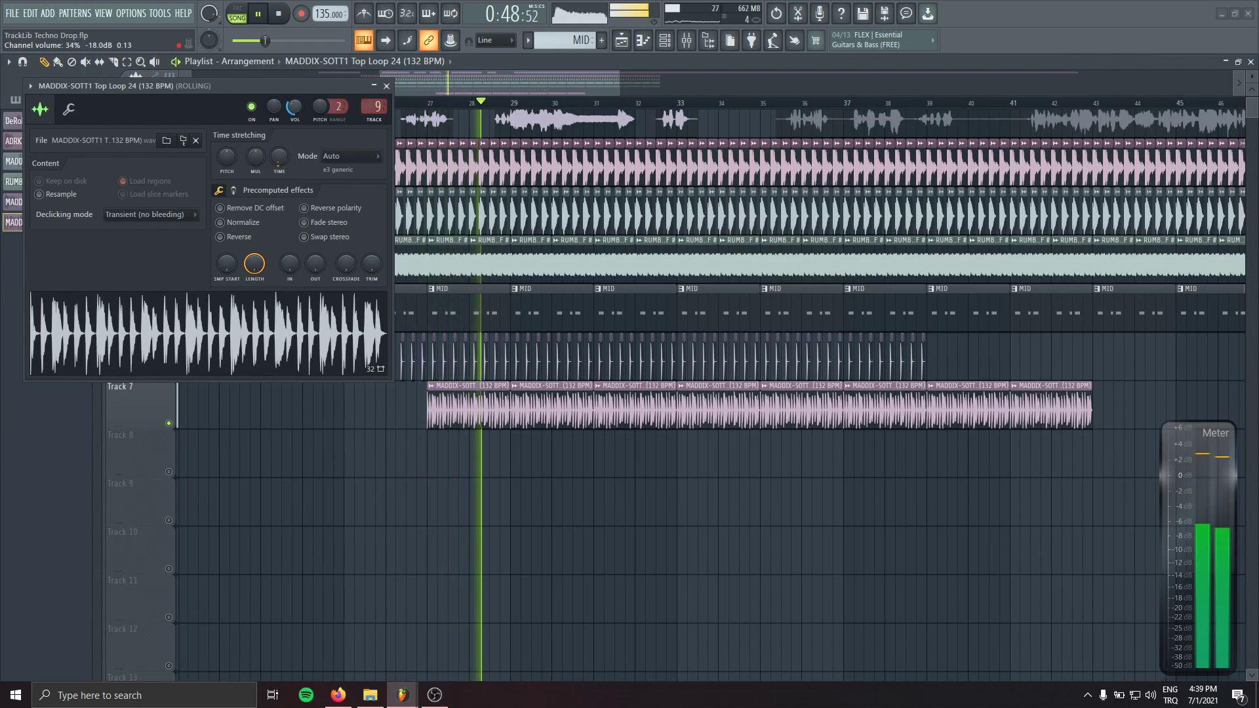
pyautogui.click(386, 86)
pyautogui.scroll(-3, 725, 517)
pyautogui.moveTo(739, 550); pyautogui.dragTo(675, 555)
pyautogui.click(713, 556)
pyautogui.rightClick(715, 556)
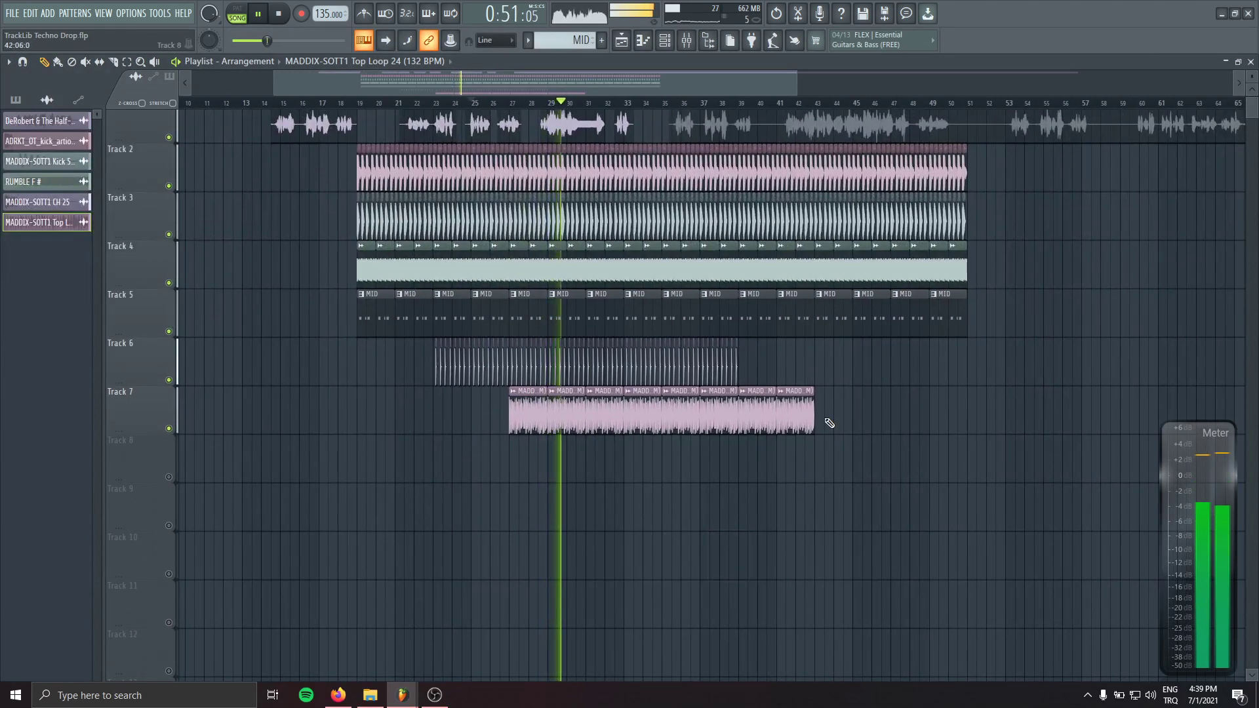
# - Duplicate the hi-hat clips on Track 6 and the Top Loop 24 clips on Track 7 so both extend to bar 49
pyautogui.scroll(2, 767, 410)
pyautogui.moveTo(815, 523); pyautogui.dragTo(359, 377)
pyautogui.hotkey('ctrl', 'b')
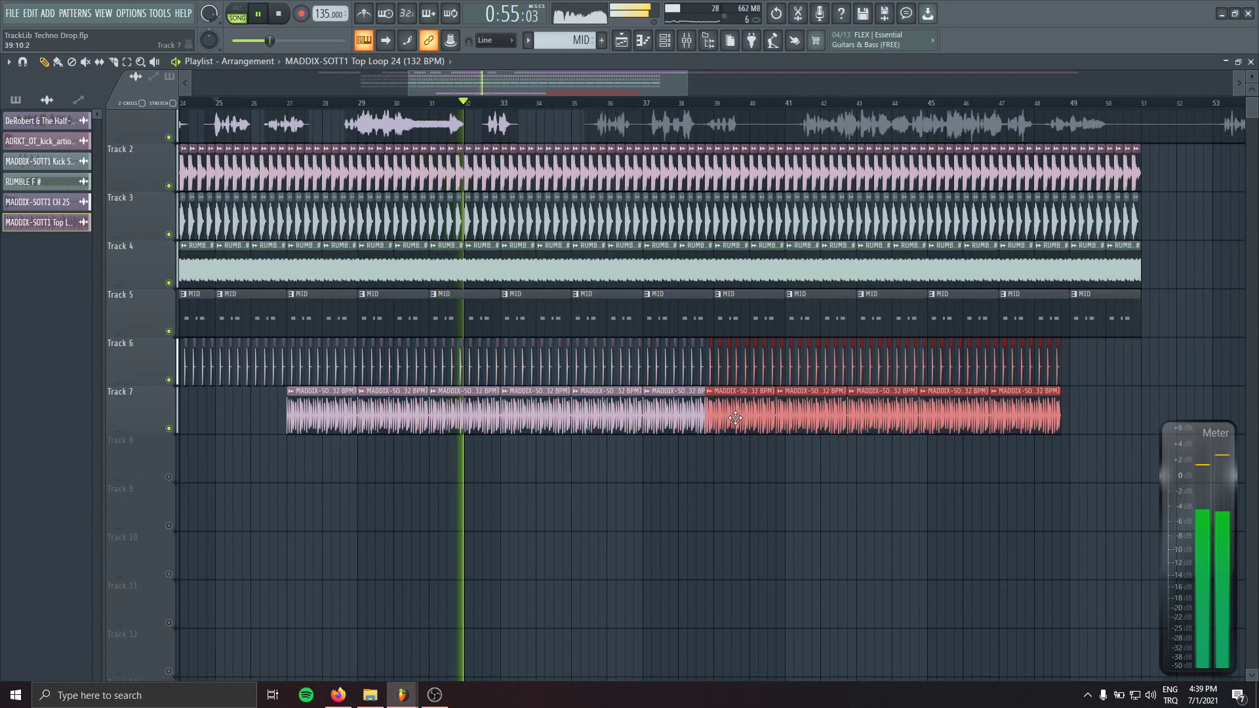
pyautogui.click(754, 462)
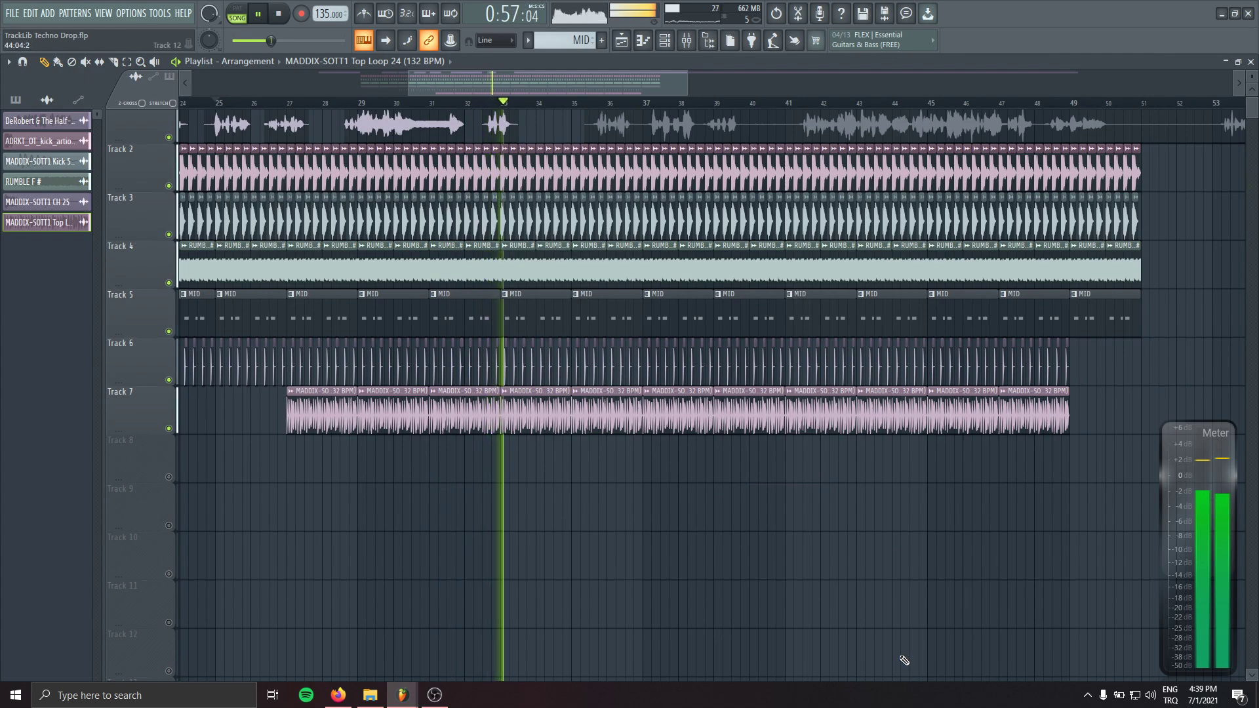
pyautogui.moveTo(684, 511); pyautogui.dragTo(871, 525)
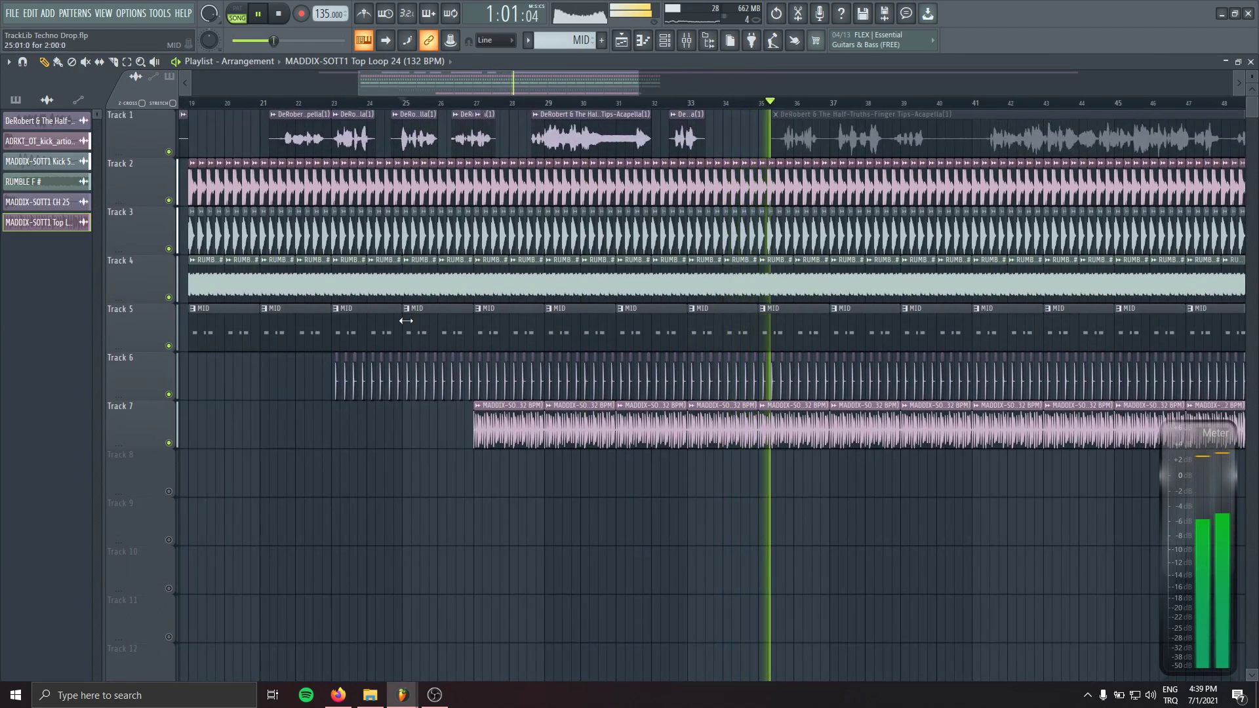
# - Switch to Tracklib's purchased tracks in the browser, preview Tragedia greca - Master, and return to the TrackLib Techno Drop project in FL Studio
pyautogui.hotkey('alt', 'Tab')
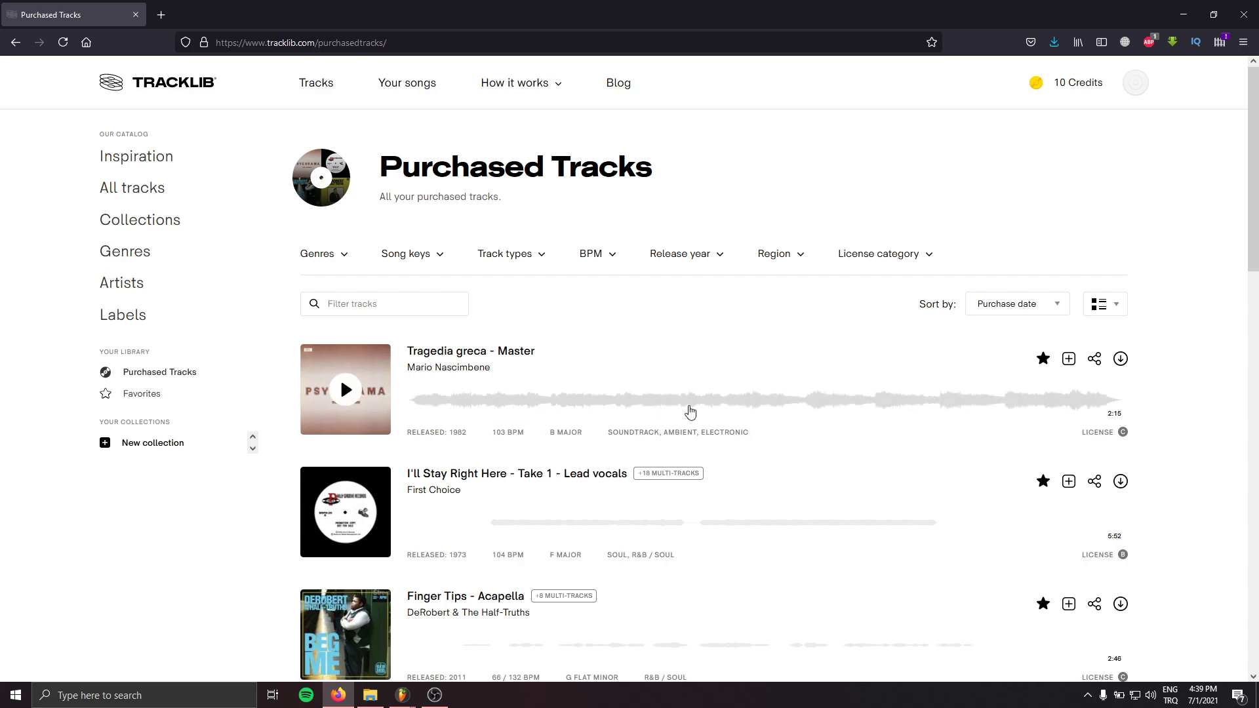
pyautogui.click(489, 403)
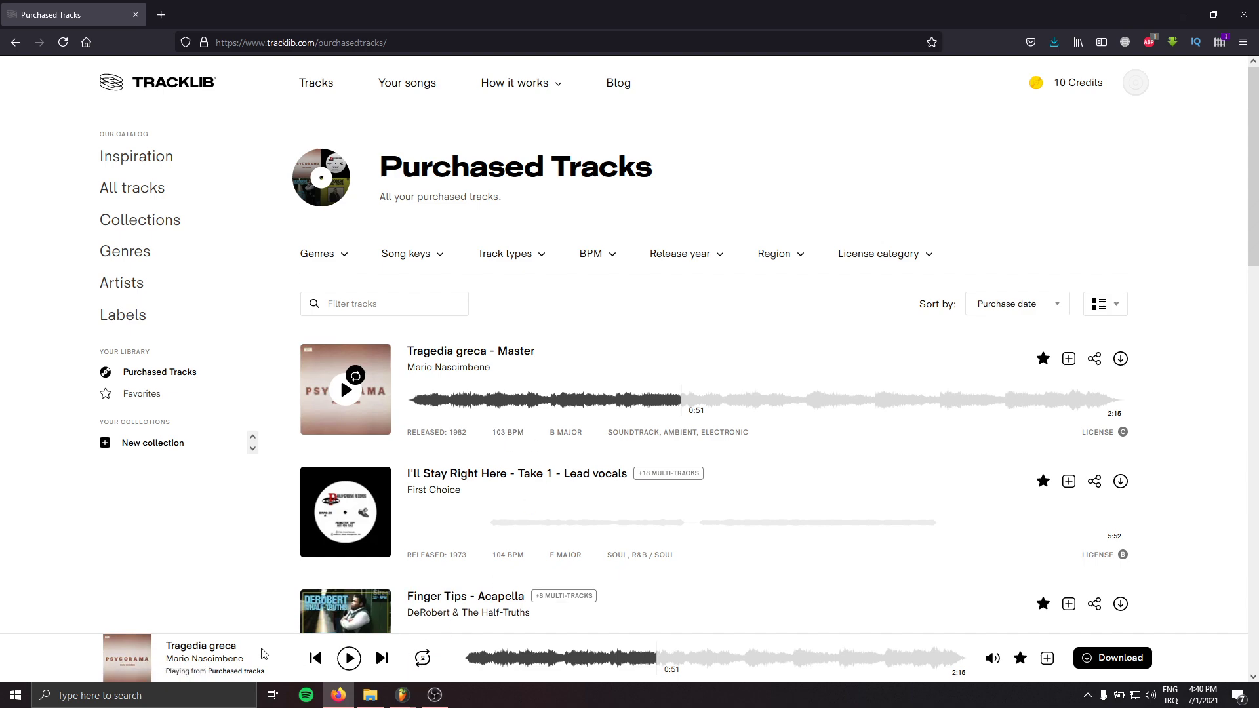
pyautogui.click(402, 695)
pyautogui.moveTo(402, 694)
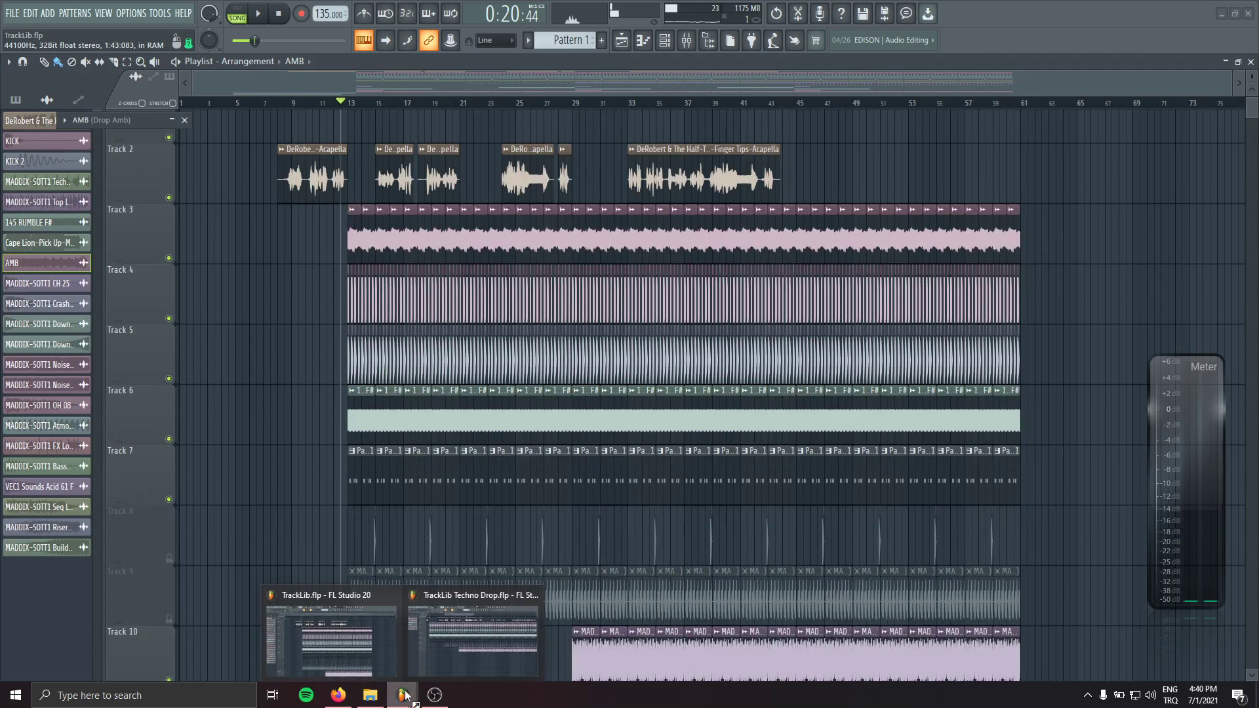
pyautogui.click(450, 655)
# - Place the Tragedia greca sample on Track 8 at bar 19 and route it to mixer insert 71, named Drop Amb
pyautogui.click(331, 639)
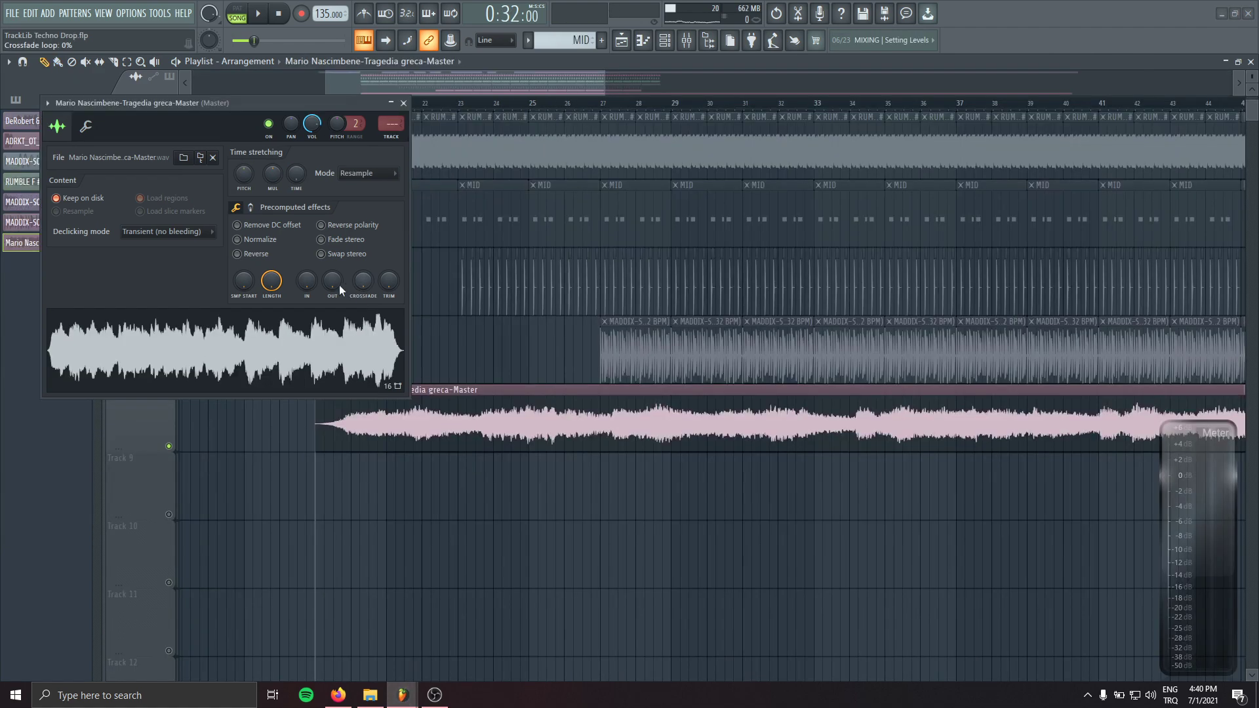
pyautogui.moveTo(383, 122); pyautogui.dragTo(382, 49)
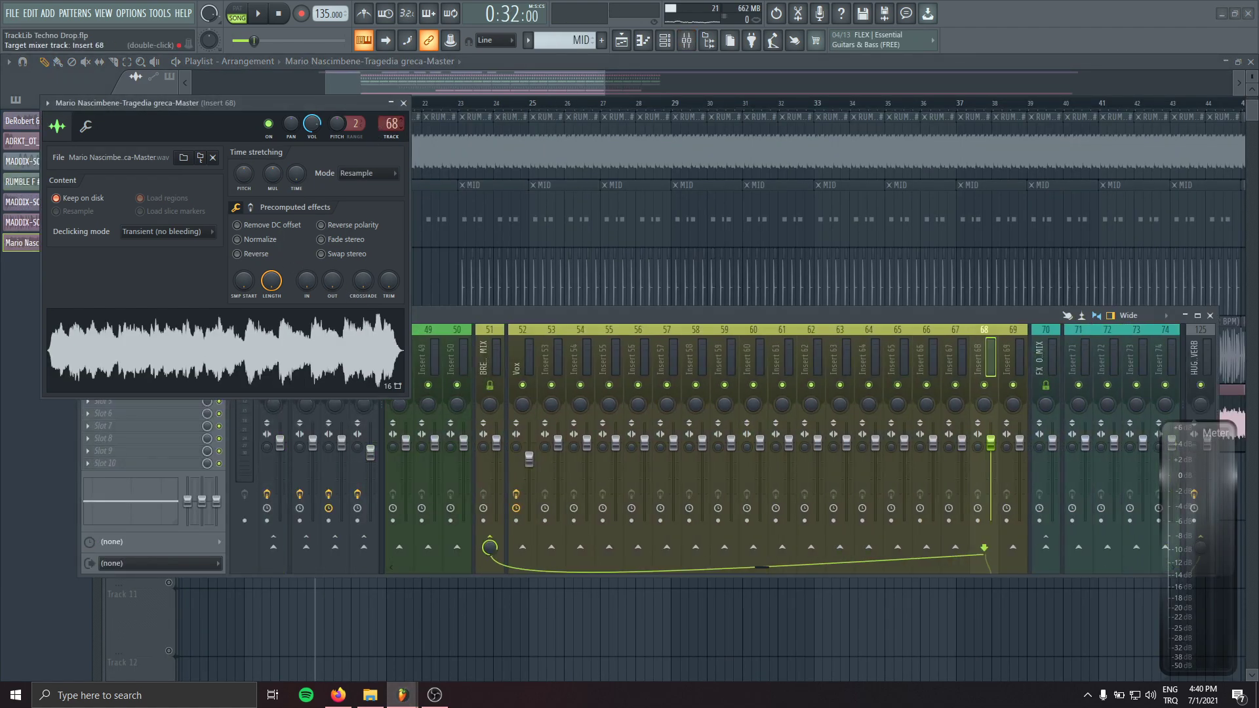
pyautogui.moveTo(387, 123); pyautogui.dragTo(386, 112)
pyautogui.press('F2')
pyautogui.write('Drop Amb')
pyautogui.press('Return')
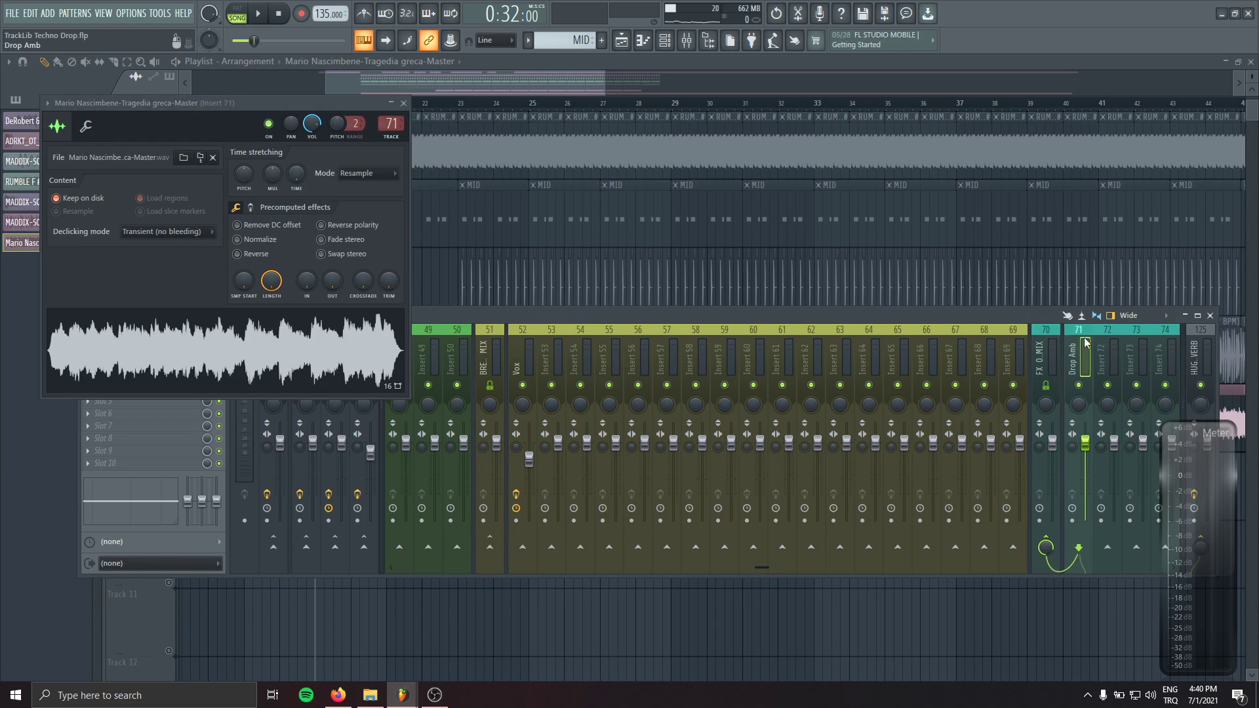
pyautogui.press('F9')
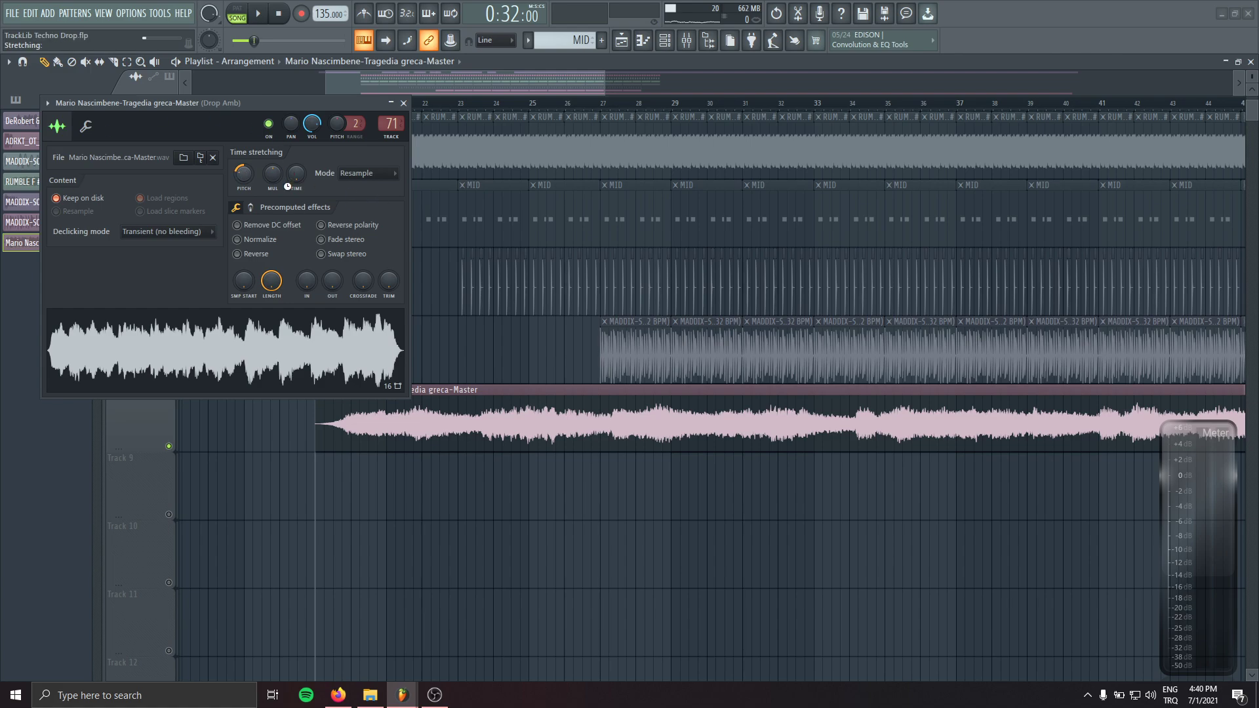
# - Set the Tragedia greca sample's time stretching to Auto mode with its original tempo of 103 BPM, and close its settings
pyautogui.click(354, 174)
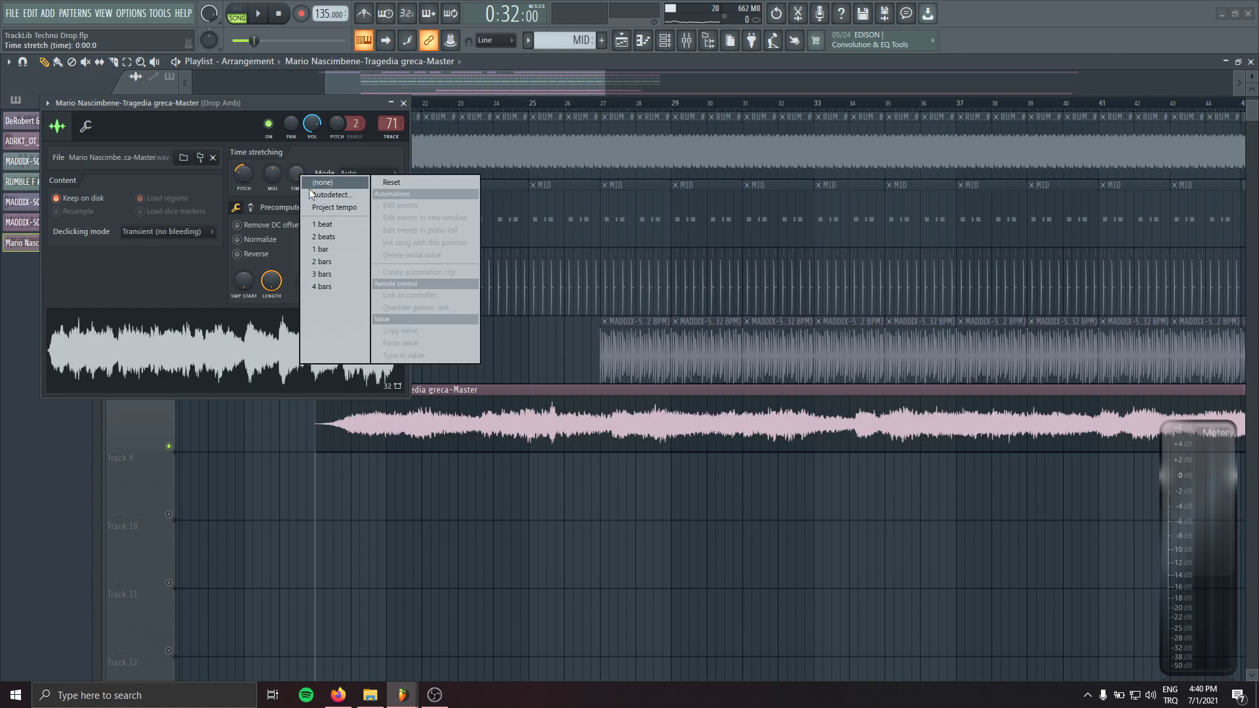
pyautogui.click(309, 188)
pyautogui.click(629, 481)
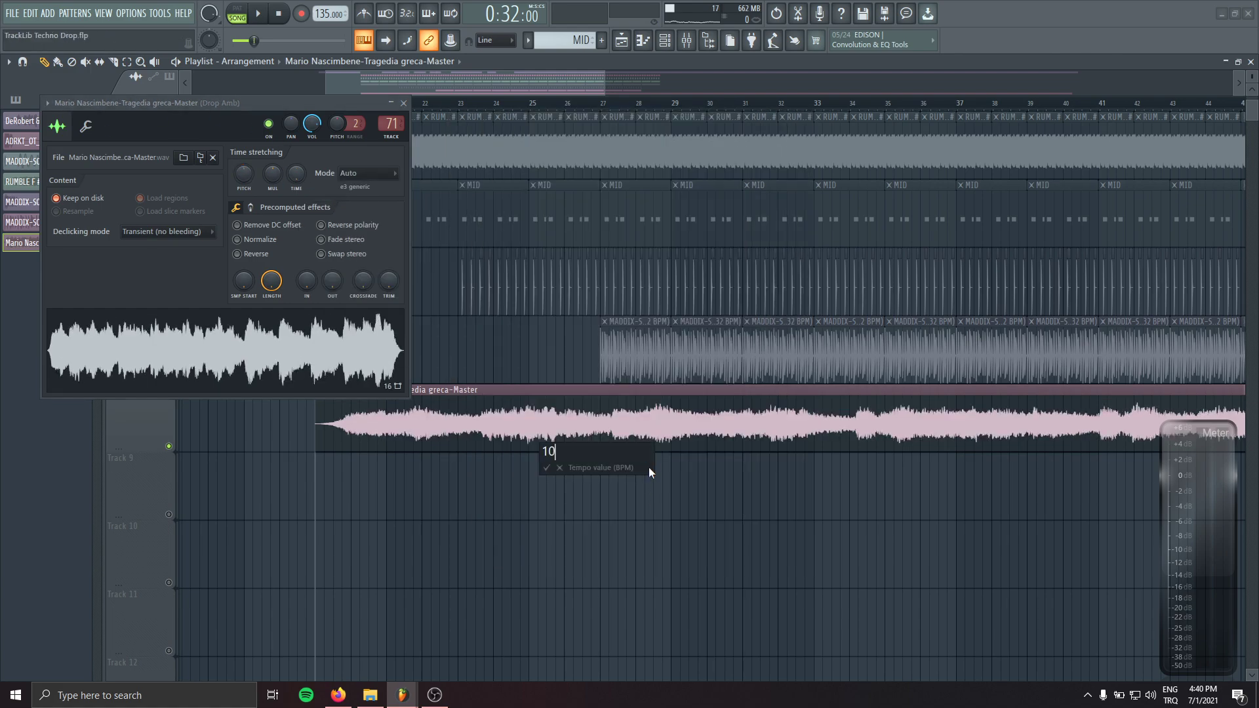
pyautogui.press('Return')
pyautogui.click(403, 103)
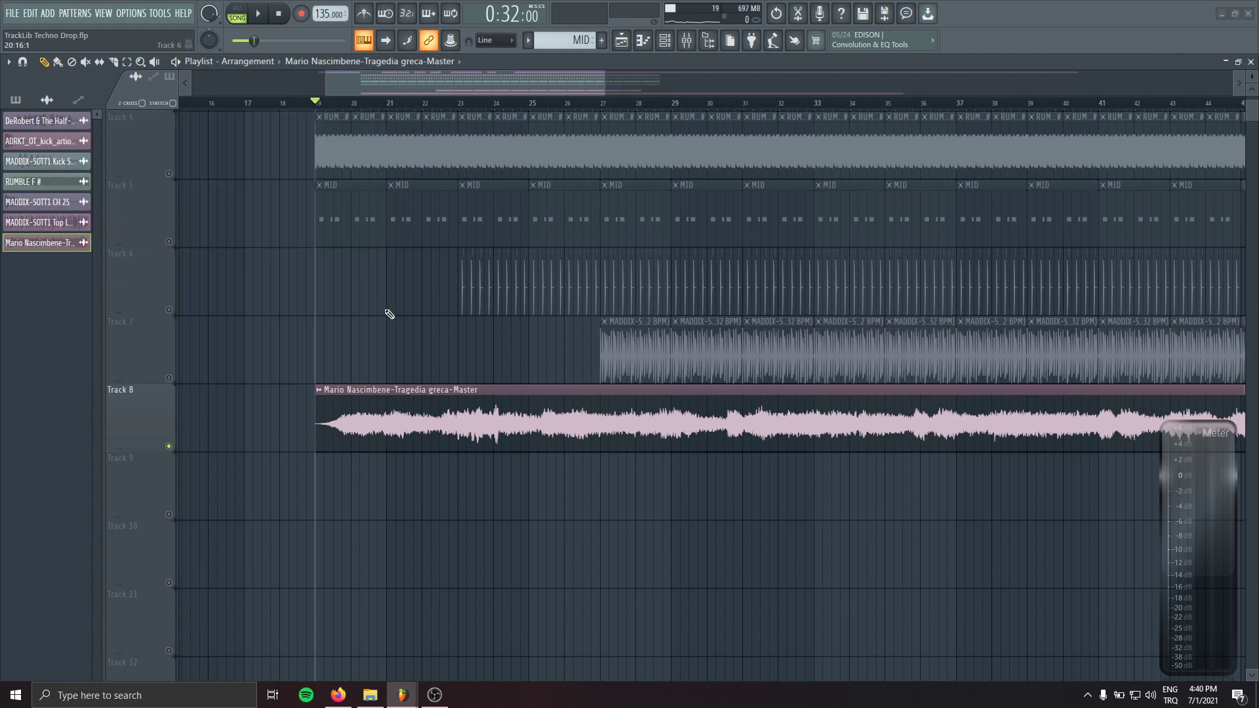
# - Slice the Tragedia greca clip at bars 22 and 23 and audition that one-bar section in a loop
pyautogui.scroll(5, 335, 407)
pyautogui.click(364, 13)
pyautogui.click(399, 102)
pyautogui.press('space')
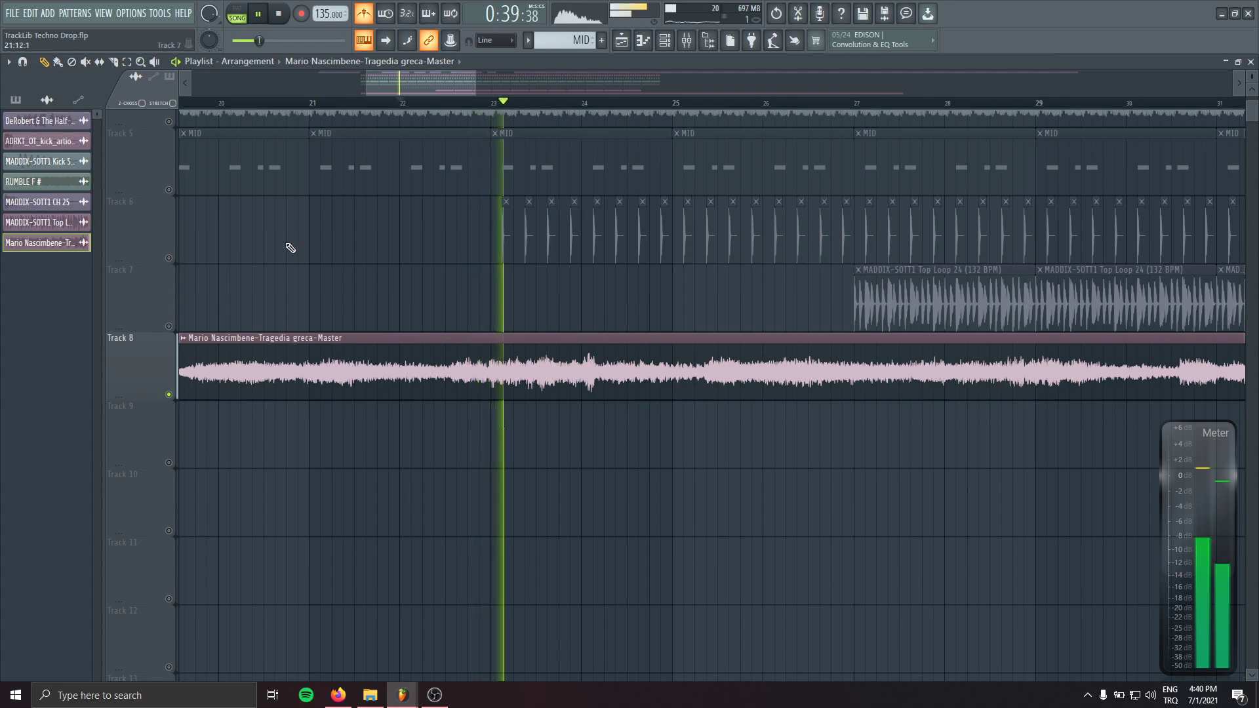
pyautogui.press('space')
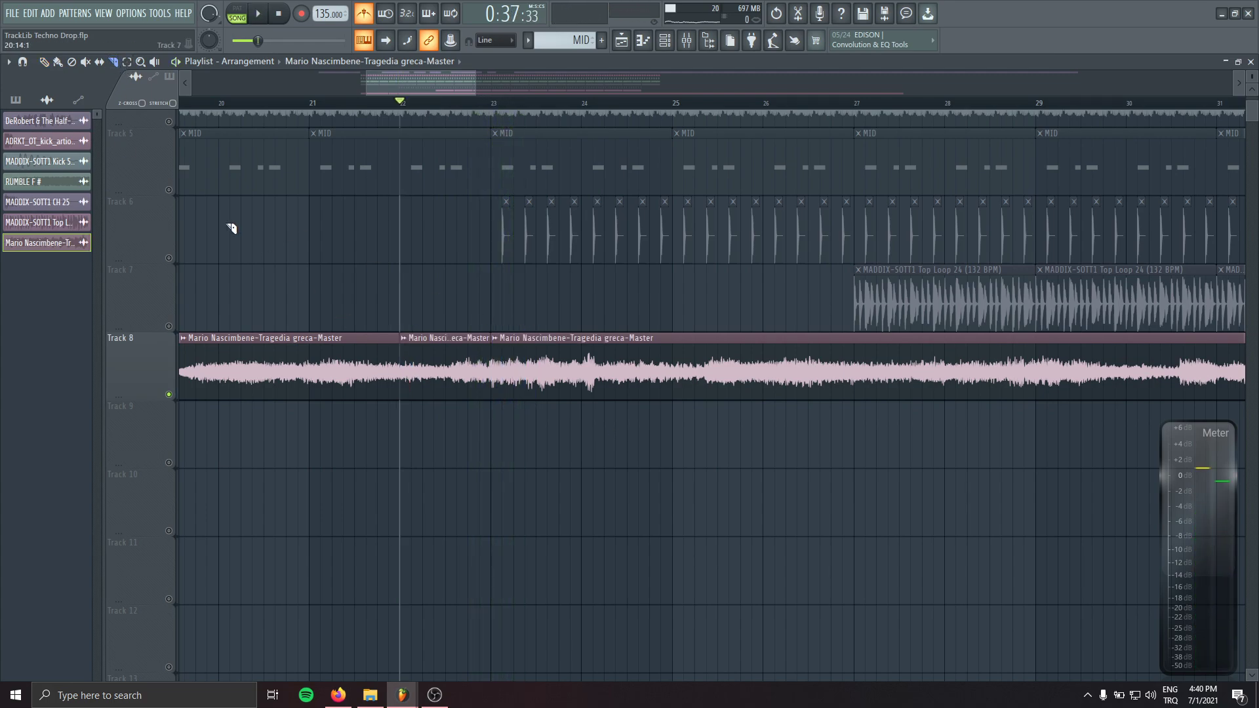
pyautogui.press('space')
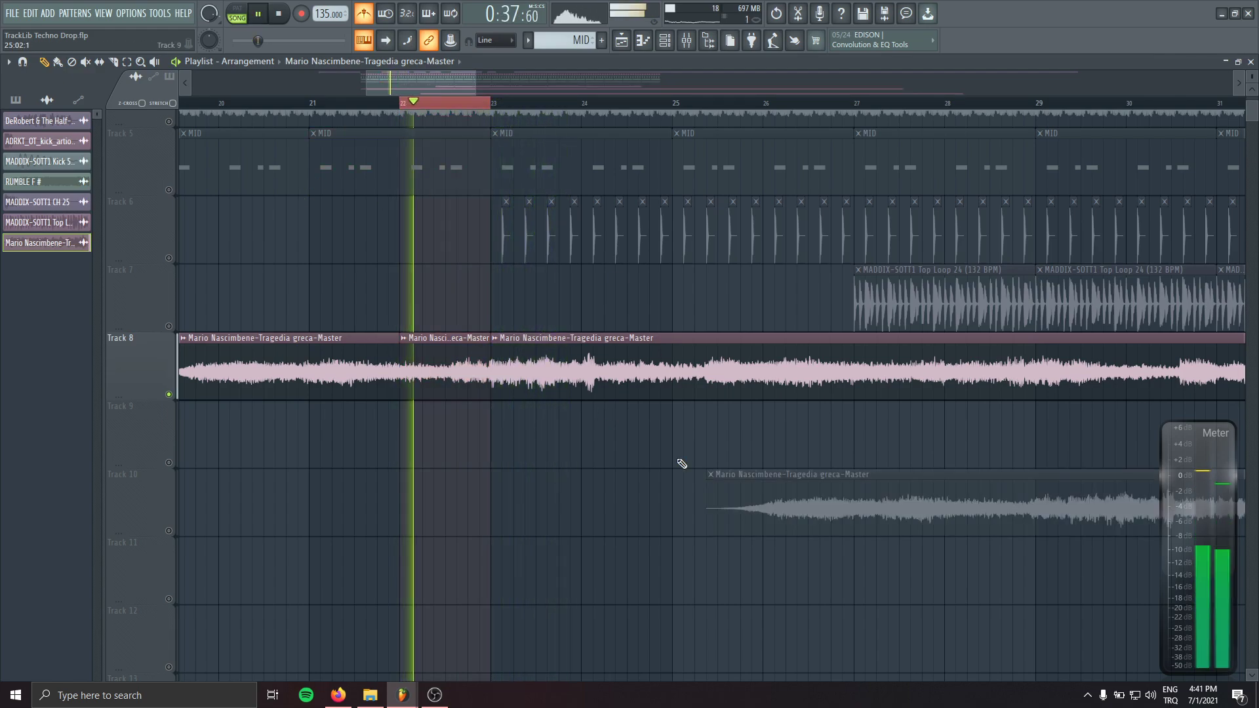
pyautogui.rightClick(787, 515)
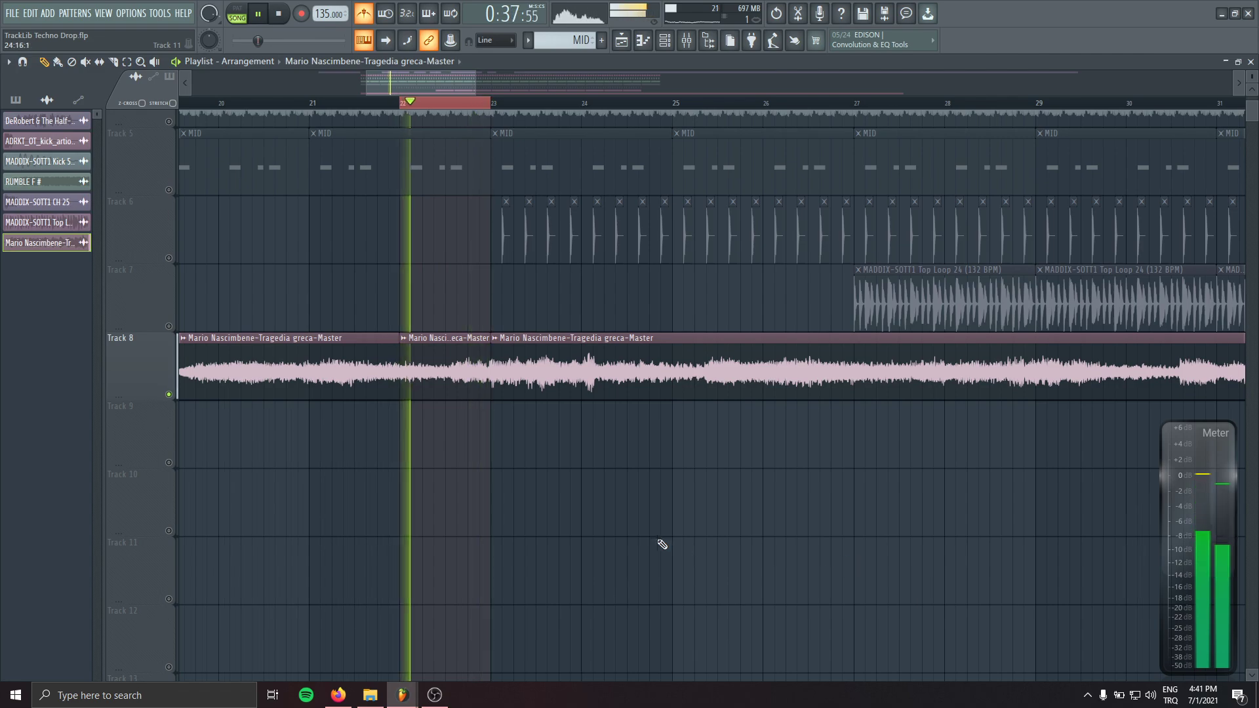
pyautogui.scroll(-3, 660, 545)
pyautogui.press('space')
# - Audition looped sections of the Tragedia greca clip at bar 31 and at bar 34 to look for a usable one-bar segment
pyautogui.moveTo(578, 373); pyautogui.dragTo(380, 363)
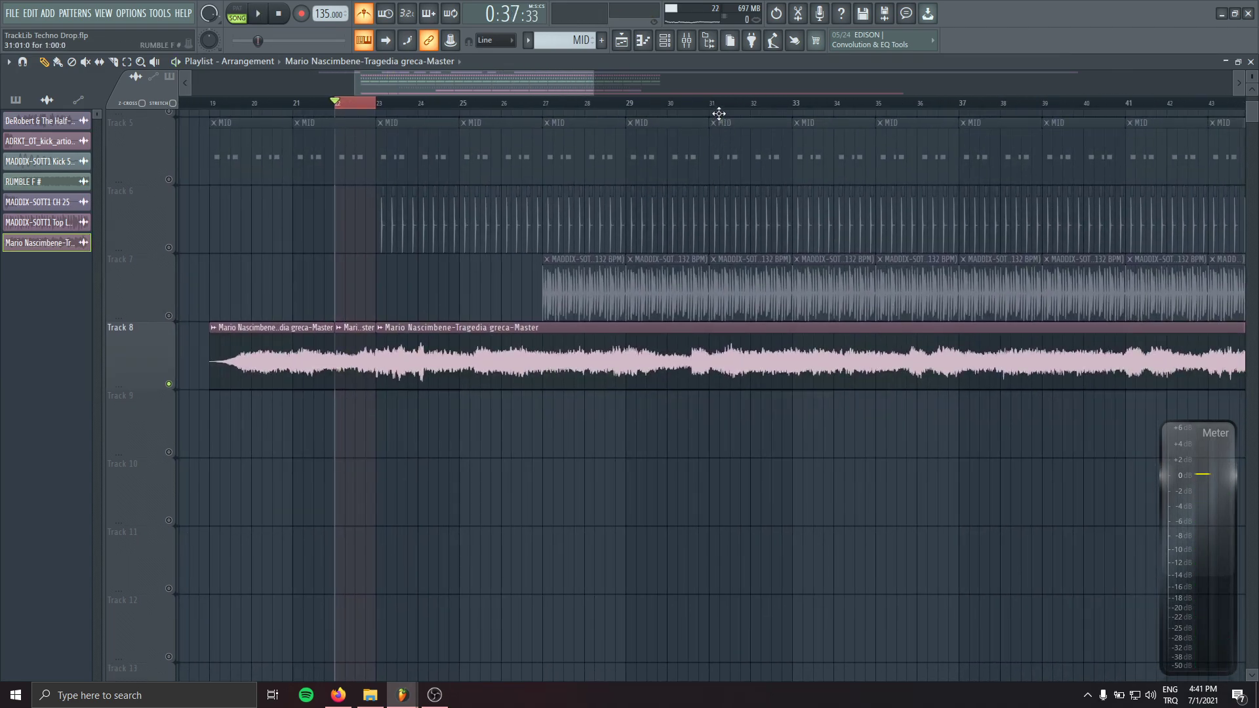
pyautogui.moveTo(715, 110); pyautogui.dragTo(730, 105)
pyautogui.press('space')
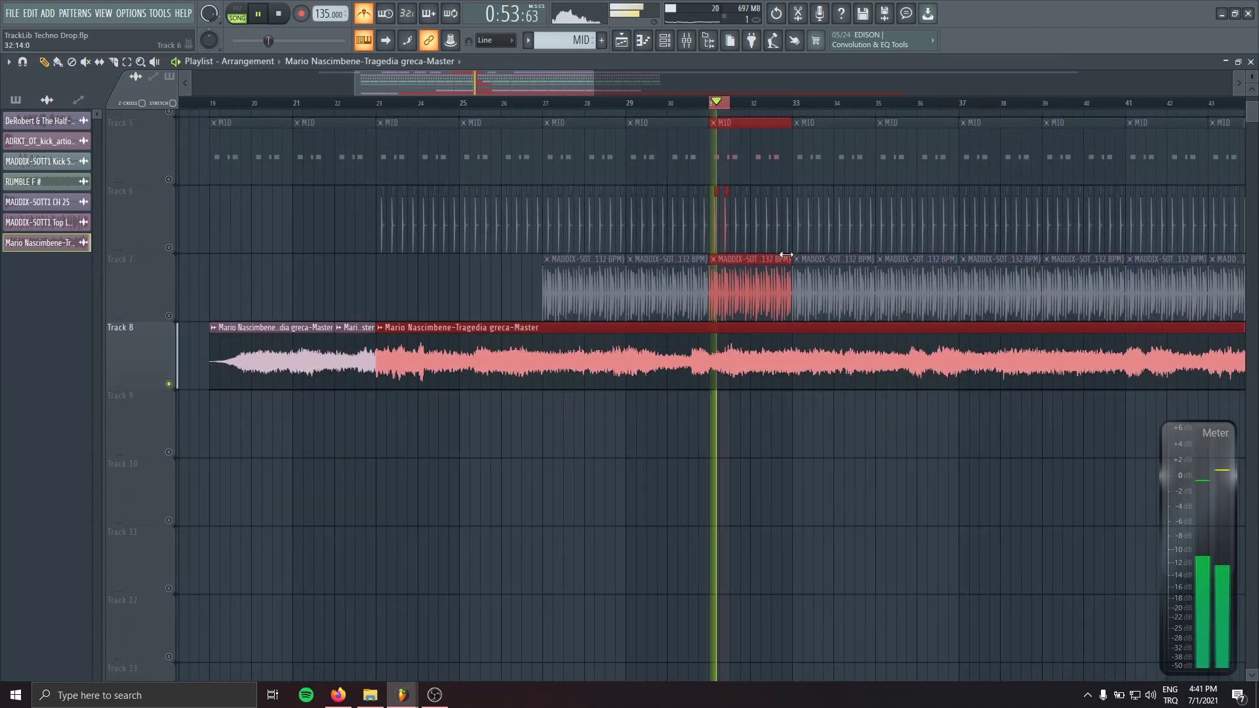
pyautogui.moveTo(752, 110); pyautogui.dragTo(711, 107)
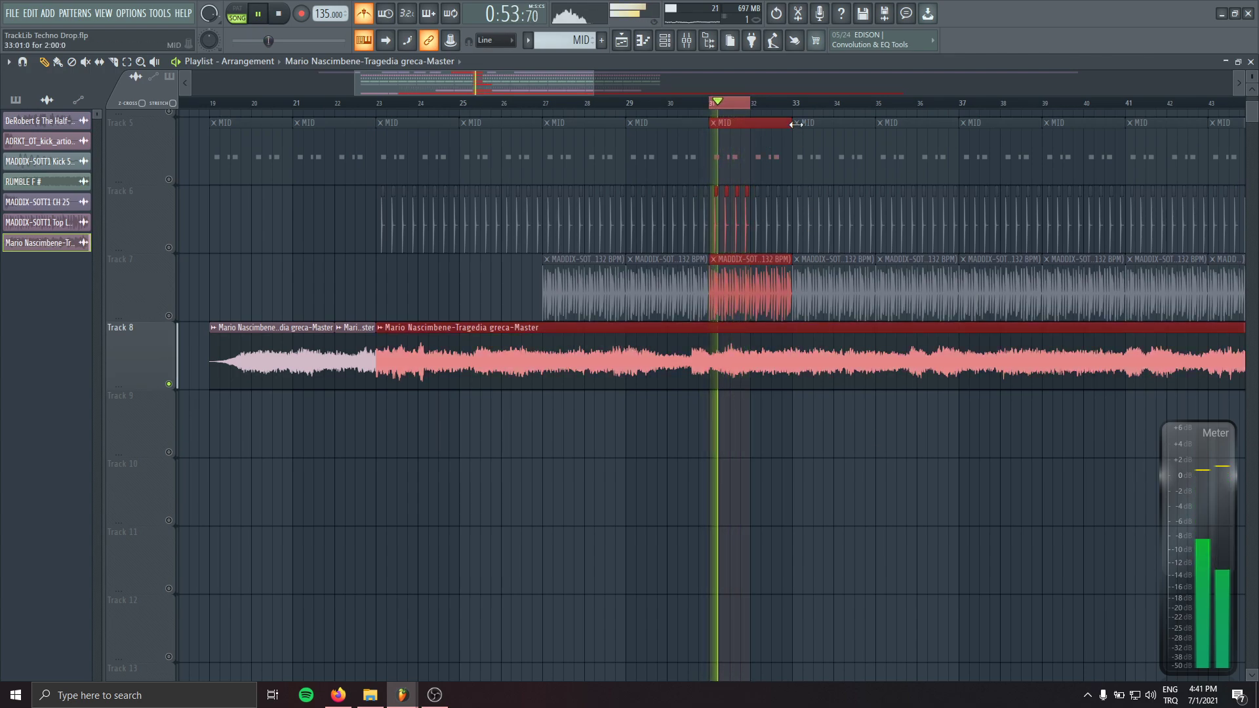
pyautogui.moveTo(839, 105); pyautogui.dragTo(869, 106)
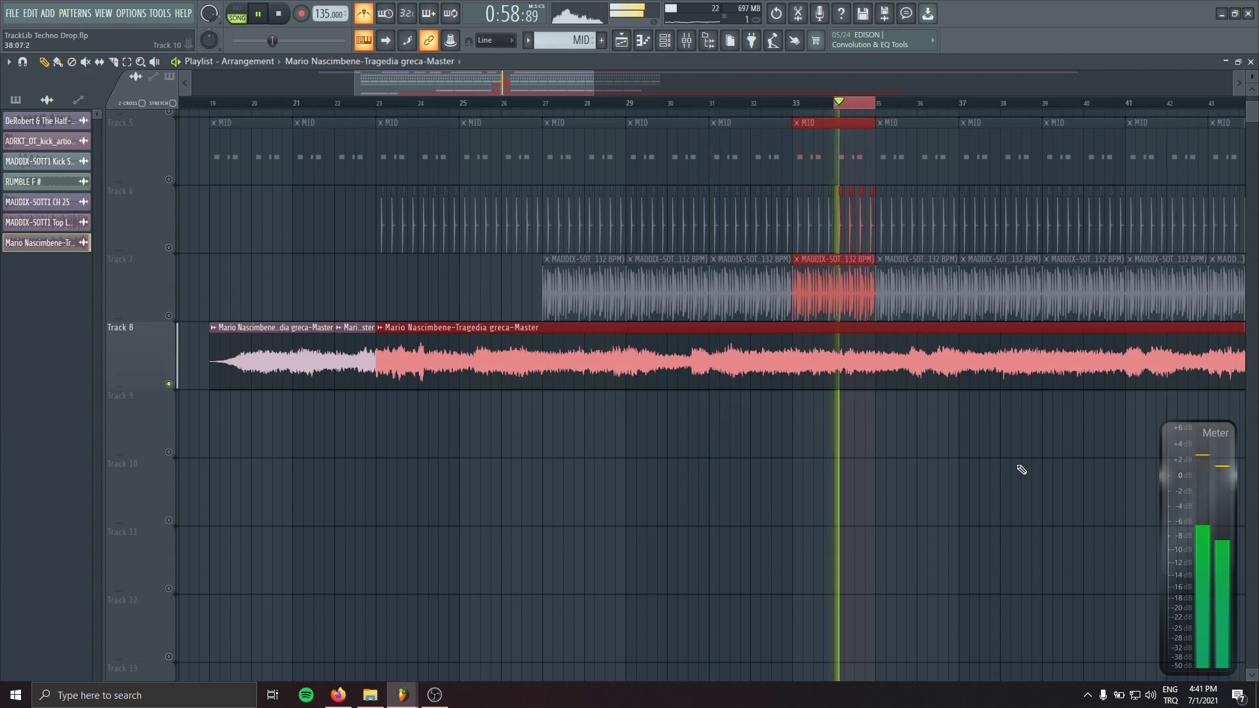
# - Slice the Tragedia greca clip at bars 34 and 35 and delete everything except the one-bar slices at bars 22 and 34
pyautogui.moveTo(1016, 477); pyautogui.dragTo(778, 464)
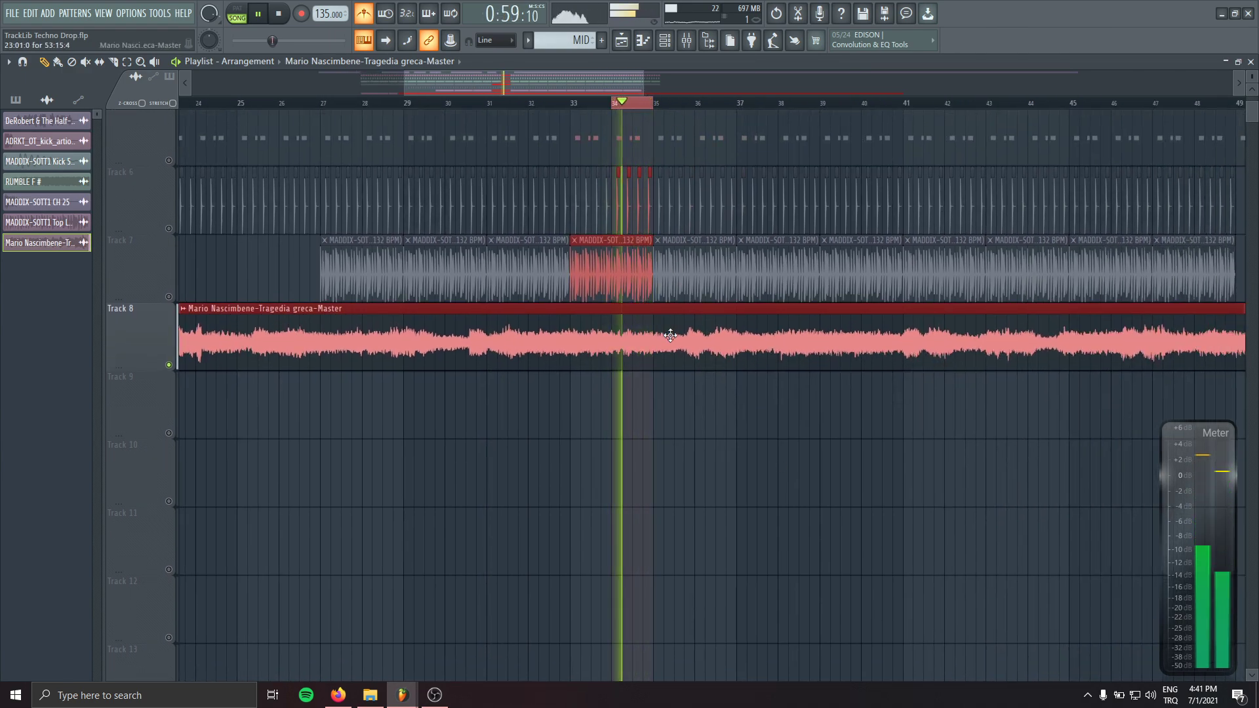
pyautogui.click(113, 62)
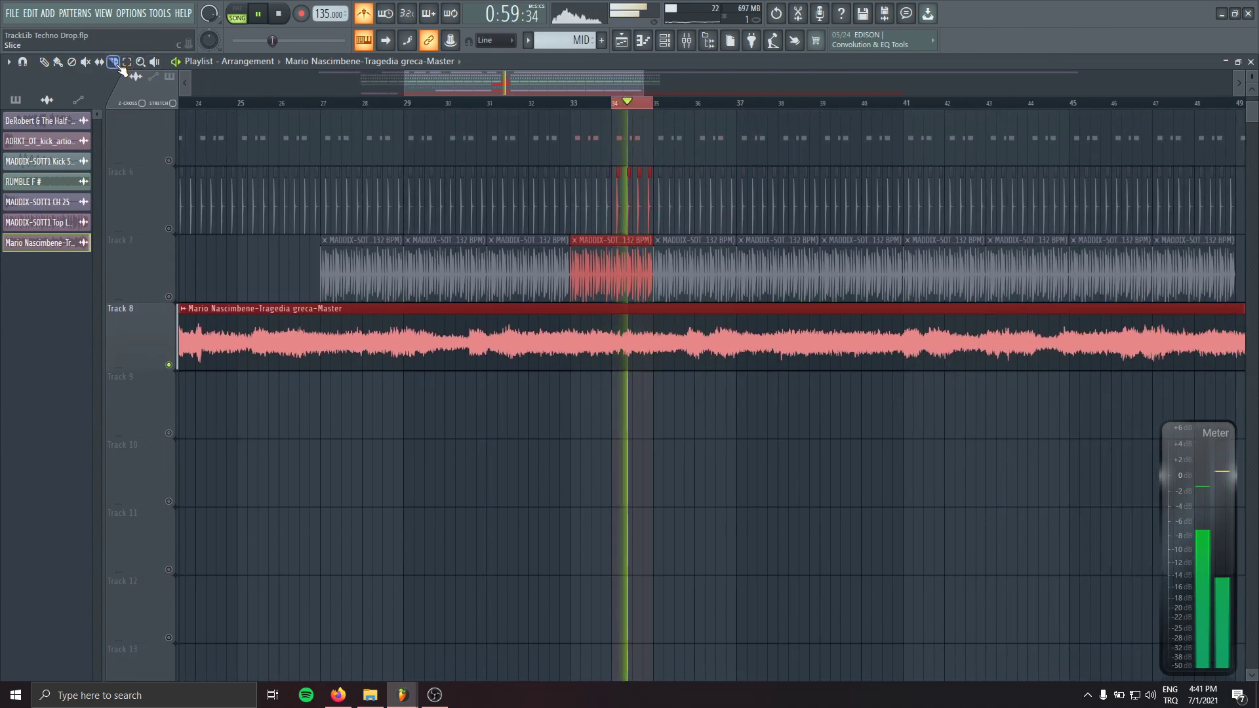
pyautogui.moveTo(654, 300); pyautogui.dragTo(654, 366)
pyautogui.moveTo(612, 301)
pyautogui.mouseDown()
pyautogui.moveTo(612, 366)
pyautogui.moveTo(500, 490)
pyautogui.mouseUp()
pyautogui.click(44, 63)
pyautogui.press('space')
pyautogui.scroll(-4, 618, 405)
pyautogui.rightClick(669, 469)
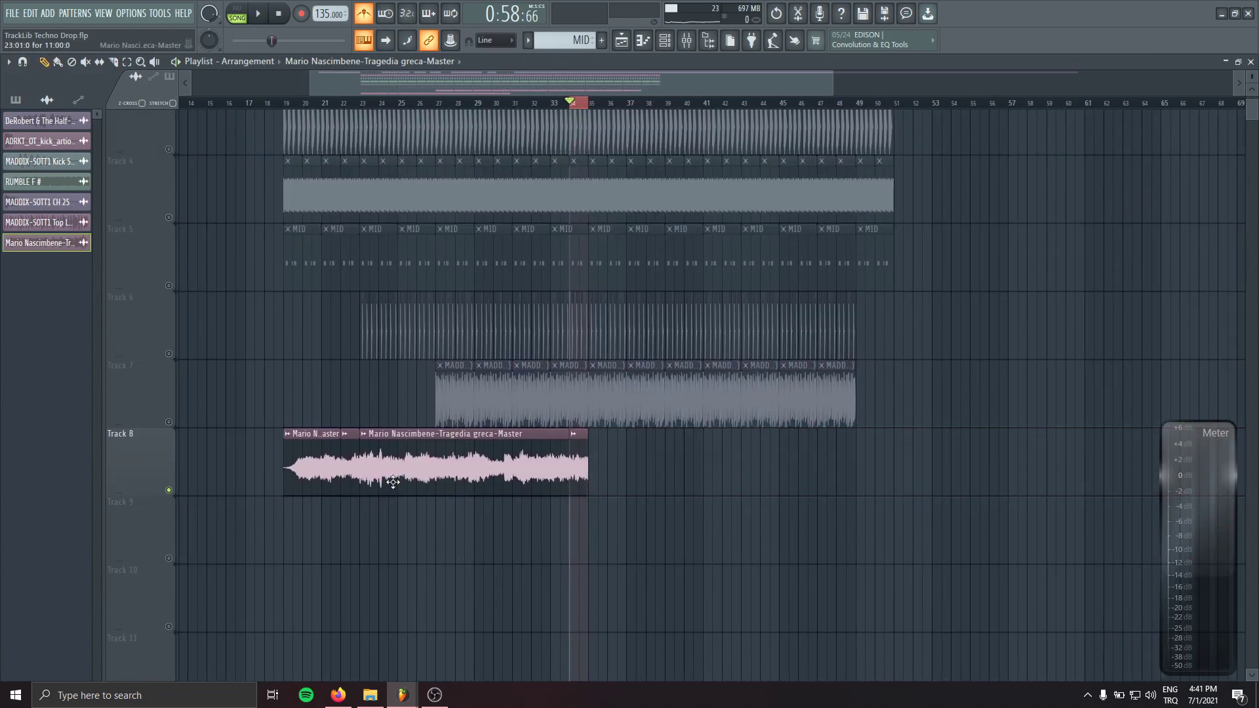
pyautogui.rightClick(388, 483)
# - Play the slices at bars 22 and 34 to compare them, and delete the bar 22 slice
pyautogui.click(344, 105)
pyautogui.press('space')
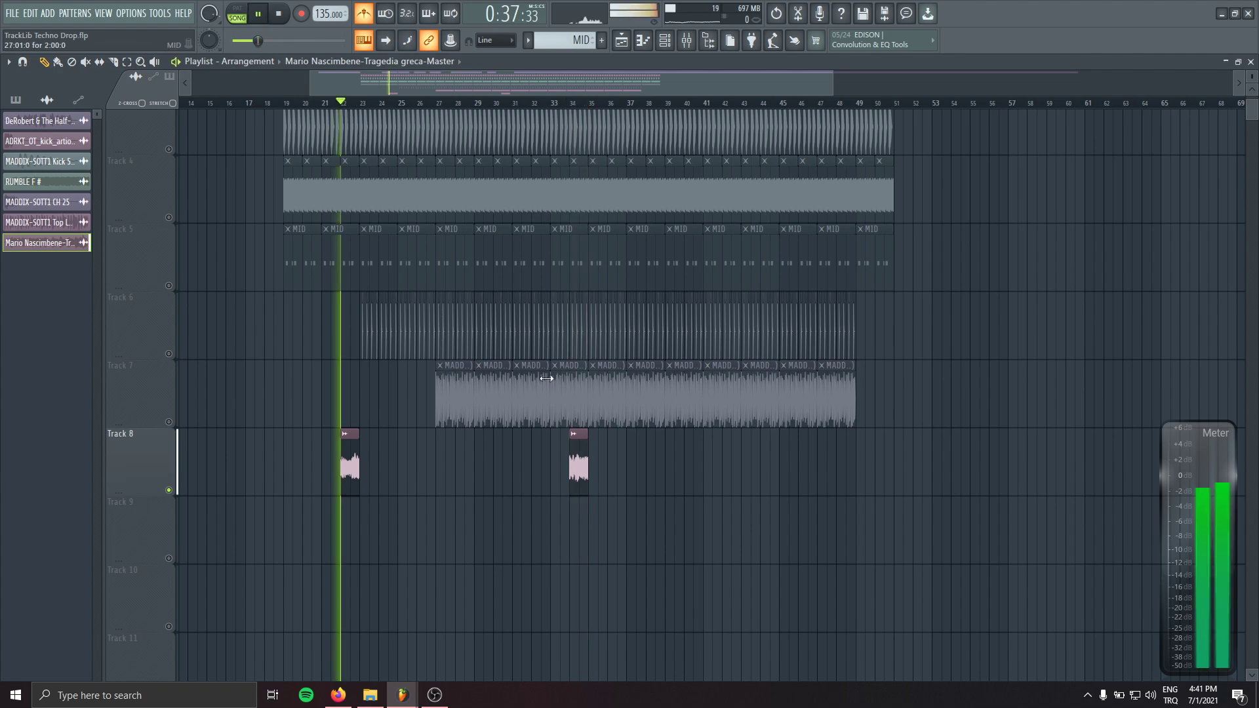
pyautogui.click(574, 108)
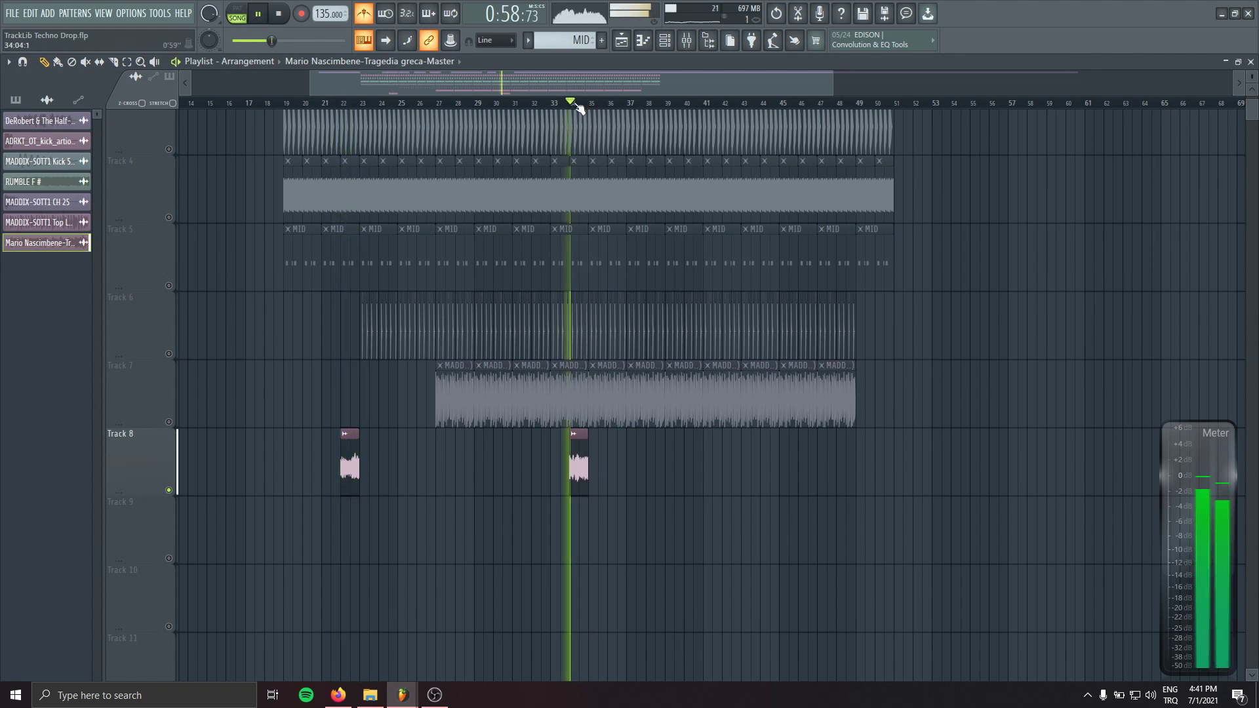
pyautogui.rightClick(349, 467)
# - Move the remaining Tragedia greca slice to bar 19 on Track 8 and duplicate it up to bar 51
pyautogui.press('space')
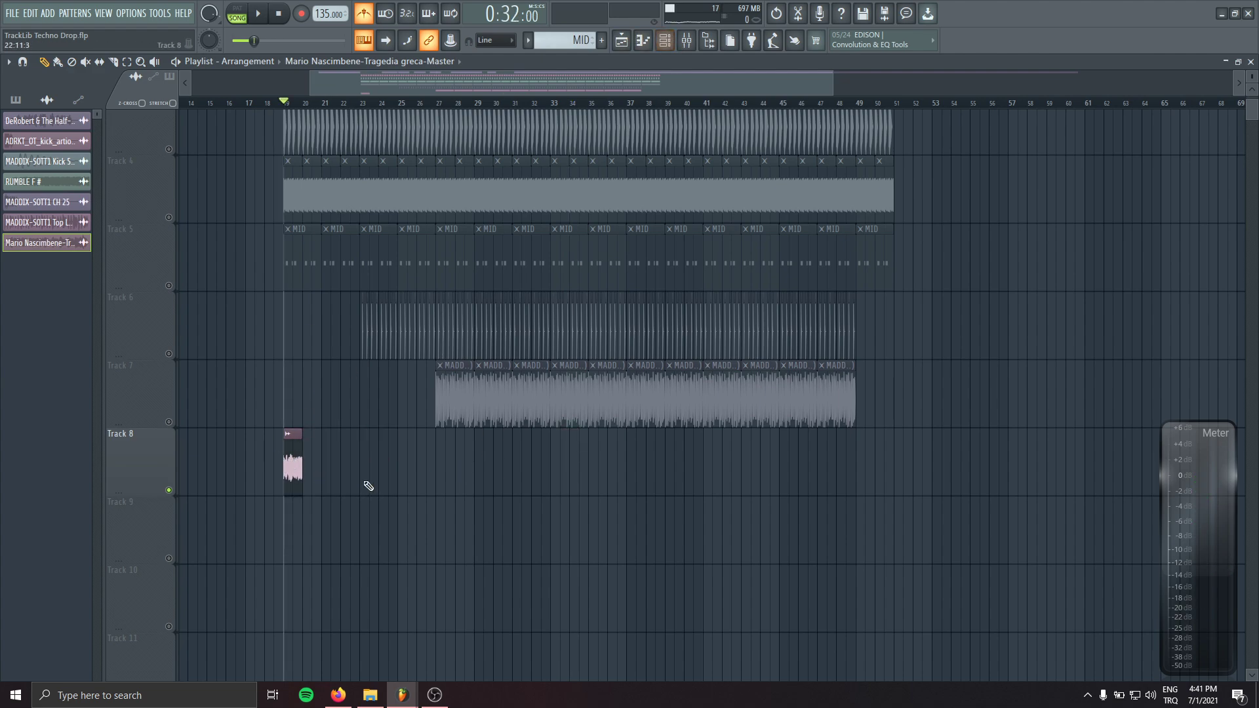
pyautogui.hotkey('ctrl', 'b')
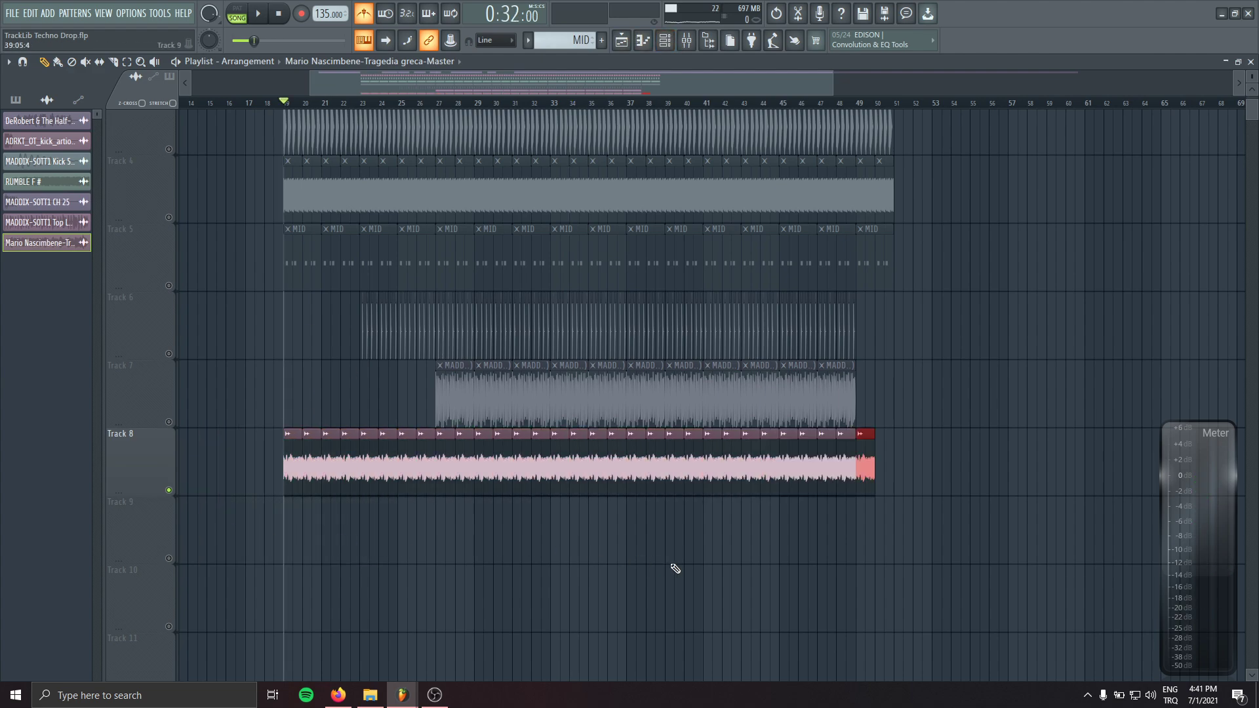
# - Shape the Drop Amb insert during playback with FabFilter Pro-Q 3, using a 30 dB/oct low cut below 300 Hz and high cut above 1.2 kHz
pyautogui.press('F9')
pyautogui.moveTo(28, 211); pyautogui.dragTo(253, 233)
pyautogui.press('space')
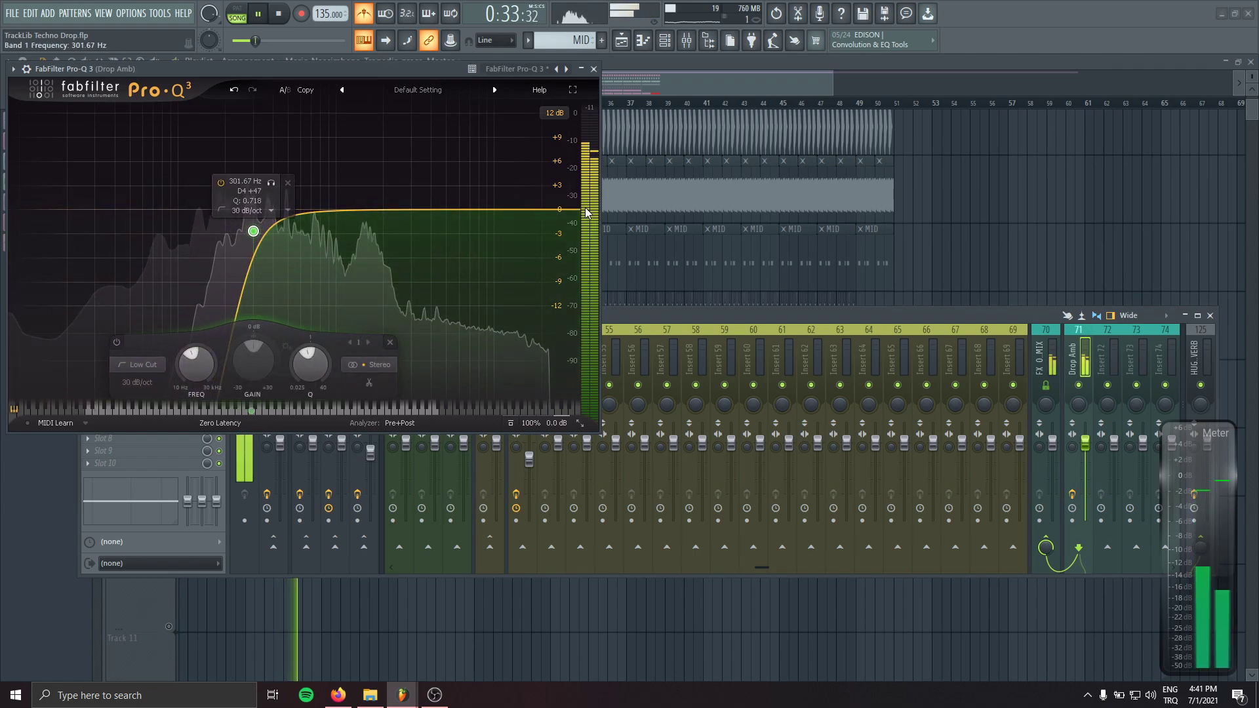
pyautogui.moveTo(563, 210); pyautogui.dragTo(366, 234)
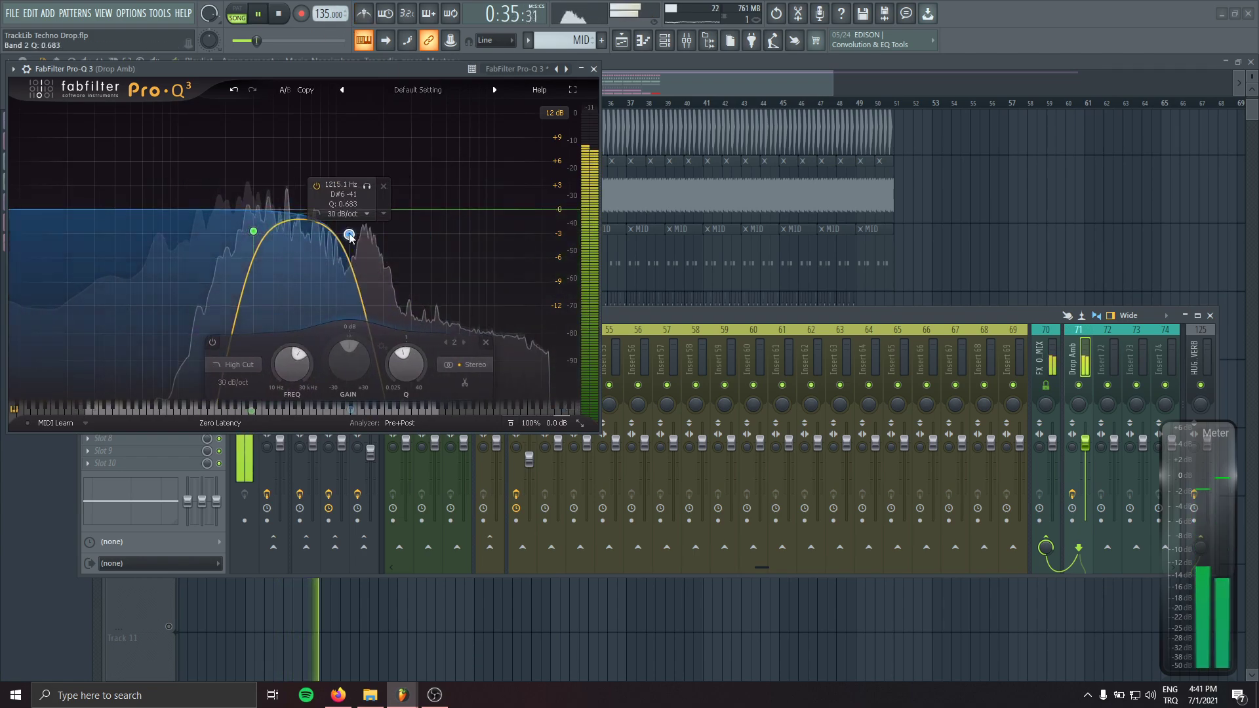
pyautogui.rightClick(365, 235)
pyautogui.press('Escape')
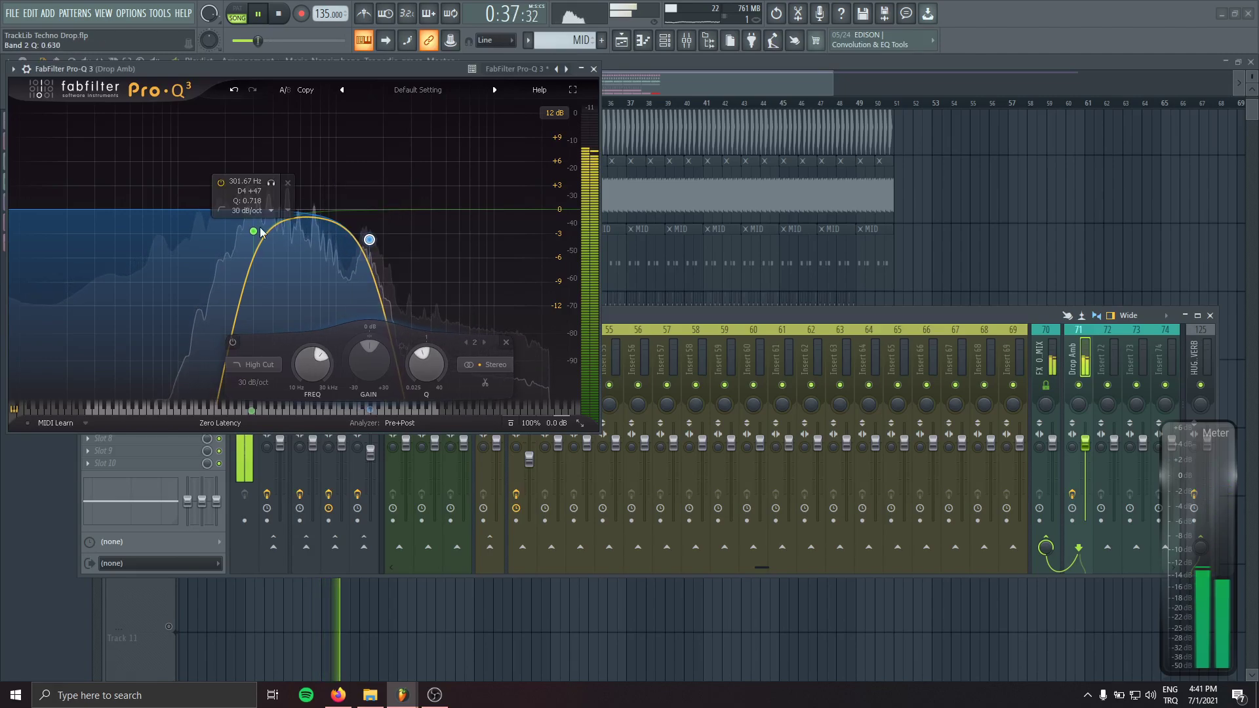
pyautogui.moveTo(253, 231); pyautogui.dragTo(217, 231)
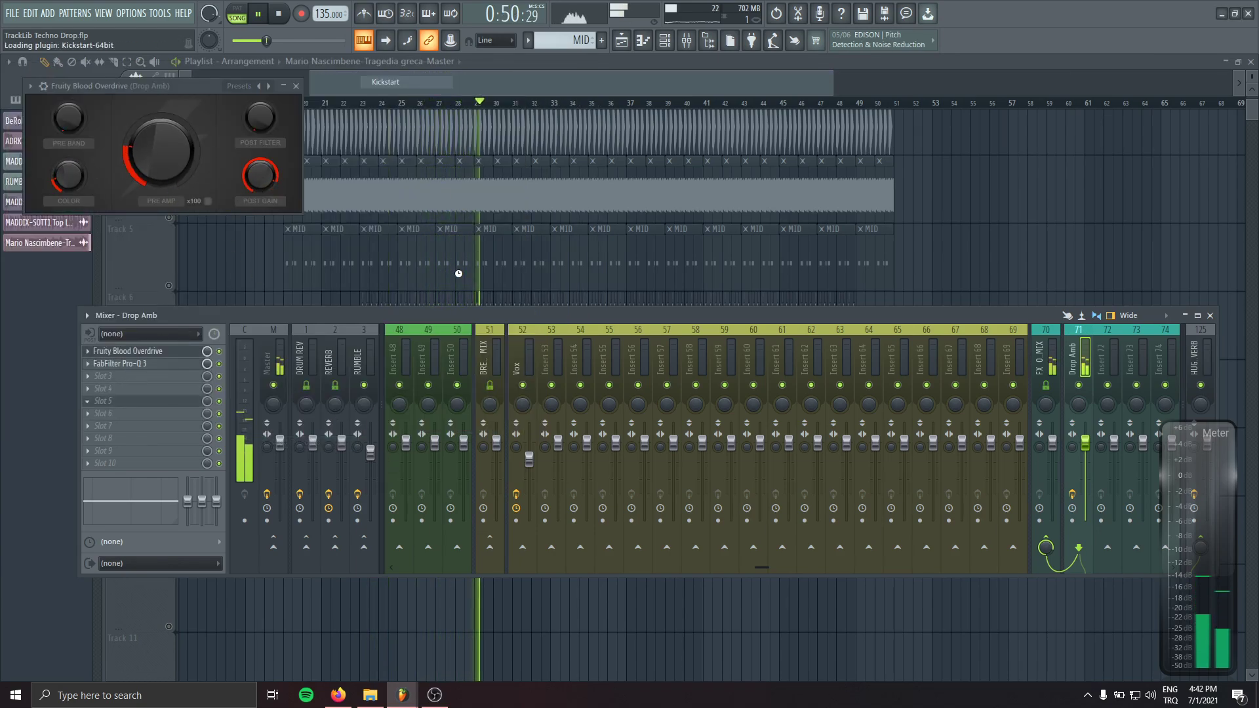
# - Add Kickstart to the Drop Amb insert, set its mix to about 95%, and close it
pyautogui.click(118, 376)
pyautogui.moveTo(214, 148); pyautogui.dragTo(234, 221)
pyautogui.scroll(-1, 198, 360)
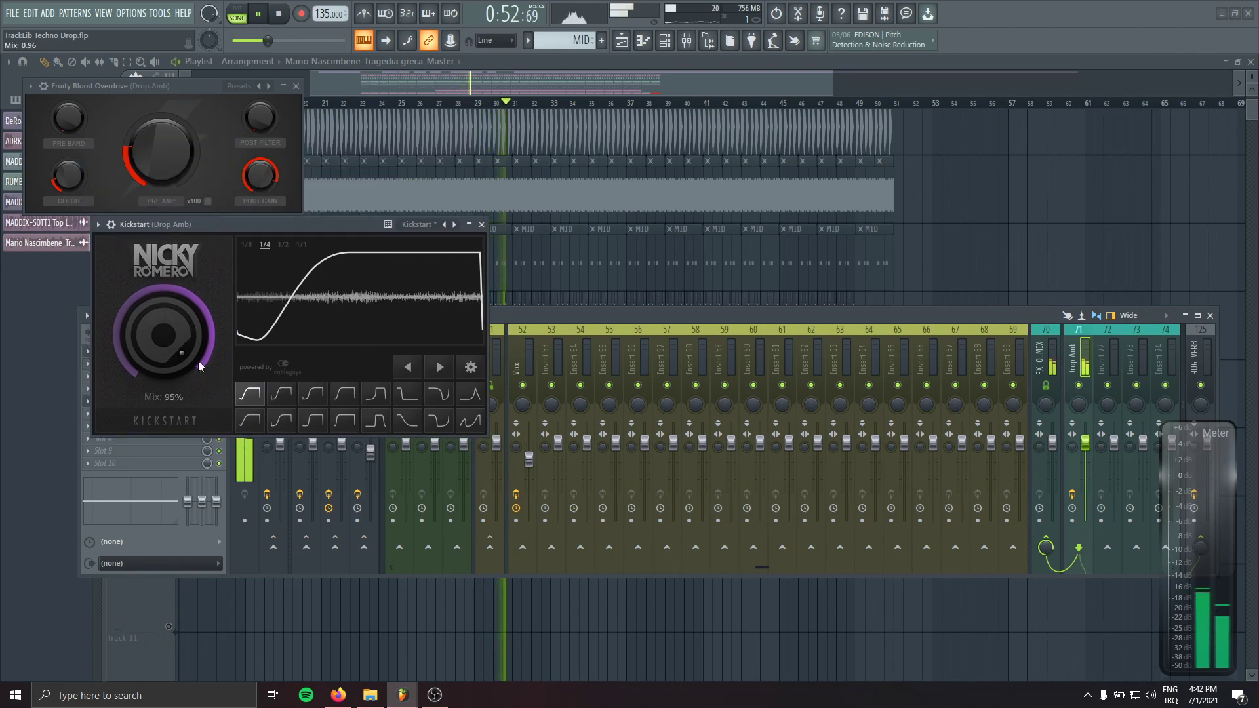
pyautogui.click(483, 225)
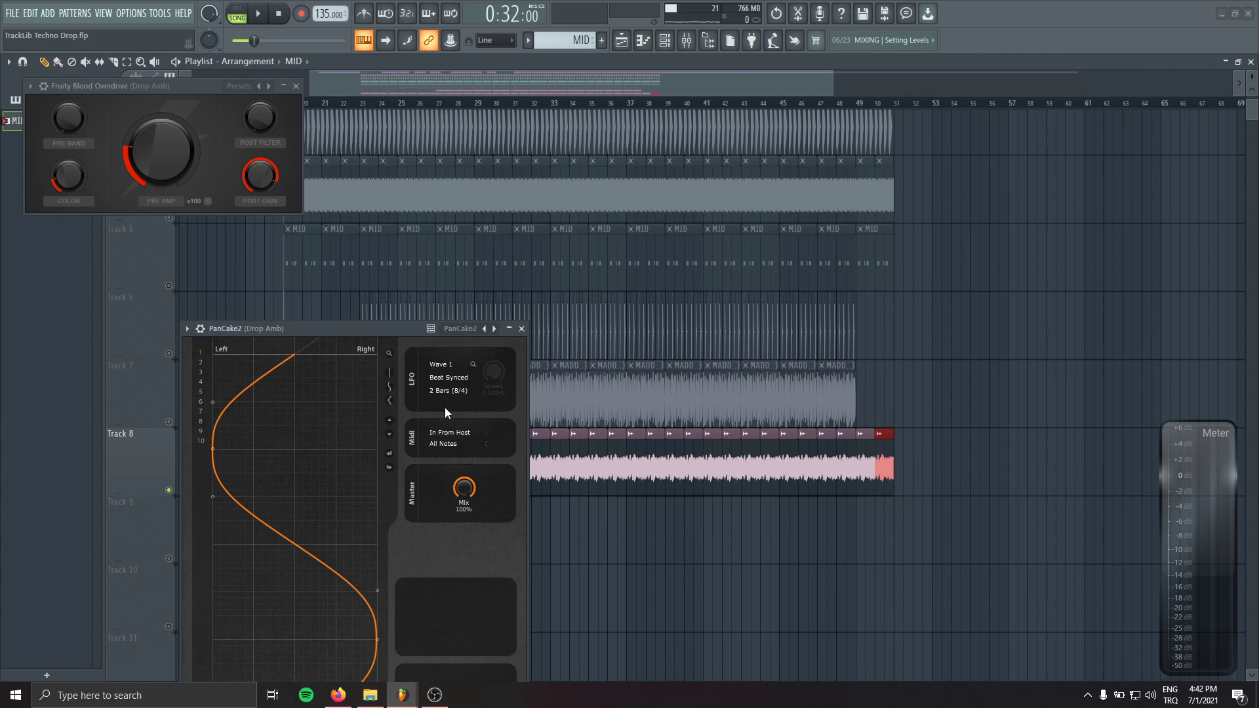
# - Set the Drop Amb PanCake2 LFO rate to 1/4 and its mix to 70% while the sample plays
pyautogui.click(446, 409)
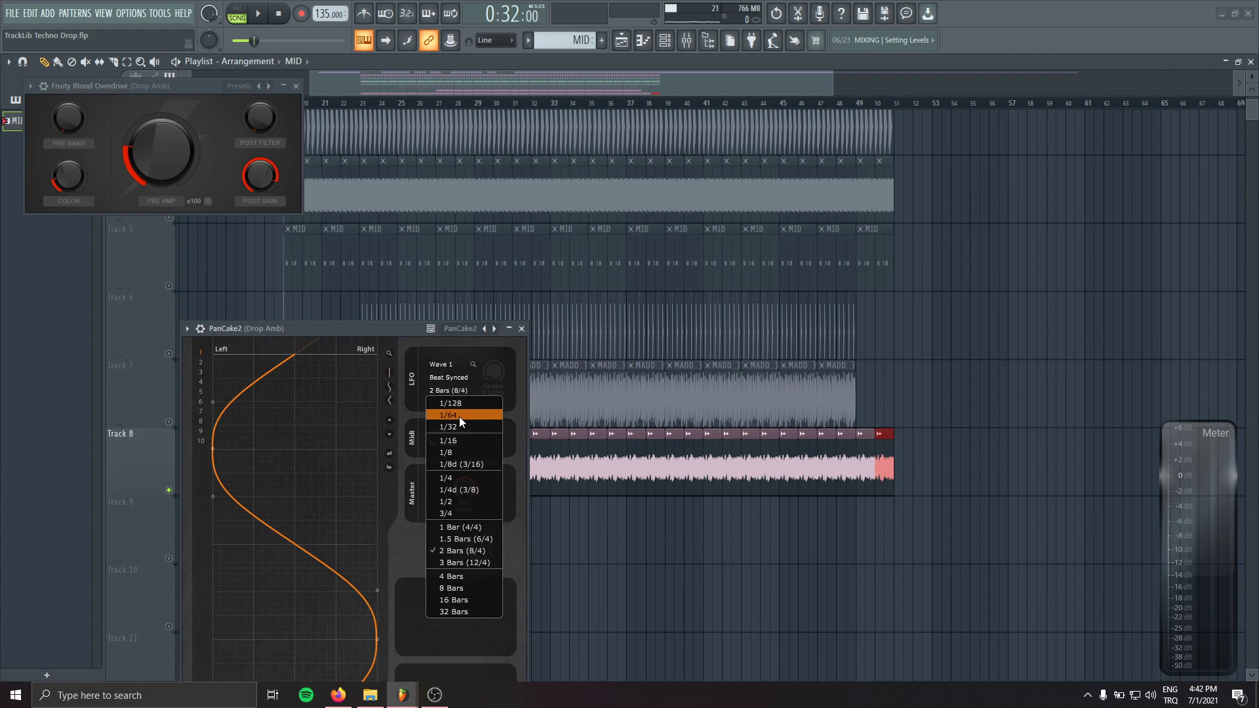
pyautogui.click(462, 477)
pyautogui.moveTo(347, 321); pyautogui.dragTo(347, 312)
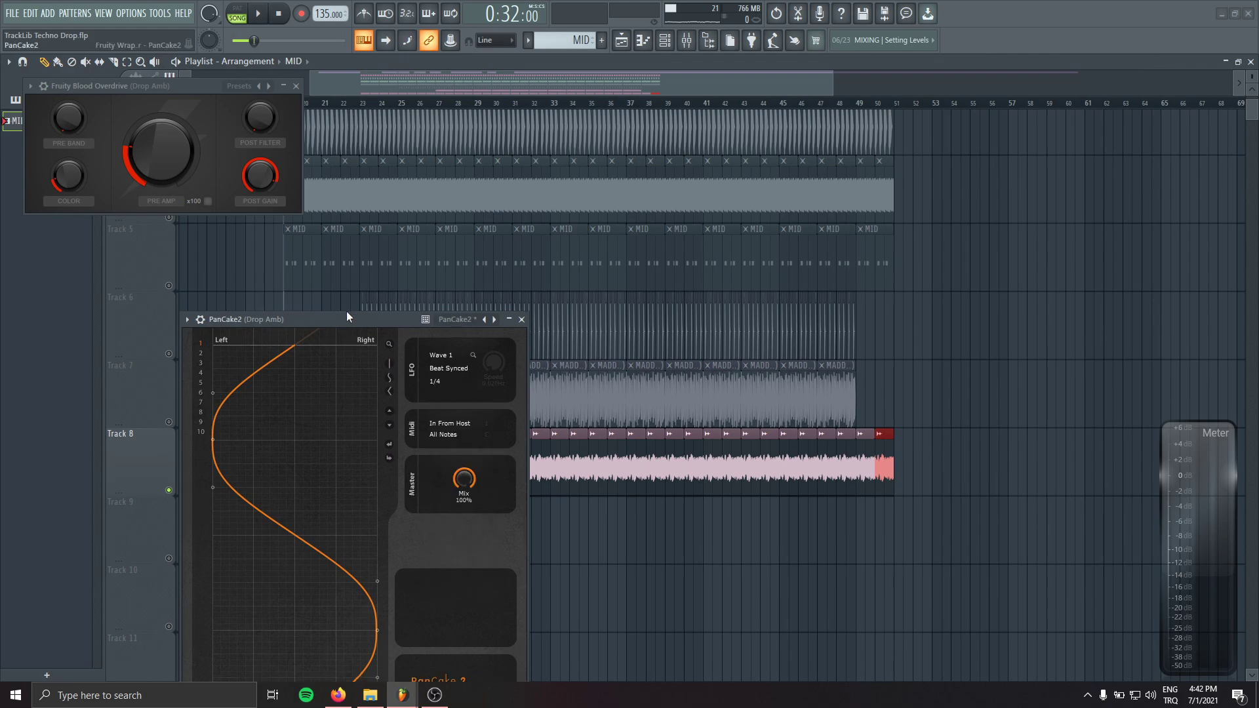
pyautogui.press('space')
pyautogui.moveTo(462, 477); pyautogui.dragTo(462, 525)
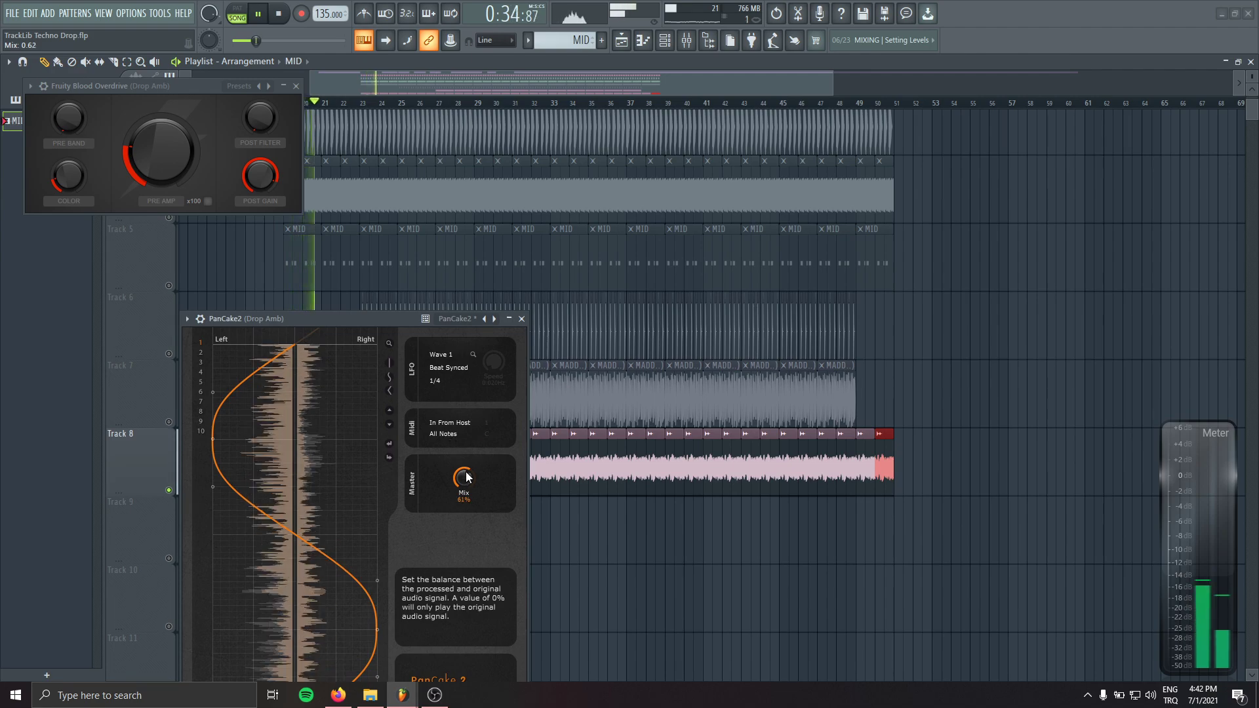
pyautogui.scroll(5, 464, 477)
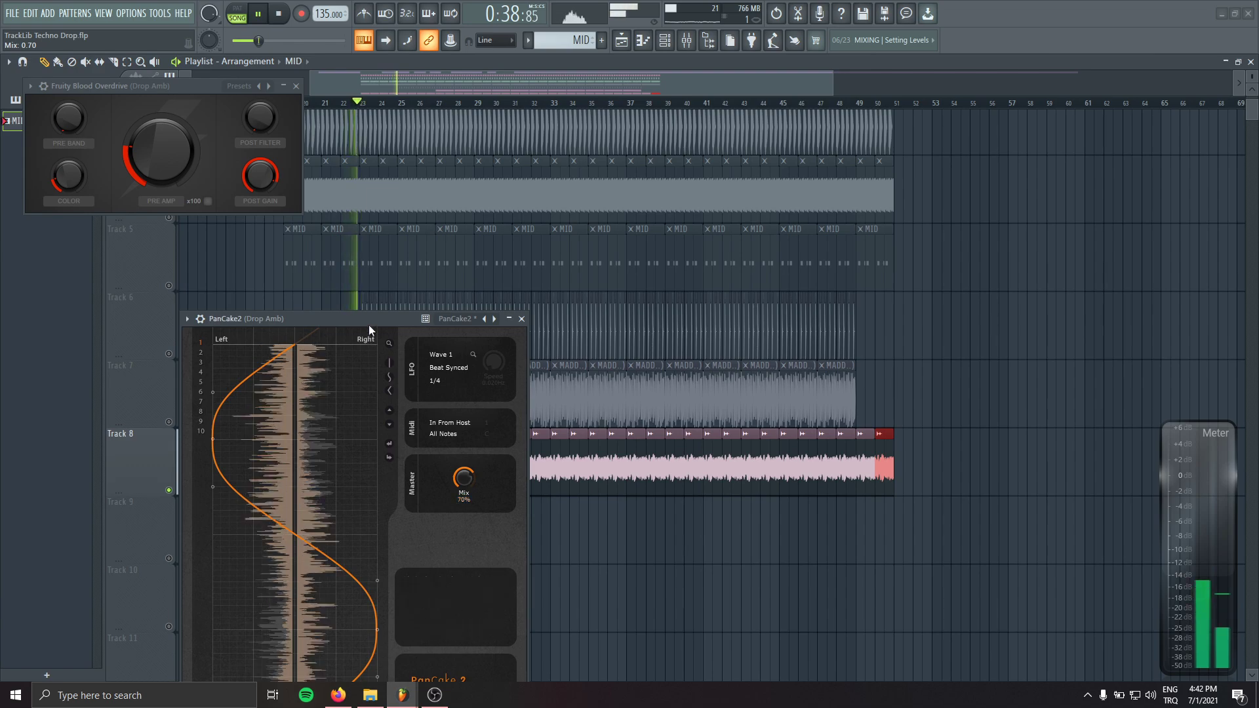
pyautogui.press('space')
# - Add Fruity Reeverb 2 between PanCake2 and FabFilter Pro-Q 3 on the Drop Amb insert, and raise its wet level during playback
pyautogui.press('F9')
pyautogui.moveTo(250, 322); pyautogui.dragTo(395, 318)
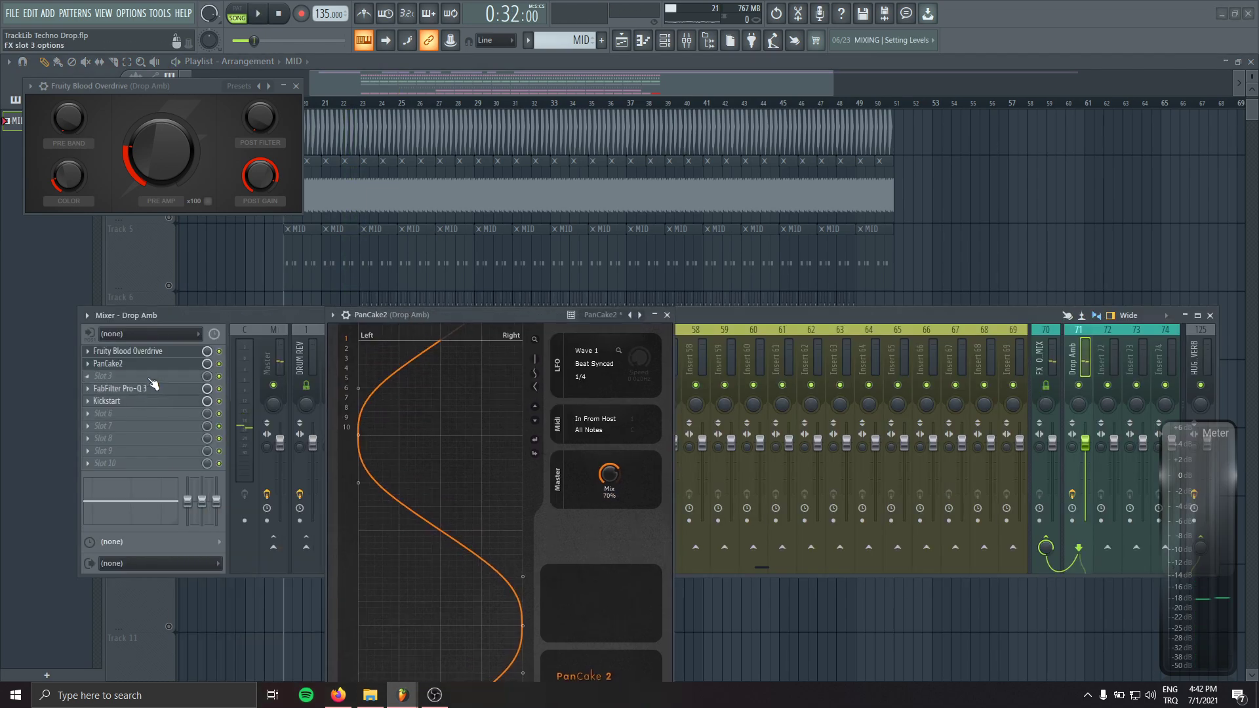
pyautogui.click(154, 384)
pyautogui.click(246, 174)
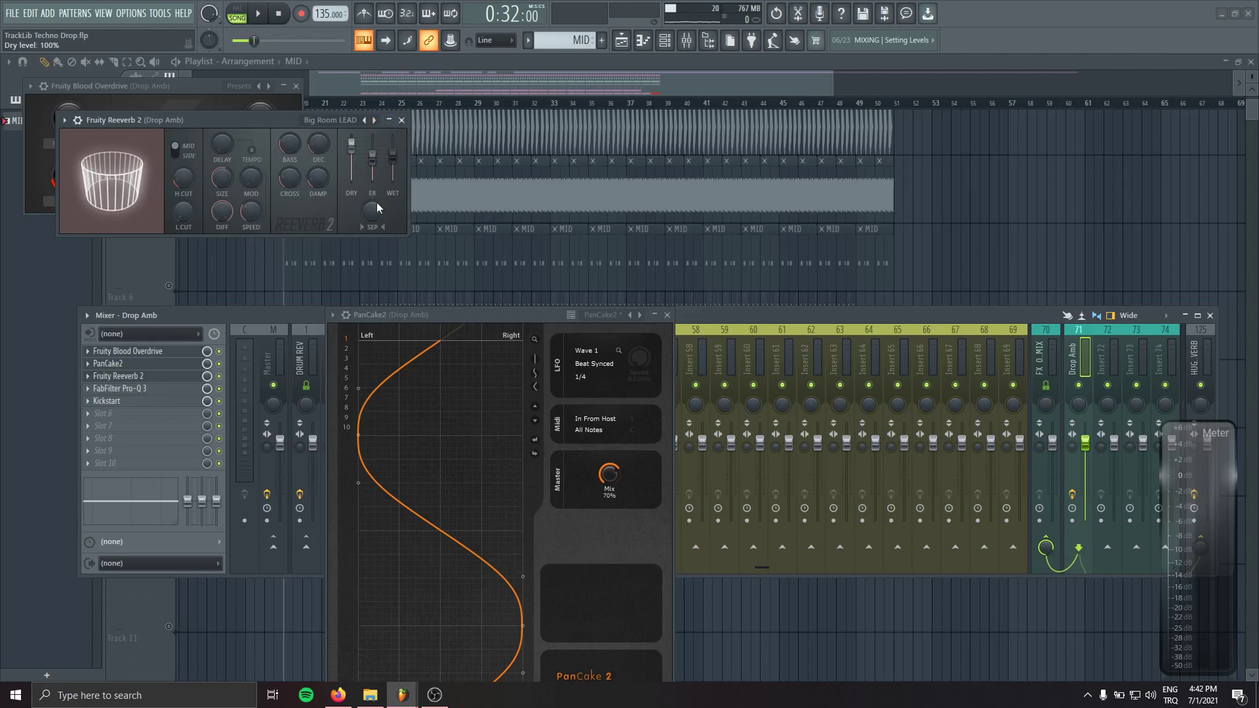
pyautogui.press('space')
pyautogui.moveTo(395, 170)
pyautogui.mouseDown()
pyautogui.moveTo(400, 148)
pyautogui.moveTo(393, 157)
pyautogui.mouseUp()
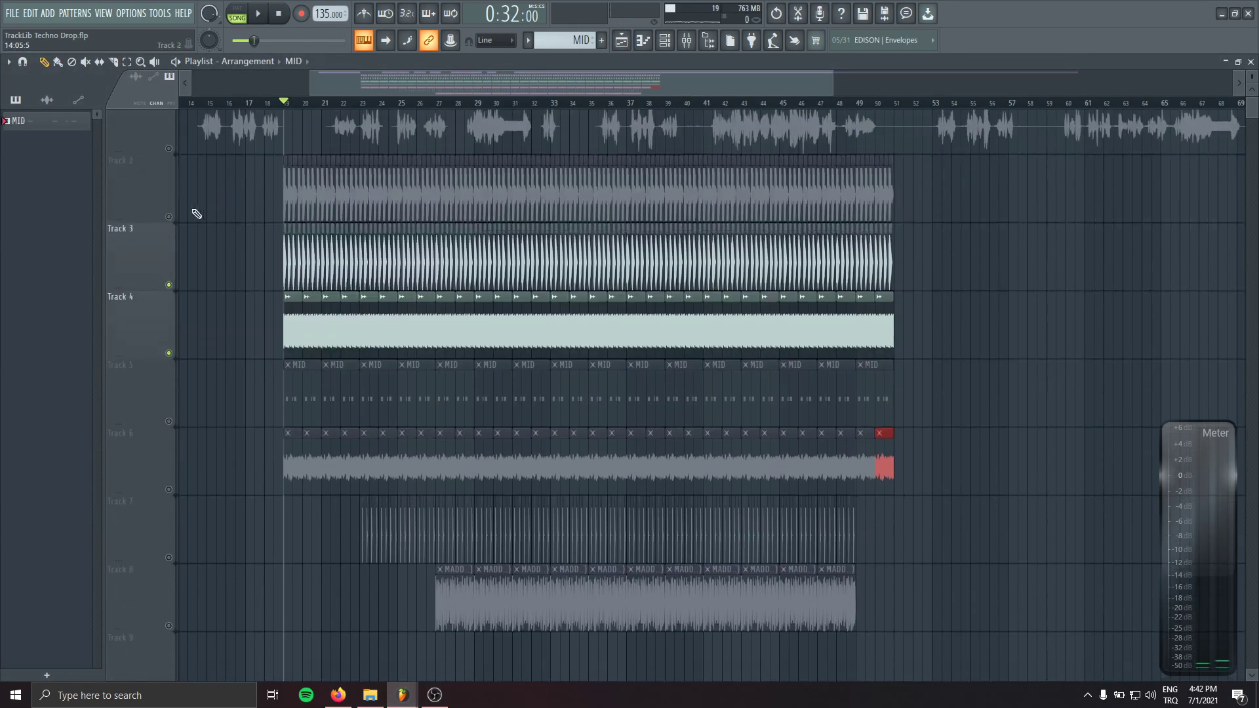
# - Unmute Track 2, Track 5 and the Track 6 ambience while playing the drop from bar 19
pyautogui.click(169, 218)
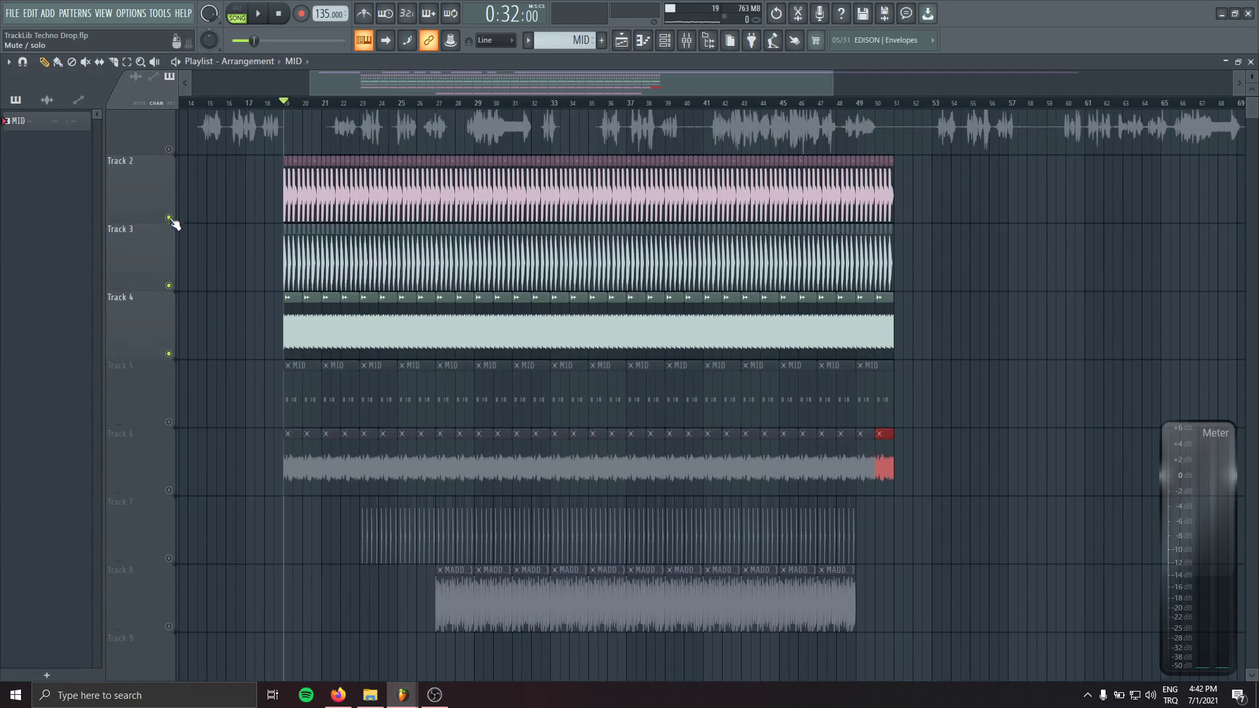
pyautogui.click(169, 422)
pyautogui.press('space')
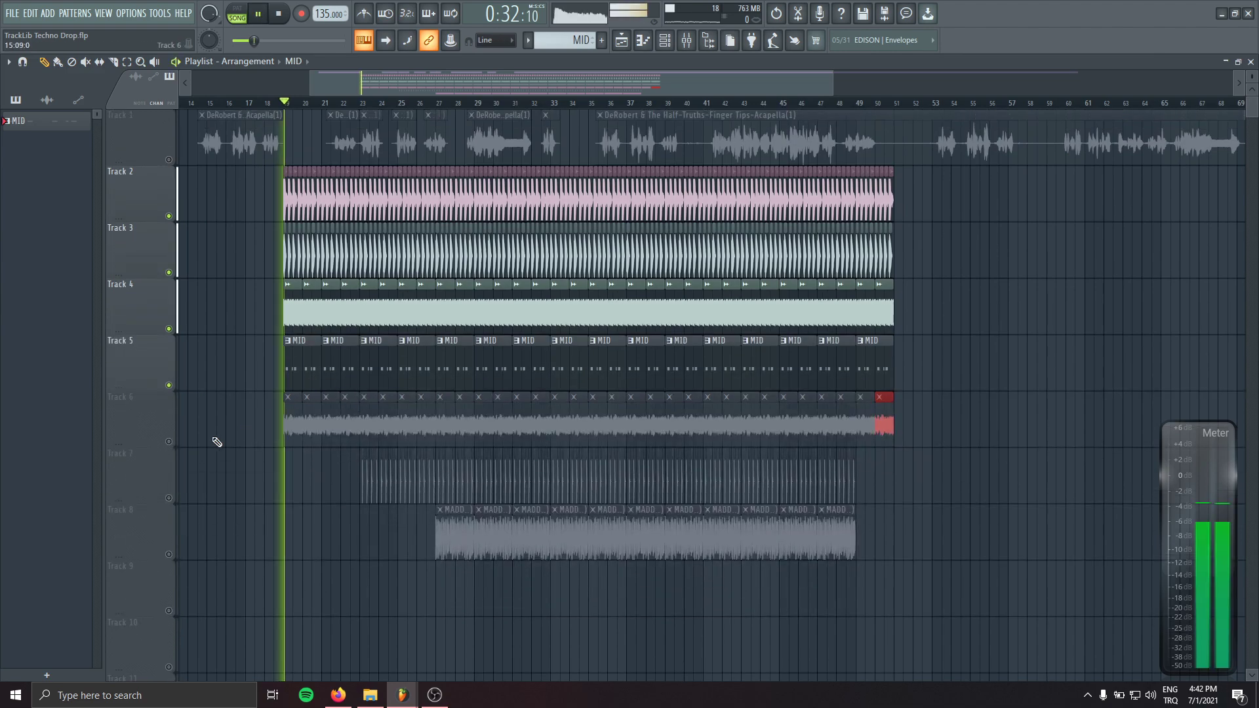
pyautogui.click(170, 443)
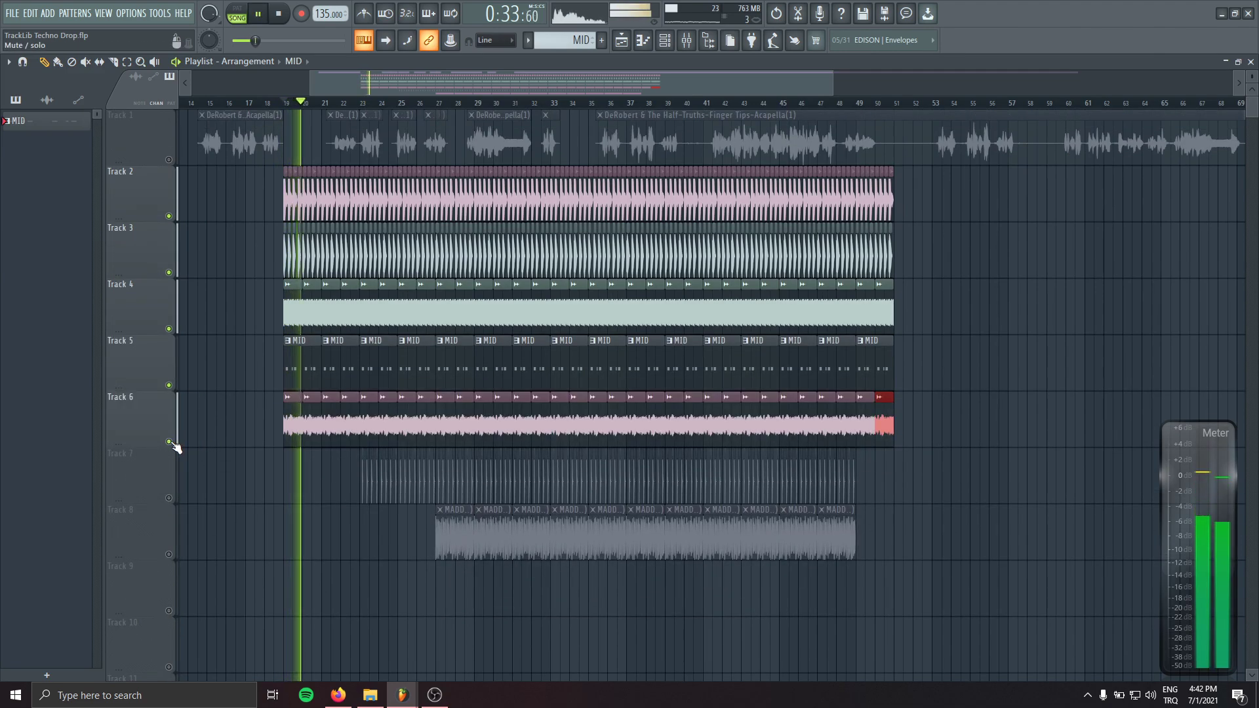
# - Lower the Drop Amb insert's mixer volume to about -13.2 dB to balance the Tragedia greca ambience
pyautogui.doubleClick(549, 428)
pyautogui.click(686, 41)
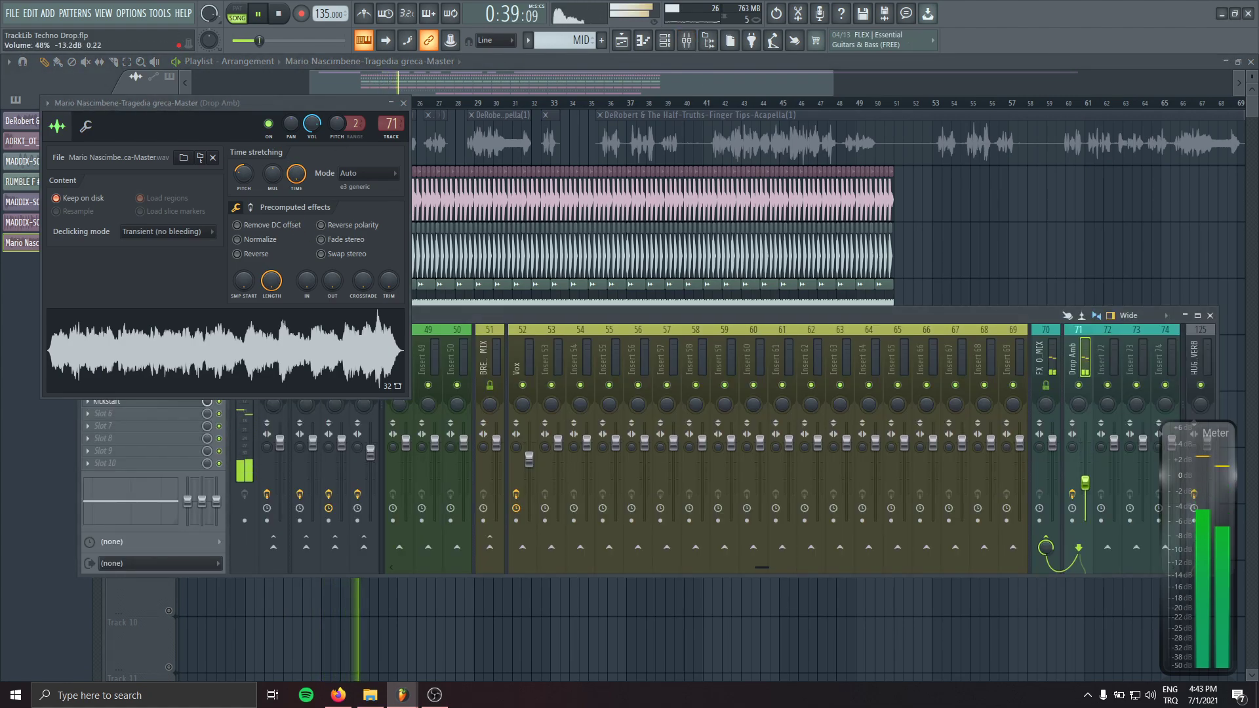
pyautogui.press('F9')
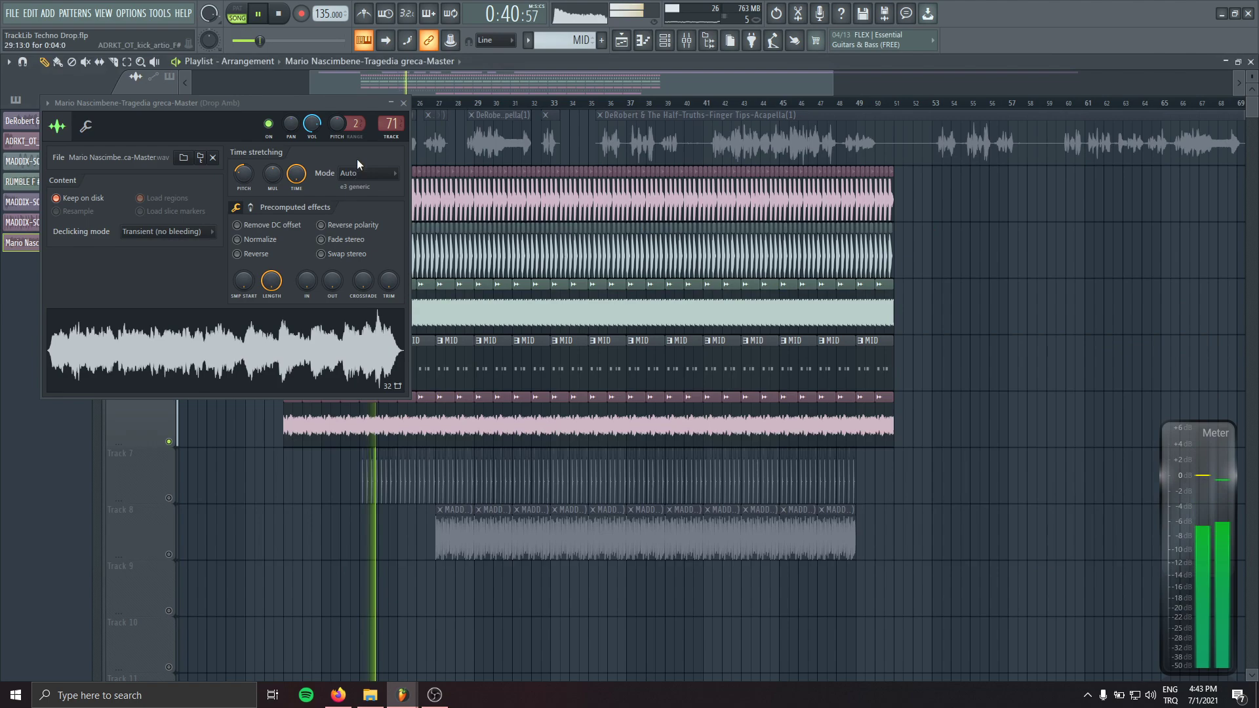
# - Unmute all playlist tracks and play through the full drop with the acapella
pyautogui.rightClick(169, 443)
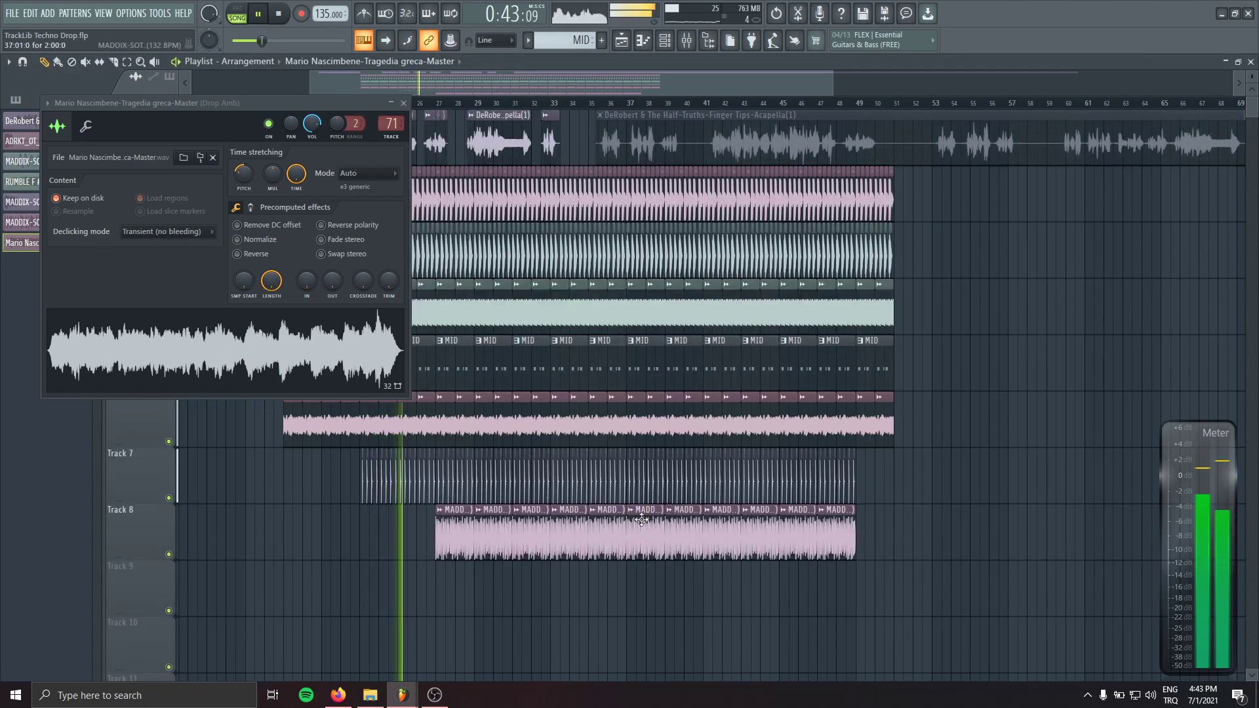
pyautogui.press('F12')
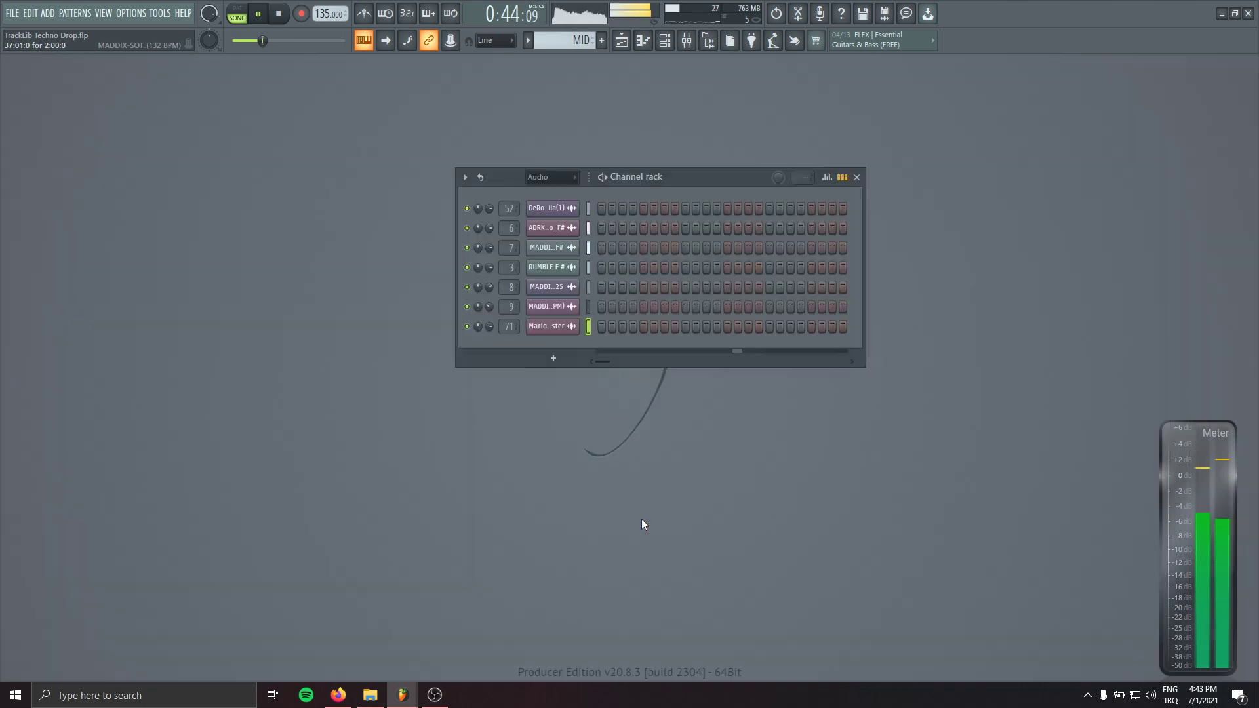
pyautogui.click(609, 40)
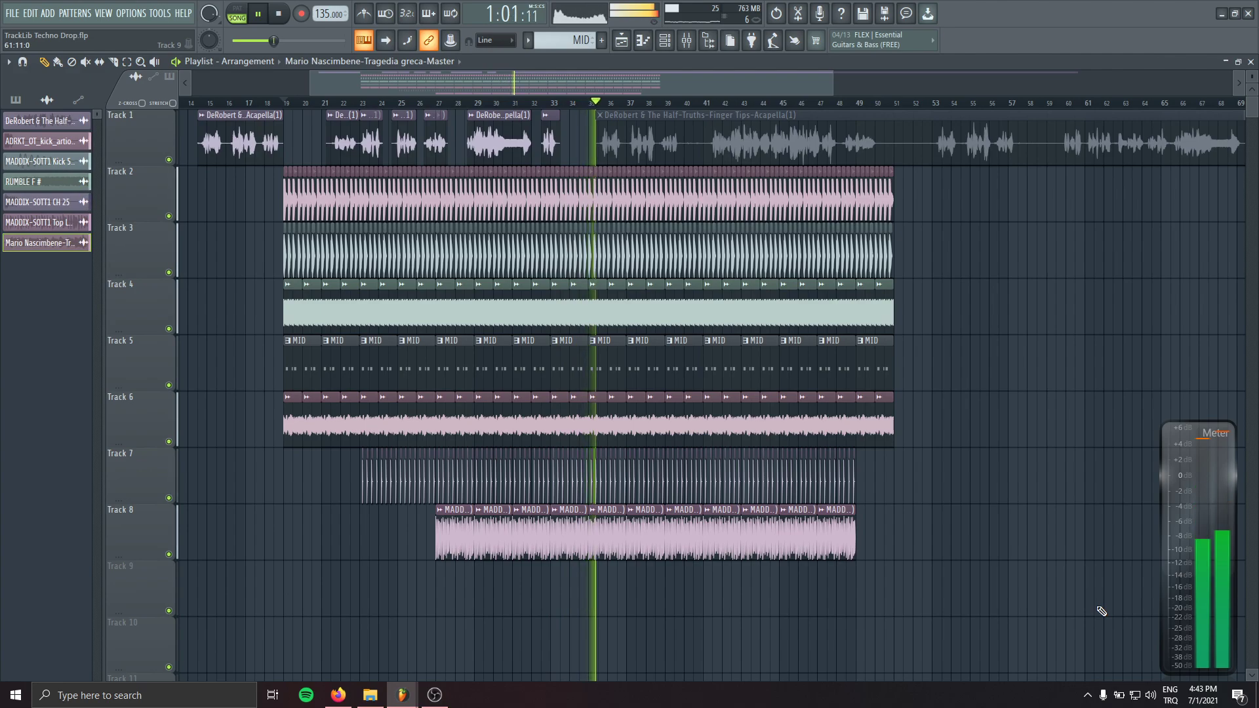
pyautogui.press('space')
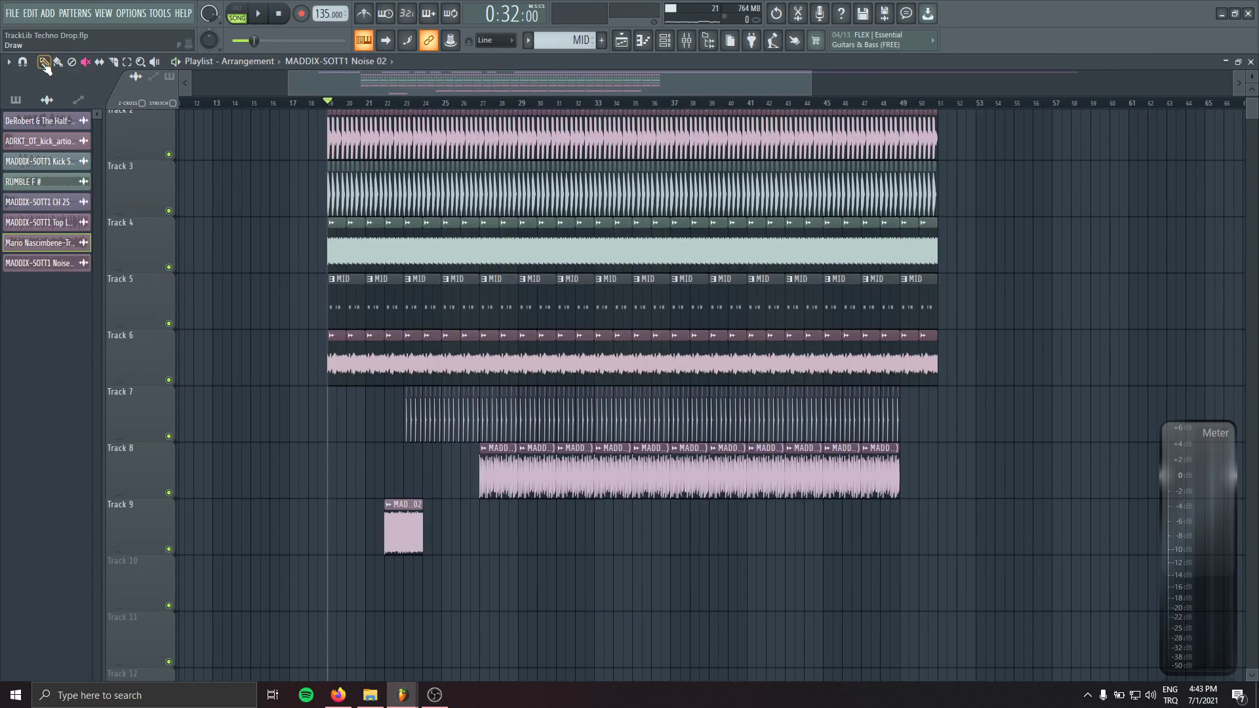
# - Move the MADDIX-SOTT1 Noise 02 clip to bar 19 on Track 9 and audition it with its channel settings
pyautogui.moveTo(392, 522); pyautogui.dragTo(440, 439)
pyautogui.scroll(4, 354, 517)
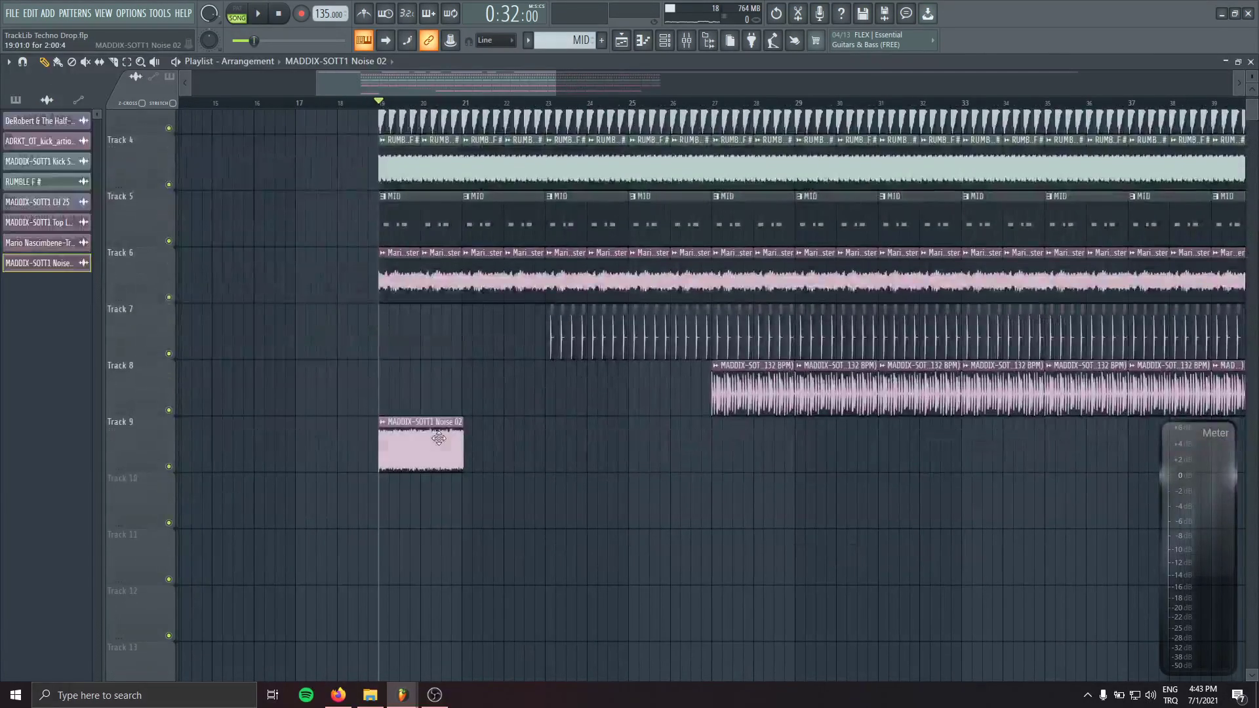
pyautogui.doubleClick(439, 438)
pyautogui.press('space')
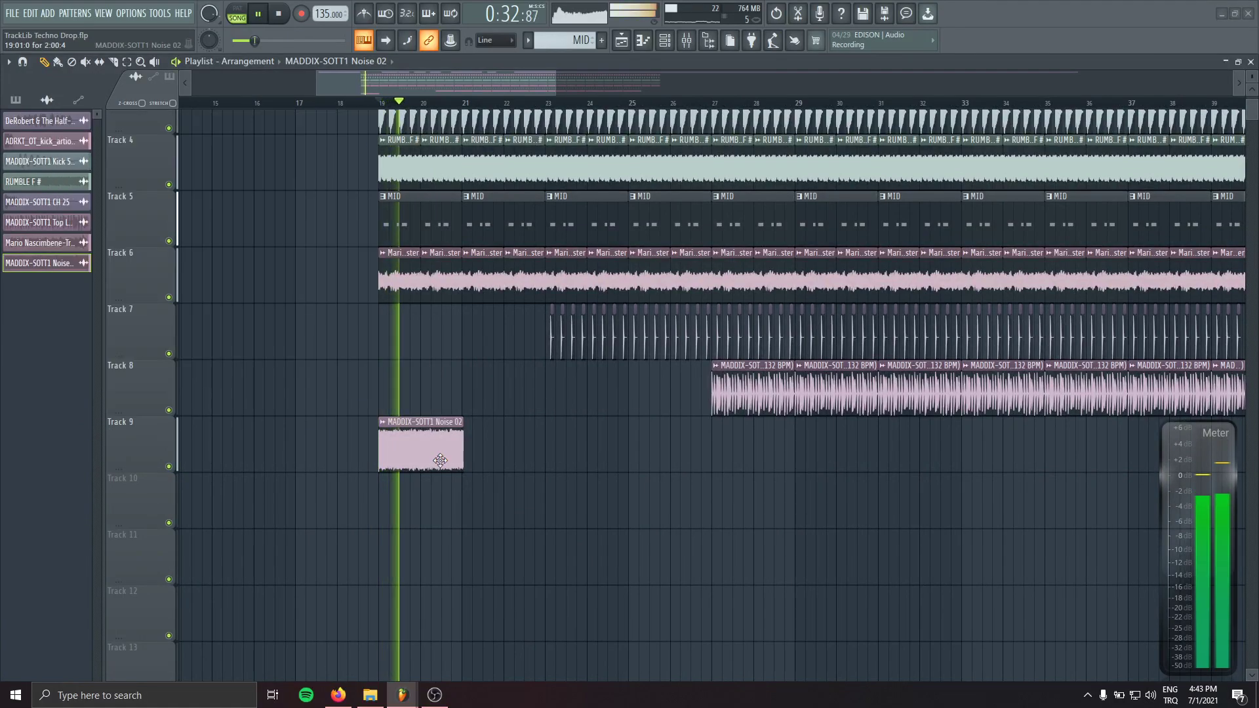
pyautogui.press('space')
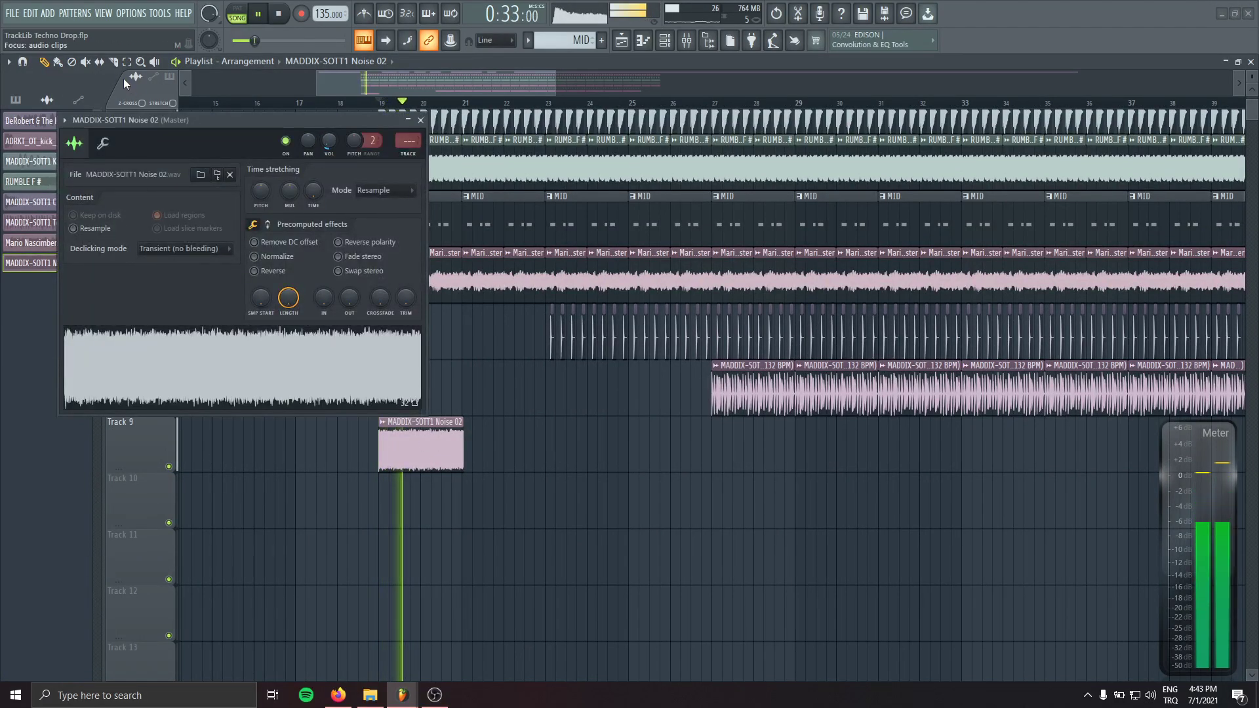
pyautogui.click(421, 119)
# - Trim the Noise 02 clip to end at bar 21, duplicate it to bar 27 on Track 9, and play the result
pyautogui.scroll(3, 467, 492)
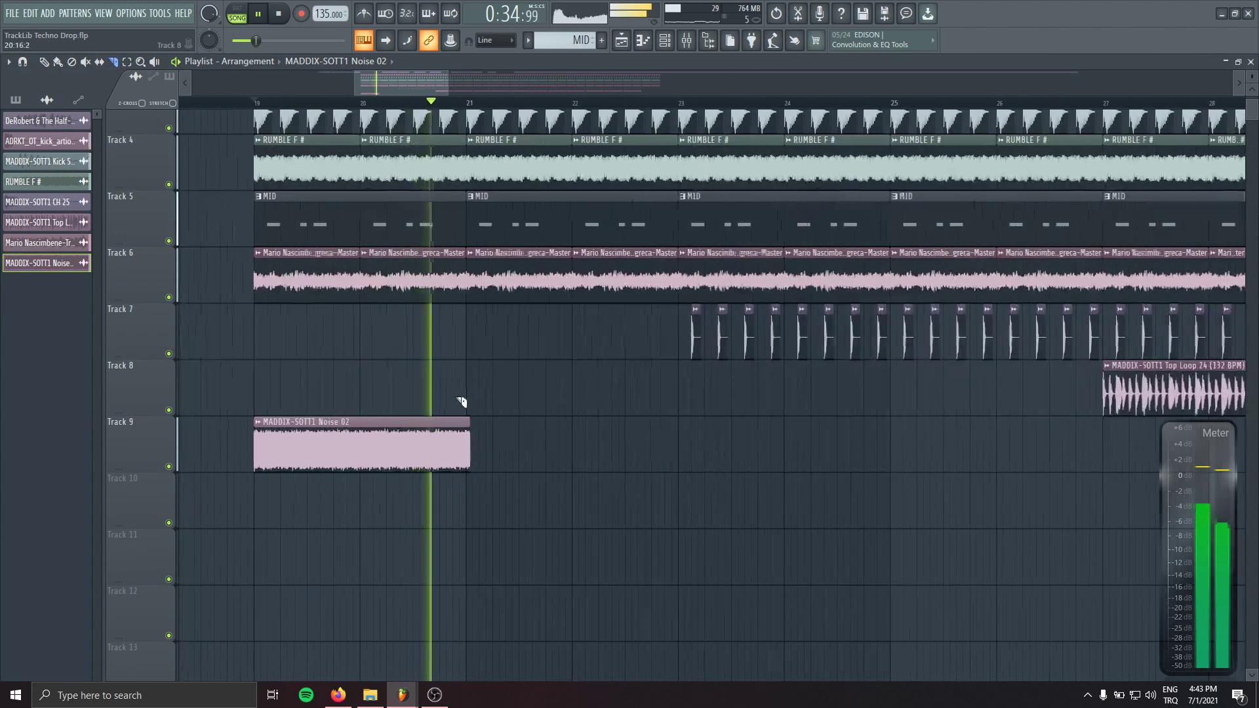
pyautogui.moveTo(470, 490); pyautogui.dragTo(470, 491)
pyautogui.press('space')
pyautogui.scroll(-3, 394, 455)
pyautogui.moveTo(371, 454); pyautogui.dragTo(854, 453)
pyautogui.scroll(-5, 773, 457)
pyautogui.press('space')
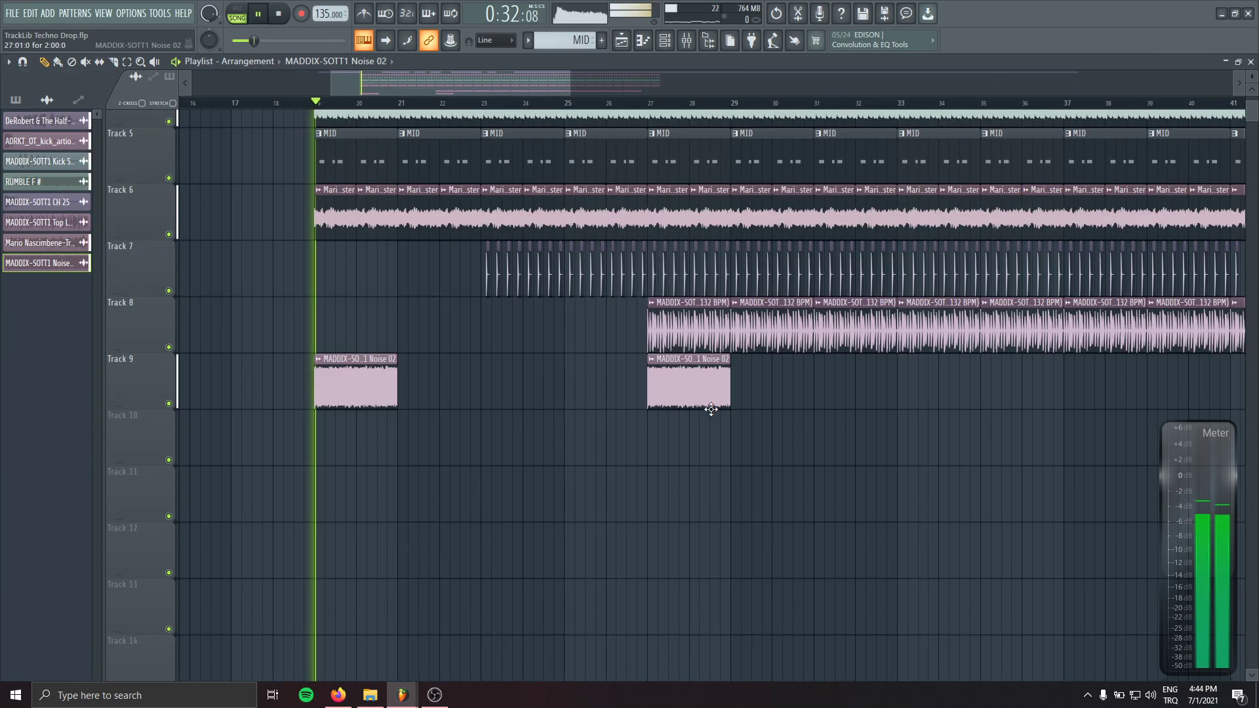
pyautogui.scroll(-1, 607, 475)
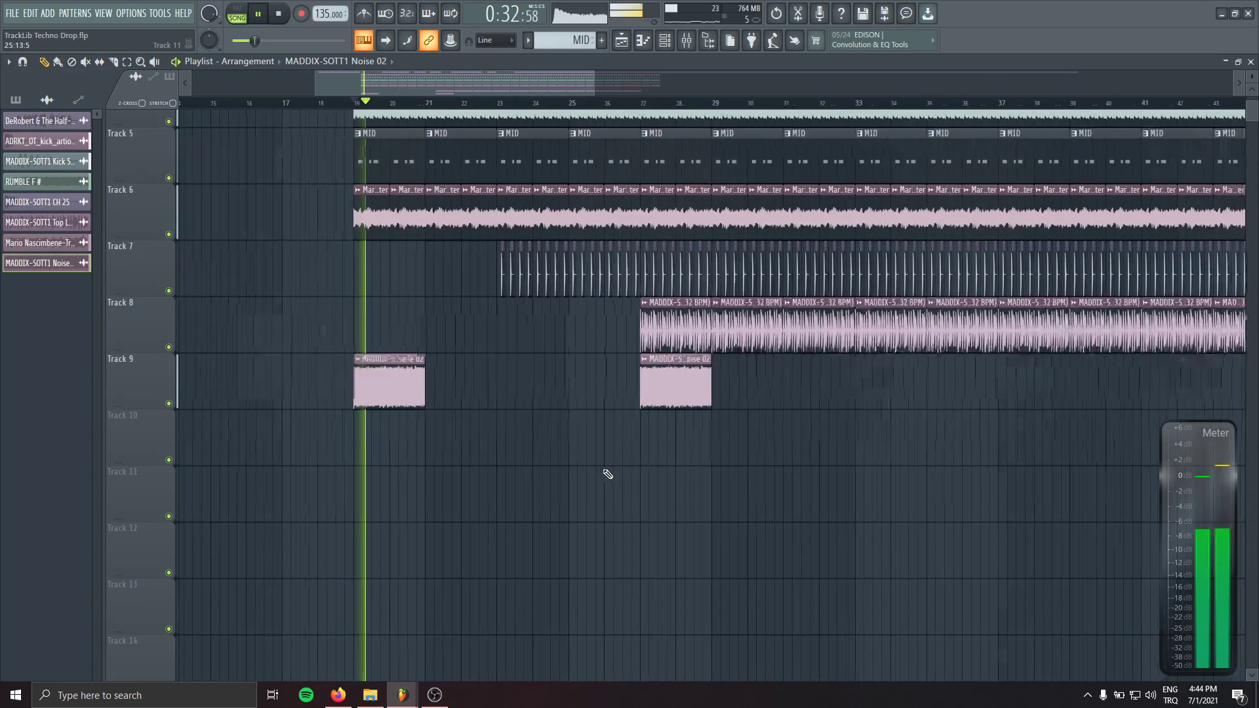
pyautogui.hscroll(2, 584, 476)
pyautogui.press('space')
# - Shift the whole arrangement two bars later so the drop starts at bar 21, and clear the selection
pyautogui.hotkey('ctrl', 'a')
pyautogui.moveTo(335, 384); pyautogui.dragTo(407, 387)
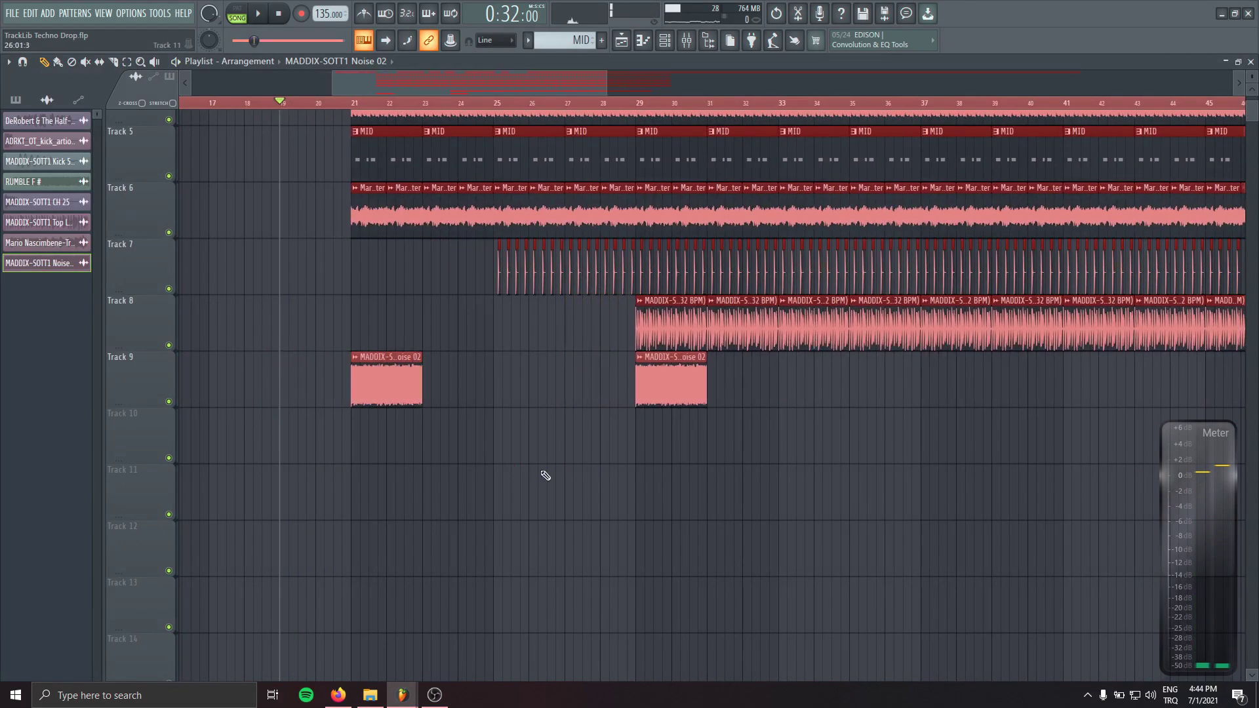
pyautogui.click(543, 474)
pyautogui.rightClick(546, 475)
# - Place Noise 02 clips at bars 37 and 45 on Track 9 during playback, and delete the stray copies
pyautogui.press('space')
pyautogui.hscroll(3, 543, 475)
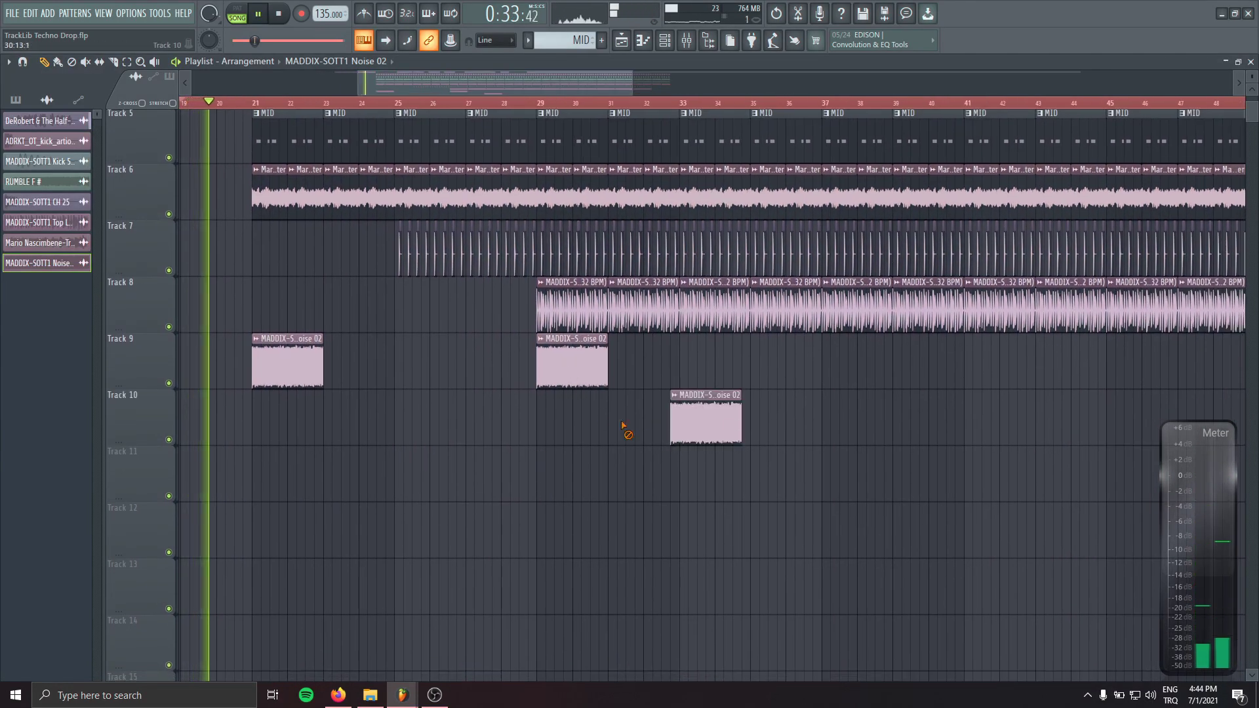
pyautogui.moveTo(892, 367); pyautogui.dragTo(748, 355)
pyautogui.scroll(-3, 662, 421)
pyautogui.click(742, 354)
pyautogui.click(727, 438)
pyautogui.rightClick(728, 438)
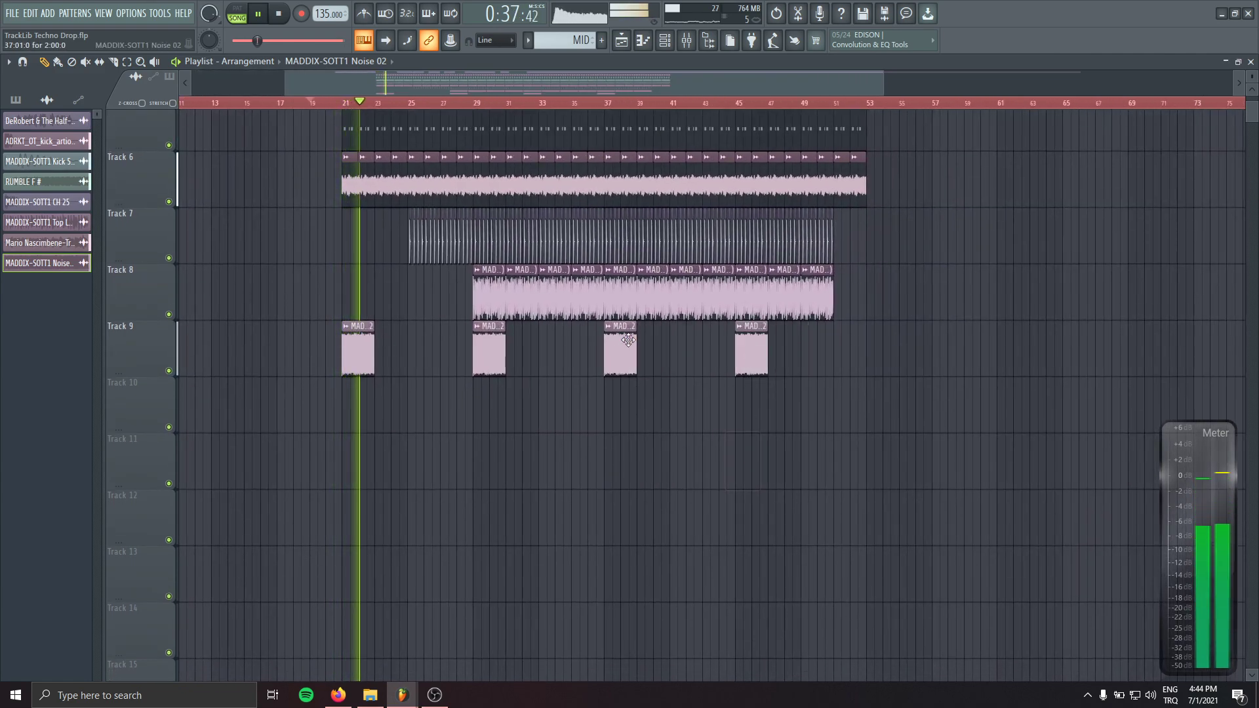
# - Route the Noise 02 channel to mixer insert 72, name it Exhaust, and load FabFilter Pro-Q 3 on it
pyautogui.doubleClick(626, 340)
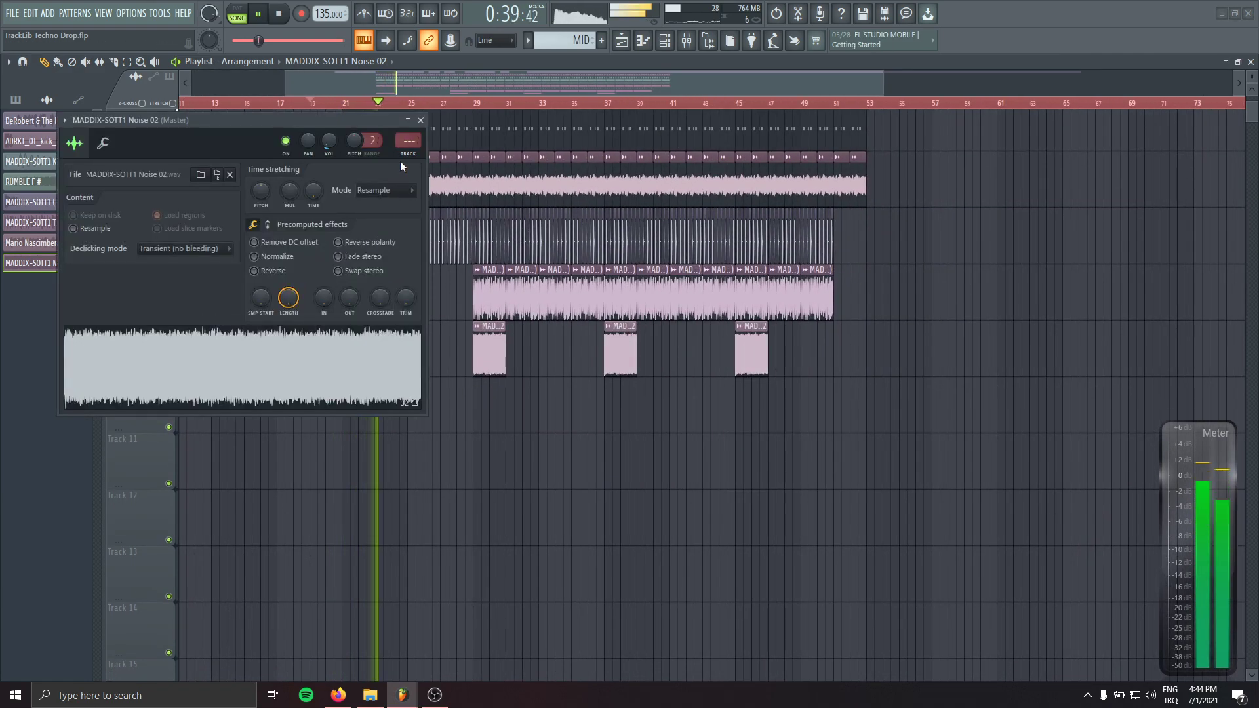
pyautogui.press('space')
pyautogui.press('F9')
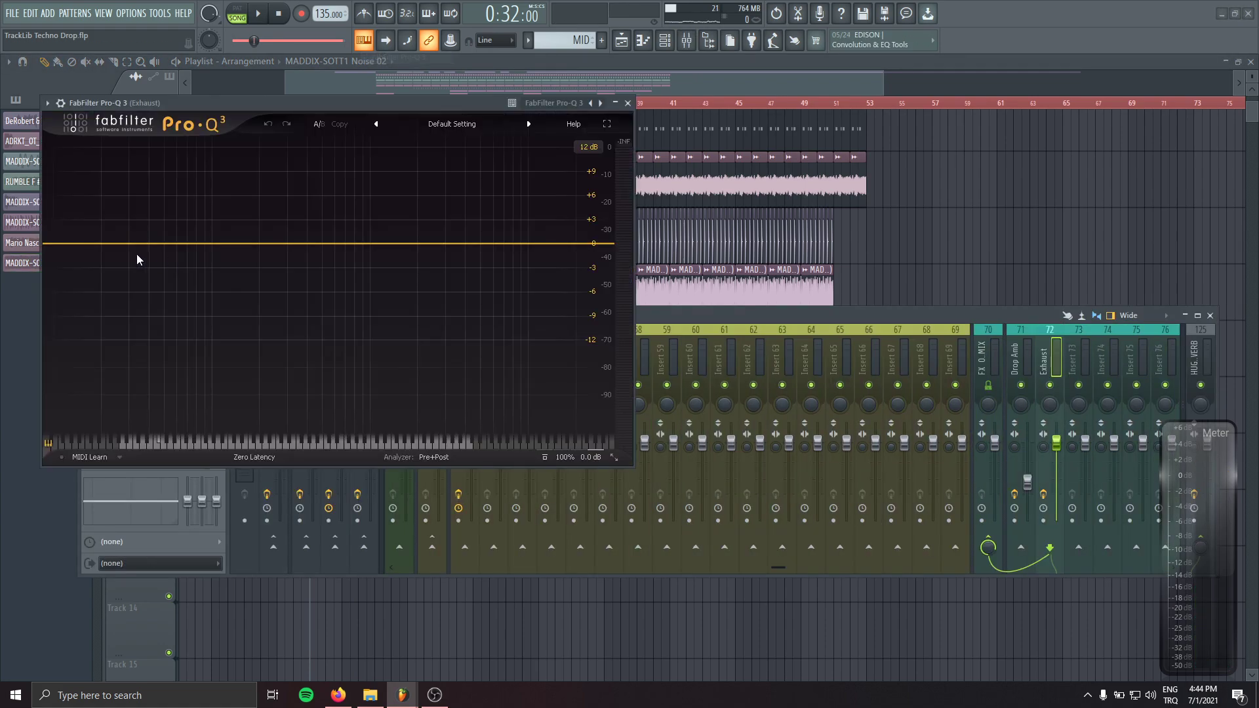
# - Shape the Exhaust insert in FabFilter Pro-Q 3 during playback, cutting the low end and reducing the extreme highs
pyautogui.moveTo(138, 258); pyautogui.dragTo(341, 278)
pyautogui.press('space')
pyautogui.moveTo(376, 100); pyautogui.dragTo(361, 207)
pyautogui.press('F9')
pyautogui.moveTo(365, 386); pyautogui.dragTo(395, 386)
pyautogui.click(590, 388)
pyautogui.moveTo(590, 388); pyautogui.dragTo(587, 419)
pyautogui.click(642, 208)
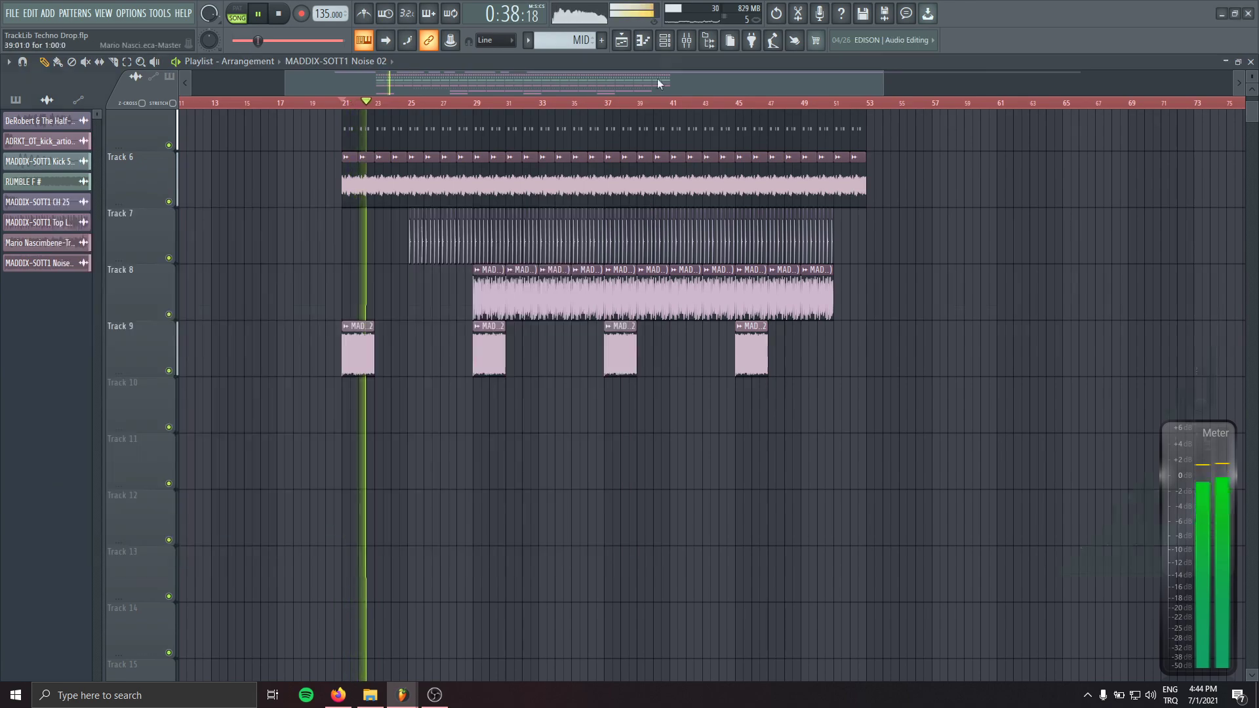
# - Try sending the Exhaust insert to DRUM REV at about 30% while playing the drop
pyautogui.click(685, 40)
pyautogui.press('space')
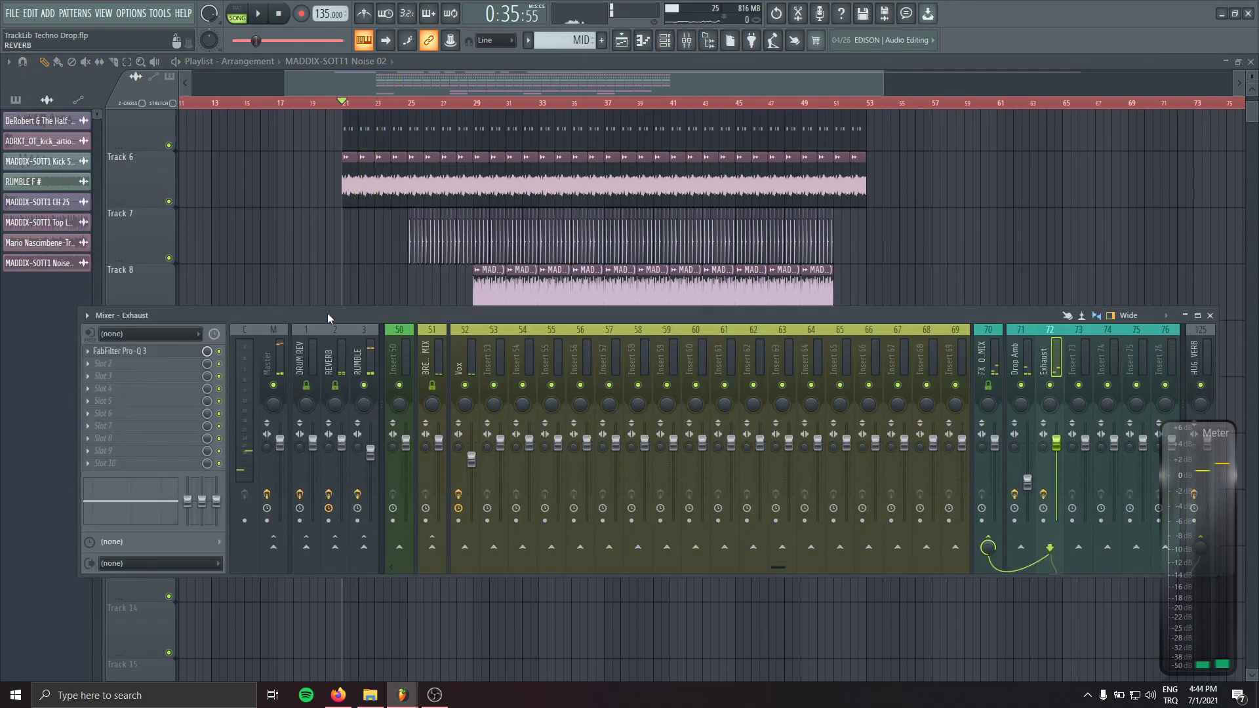
pyautogui.click(308, 548)
pyautogui.press('space')
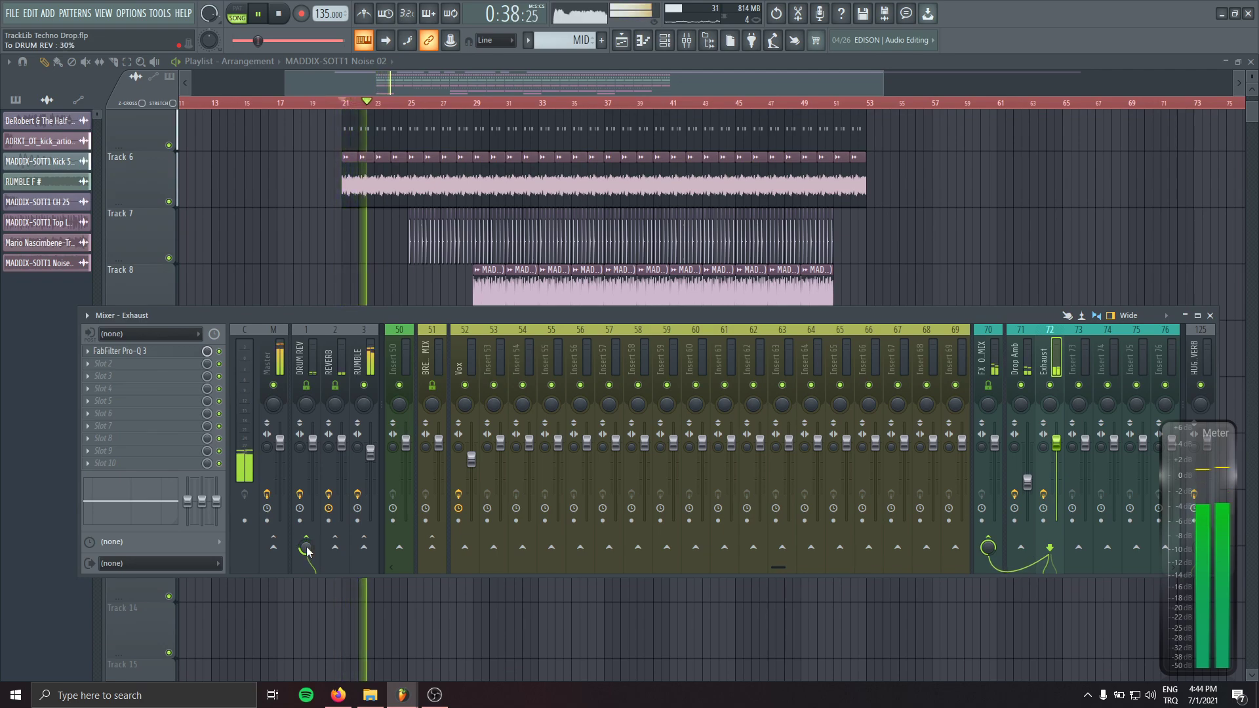
pyautogui.press('space')
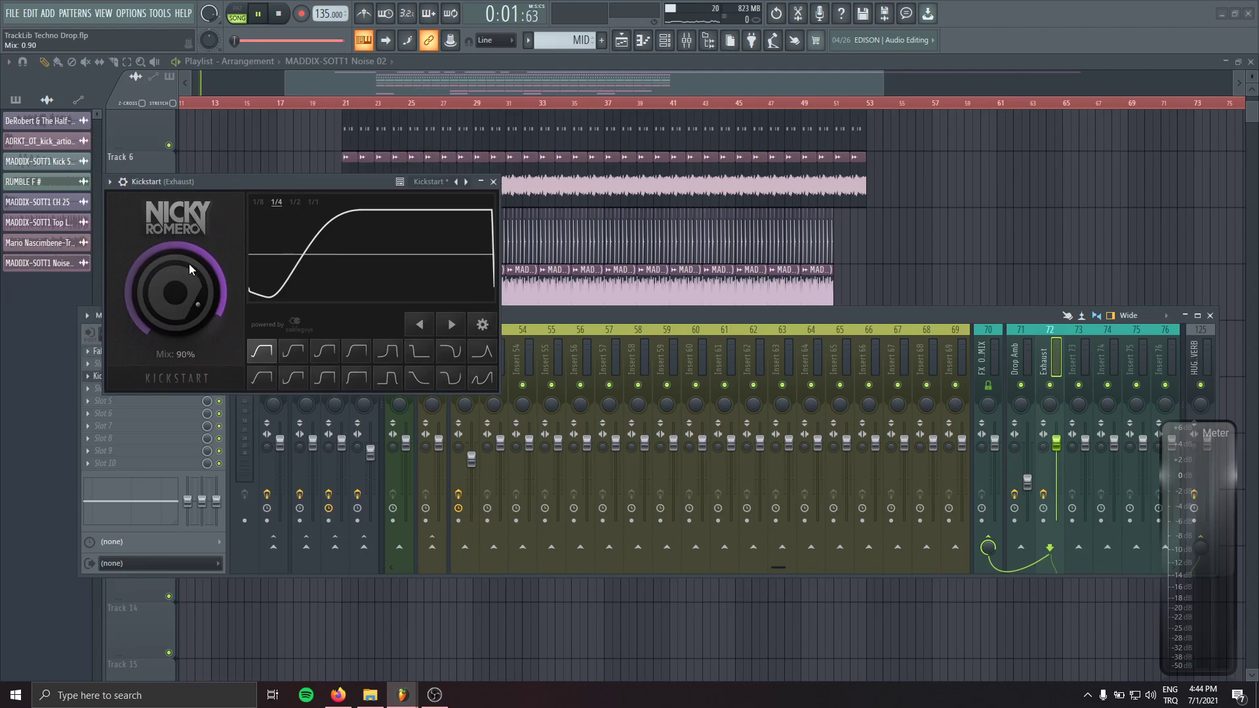
# - Add Kickstart to the Exhaust insert's third slot, set its mix to about 72% during playback, and close the open windows
pyautogui.moveTo(227, 182); pyautogui.dragTo(431, 306)
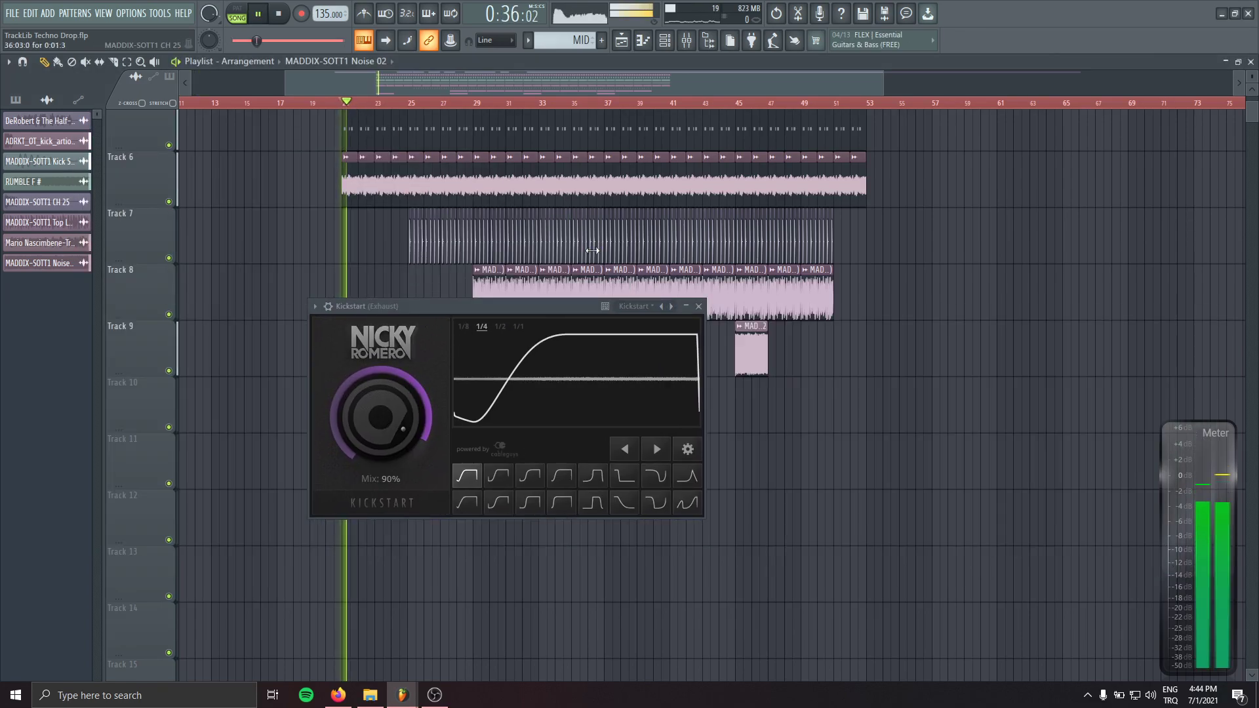
pyautogui.click(699, 307)
pyautogui.click(163, 379)
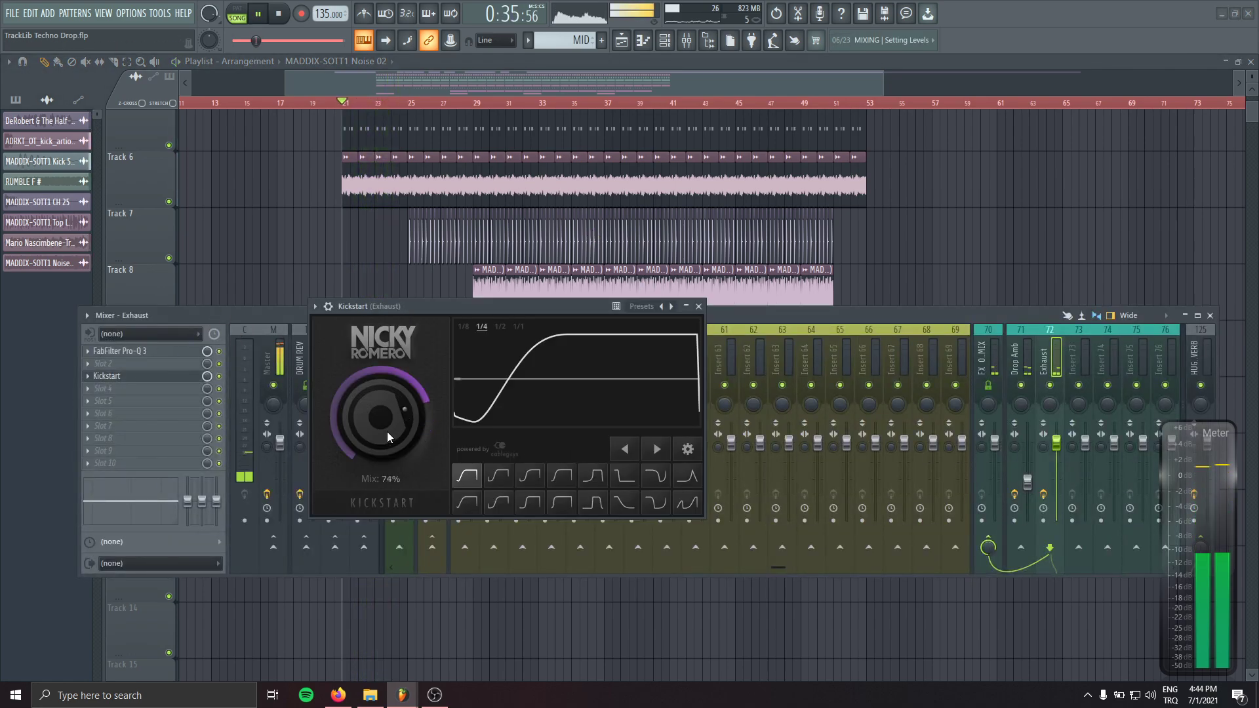
pyautogui.moveTo(387, 431); pyautogui.dragTo(388, 434)
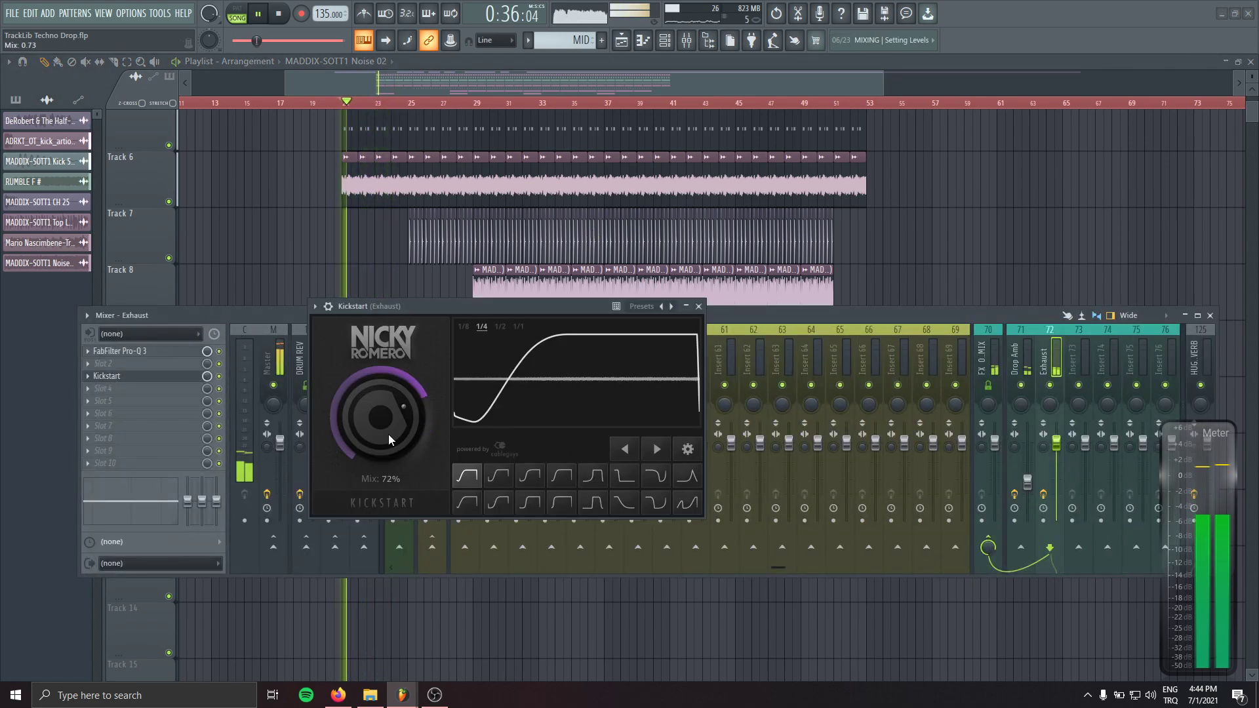
pyautogui.press('F12')
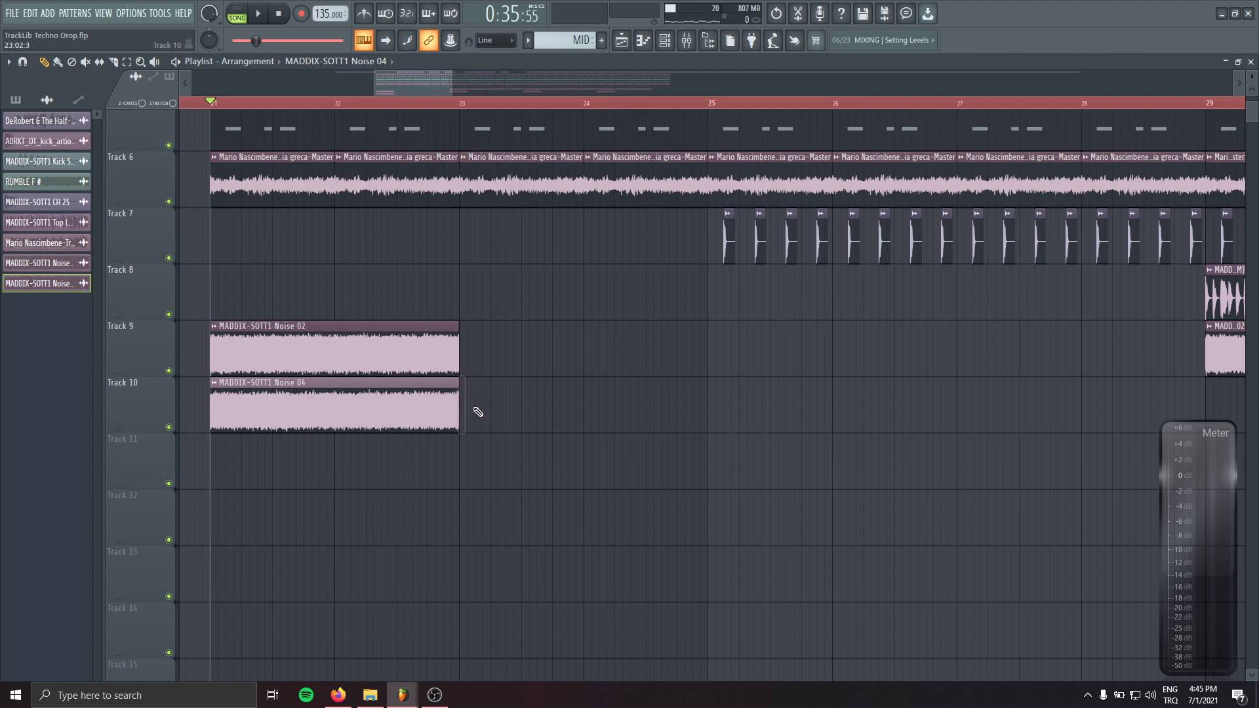
# - Duplicate the Noise 04 clip end to end along Track 10 so it fills the drop up to bar 53
pyautogui.scroll(-6, 378, 407)
pyautogui.moveTo(477, 411); pyautogui.dragTo(333, 425)
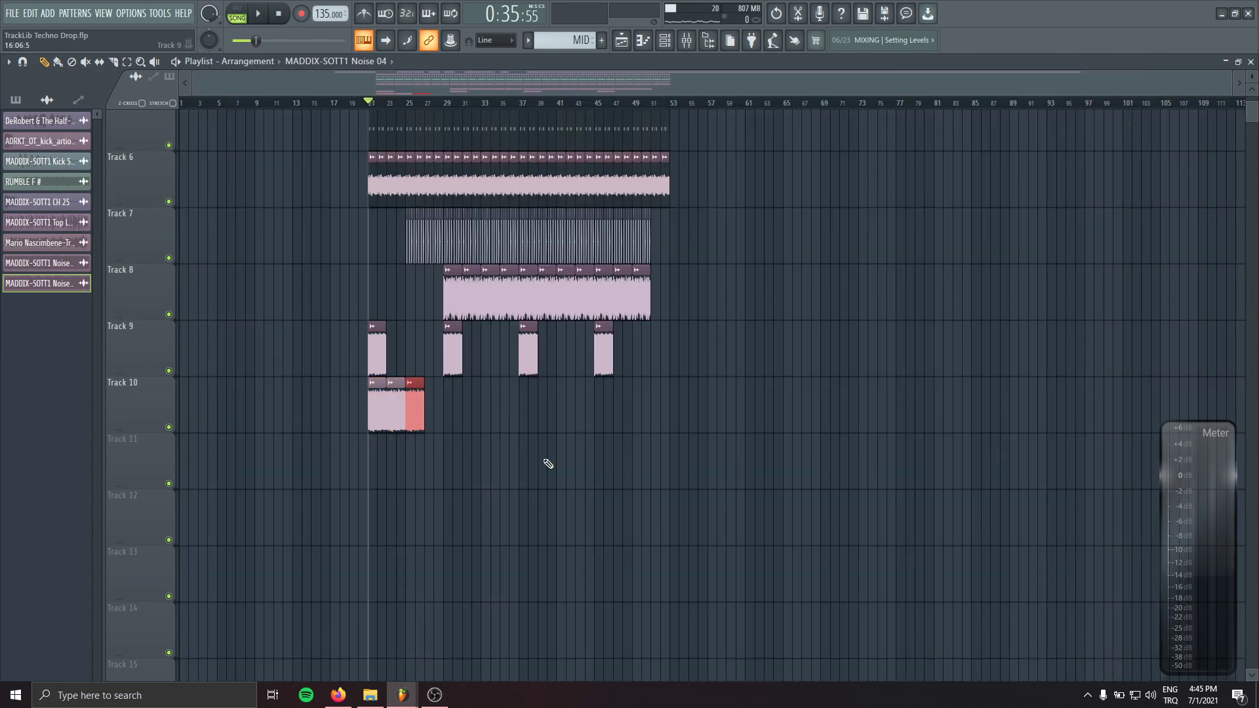
pyautogui.hotkey('ctrl', 'b')
pyautogui.hotkey('ctrl', 'b')
pyautogui.hotkey('ctrl', 'b')
pyautogui.hotkey('ctrl', 'b')
pyautogui.hotkey('ctrl', 'b')
pyautogui.hotkey('ctrl', 'b')
pyautogui.hotkey('ctrl', 'b')
pyautogui.hotkey('ctrl', 'b')
pyautogui.hotkey('ctrl', 'b')
pyautogui.hotkey('ctrl', 'b')
pyautogui.hotkey('ctrl', 'b')
pyautogui.hotkey('ctrl', 'b')
pyautogui.hotkey('ctrl', 'b')
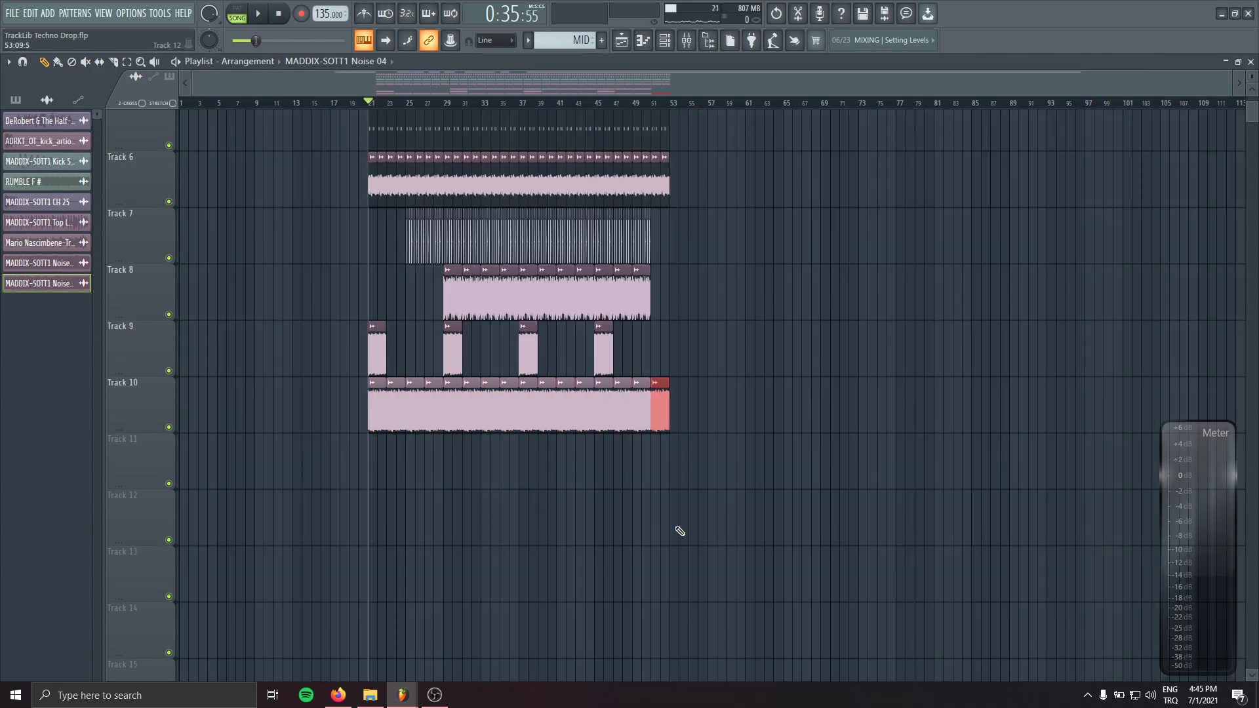
# - Route the Noise 04 channel to mixer insert 73, name it WN, and load FabFilter Pro-Q 3 on it
pyautogui.doubleClick(603, 343)
pyautogui.rightClick(400, 143)
pyautogui.click(441, 295)
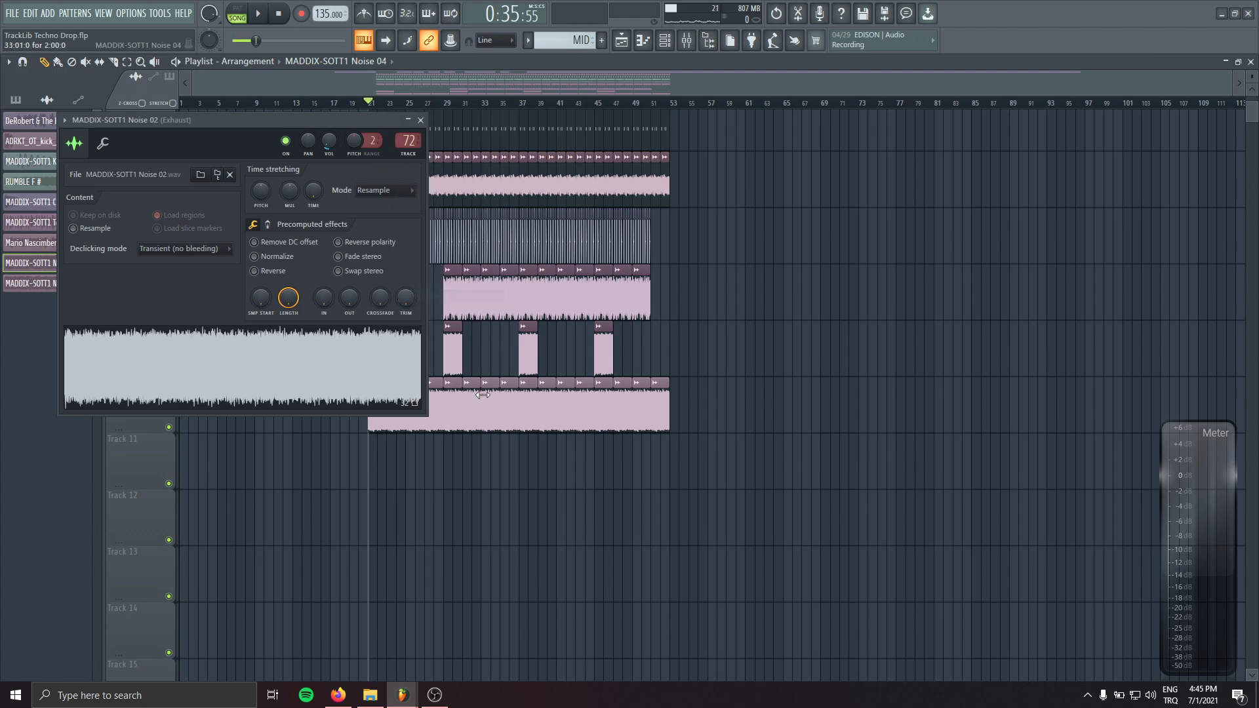
pyautogui.doubleClick(456, 405)
pyautogui.rightClick(428, 155)
pyautogui.click(471, 324)
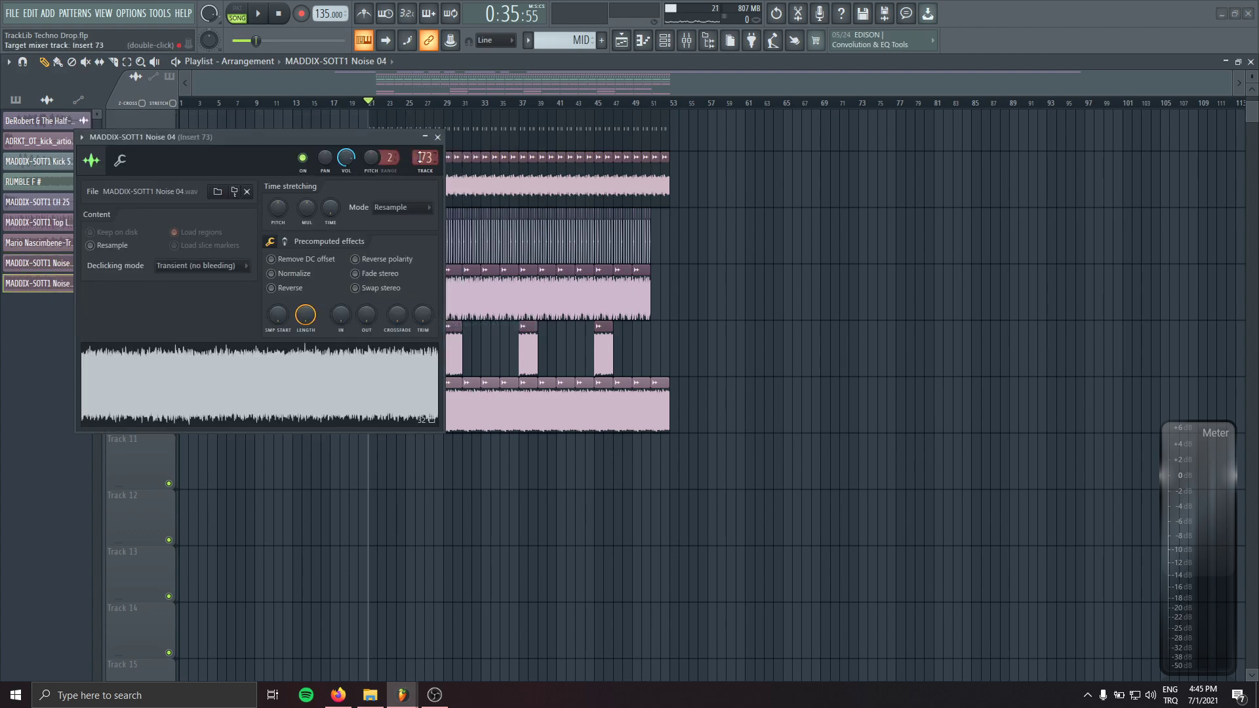
pyautogui.doubleClick(420, 157)
pyautogui.click(151, 452)
pyautogui.click(146, 282)
# - Shape the WN insert in FabFilter Pro-Q 3 with a low cut and a high cut while the drop plays
pyautogui.moveTo(146, 282); pyautogui.dragTo(349, 300)
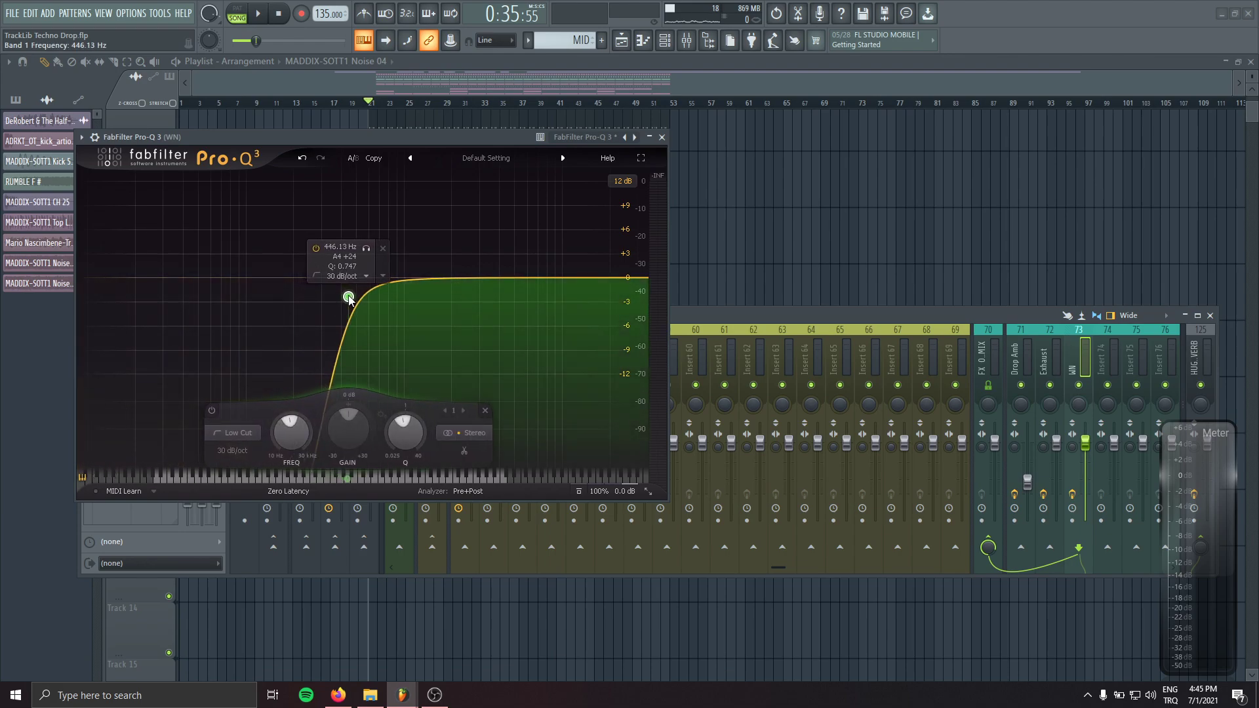
pyautogui.moveTo(630, 278); pyautogui.dragTo(543, 300)
pyautogui.press('space')
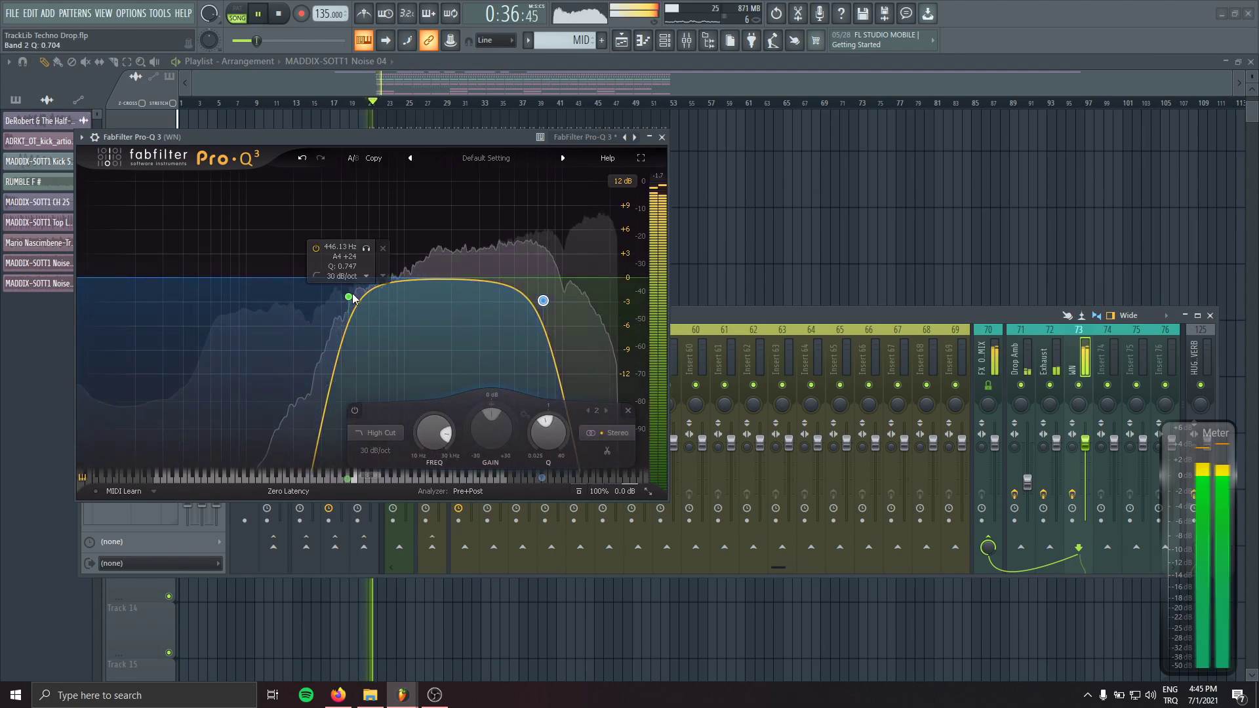
pyautogui.moveTo(352, 299); pyautogui.dragTo(534, 314)
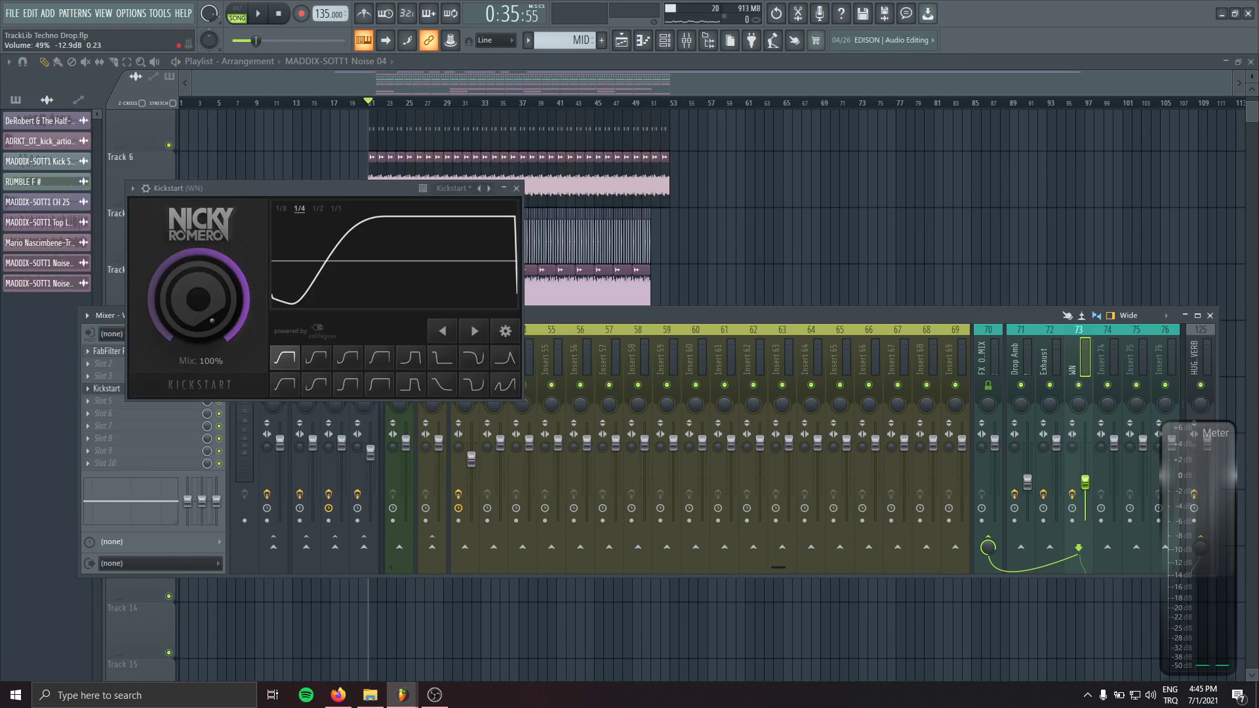
# - Play the drop with Kickstart at 100% mix on the WN insert, lower the insert's volume to about 7%, and close the open windows
pyautogui.press('space')
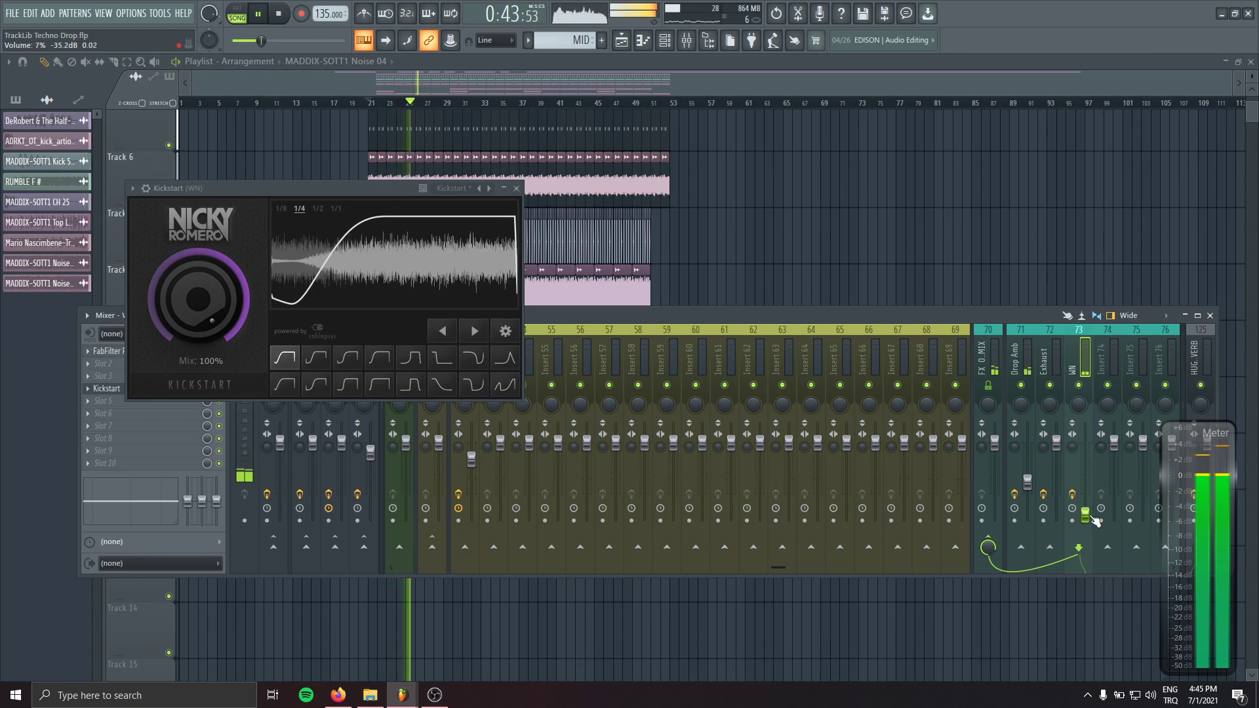
pyautogui.click(516, 189)
pyautogui.click(786, 237)
pyautogui.rightClick(793, 243)
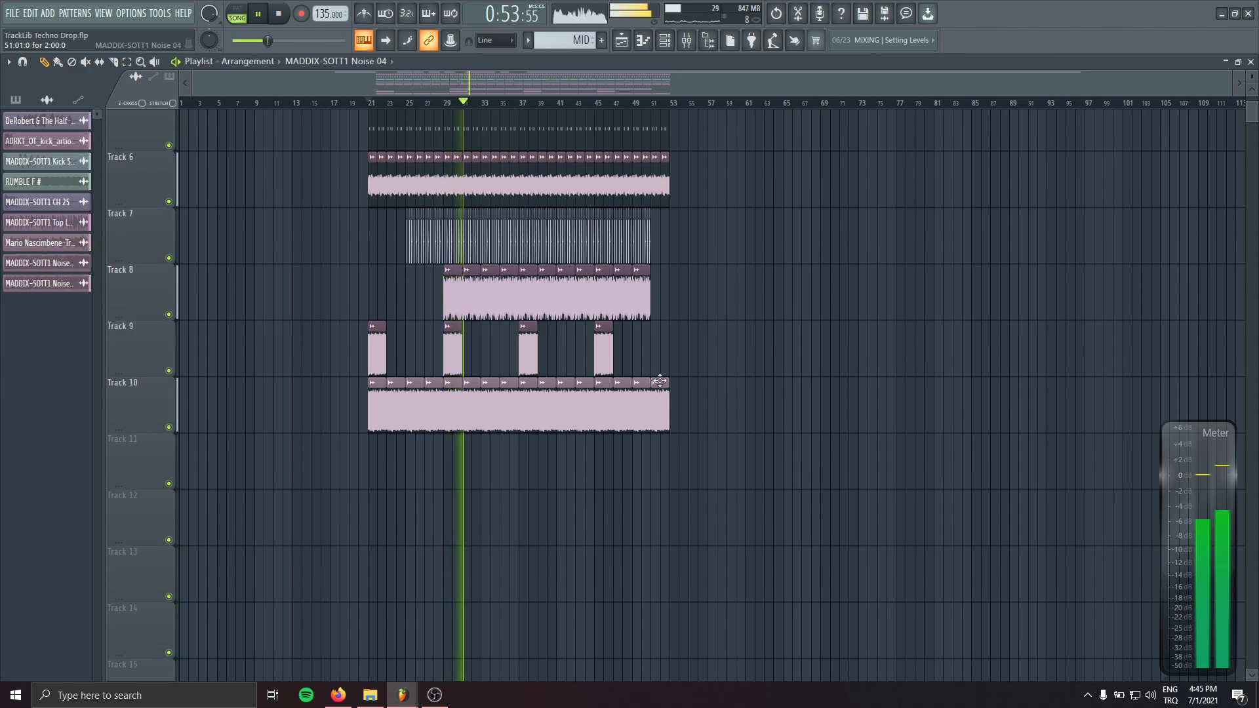
pyautogui.scroll(4, 659, 381)
pyautogui.click(759, 406)
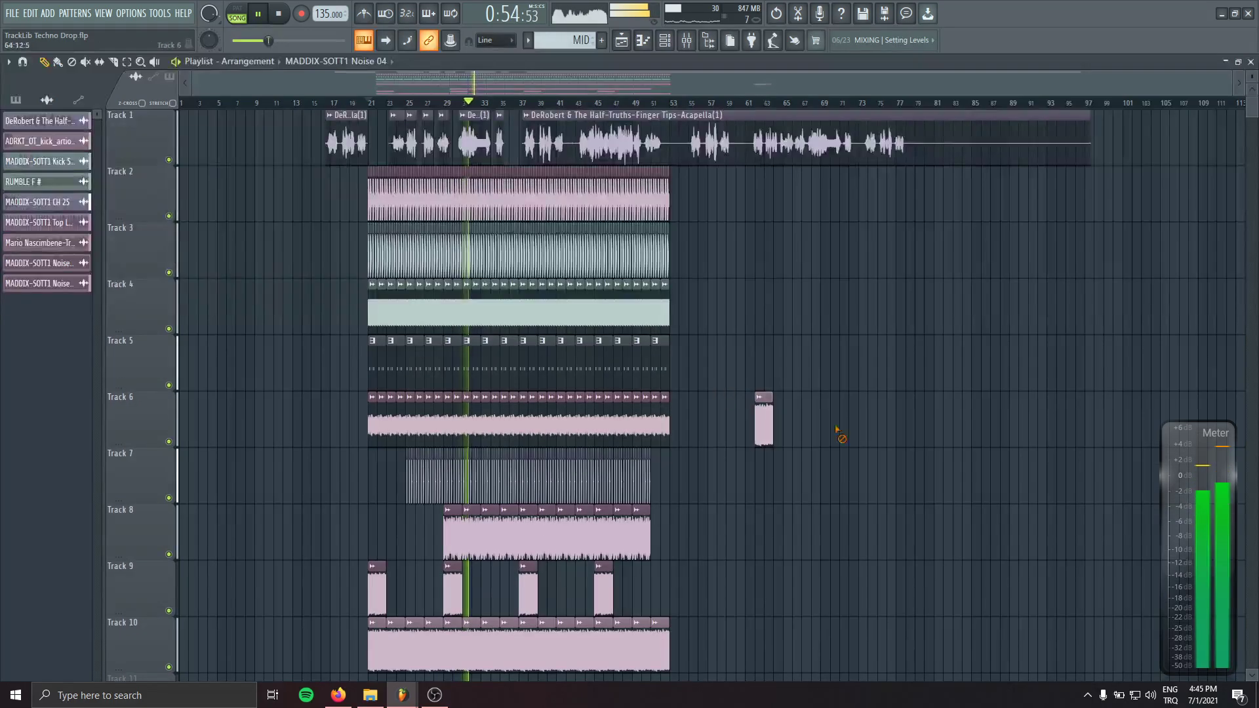
pyautogui.click(873, 438)
pyautogui.rightClick(875, 438)
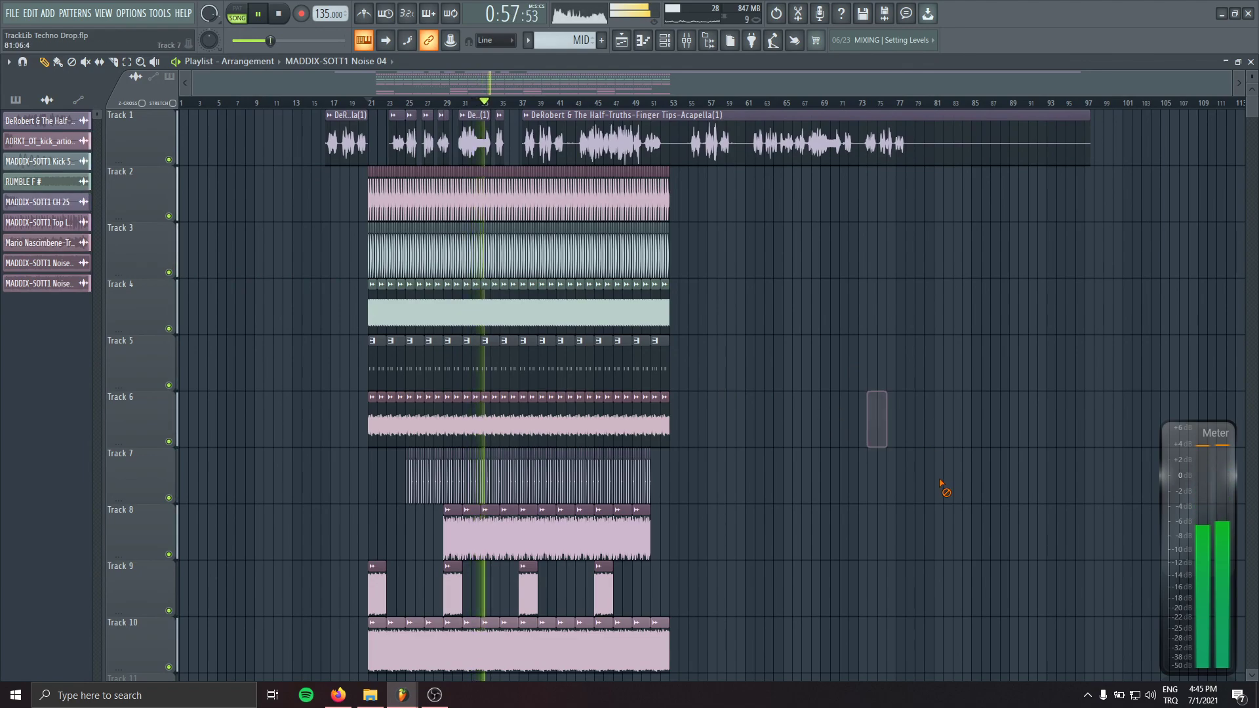
# - Play from bar 37 and shift the long acapella clip on Track 1 to start at 37:11
pyautogui.scroll(-2, 923, 426)
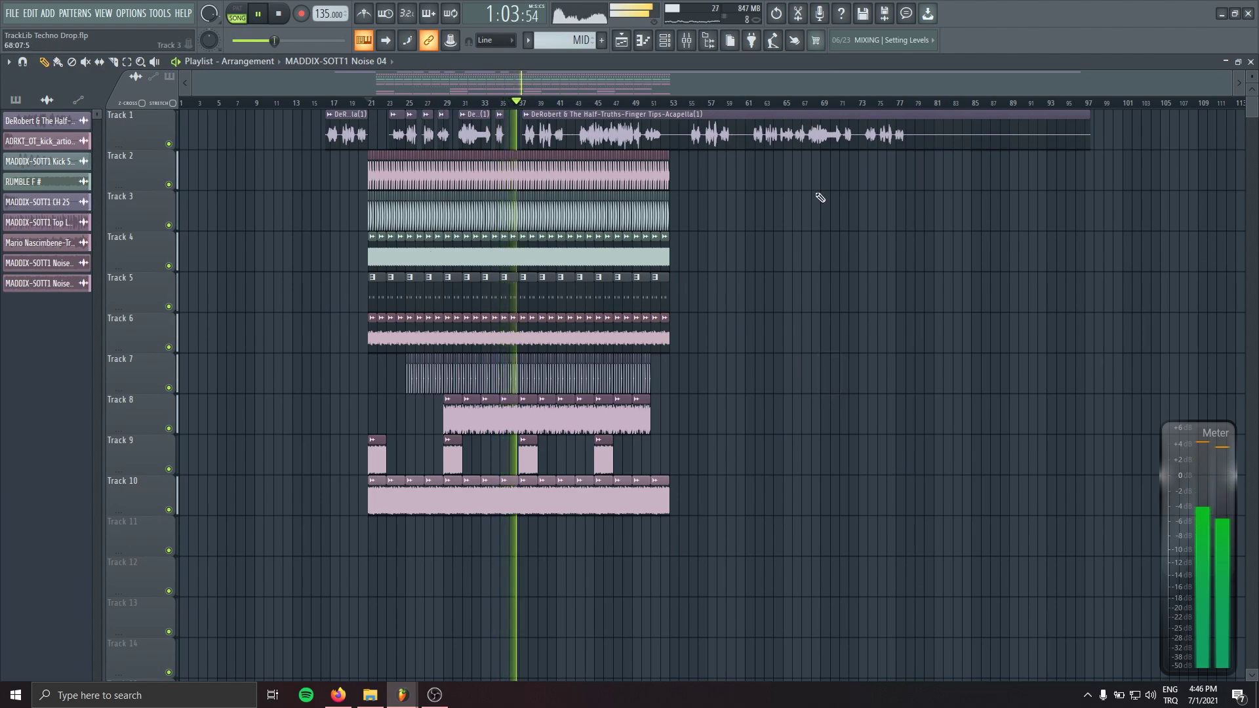
pyautogui.scroll(3, 512, 251)
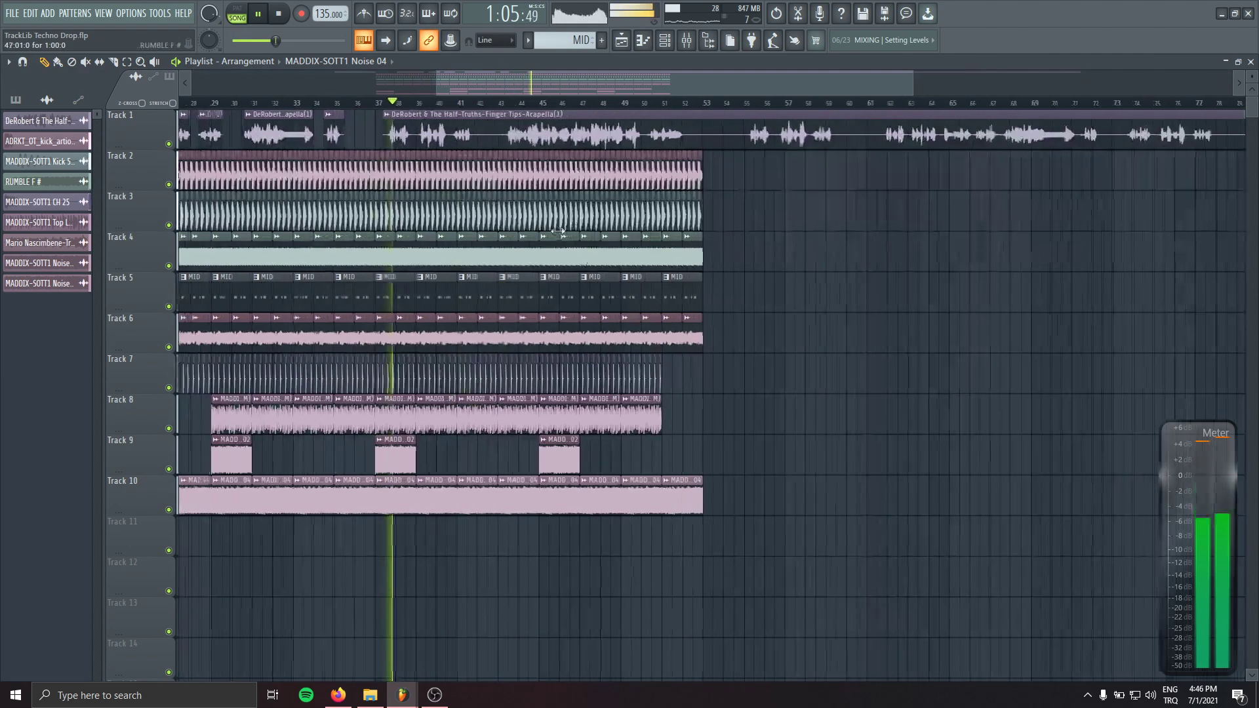
pyautogui.scroll(2, 450, 210)
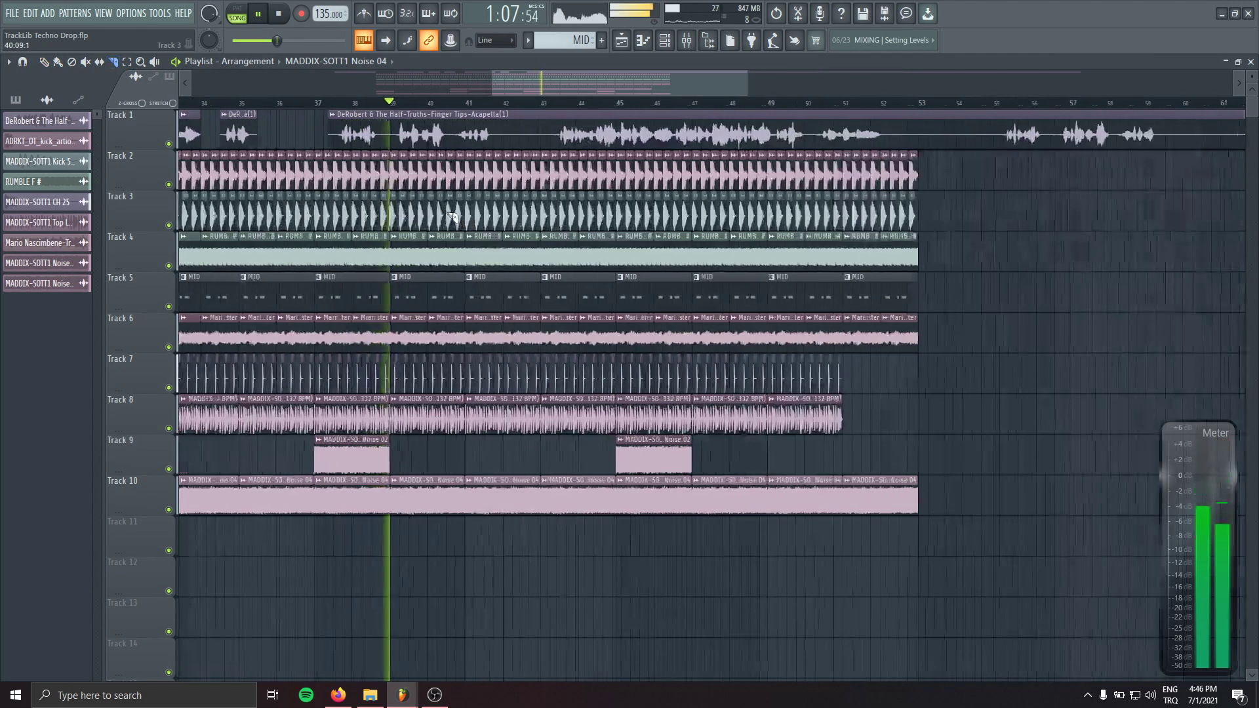
pyautogui.scroll(2, 394, 223)
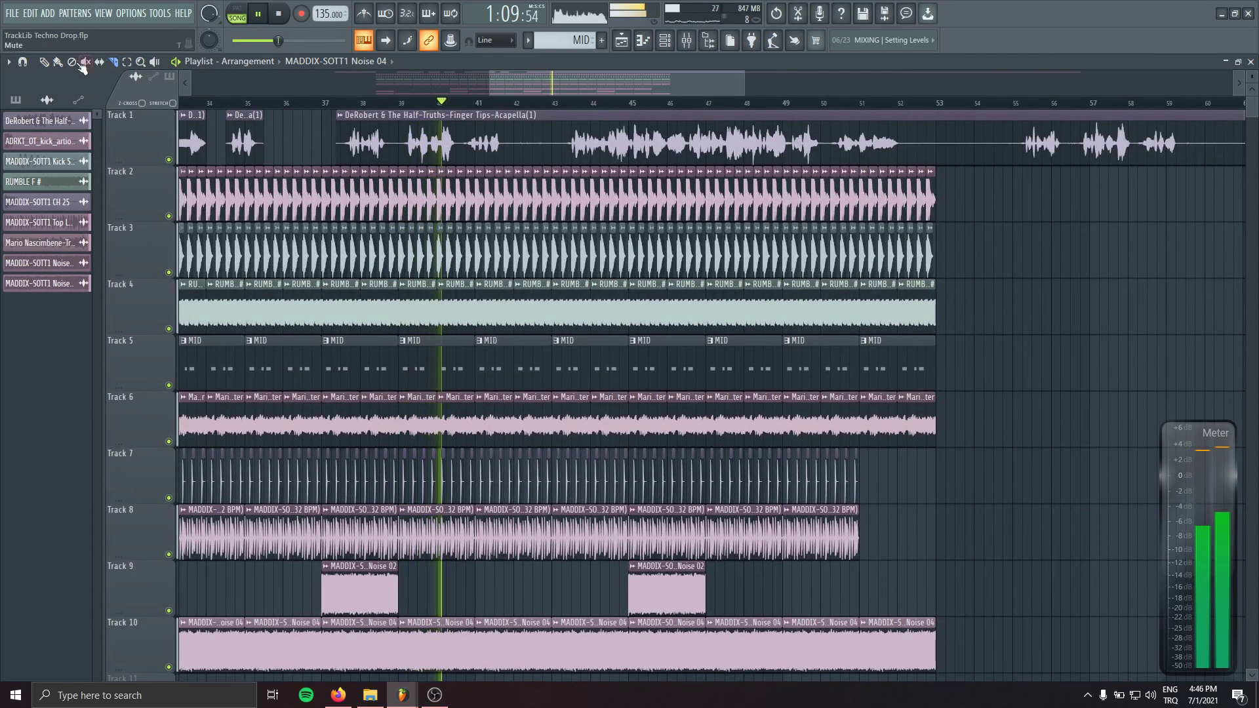
pyautogui.scroll(2, 320, 108)
pyautogui.click(319, 102)
pyautogui.moveTo(344, 115); pyautogui.dragTo(361, 116)
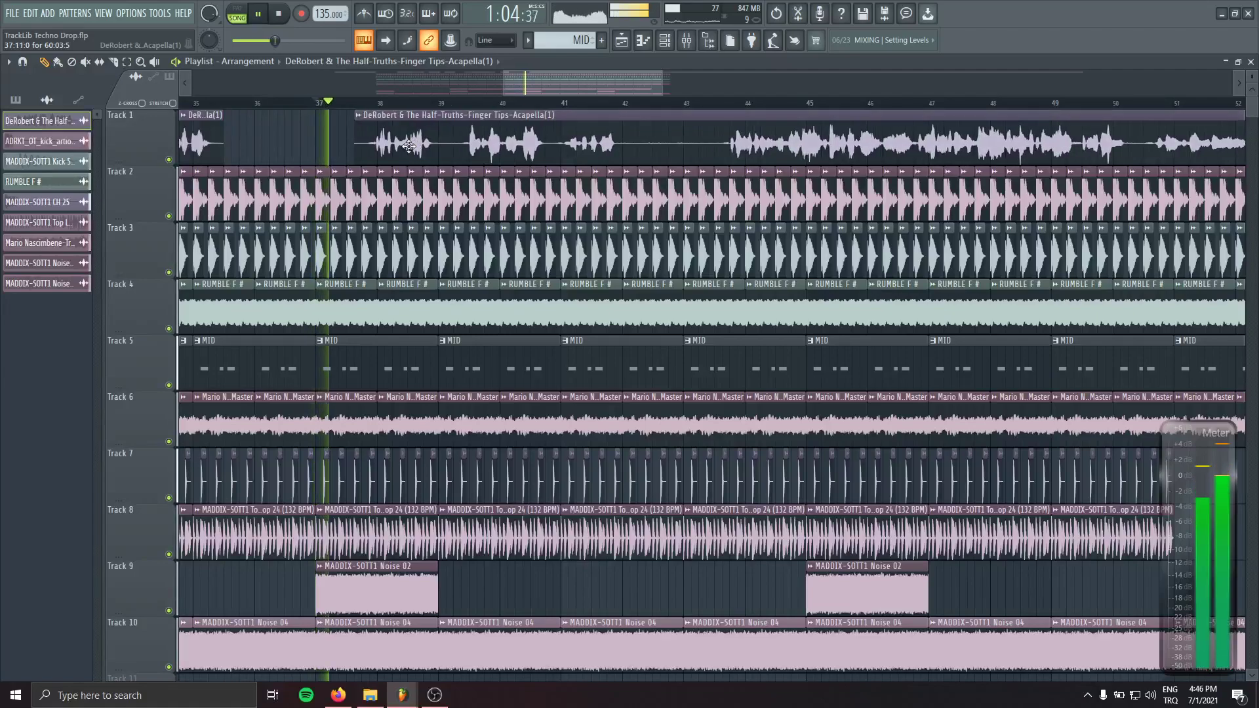
# - Slice the acapella on Track 1 at bar 39 and move the remaining part to start at about 39:11
pyautogui.click(114, 62)
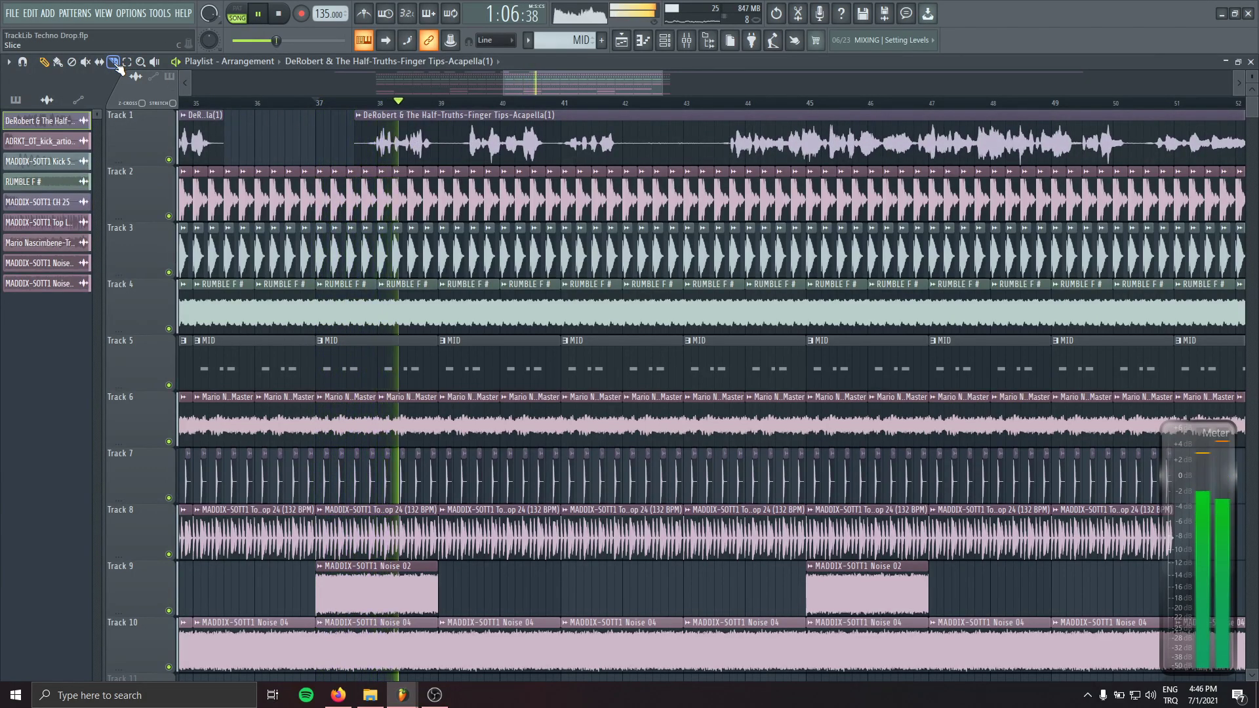
pyautogui.click(444, 150)
pyautogui.press('p')
pyautogui.moveTo(480, 141); pyautogui.dragTo(573, 141)
pyautogui.hscroll(2, 551, 144)
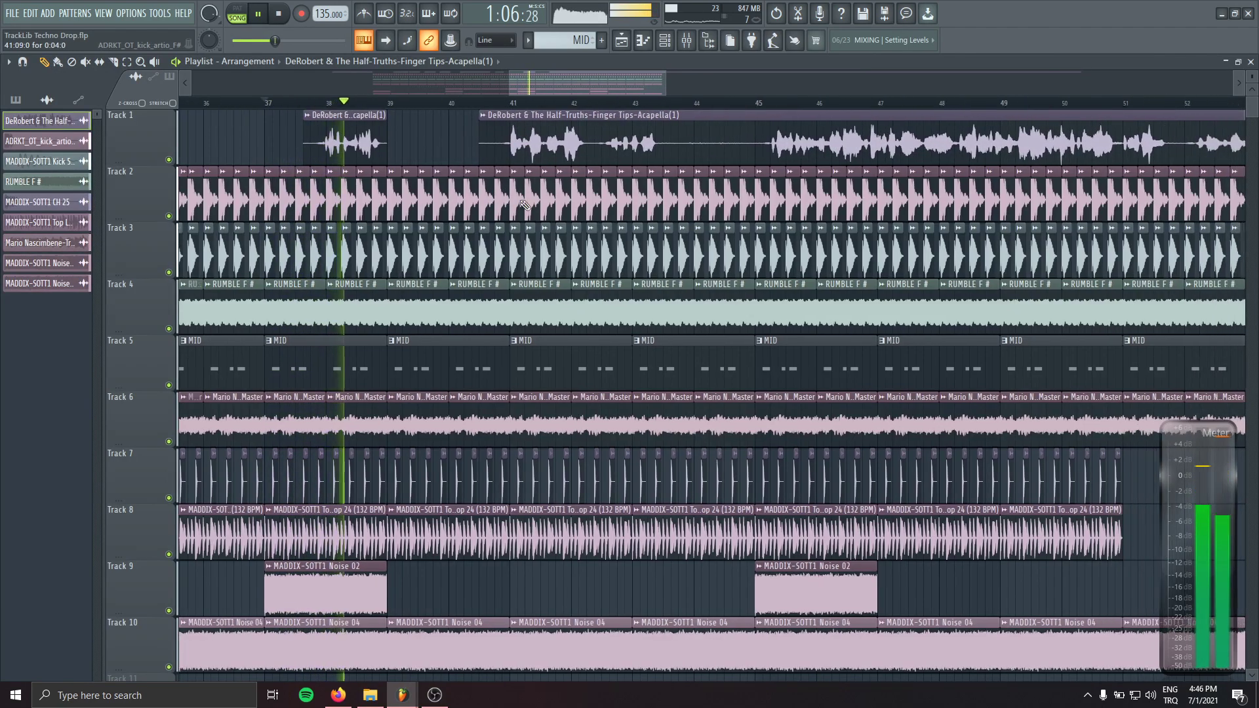
pyautogui.moveTo(466, 151); pyautogui.dragTo(433, 146)
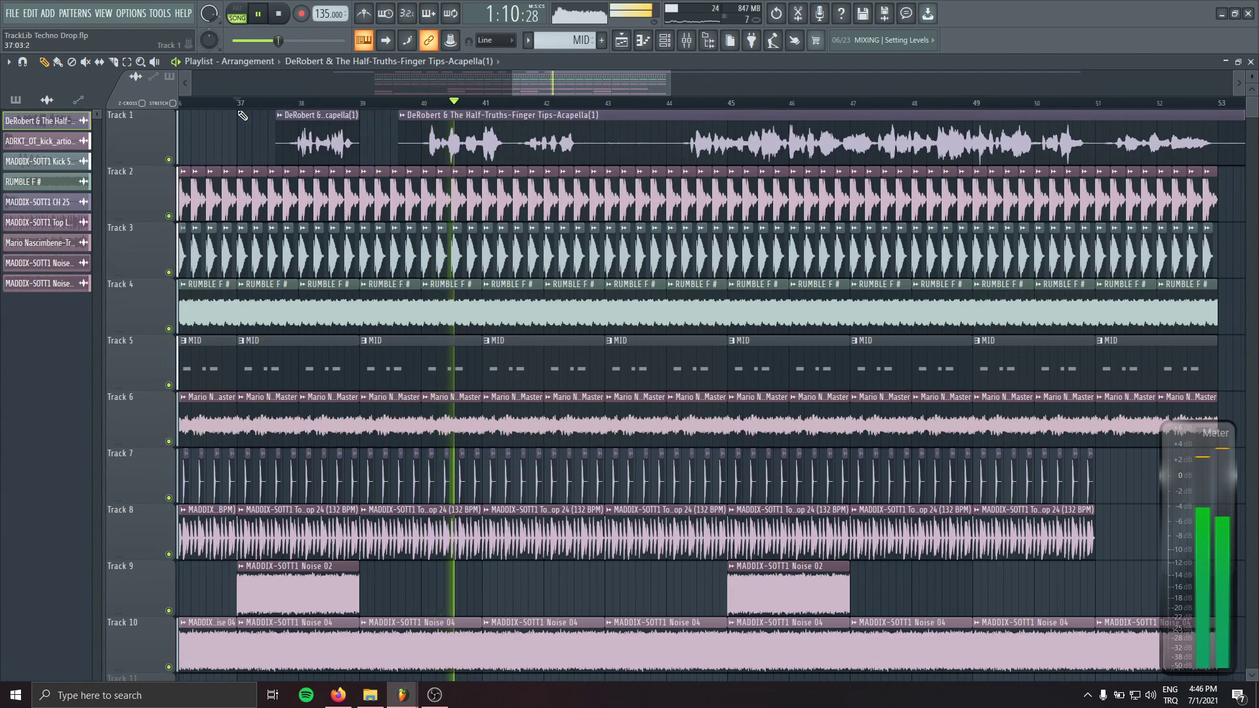
# - Slice the acapella again at 41:09 and move the part after the cut to start at 41:13
pyautogui.click(114, 62)
pyautogui.click(516, 137)
pyautogui.press('p')
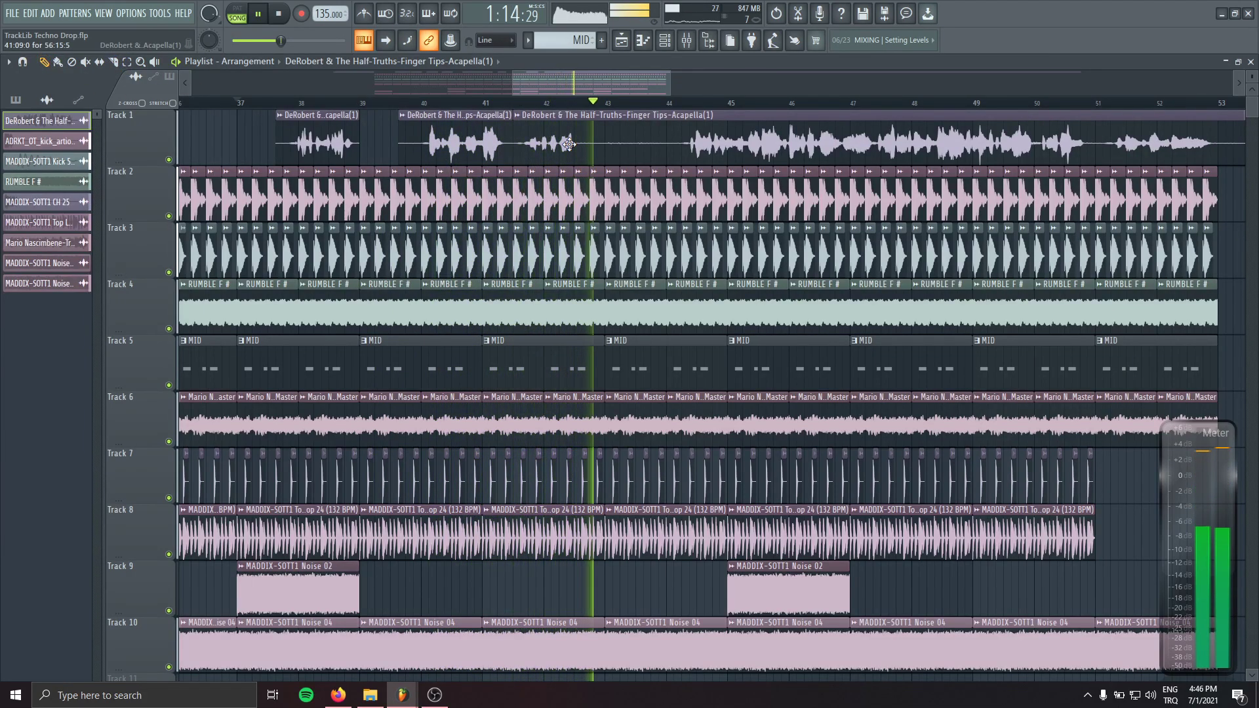
pyautogui.moveTo(568, 144); pyautogui.dragTo(593, 151)
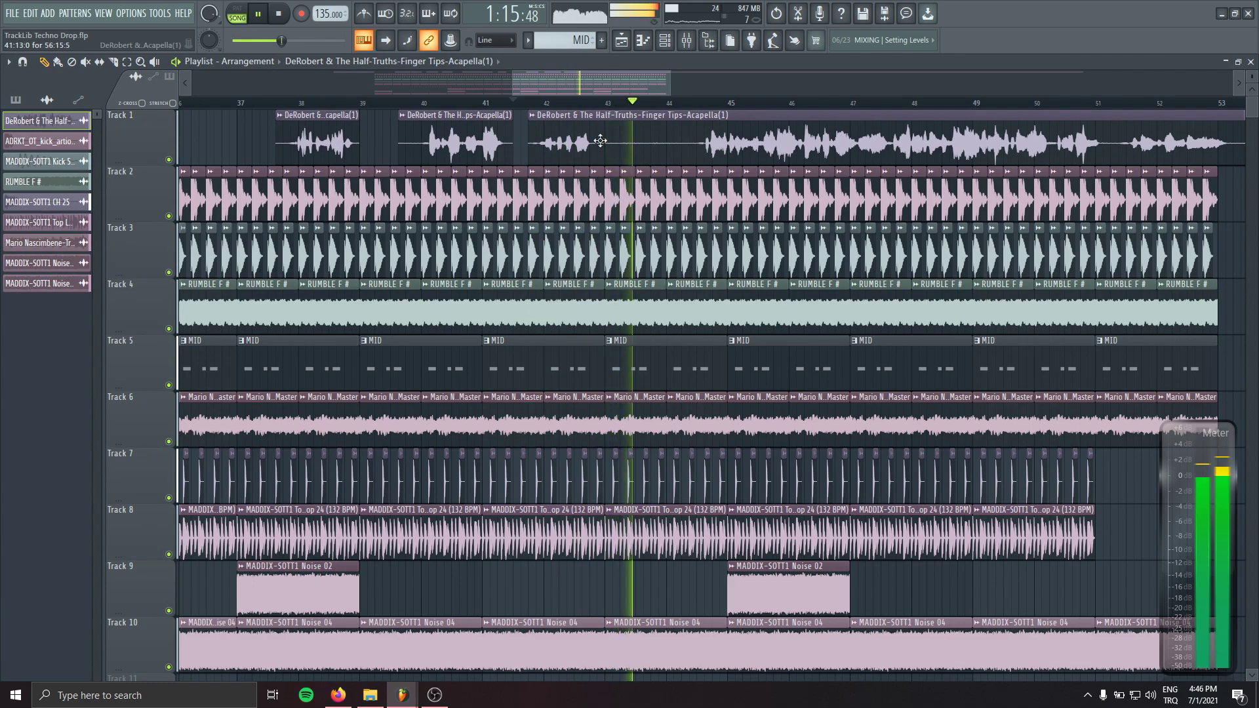
# - Slice the acapella at about bar 44, stop playback, and delete the remainder after the cut
pyautogui.click(113, 63)
pyautogui.moveTo(668, 124); pyautogui.dragTo(669, 148)
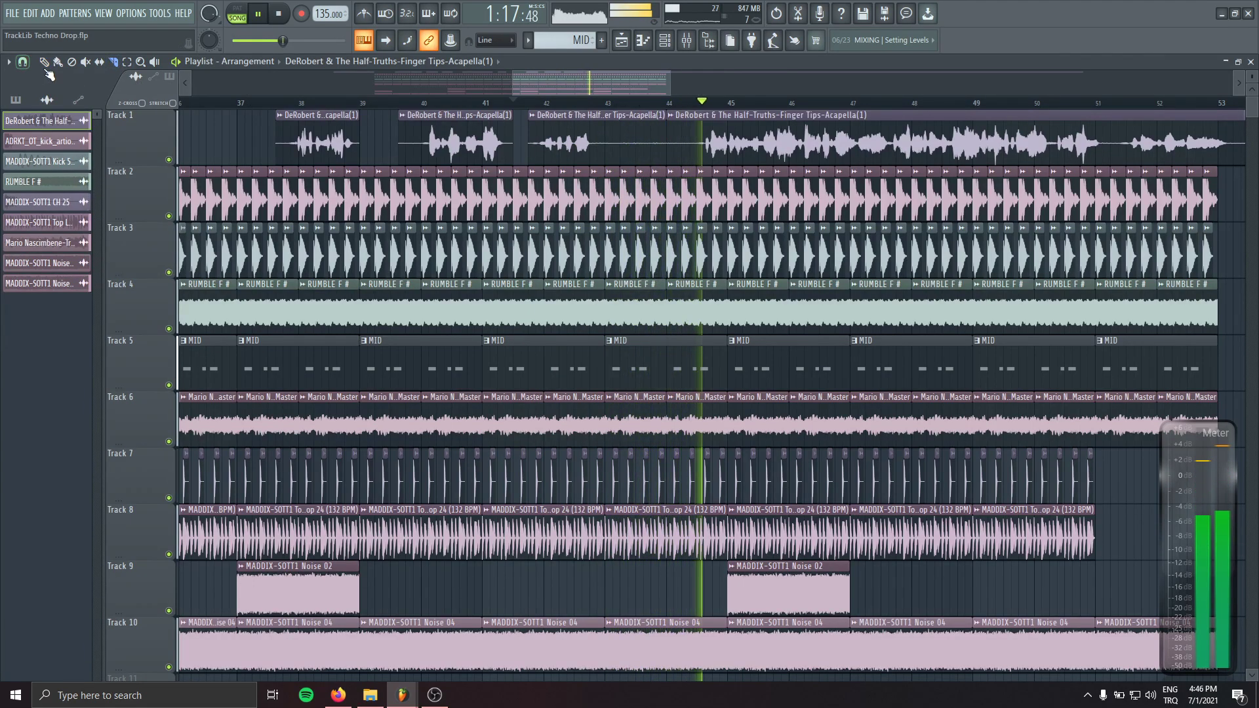
pyautogui.click(45, 63)
pyautogui.press('space')
# - Insert one empty track directly below the acapella track and select the drop from bar 21 to bar 53
pyautogui.rightClick(124, 190)
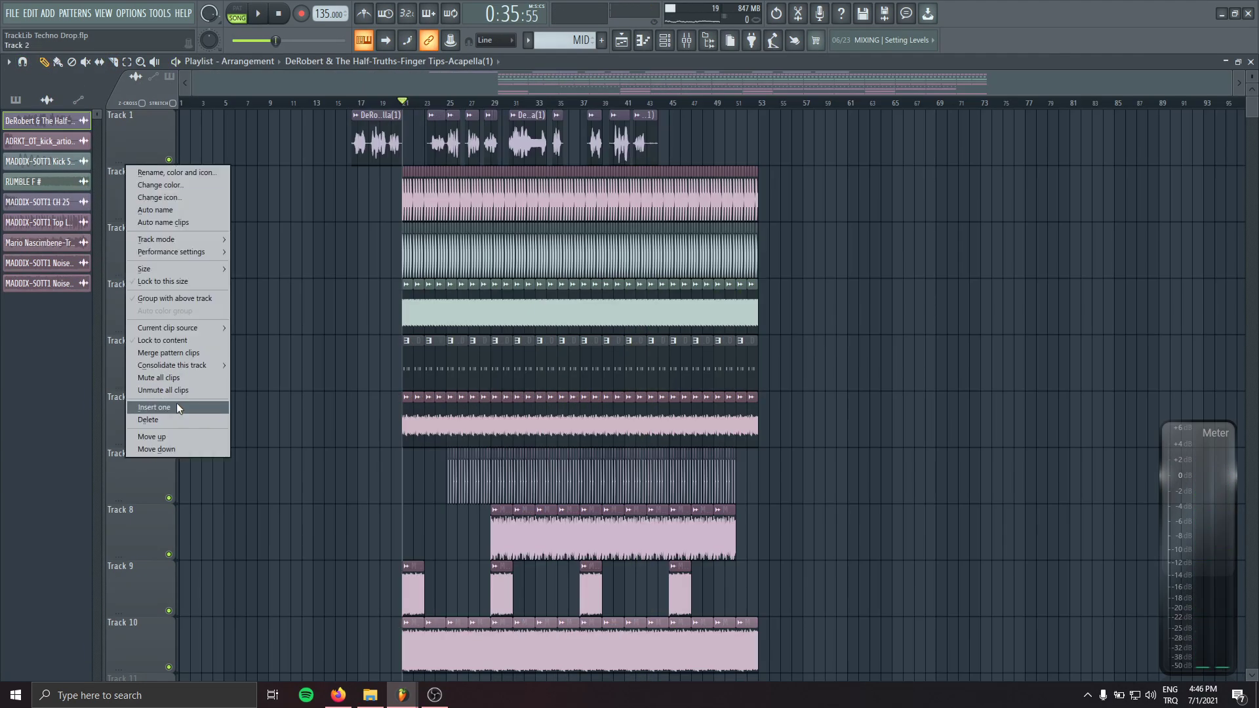
pyautogui.click(176, 407)
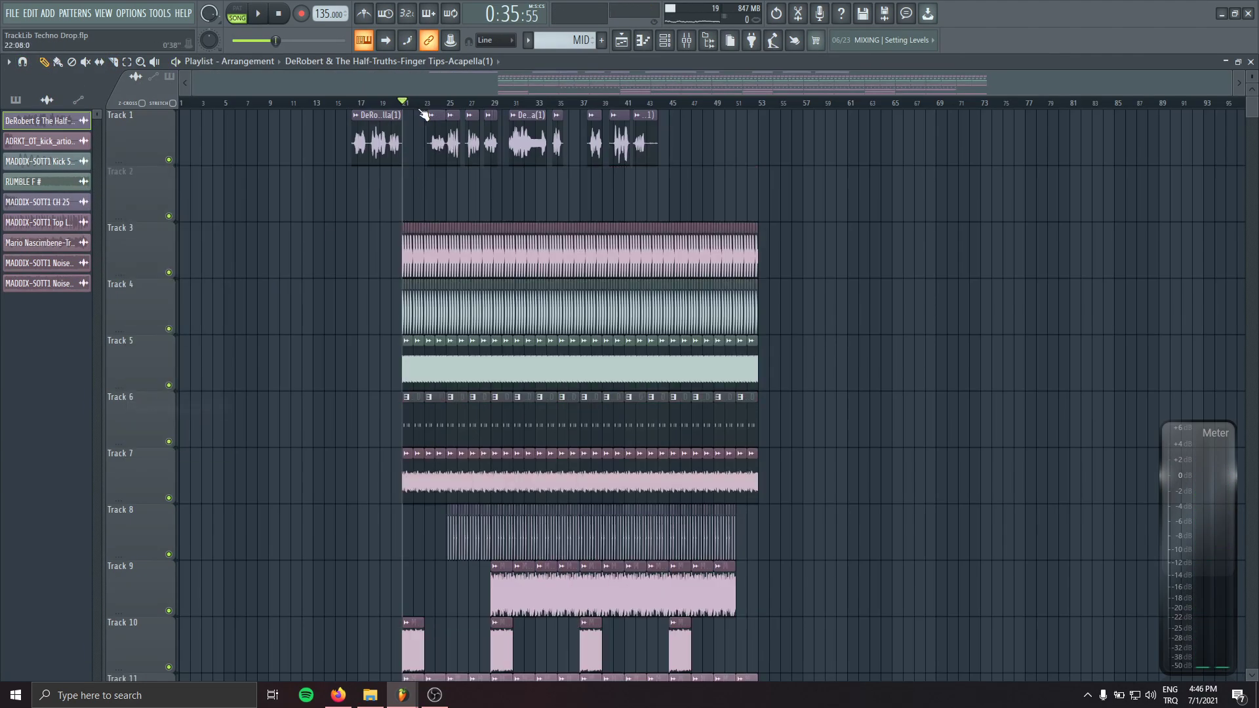
pyautogui.moveTo(403, 103); pyautogui.dragTo(759, 103)
# - Load Fruity Reeverb 2 with the SABERZ REVERB preset on the Vox insert and create an automation clip for its wet level
pyautogui.click(686, 40)
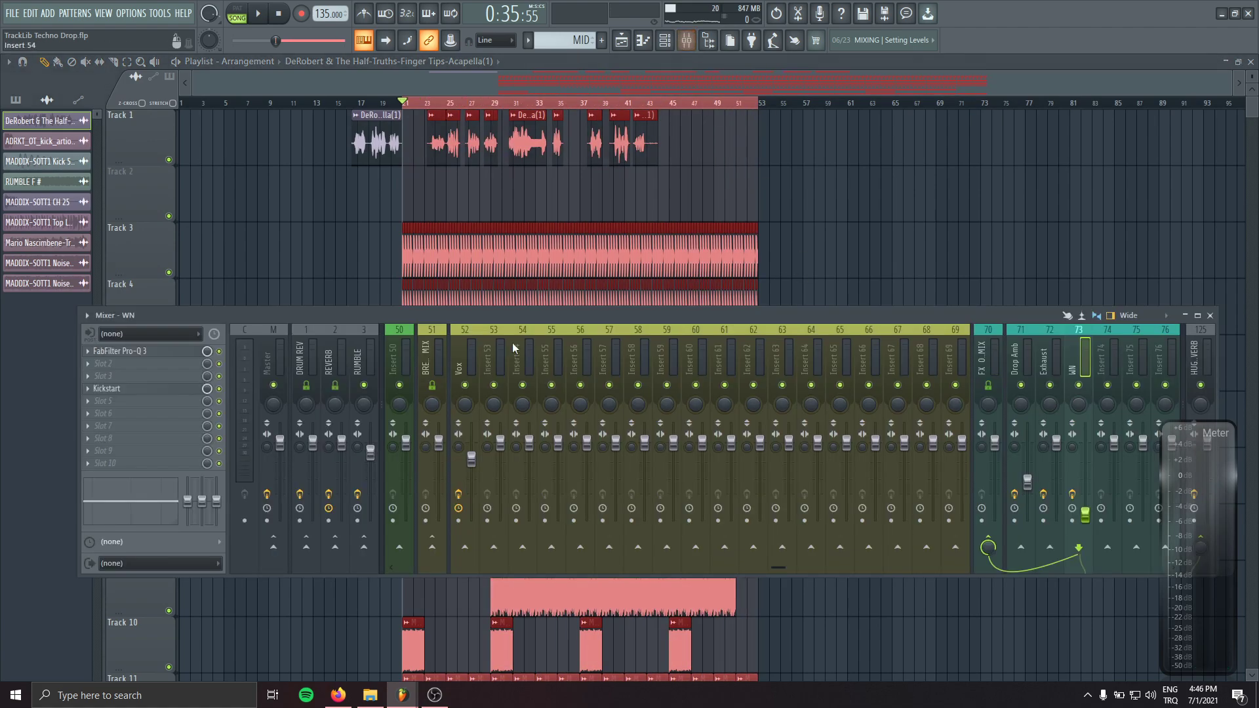
pyautogui.click(552, 351)
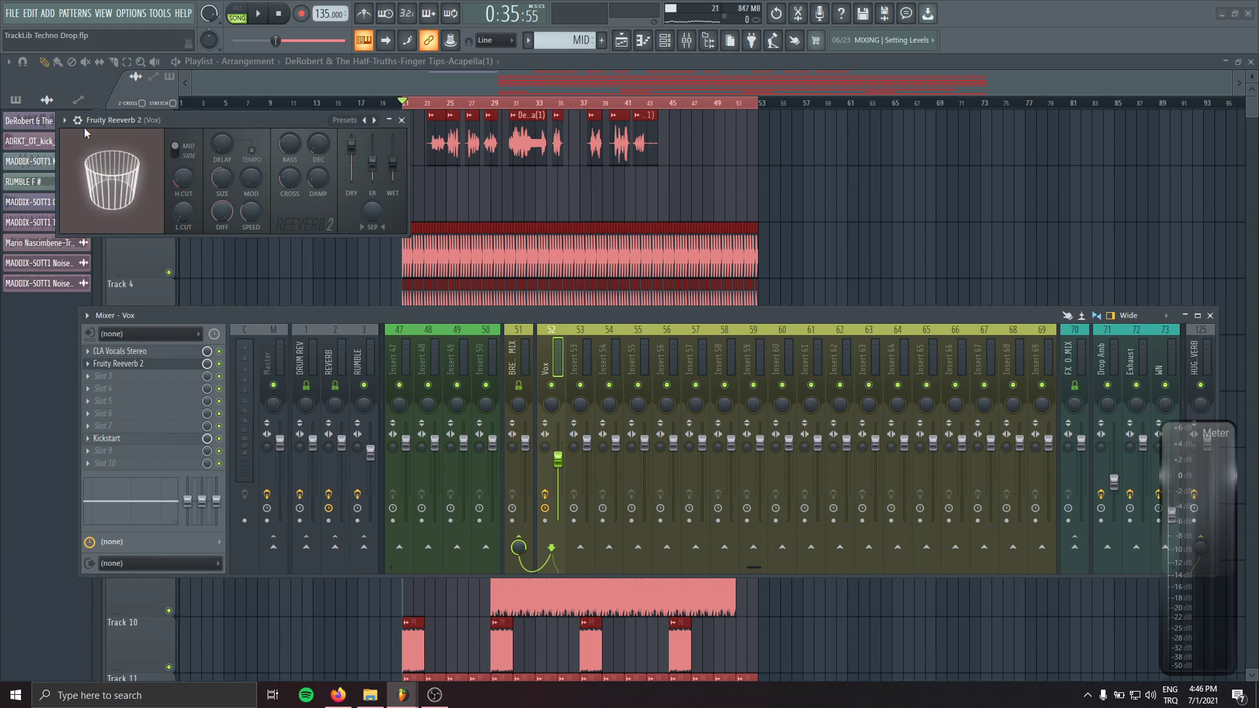
pyautogui.click(64, 120)
pyautogui.click(282, 222)
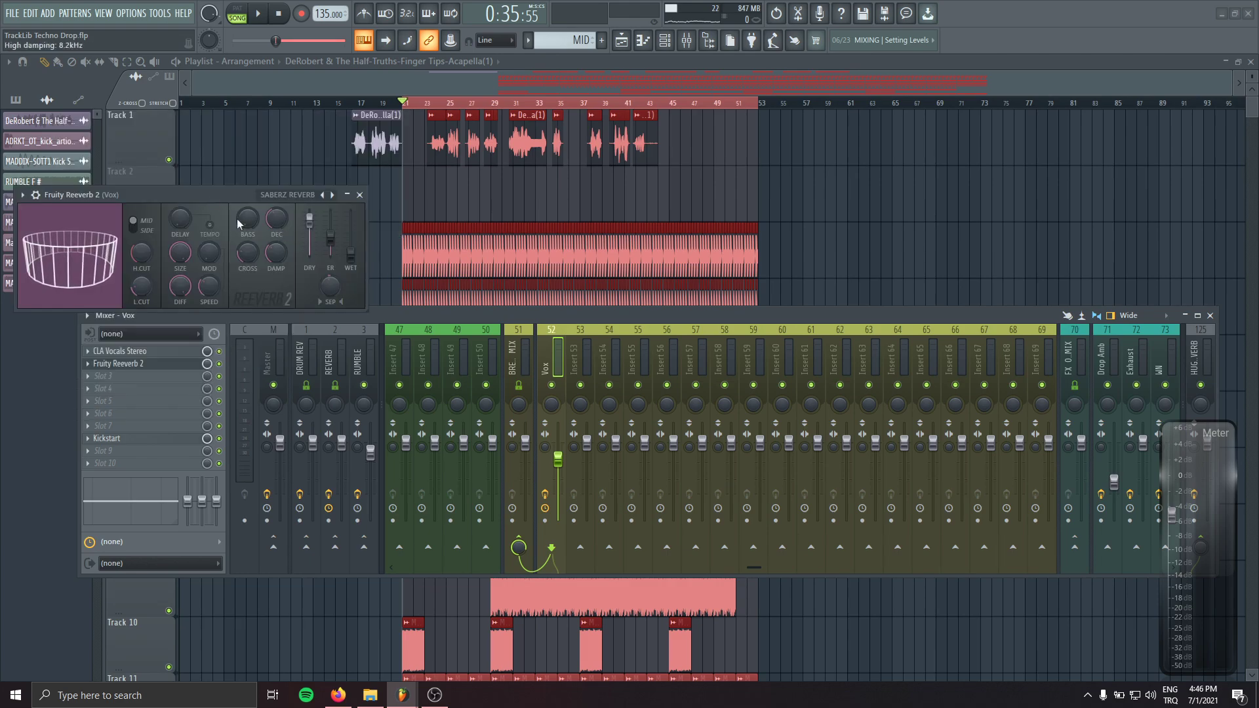
pyautogui.rightClick(351, 254)
pyautogui.click(380, 364)
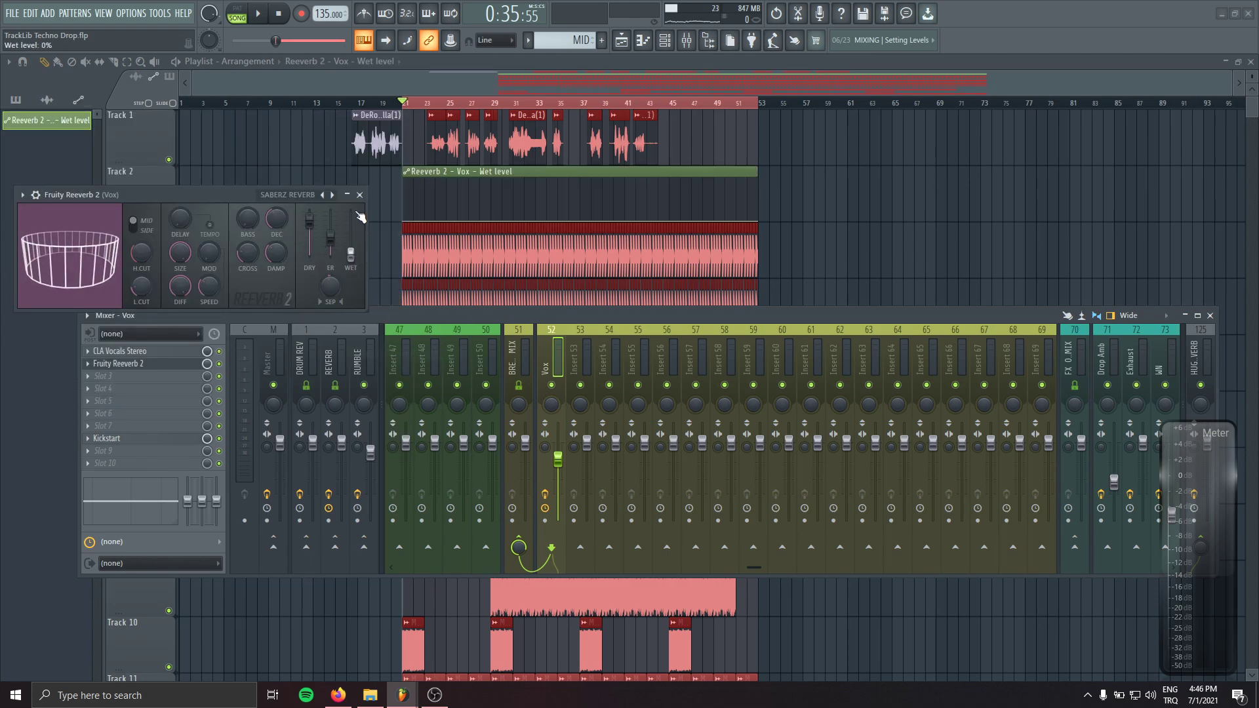
# - Draw rising wet-level ramps for the vocal phrases on the Track 2 automation clip, including ones peaking near bars 38 and 40, each dropping to zero
pyautogui.scroll(5, 433, 192)
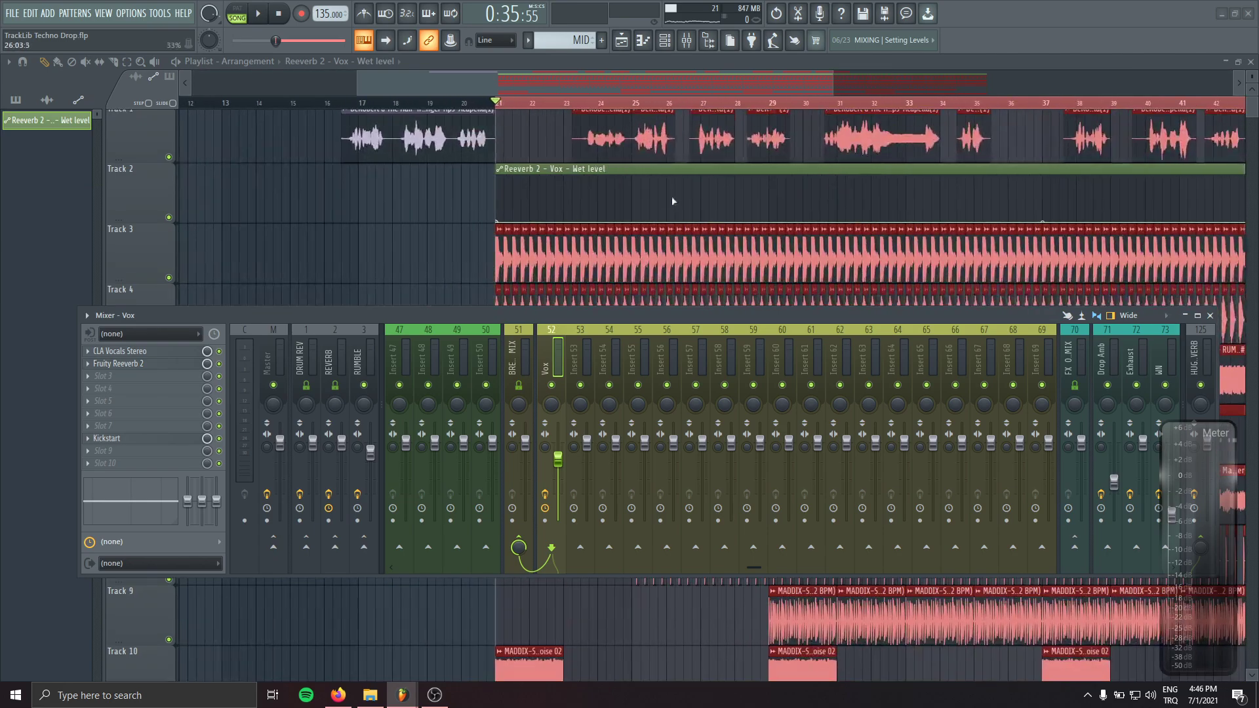
pyautogui.press('F9')
pyautogui.keyDown('ctrl'); pyautogui.scroll(3, 497, 215); pyautogui.keyUp('ctrl')
pyautogui.hscroll(-2, 459, 203)
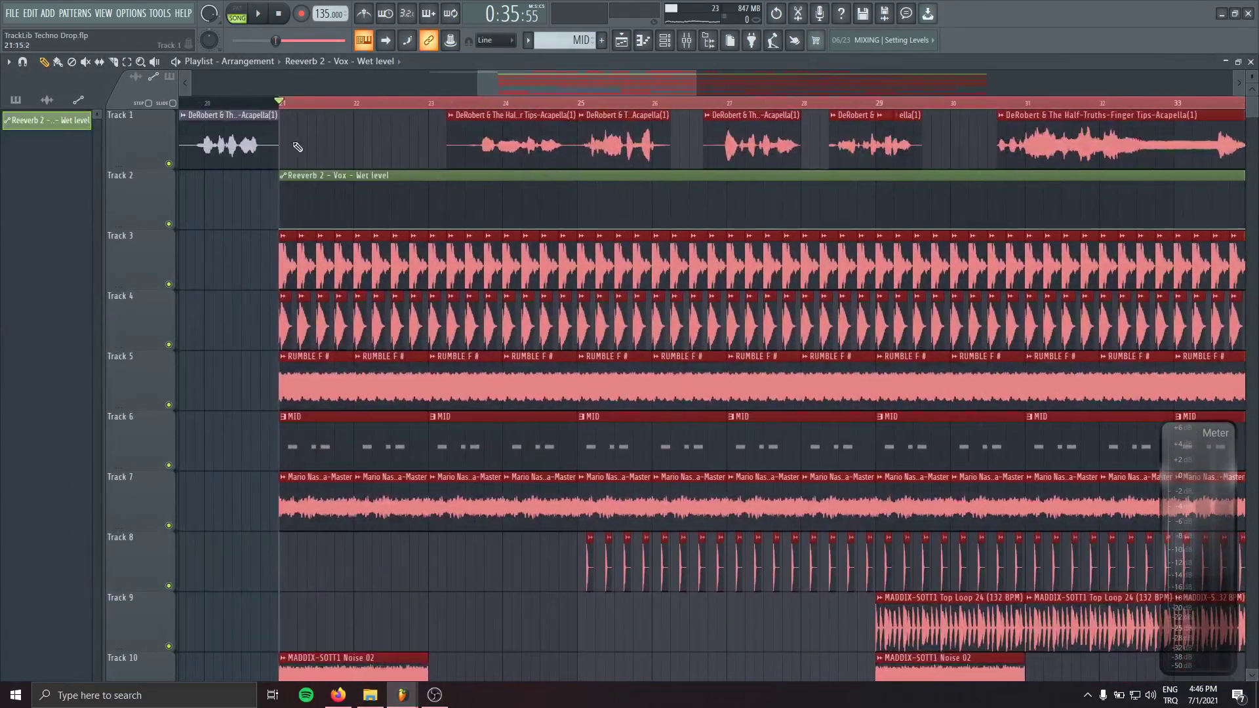
pyautogui.hscroll(3, 520, 220)
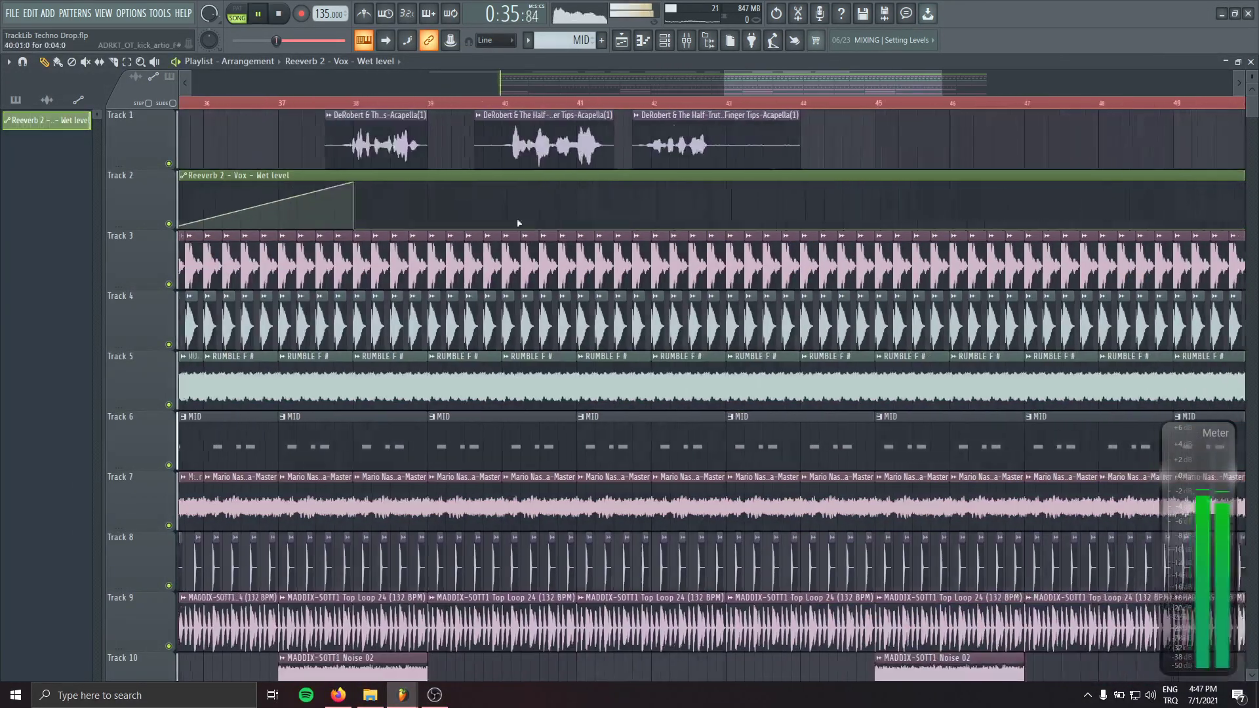
pyautogui.rightClick(430, 195)
pyautogui.moveTo(430, 195); pyautogui.dragTo(496, 183)
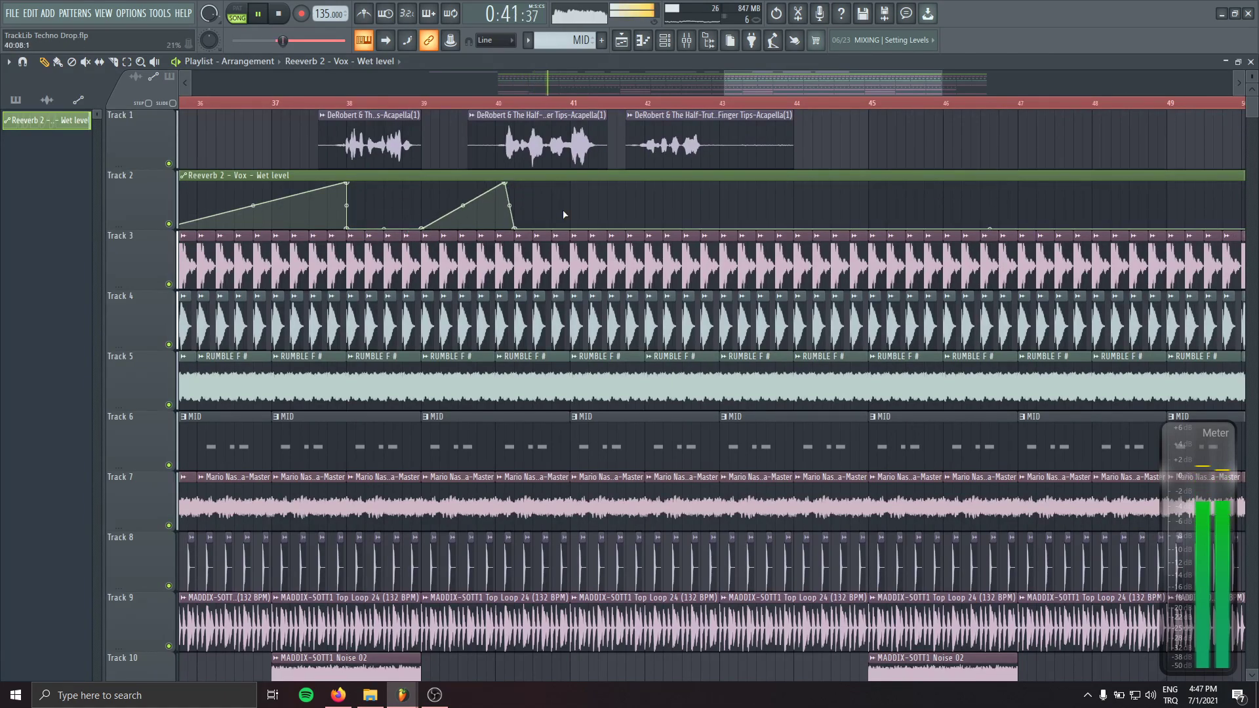
# - Add another wet-level ramp peaking near bar 42 and make it drop straight back to zero
pyautogui.hscroll(3, 460, 206)
pyautogui.rightClick(451, 186)
pyautogui.rightClick(494, 225)
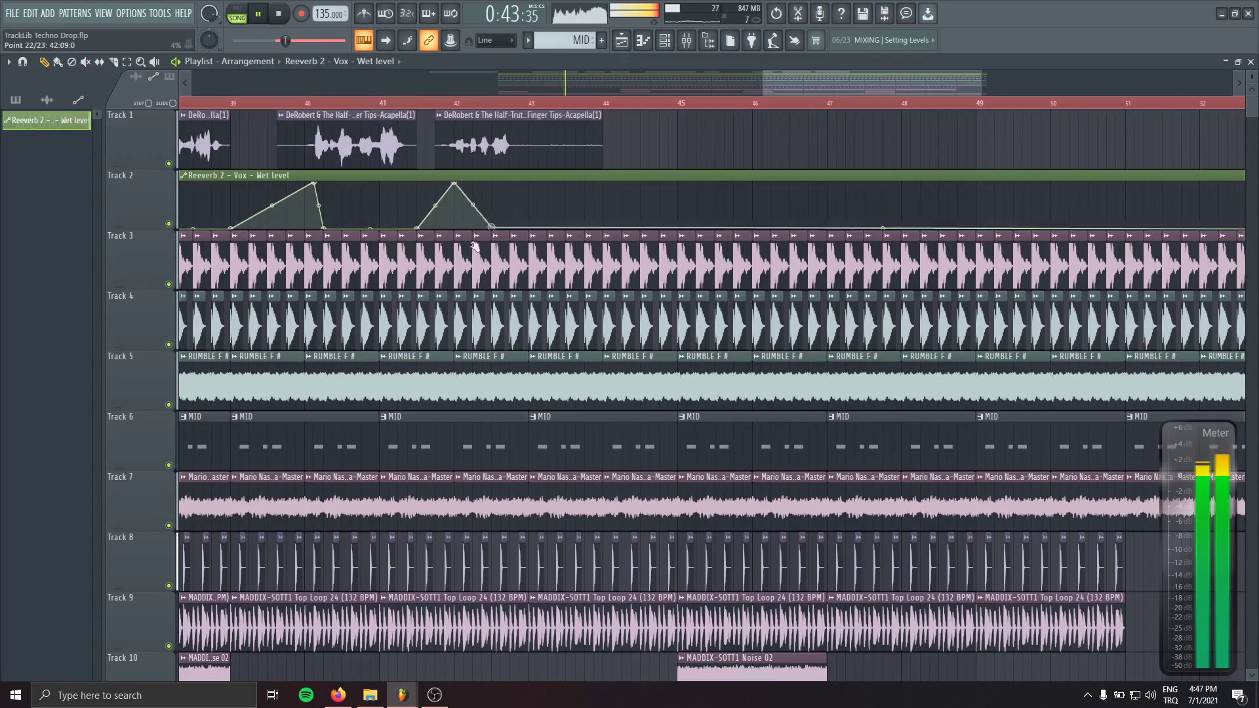
pyautogui.moveTo(495, 228); pyautogui.dragTo(452, 230)
# - Play the drop and move Fruity Reeverb 2 ahead of CLA Vocals Stereo in the Vox insert's effect chain
pyautogui.keyDown('ctrl'); pyautogui.scroll(-4, 695, 263); pyautogui.keyUp('ctrl')
pyautogui.keyDown('ctrl'); pyautogui.scroll(-2, 837, 321); pyautogui.keyUp('ctrl')
pyautogui.keyDown('alt'); pyautogui.scroll(-3, 842, 325); pyautogui.keyUp('alt')
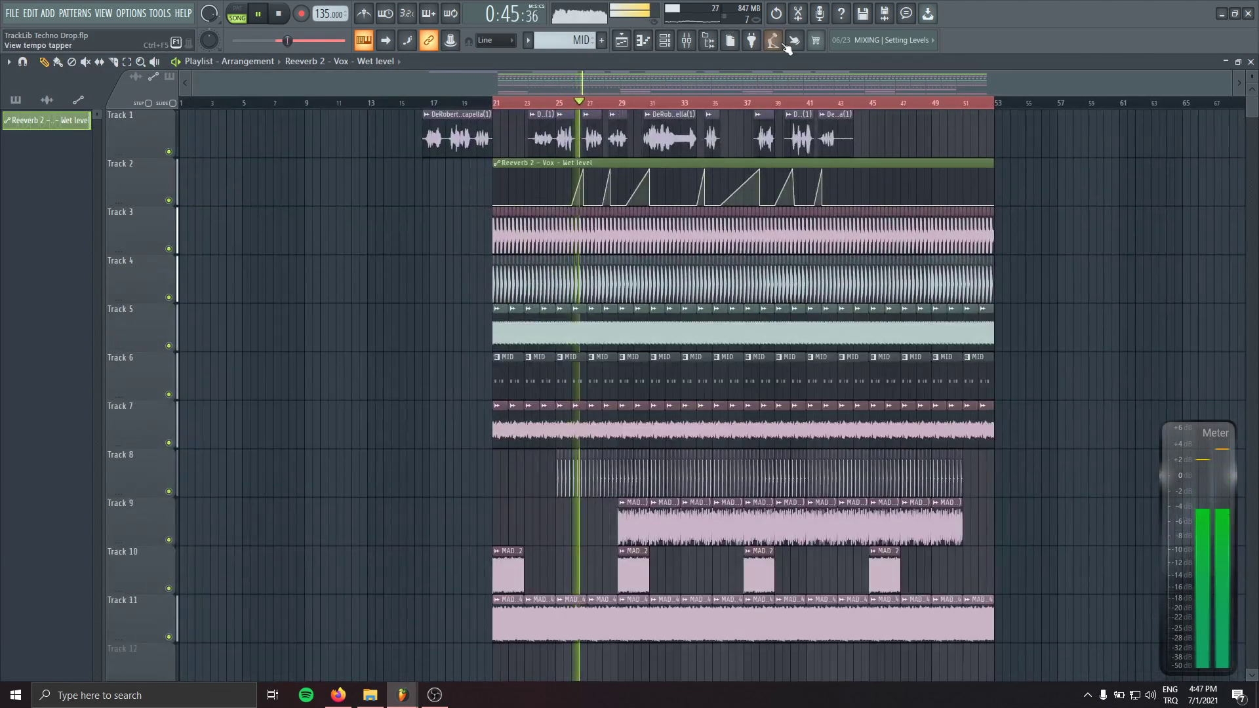
pyautogui.click(687, 42)
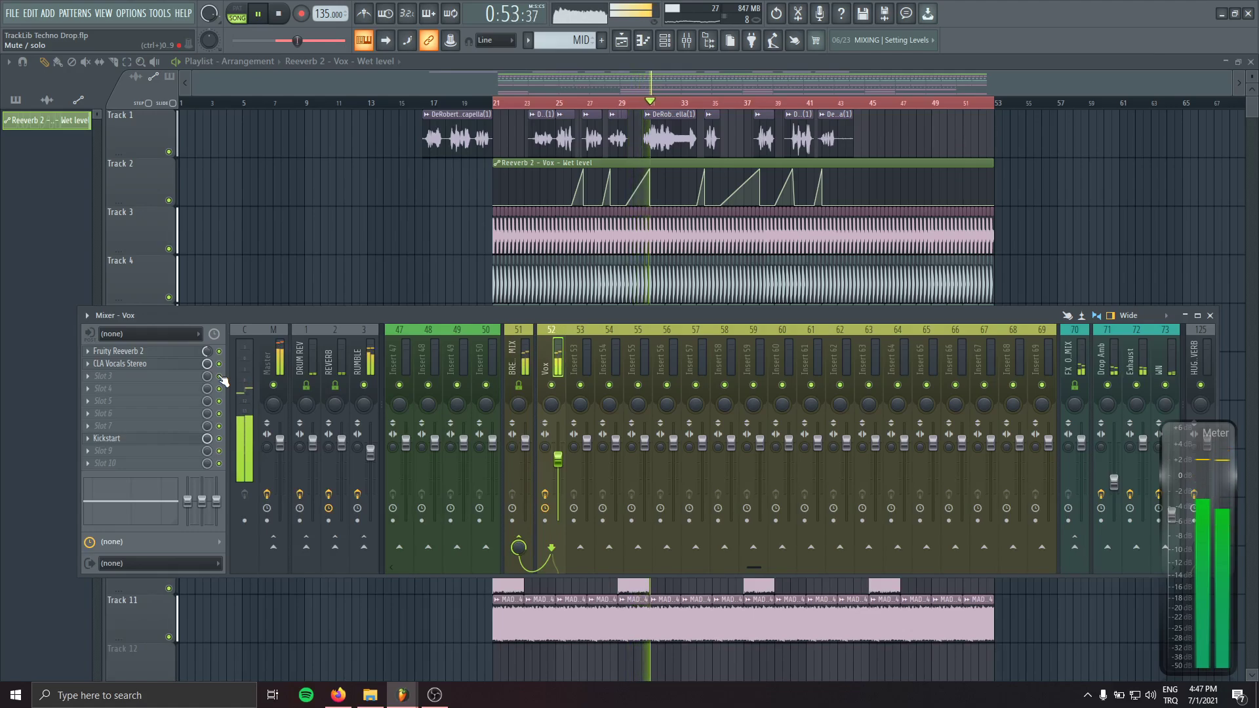
# - Close the mixer and pull the wet-level peak near bar 31 back to the vocal phrase's start, with a short falling slope
pyautogui.keyDown('ctrl'); pyautogui.scroll(2, 760, 239); pyautogui.keyUp('ctrl')
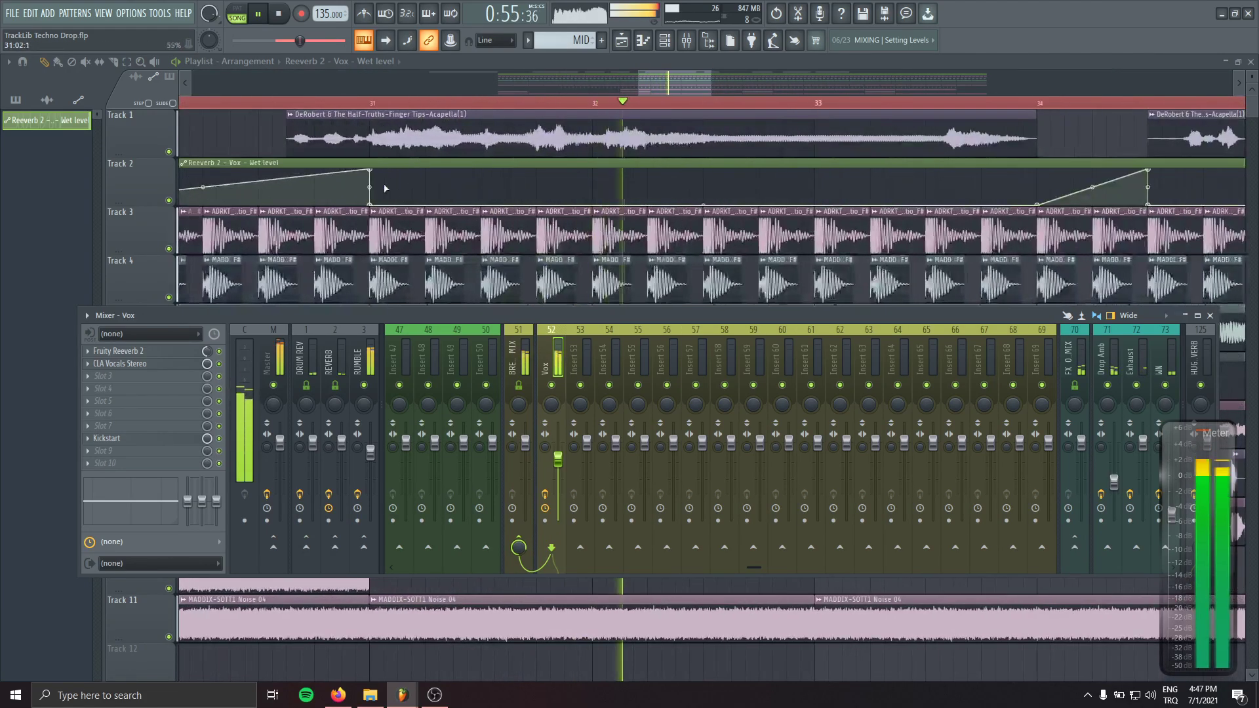
pyautogui.keyDown('ctrl'); pyautogui.scroll(4, 450, 198); pyautogui.keyUp('ctrl')
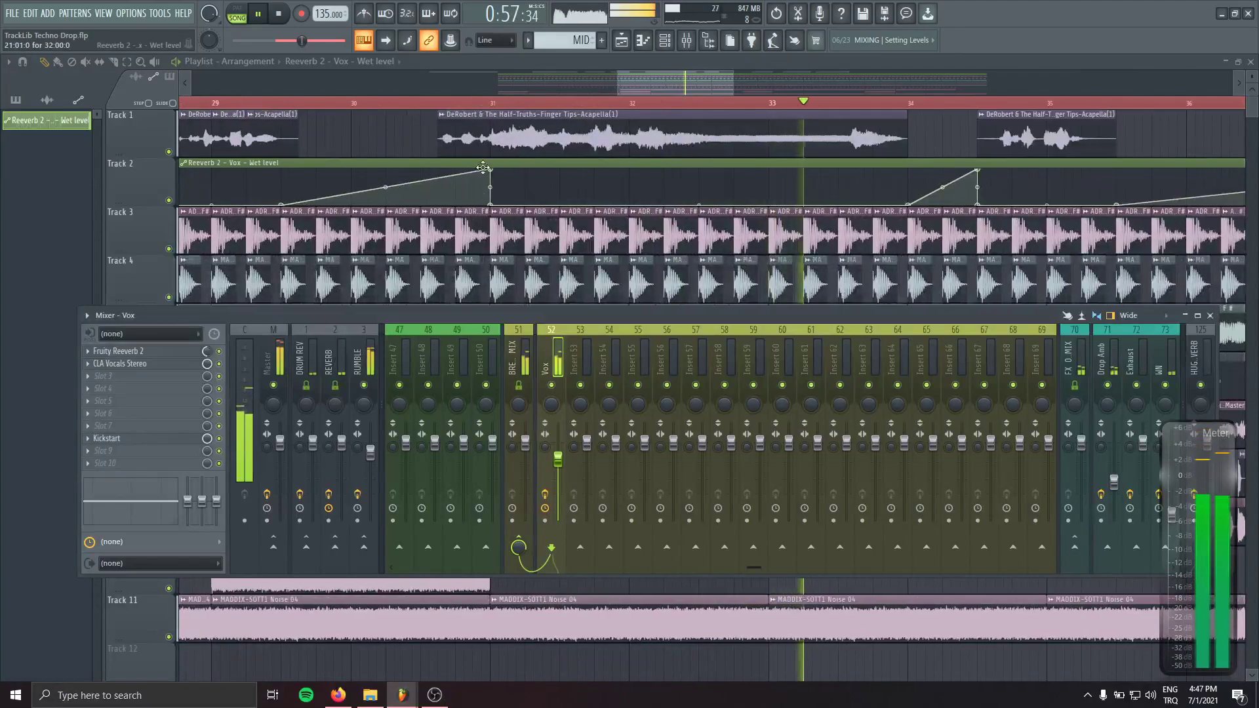
pyautogui.press('F9')
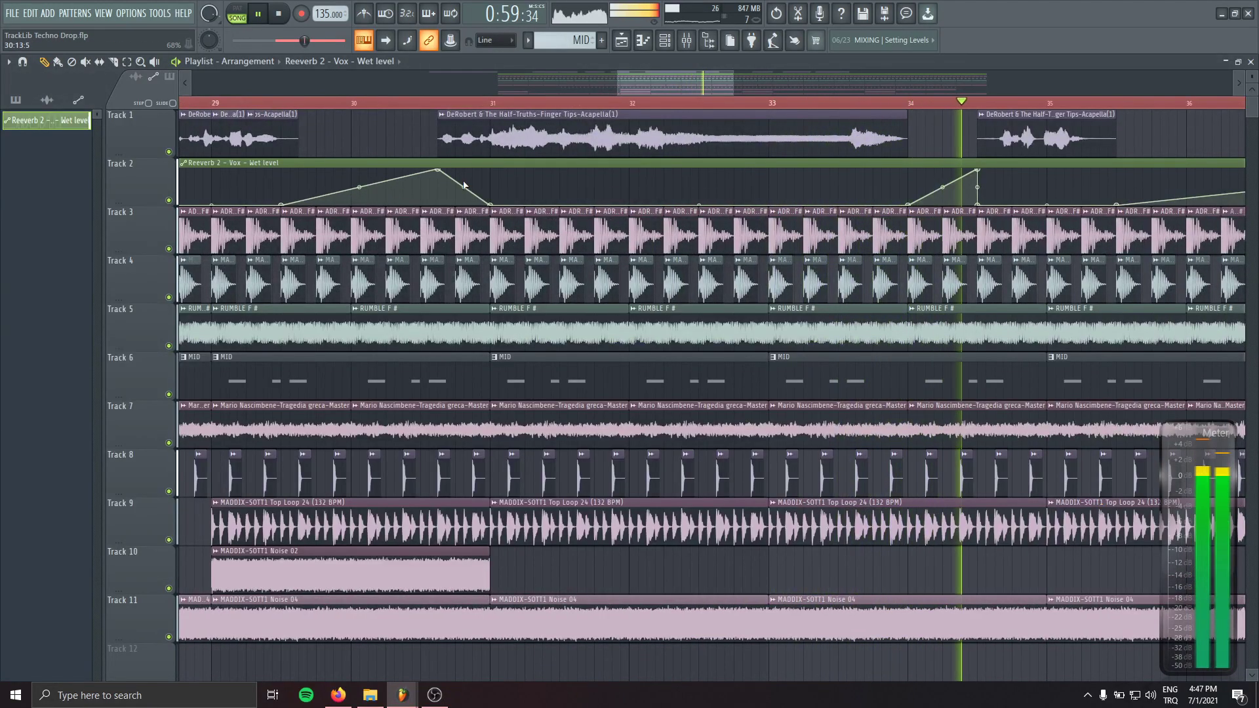
pyautogui.keyDown('ctrl'); pyautogui.scroll(-2, 669, 332); pyautogui.keyUp('ctrl')
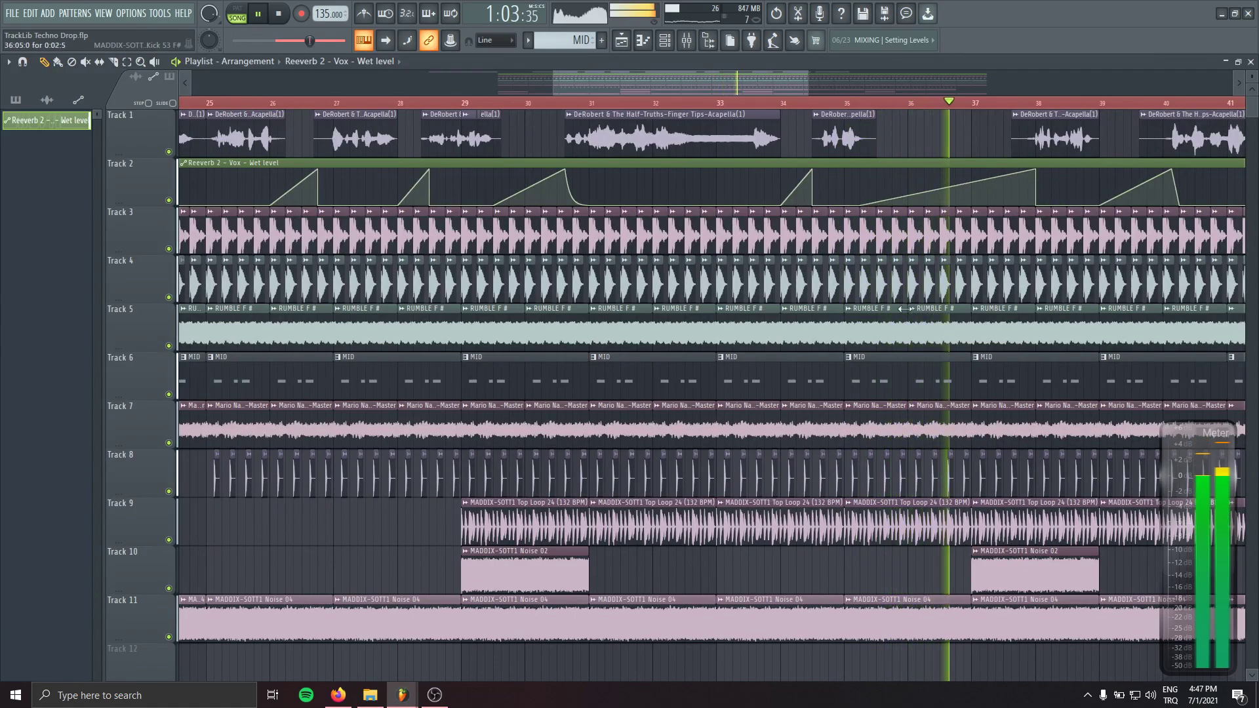
pyautogui.keyDown('ctrl'); pyautogui.scroll(-3, 632, 345); pyautogui.keyUp('ctrl')
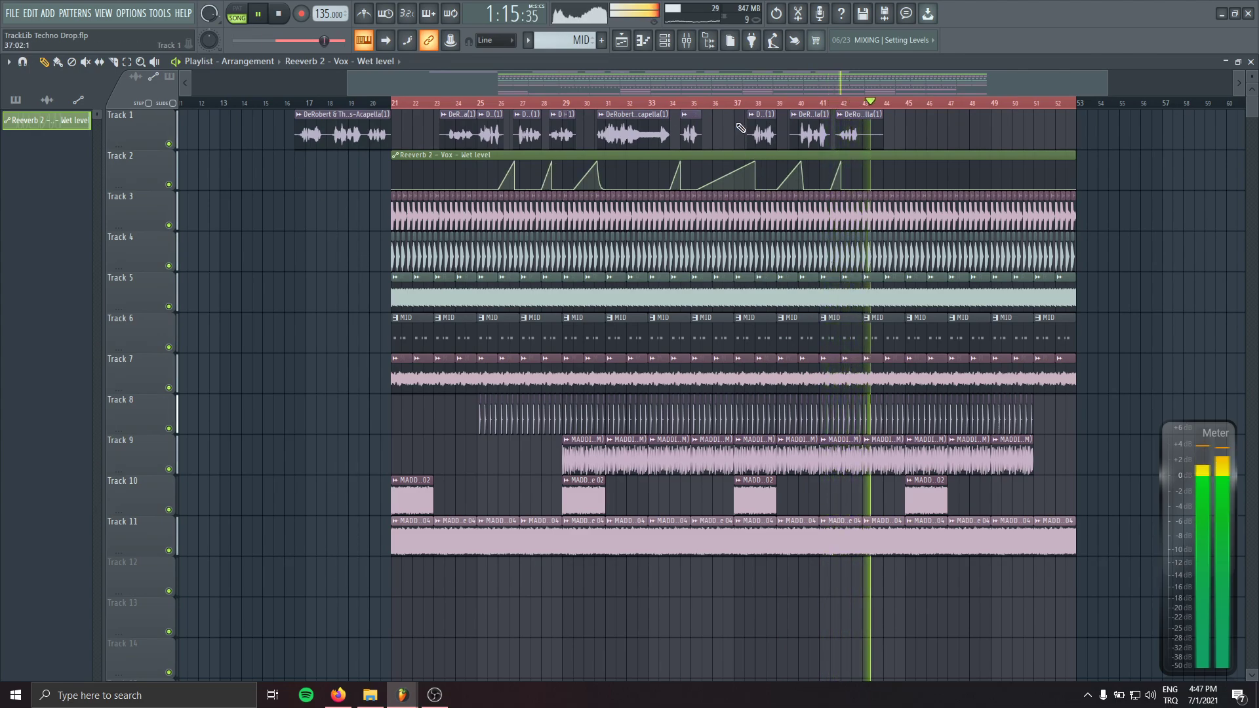
# - Play from bar 37, move the vocal phrase near bar 38 one beat earlier and shift its wet-level peak to 37:13
pyautogui.click(735, 103)
pyautogui.press('space')
pyautogui.scroll(3, 807, 321)
pyautogui.scroll(3, 675, 271)
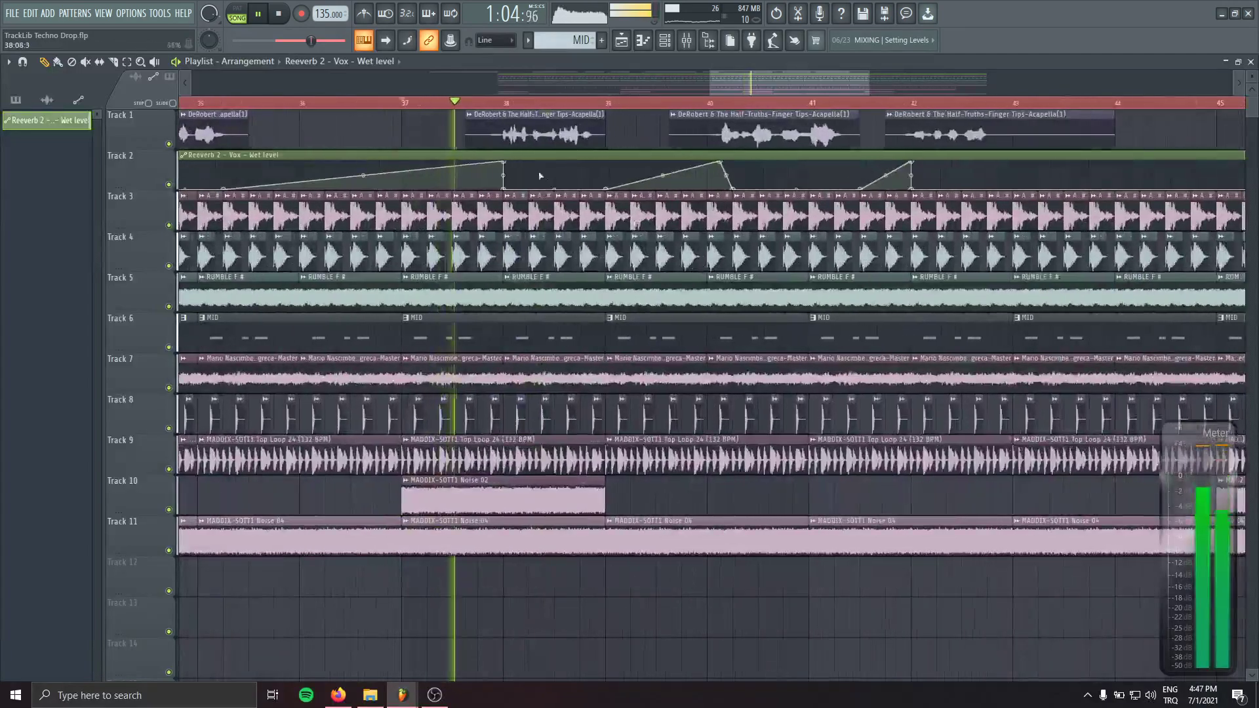
pyautogui.click(627, 129)
pyautogui.hotkey('ctrl', 'z')
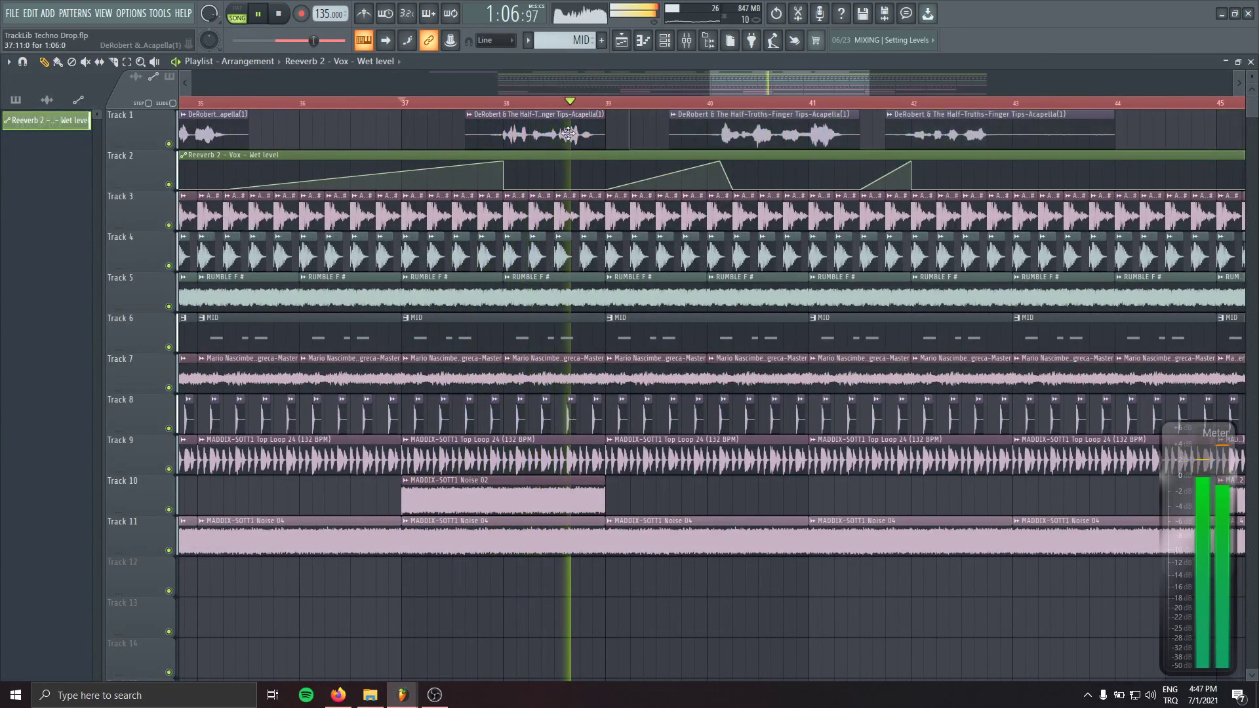
pyautogui.press('space')
pyautogui.press('space')
pyautogui.moveTo(580, 131); pyautogui.dragTo(477, 161)
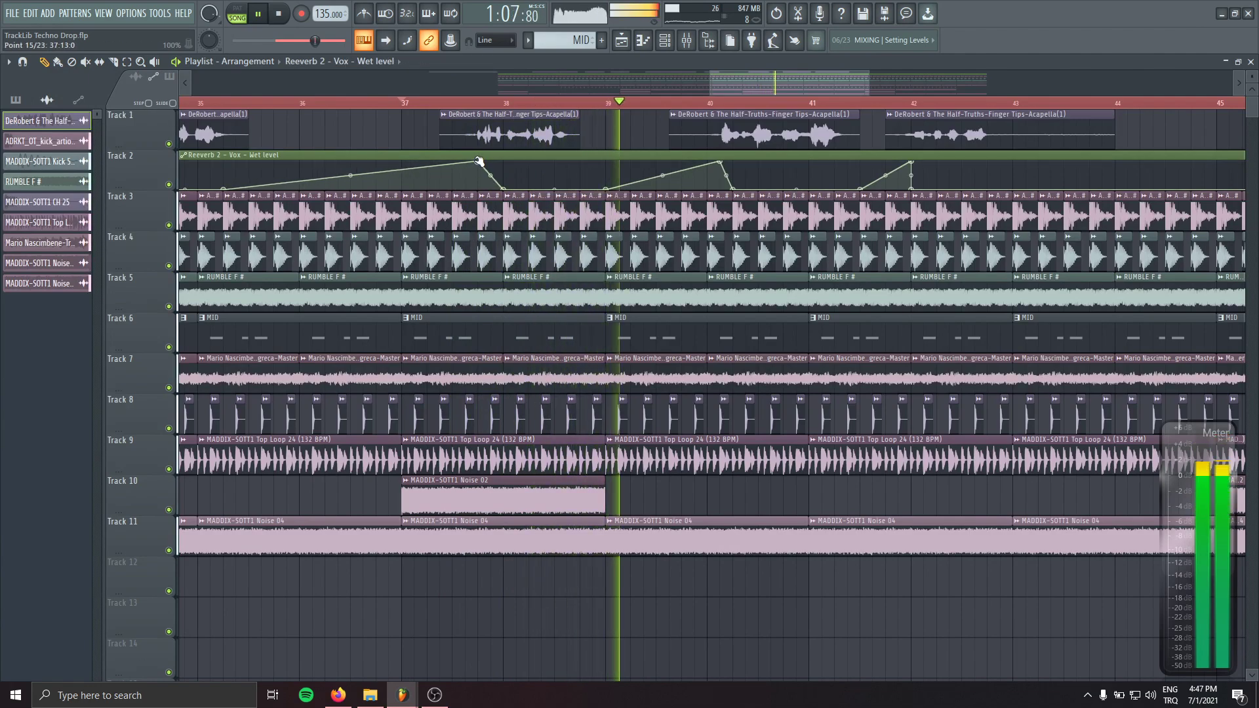
# - Move the next vocal phrase earlier so that it starts at bar 39, replaying the section to check its timing
pyautogui.moveTo(726, 249); pyautogui.dragTo(663, 197)
pyautogui.press('space')
pyautogui.press('space')
pyautogui.moveTo(655, 128); pyautogui.dragTo(618, 126)
pyautogui.click(547, 103)
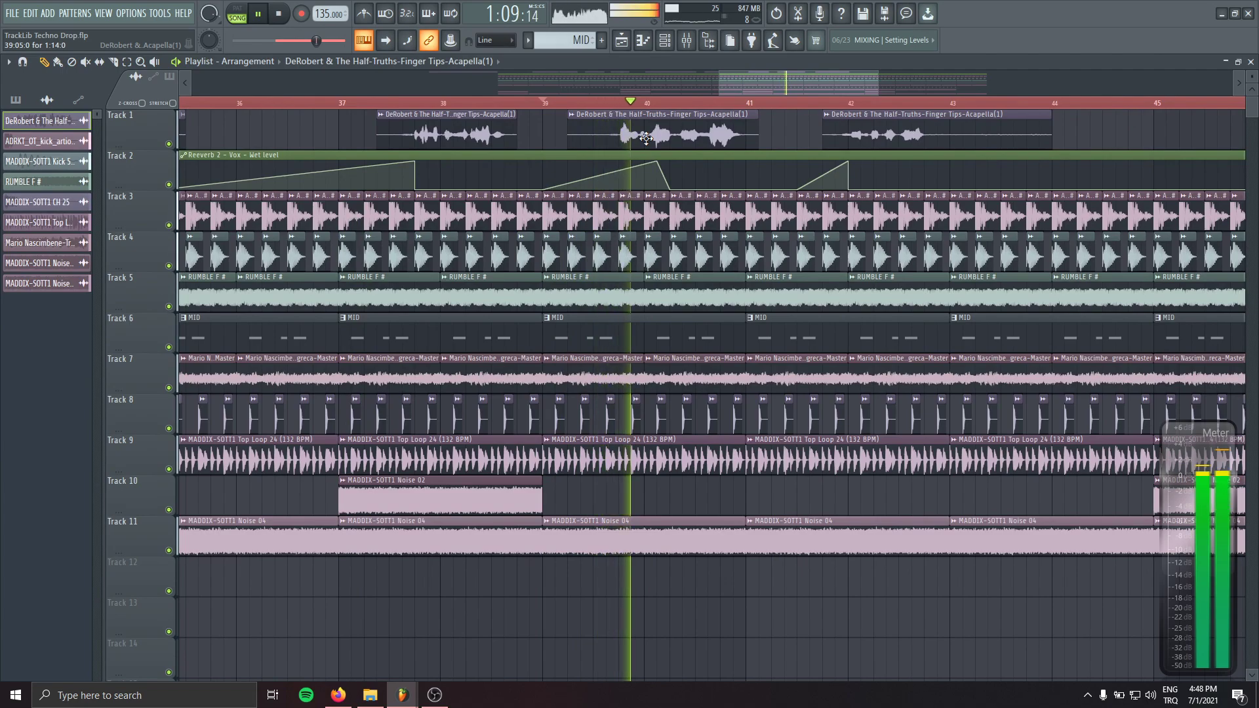
pyautogui.click(659, 162)
pyautogui.press('space')
pyautogui.press('space')
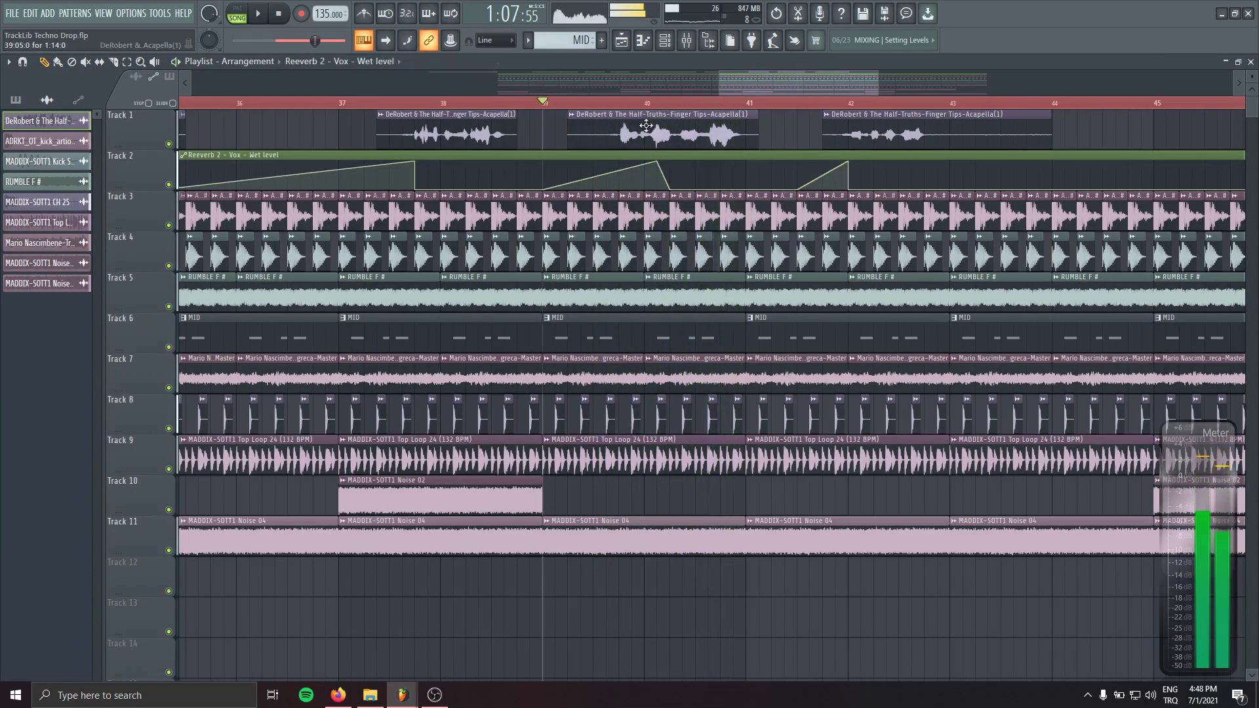
pyautogui.moveTo(635, 132); pyautogui.dragTo(610, 132)
# - Listen to the drop from several points between bars 25 and 35 to check the vocal phrases and reverb ramps
pyautogui.scroll(-4, 544, 164)
pyautogui.moveTo(367, 158); pyautogui.dragTo(647, 168)
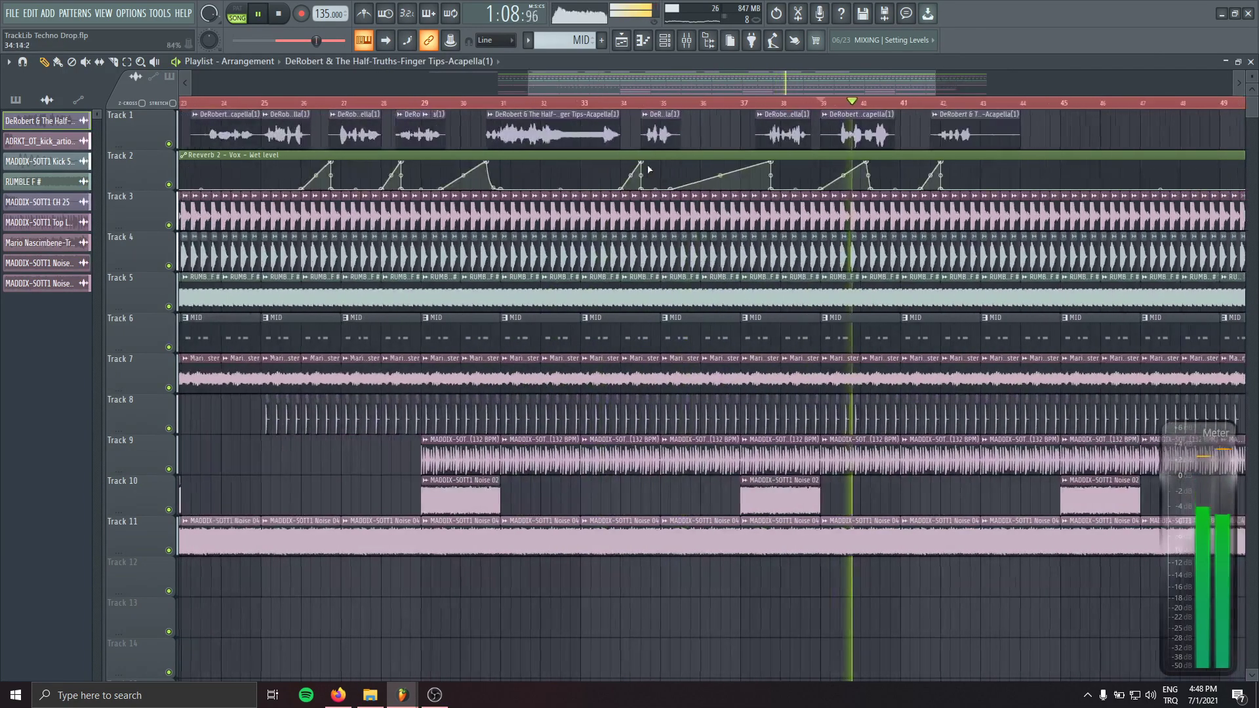
pyautogui.click(399, 103)
pyautogui.click(337, 103)
pyautogui.click(269, 103)
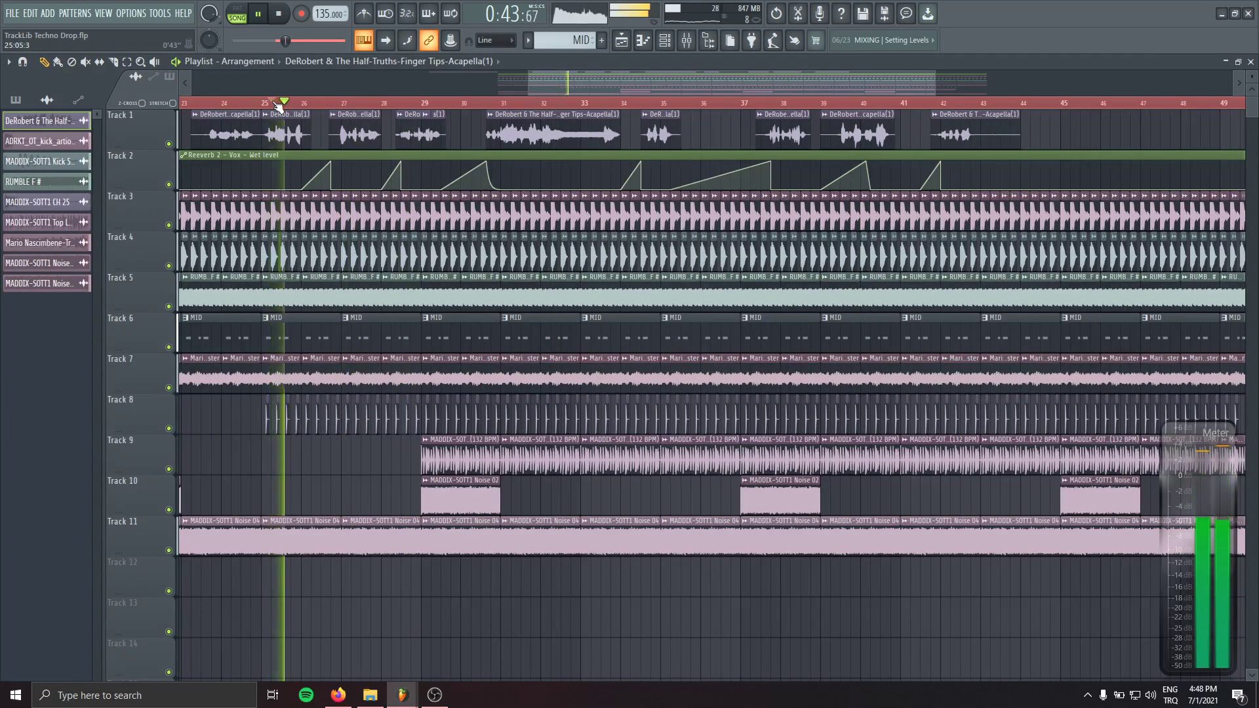
pyautogui.click(409, 103)
pyautogui.click(490, 103)
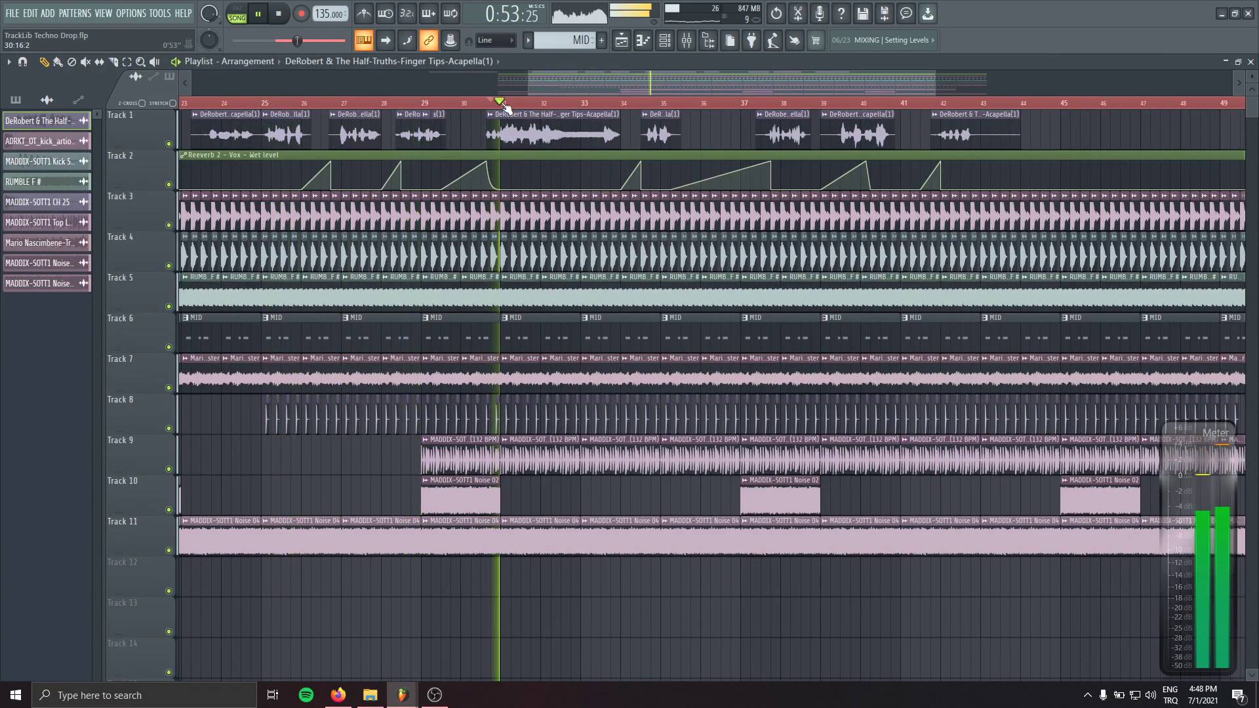
pyautogui.click(651, 102)
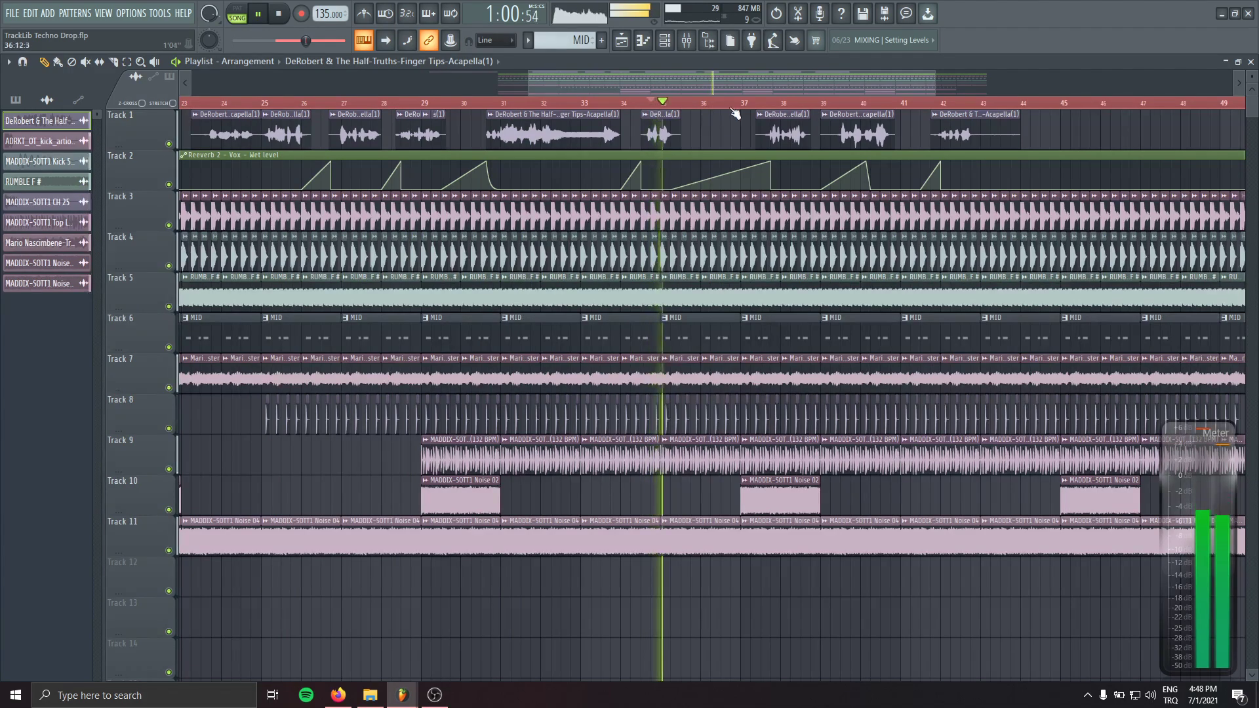
# - Delete the last three vocal clips on Track 1, from after bar 37 to the end
pyautogui.scroll(3, 750, 110)
pyautogui.scroll(1, 768, 112)
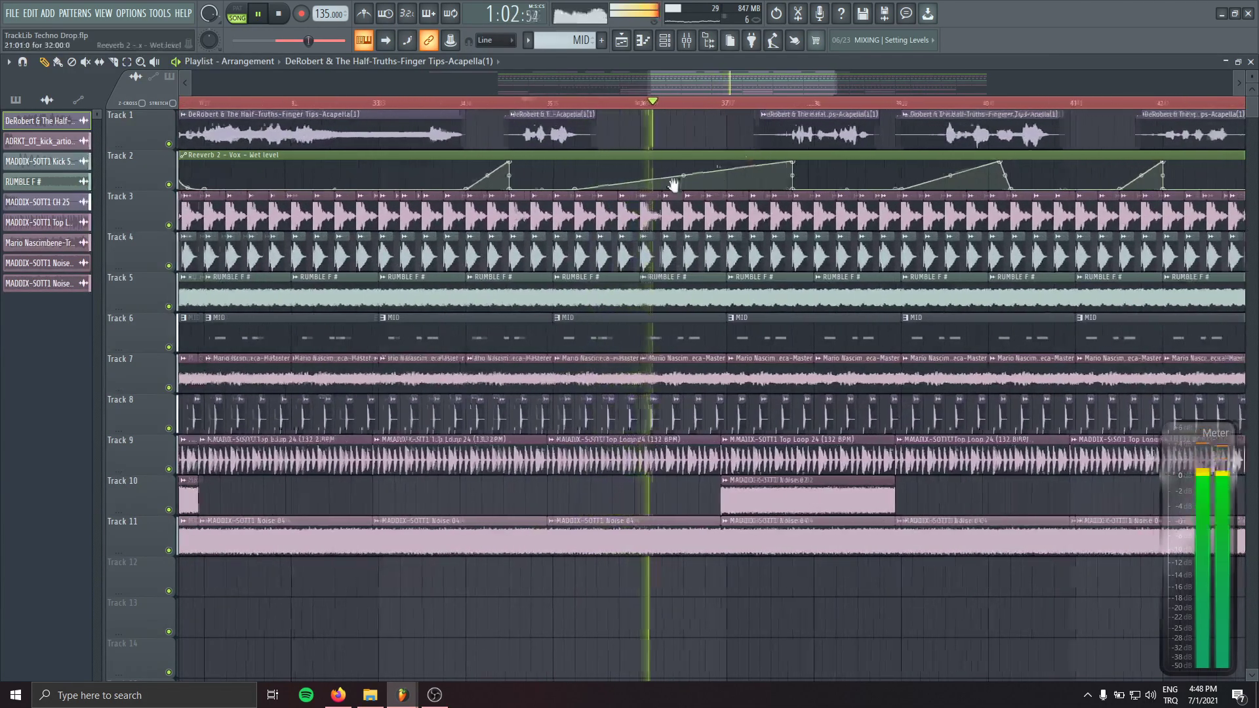
pyautogui.hscroll(3, 674, 186)
pyautogui.rightClick(603, 137)
pyautogui.rightClick(767, 135)
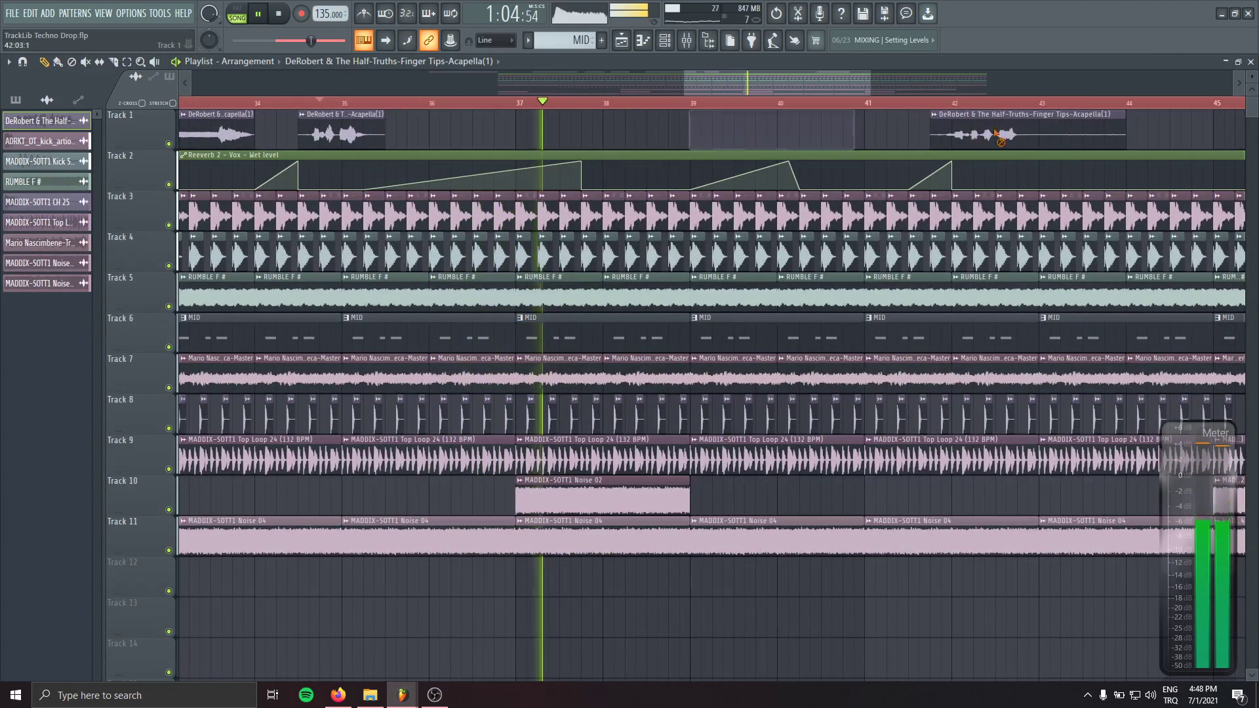
pyautogui.rightClick(1003, 135)
# - Place a copy of the short vocal phrase before bar 35 at 36:13 on Track 1 and resume playback
pyautogui.press('space')
pyautogui.click(367, 134)
pyautogui.moveTo(569, 132); pyautogui.dragTo(602, 129)
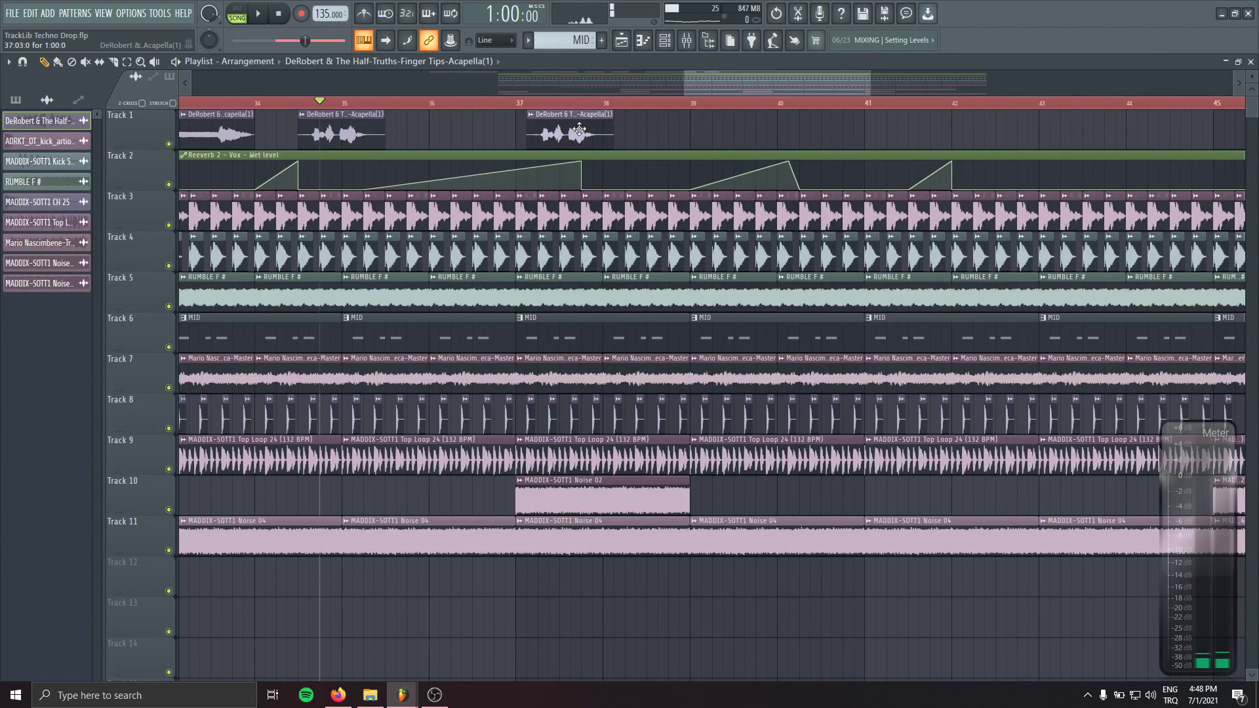
pyautogui.press('space')
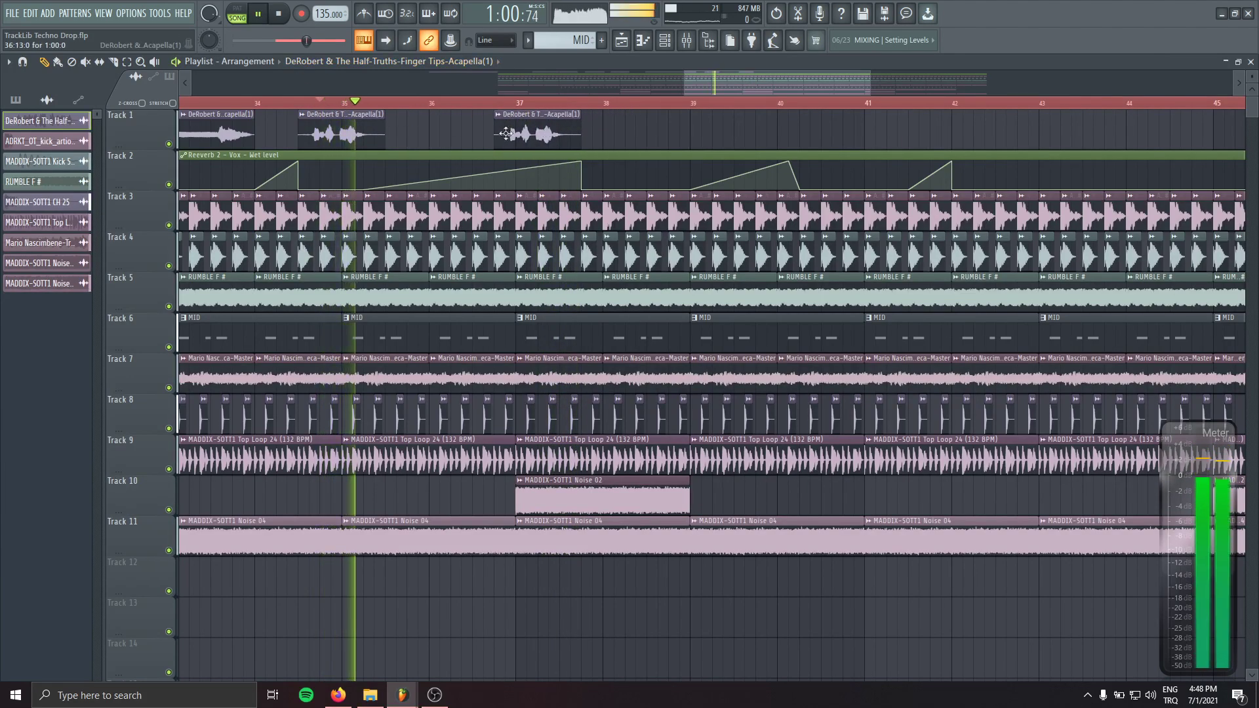
# - Reshape the long wet-level ramp to peak at the copied phrase's start at 36:13 and drop straight to zero
pyautogui.moveTo(472, 175); pyautogui.dragTo(496, 146)
pyautogui.rightClick(494, 161)
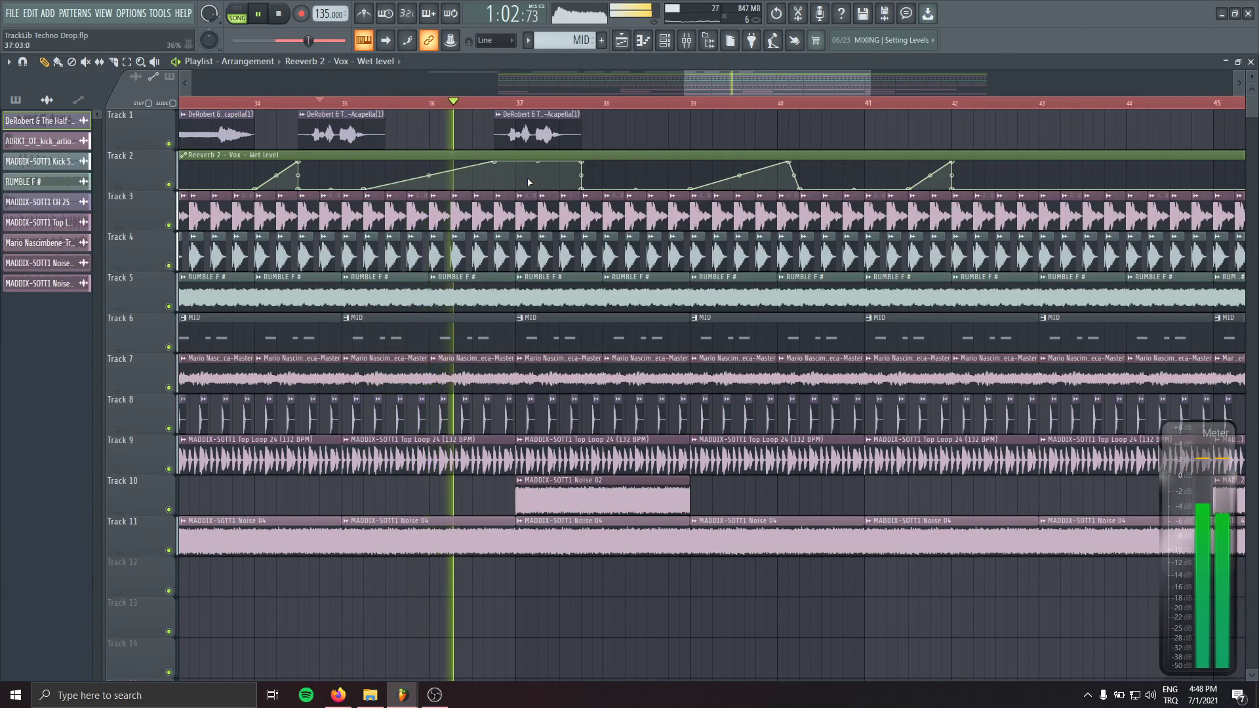
pyautogui.moveTo(582, 161); pyautogui.dragTo(481, 203)
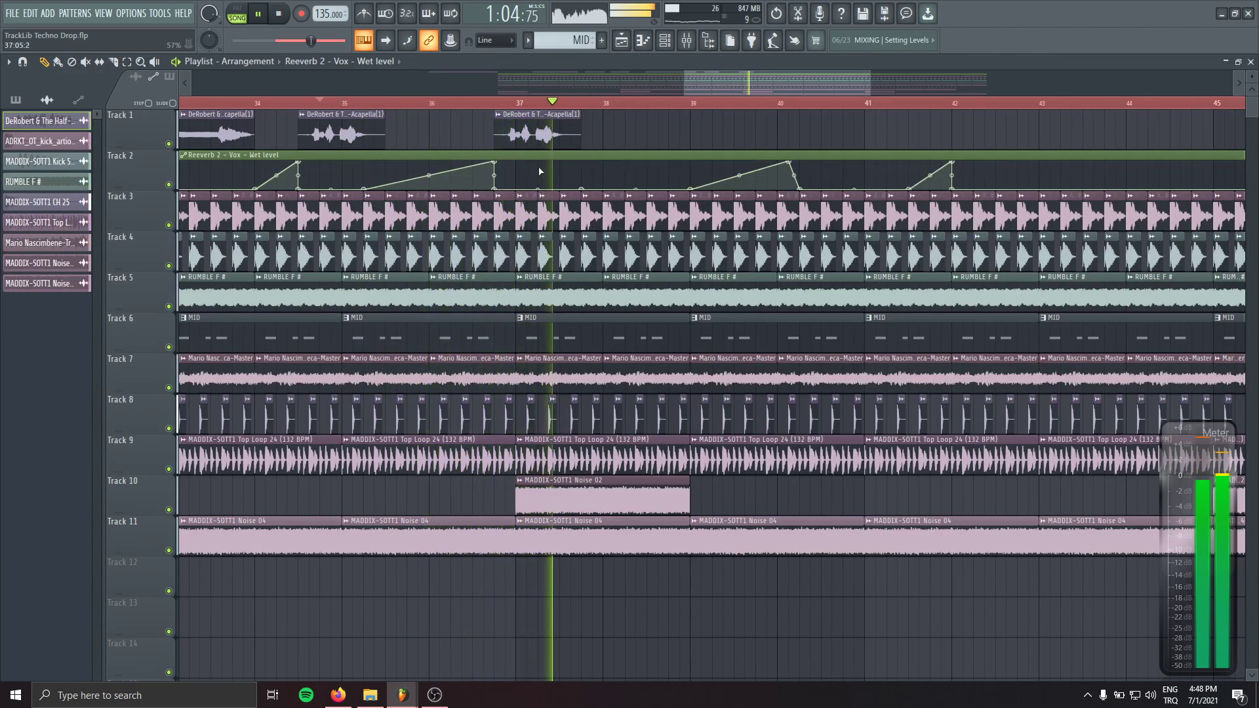
# - Add the MADDIX-SOTT1 Ride 21 sample to Track 12 and position it at 37:03
pyautogui.keyDown('ctrl'); pyautogui.scroll(-2, 475, 157); pyautogui.keyUp('ctrl')
pyautogui.keyDown('alt'); pyautogui.scroll(-3, 475, 157); pyautogui.keyUp('alt')
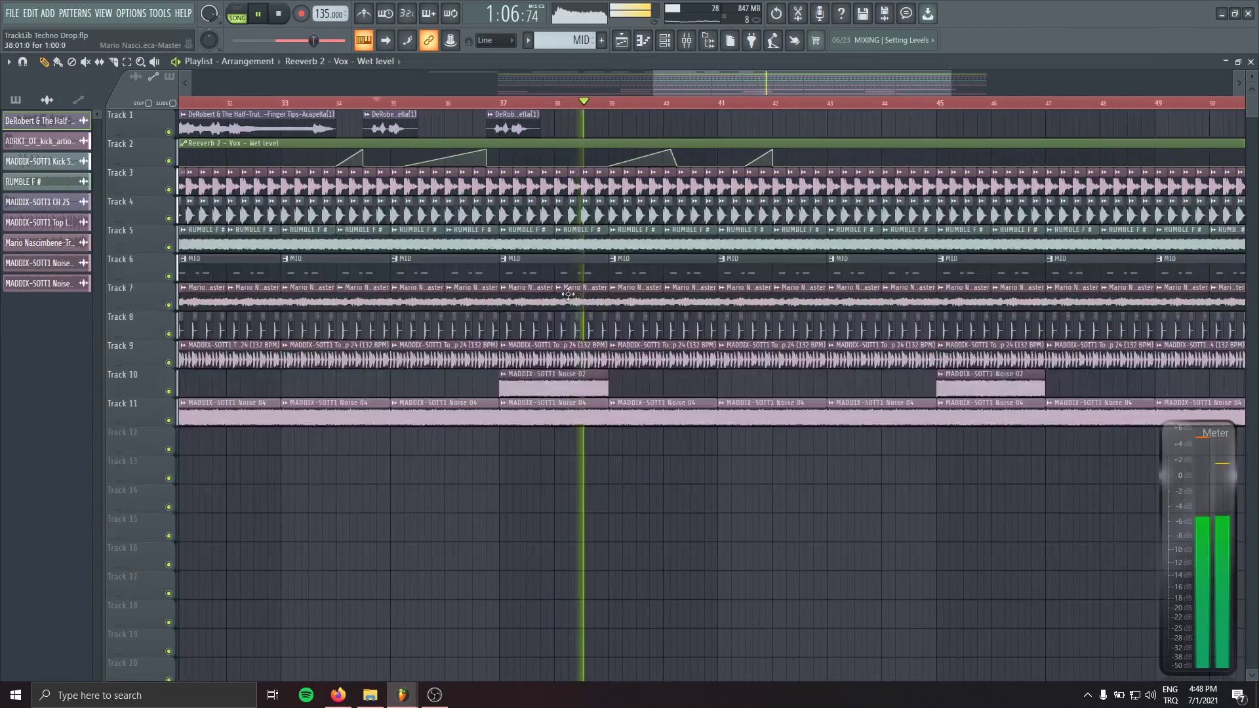
pyautogui.press('space')
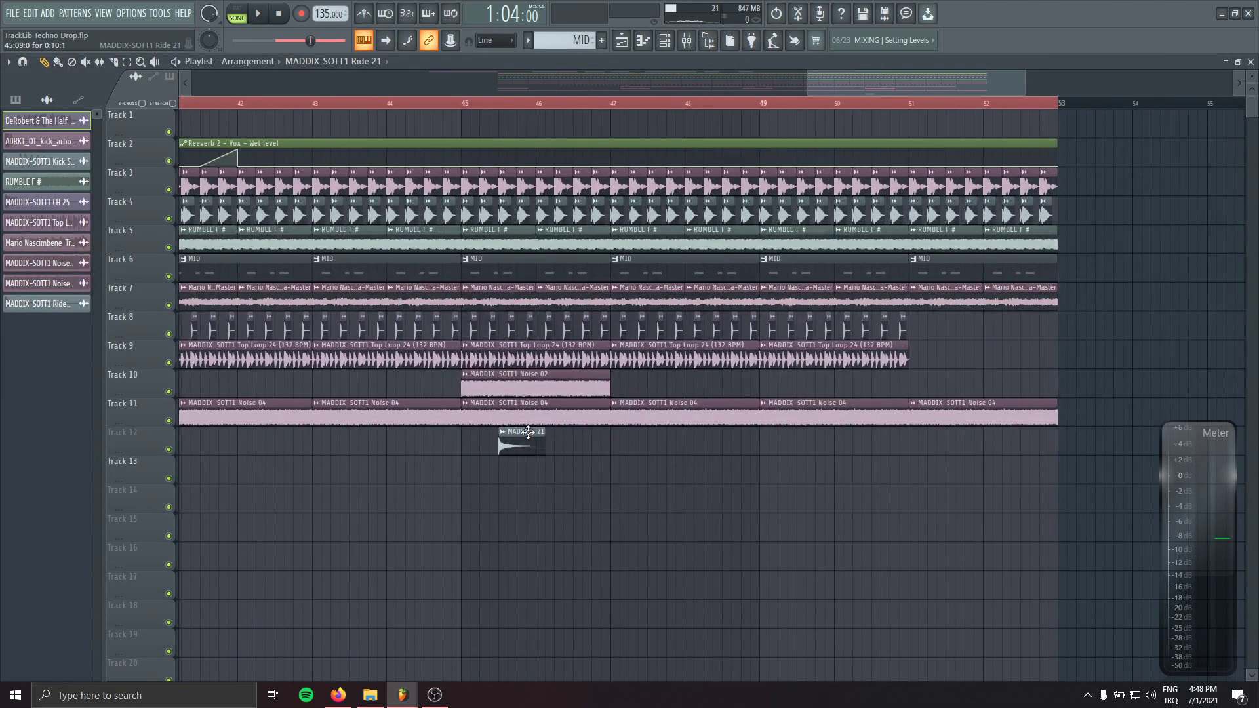
pyautogui.moveTo(528, 432); pyautogui.dragTo(385, 443)
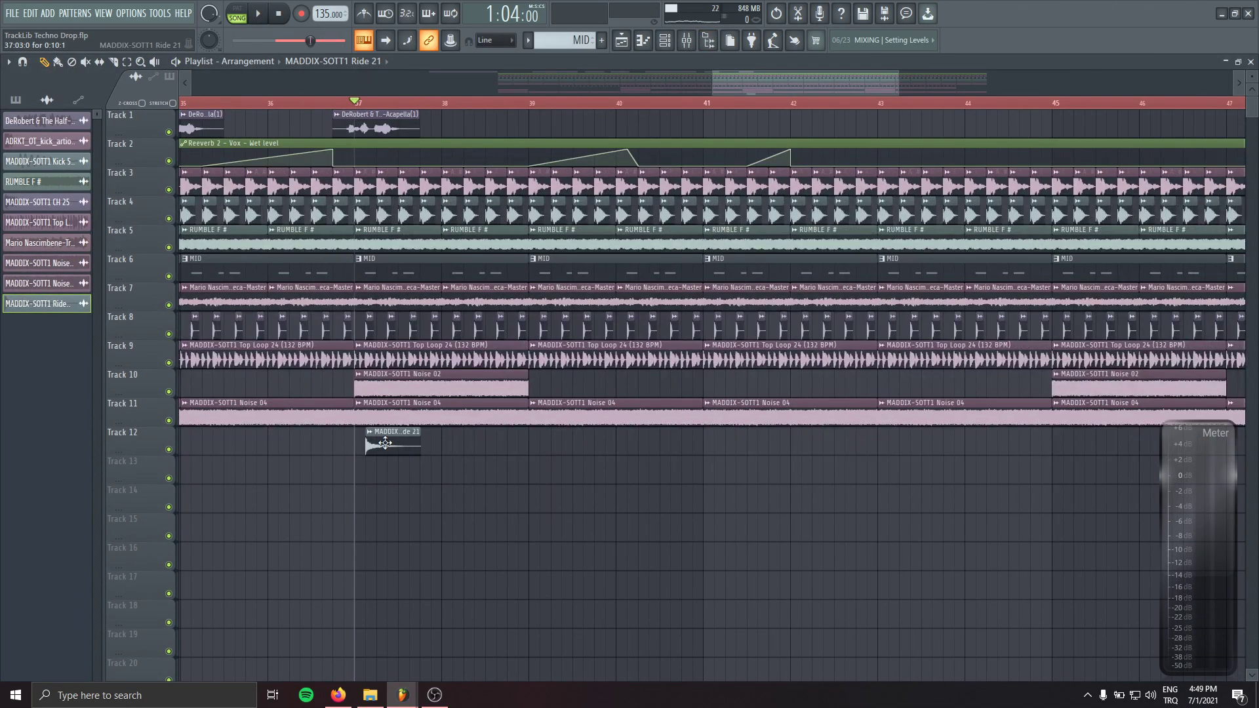
# - Repeat the ride hit once per beat along Track 12 up to about bar 42 while the drop plays
pyautogui.press('space')
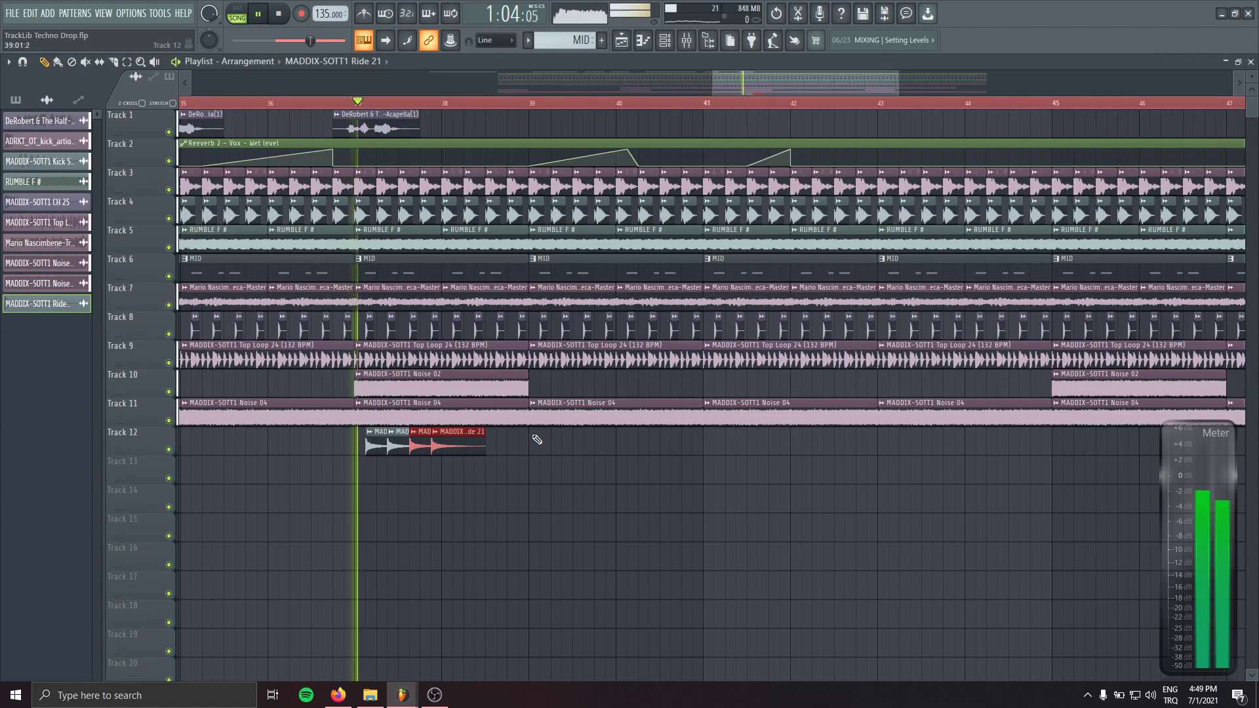
pyautogui.hotkey('ctrl', 'b')
pyautogui.hotkey('ctrl', 'b')
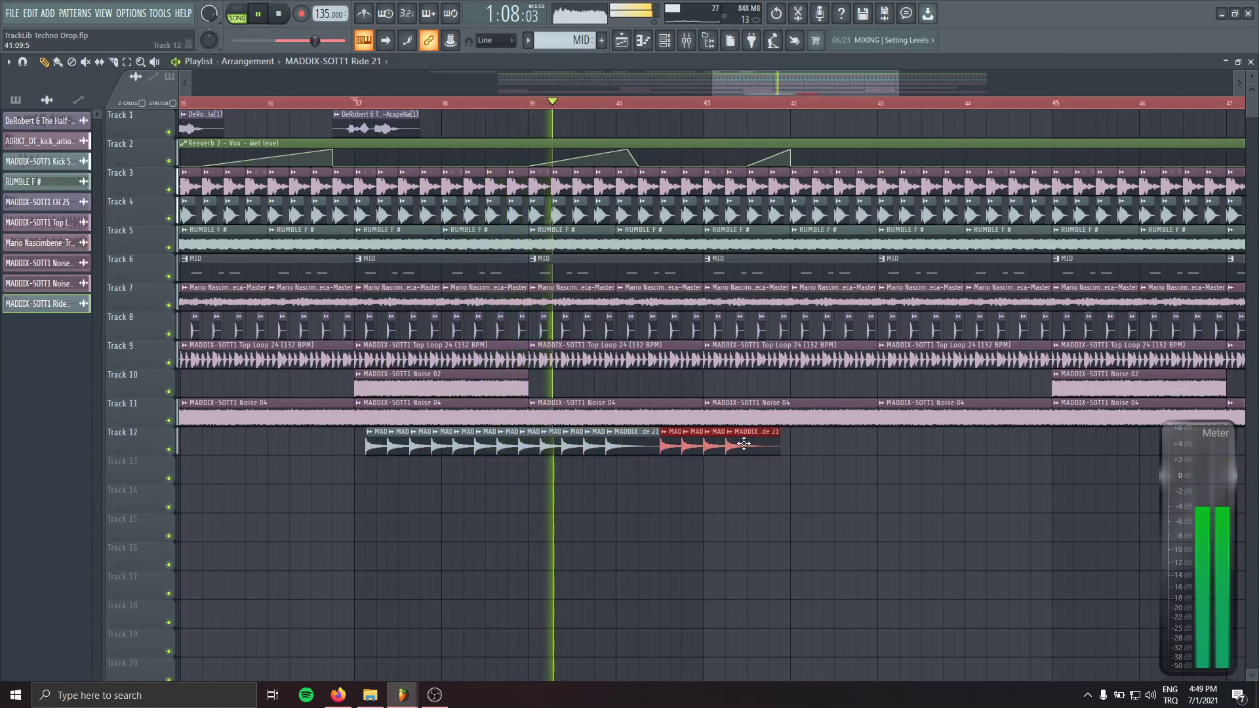
pyautogui.hotkey('ctrl', 'b')
pyautogui.hotkey('ctrl', 'b')
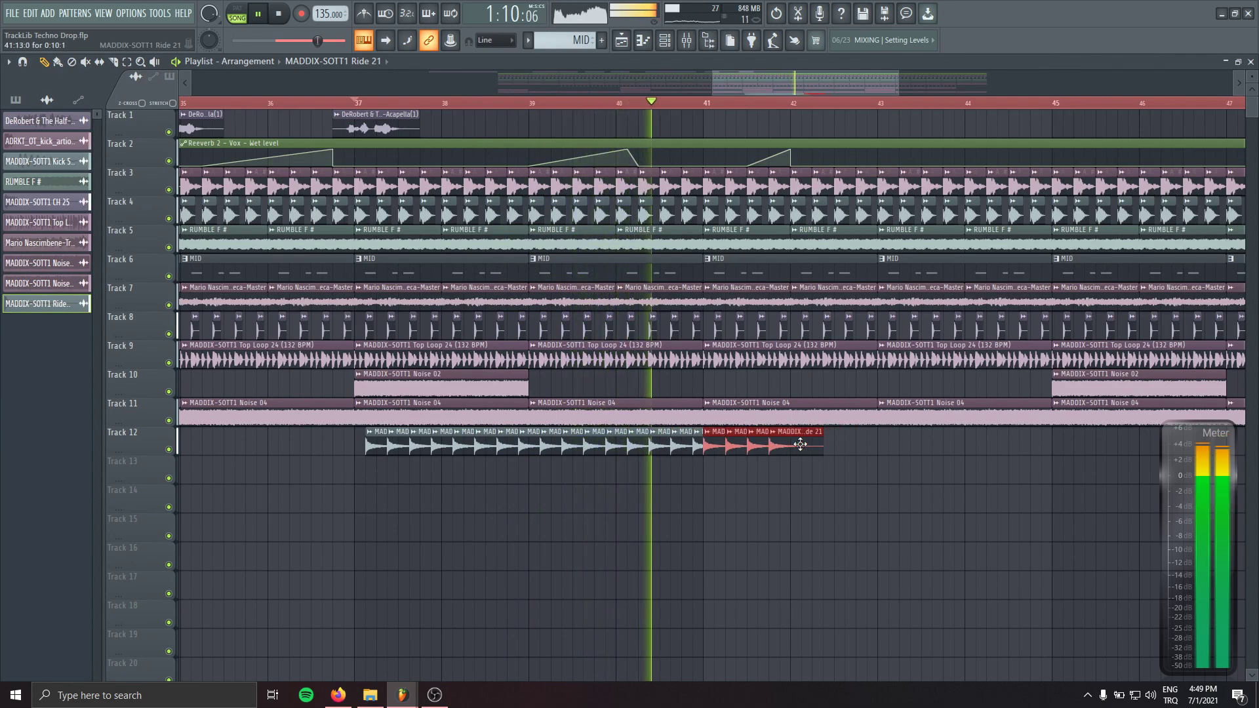
# - Make the ride sample cut itself when retriggered and continue its repeated hits with a block starting at 42:03
pyautogui.doubleClick(805, 449)
pyautogui.press('space')
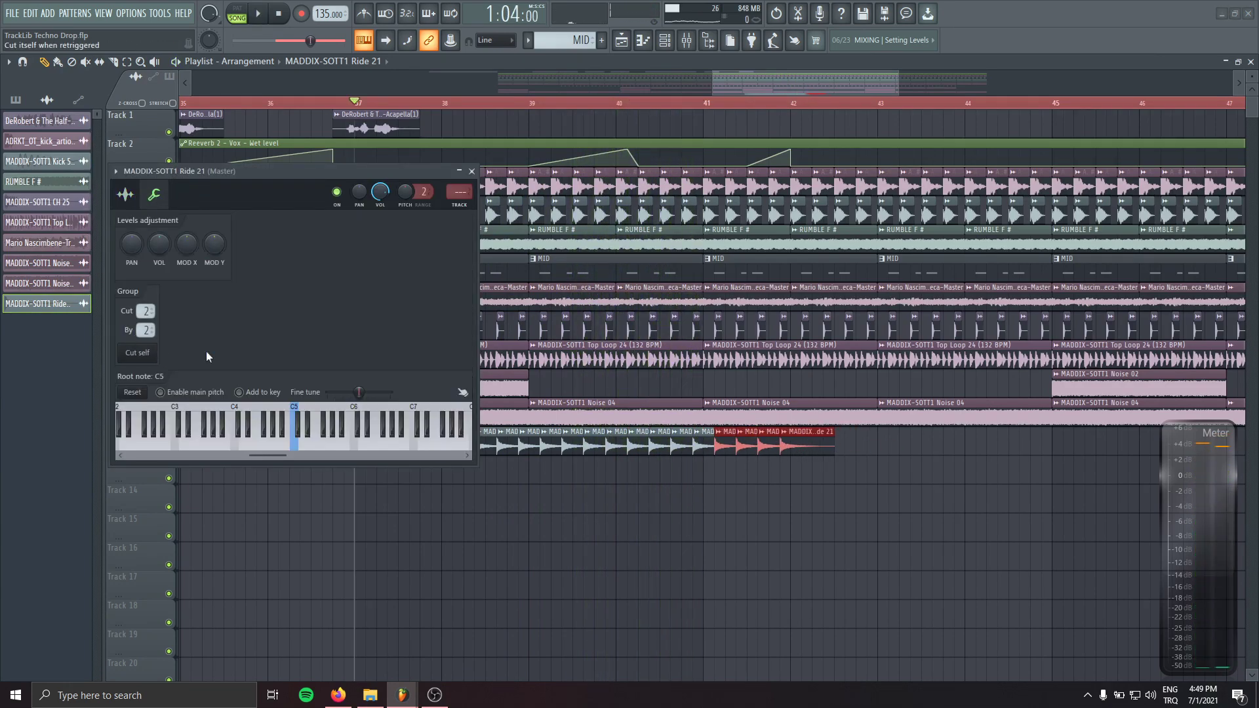
pyautogui.press('space')
pyautogui.click(471, 172)
pyautogui.moveTo(902, 450); pyautogui.dragTo(814, 450)
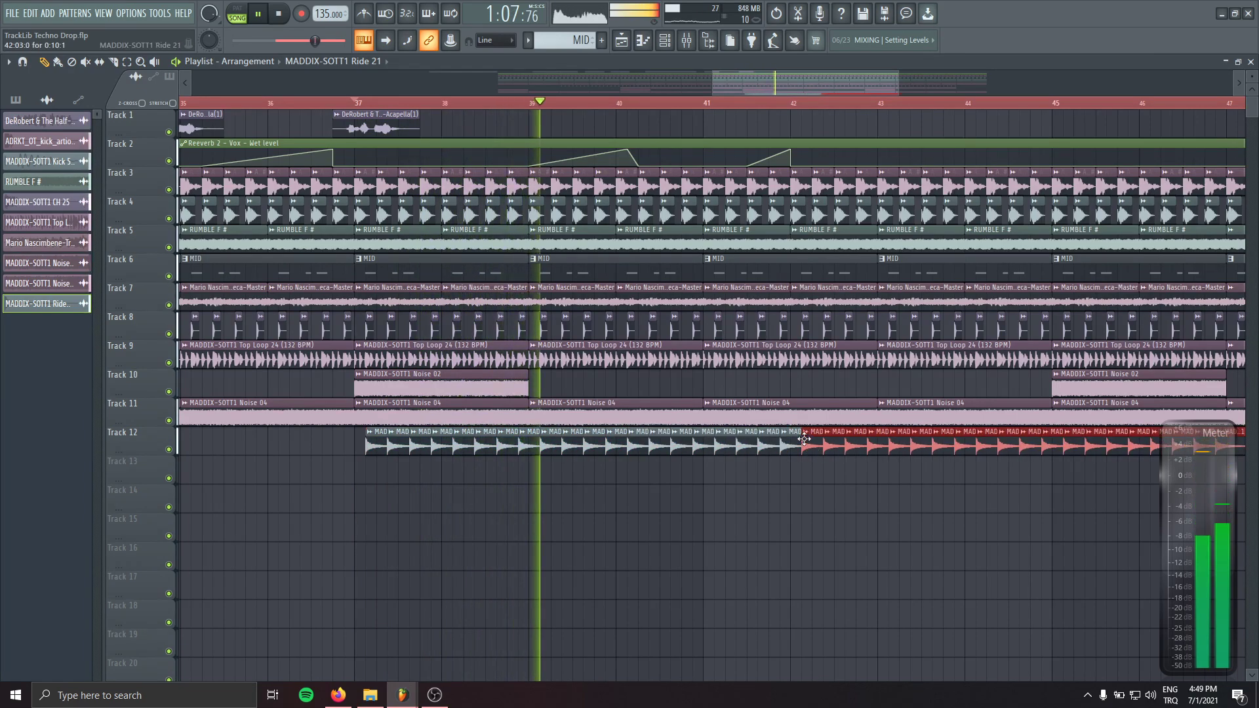
# - Lower the ride sample's channel volume to about 54%
pyautogui.doubleClick(803, 438)
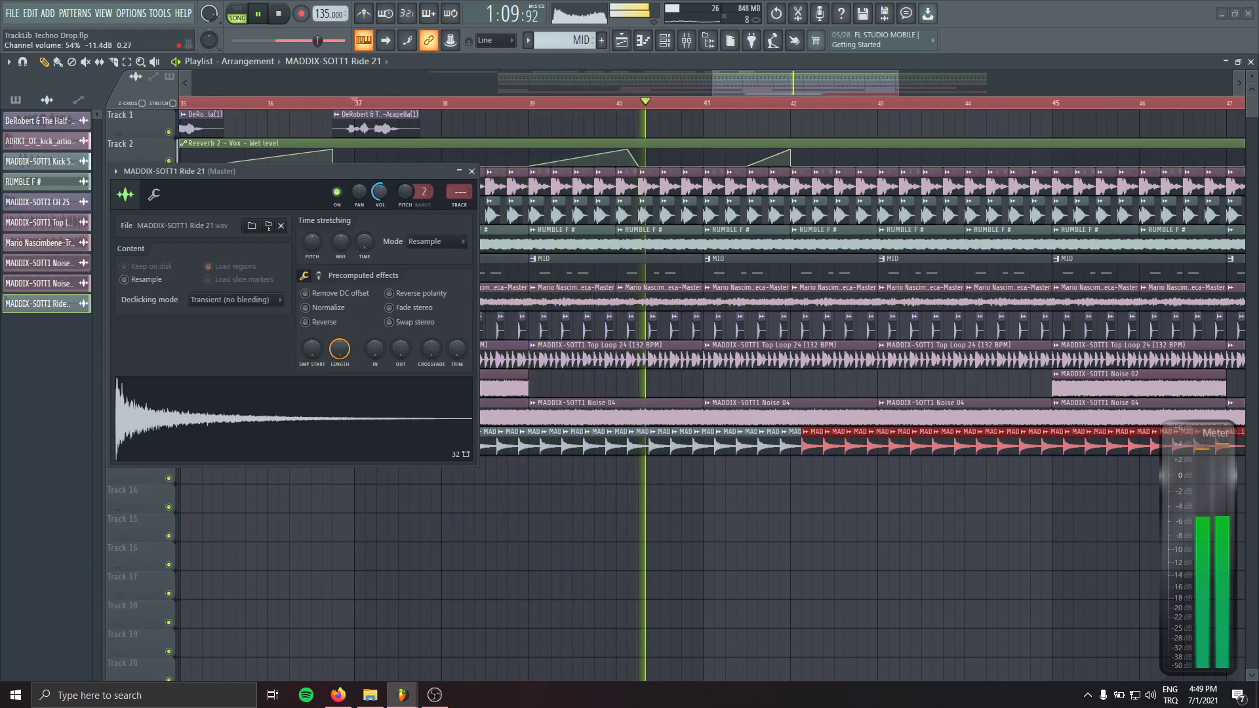
pyautogui.moveTo(380, 191); pyautogui.dragTo(380, 197)
pyautogui.click(471, 171)
pyautogui.scroll(-3, 429, 505)
pyautogui.click(797, 554)
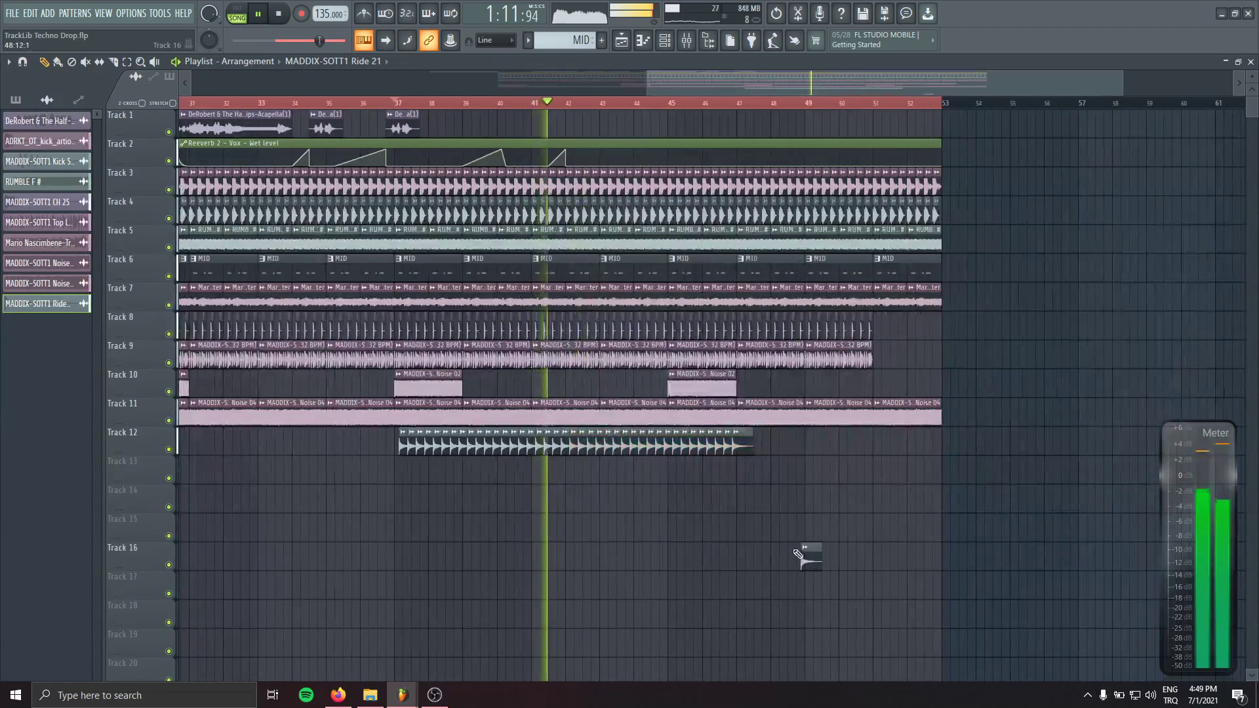
pyautogui.rightClick(813, 564)
# - Add the MADDIX-SOTT1 Downlifter 04 sample to Track 13 at bar 21 and play the drop from there
pyautogui.scroll(-2, 444, 405)
pyautogui.hscroll(-4, 451, 409)
pyautogui.scroll(1, 502, 462)
pyautogui.press('space')
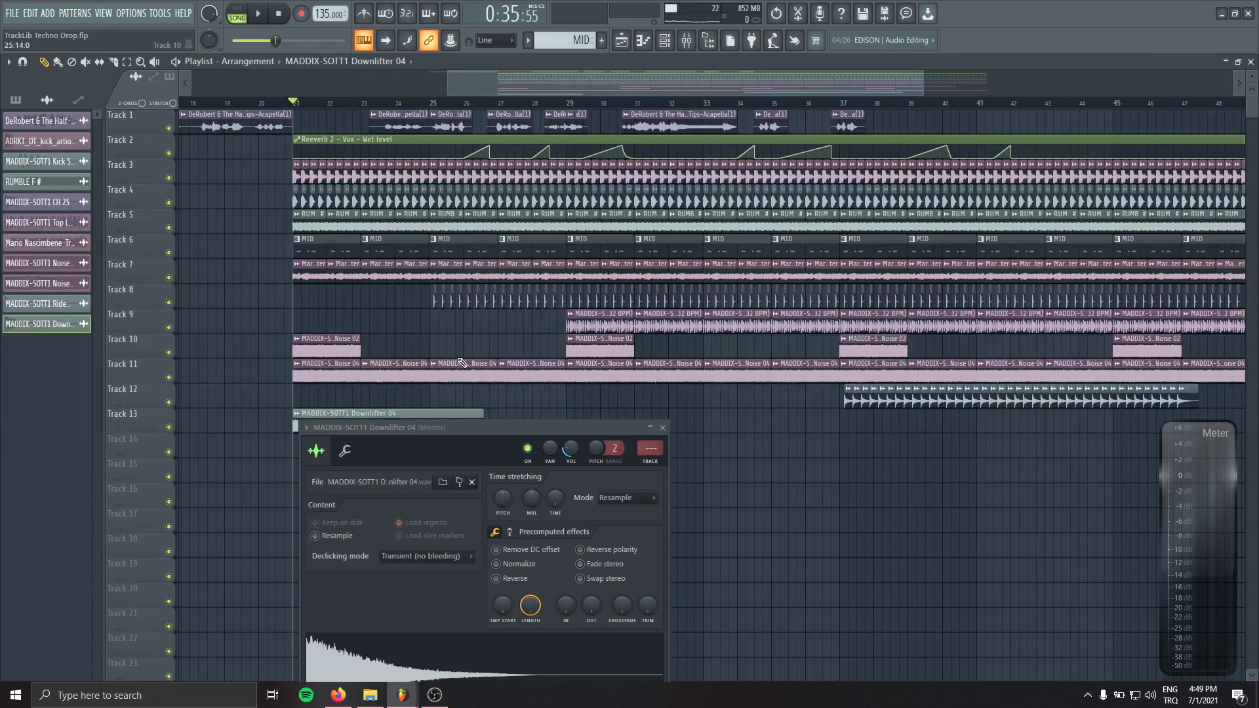
pyautogui.press('space')
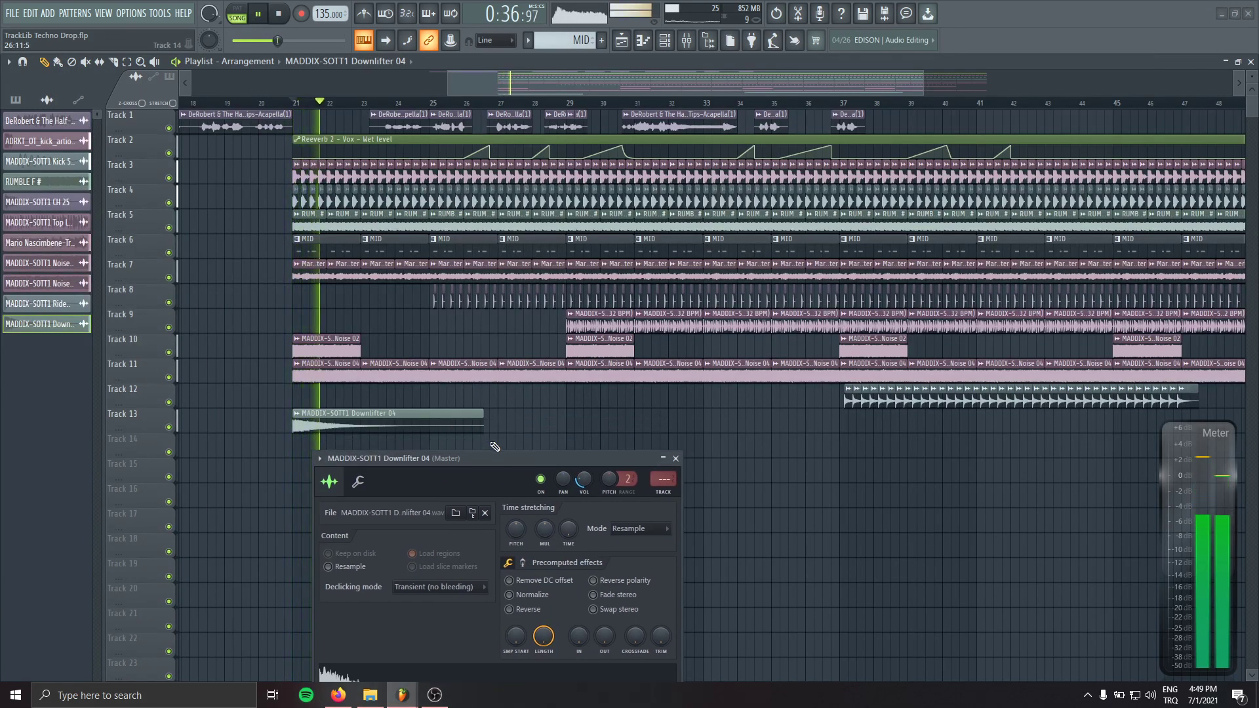
# - Place a second Downlifter 04 clip on Track 14 at bar 25 and make it unique
pyautogui.click(435, 444)
pyautogui.click(435, 440)
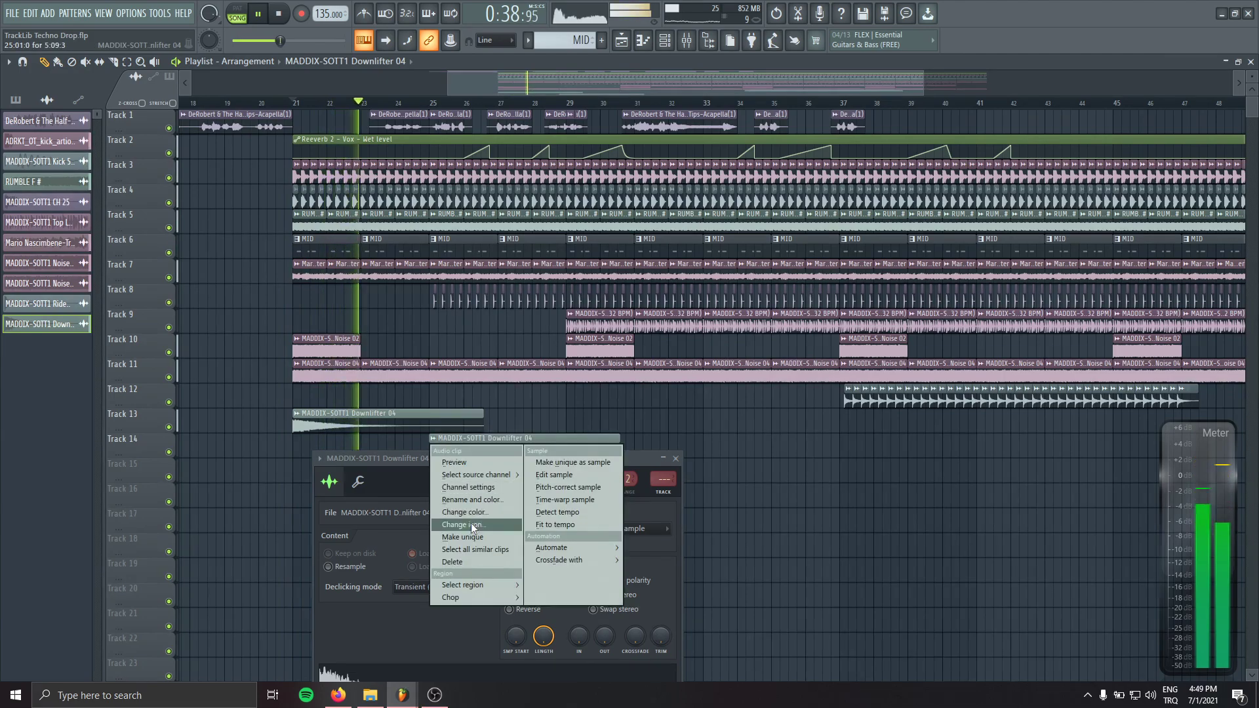
pyautogui.click(473, 536)
pyautogui.click(676, 459)
# - Reverse the unique downlifter copy and move its Track 14 clip to start at 23:09
pyautogui.doubleClick(489, 453)
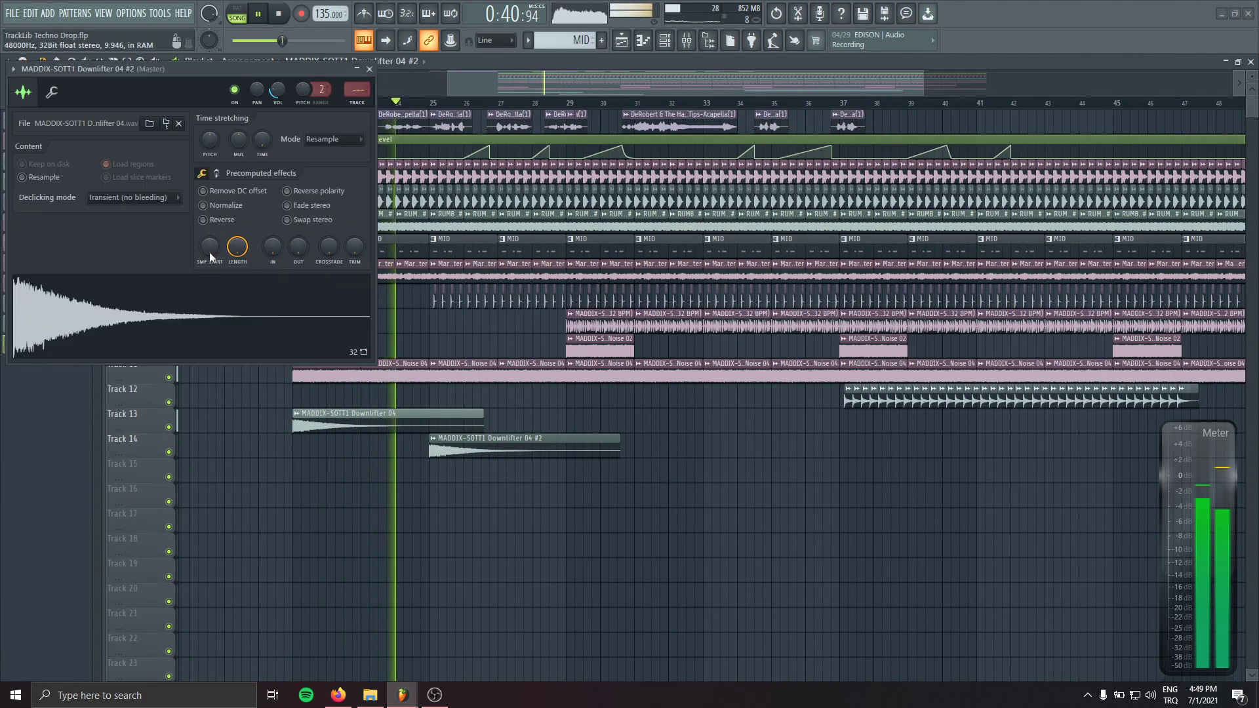
pyautogui.click(203, 219)
pyautogui.moveTo(575, 438); pyautogui.dragTo(525, 435)
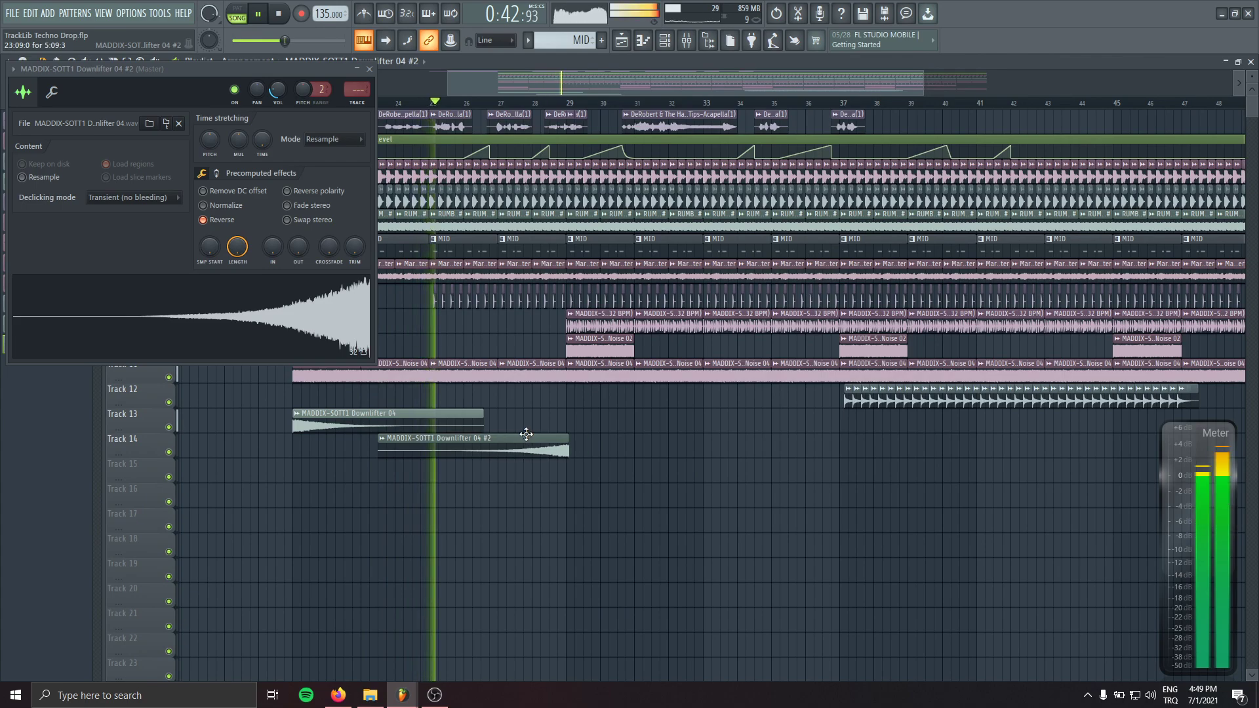
# - Duplicate the downlifter and its reversed copy on Tracks 13 and 14 so the new pair starts at bar 29
pyautogui.scroll(5, 582, 472)
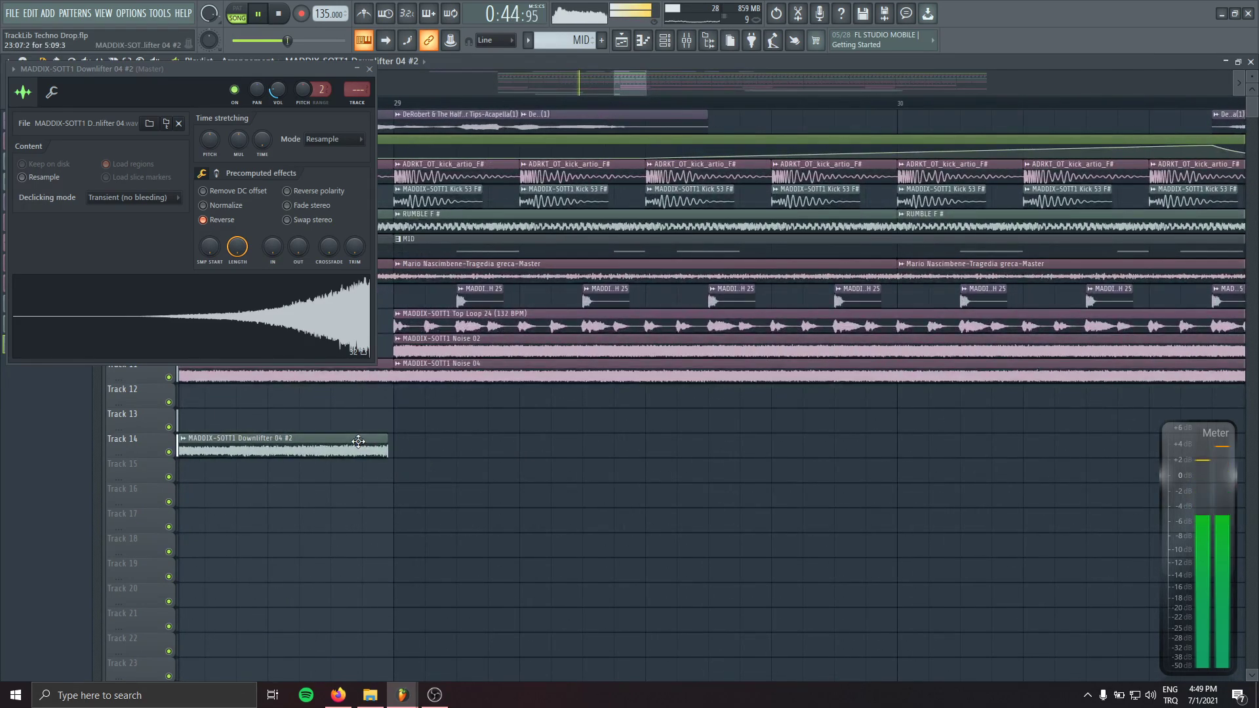
pyautogui.scroll(-8, 503, 604)
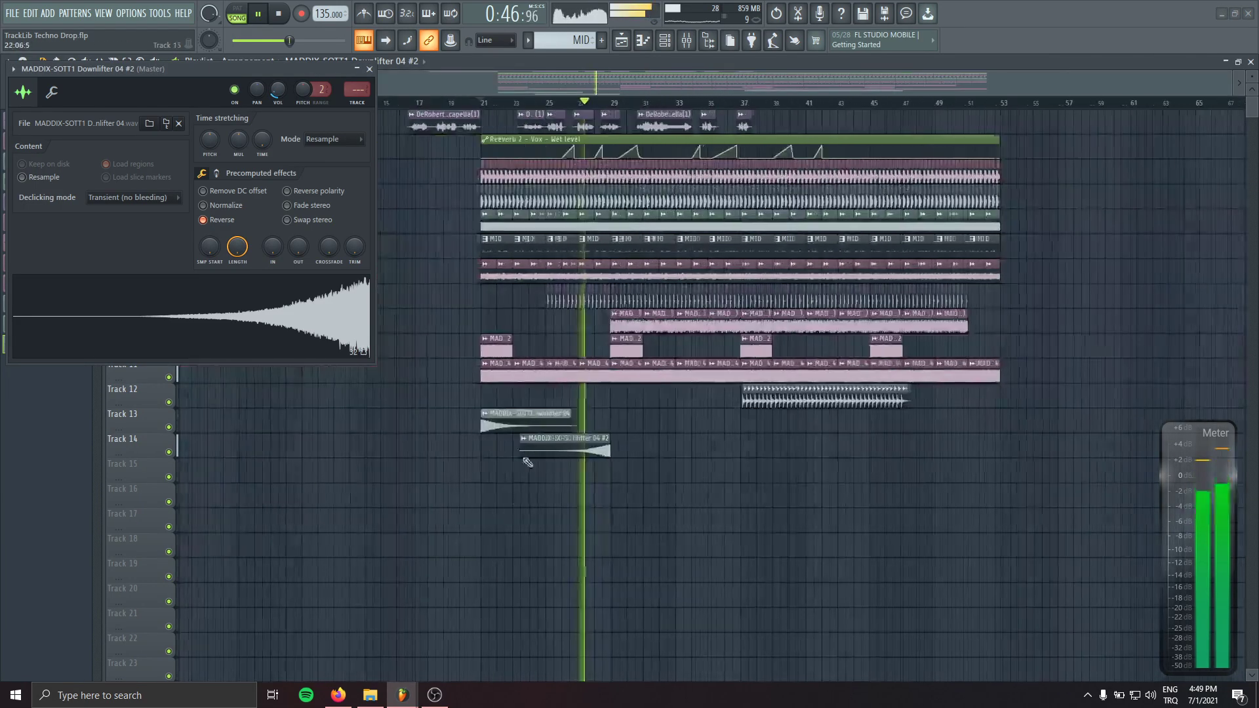
pyautogui.moveTo(610, 403); pyautogui.dragTo(441, 494)
pyautogui.moveTo(566, 414); pyautogui.dragTo(638, 413)
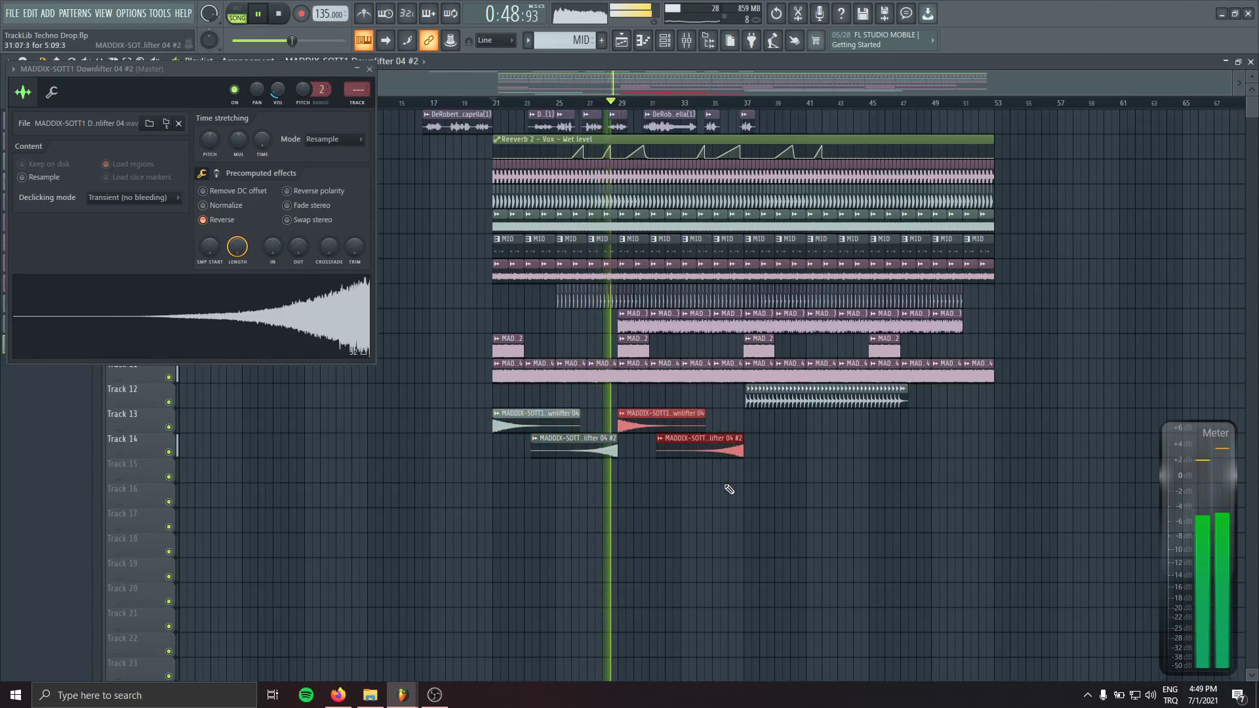
# - Duplicate all four downlifter clips on Tracks 13 and 14 to repeat the pattern from bar 37 through bar 53
pyautogui.click(739, 517)
pyautogui.rightClick(751, 519)
pyautogui.moveTo(761, 415); pyautogui.dragTo(514, 521)
pyautogui.moveTo(533, 437); pyautogui.dragTo(783, 441)
pyautogui.click(797, 547)
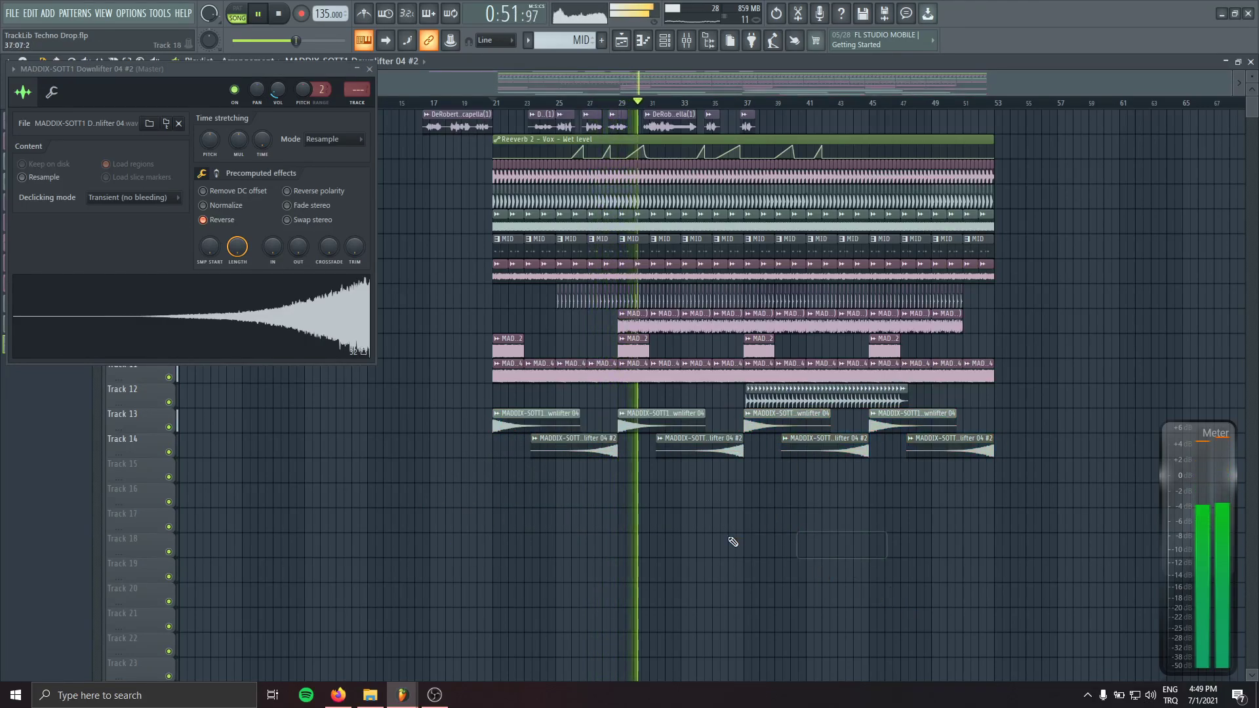
# - Automate the Kickstart mix level on Track 2, keeping it at minimum until bar 21 and raising it sharply there
pyautogui.click(370, 69)
pyautogui.scroll(-1, 623, 393)
pyautogui.click(729, 479)
pyautogui.rightClick(731, 478)
pyautogui.press('space')
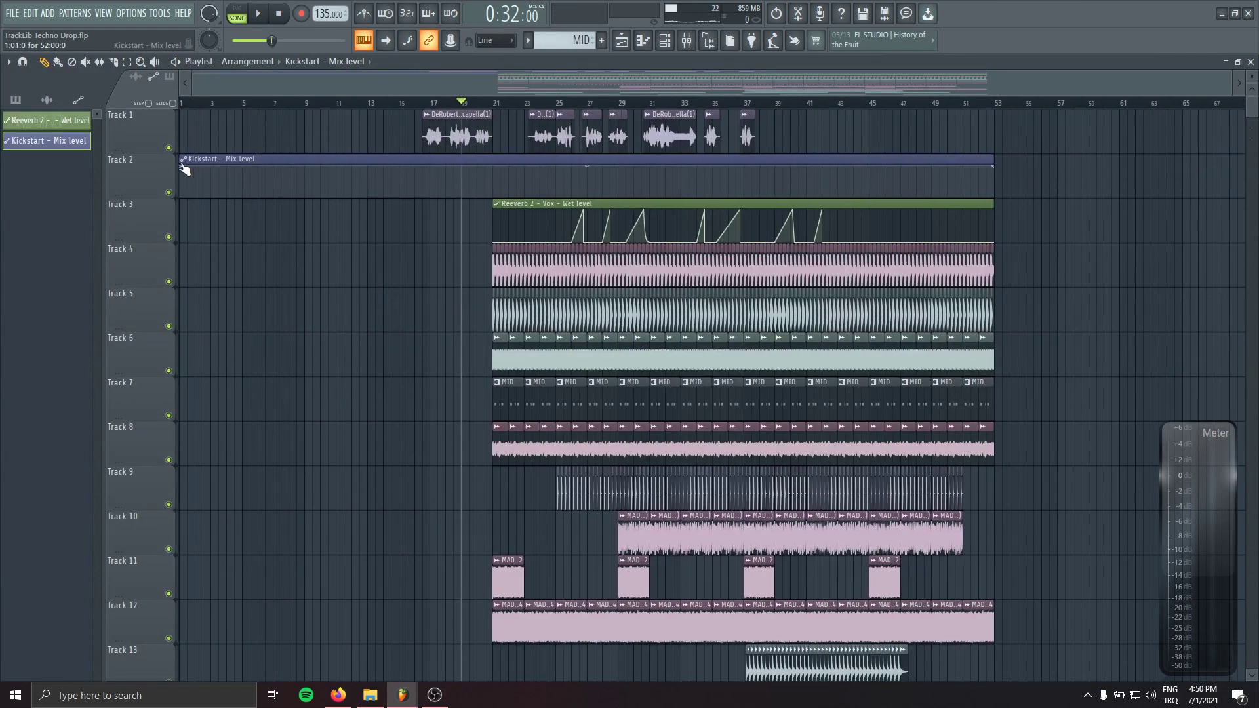
pyautogui.moveTo(496, 194); pyautogui.dragTo(495, 147)
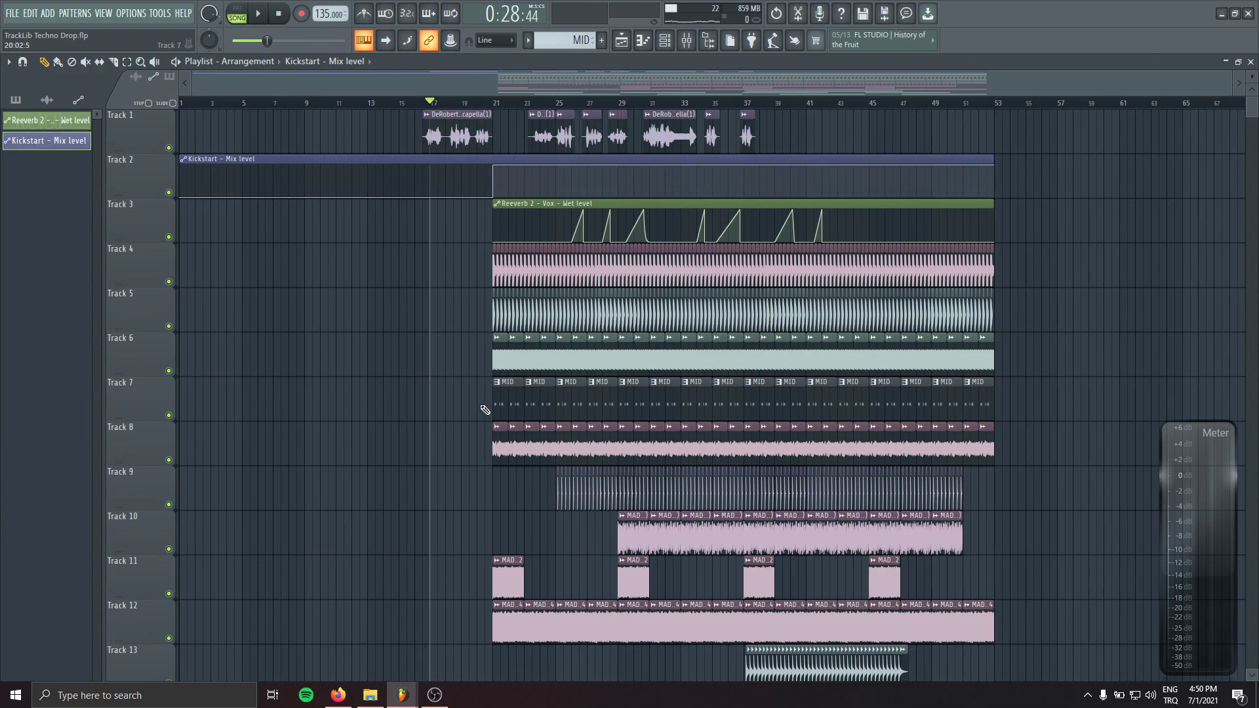
# - Place a reversed Downlifter 04 #2 clip on Track 15 ending at bar 21 and play through the arrangement
pyautogui.scroll(-5, 485, 411)
pyautogui.click(477, 313)
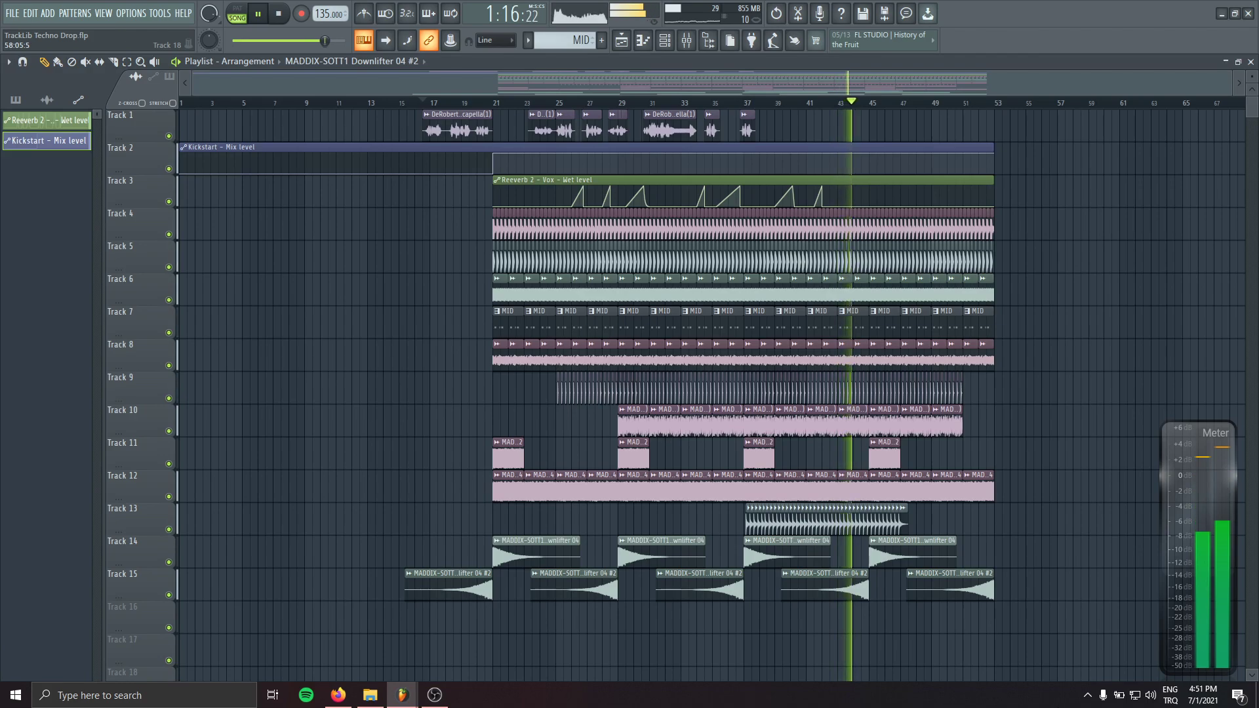
pyautogui.press('space')
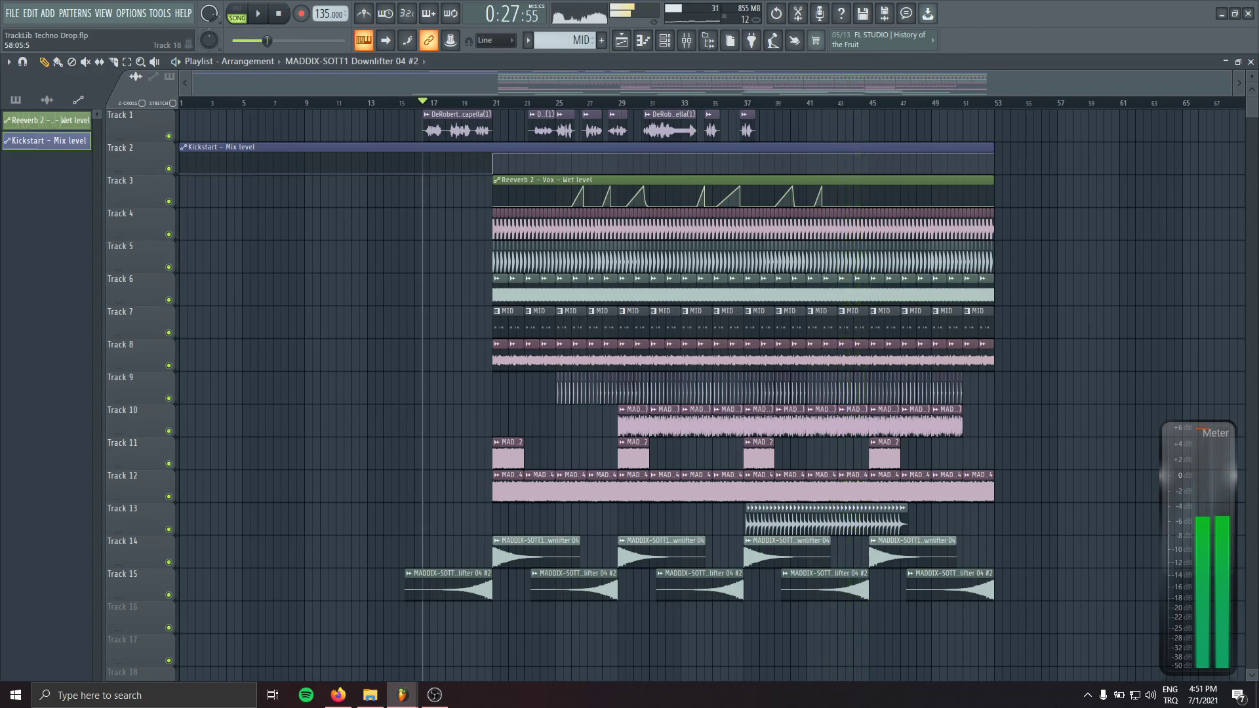